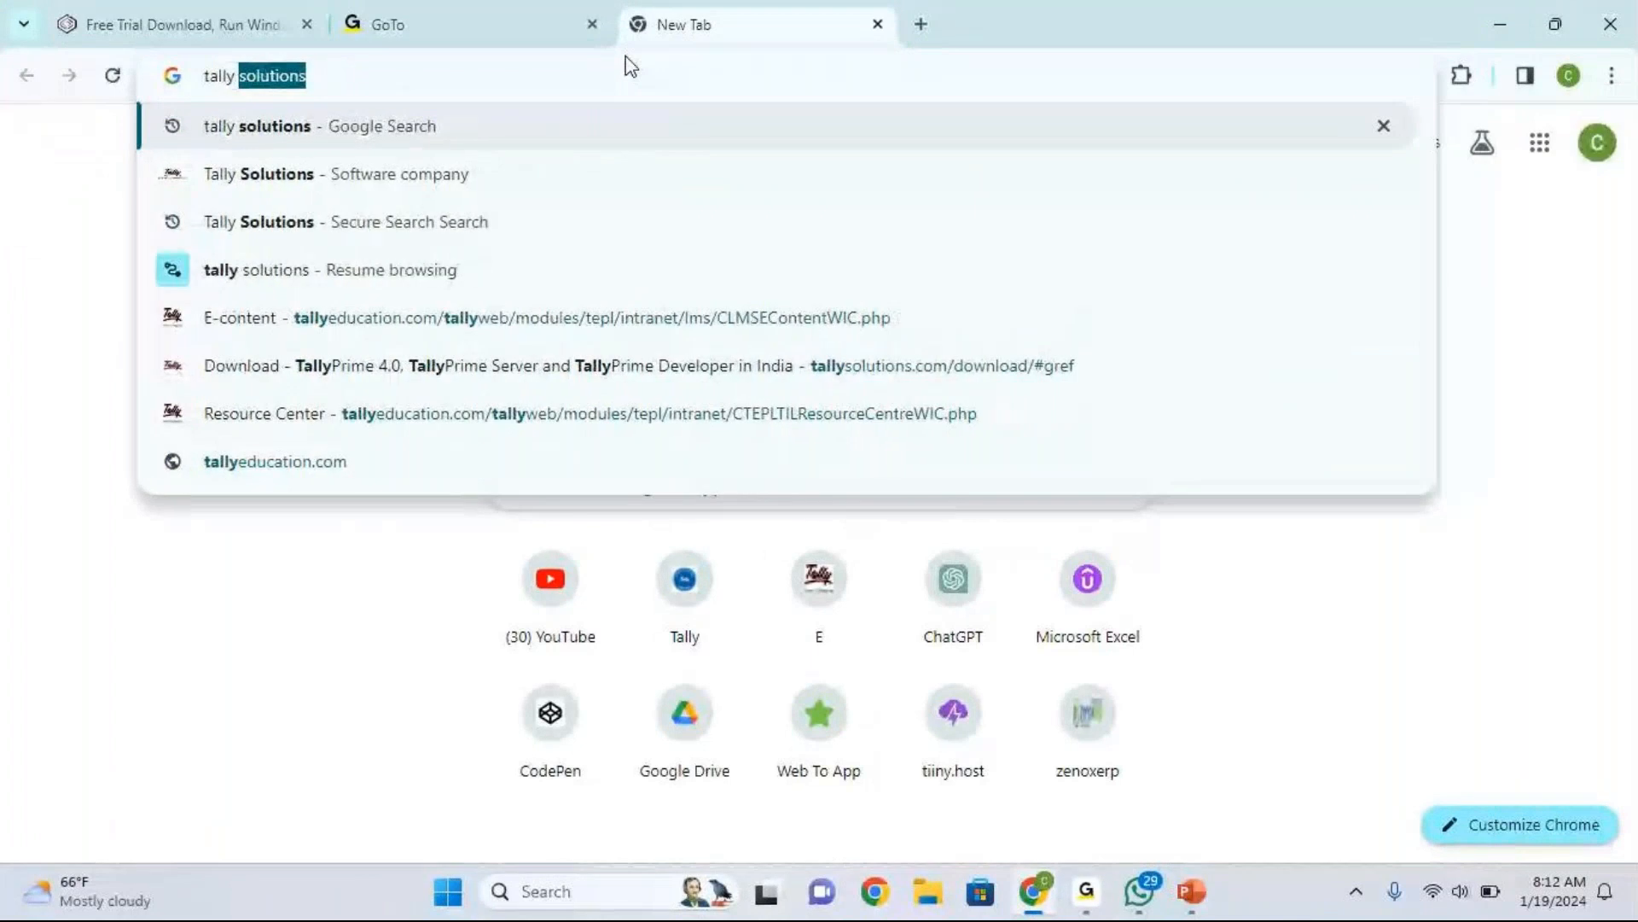
Step: Search Google for "tally solutions" and download TallyPrime Rel 4.0 from the Tally Solutions download page
{"action": "key", "text": "Return"}
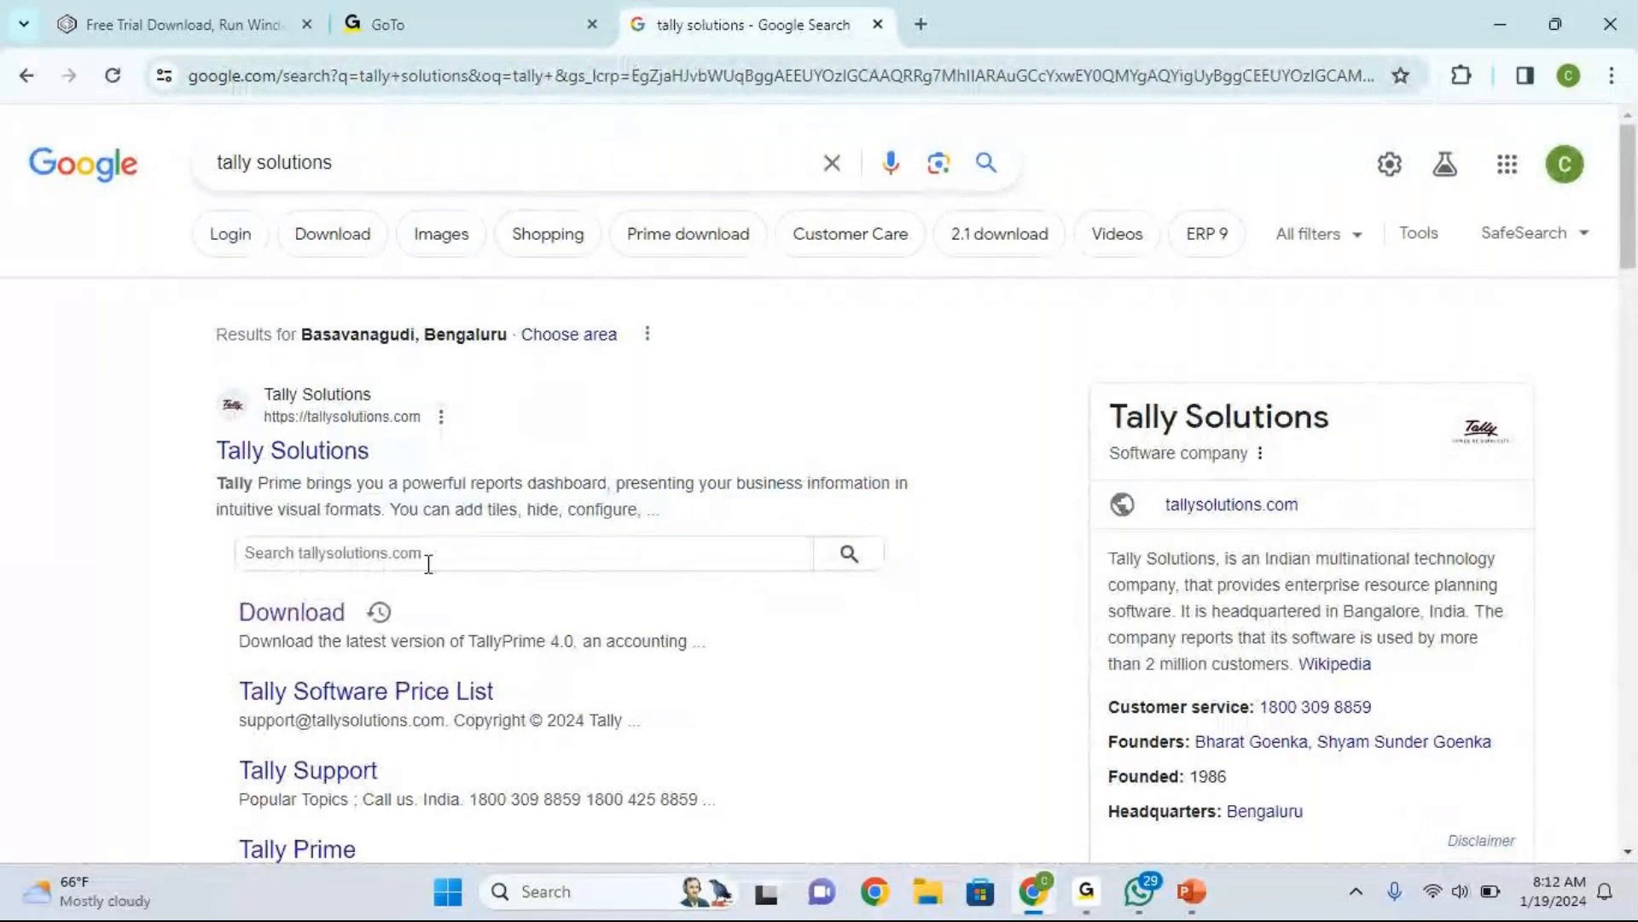
{"action": "left_click", "coordinate": [287, 613]}
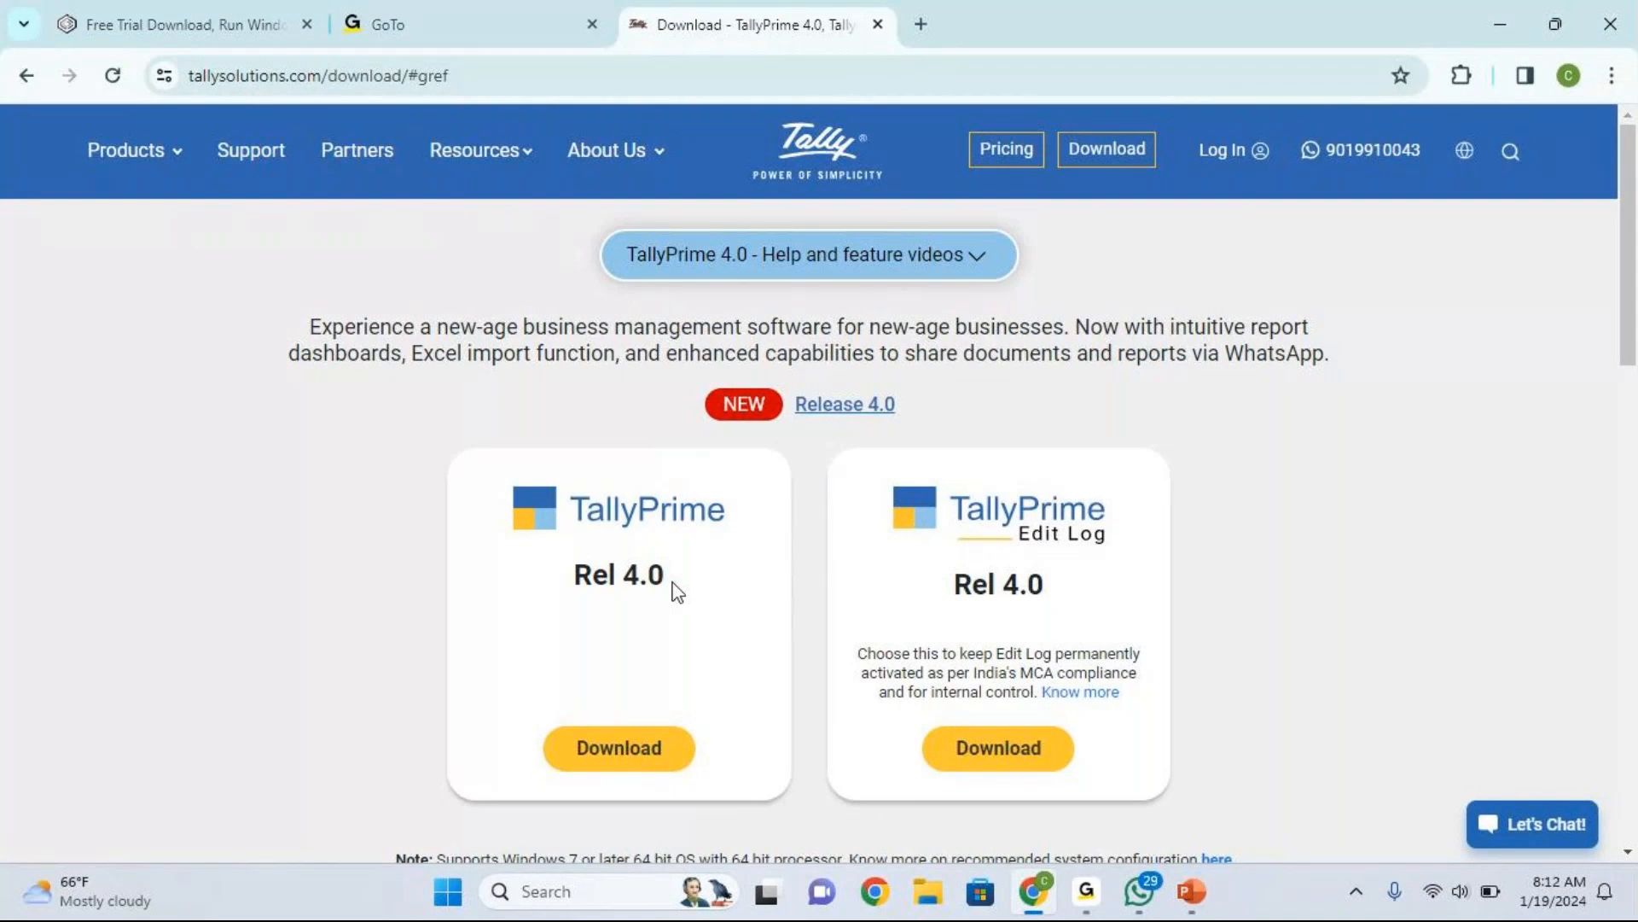
{"action": "left_click", "coordinate": [620, 749]}
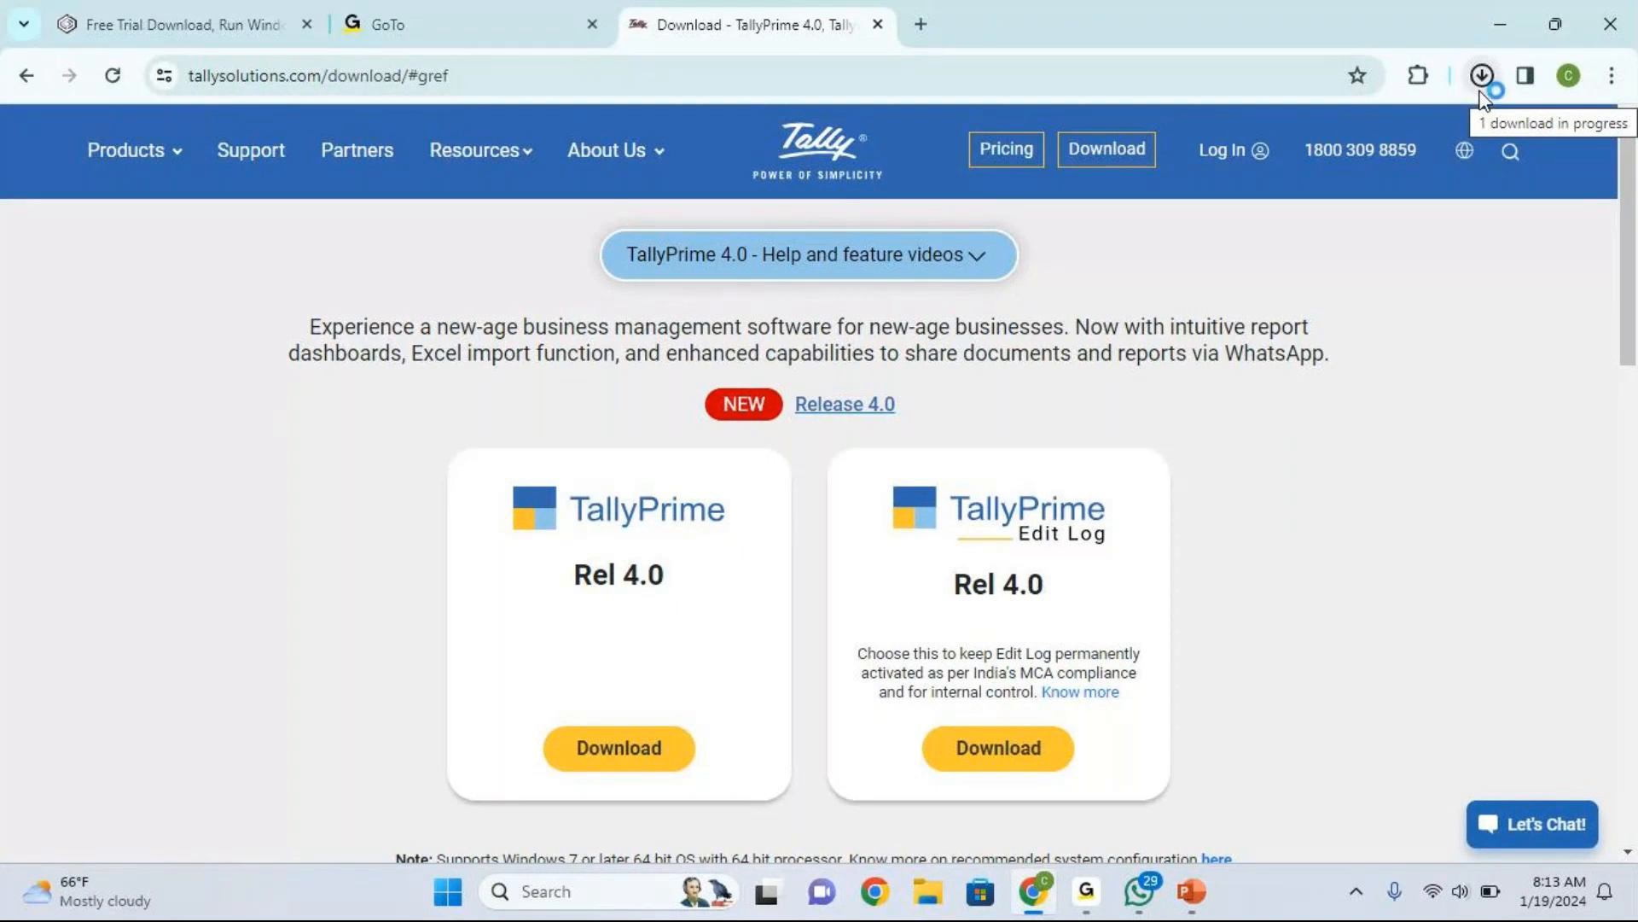
{"action": "left_click", "coordinate": [1483, 96]}
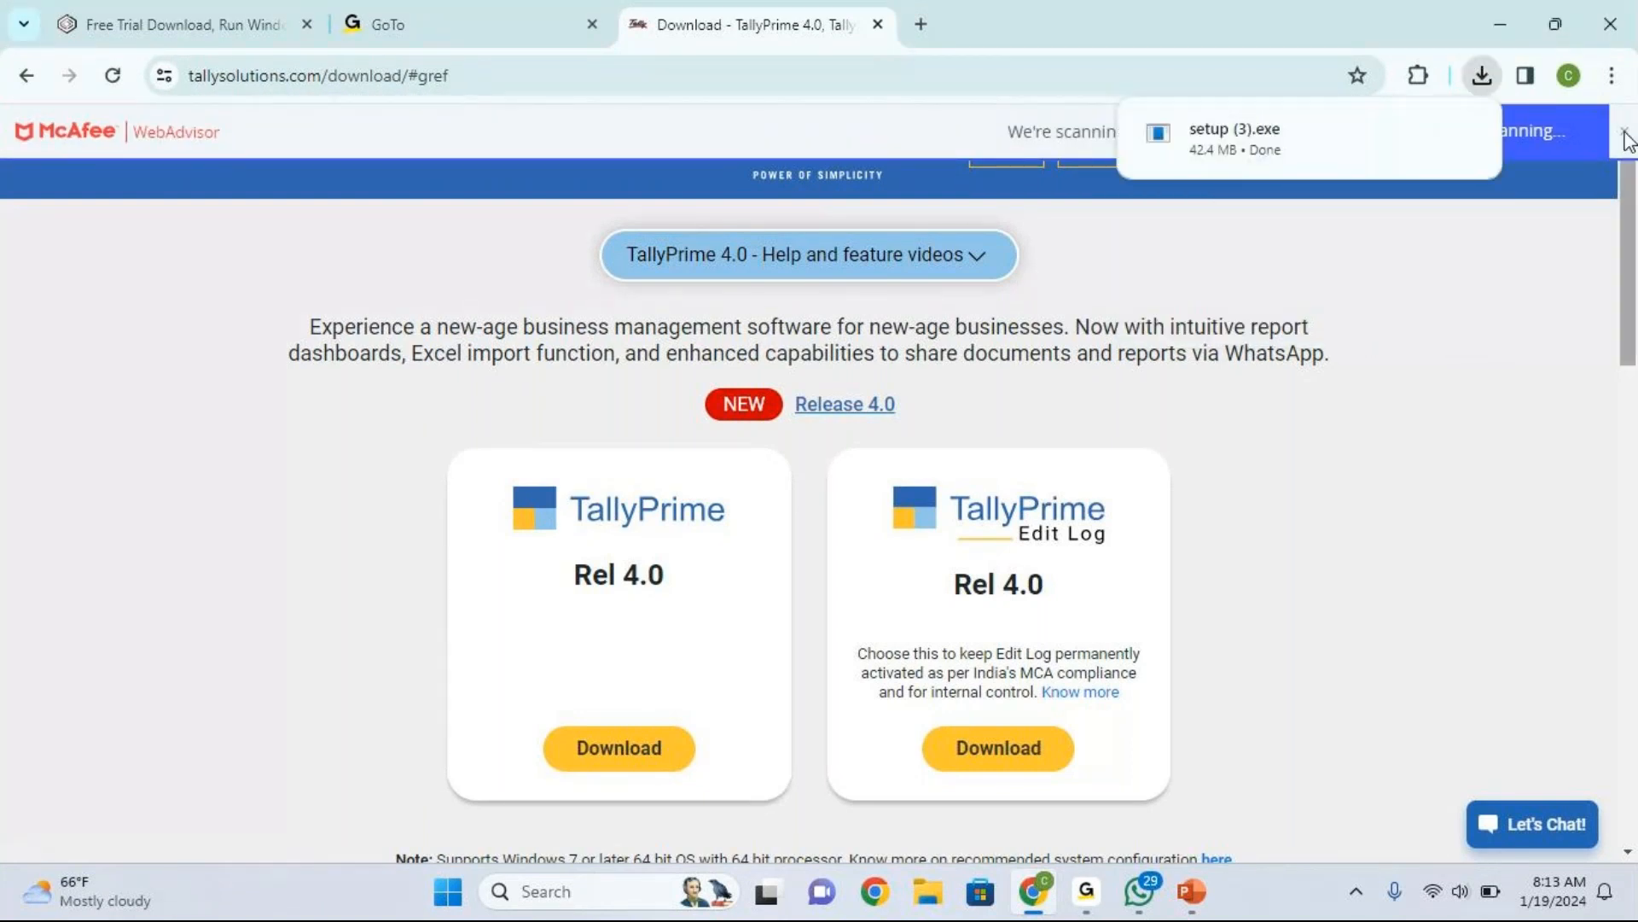
Step: Run the downloaded setup (3).exe, review the Install New screen, and quit the Setup Manager without installing
{"action": "left_click", "coordinate": [1488, 86]}
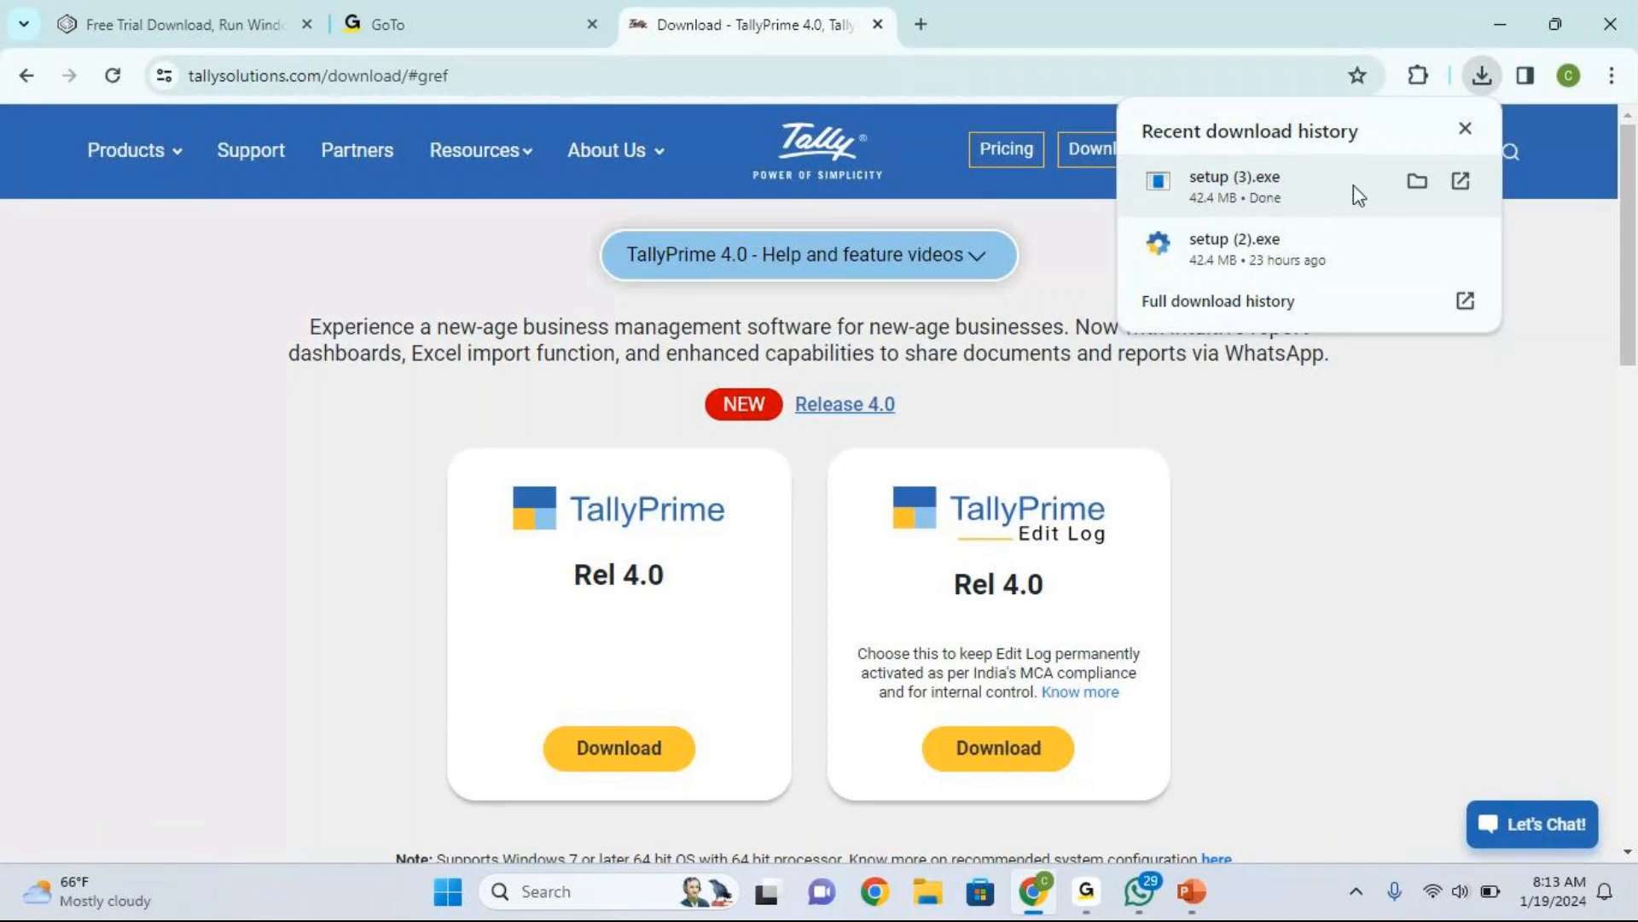
{"action": "left_click", "coordinate": [1252, 187]}
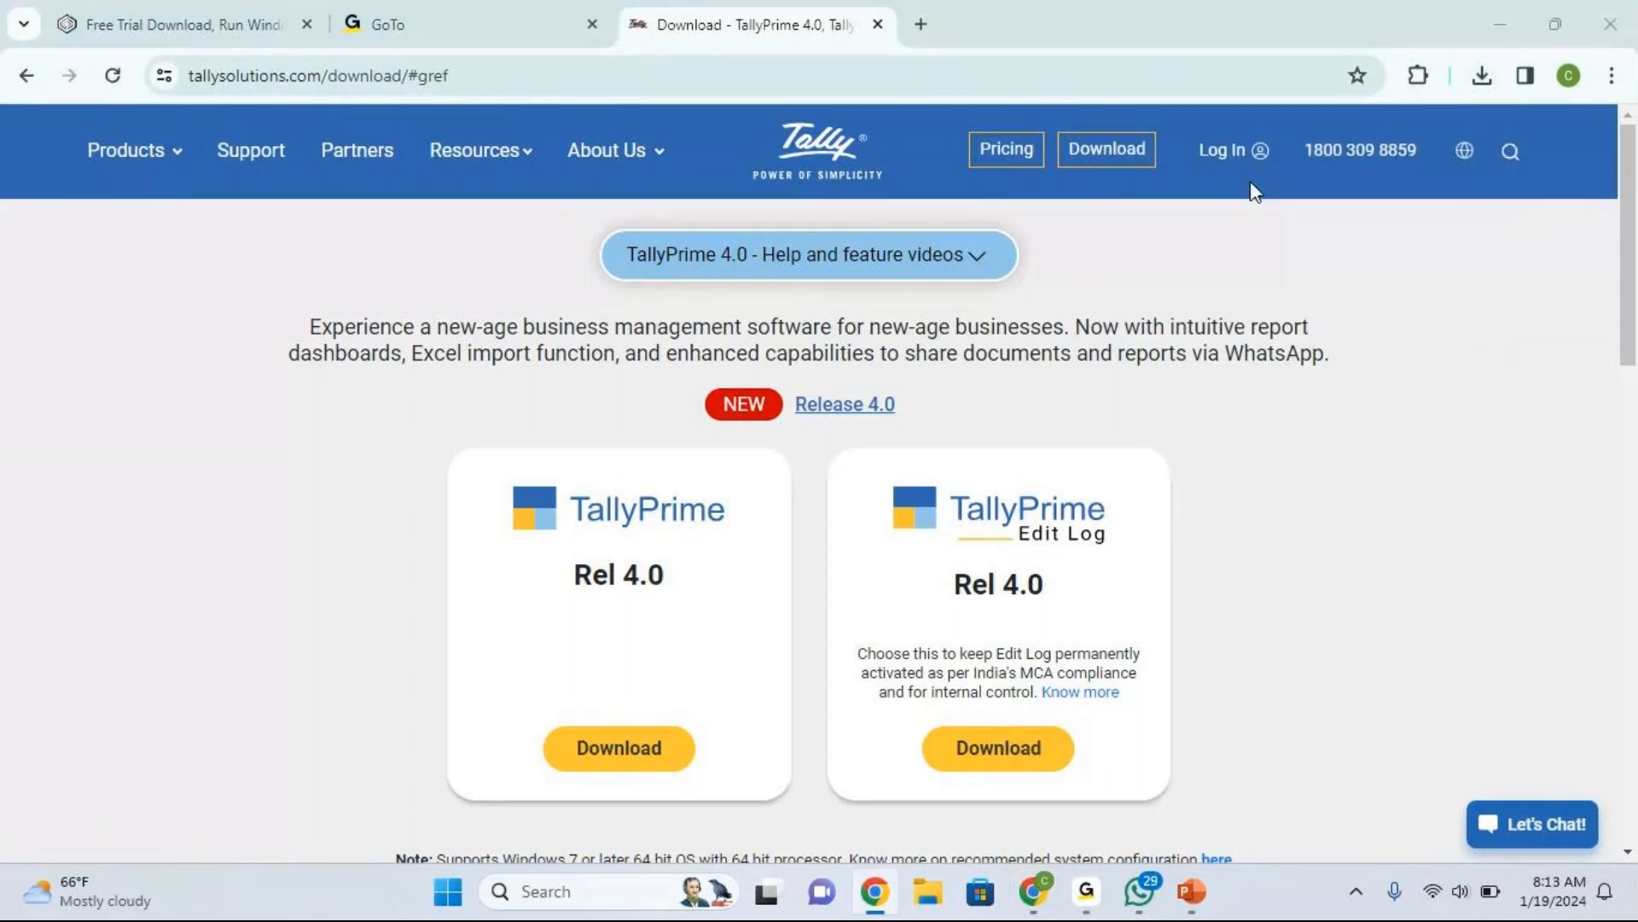
{"action": "left_click", "coordinate": [1482, 76]}
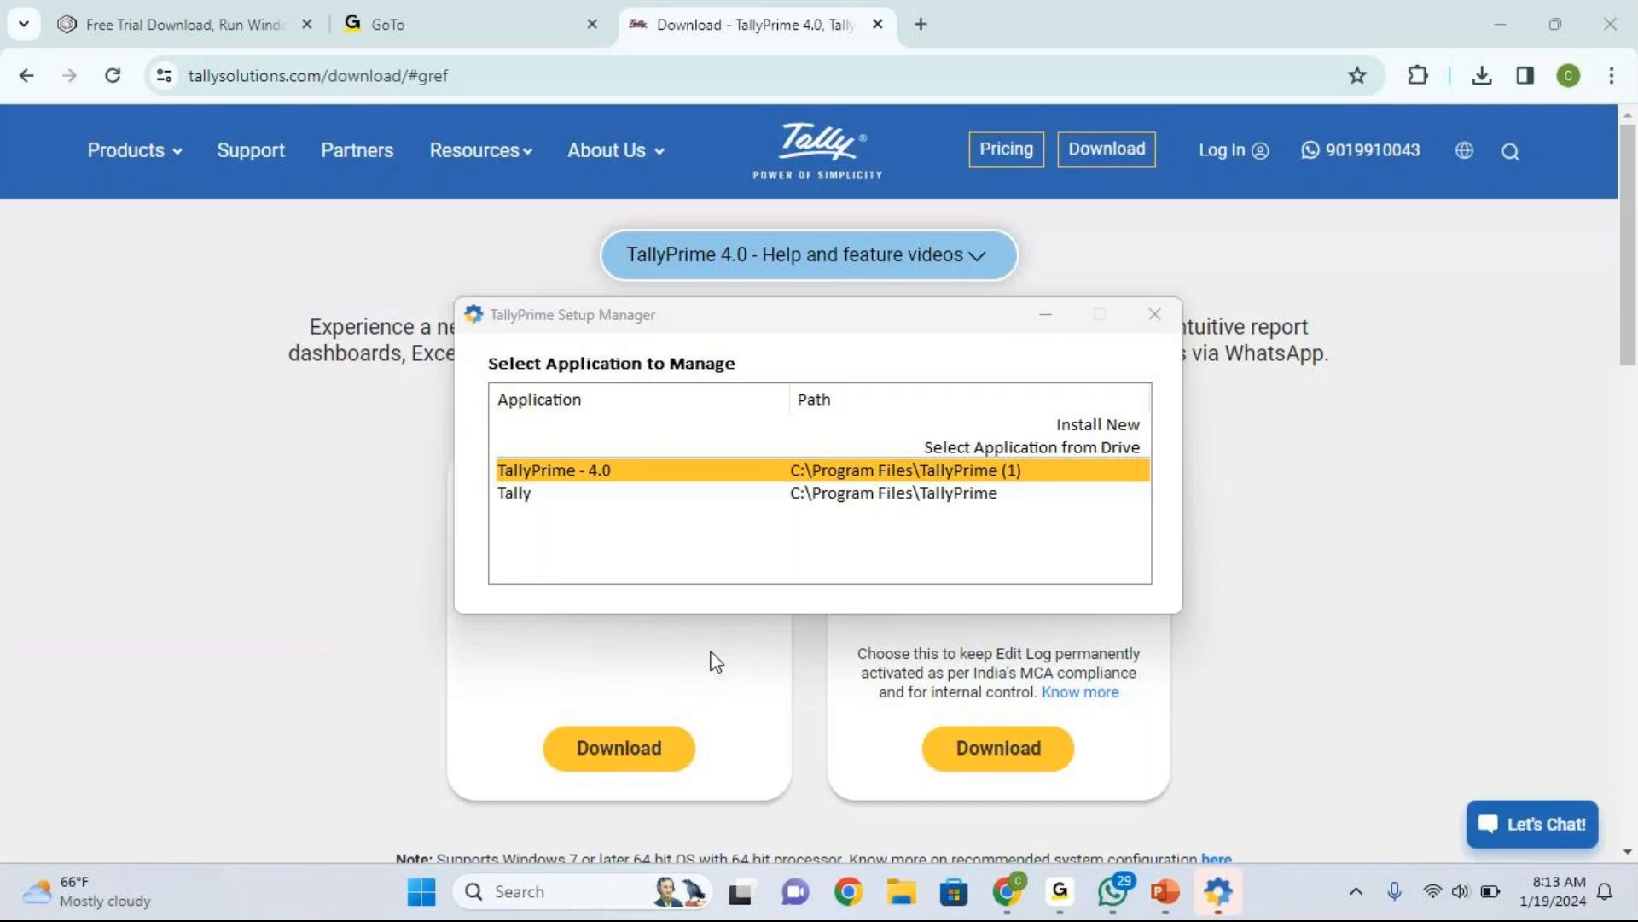
{"action": "left_click", "coordinate": [1088, 424]}
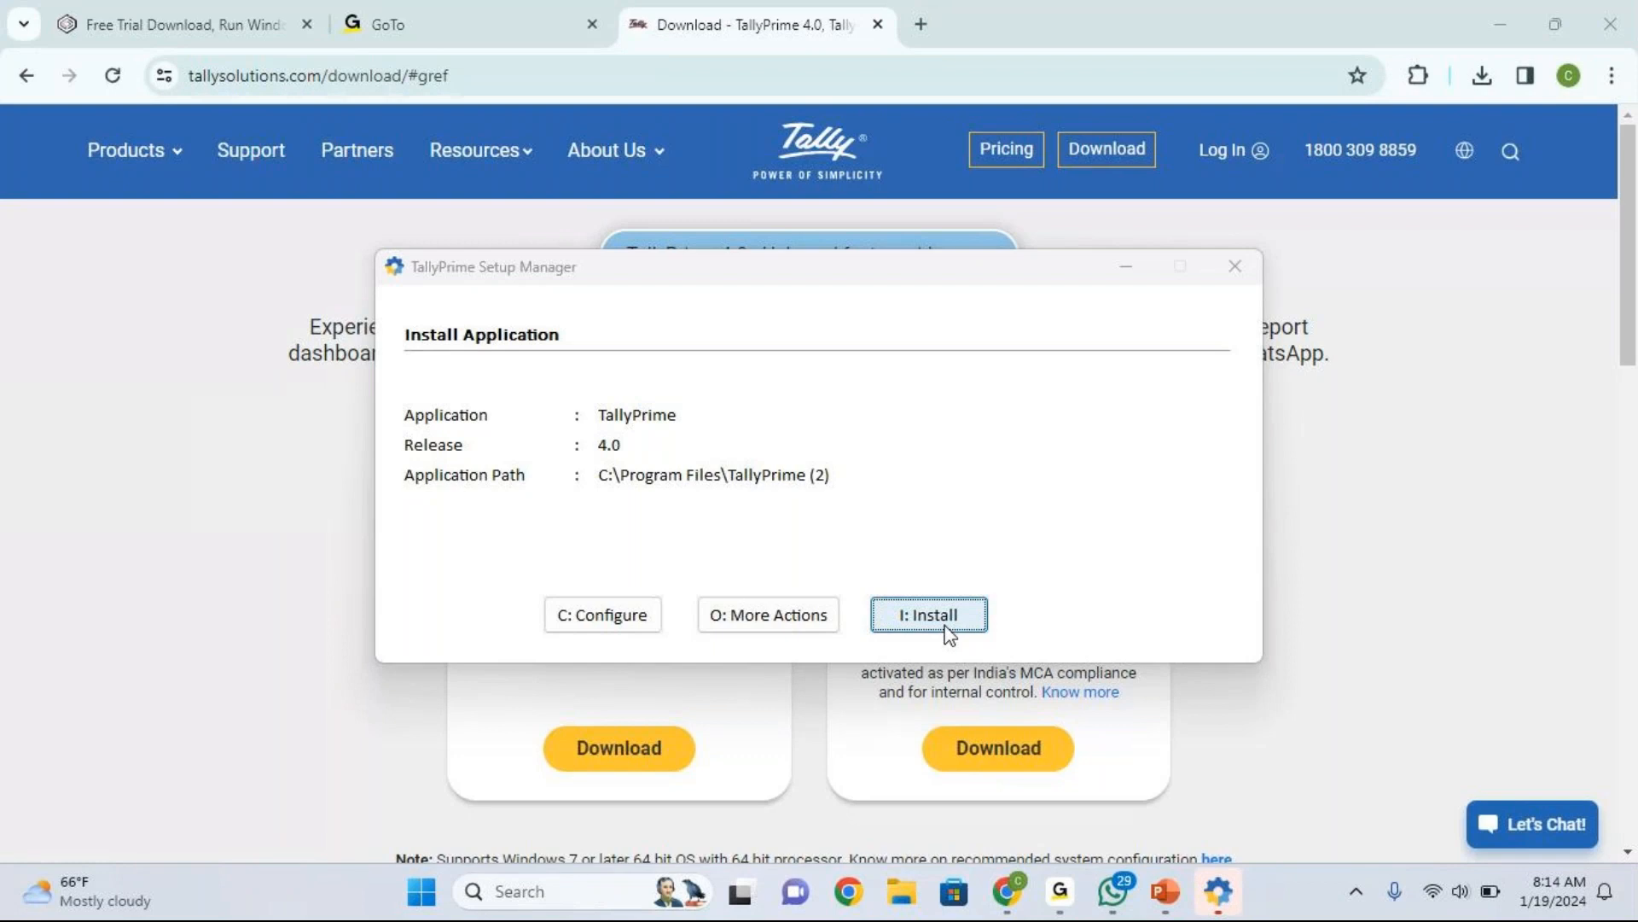
{"action": "left_click", "coordinate": [1242, 264]}
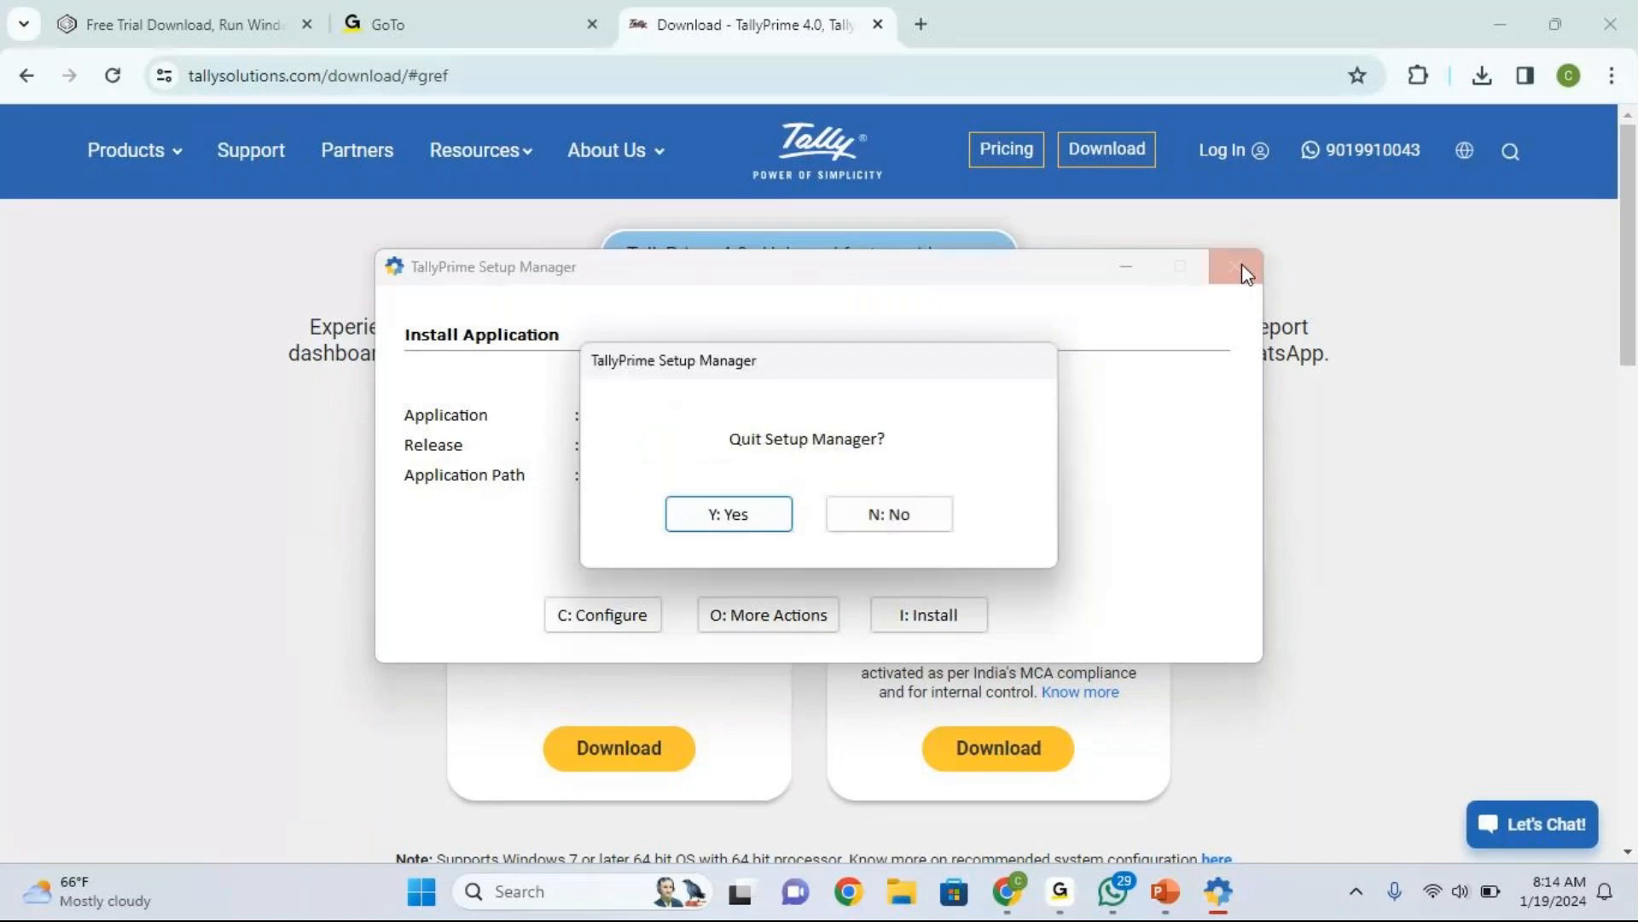
{"action": "left_click", "coordinate": [751, 512]}
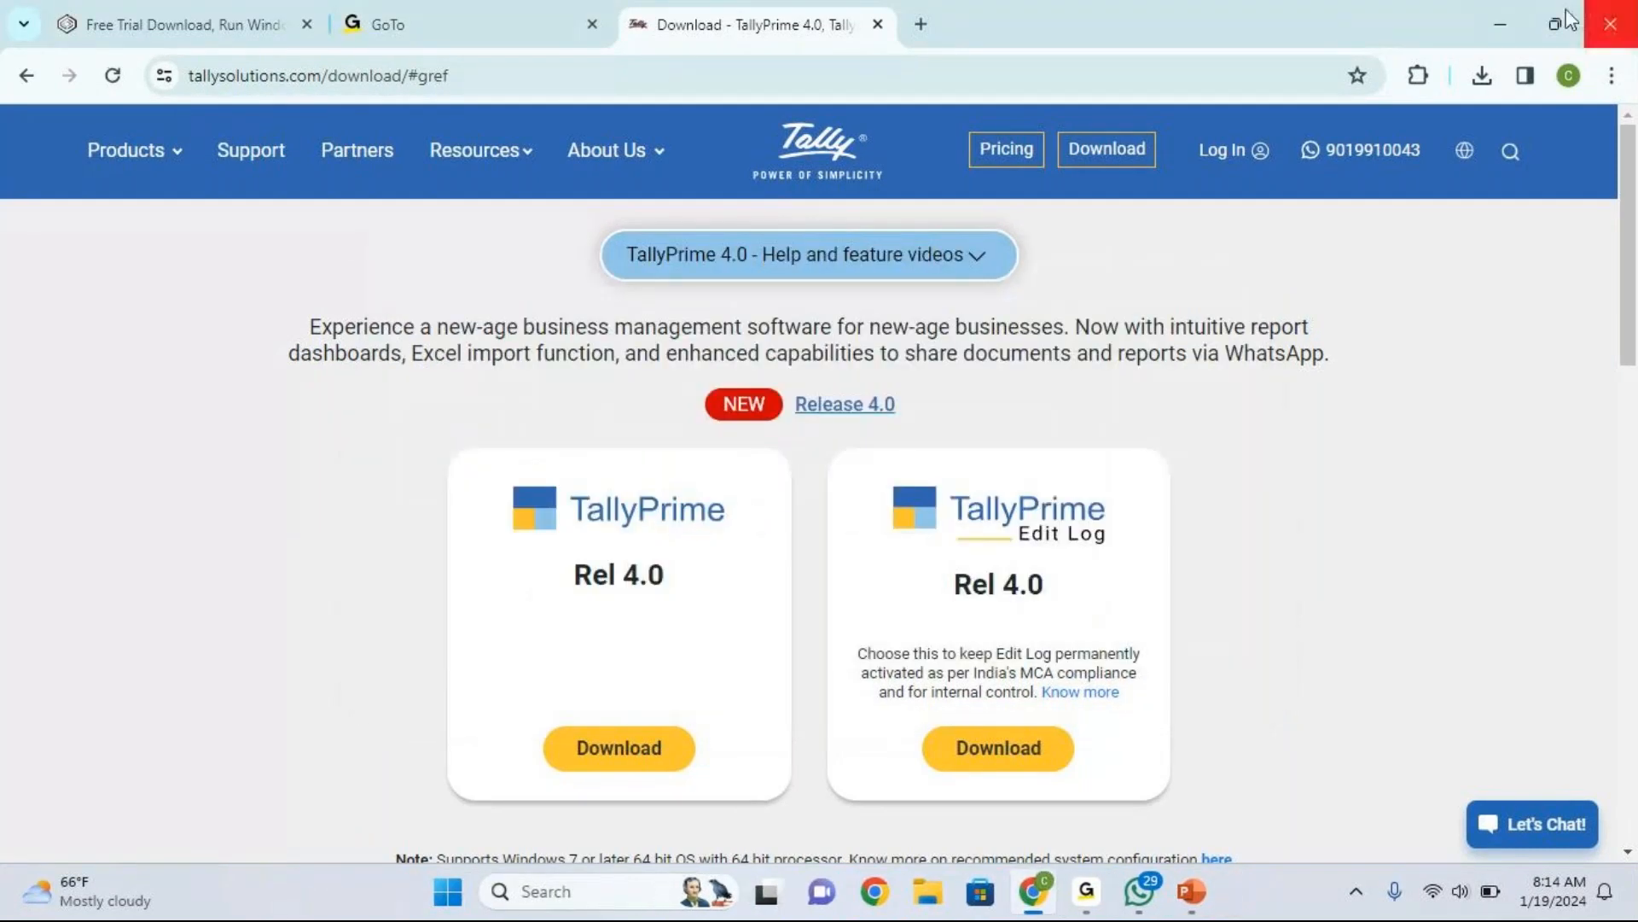
Step: Minimize the browser to reach the desktop and continue TallyPrime in Educational Mode
{"action": "left_click", "coordinate": [1507, 22]}
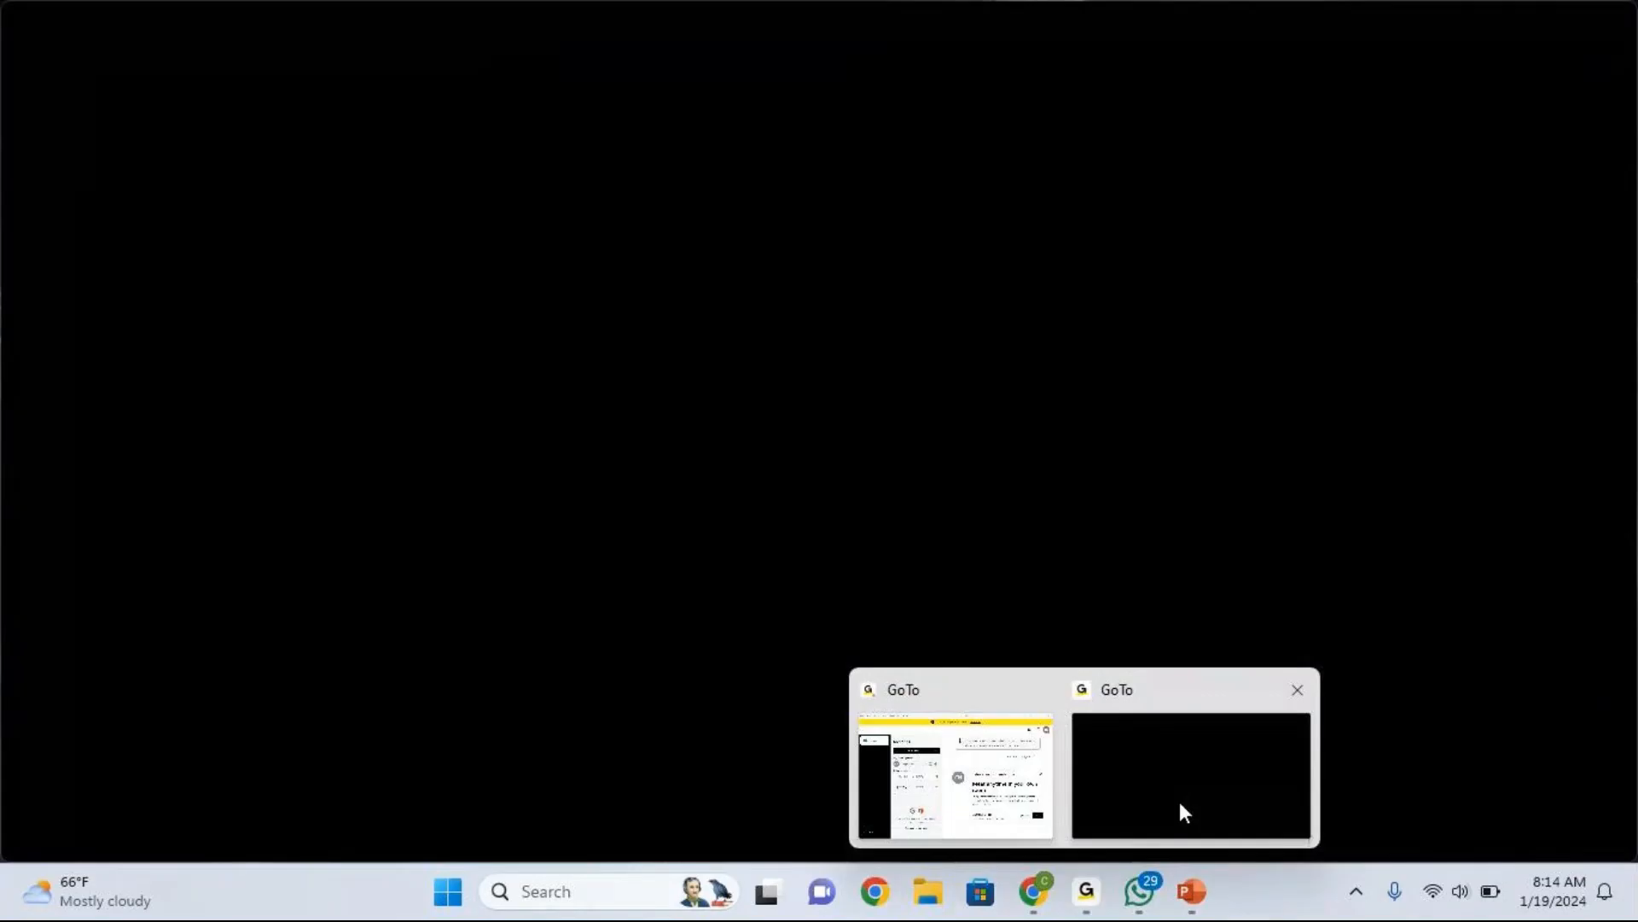
{"action": "left_click", "coordinate": [1180, 801]}
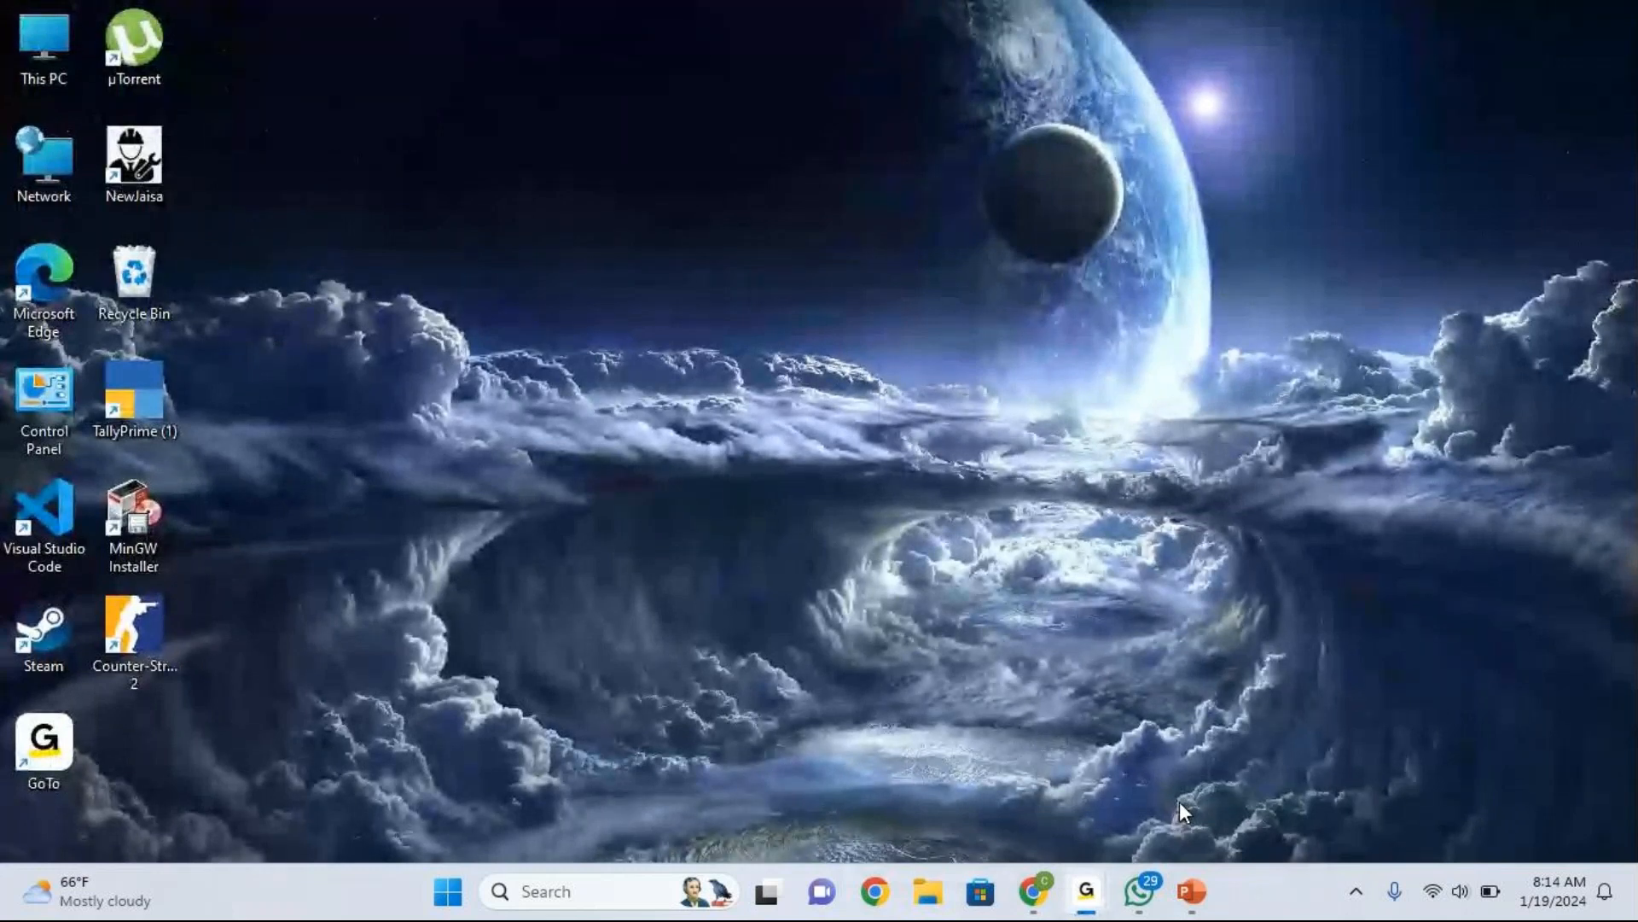
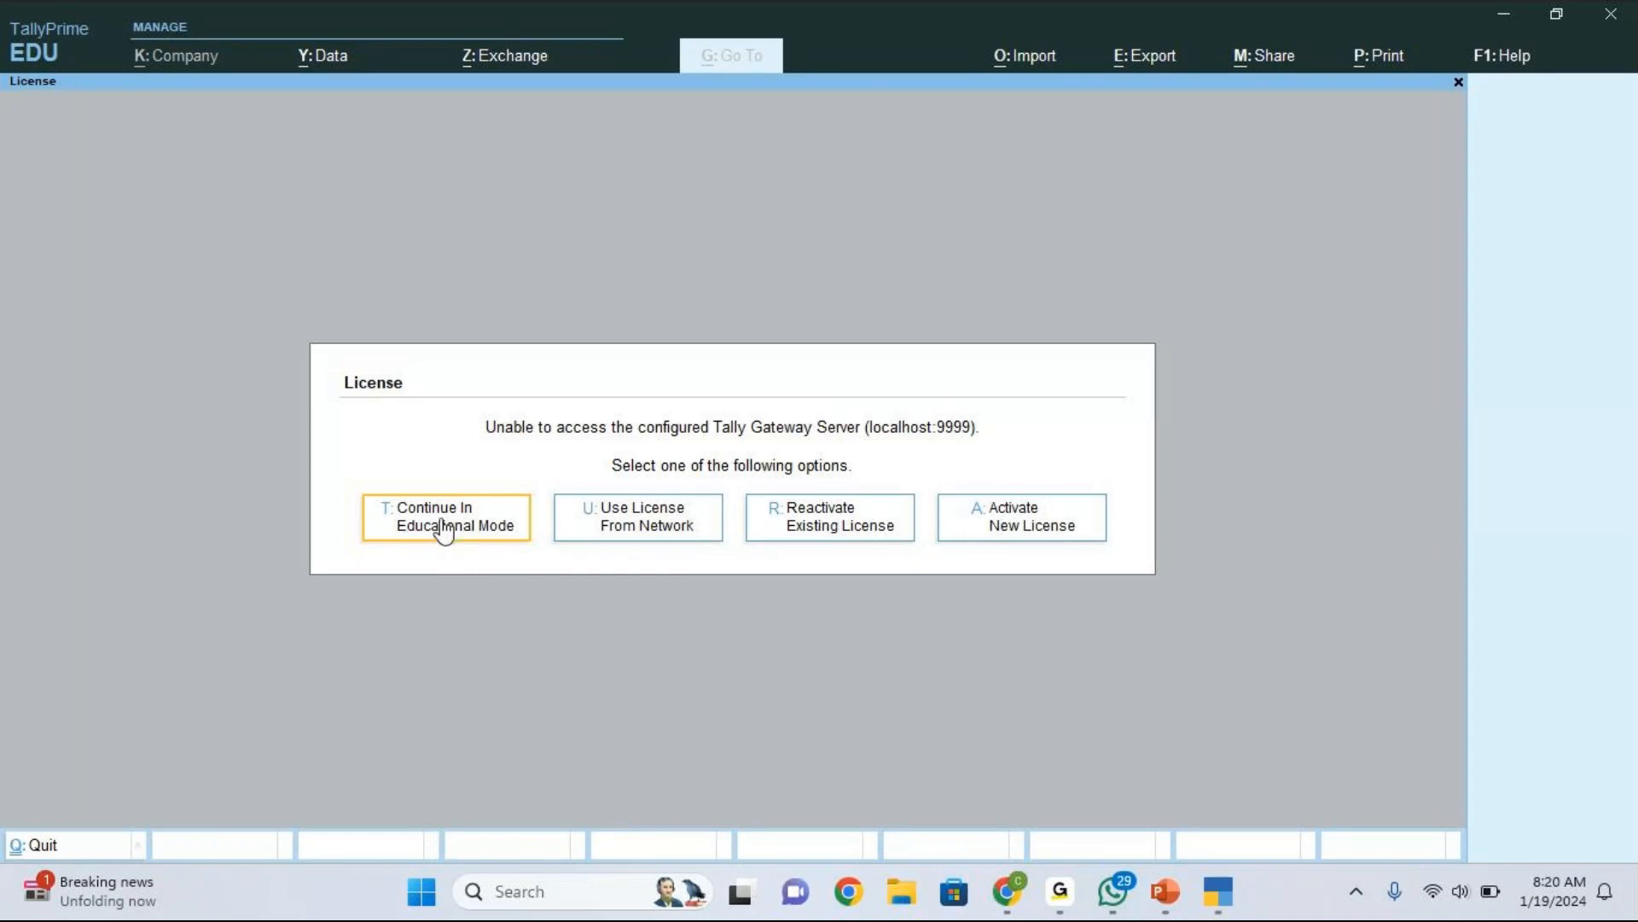
{"action": "left_click", "coordinate": [443, 530]}
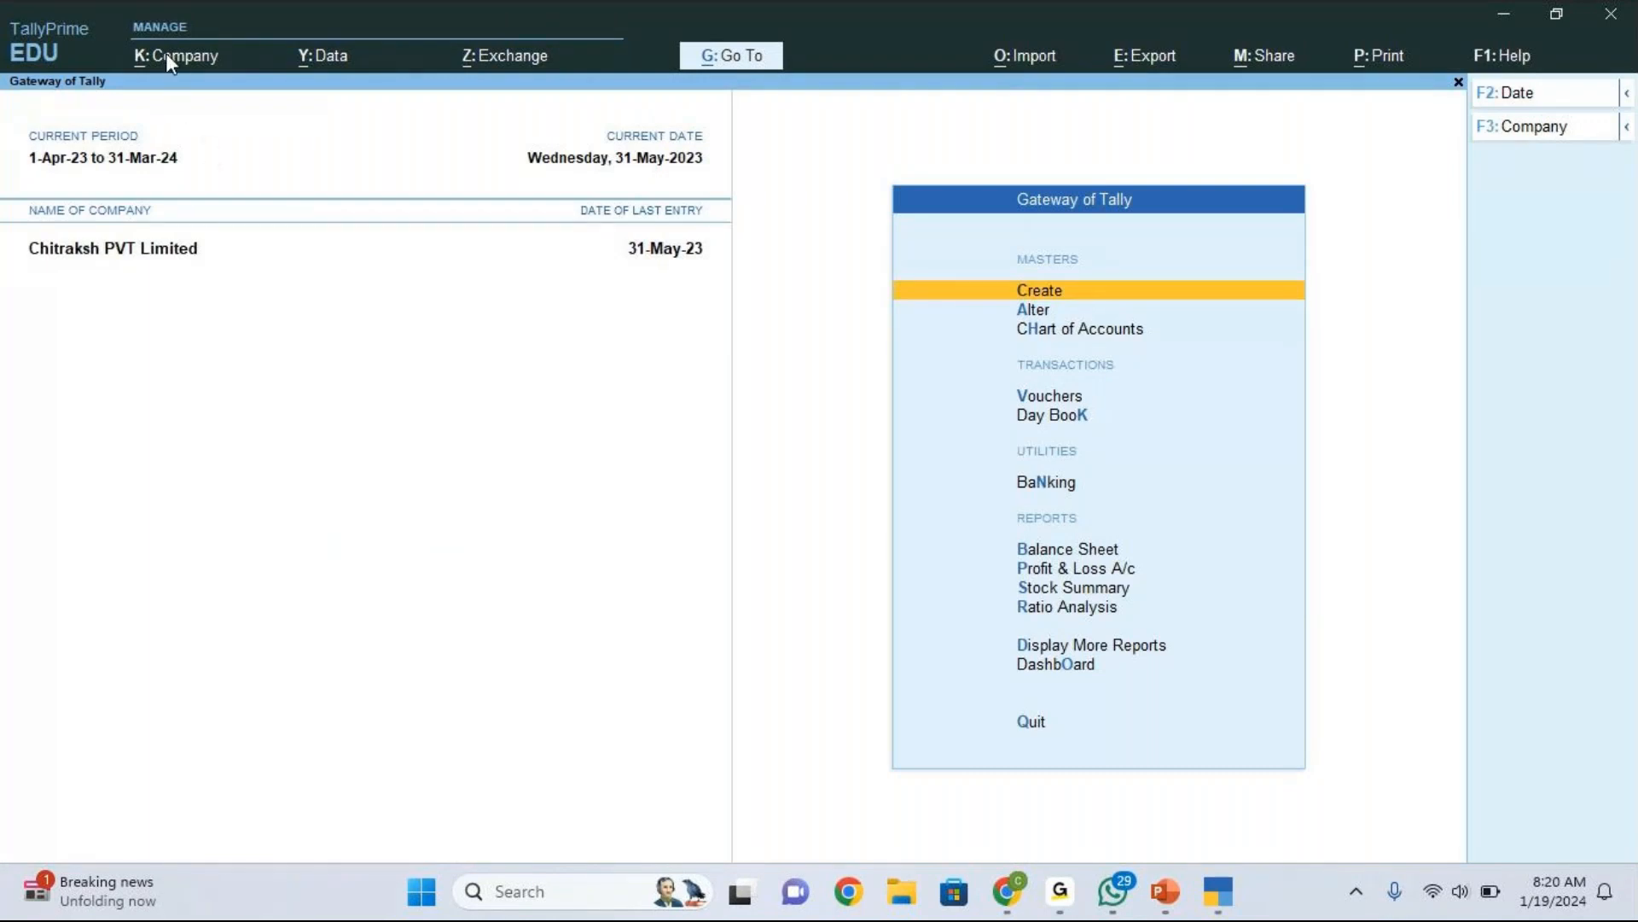
Step: Open the list of companies through the company Select command
{"action": "left_click", "coordinate": [255, 63]}
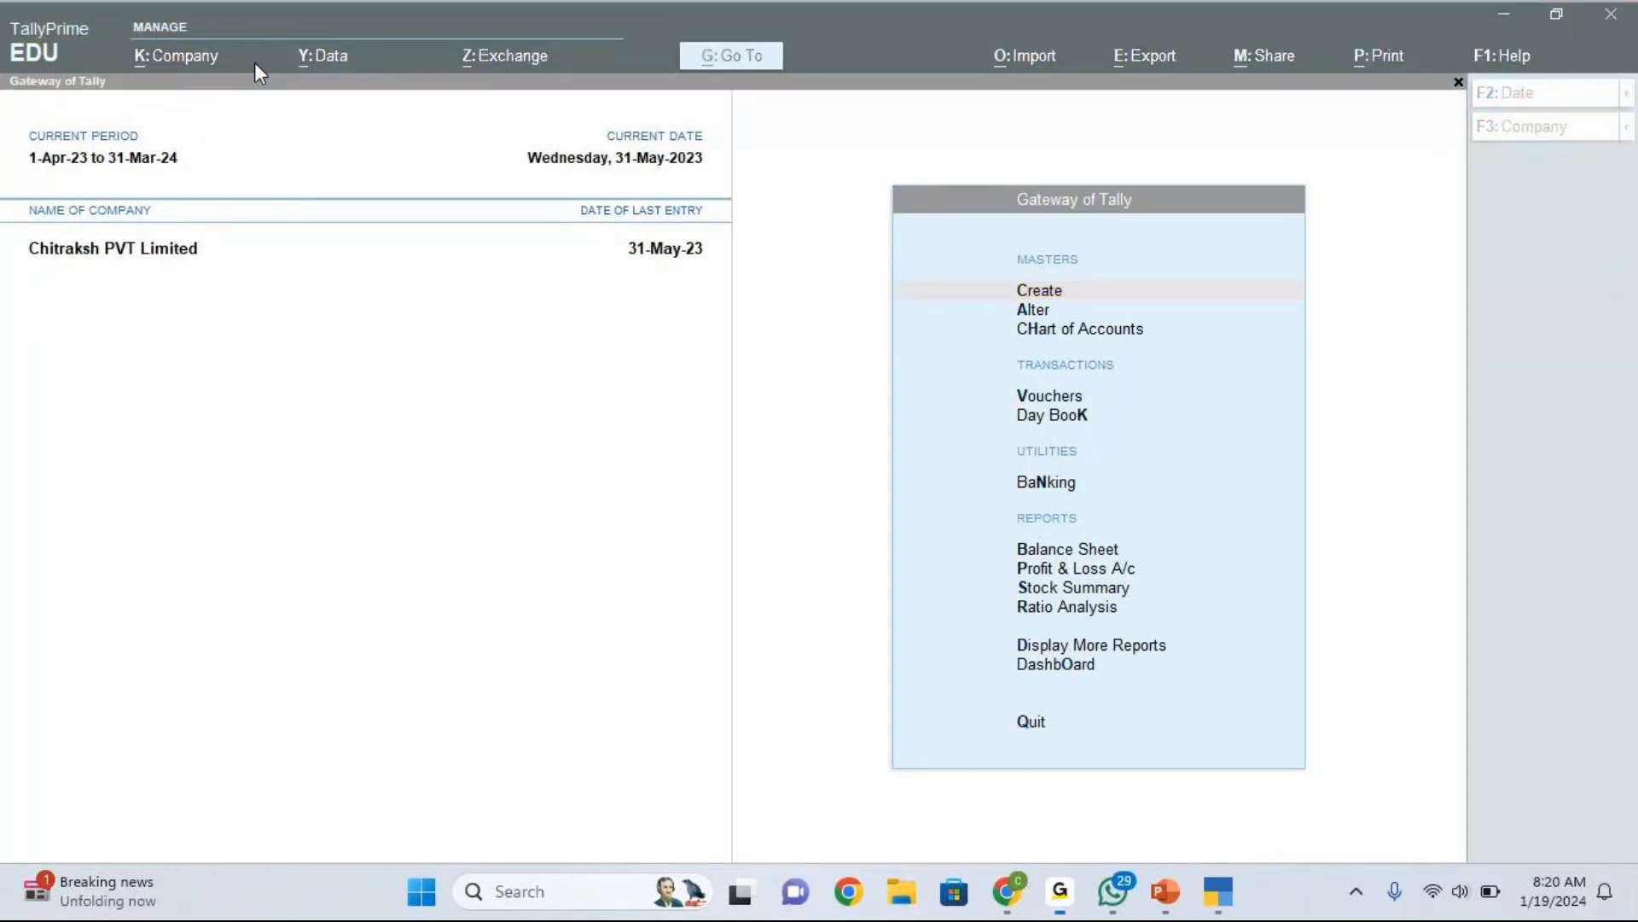
{"action": "left_click", "coordinate": [198, 61]}
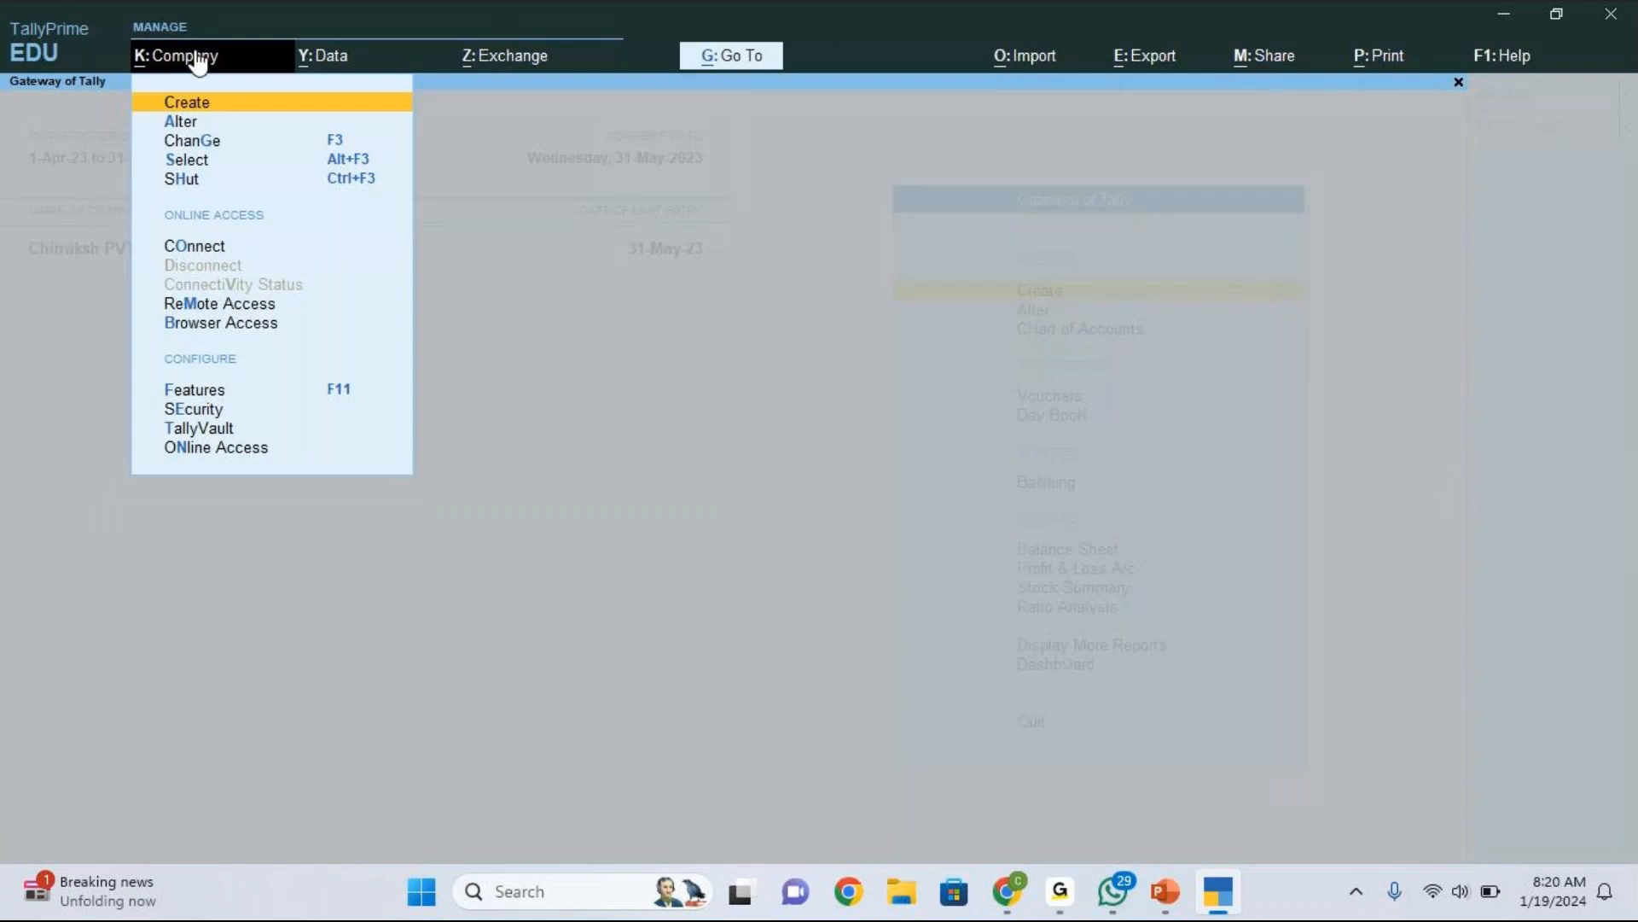
{"action": "key", "text": "Down"}
{"action": "key", "text": "Down"}
{"action": "key", "text": "Down"}
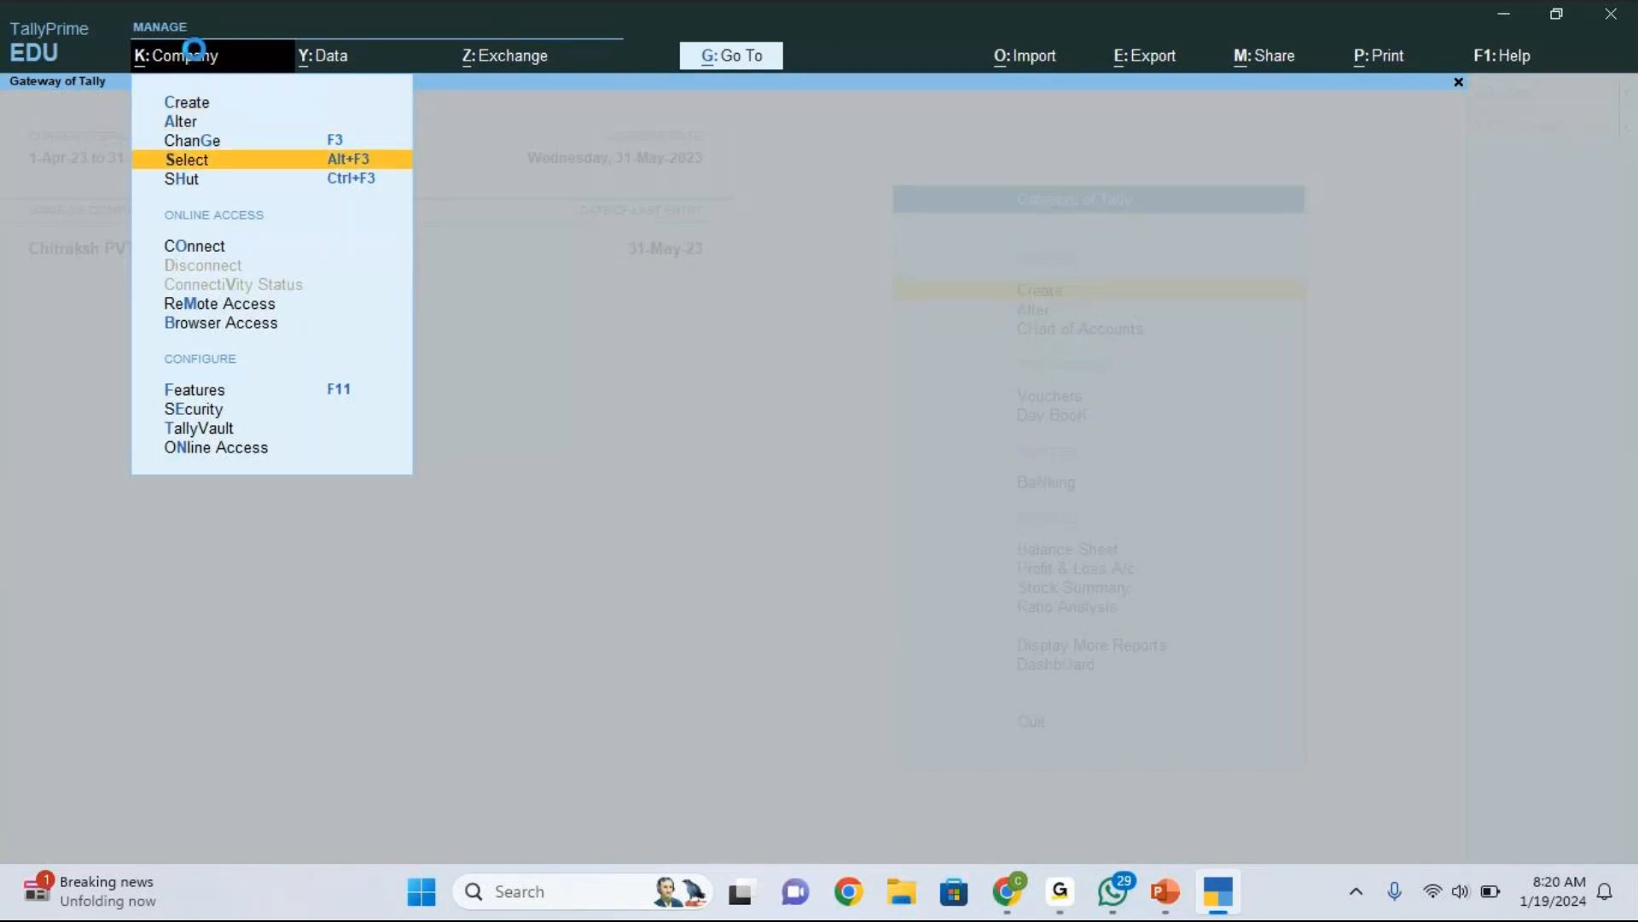
{"action": "key", "text": "Return"}
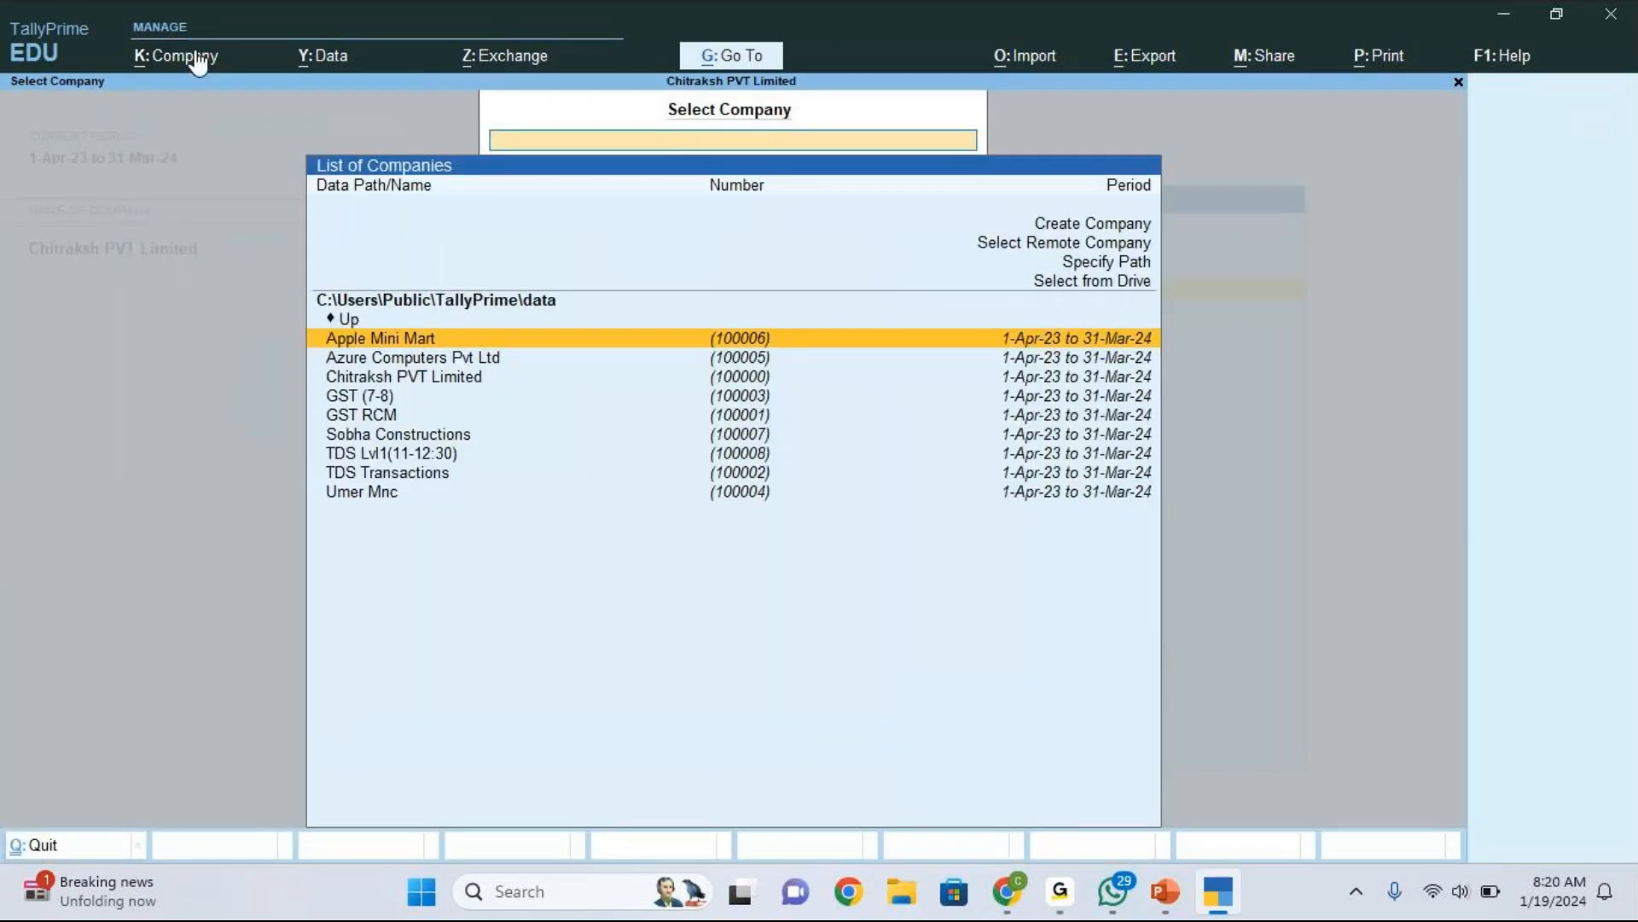
Step: Highlight the Create Company option in the list of companies and quit TallyPrime
{"action": "left_click", "coordinate": [392, 48]}
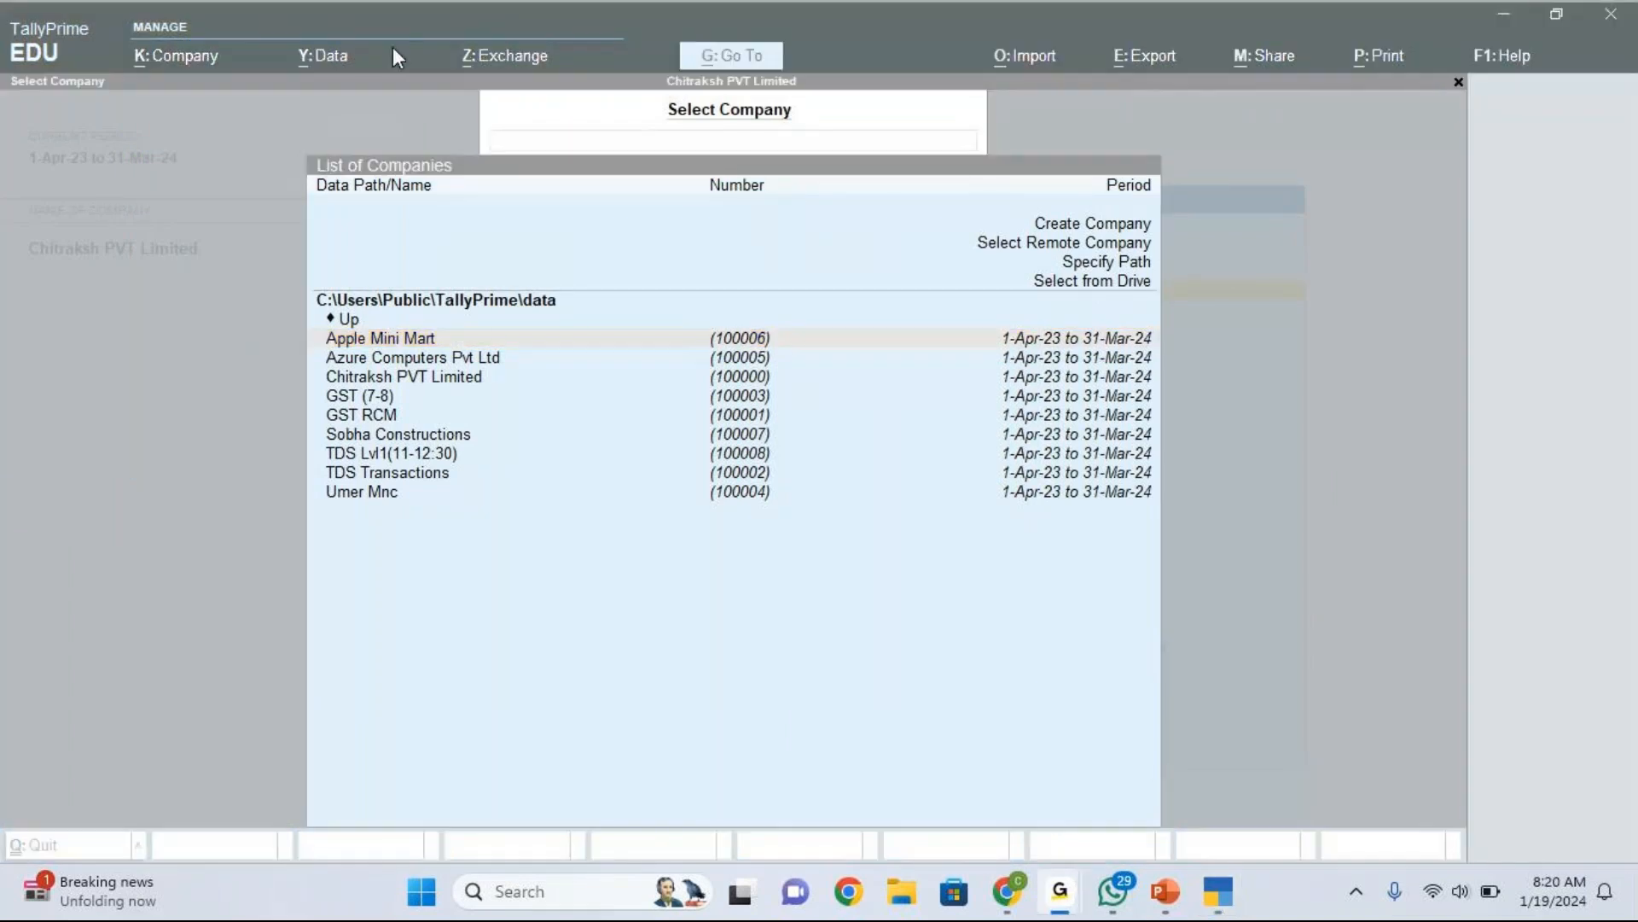
{"action": "left_click", "coordinate": [398, 161]}
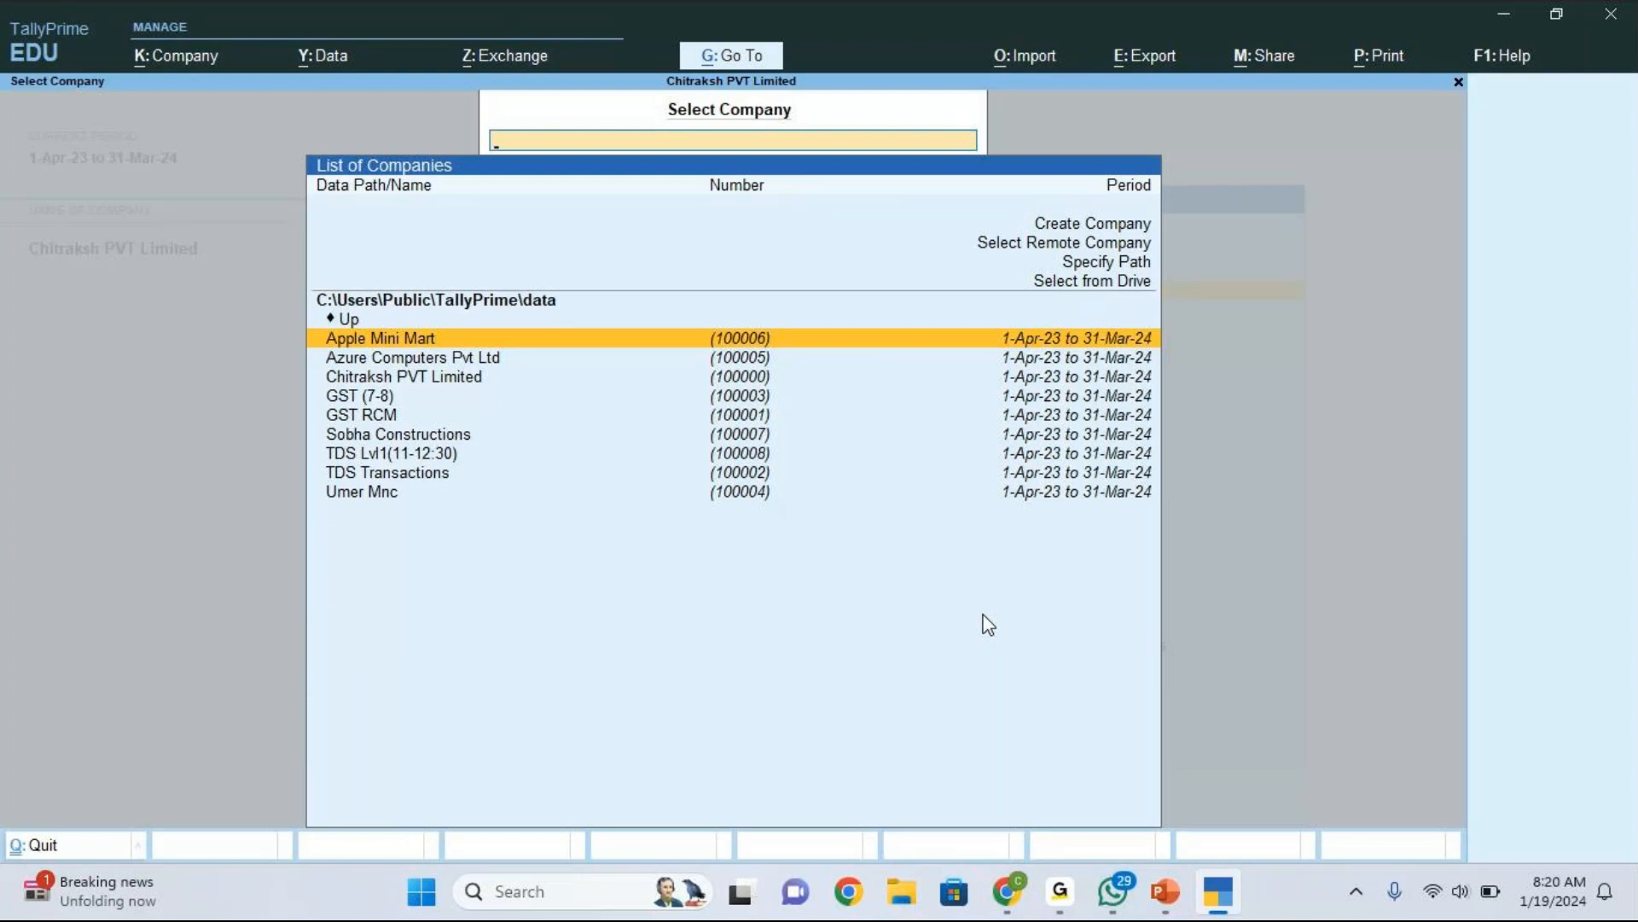
{"action": "key", "text": "Up"}
{"action": "key", "text": "Up"}
{"action": "key", "text": "Up"}
{"action": "key", "text": "Up"}
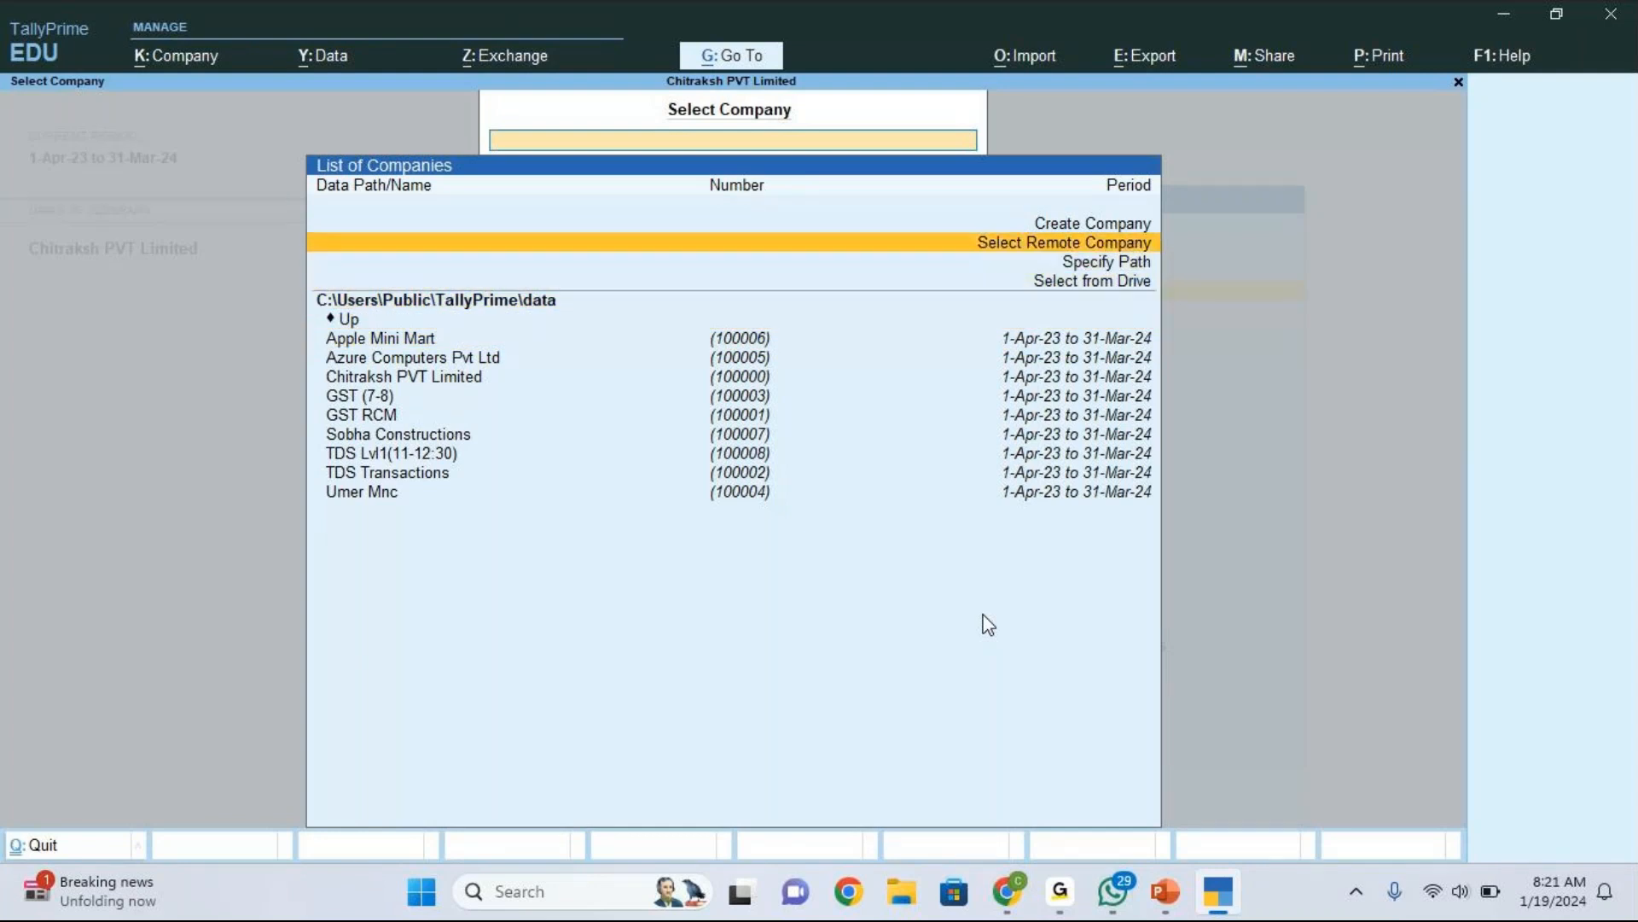
{"action": "key", "text": "Up"}
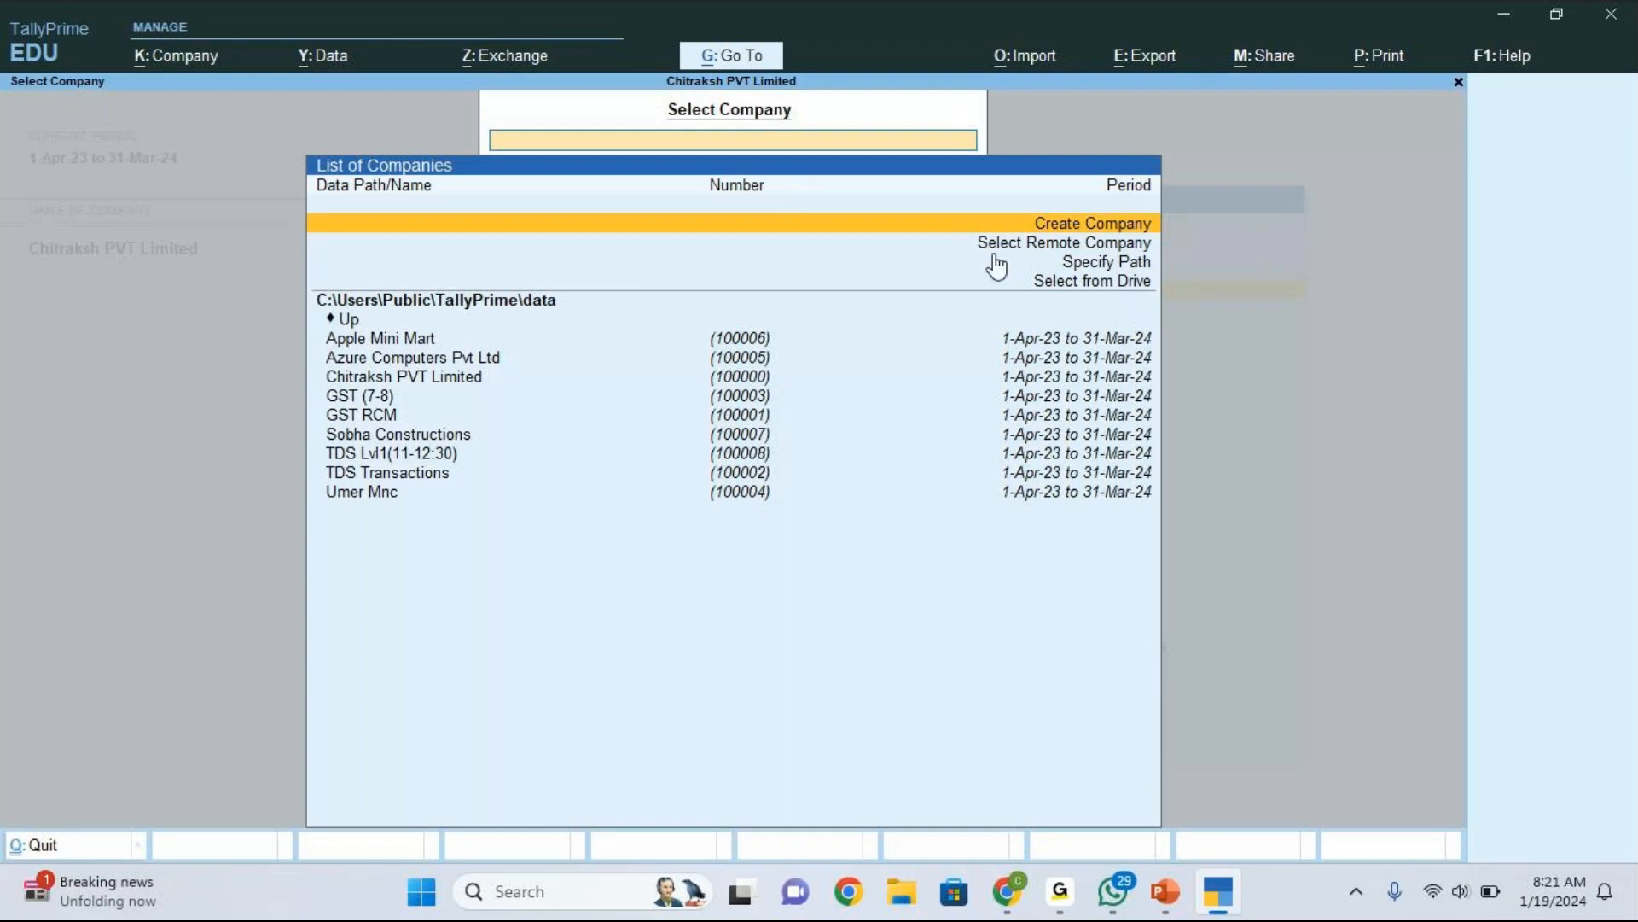
{"action": "left_click", "coordinate": [1615, 20]}
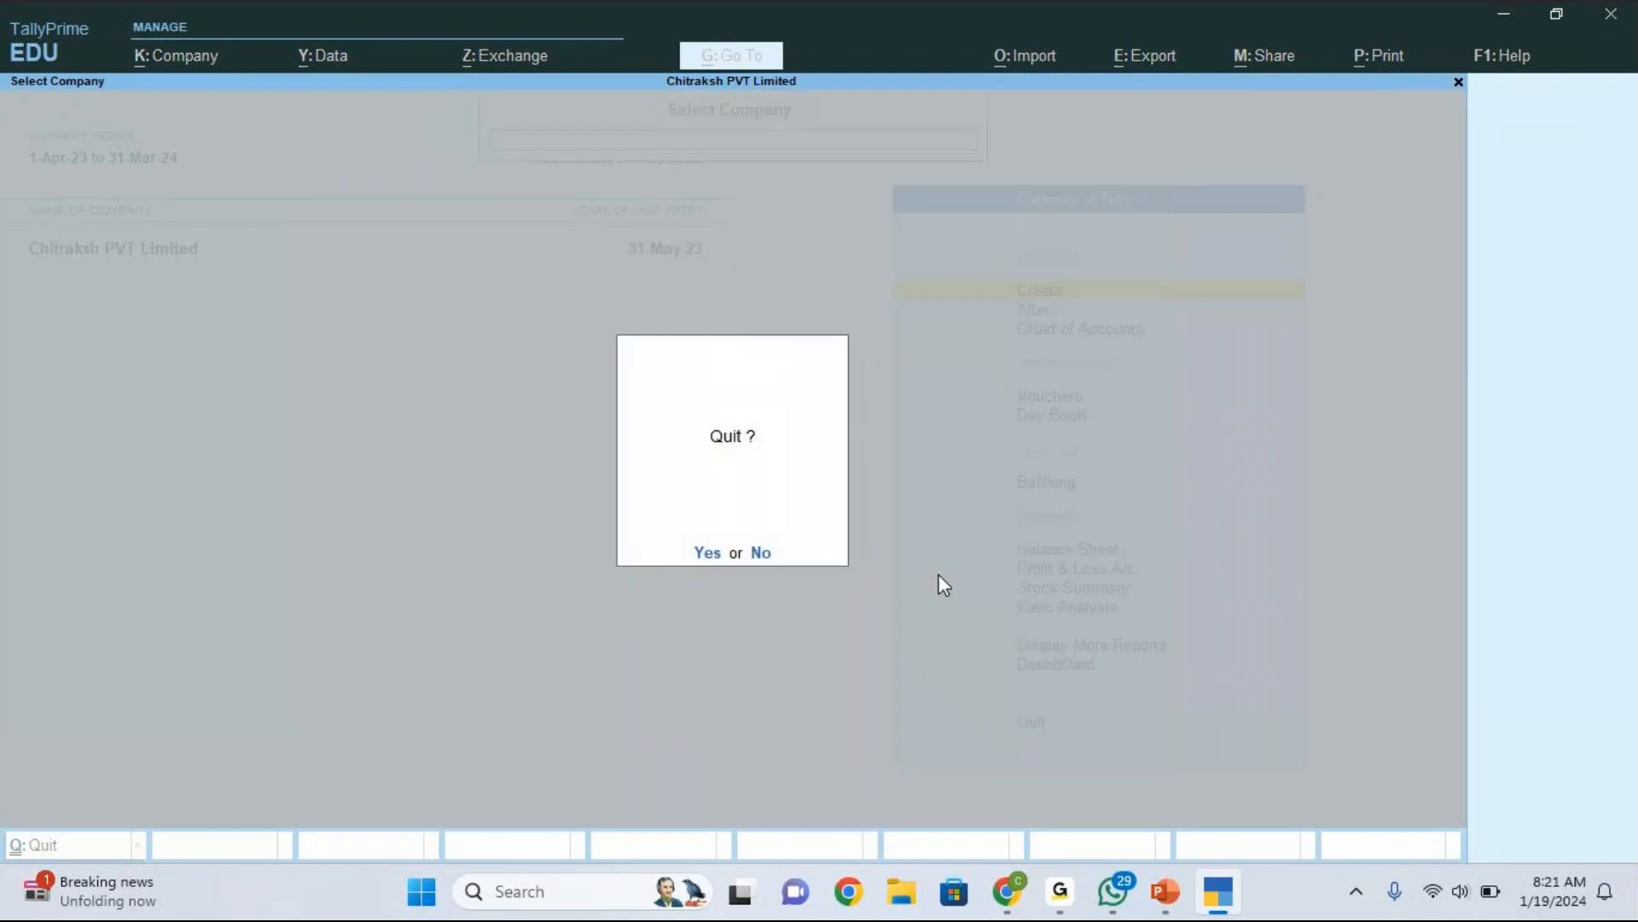
{"action": "left_click", "coordinate": [710, 553]}
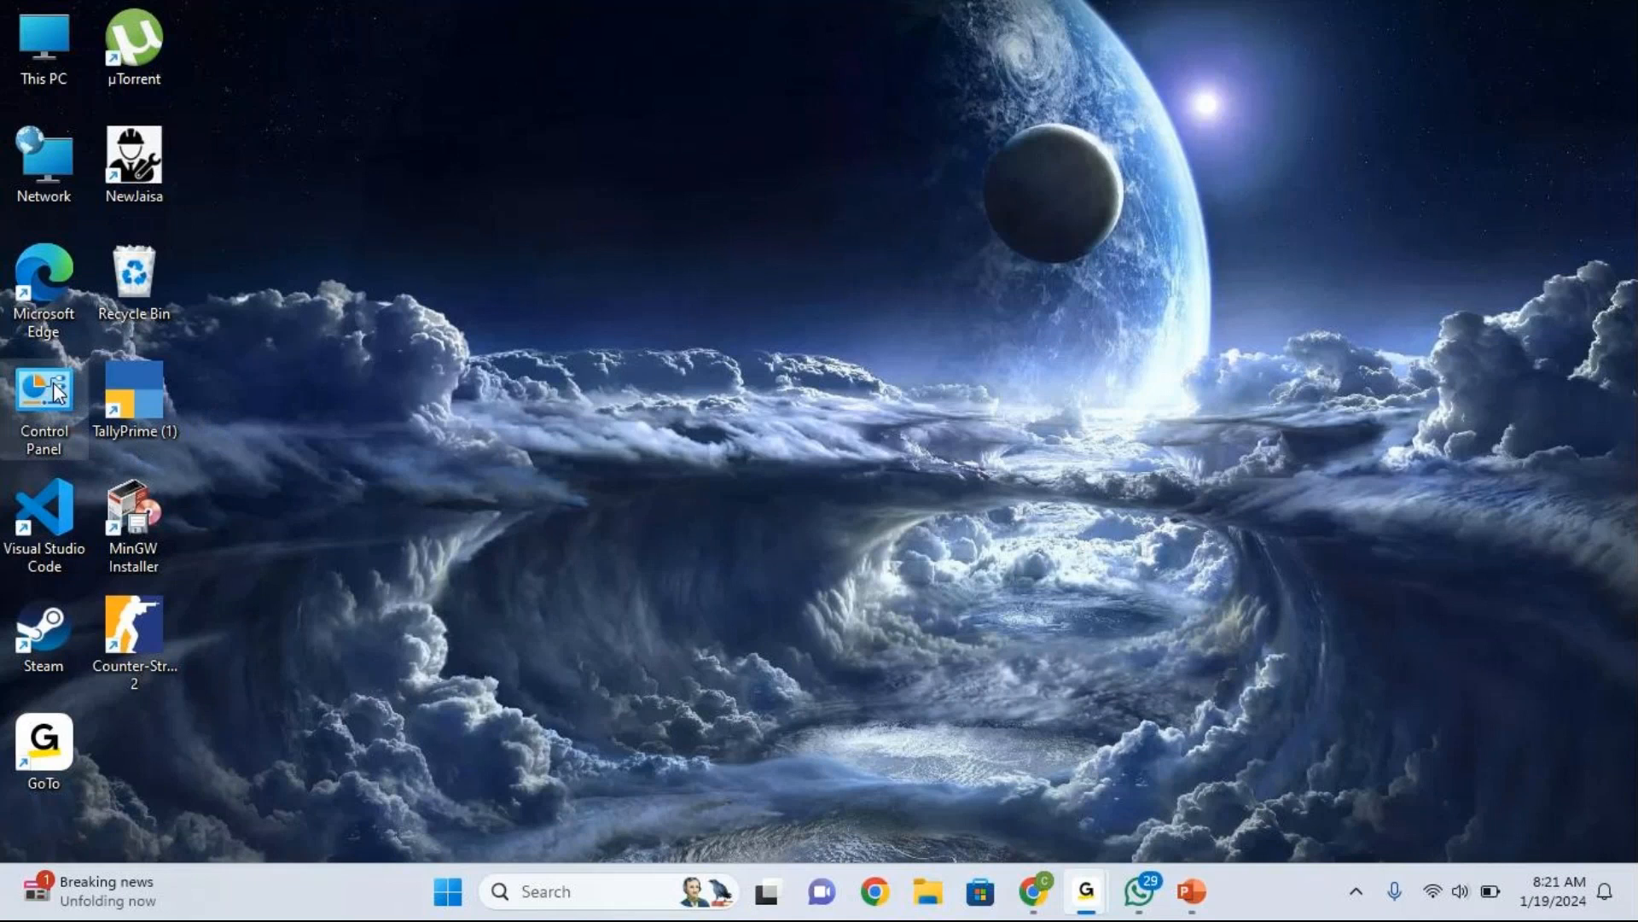
Step: Relaunch TallyPrime from the desktop and continue in Educational Mode
{"action": "double_click", "coordinate": [136, 386]}
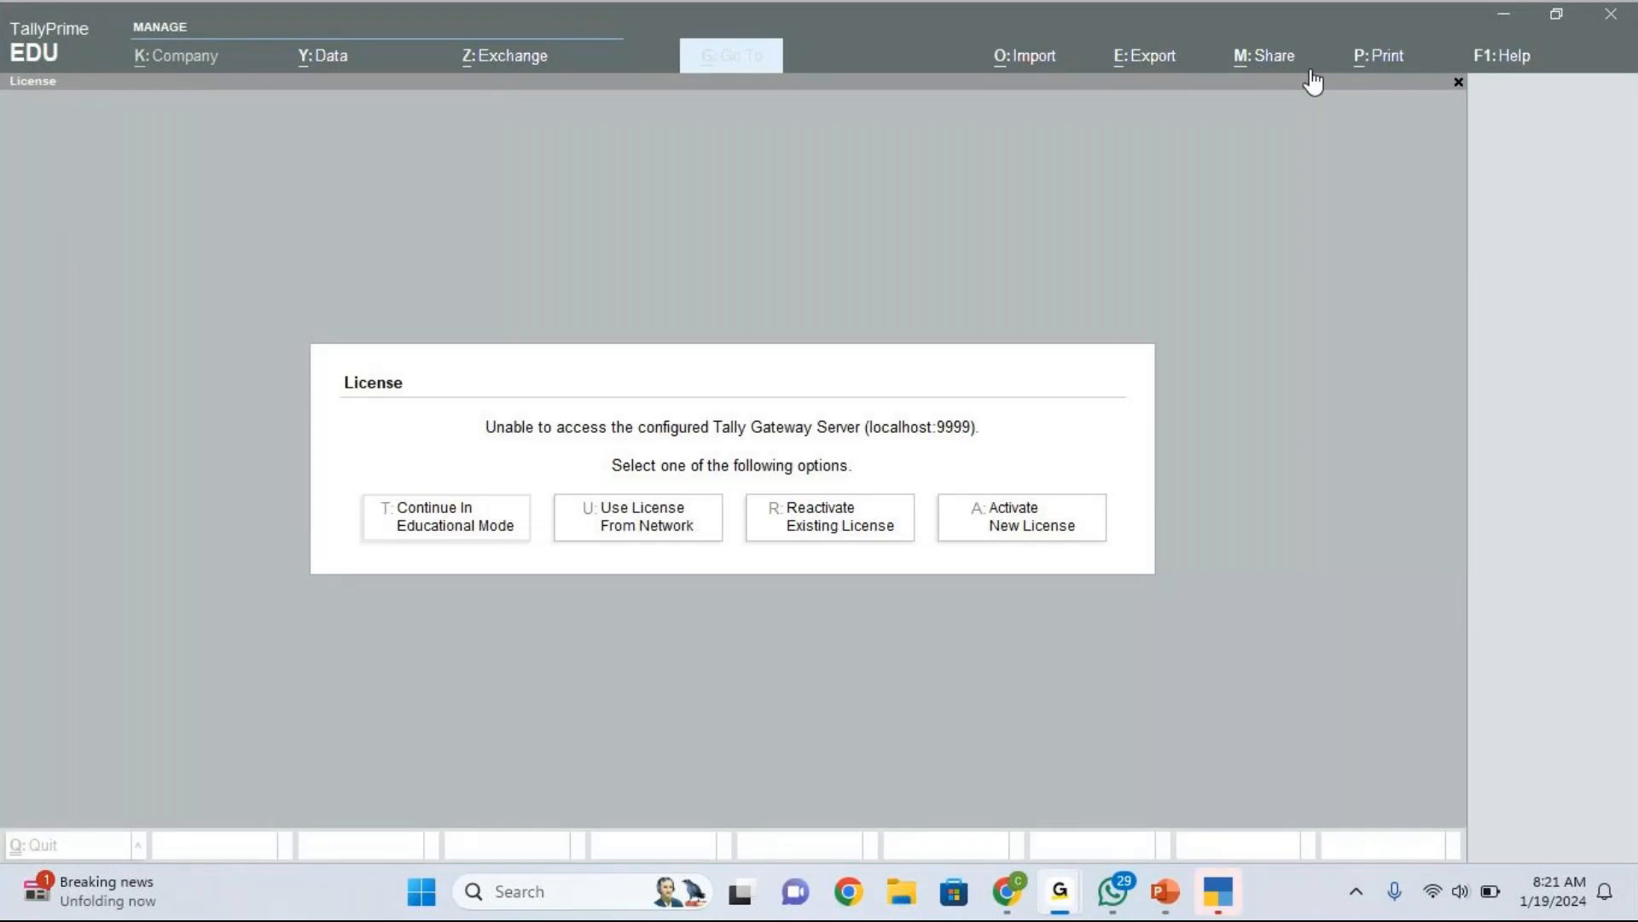
{"action": "left_click", "coordinate": [678, 402]}
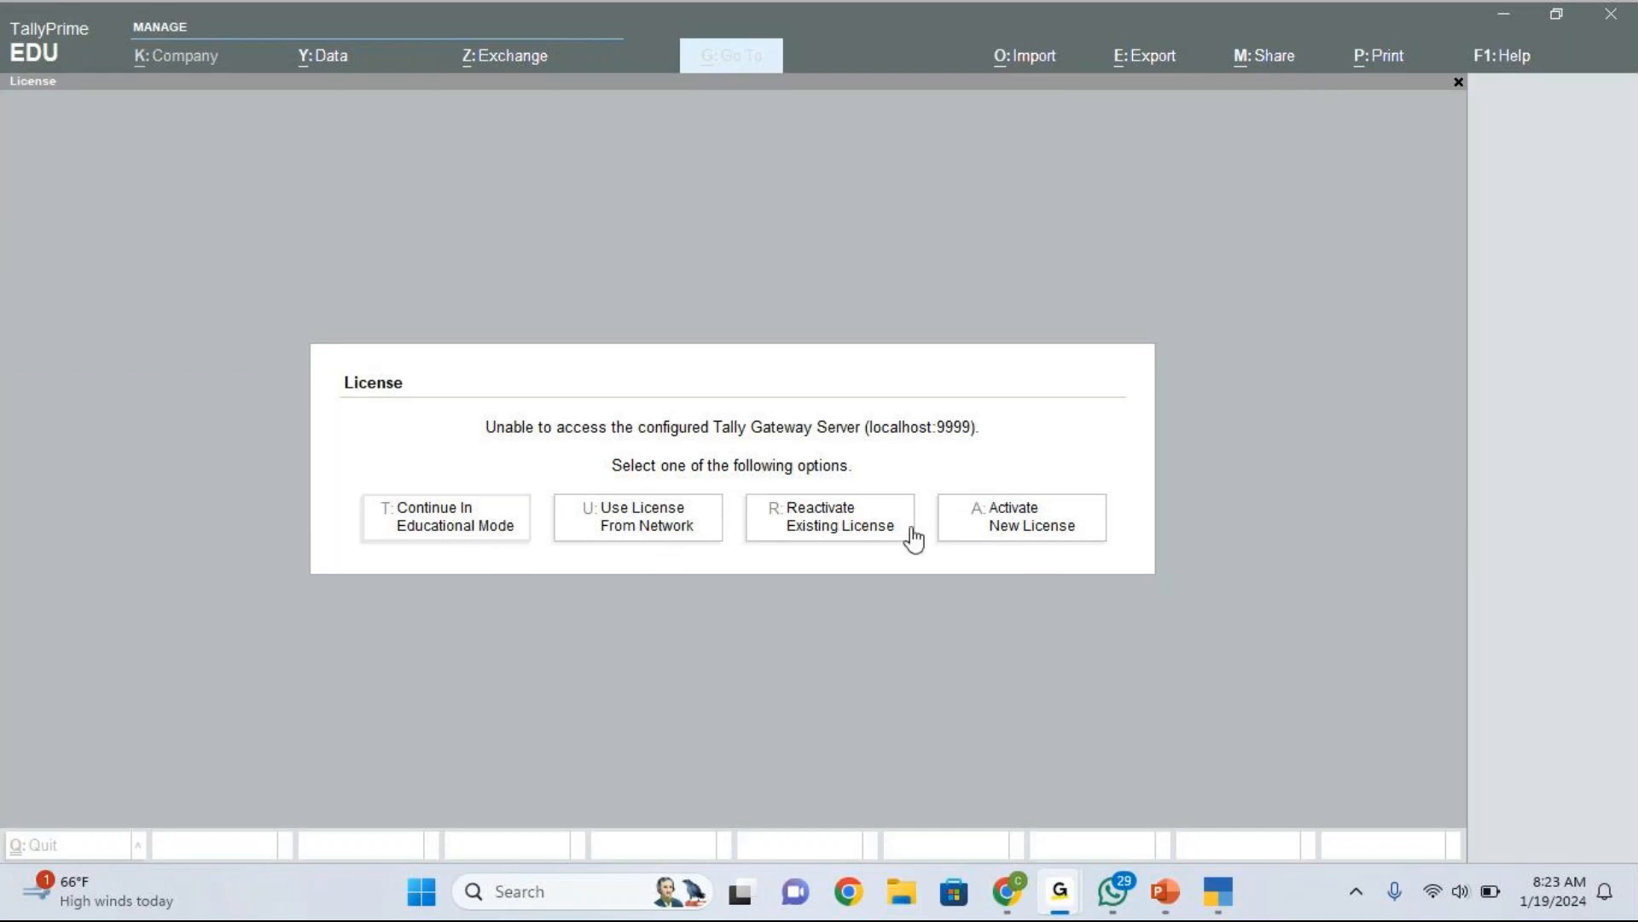
{"action": "left_click", "coordinate": [422, 530]}
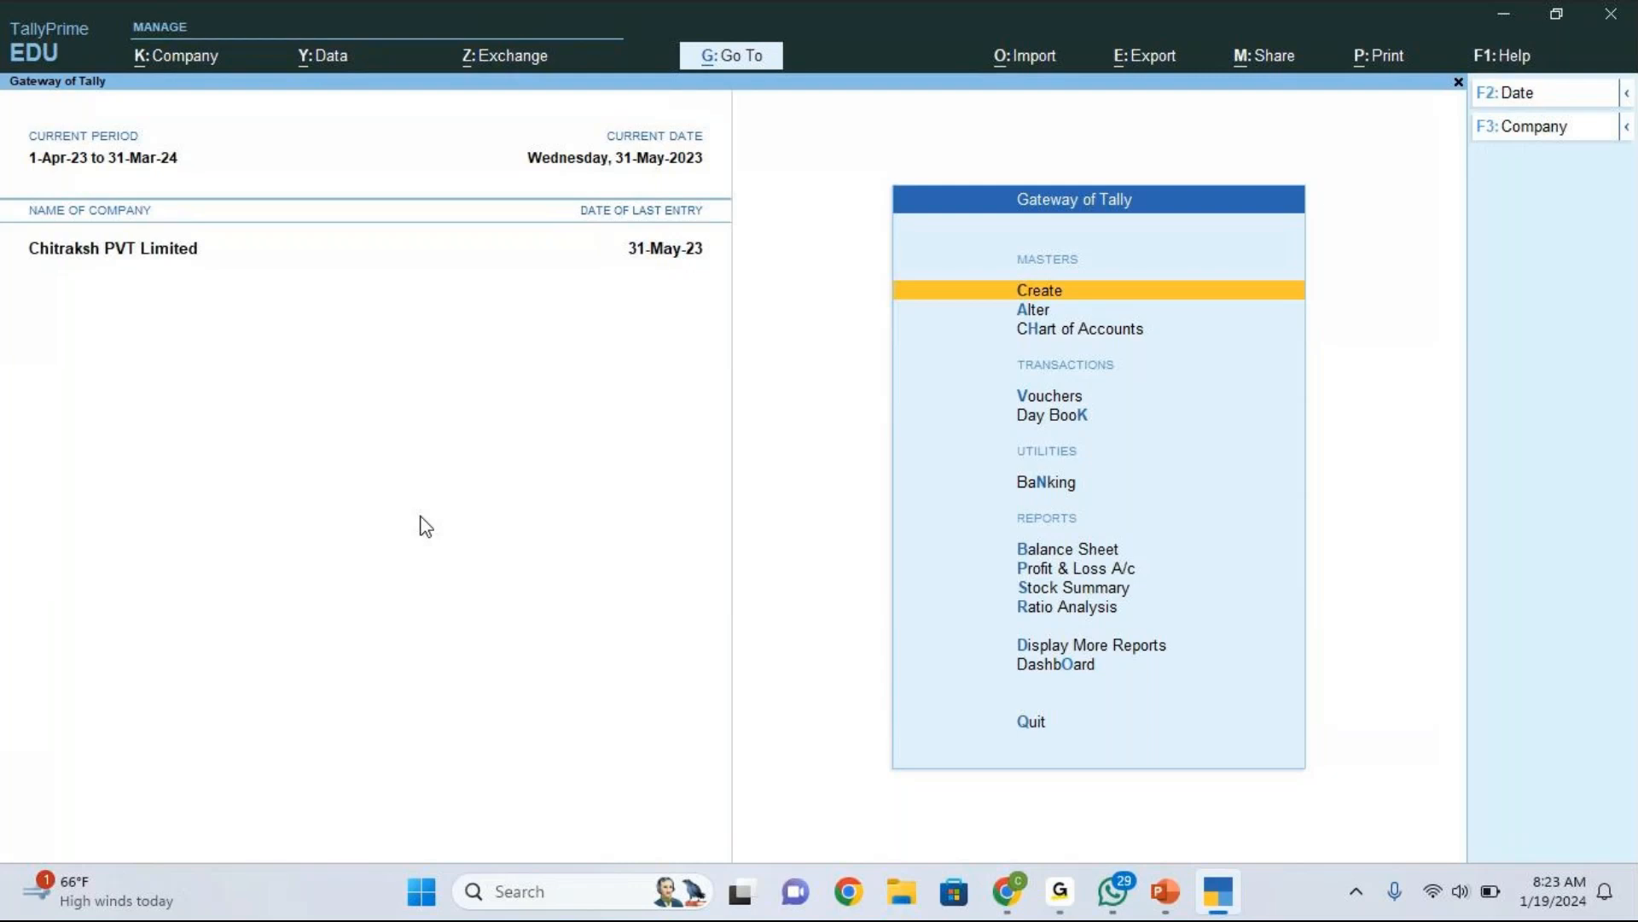
Step: Open the Select Company list and open a blank company creation form from it
{"action": "key", "text": "alt+k"}
{"action": "key", "text": "Down"}
{"action": "key", "text": "Down"}
{"action": "key", "text": "Down"}
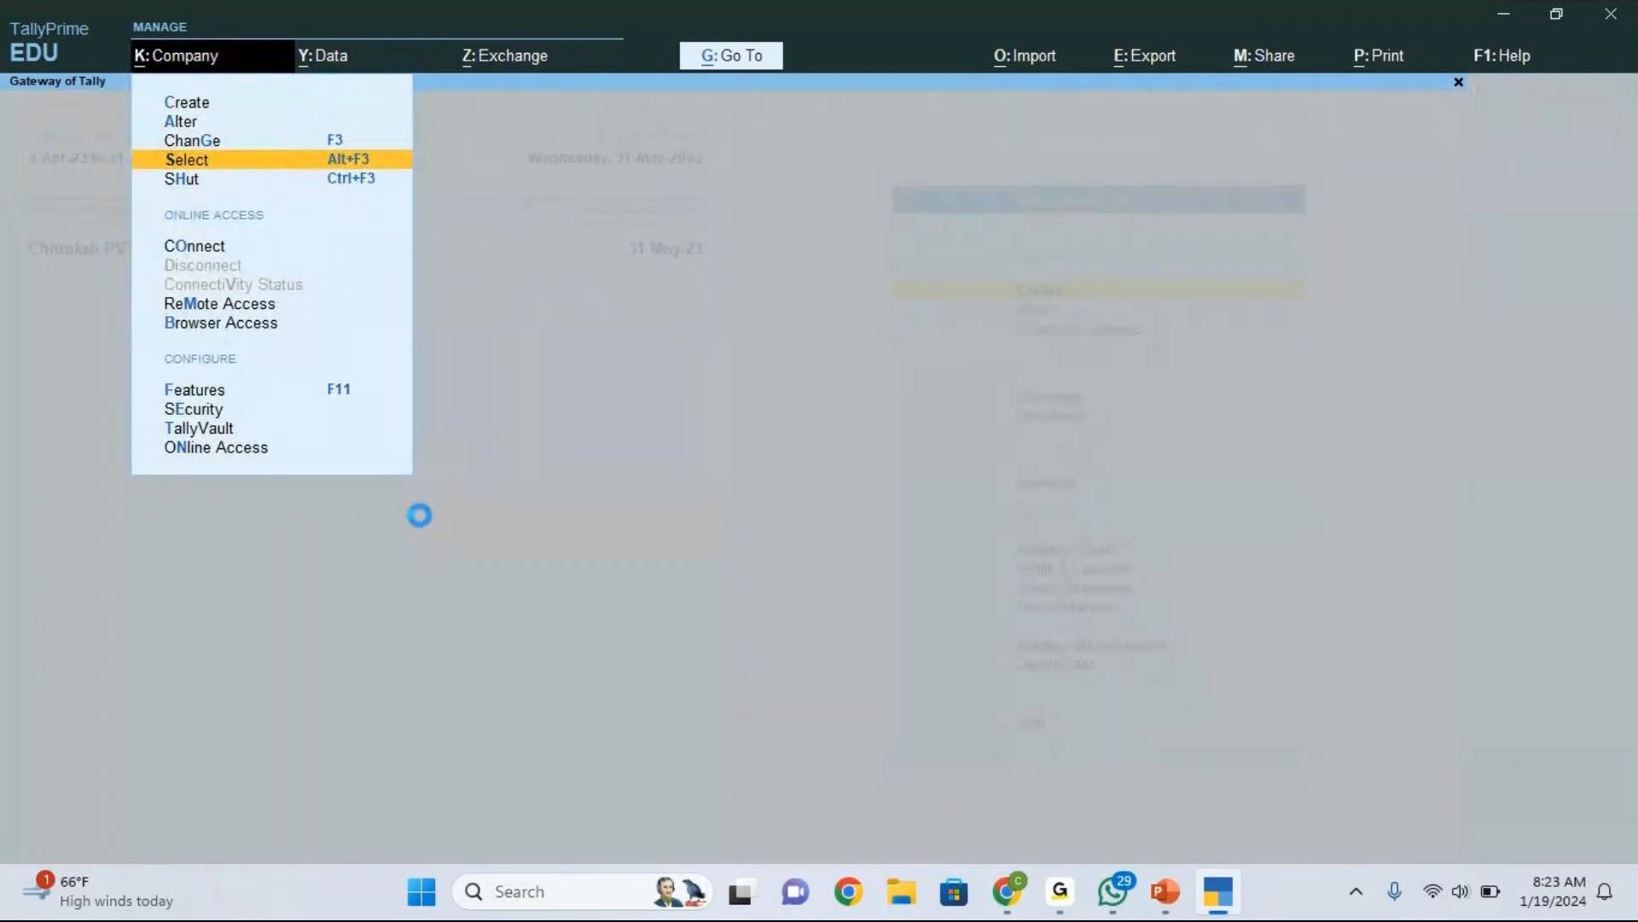
{"action": "key", "text": "Return"}
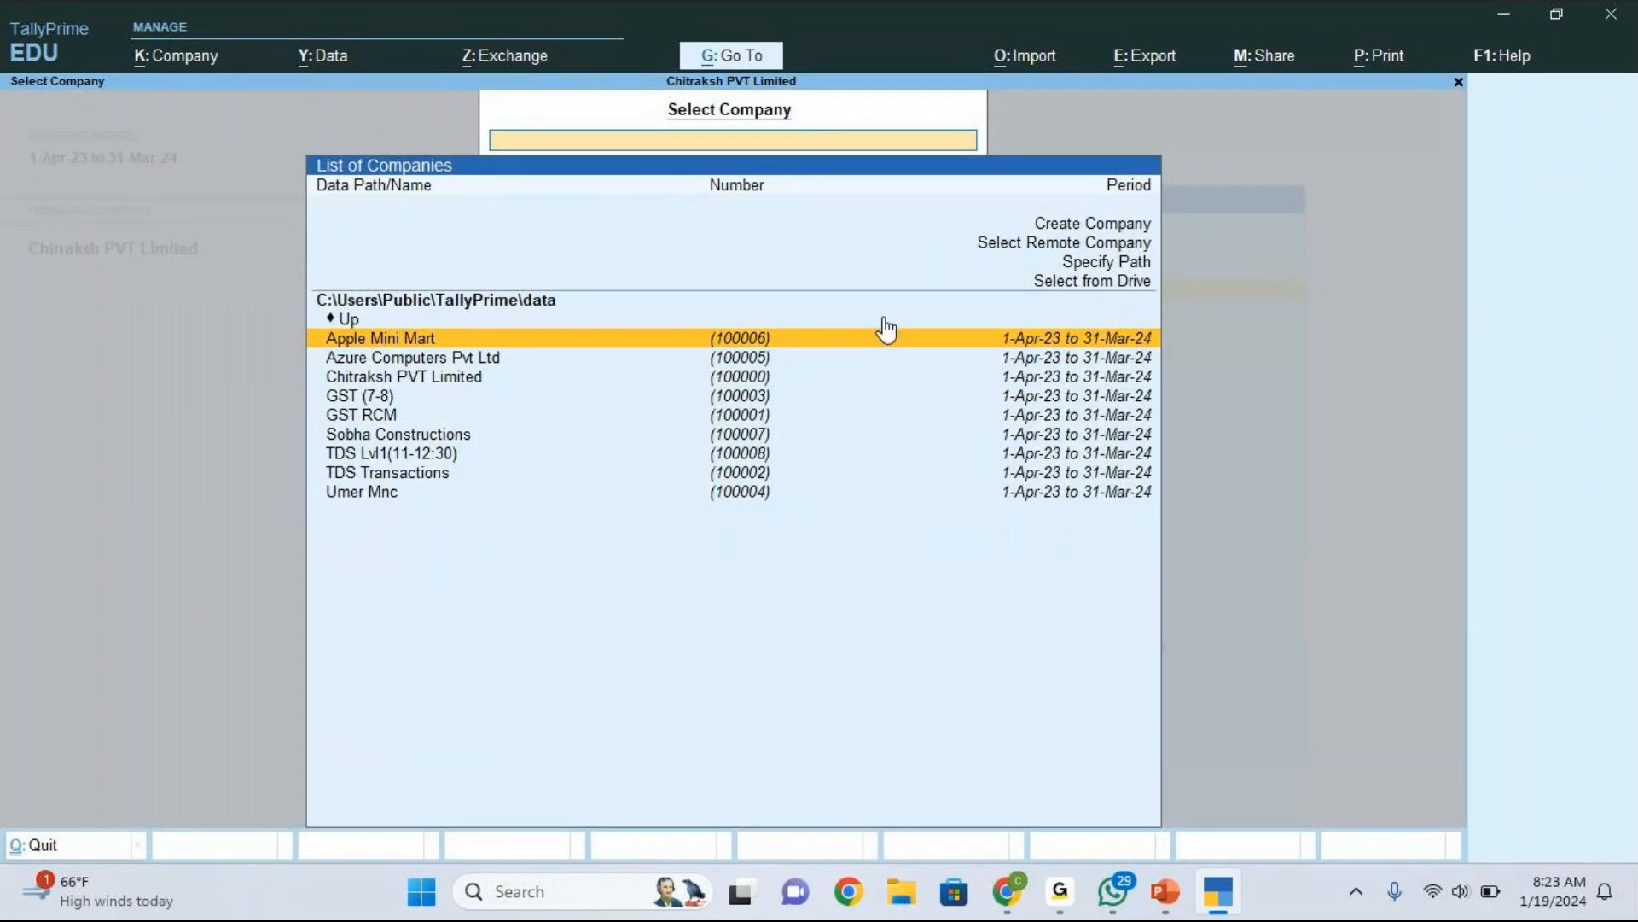
{"action": "key", "text": "Up"}
{"action": "key", "text": "Up"}
{"action": "key", "text": "Up"}
{"action": "key", "text": "Up"}
{"action": "key", "text": "Up"}
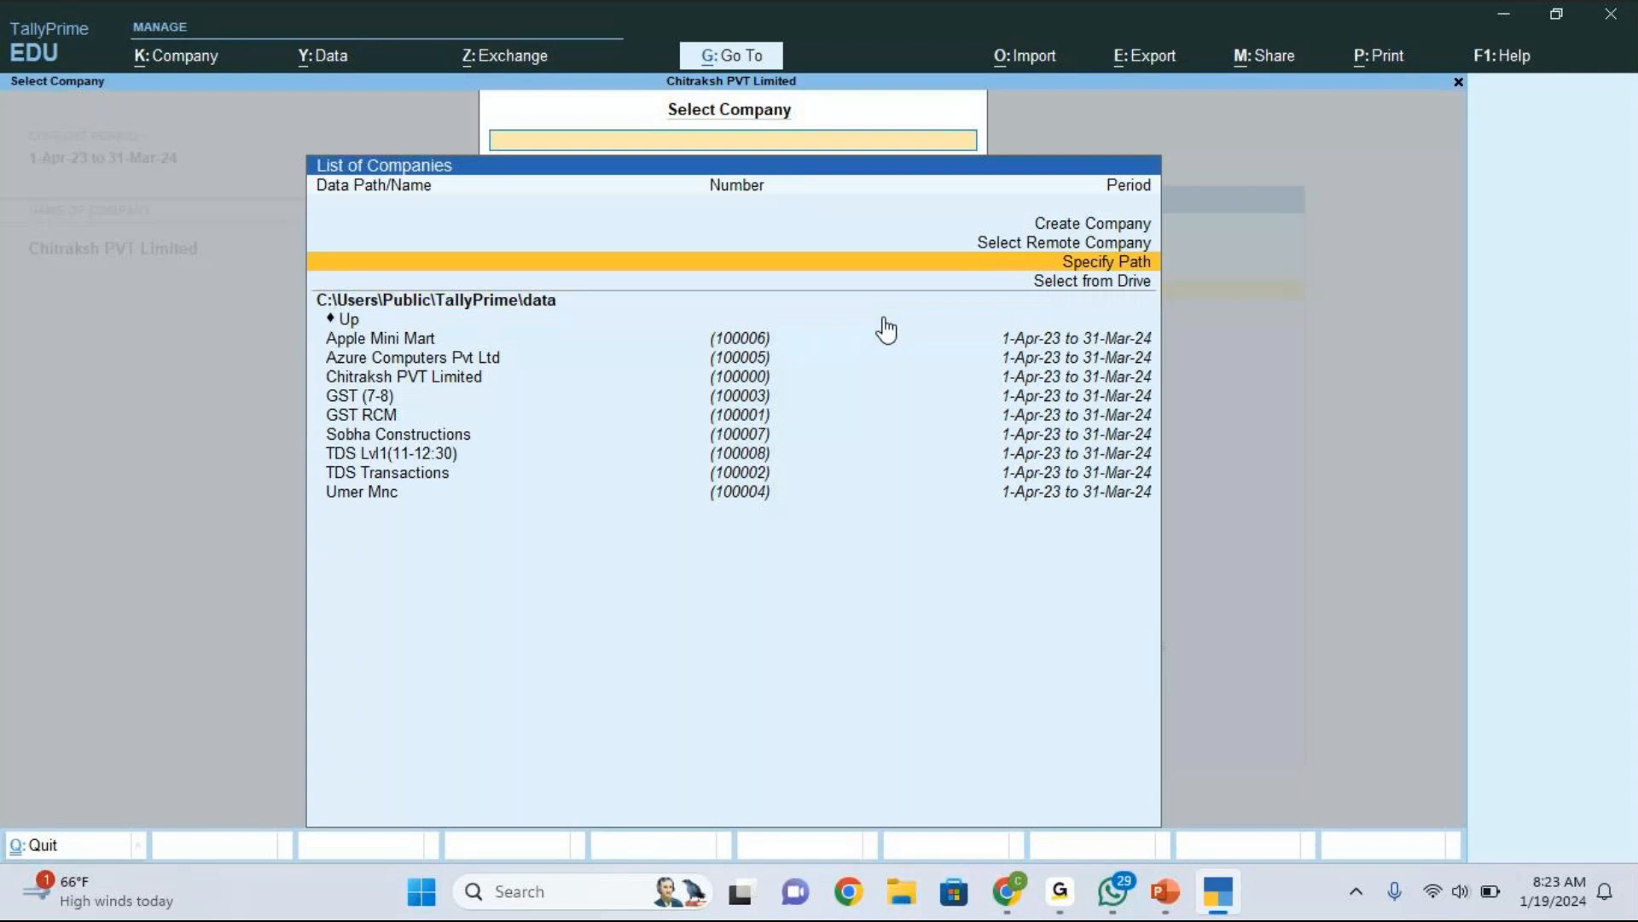
{"action": "left_click", "coordinate": [1058, 227]}
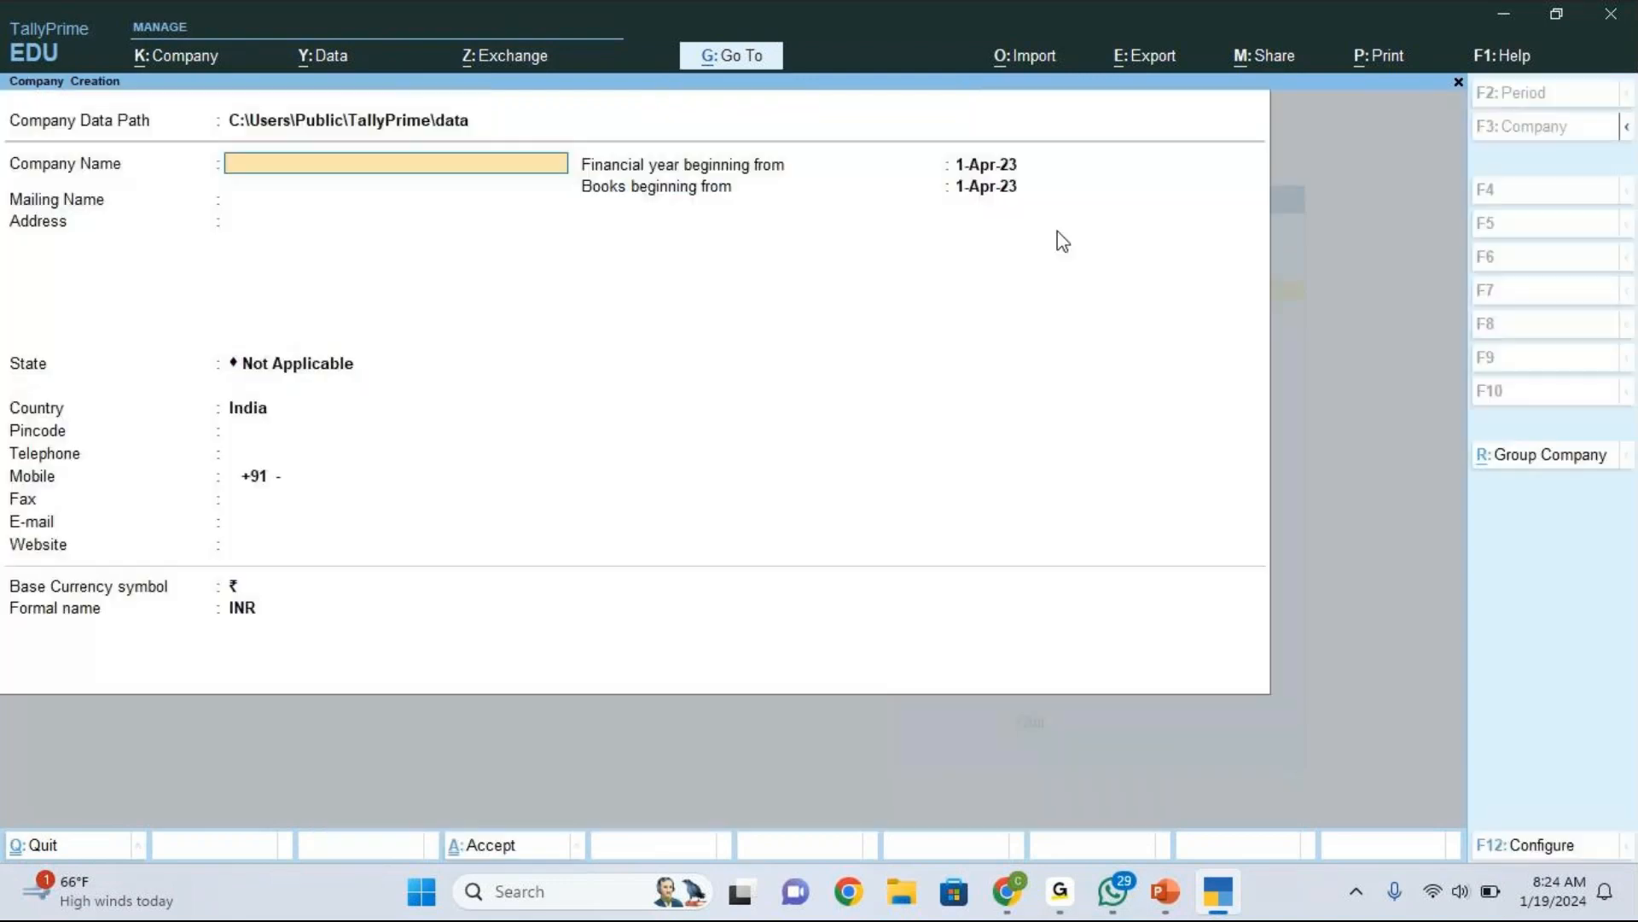
Step: Enter MCC Tally Prime as the company name and accept the same mailing name
{"action": "left_click", "coordinate": [913, 80]}
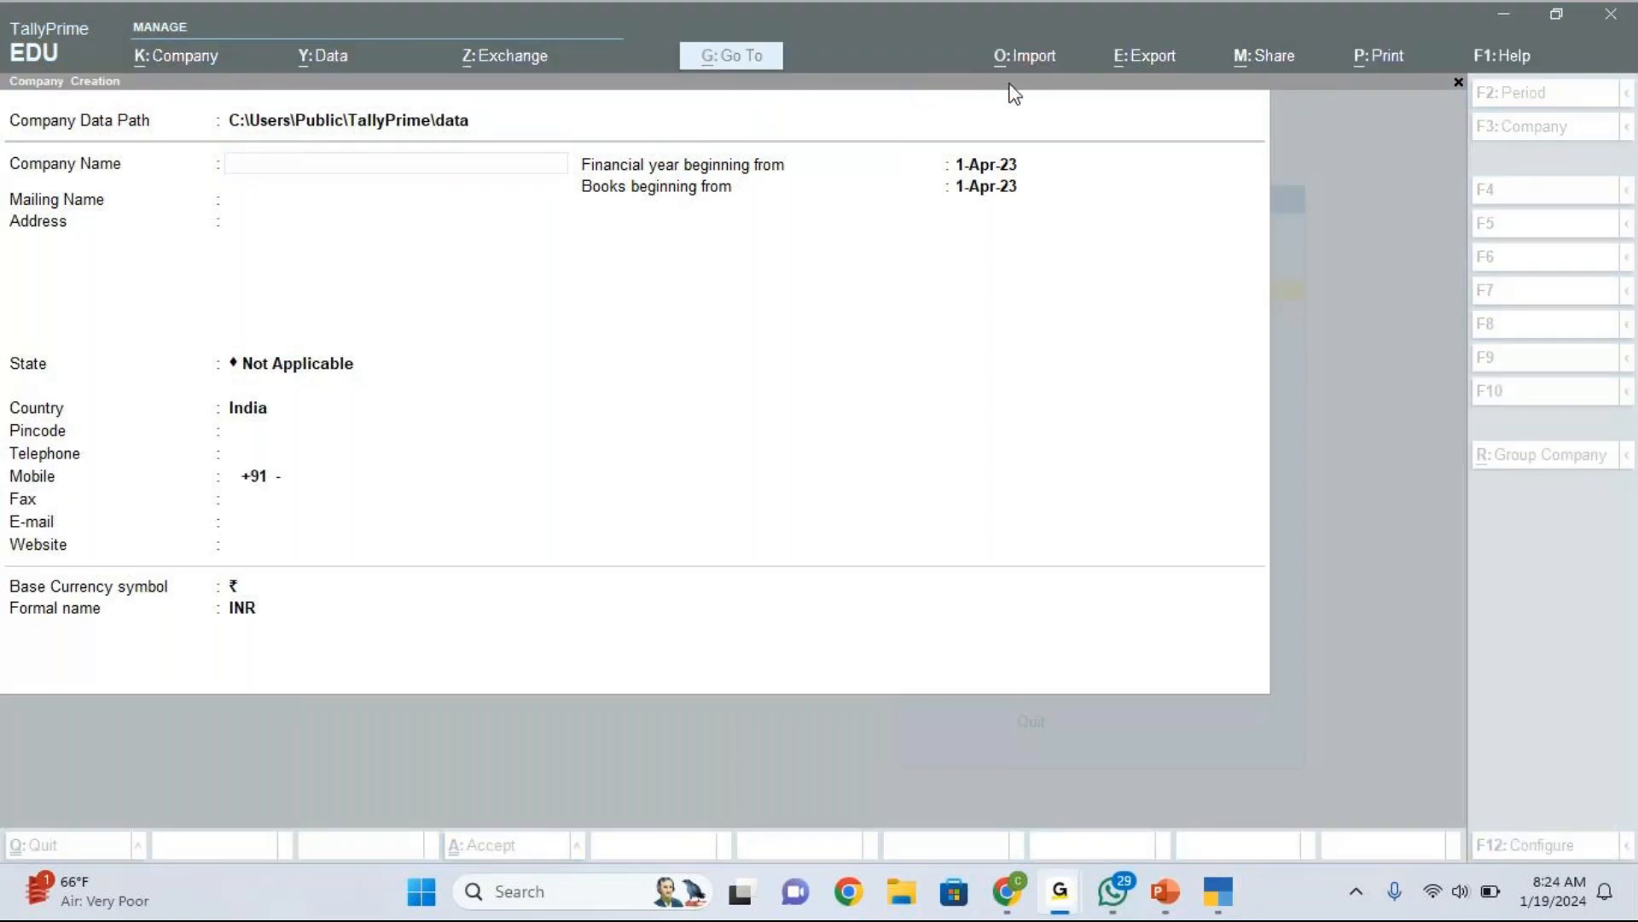
{"action": "left_click", "coordinate": [325, 164]}
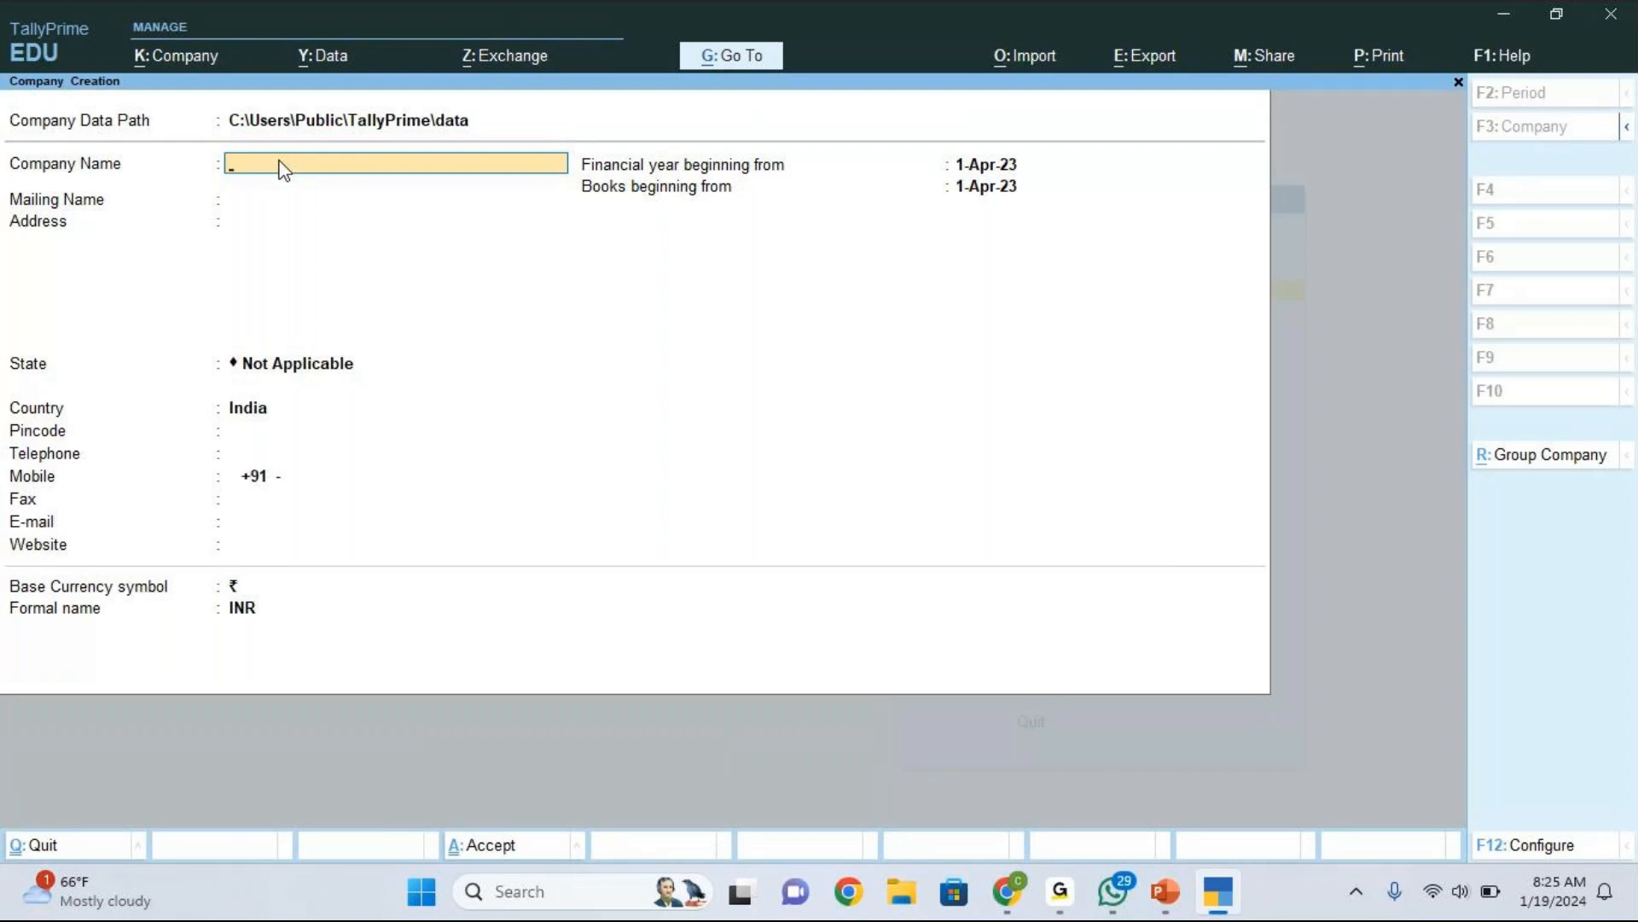
{"action": "type", "text": "MCC Tally Prime"}
{"action": "key", "text": "Return"}
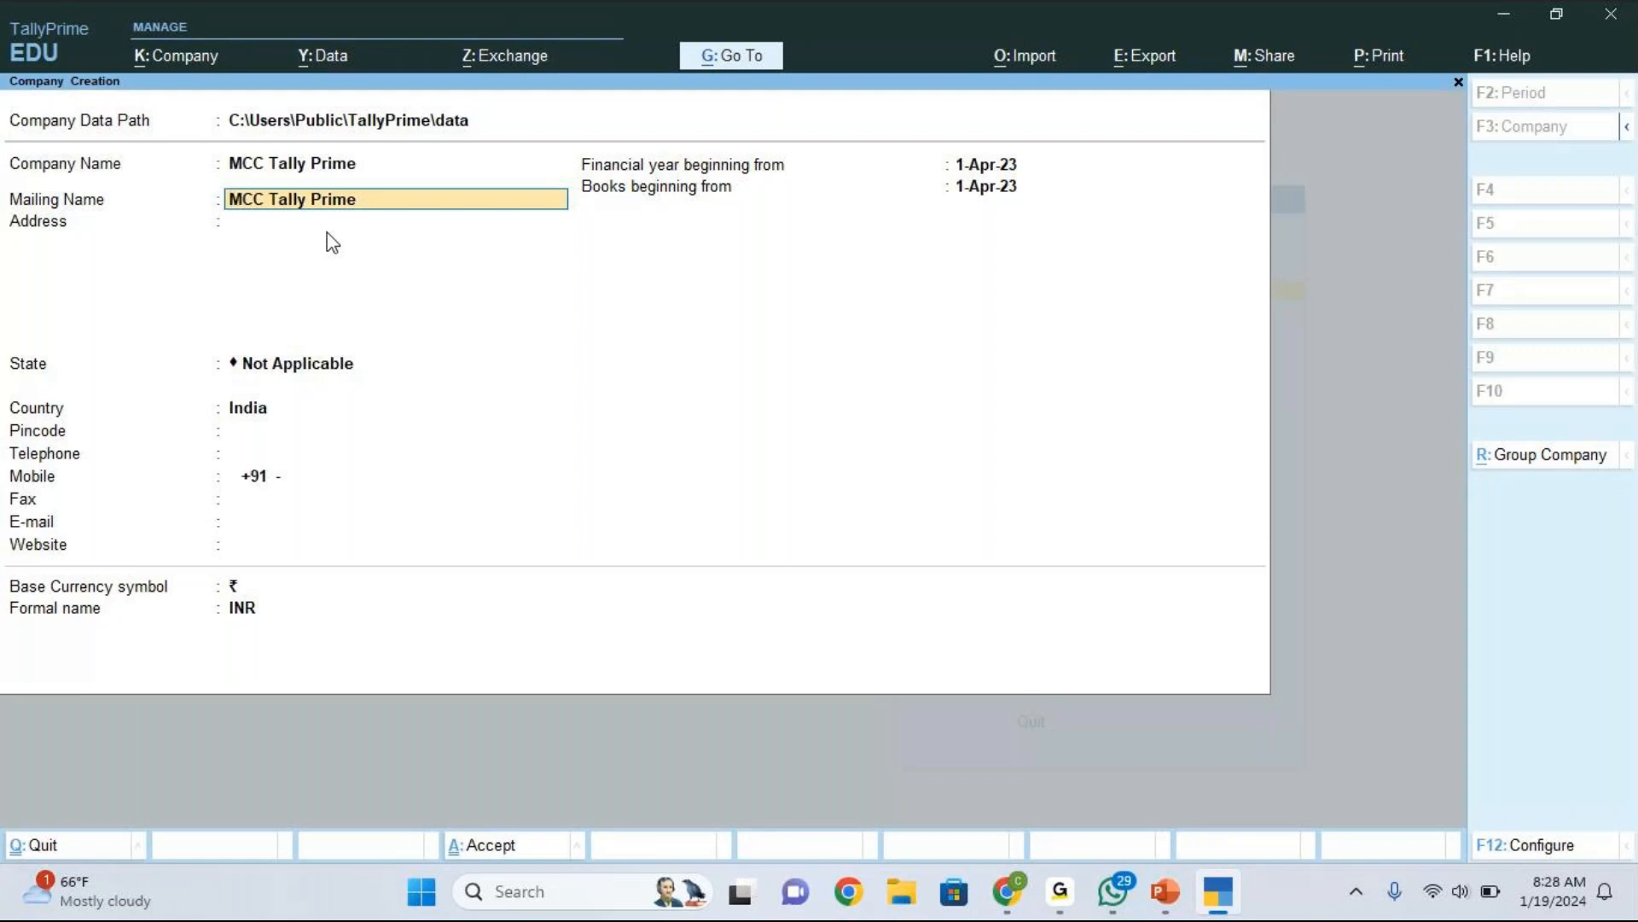
{"action": "key", "text": "Return"}
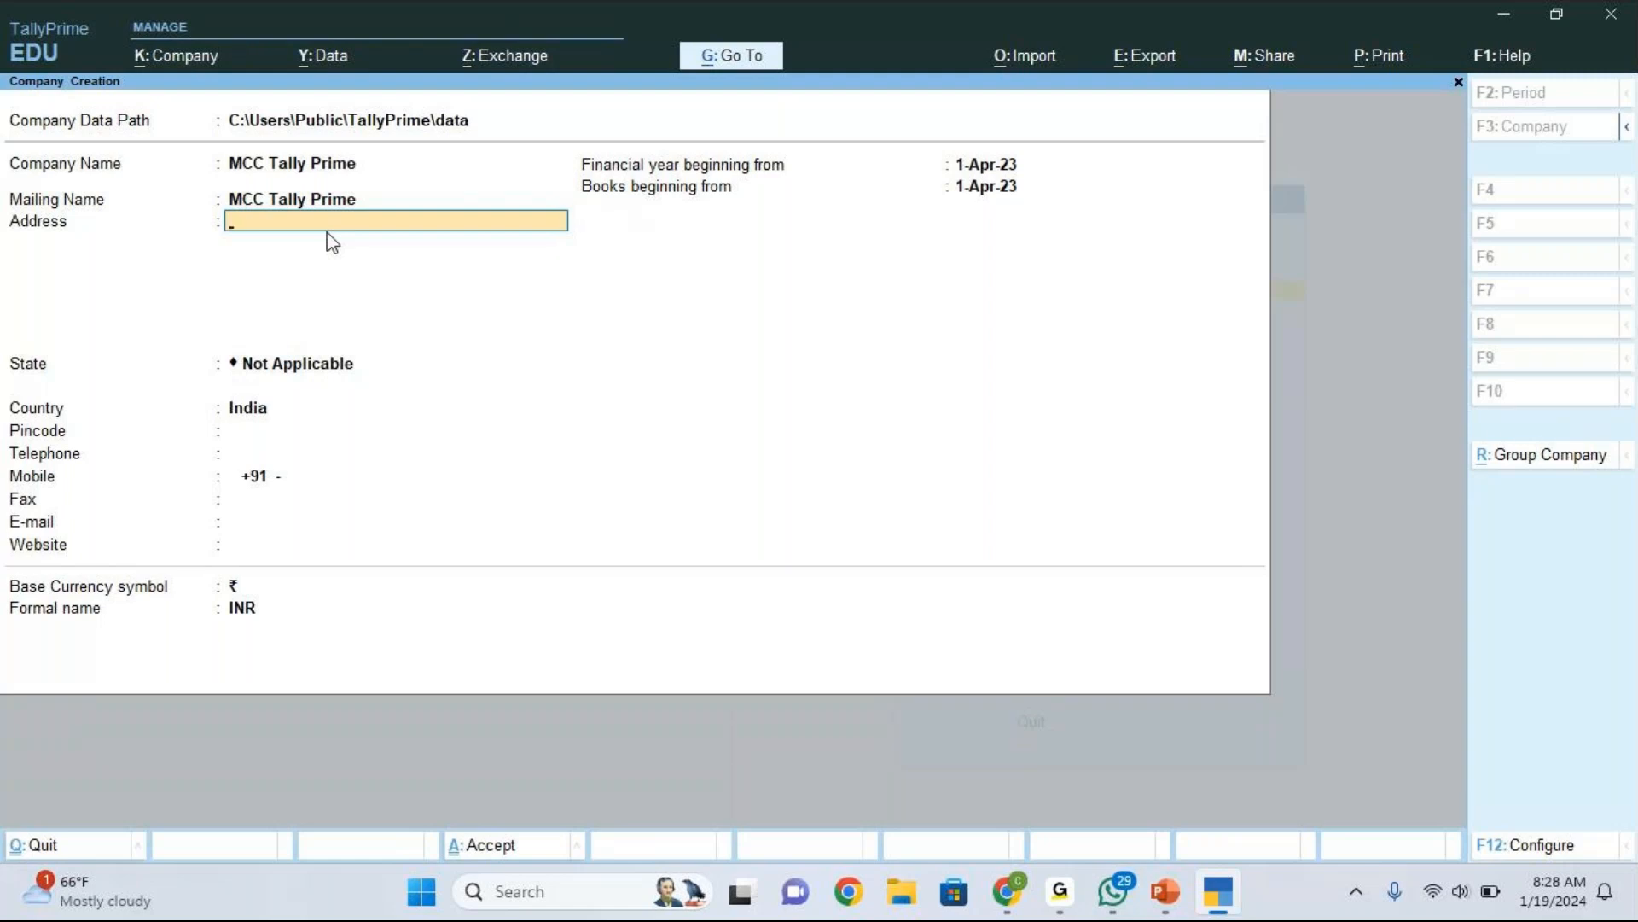
Step: Enter the company's address on two lines, with the locality first and the city second
{"action": "type", "text": "Jayanagar"}
{"action": "key", "text": "Return"}
{"action": "type", "text": "Bengalurur"}
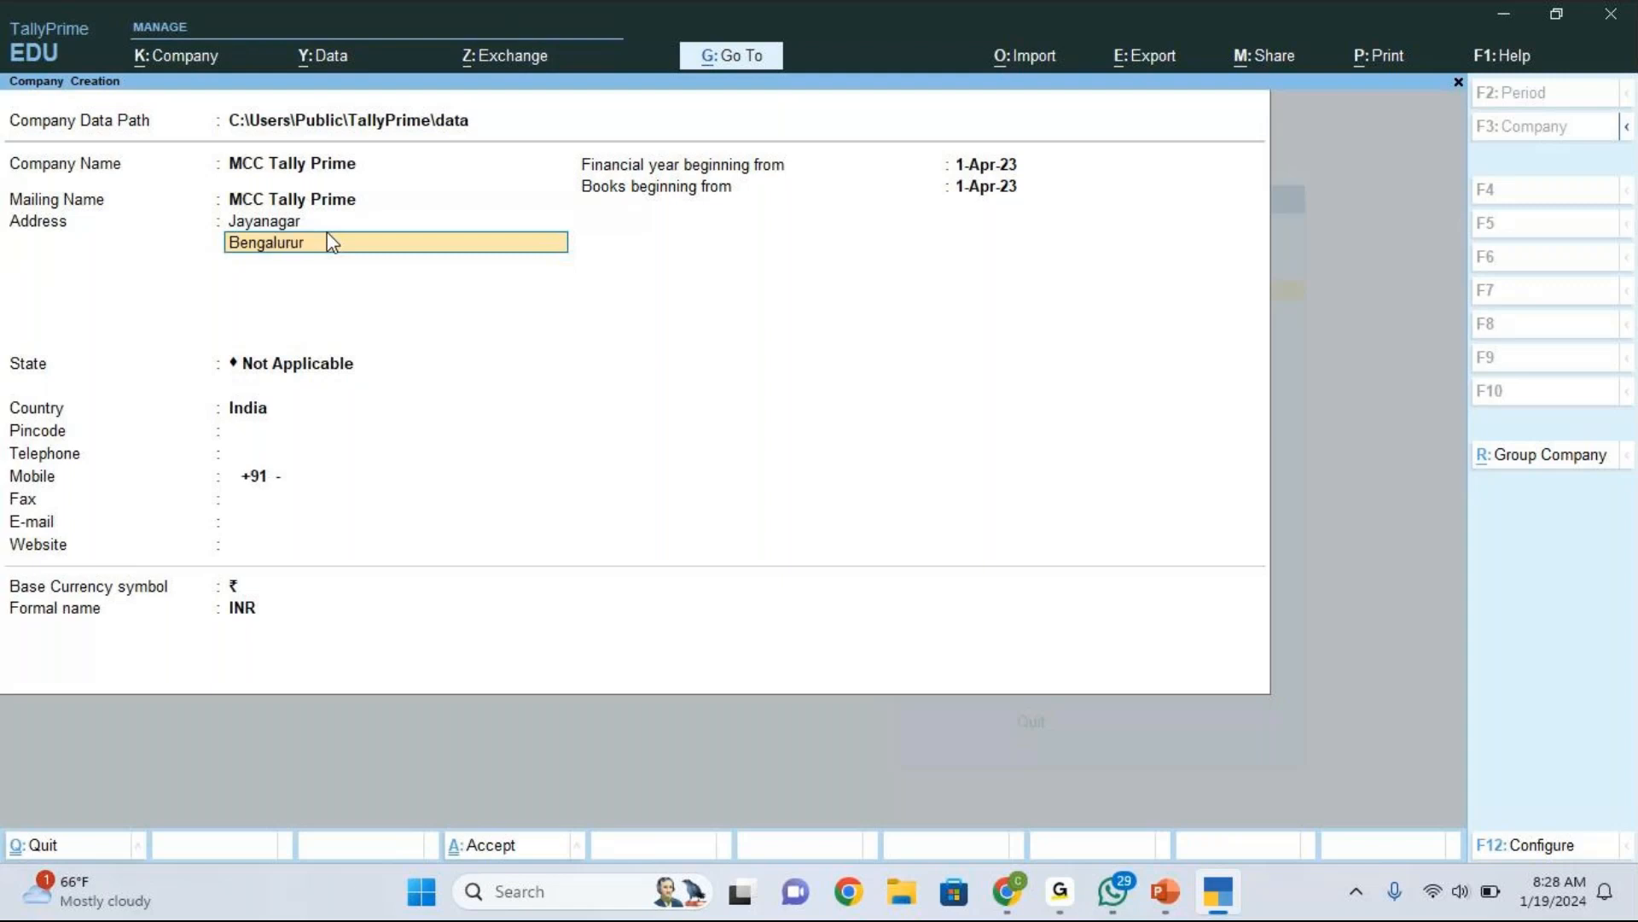
{"action": "key", "text": "BackSpace"}
{"action": "key", "text": "Return"}
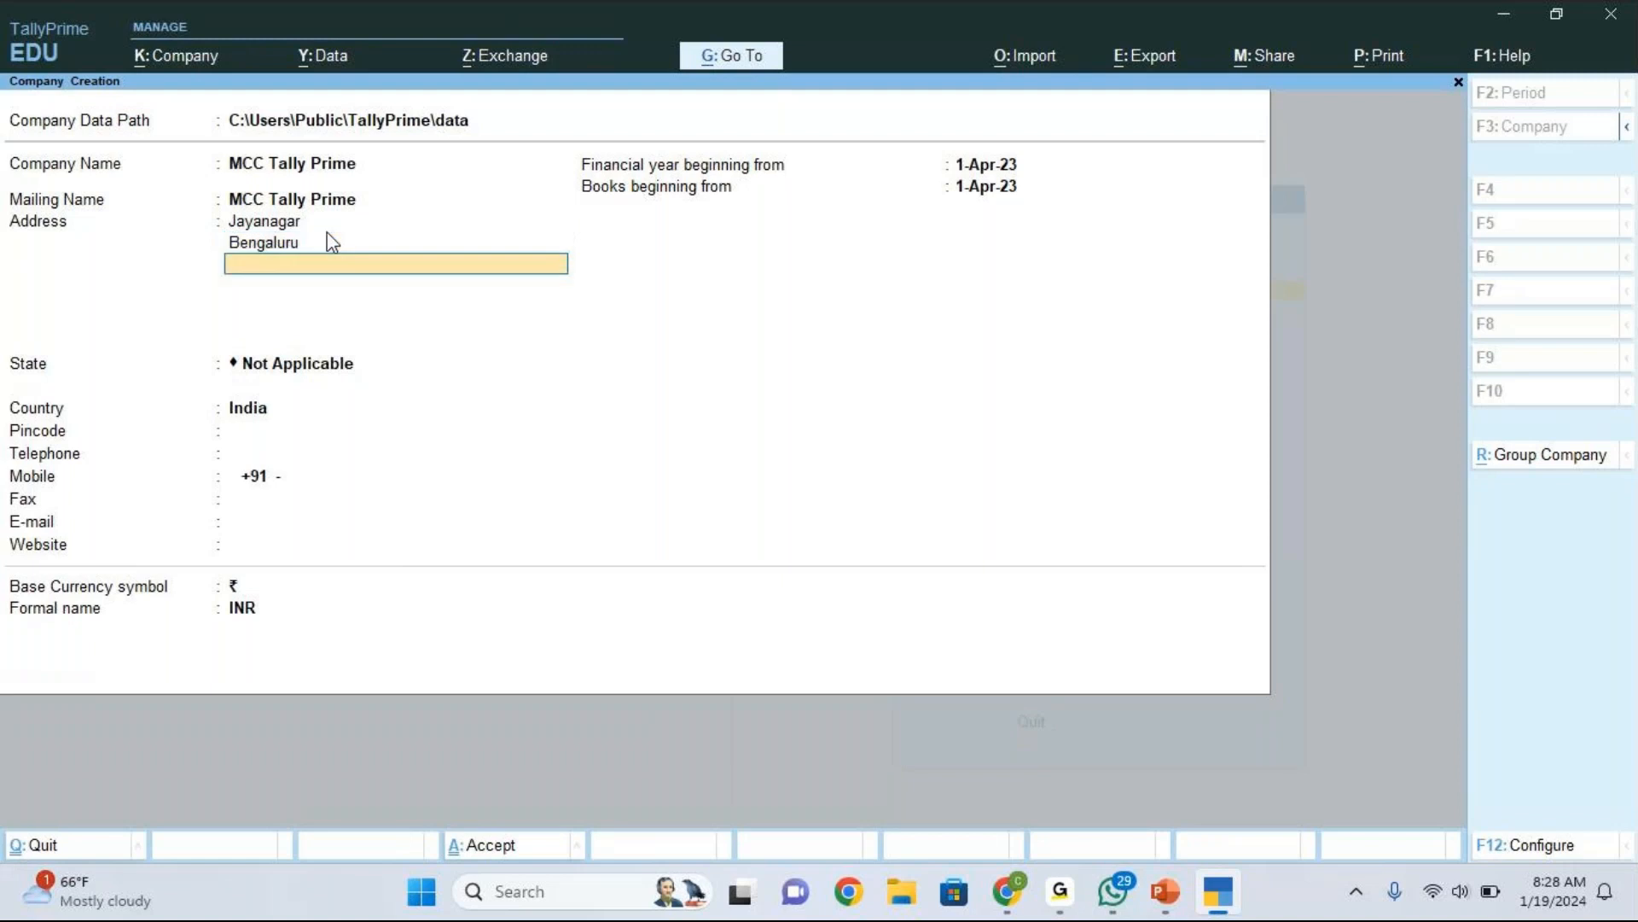
{"action": "key", "text": "Return"}
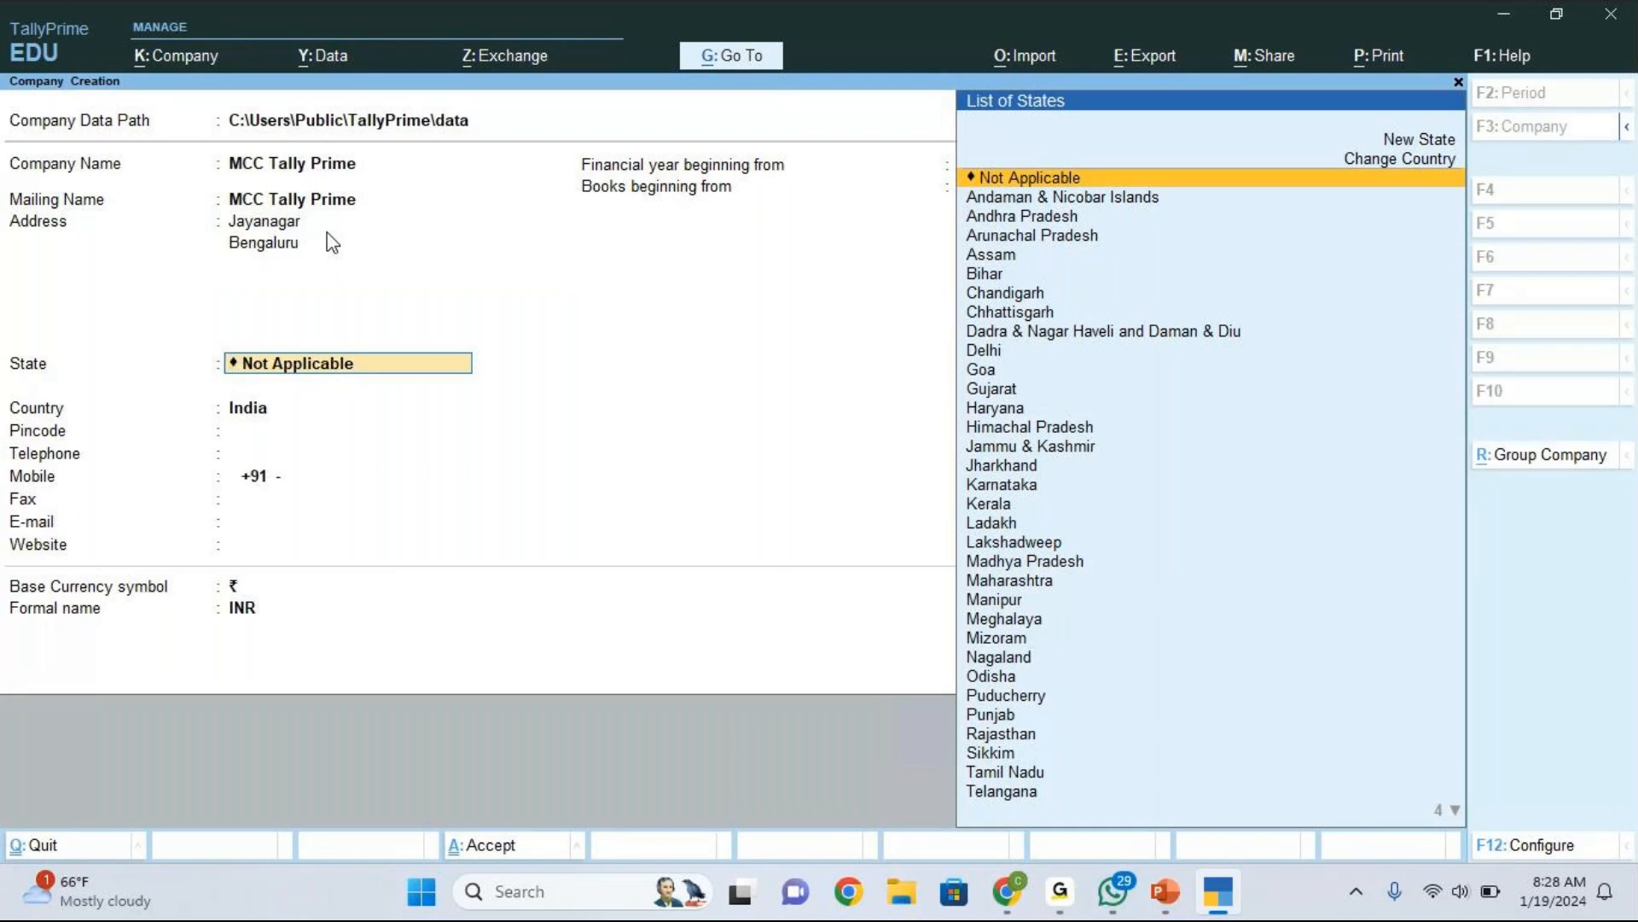
Step: Choose Karnataka as the company's state and keep India as the country
{"action": "key", "text": "Down"}
{"action": "key", "text": "Down"}
{"action": "key", "text": "Down"}
{"action": "key", "text": "Down"}
{"action": "key", "text": "Down"}
{"action": "key", "text": "Down"}
{"action": "key", "text": "Down"}
{"action": "key", "text": "Down"}
{"action": "key", "text": "Down"}
{"action": "key", "text": "Down"}
{"action": "key", "text": "Down"}
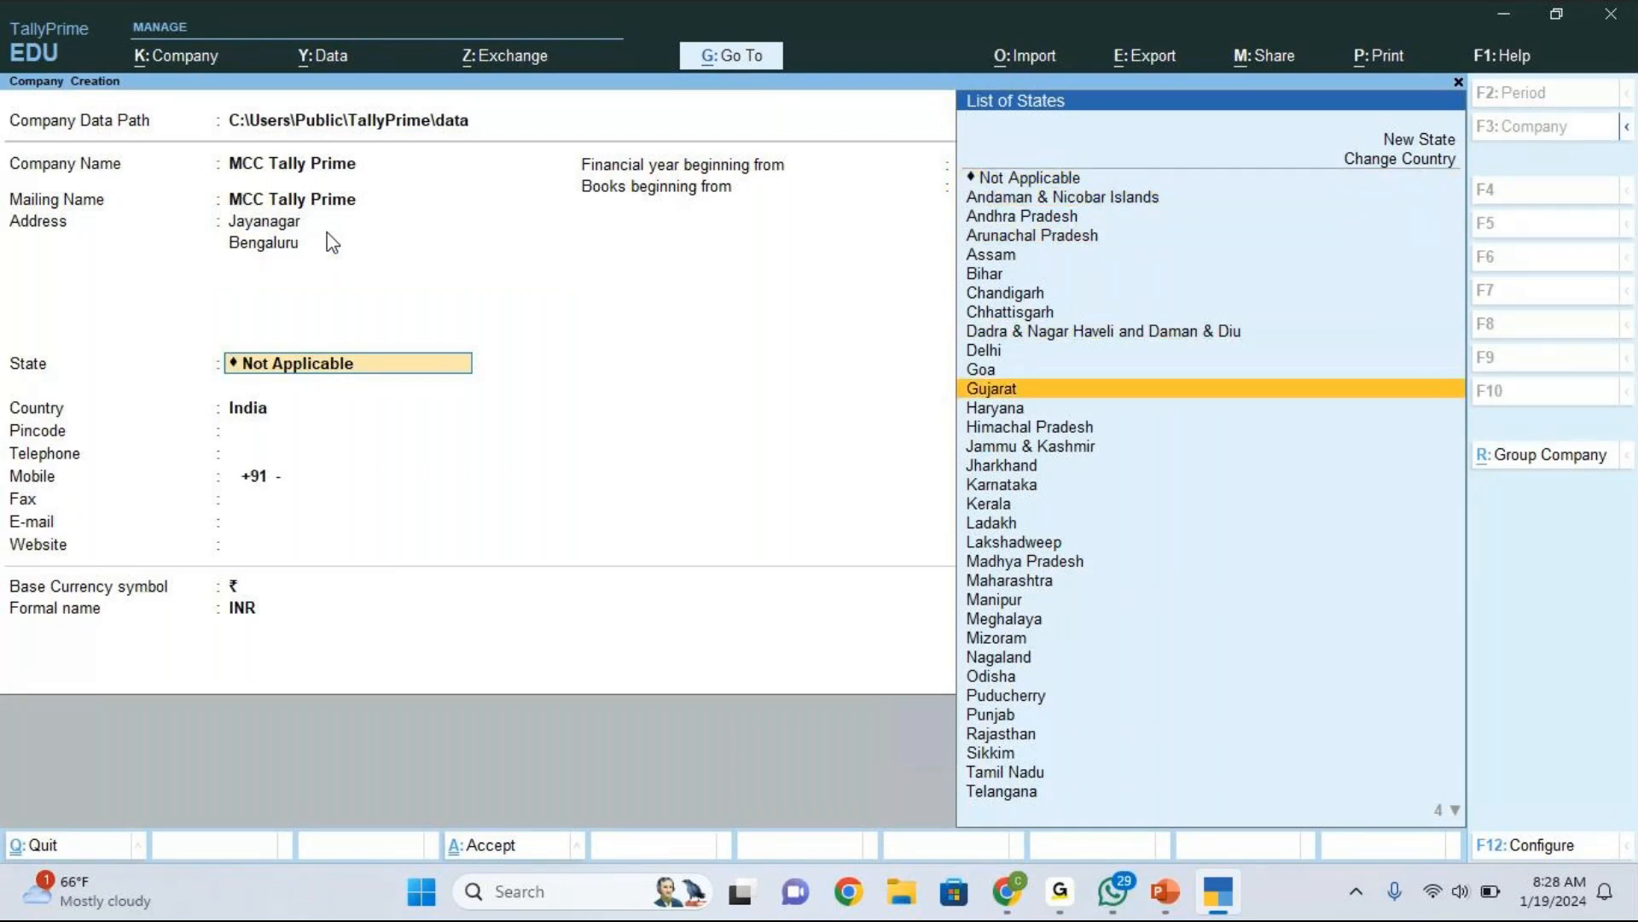
{"action": "key", "text": "Down"}
{"action": "key", "text": "Down"}
{"action": "key", "text": "Down"}
{"action": "key", "text": "Down"}
{"action": "key", "text": "Down"}
{"action": "key", "text": "Return"}
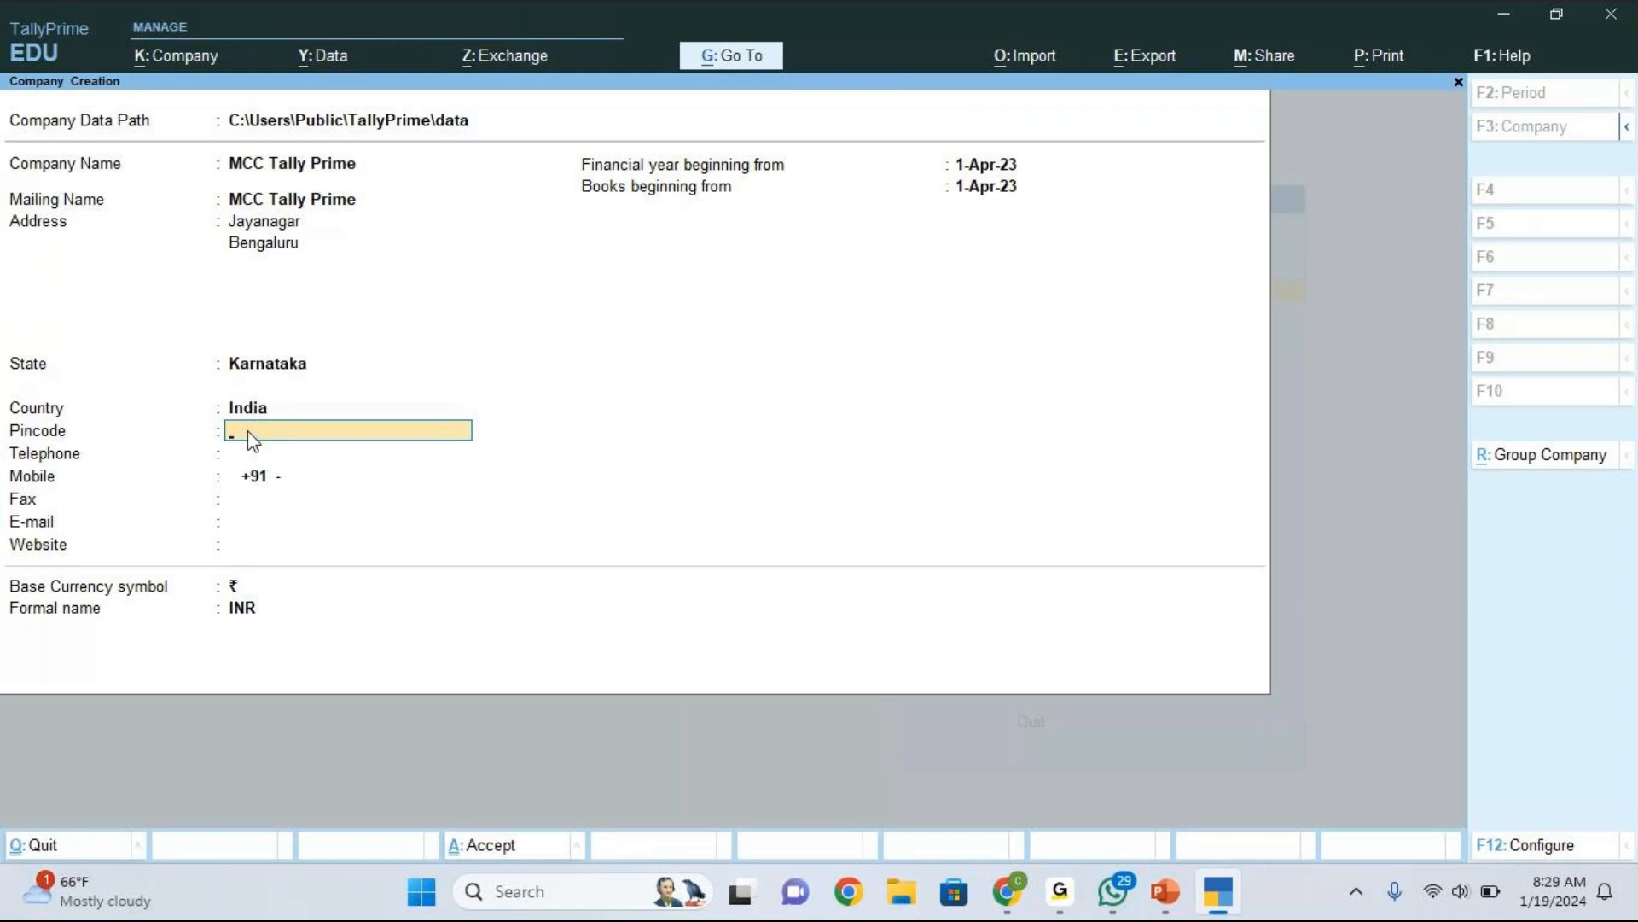
Step: Leave the pincode, telephone, mobile, fax, e-mail and website blank, and dismiss the Opera advertisement
{"action": "key", "text": "Return"}
{"action": "key", "text": "Return"}
{"action": "key", "text": "Return"}
{"action": "key", "text": "Return"}
{"action": "key", "text": "Return"}
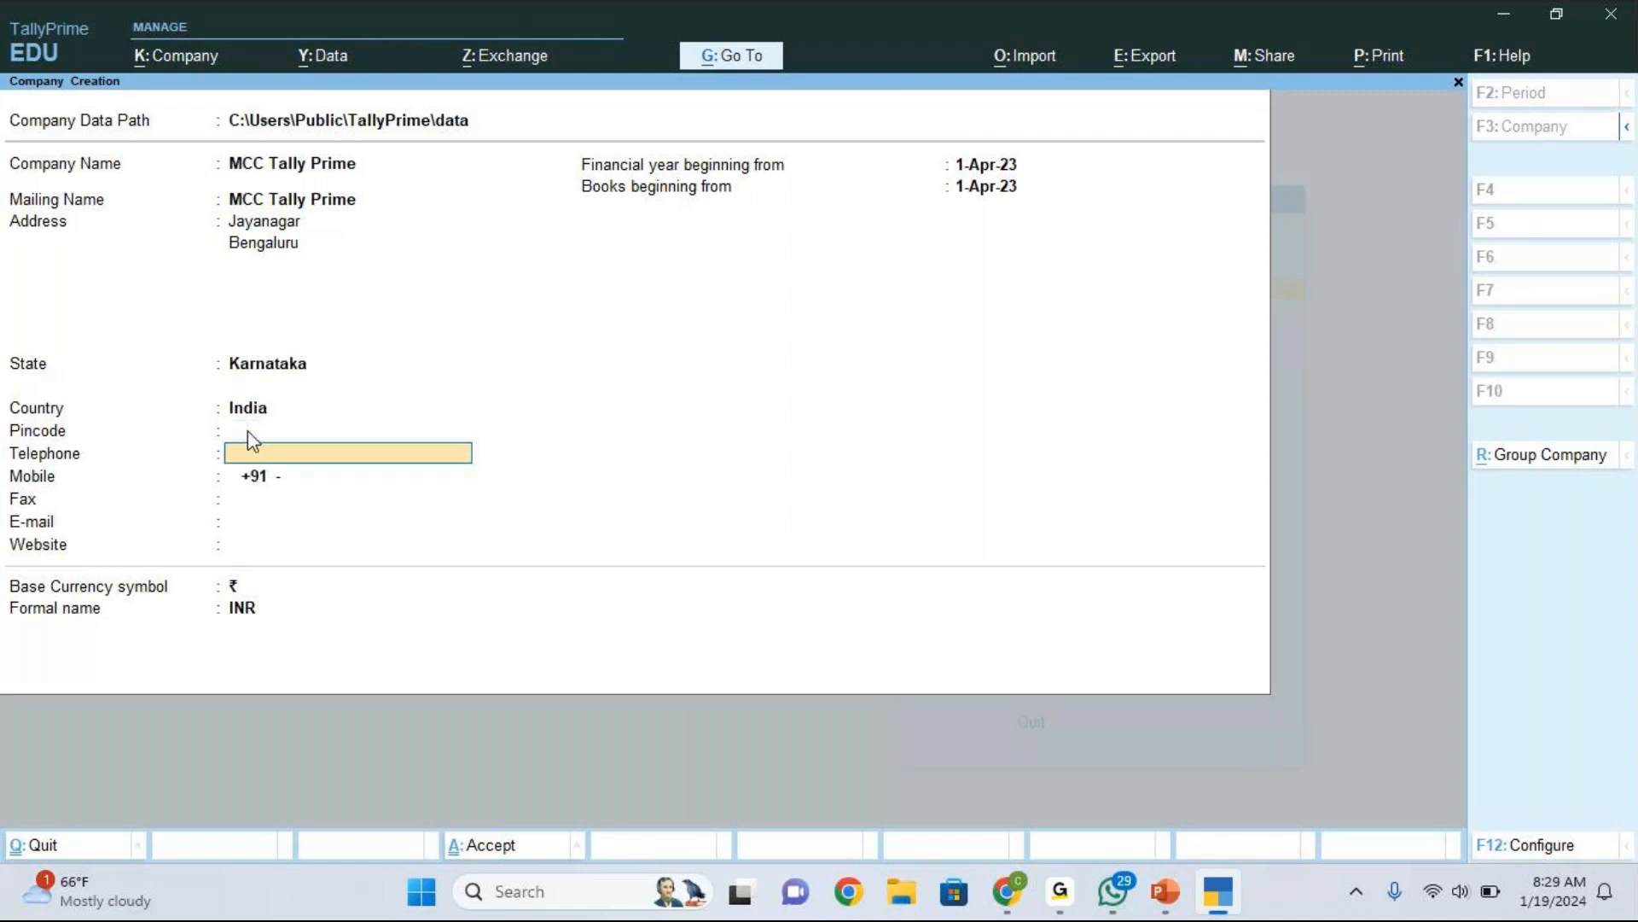
{"action": "key", "text": "Return"}
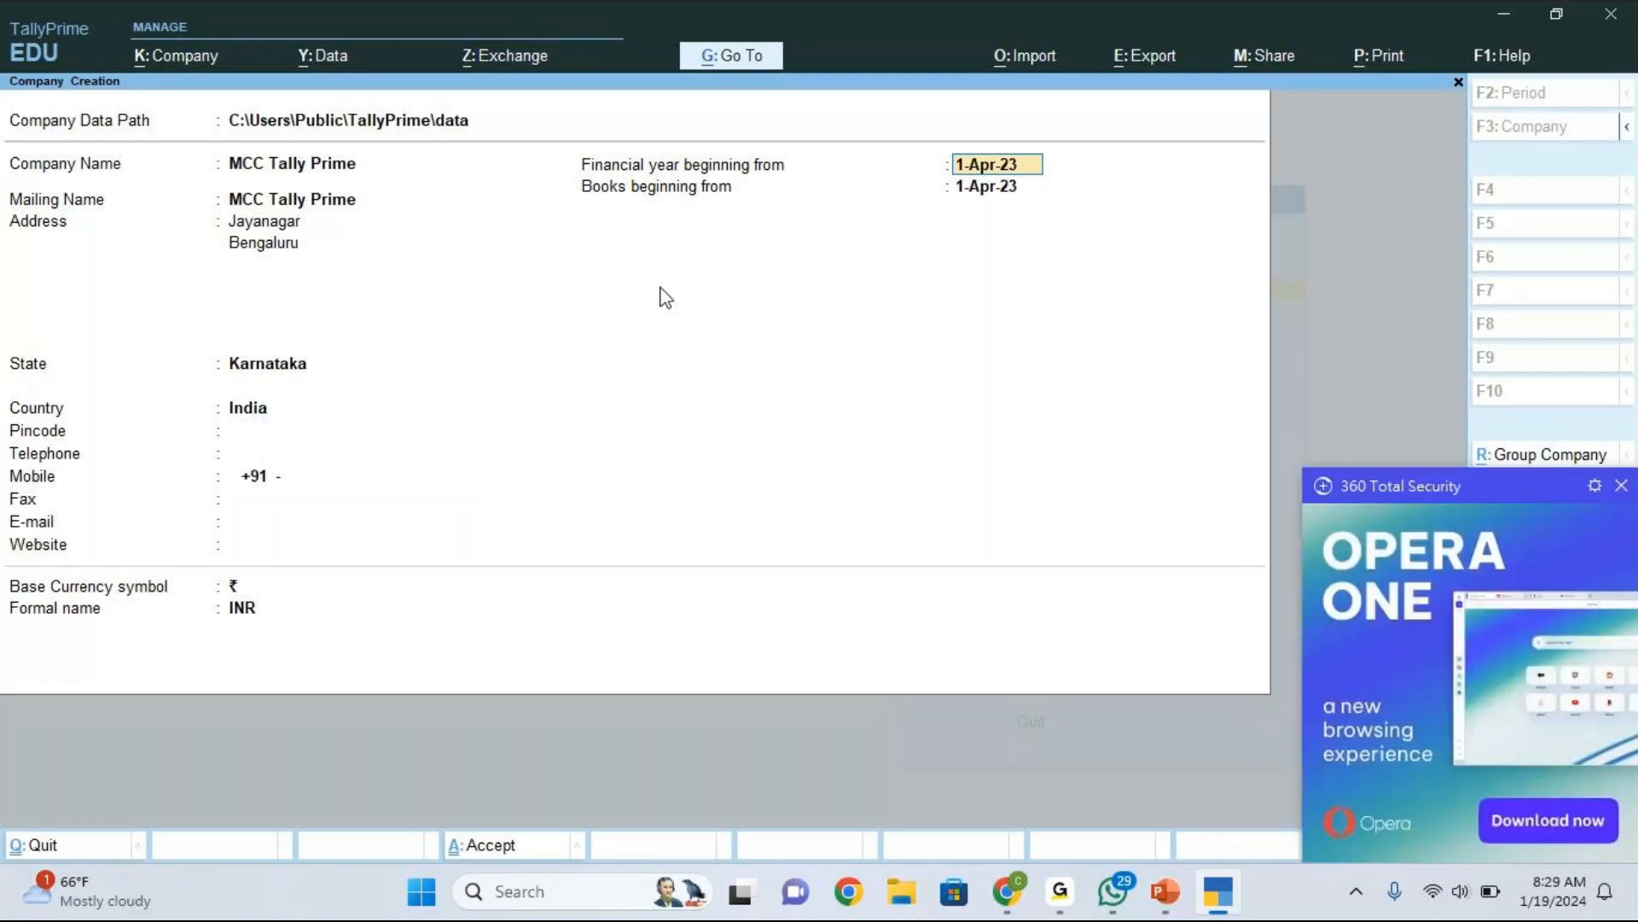
{"action": "left_click", "coordinate": [1622, 497]}
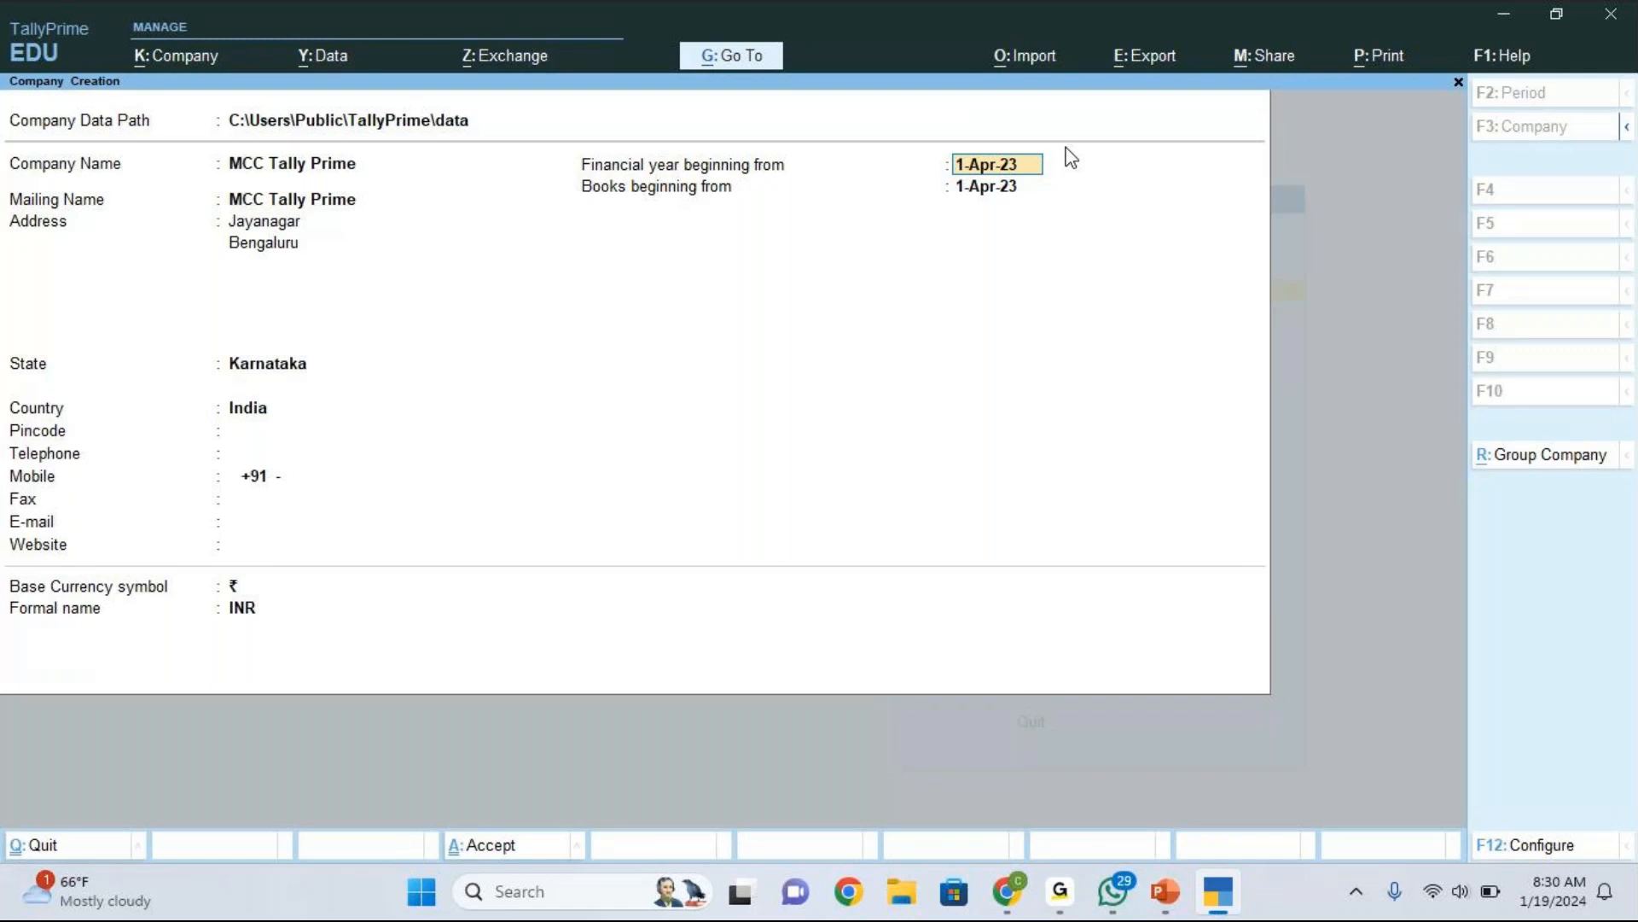
Step: Accept 1-Apr-23 as the start date for both the financial year and the books
{"action": "key", "text": "Return"}
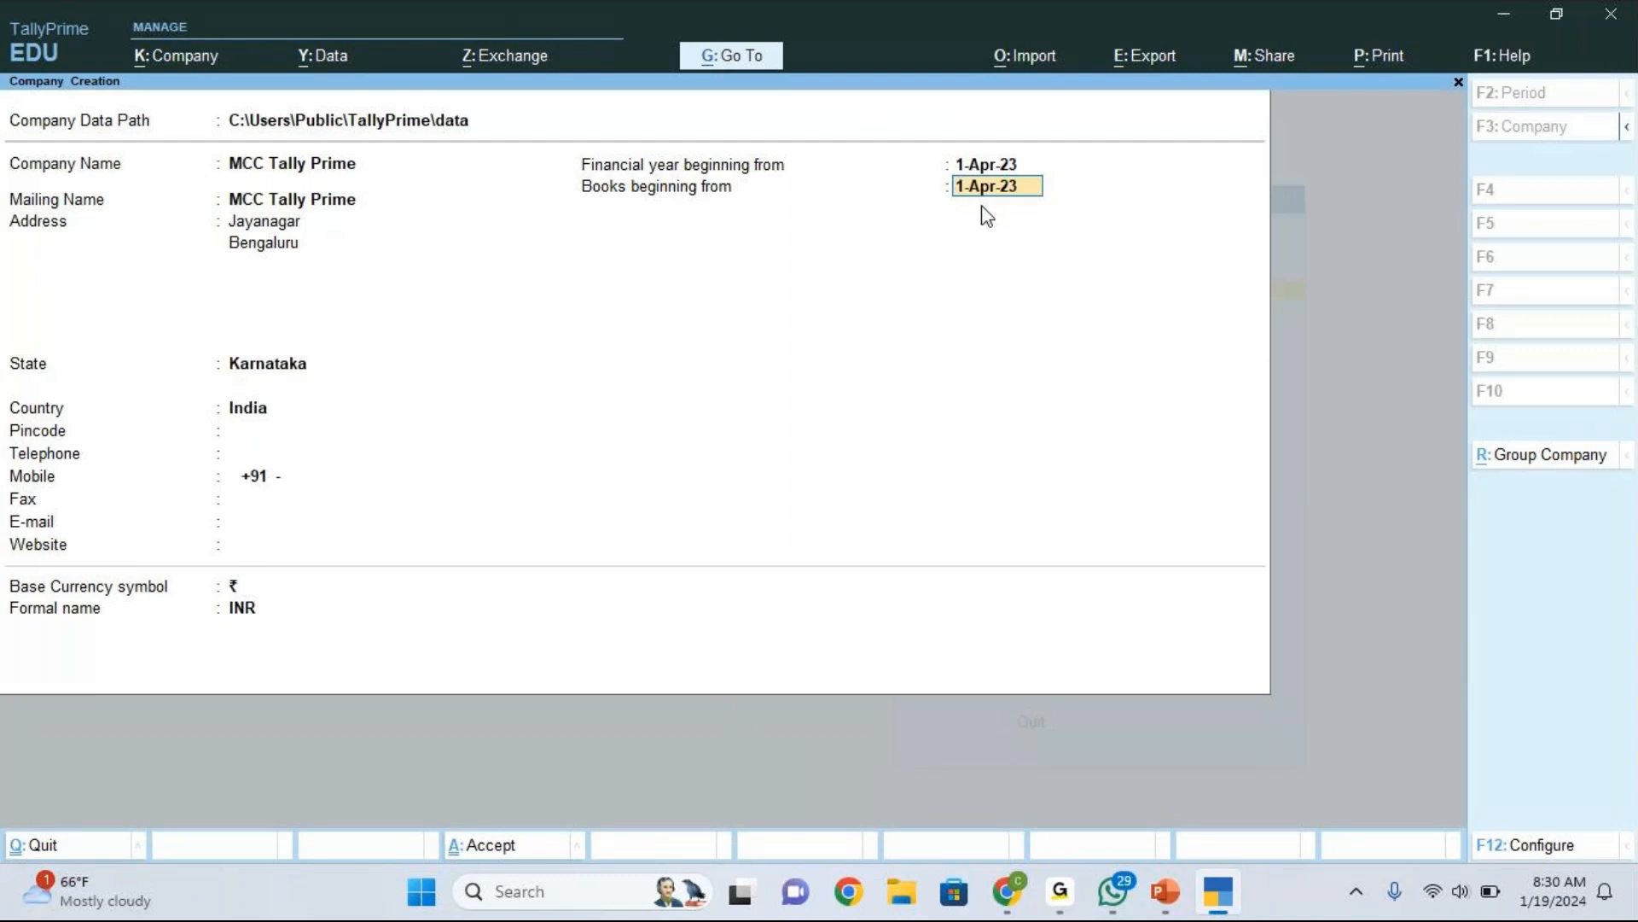
{"action": "left_click", "coordinate": [482, 27]}
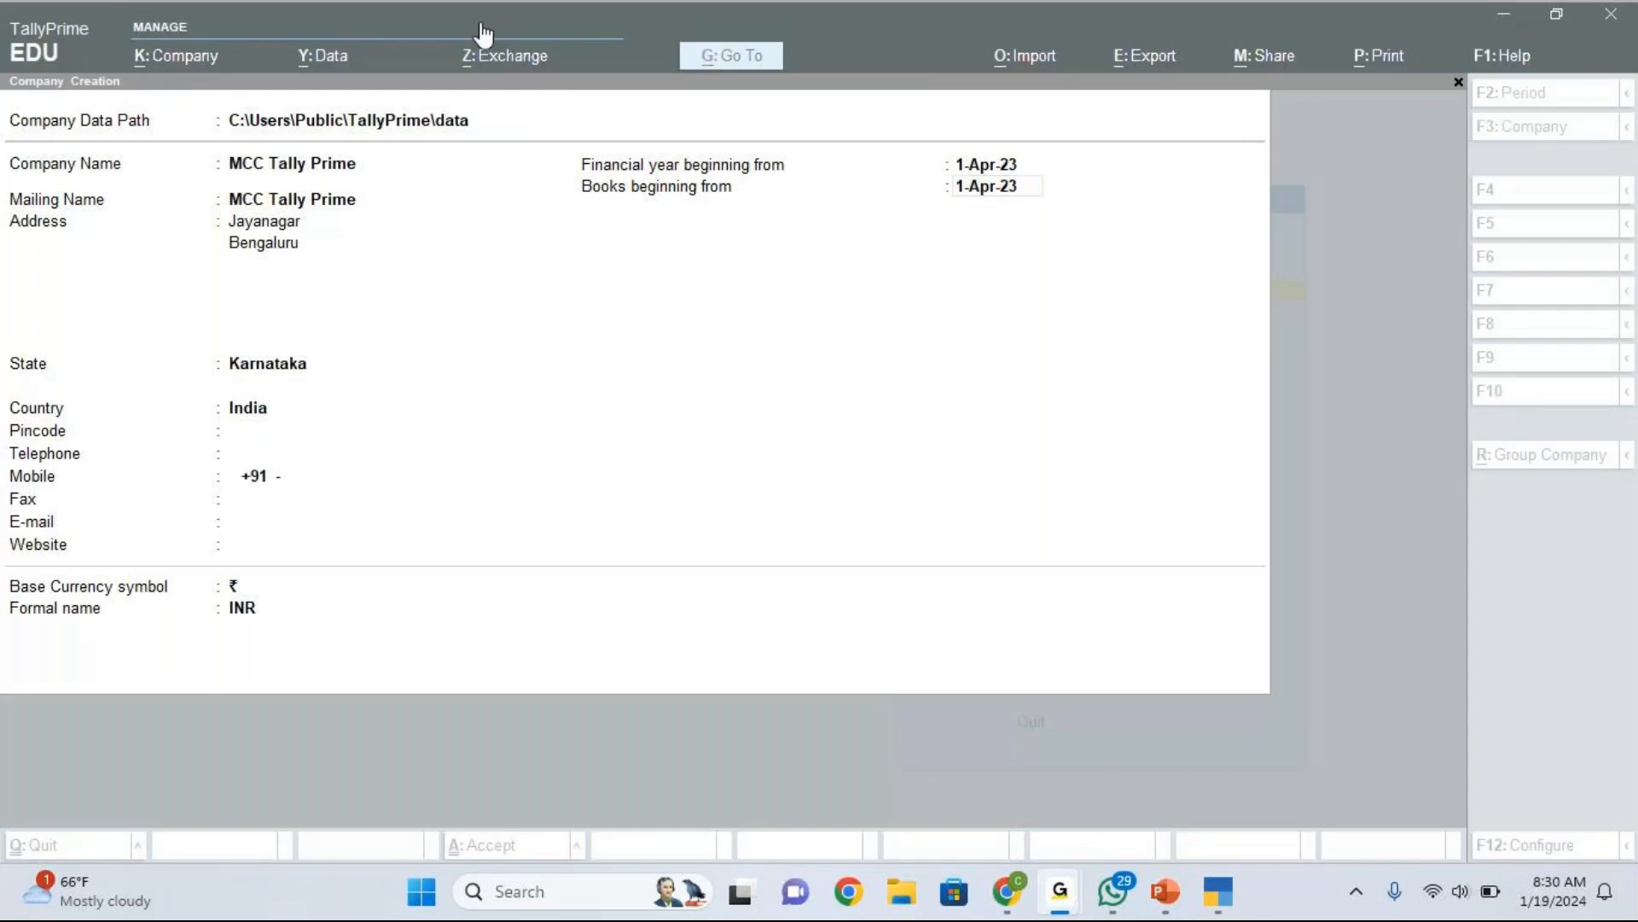
{"action": "left_click", "coordinate": [703, 216]}
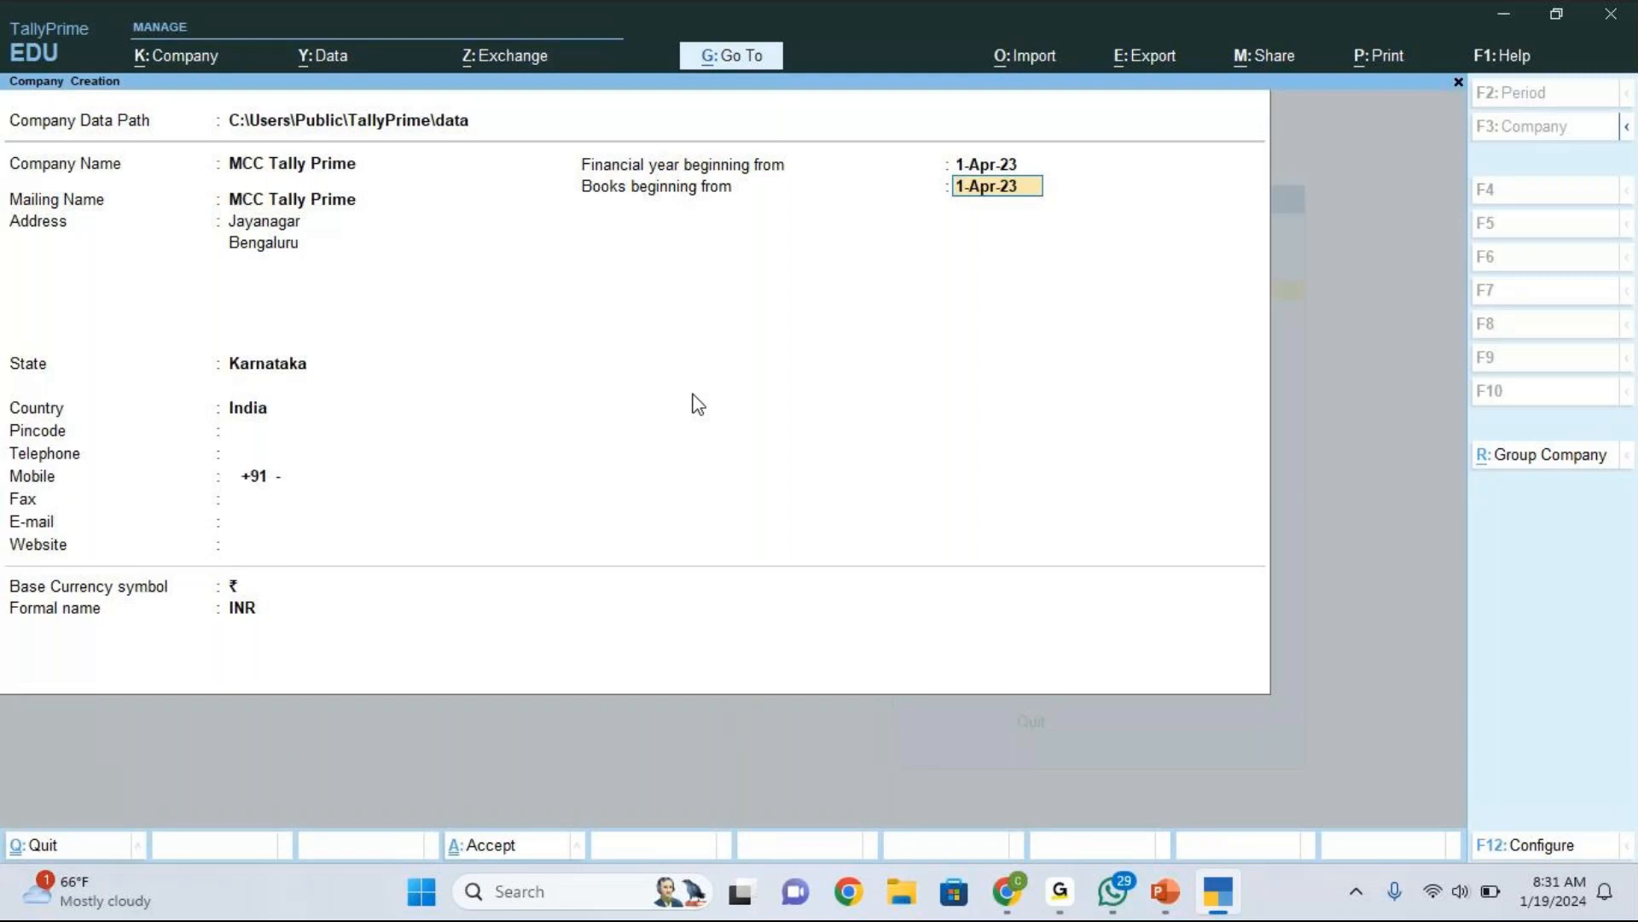
{"action": "key", "text": "Return"}
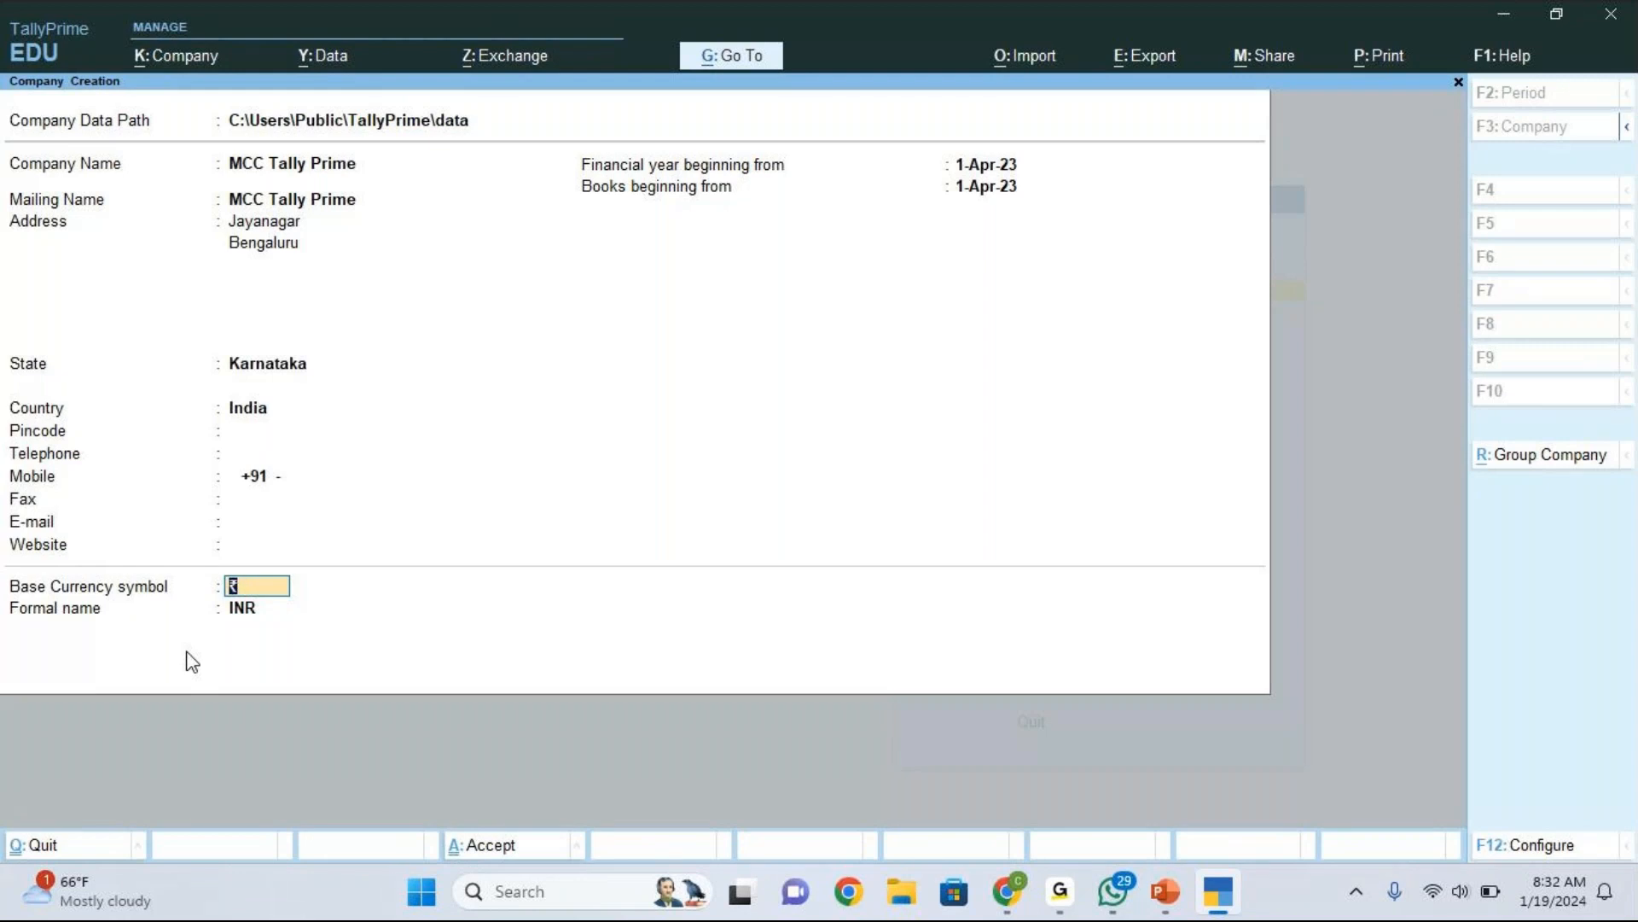
Step: Accept ₹ and INR as the base currency symbol and formal name, and confirm the company creation
{"action": "key", "text": "Return"}
{"action": "key", "text": "Return"}
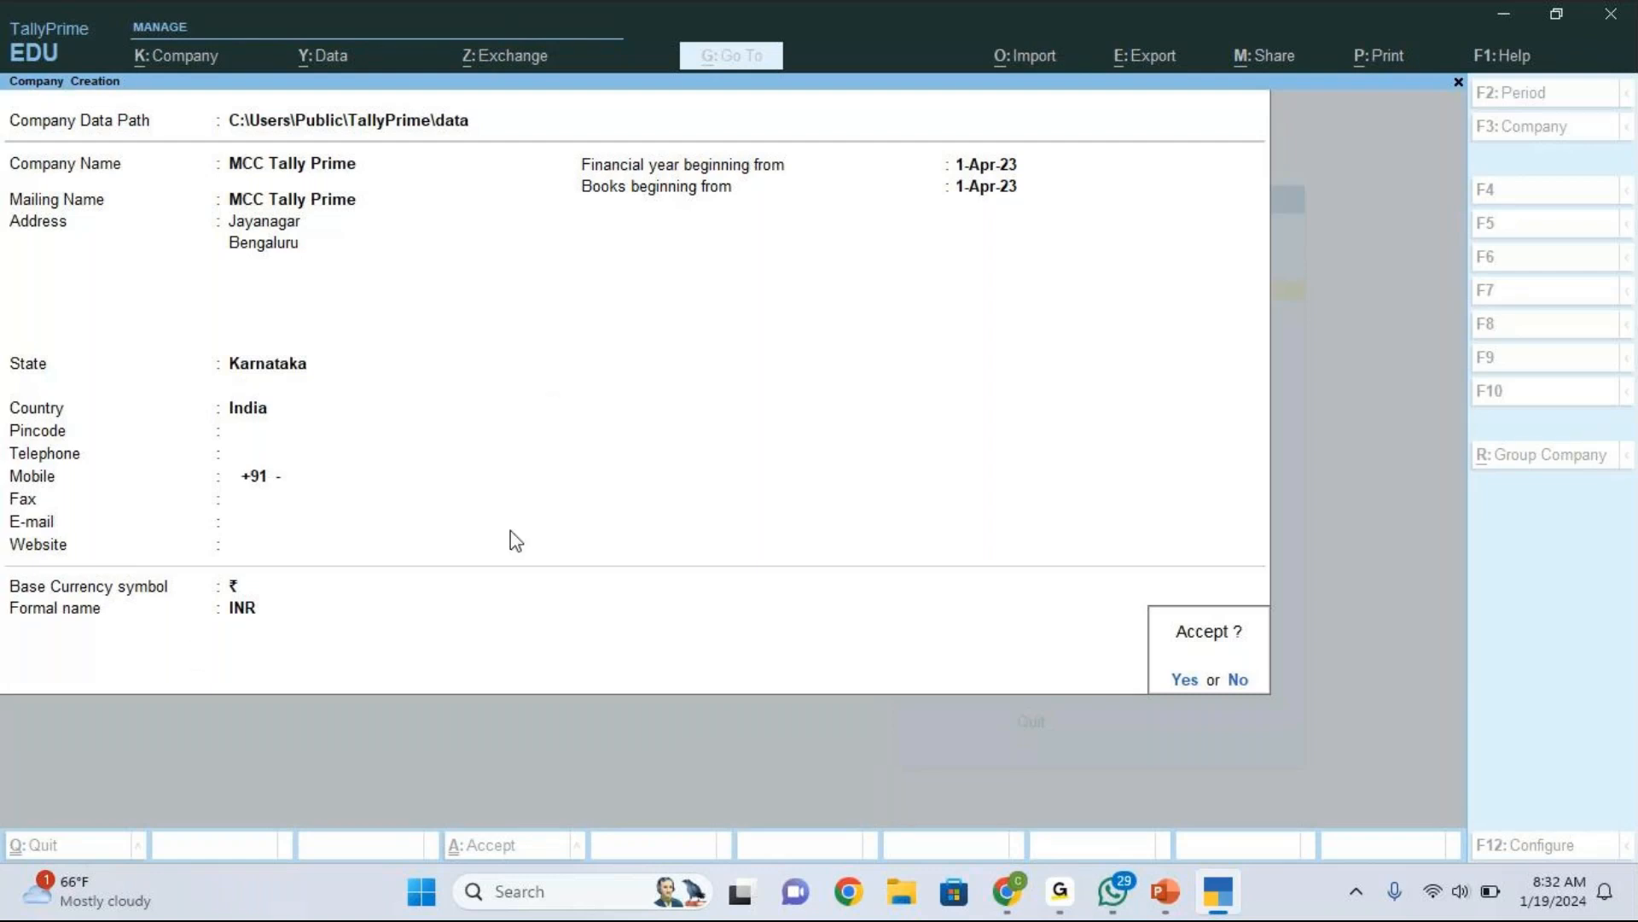
{"action": "left_click", "coordinate": [1179, 695]}
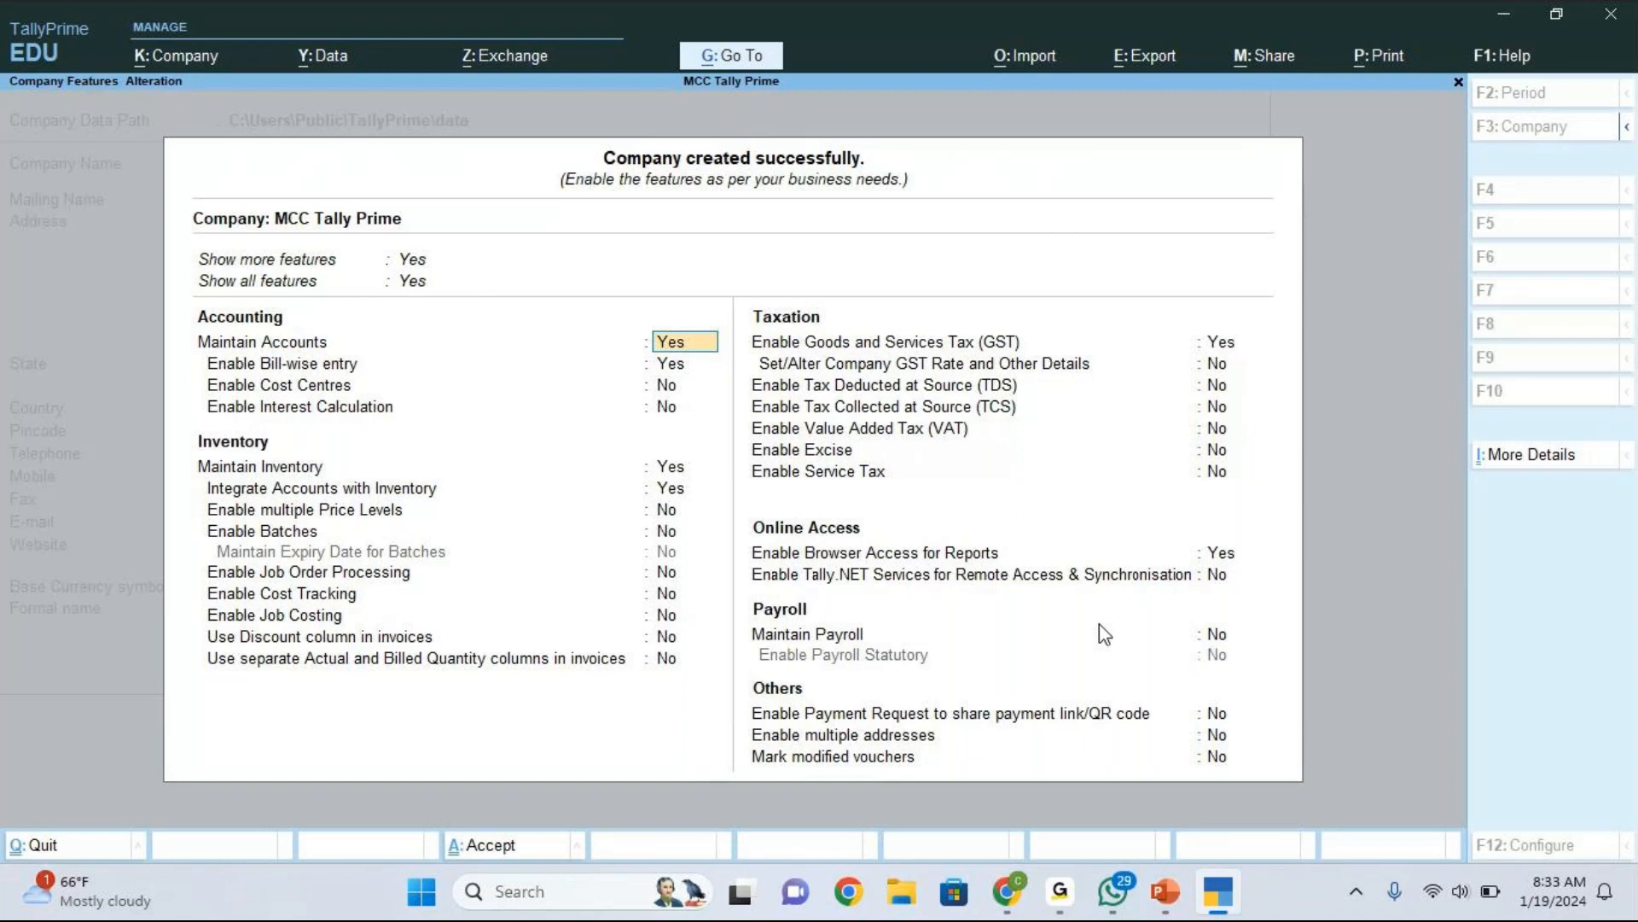
Step: Keep the accounting and inventory features as they are and set Enable Goods and Services Tax (GST) to No
{"action": "key", "text": "Down"}
{"action": "key", "text": "Down"}
{"action": "key", "text": "Down"}
{"action": "key", "text": "Down"}
{"action": "key", "text": "Down"}
{"action": "key", "text": "Down"}
{"action": "key", "text": "Down"}
{"action": "key", "text": "Down"}
{"action": "key", "text": "Down"}
{"action": "key", "text": "Down"}
{"action": "key", "text": "Down"}
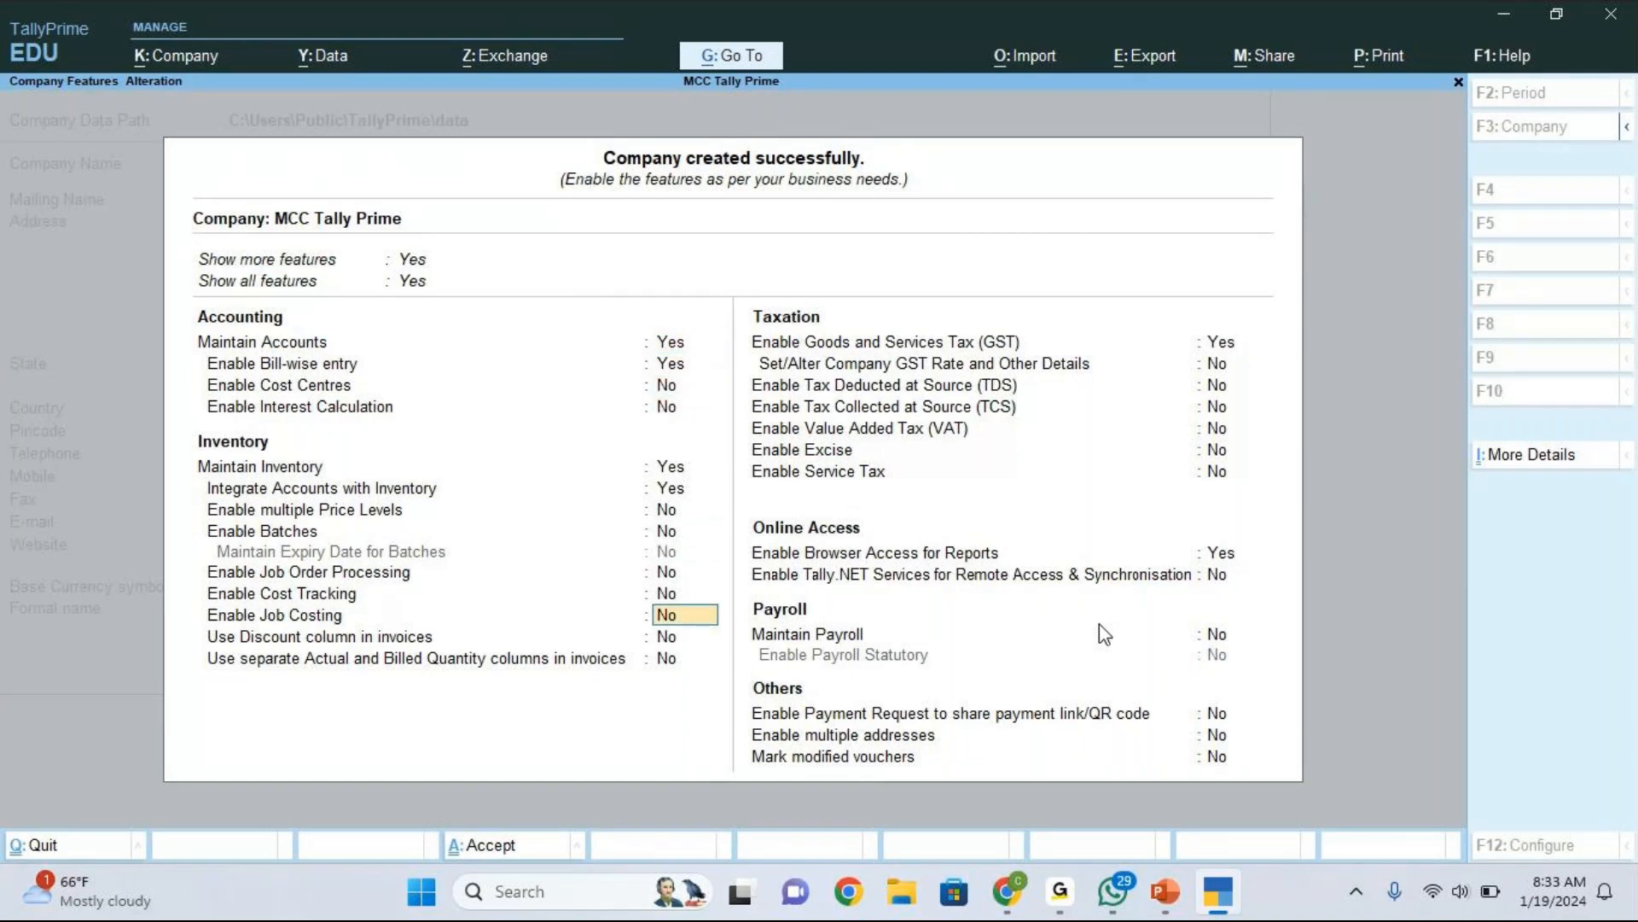
{"action": "key", "text": "Down"}
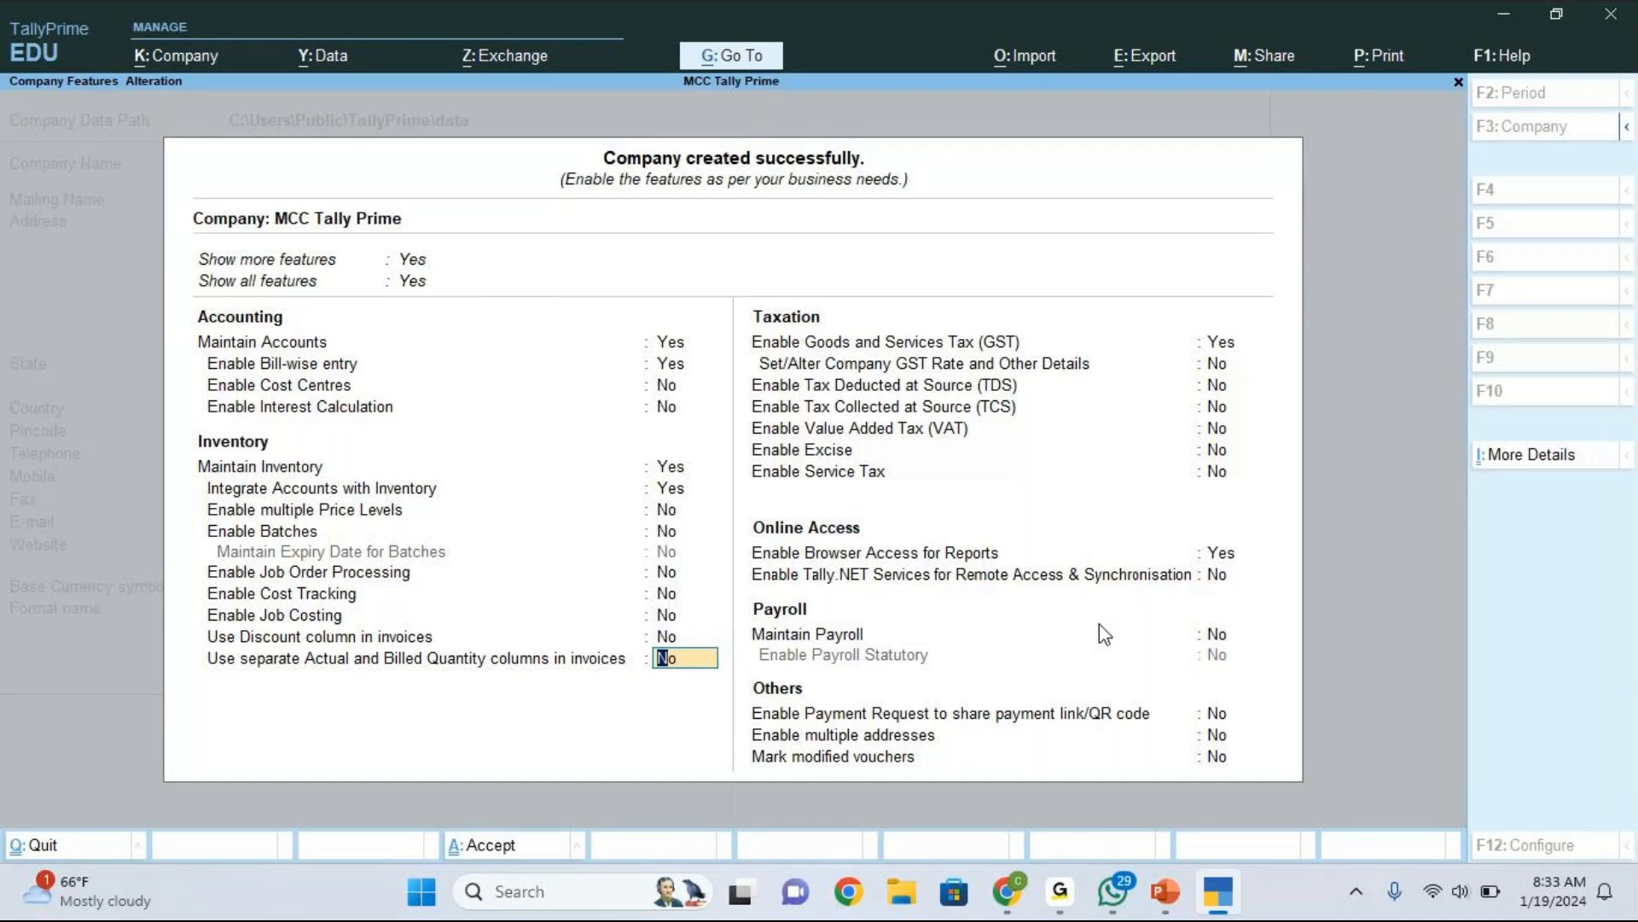
{"action": "key", "text": "Down"}
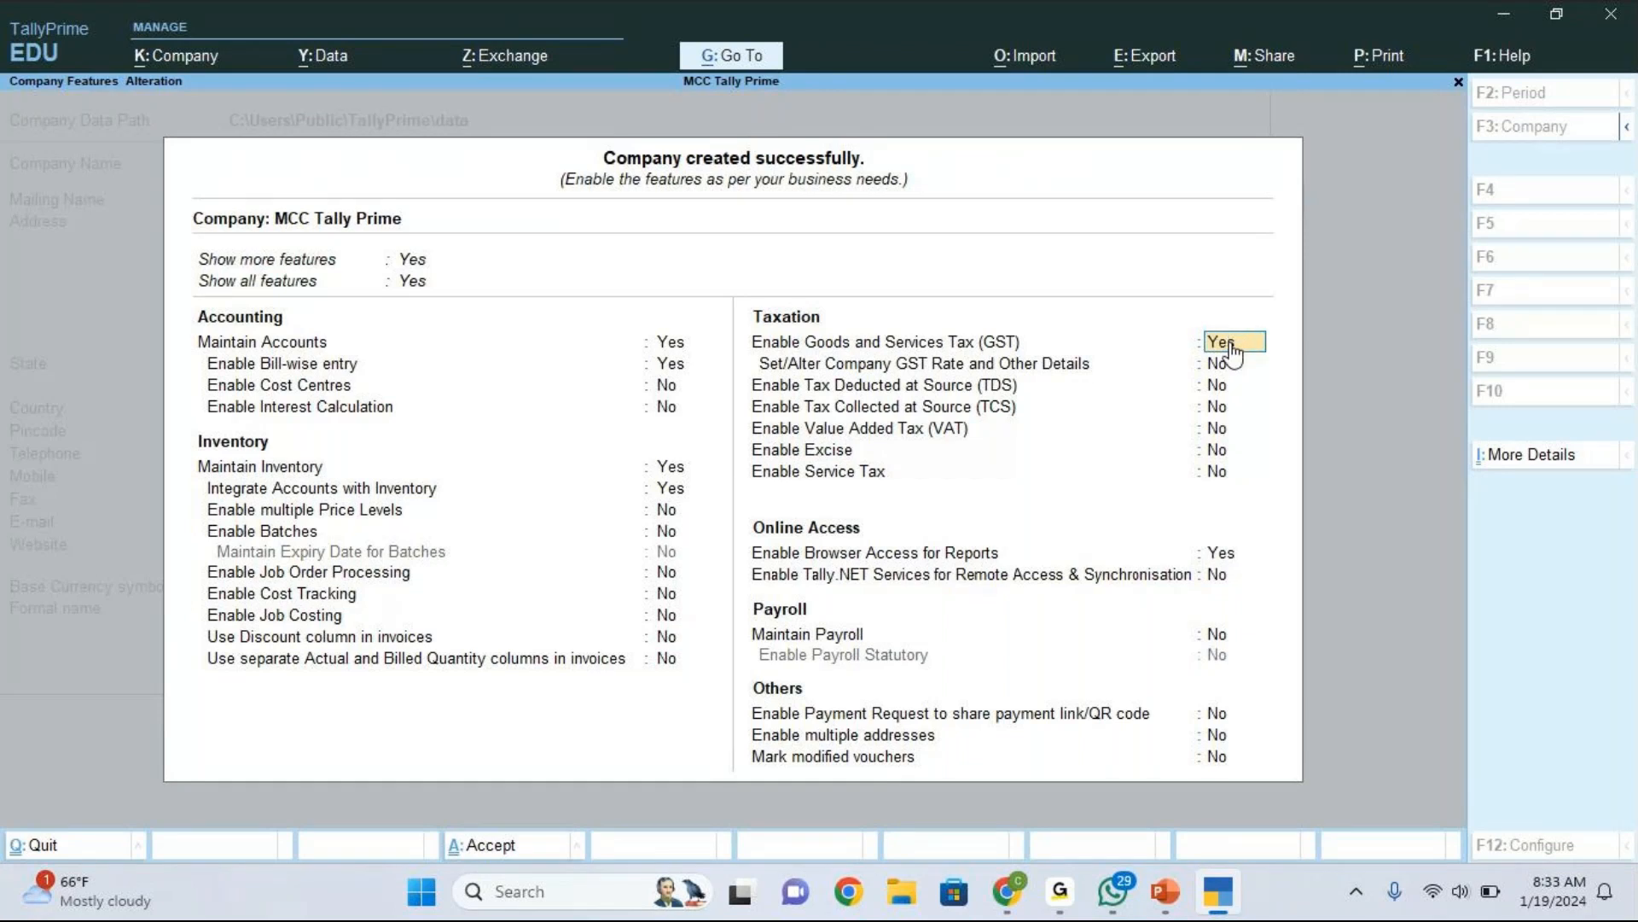
{"action": "type", "text": "no"}
{"action": "key", "text": "Return"}
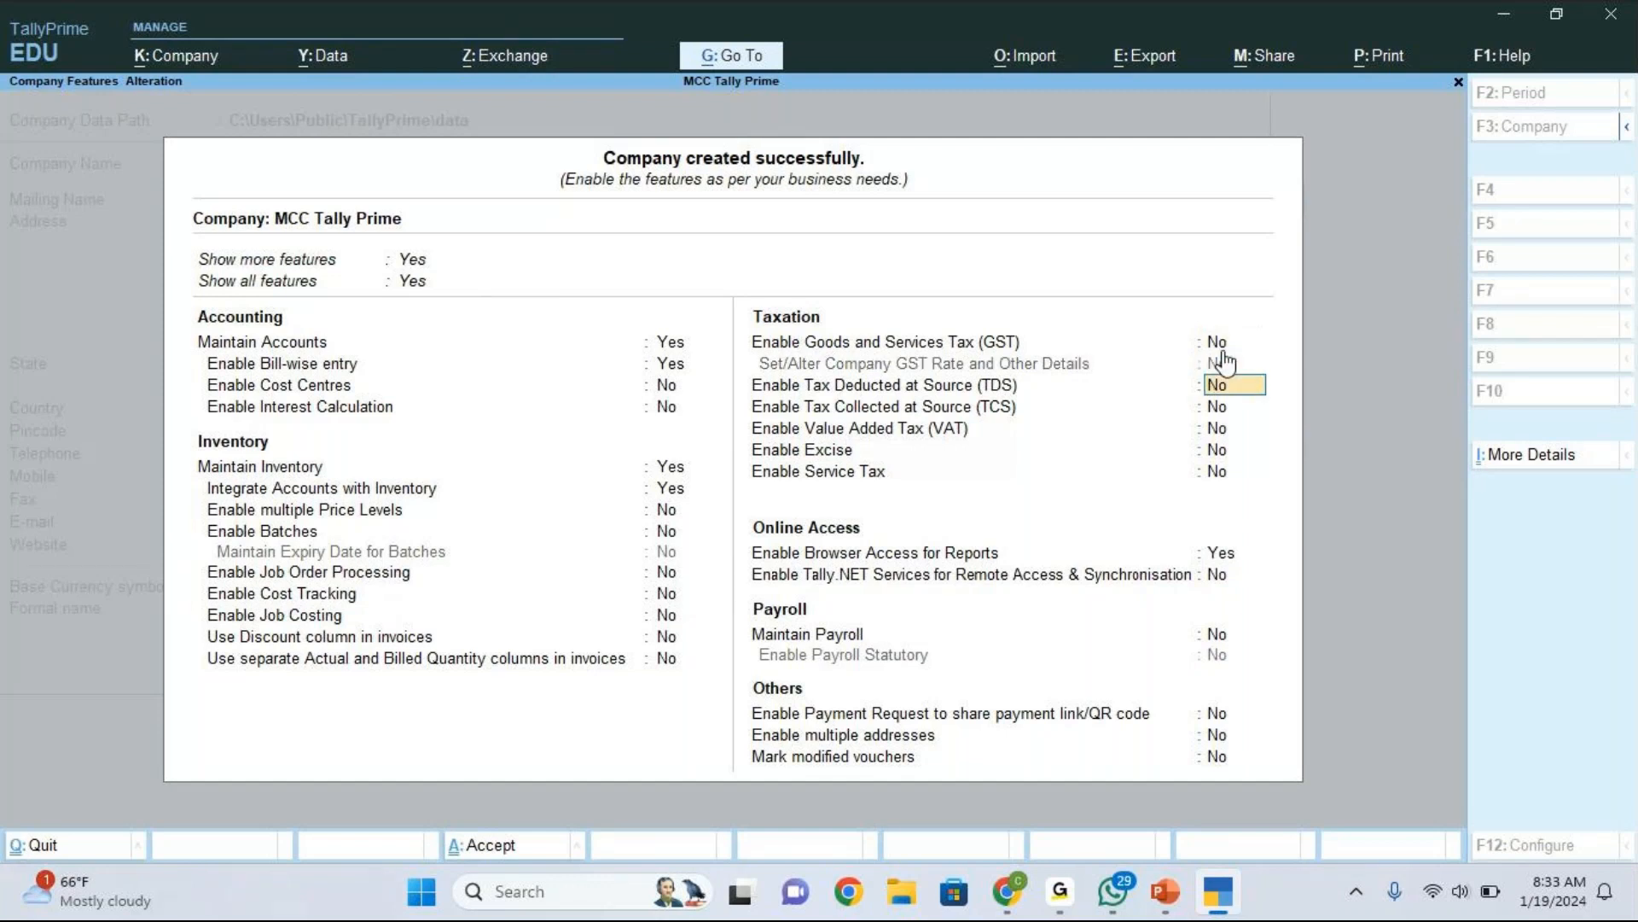
Step: Keep the remaining taxation, online access, payroll and other features, and accept the new company's feature settings
{"action": "key", "text": "Return"}
{"action": "key", "text": "Return"}
{"action": "key", "text": "Return"}
{"action": "key", "text": "Return"}
{"action": "key", "text": "Return"}
{"action": "key", "text": "Return"}
{"action": "key", "text": "Return"}
{"action": "key", "text": "Return"}
{"action": "key", "text": "Return"}
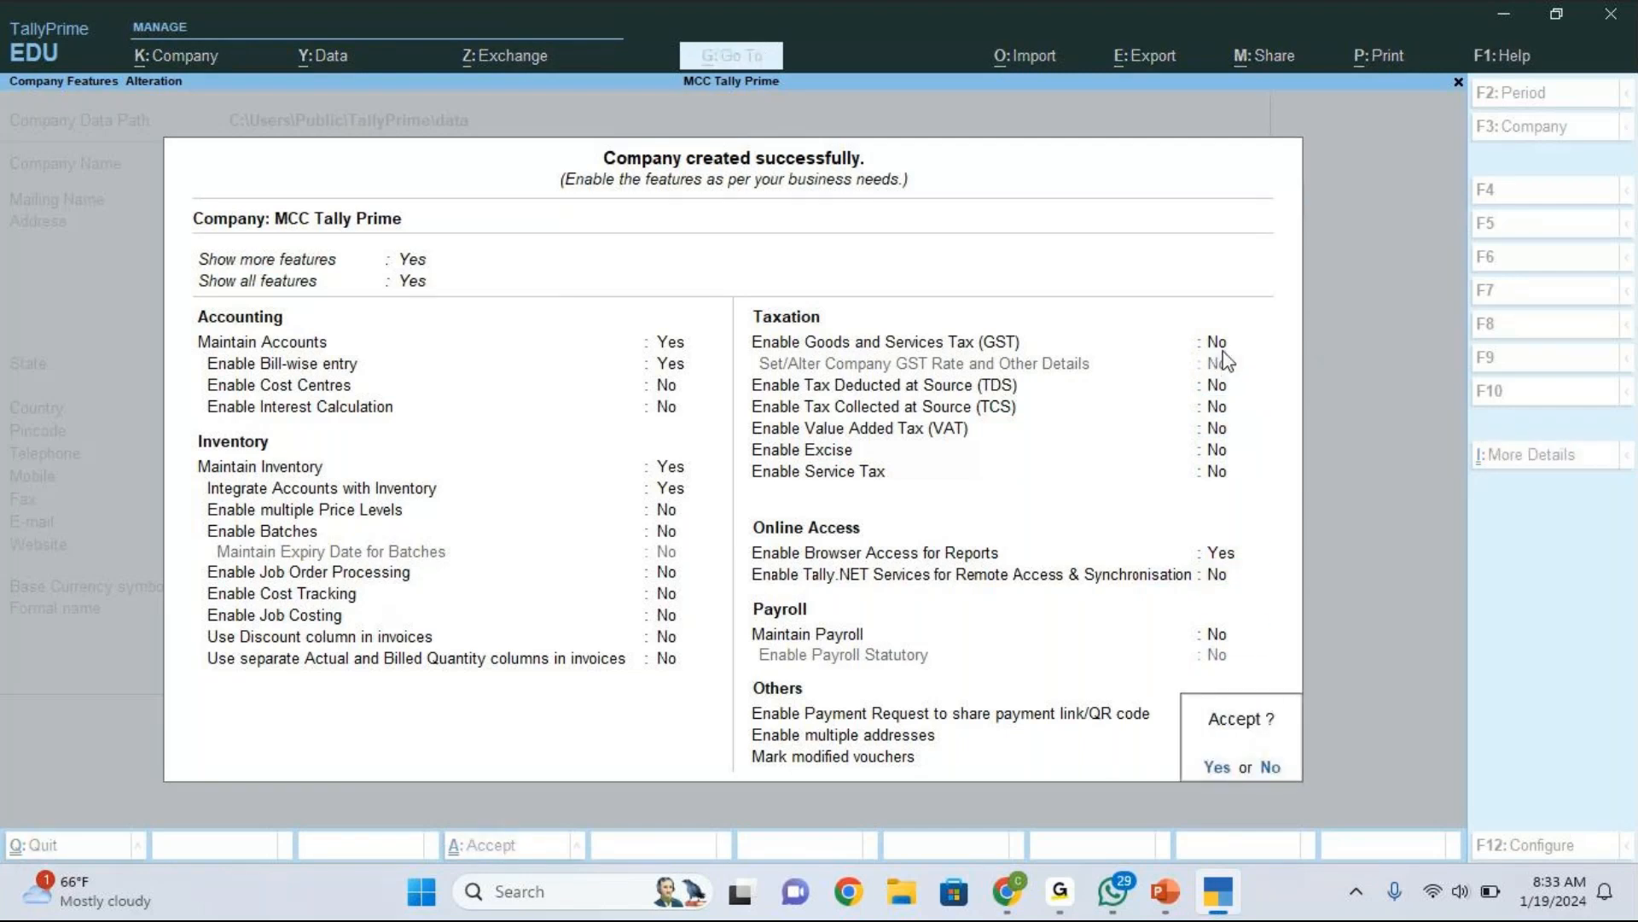
{"action": "key", "text": "Return"}
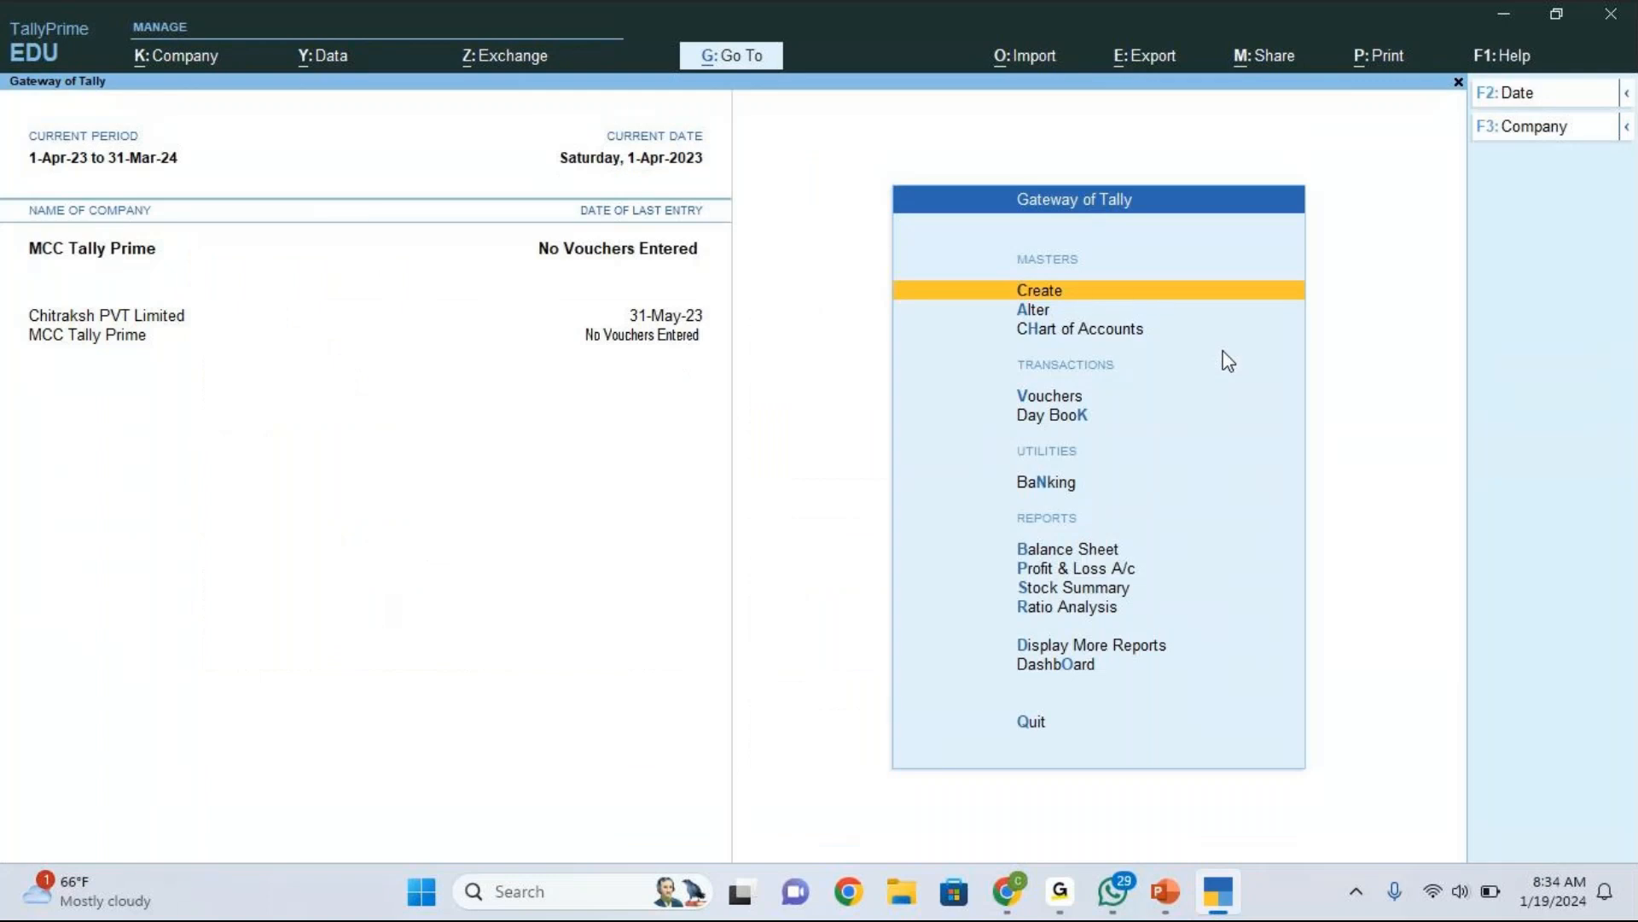
Step: Shut the company Chitraksh PVT Limited, leaving MCC Tally Prime open
{"action": "key", "text": "ctrl+F3"}
{"action": "key", "text": "Up"}
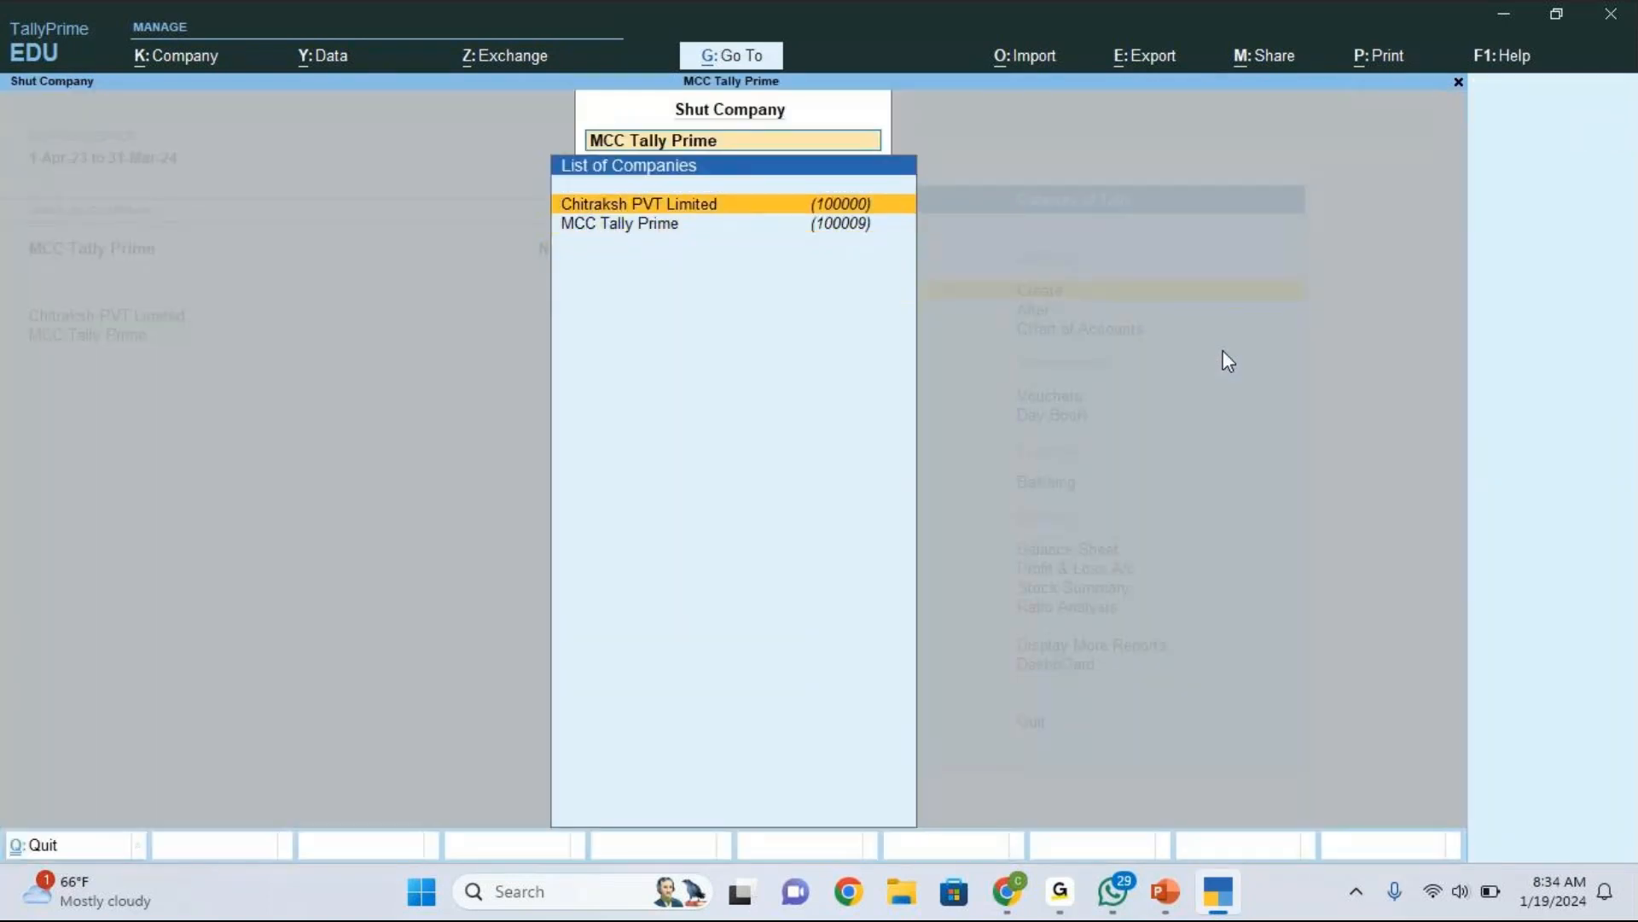
{"action": "key", "text": "Return"}
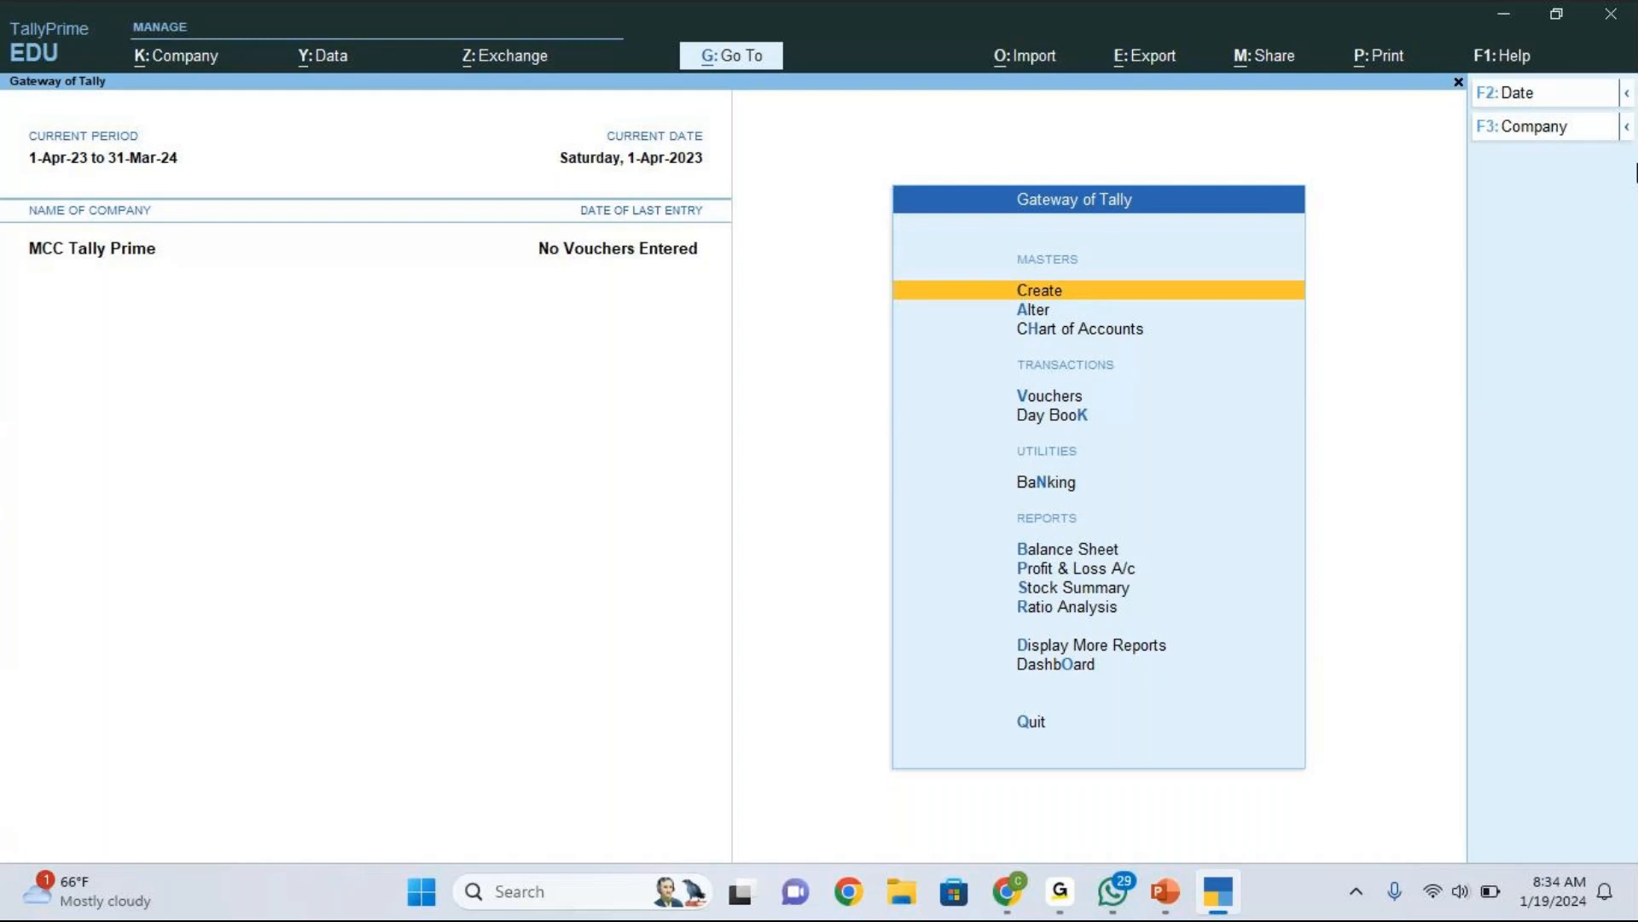
Step: Review the company features of MCC Tally Prime twice, quitting each time without saving
{"action": "key", "text": "F11"}
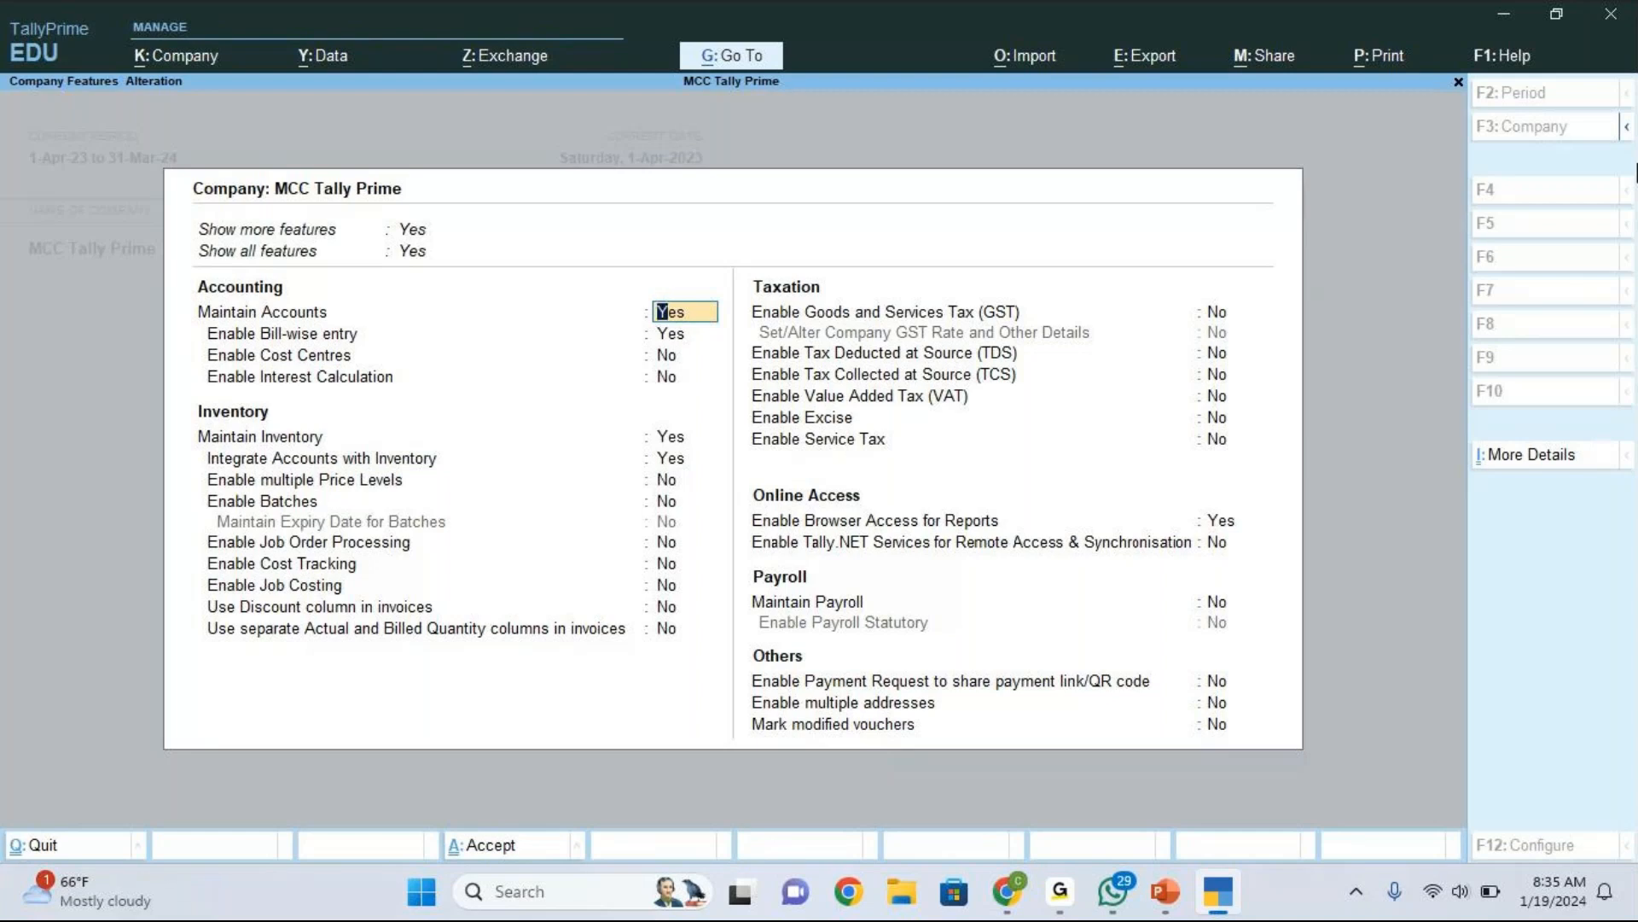
{"action": "key", "text": "BackSpace"}
{"action": "key", "text": "Escape"}
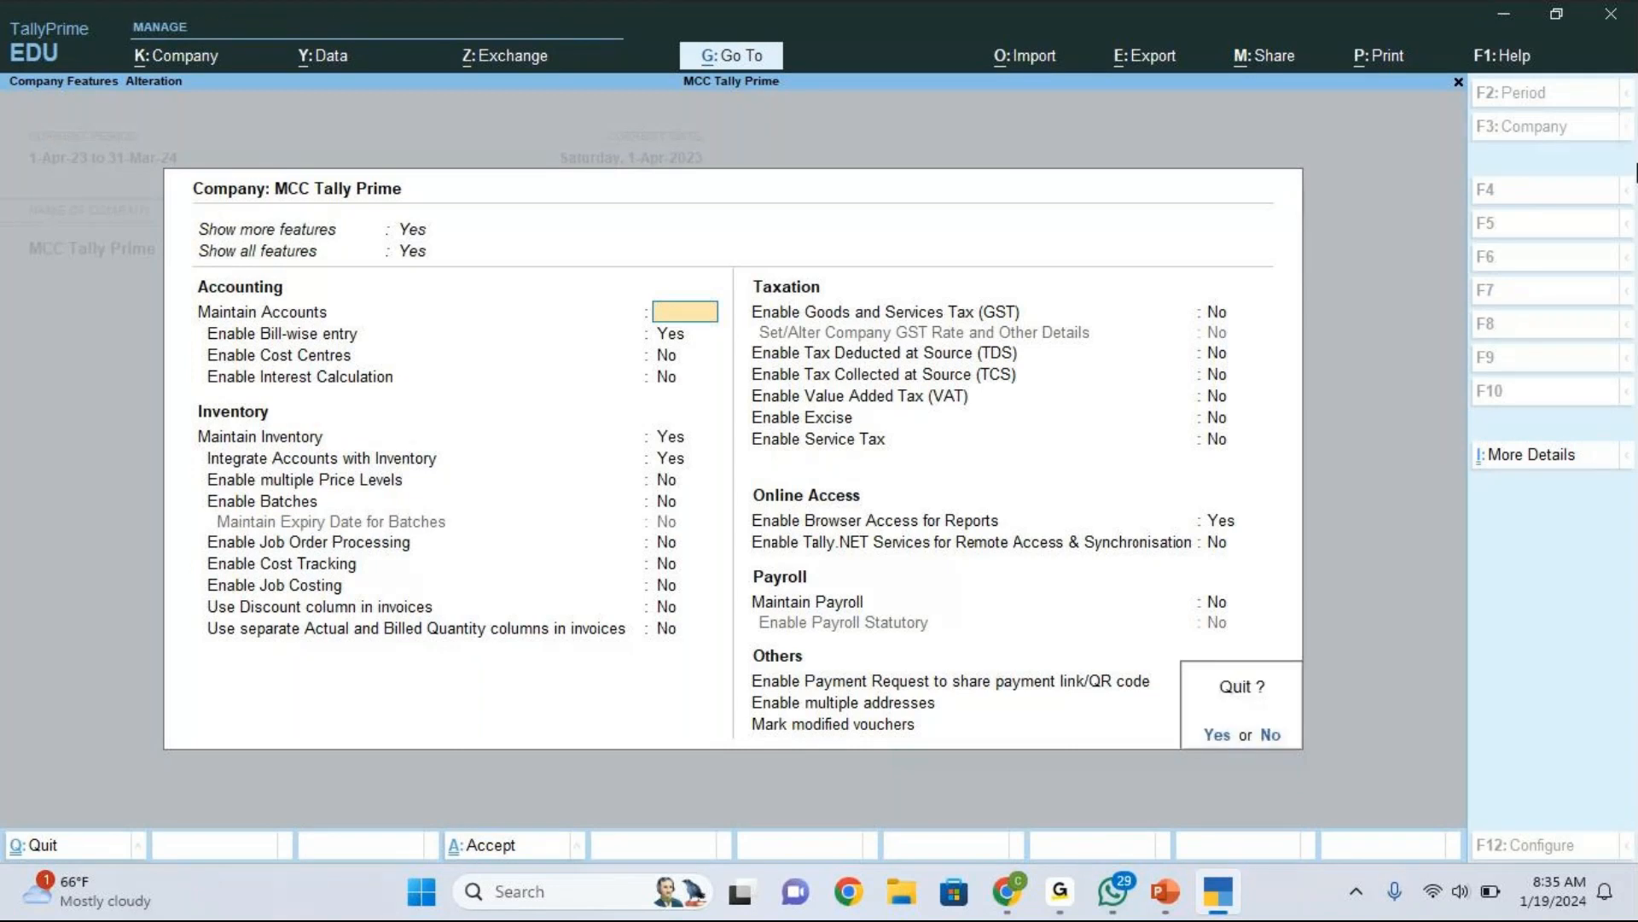
{"action": "key", "text": "y"}
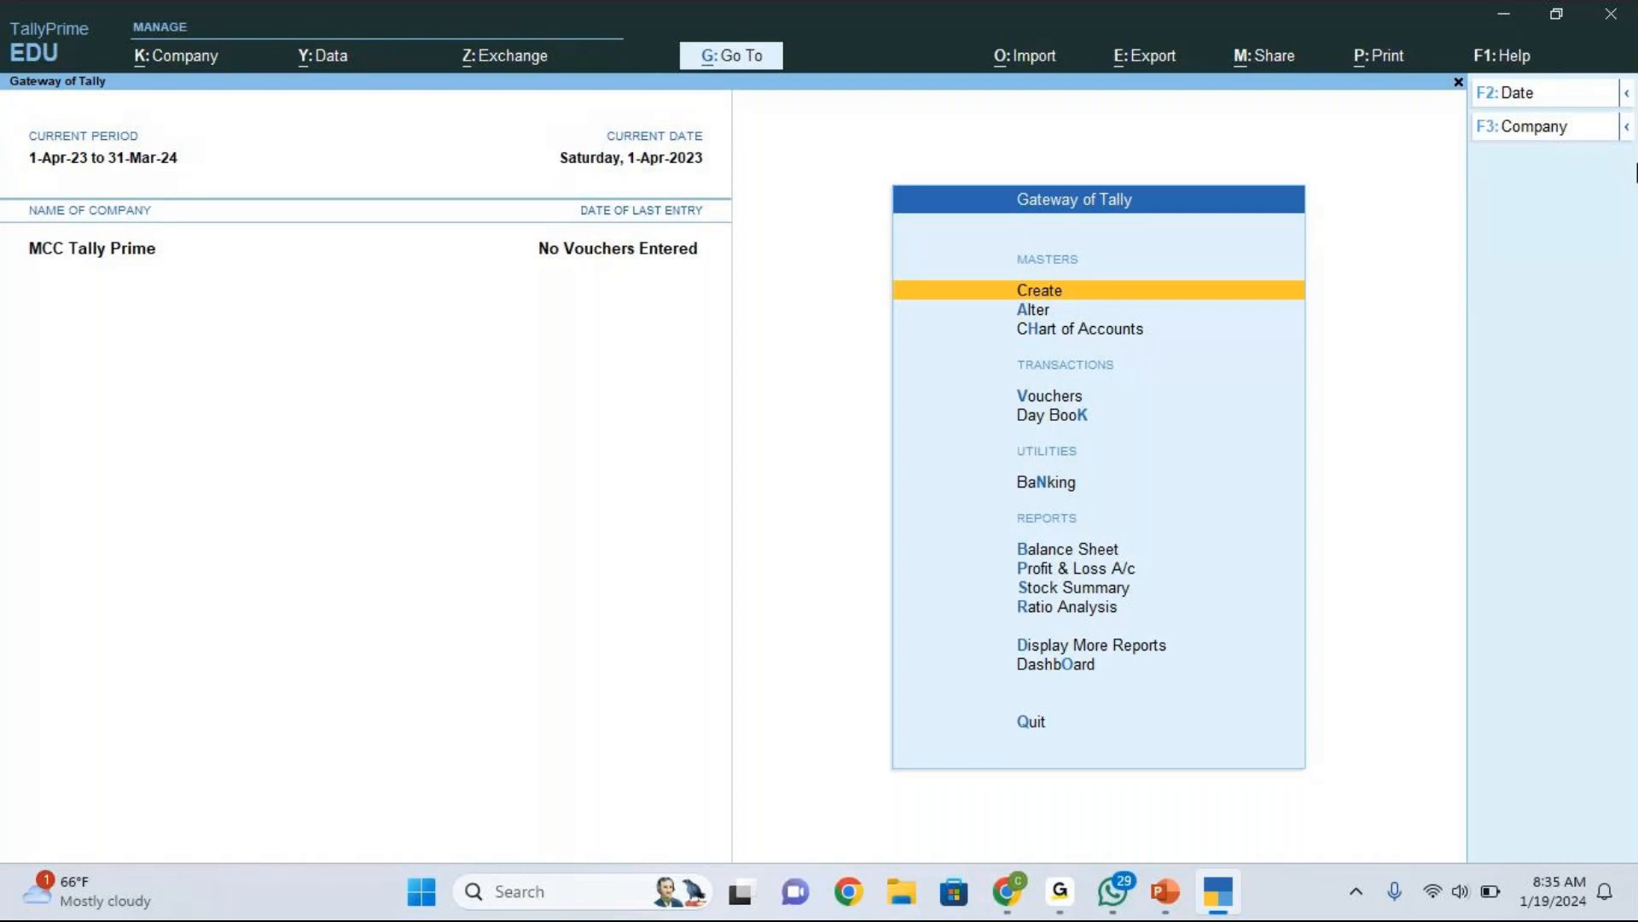
{"action": "key", "text": "F11"}
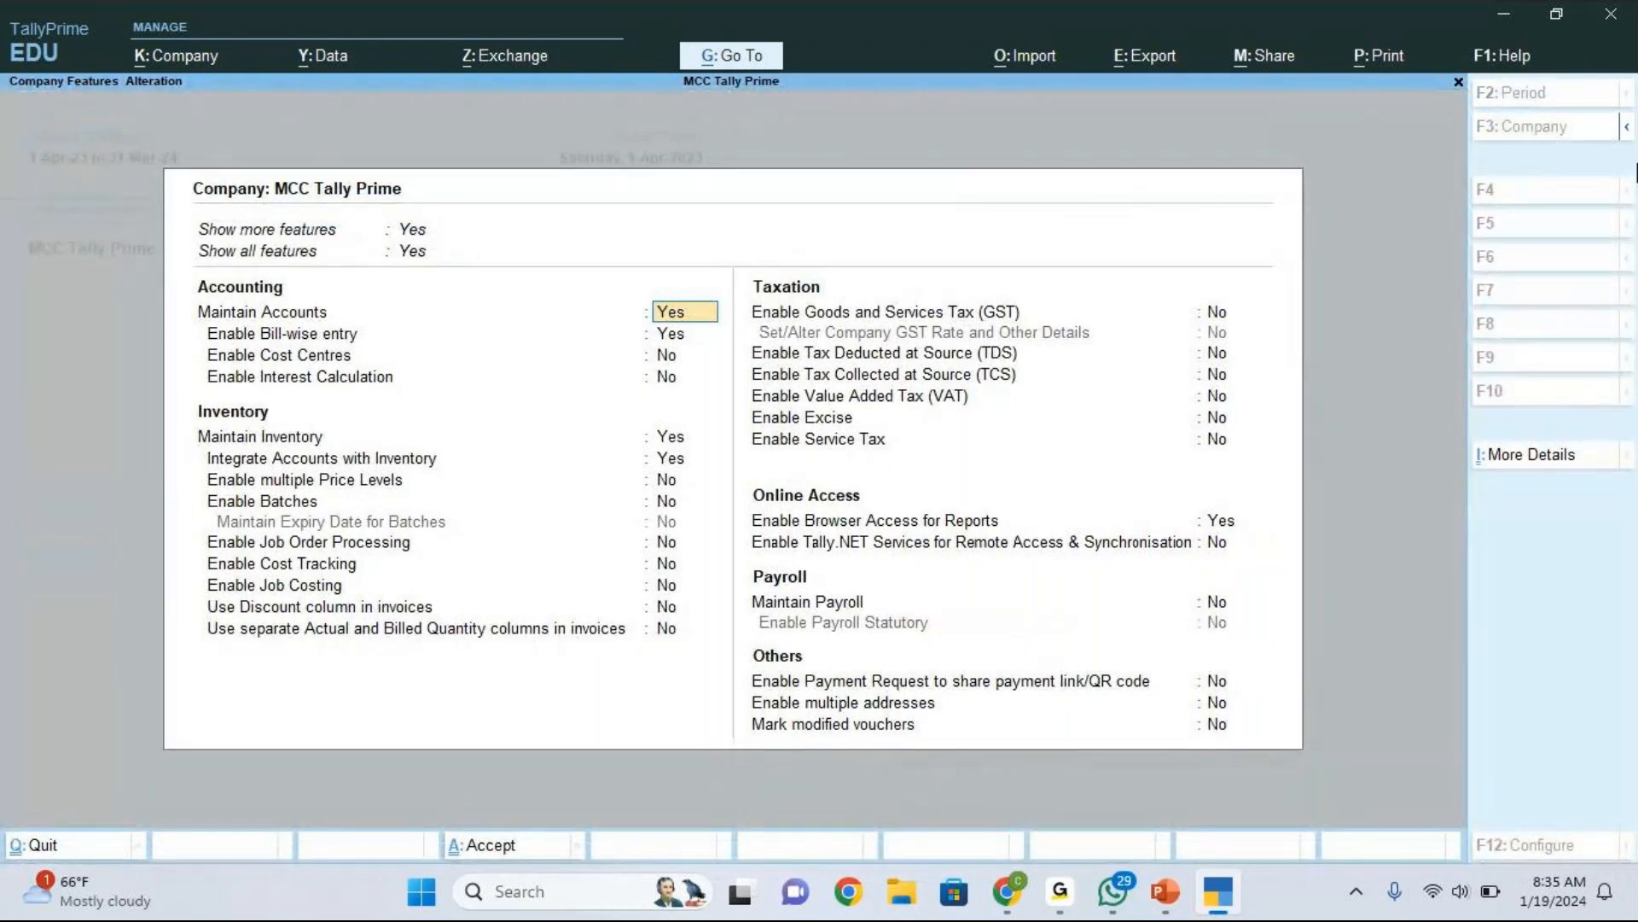
{"action": "key", "text": "Escape"}
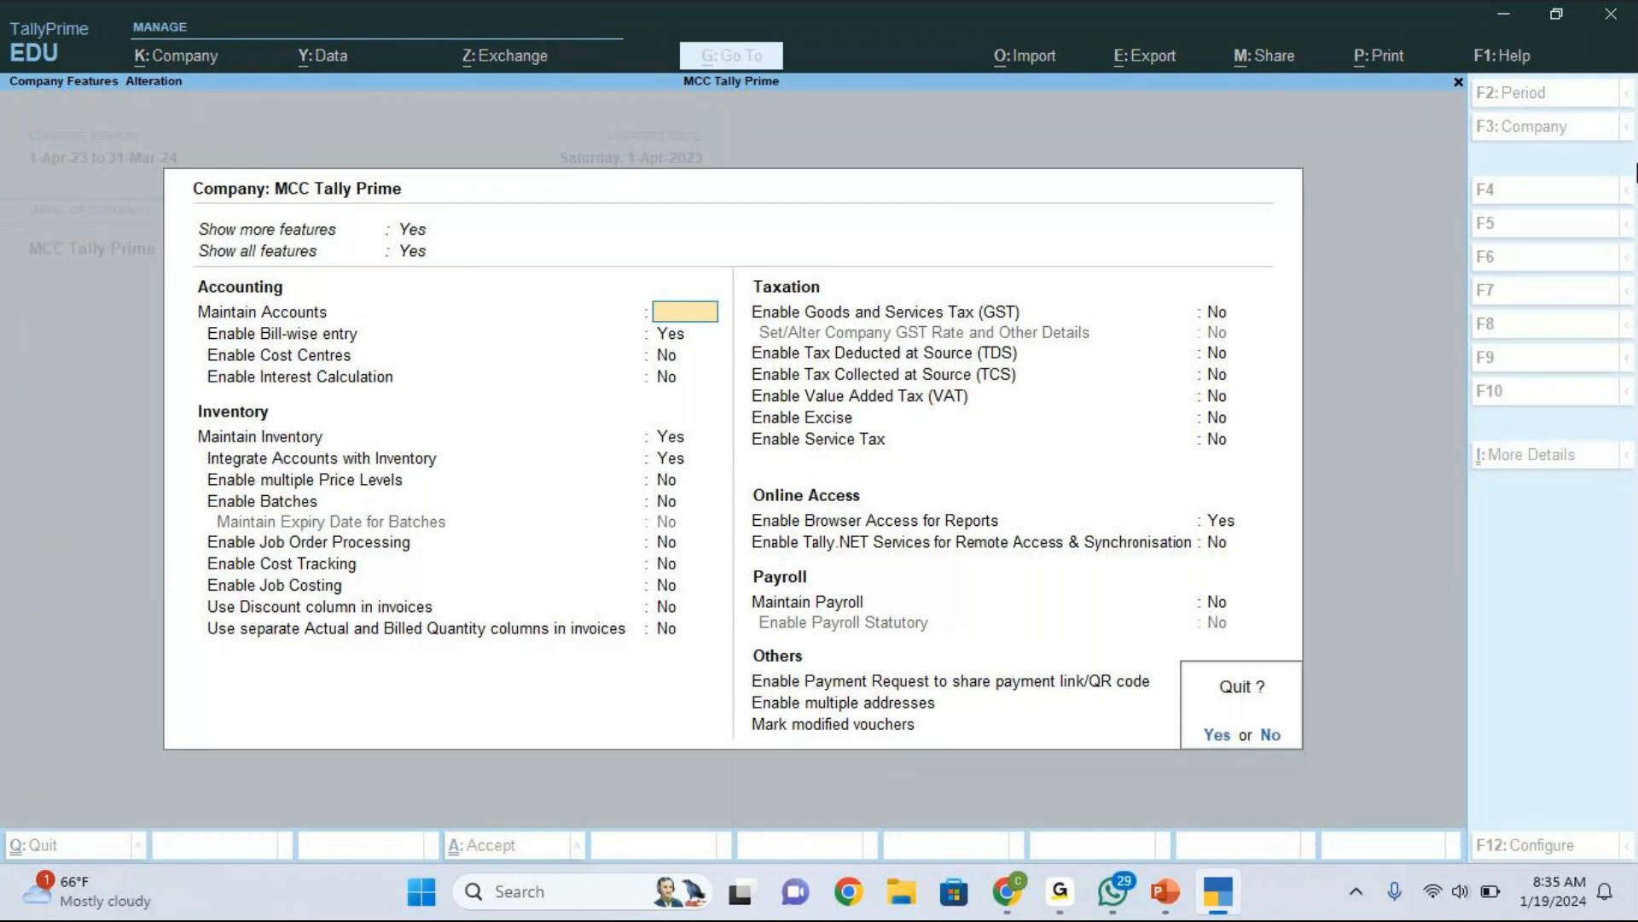
{"action": "key", "text": "y"}
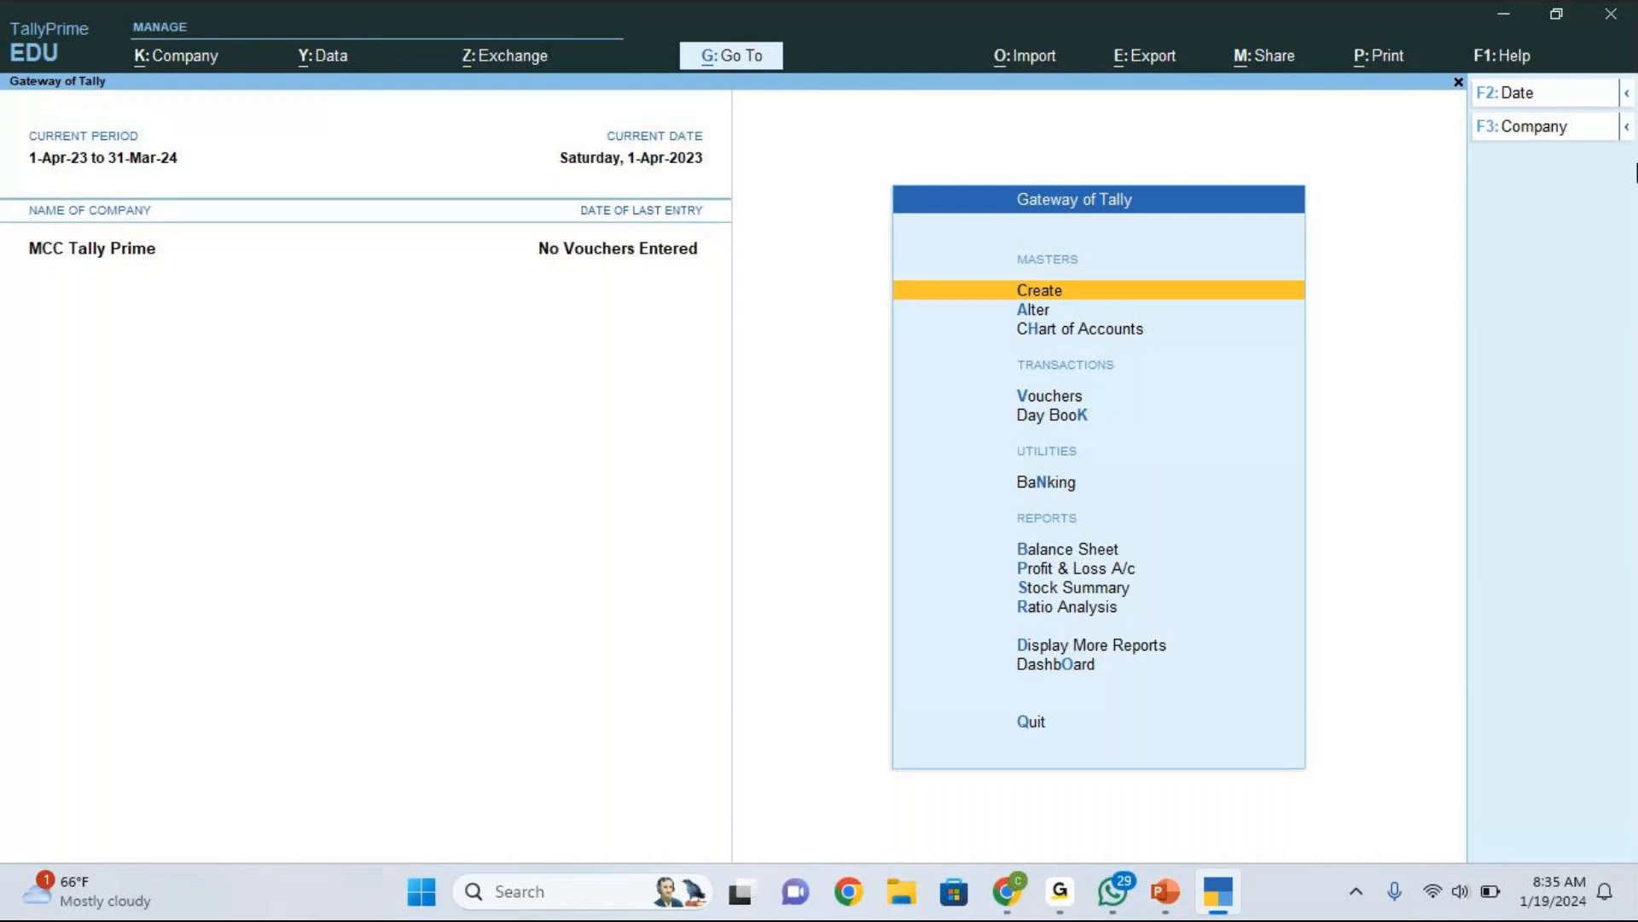
Step: Reopen the company features of MCC Tally Prime and enter No for Enable Goods and Services Tax (GST)
{"action": "key", "text": "F11"}
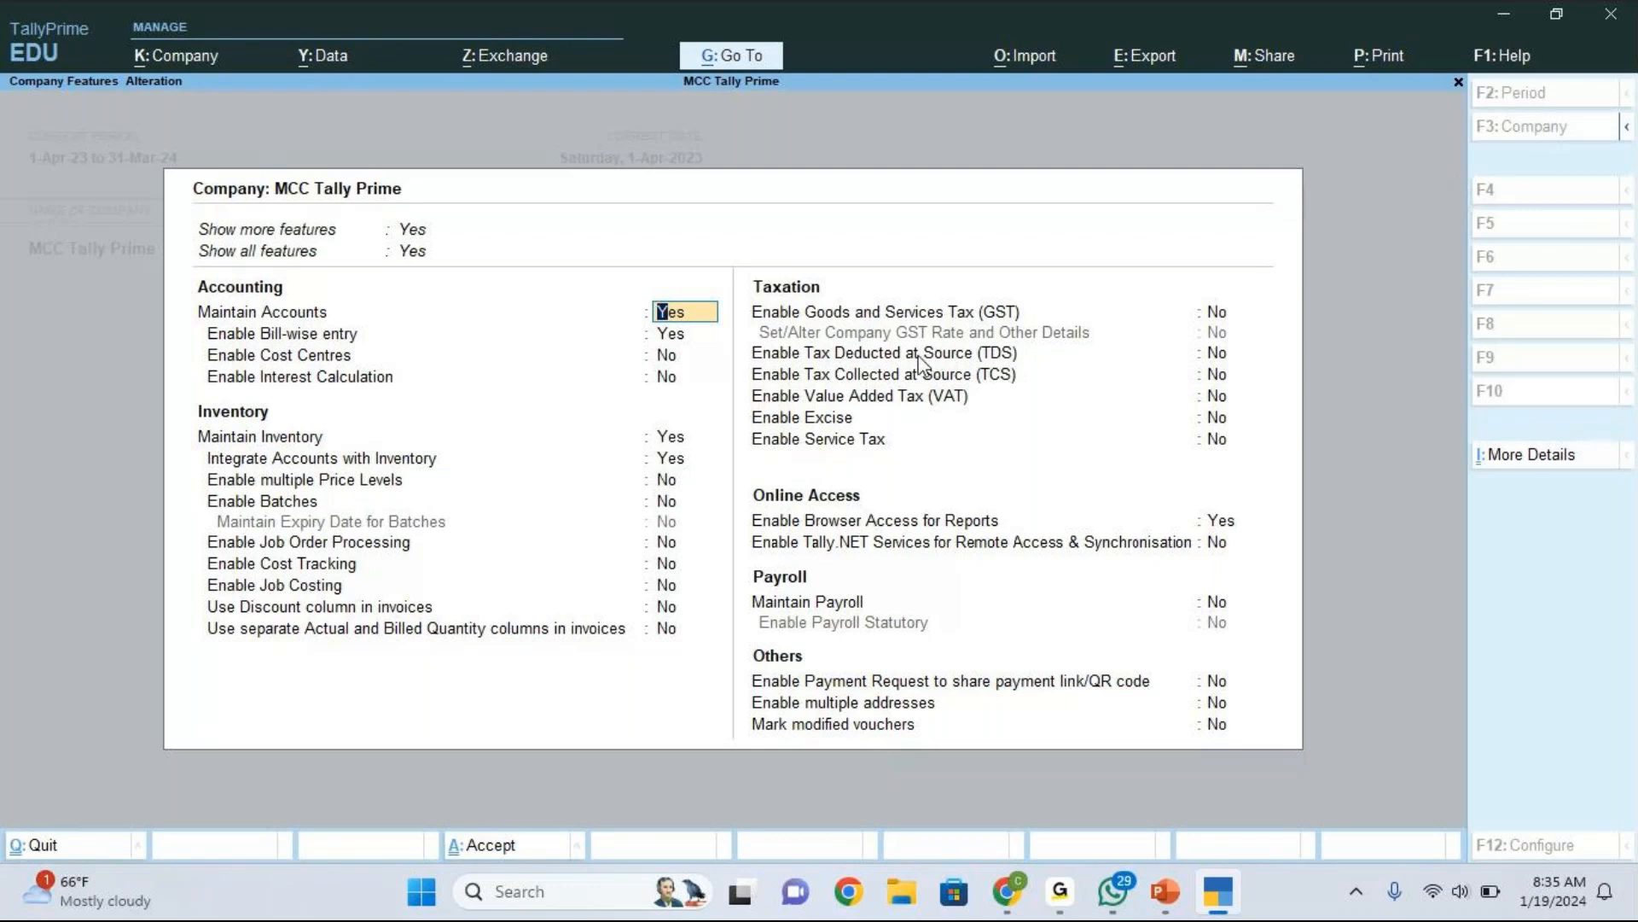
{"action": "key", "text": "Return"}
{"action": "key", "text": "Return"}
{"action": "key", "text": "Return"}
{"action": "key", "text": "Return"}
{"action": "key", "text": "Return"}
{"action": "key", "text": "Return"}
{"action": "key", "text": "Return"}
{"action": "key", "text": "Return"}
{"action": "key", "text": "Return"}
{"action": "key", "text": "Return"}
{"action": "key", "text": "Return"}
{"action": "key", "text": "Return"}
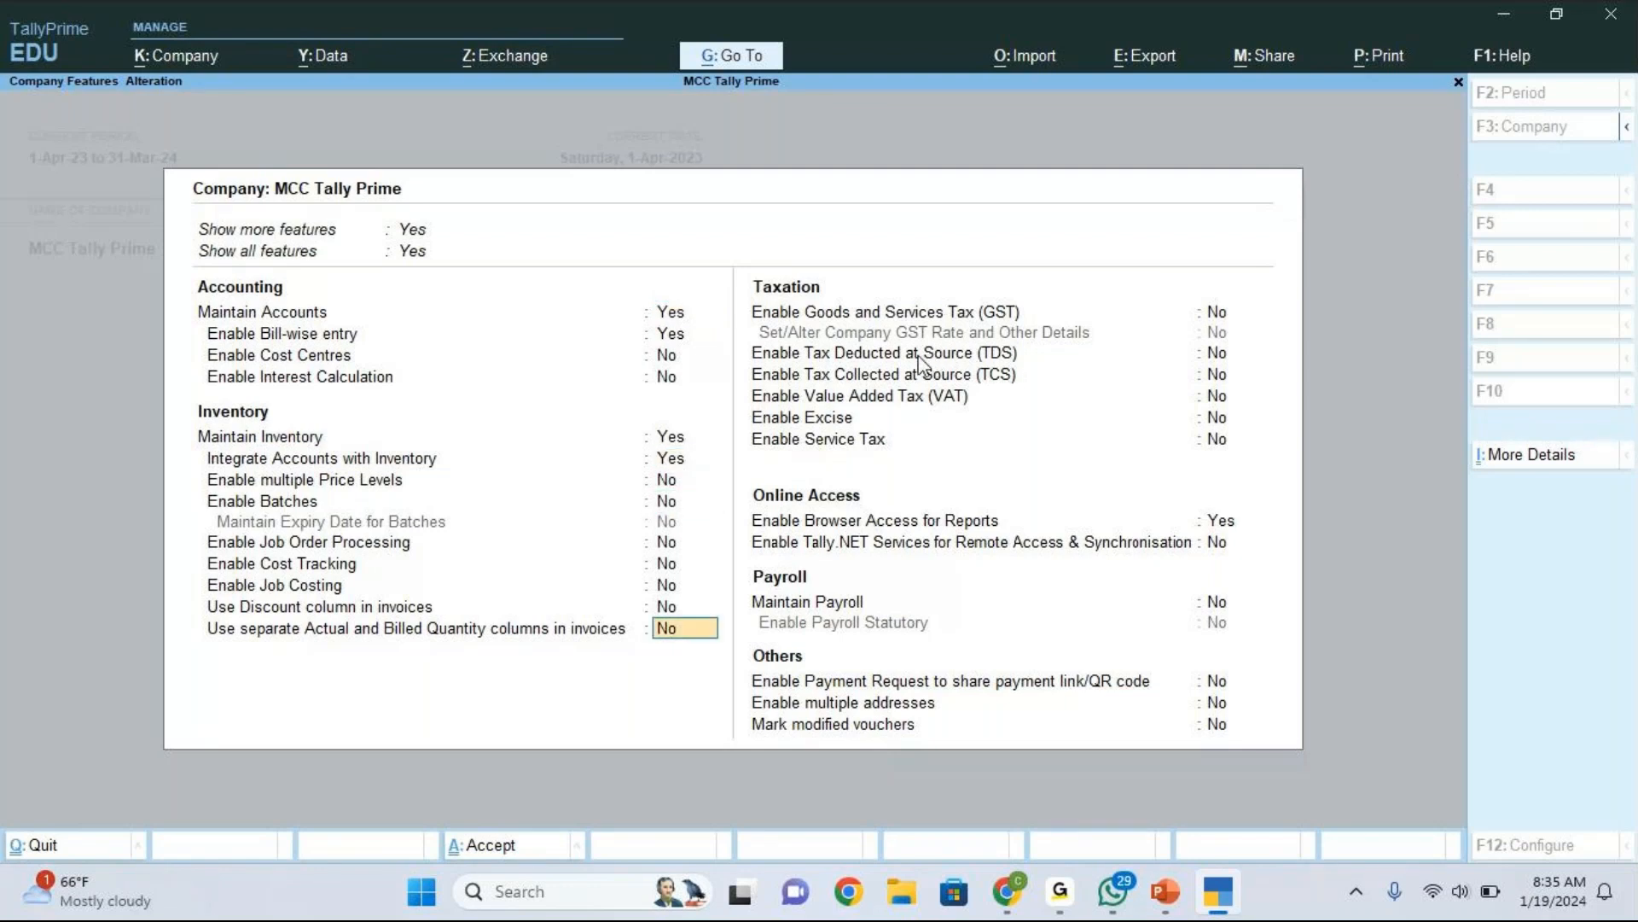
{"action": "key", "text": "Return"}
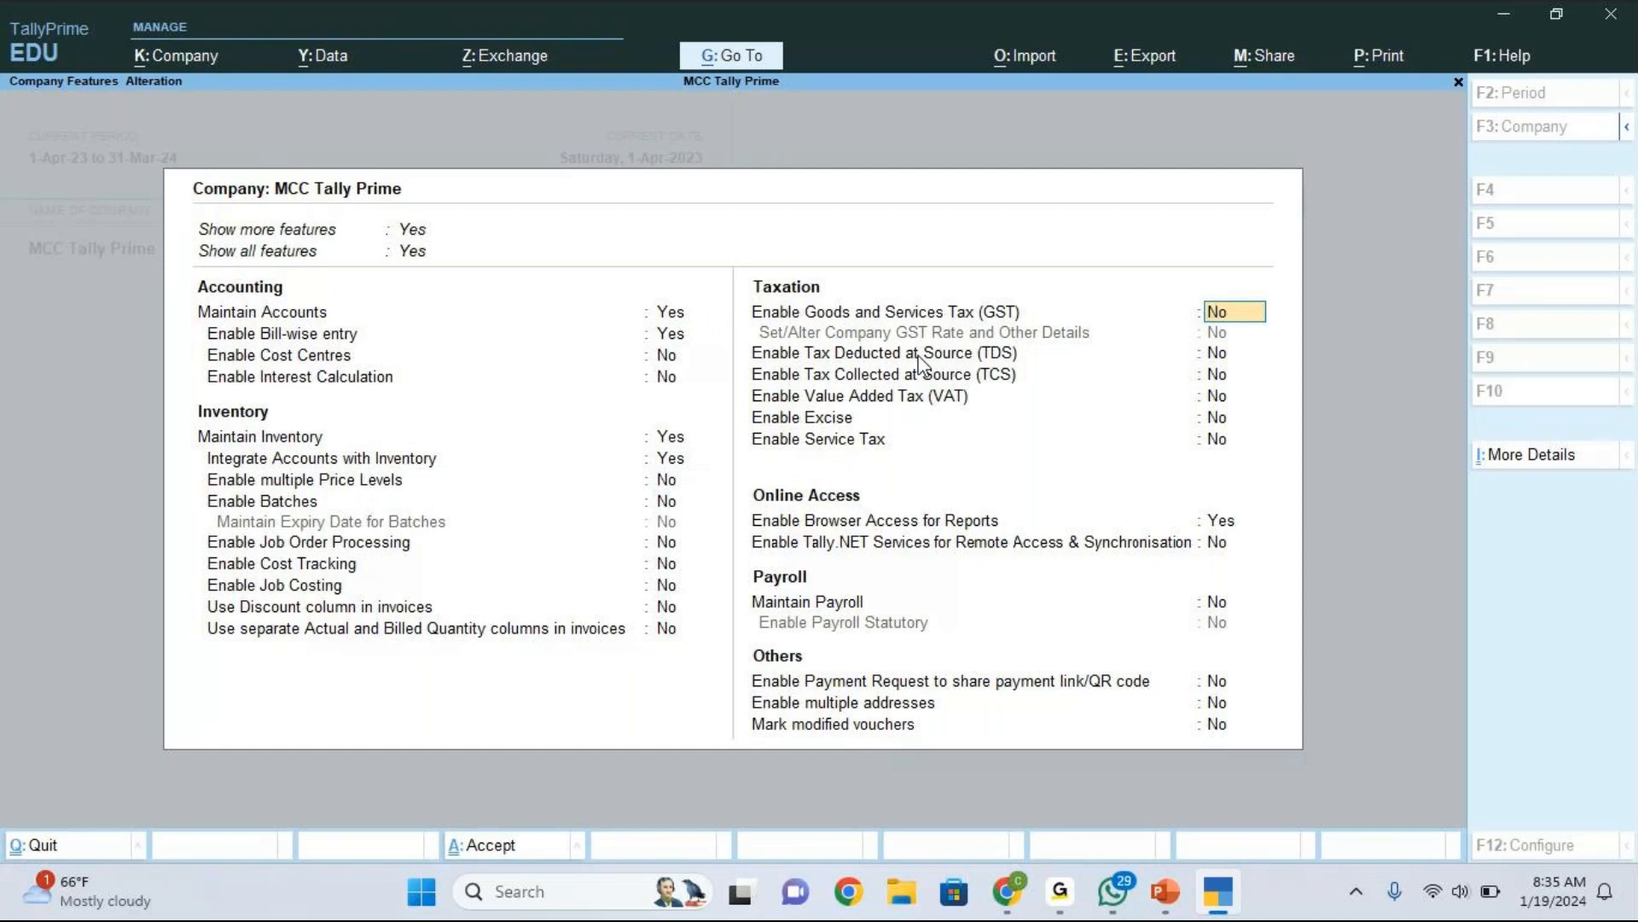
{"action": "type", "text": "no"}
{"action": "key", "text": "Return"}
Step: Keep the other tax, online access, payroll and voucher options, and save the company features
{"action": "key", "text": "Return"}
{"action": "key", "text": "Return"}
{"action": "key", "text": "Return"}
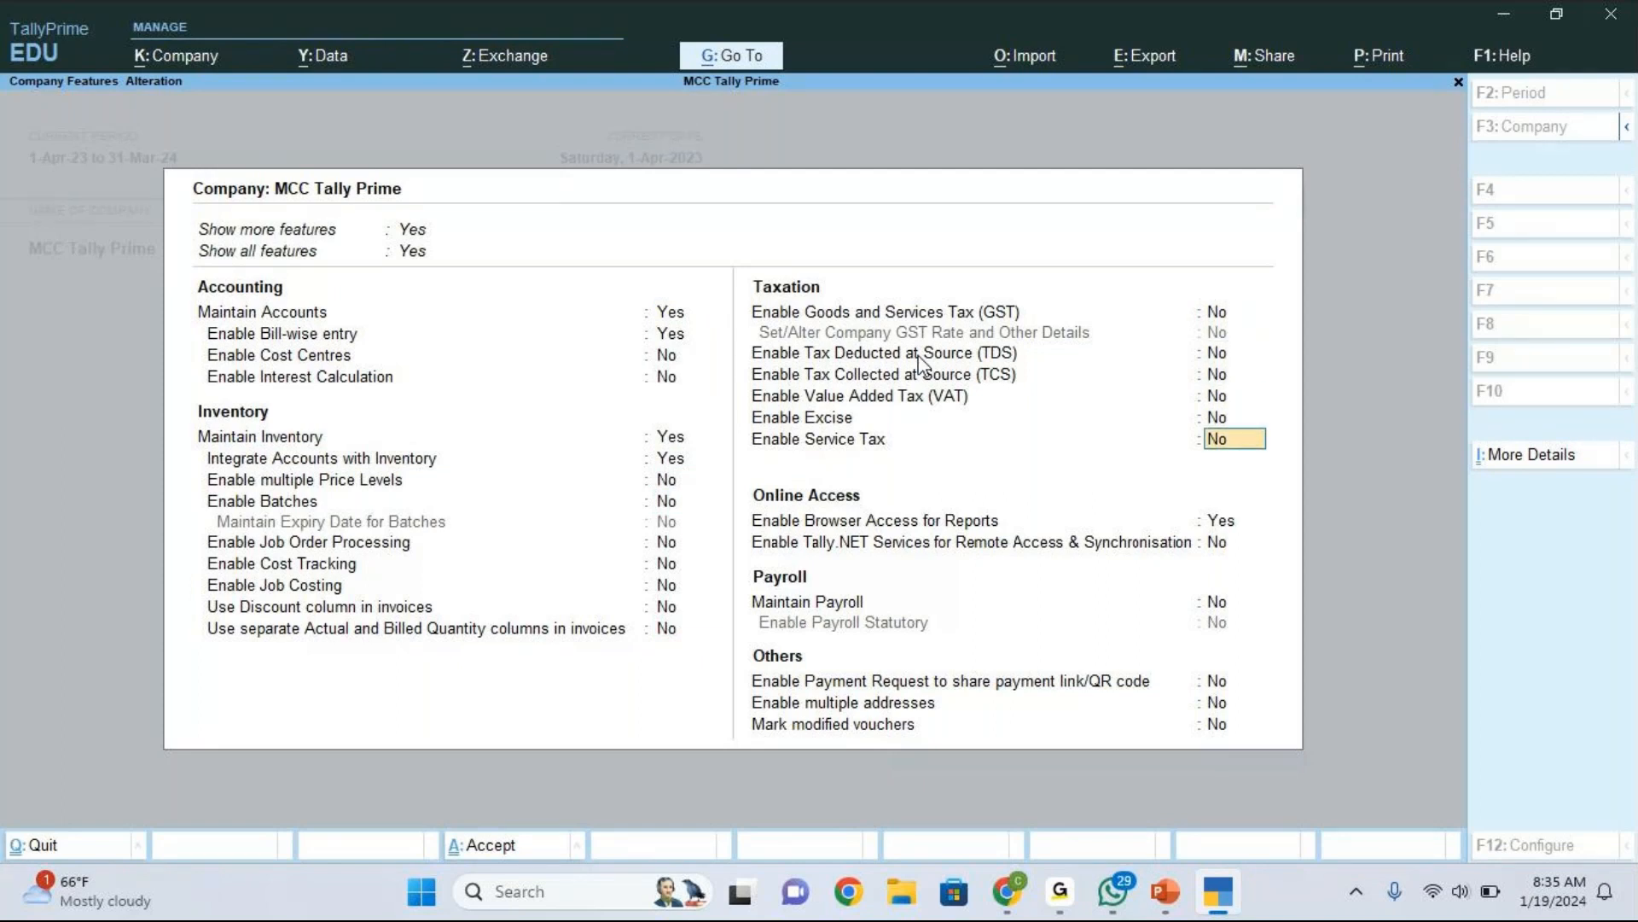
{"action": "key", "text": "Return"}
{"action": "key", "text": "Return"}
{"action": "key", "text": "Return"}
{"action": "key", "text": "Return"}
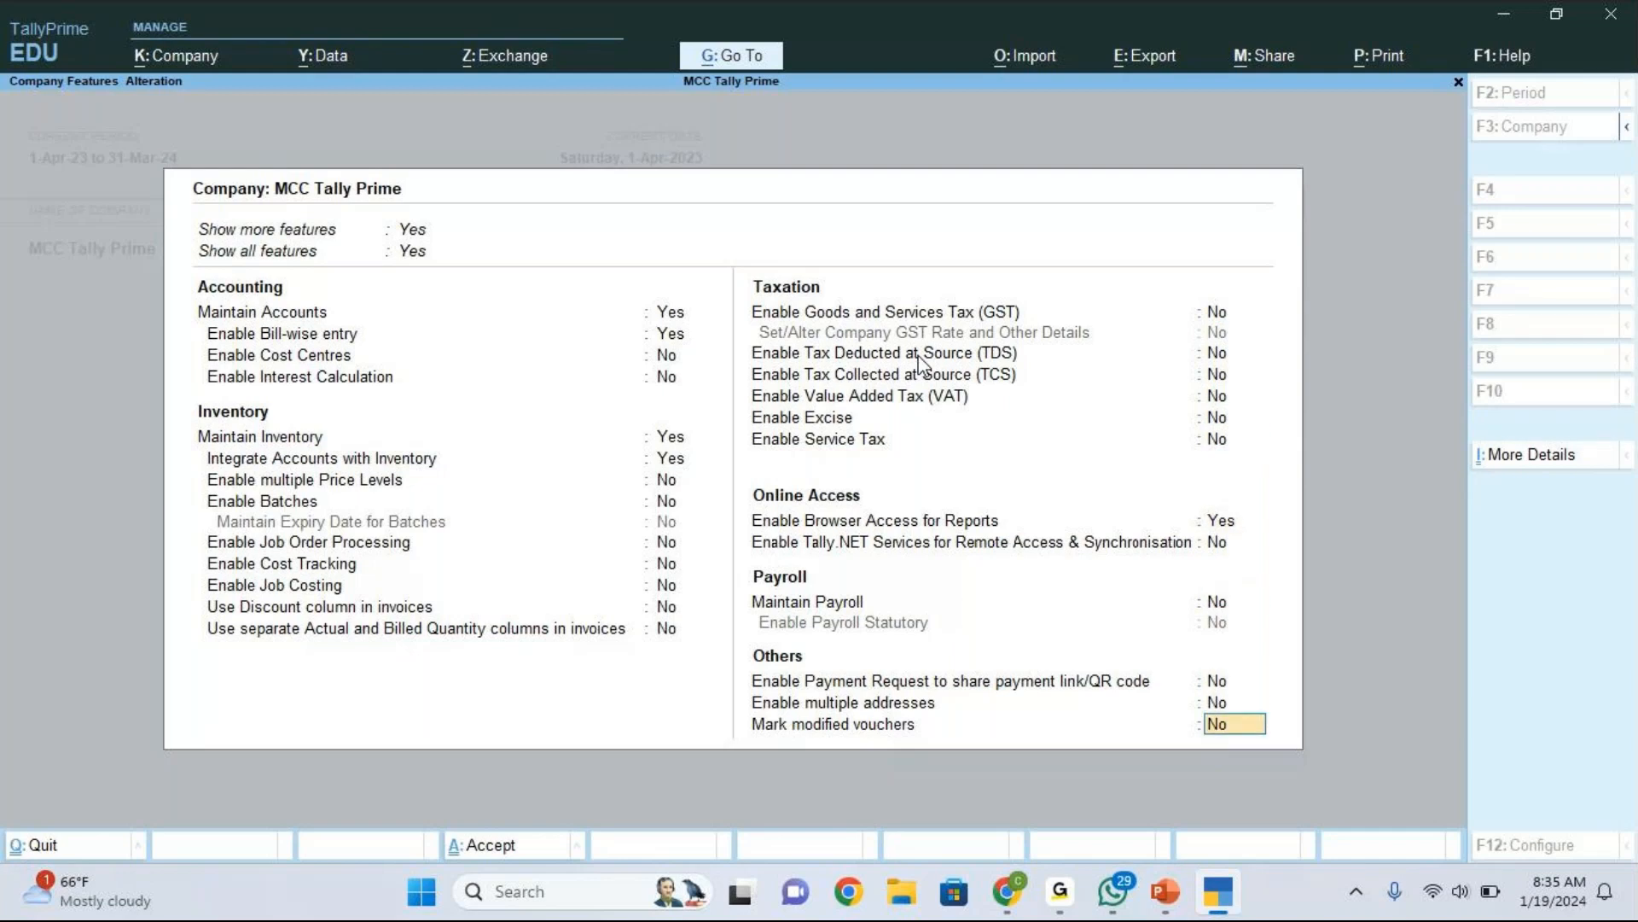
{"action": "key", "text": "Return"}
{"action": "key", "text": "Return"}
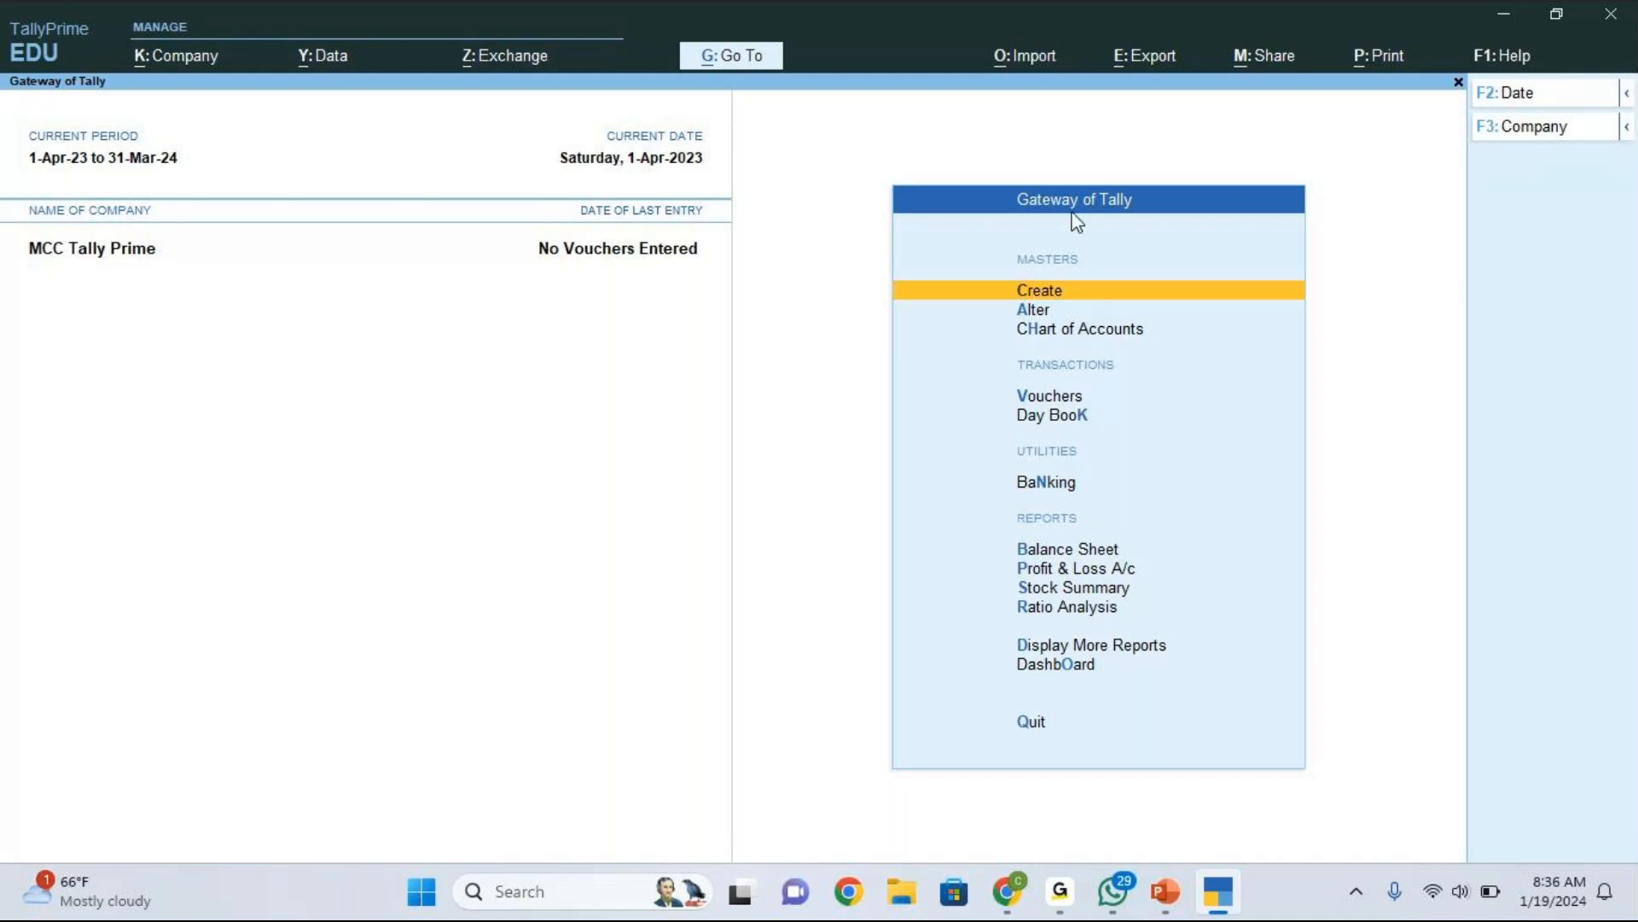
{"action": "left_click", "coordinate": [1218, 53]}
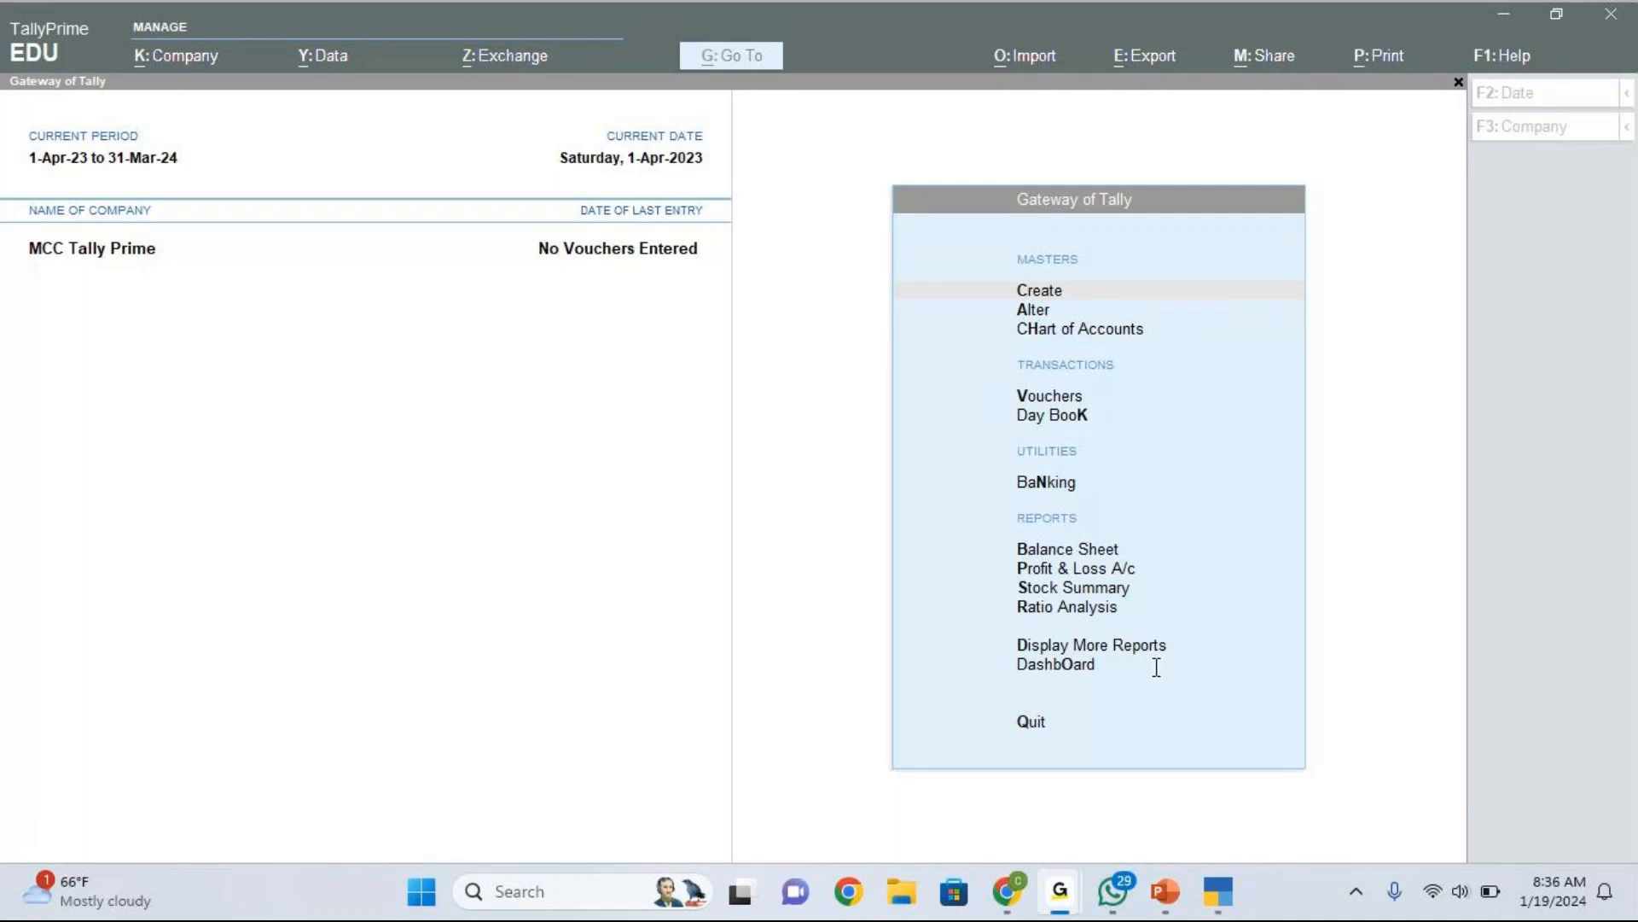
{"action": "left_click", "coordinate": [1430, 523]}
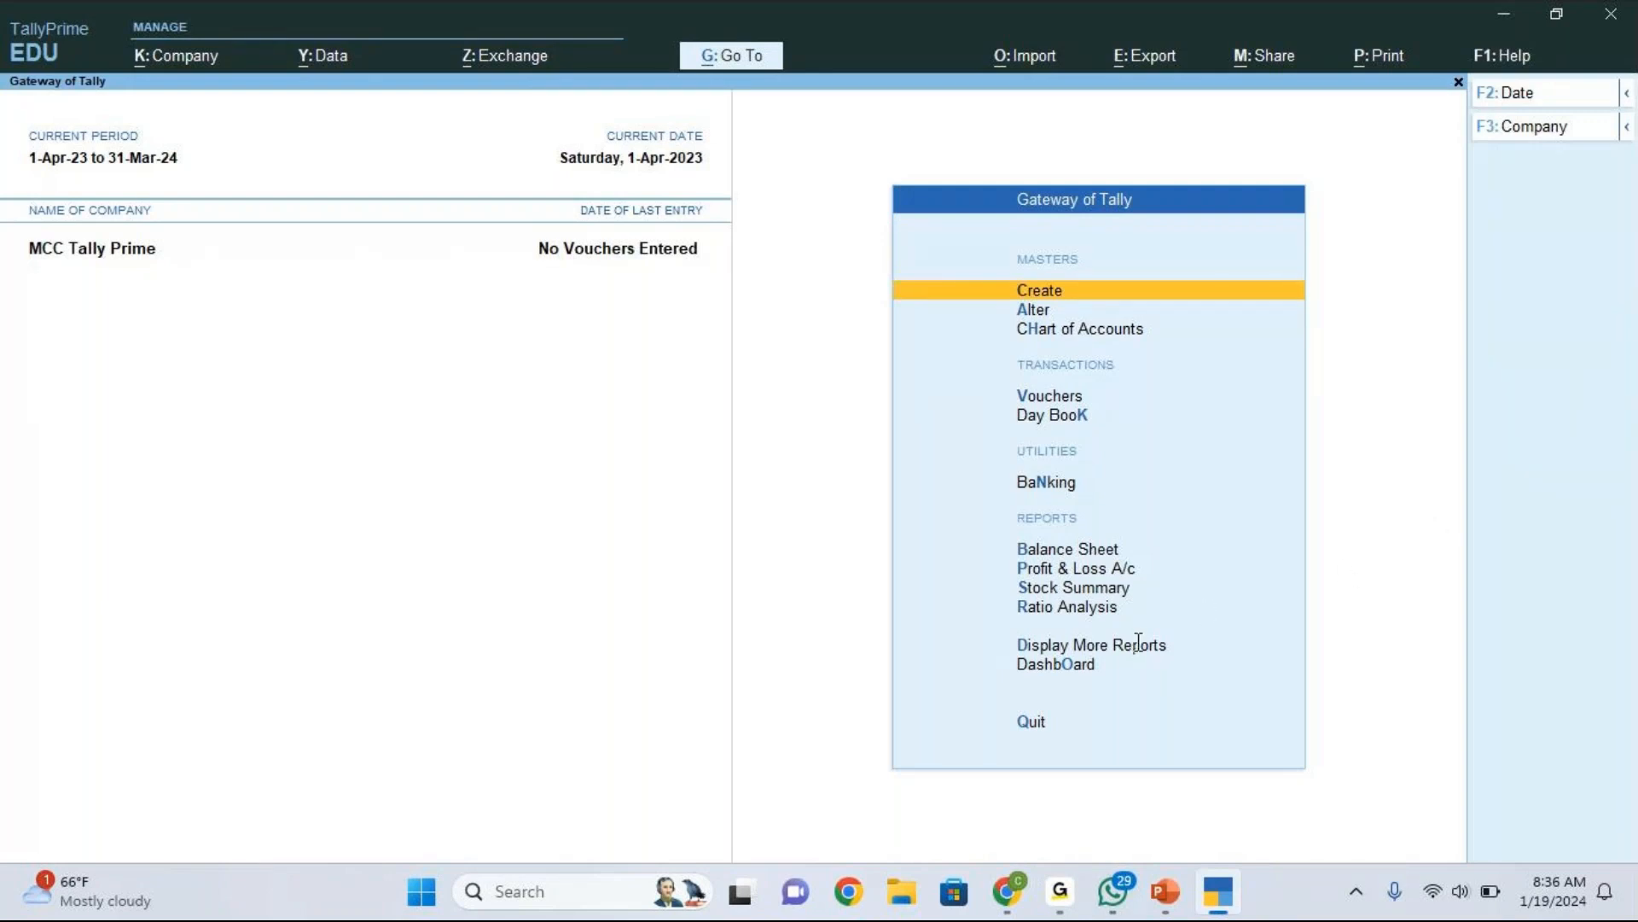
{"action": "key", "text": "Escape"}
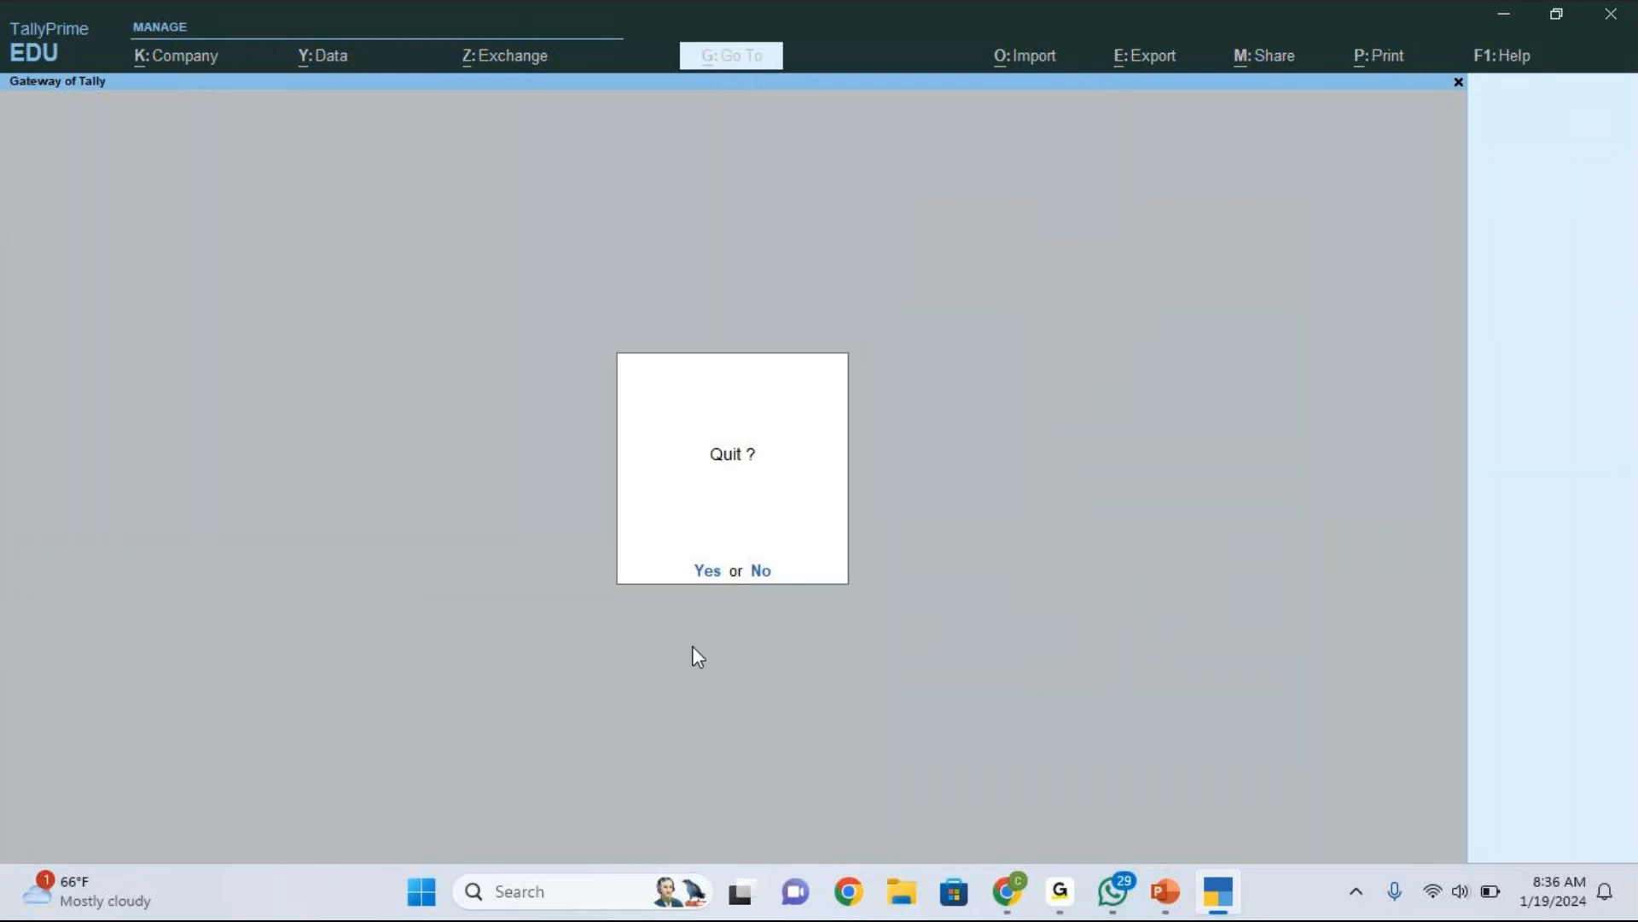
{"action": "left_click", "coordinate": [765, 572]}
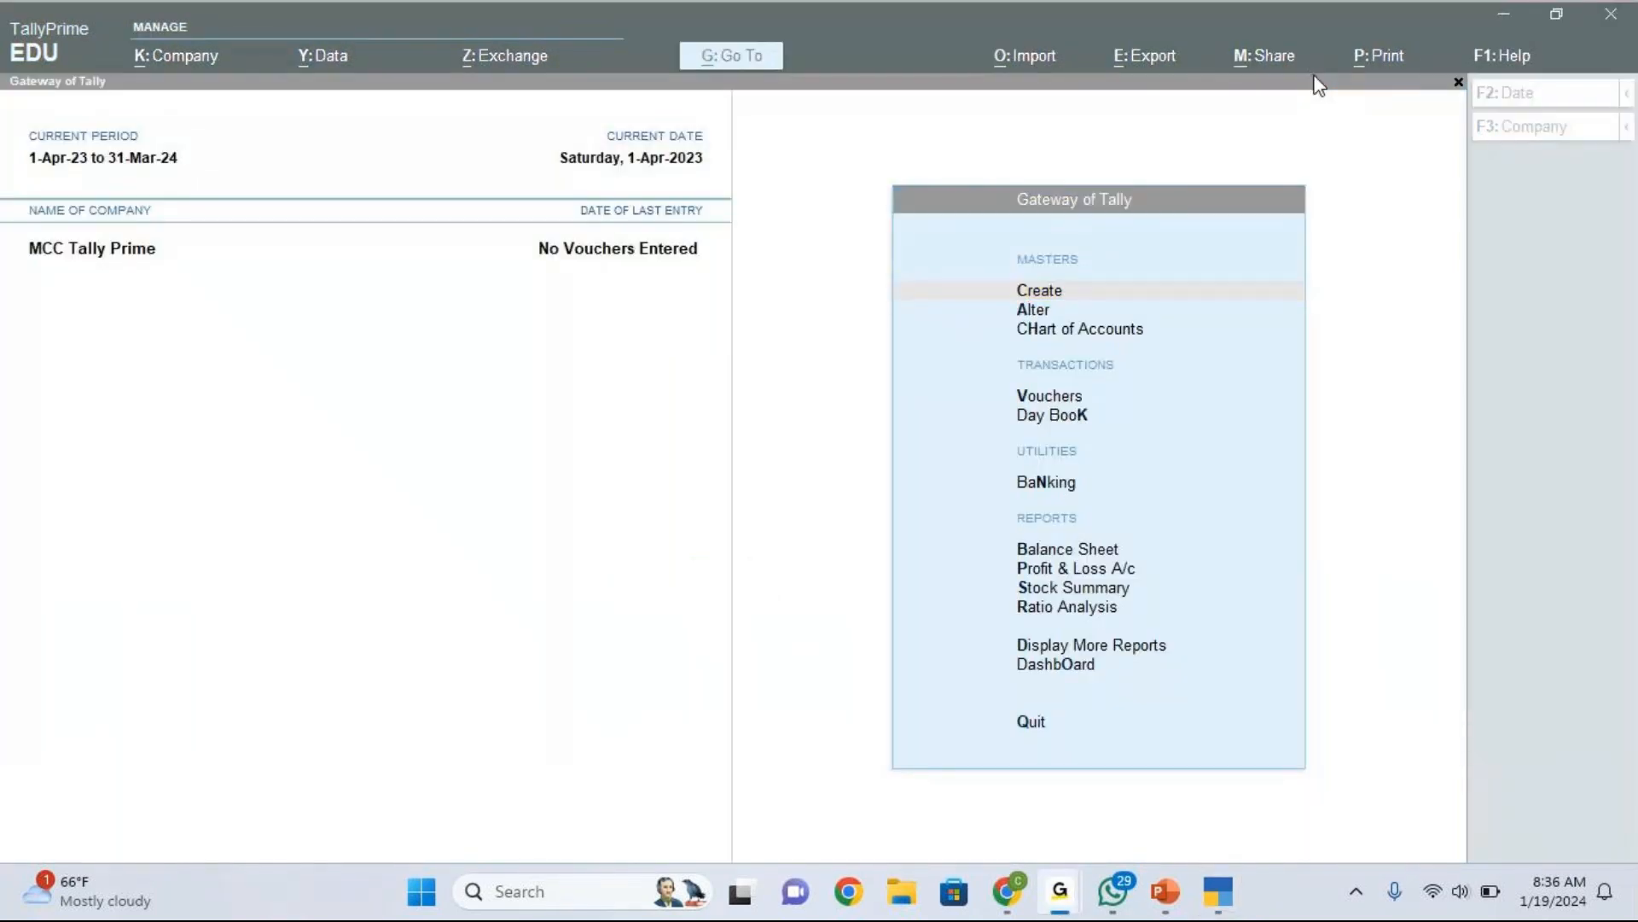
Step: Open the company features of MCC Tally Prime and set Show more features to No
{"action": "left_click", "coordinate": [1319, 86]}
{"action": "key", "text": "F11"}
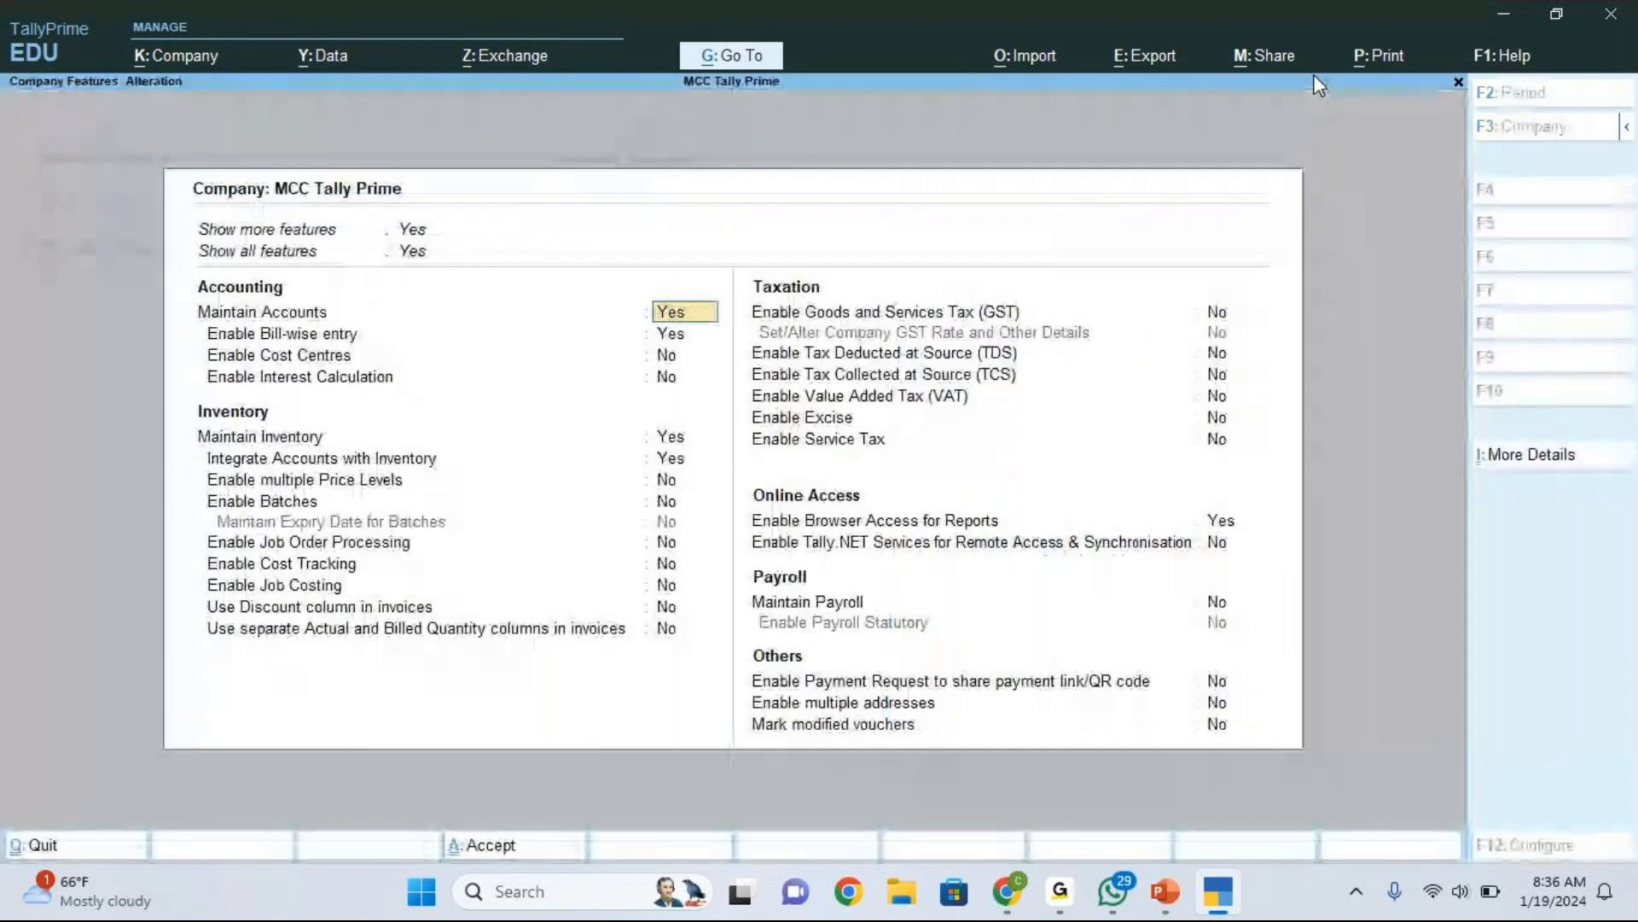
{"action": "key", "text": "Up"}
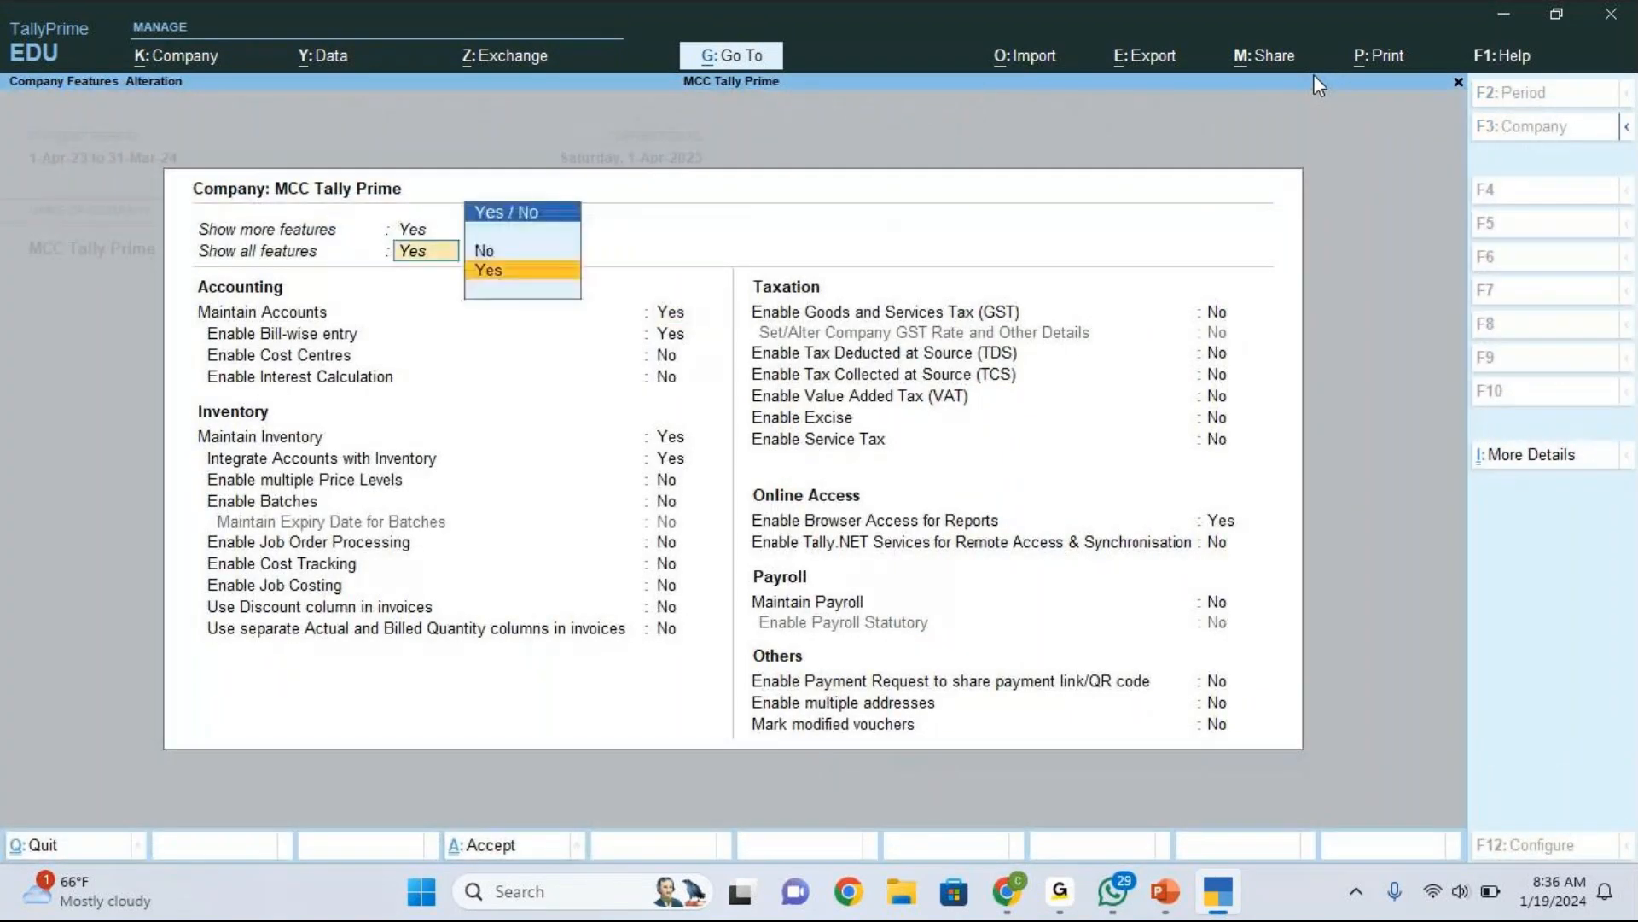
{"action": "key", "text": "Up"}
{"action": "type", "text": "n"}
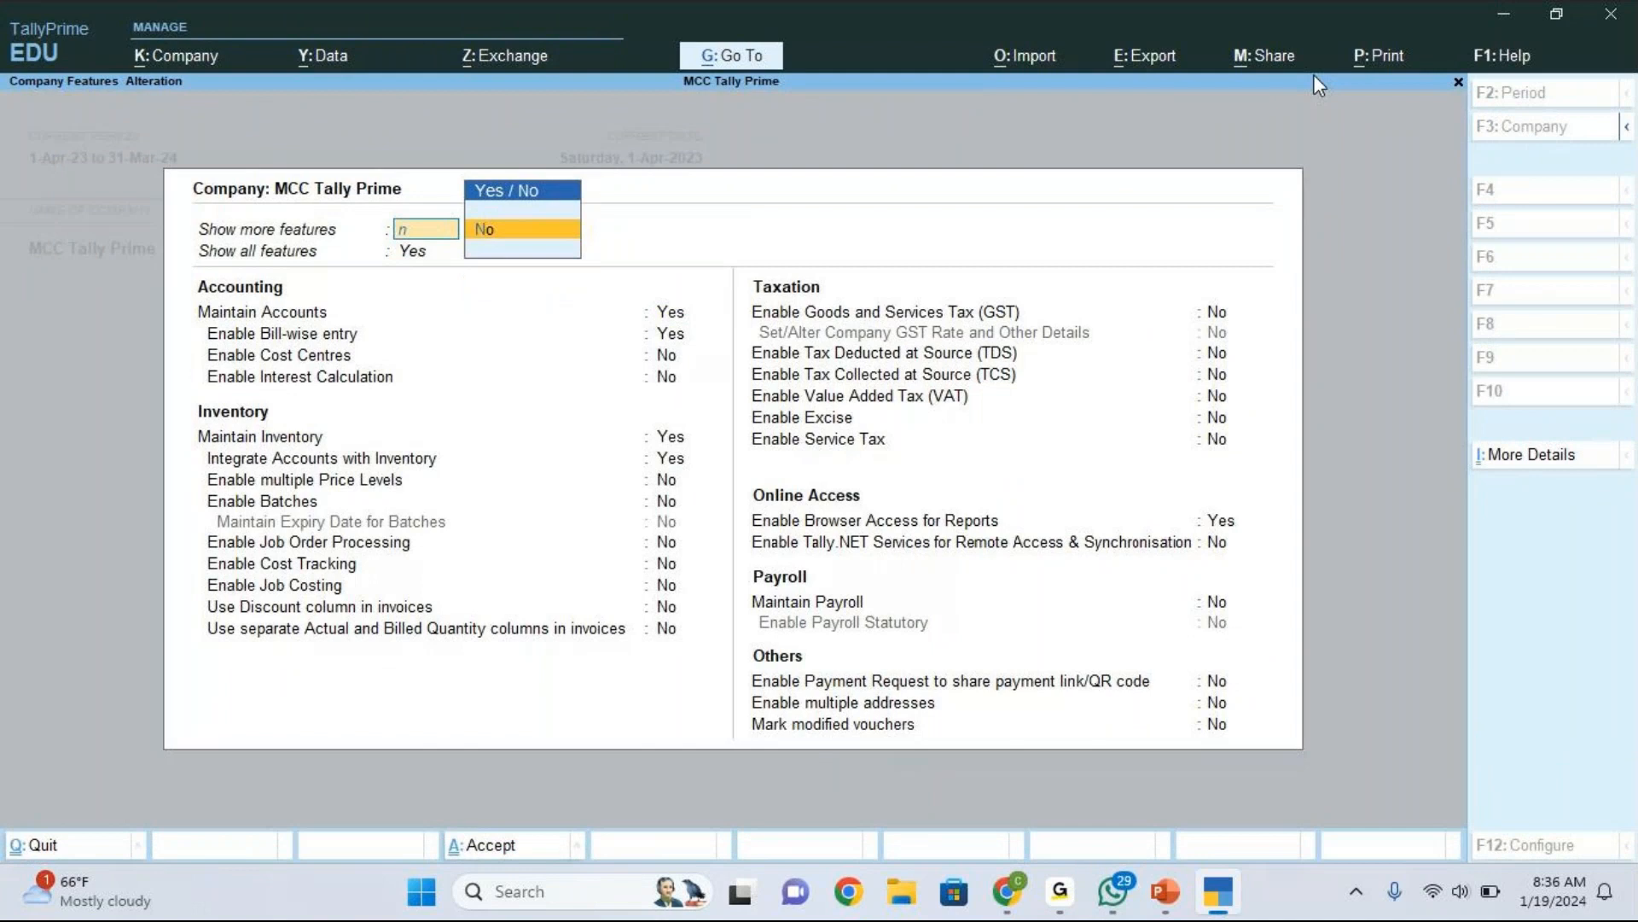
{"action": "key", "text": "Return"}
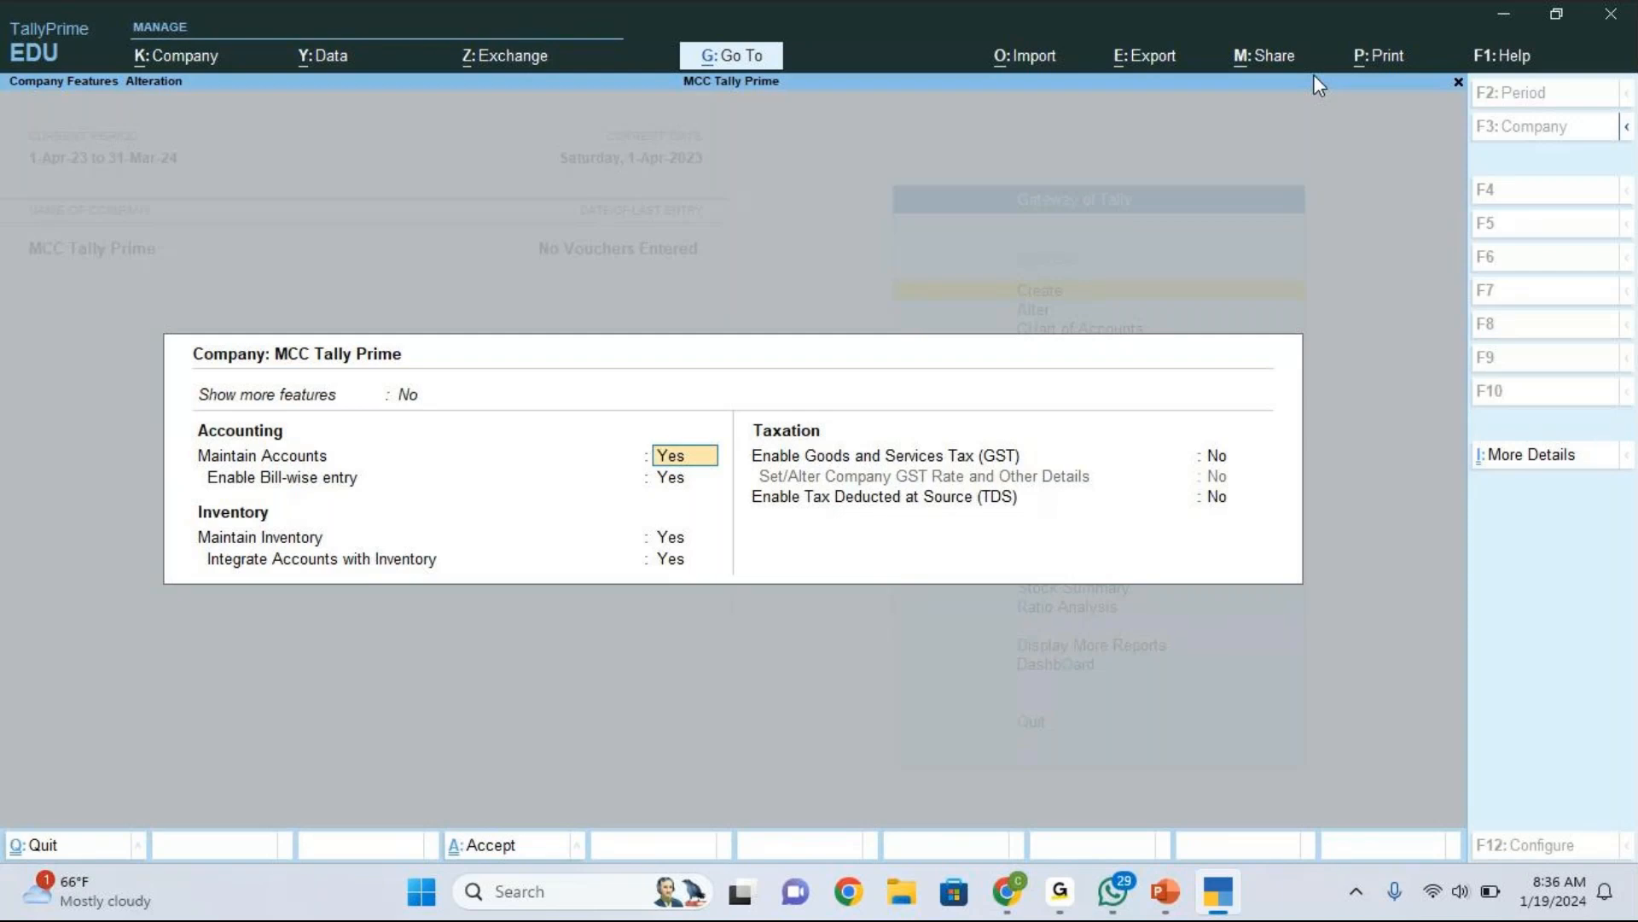
Step: Set Show more features back to Yes and quit the company features without saving
{"action": "key", "text": "Up"}
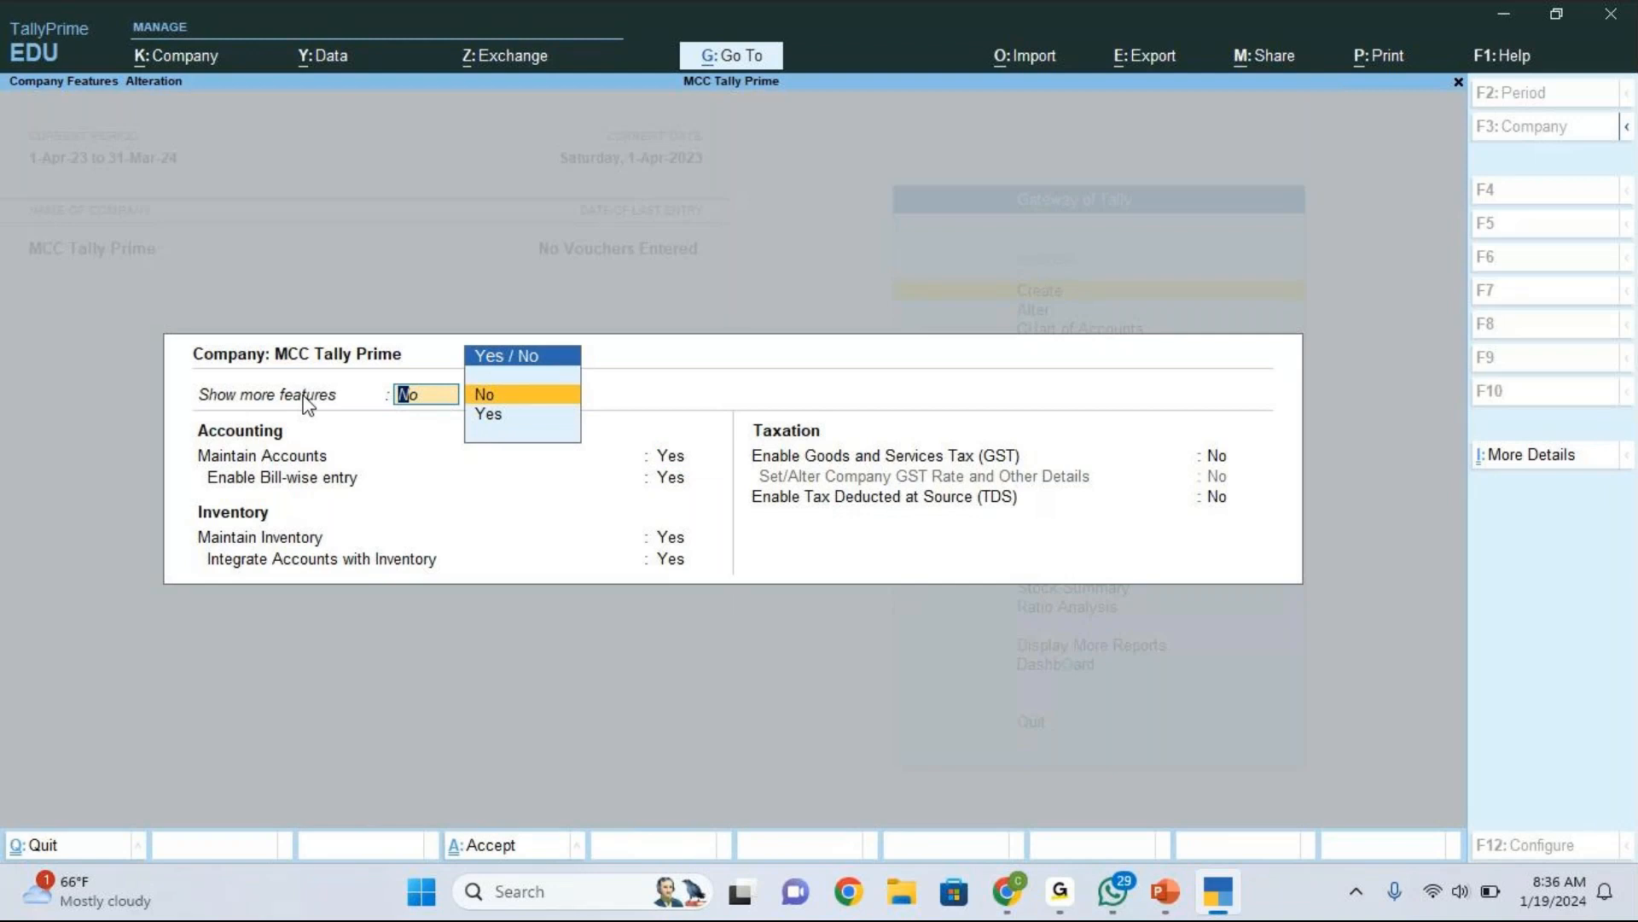
{"action": "key", "text": "Down"}
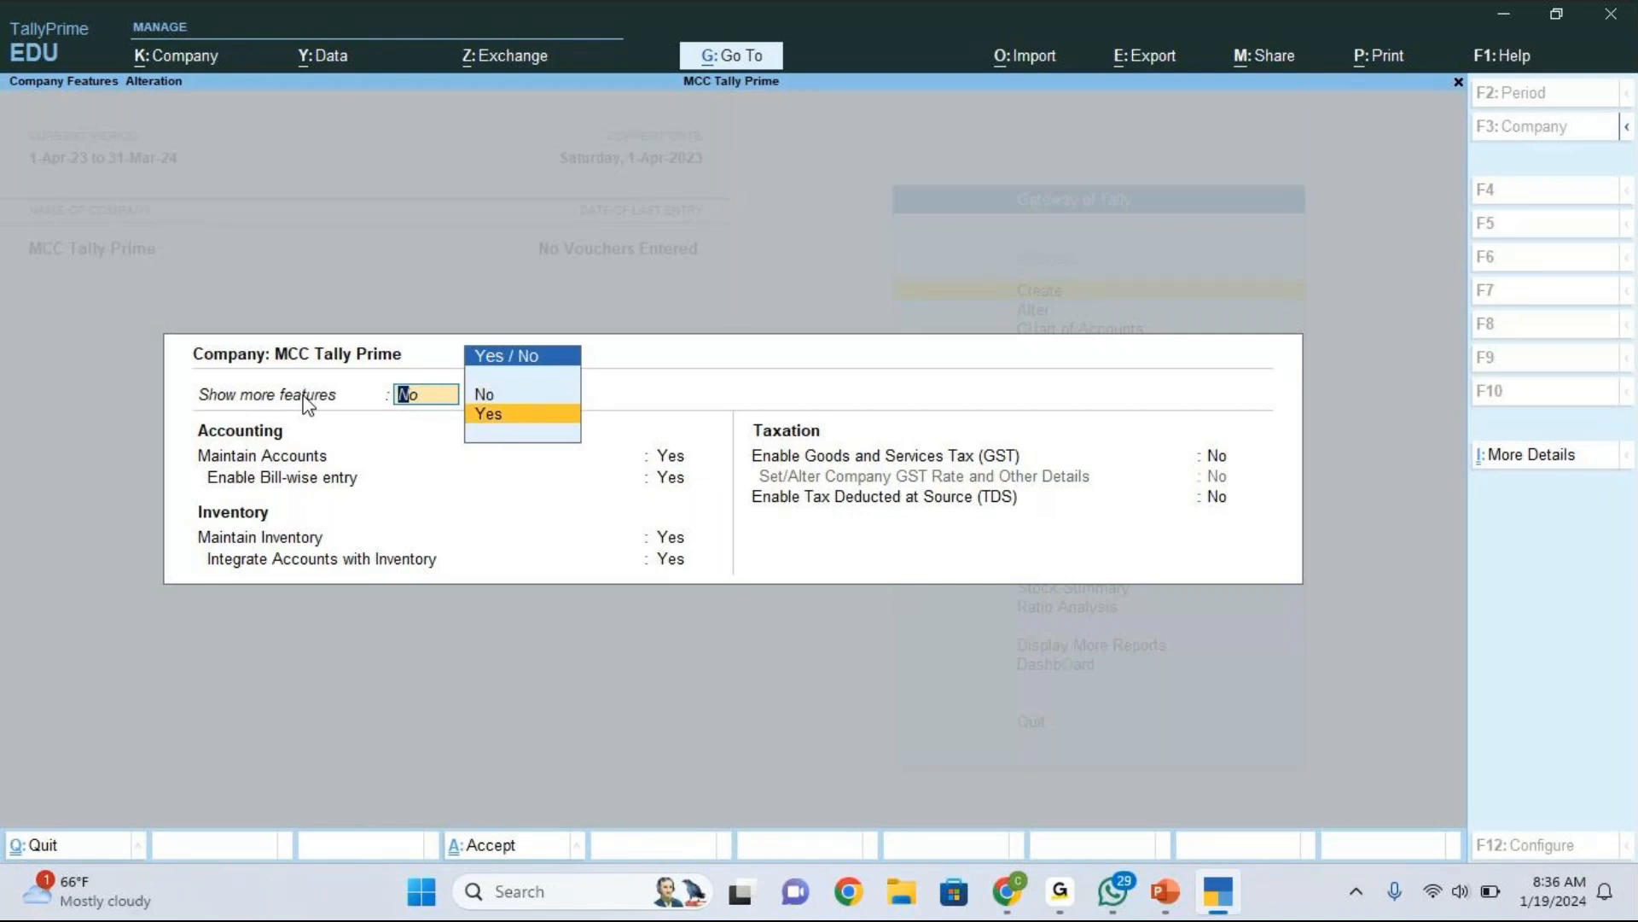
{"action": "key", "text": "Return"}
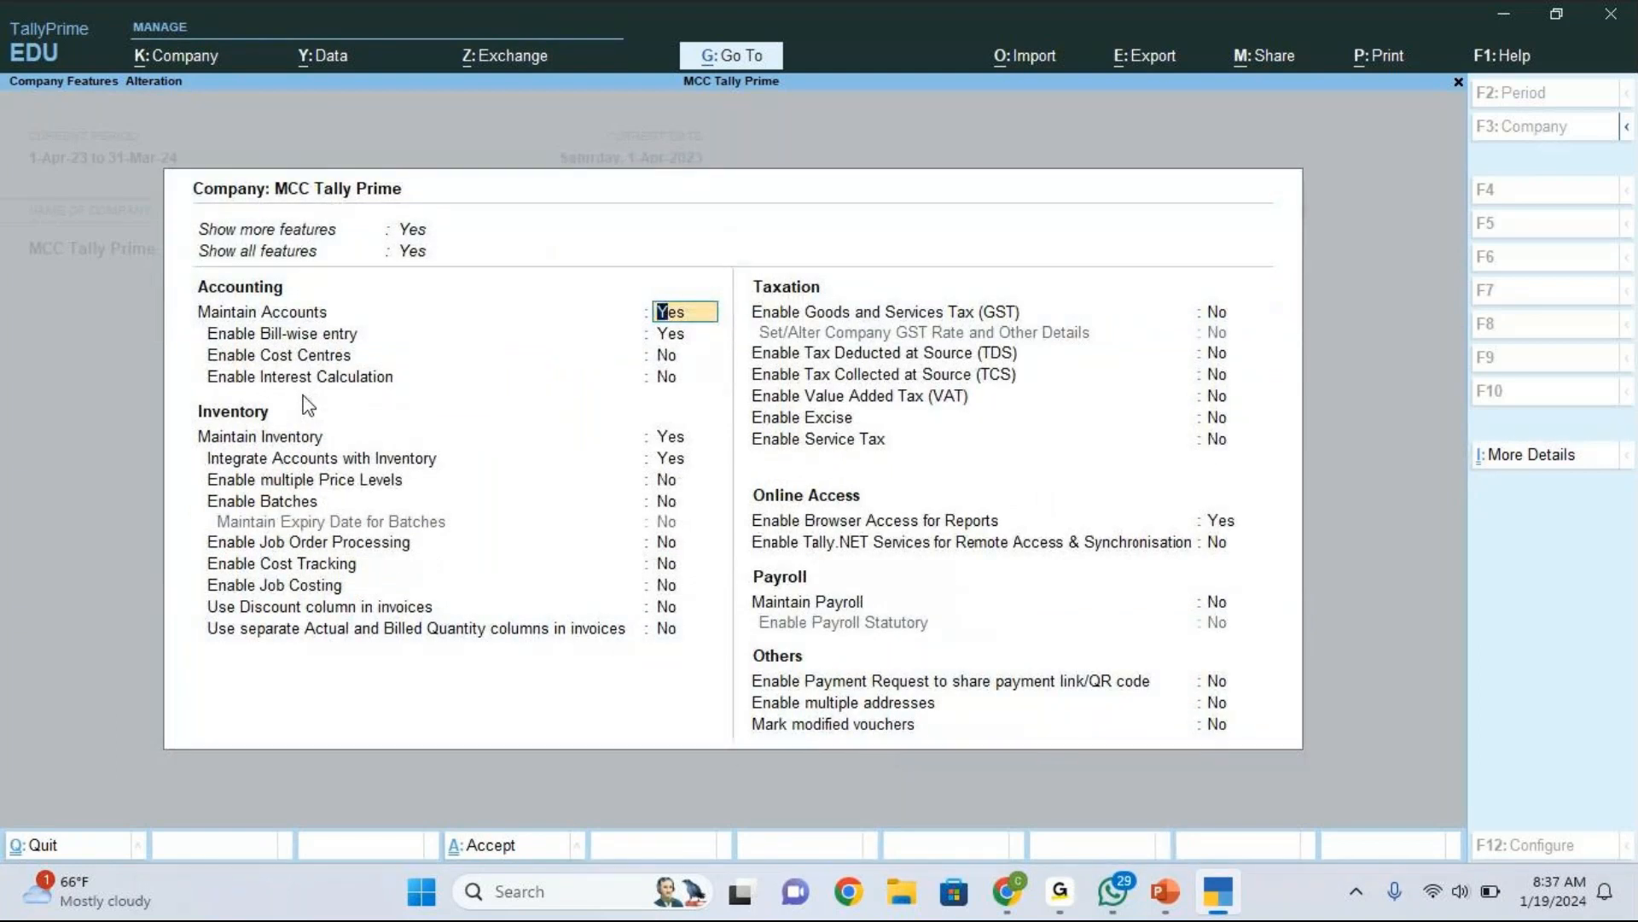
{"action": "left_click", "coordinate": [1239, 37]}
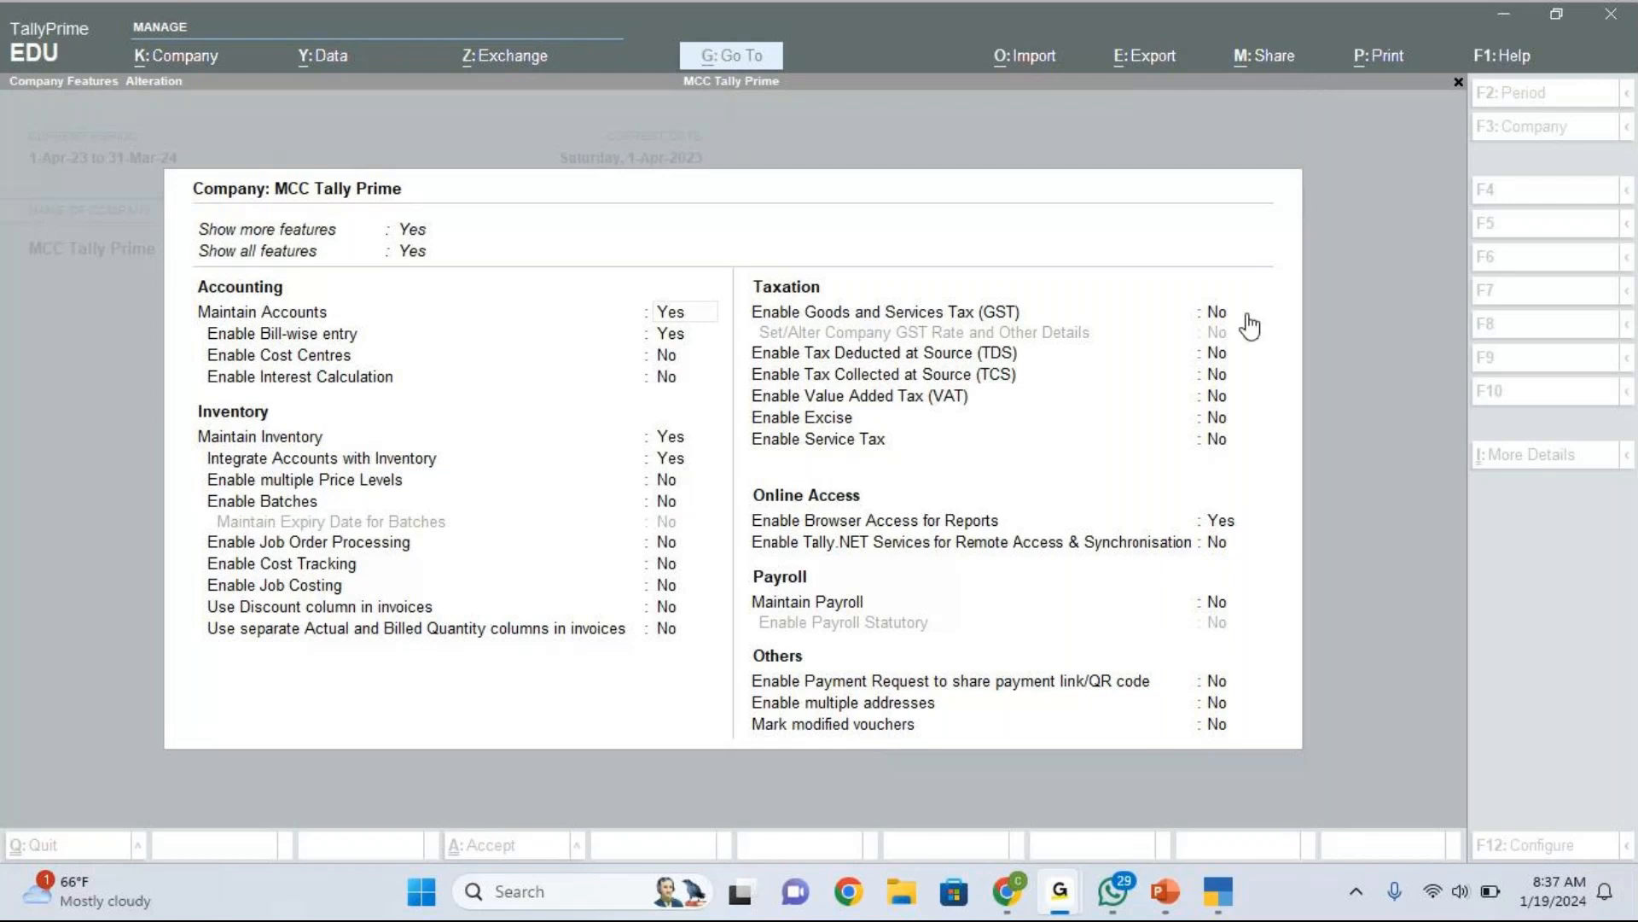
{"action": "left_click", "coordinate": [1135, 546]}
{"action": "key", "text": "Escape"}
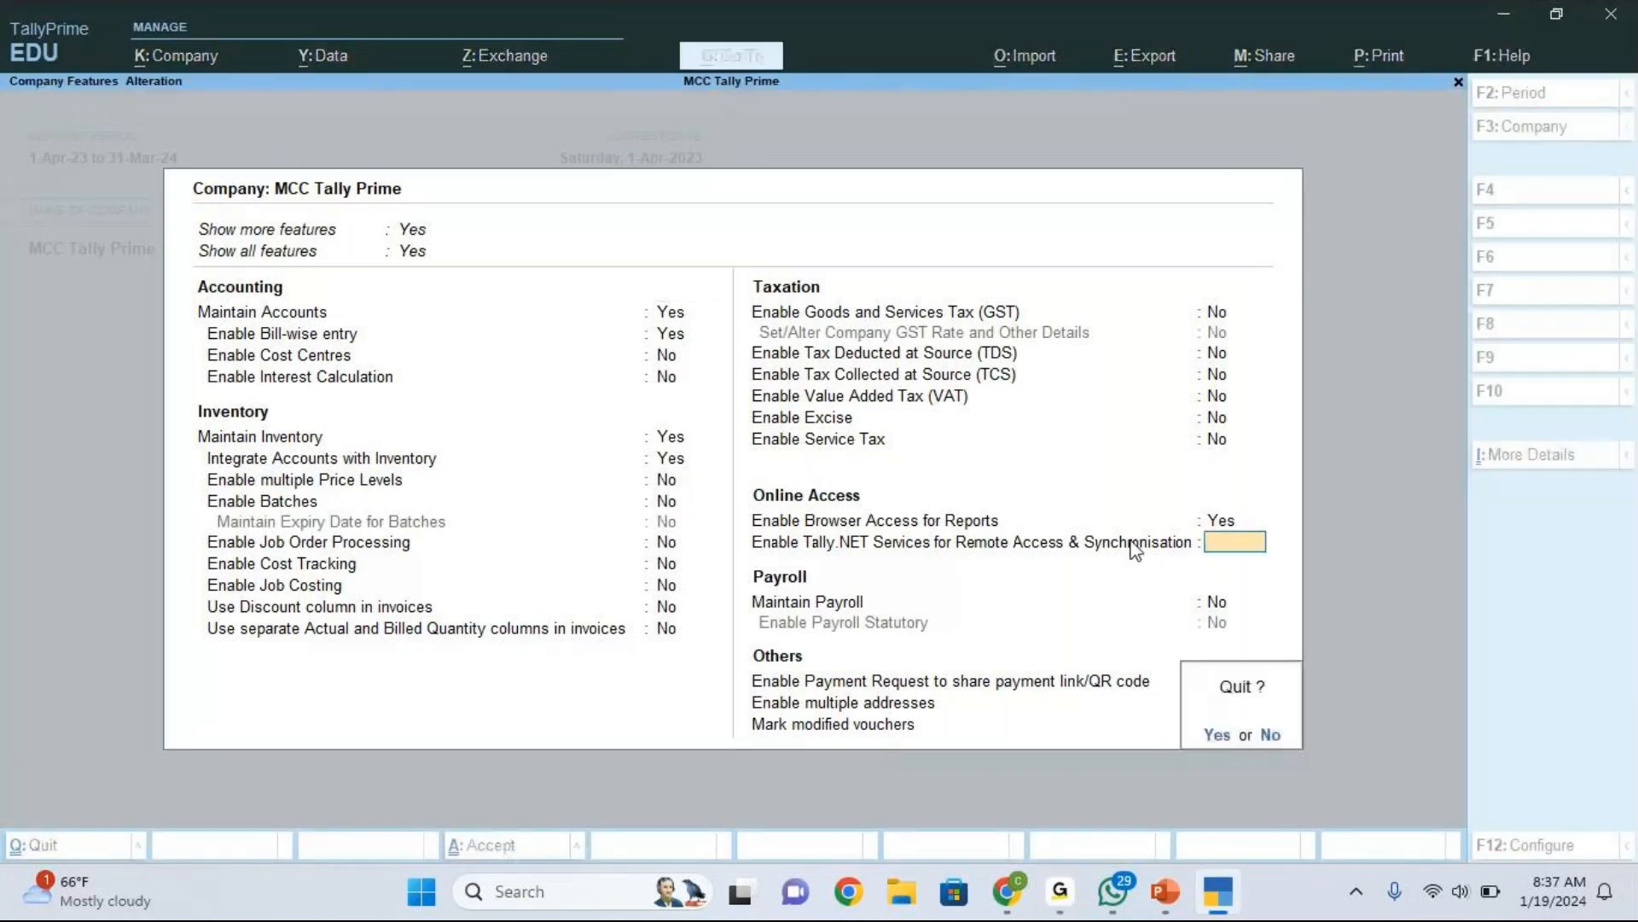
{"action": "key", "text": "y"}
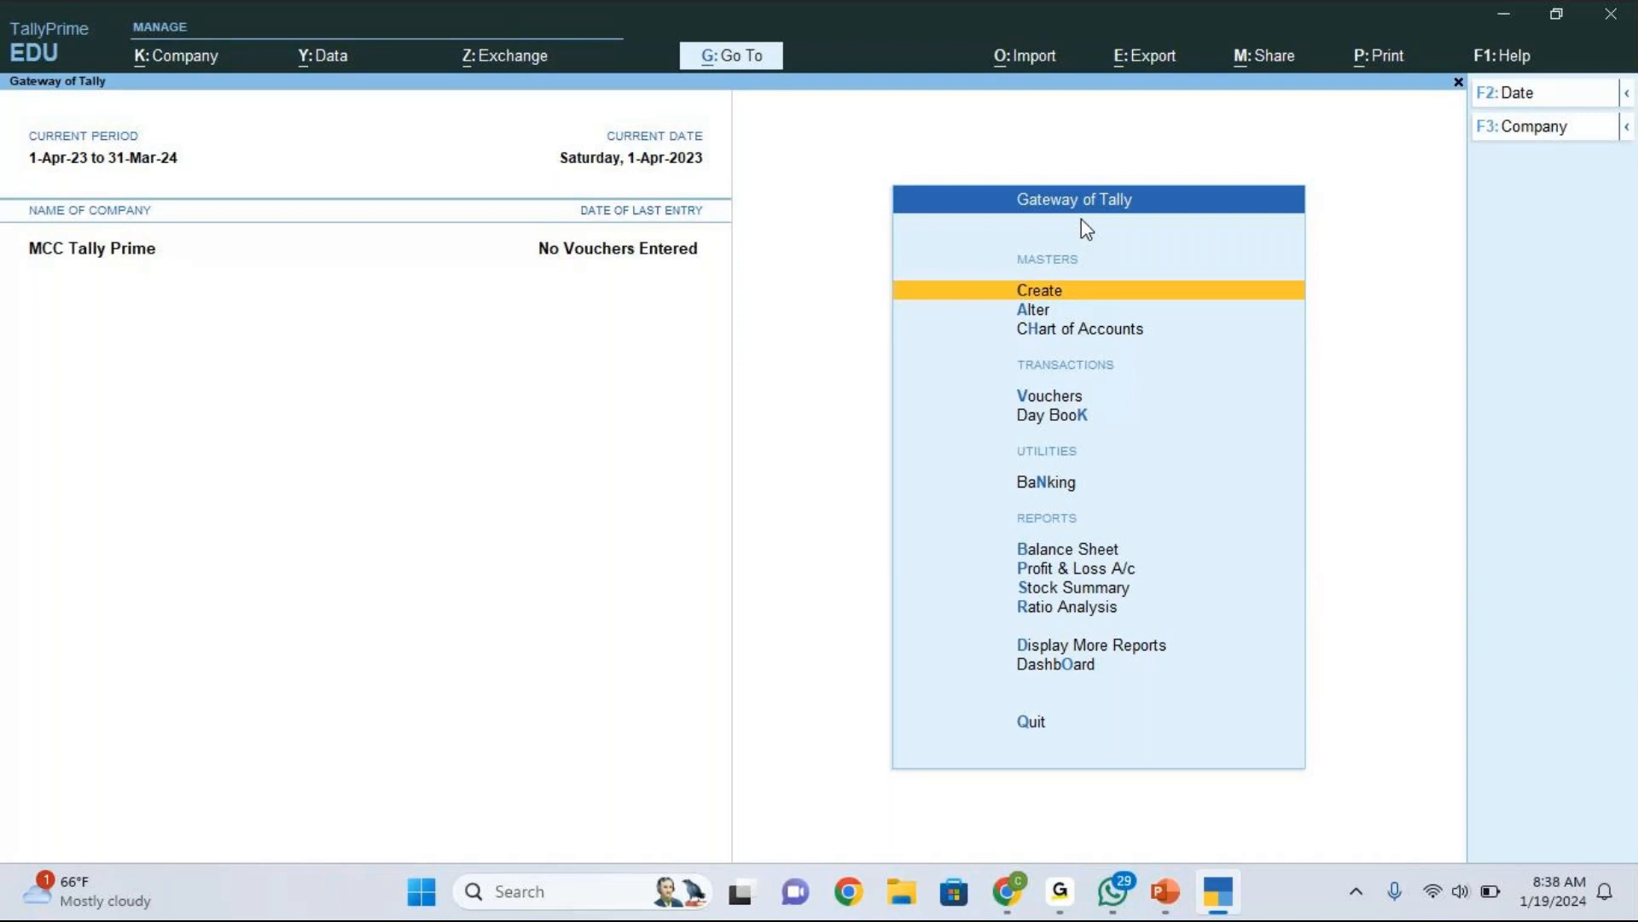
{"action": "key", "text": "Down"}
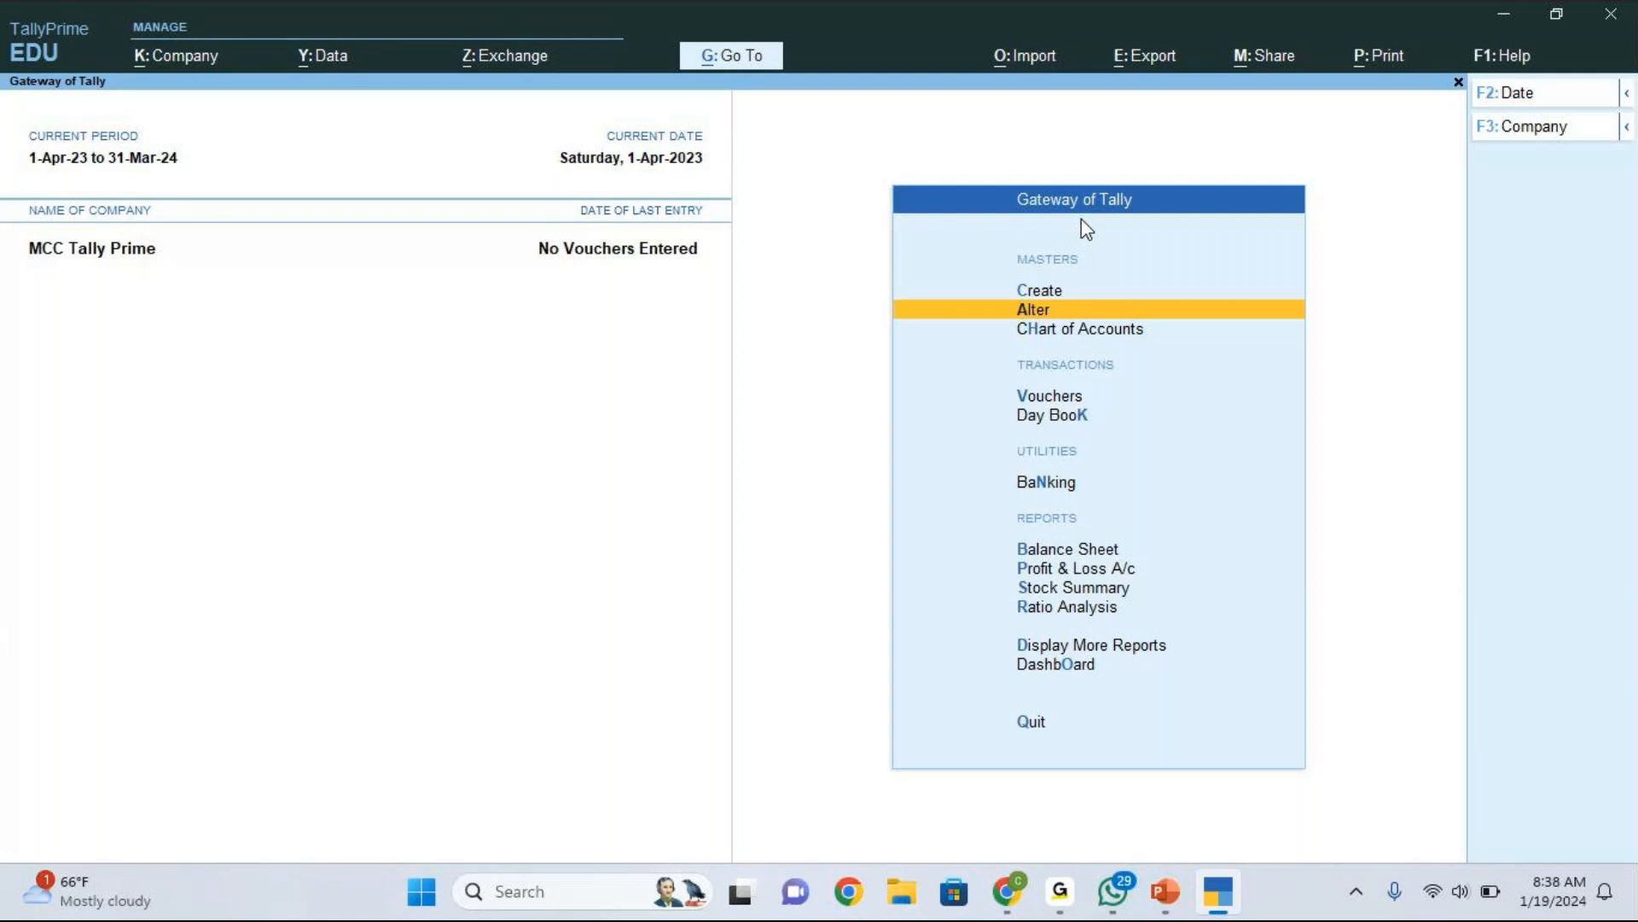
{"action": "key", "text": "Up"}
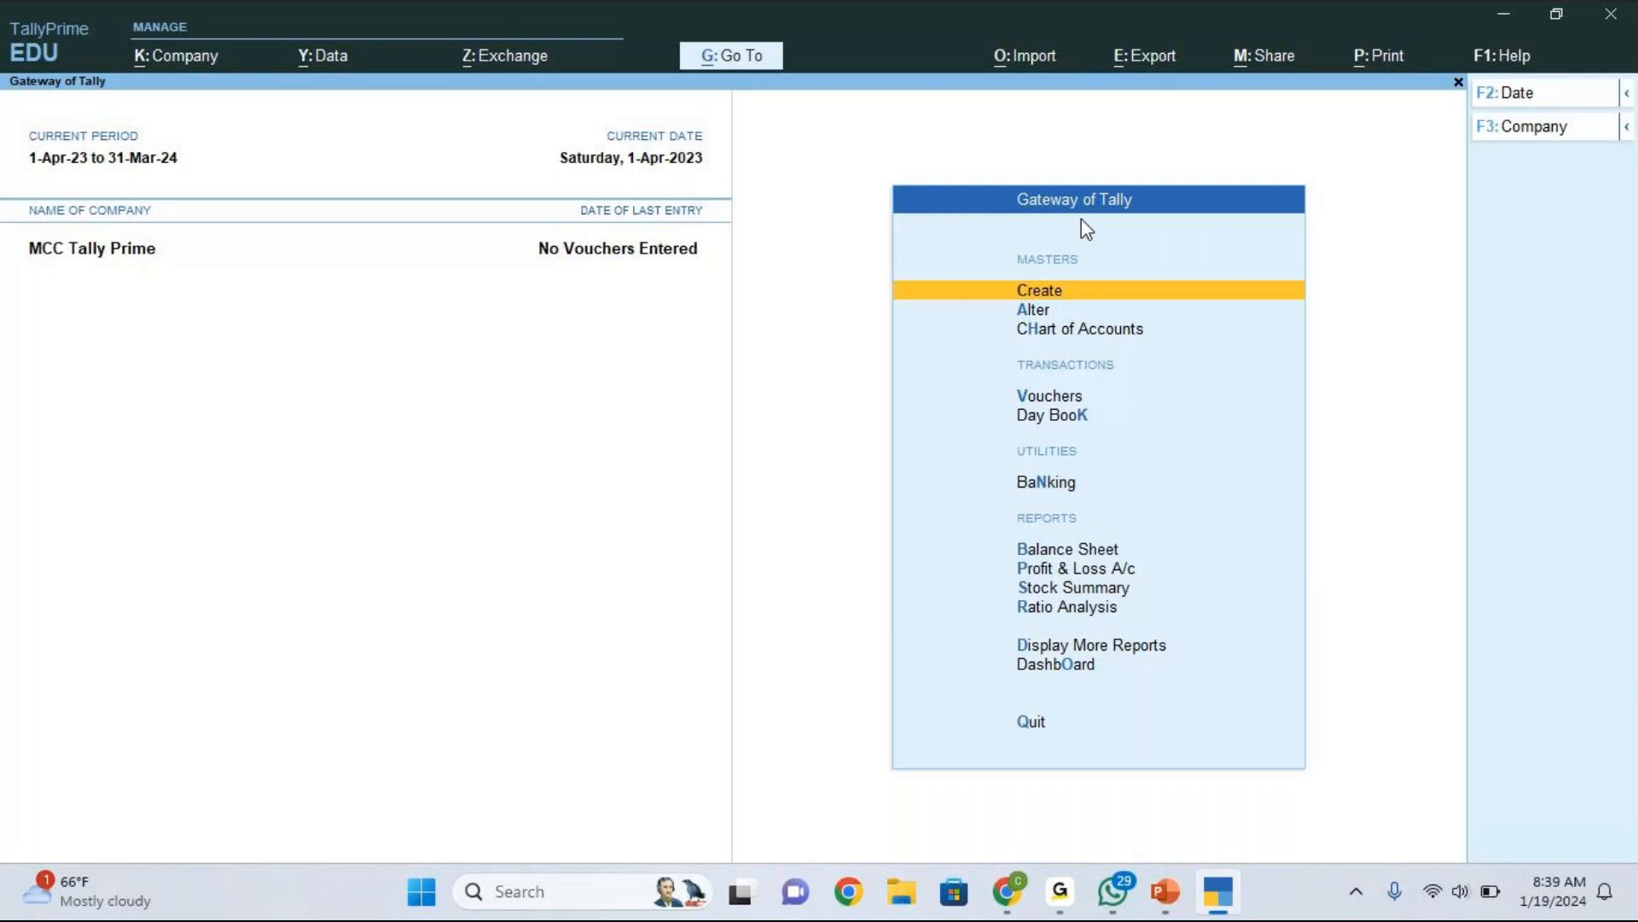
Step: Switch to the Bascis(1) presentation in PowerPoint and look through slides 8 to 11 on Tally and accounting
{"action": "mouse_move", "coordinate": [1182, 892]}
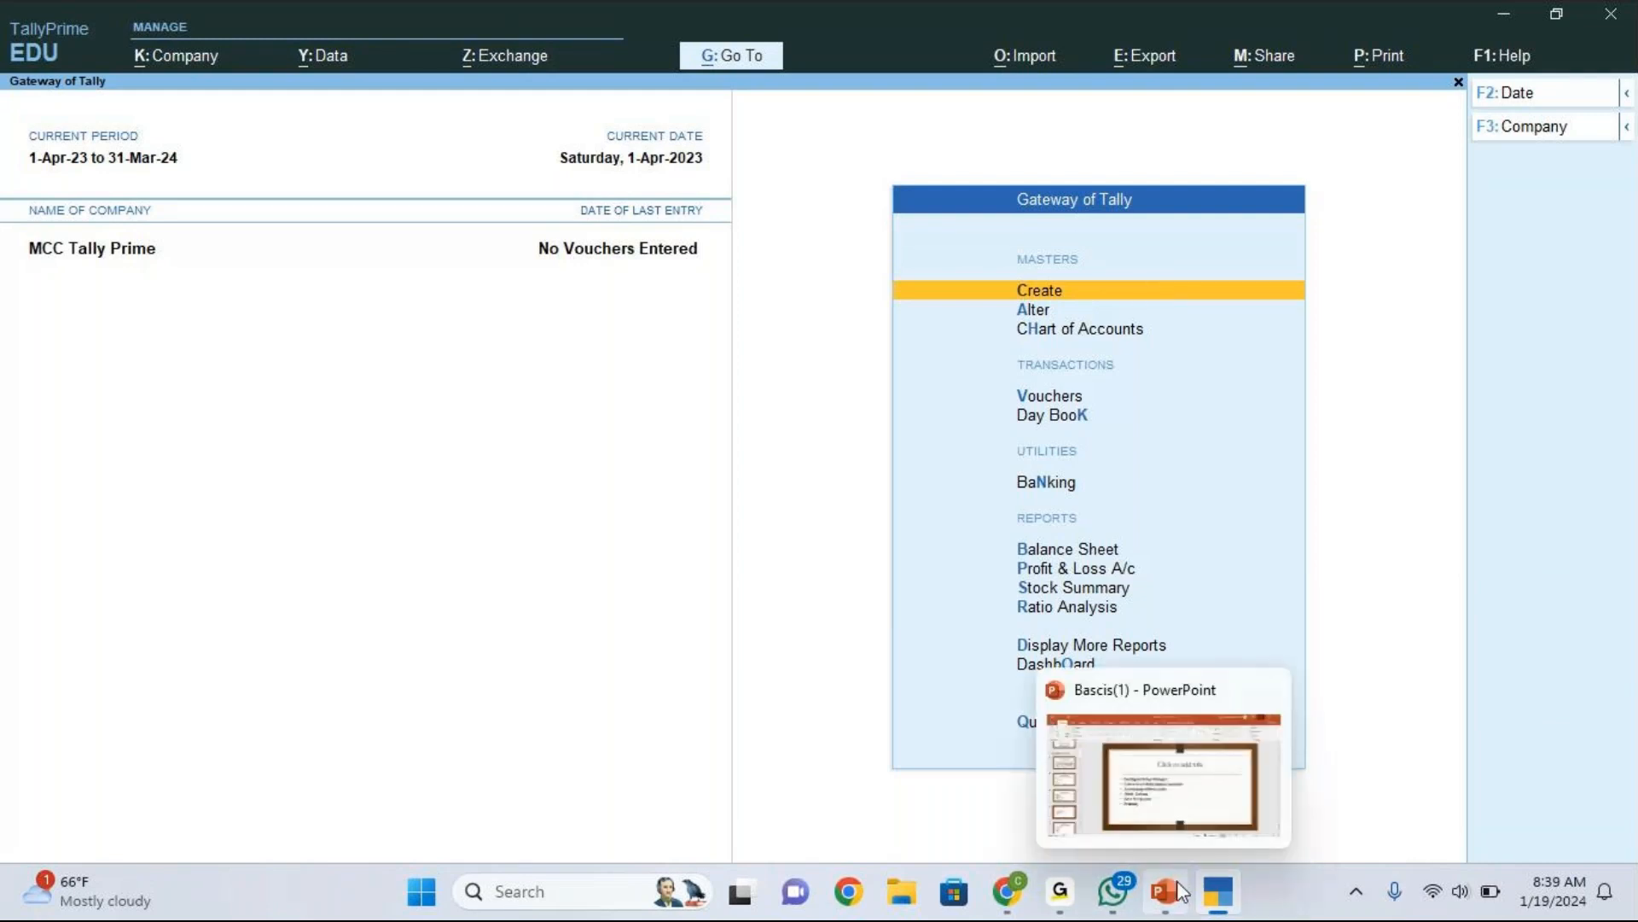
{"action": "left_click", "coordinate": [1180, 890]}
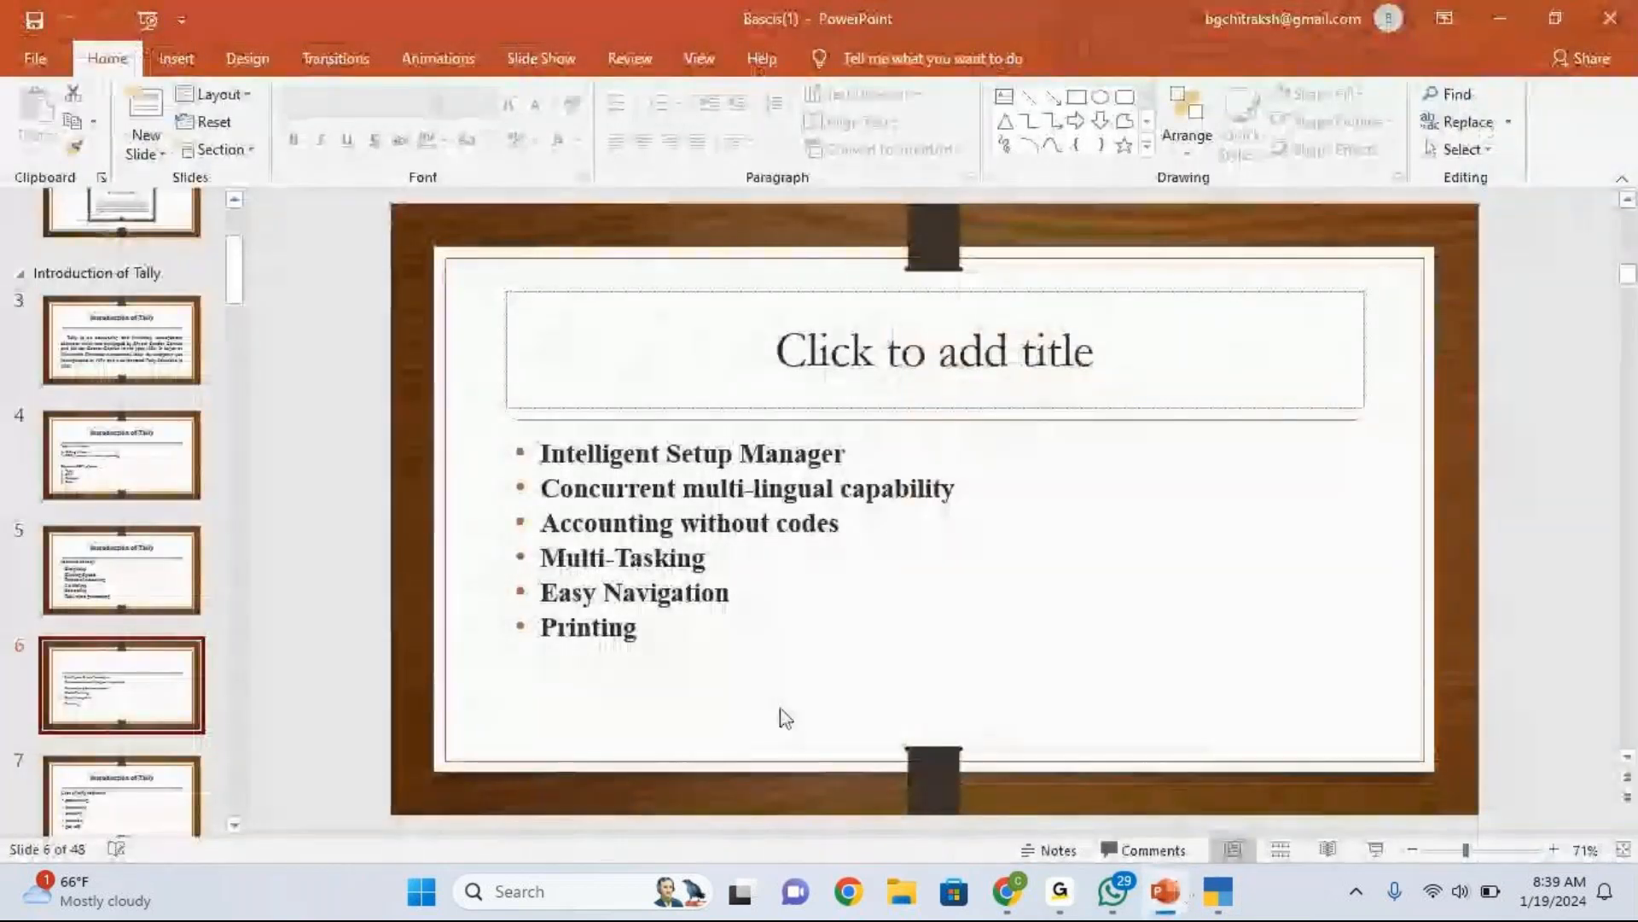
{"action": "scroll", "coordinate": [162, 679], "scroll_direction": "down", "scroll_amount": 3}
{"action": "left_click", "coordinate": [162, 678]}
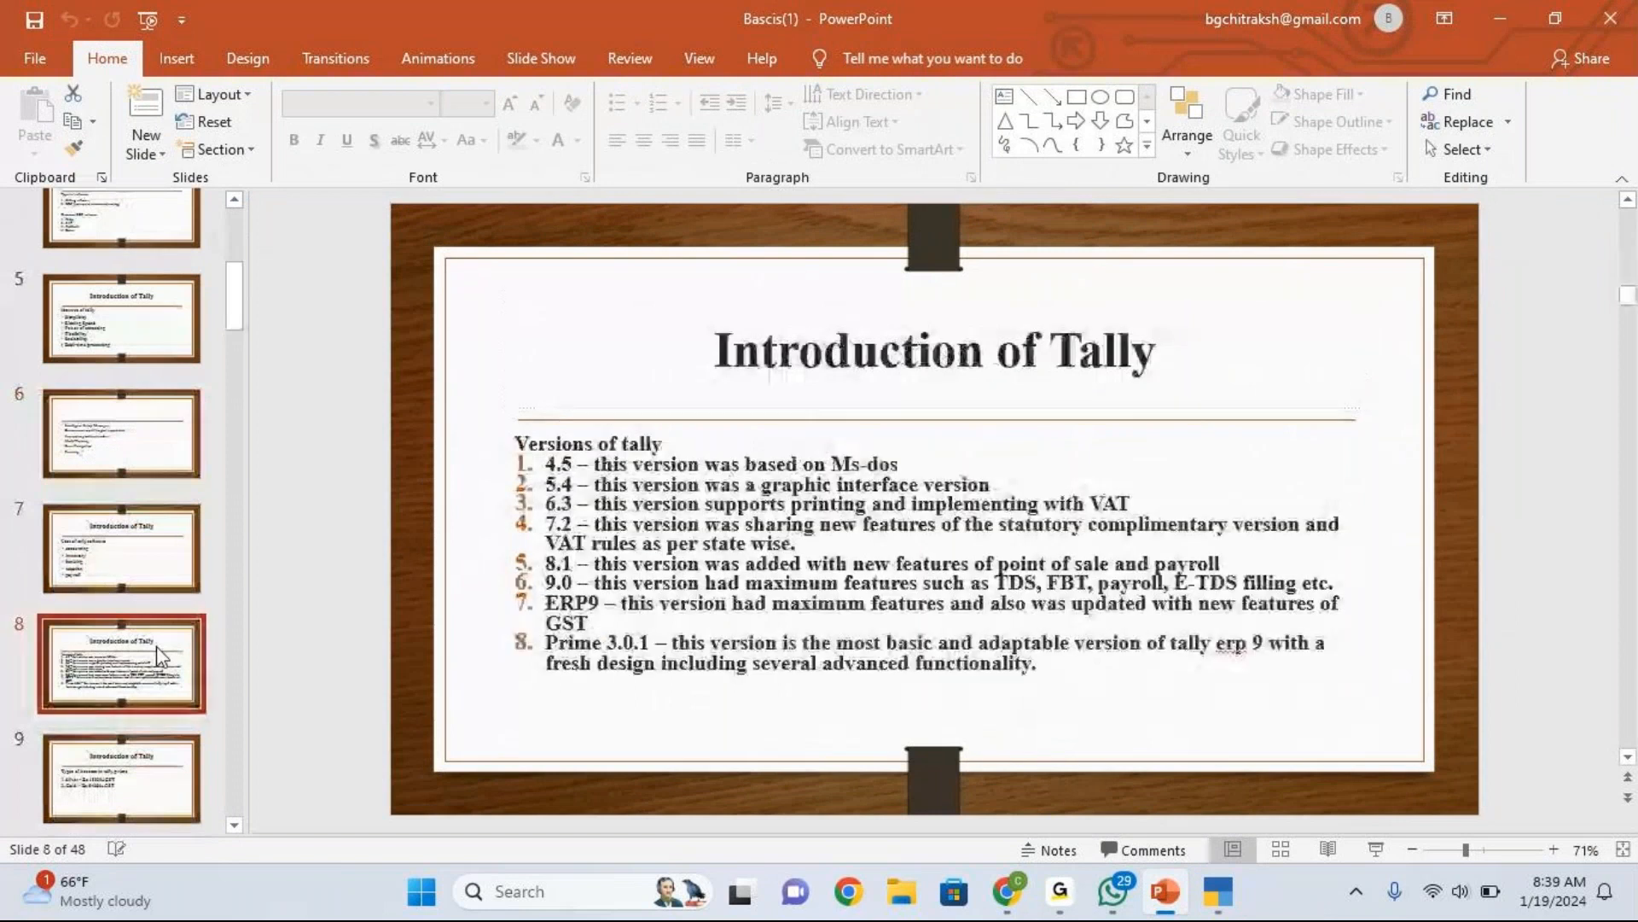
{"action": "left_click", "coordinate": [129, 781]}
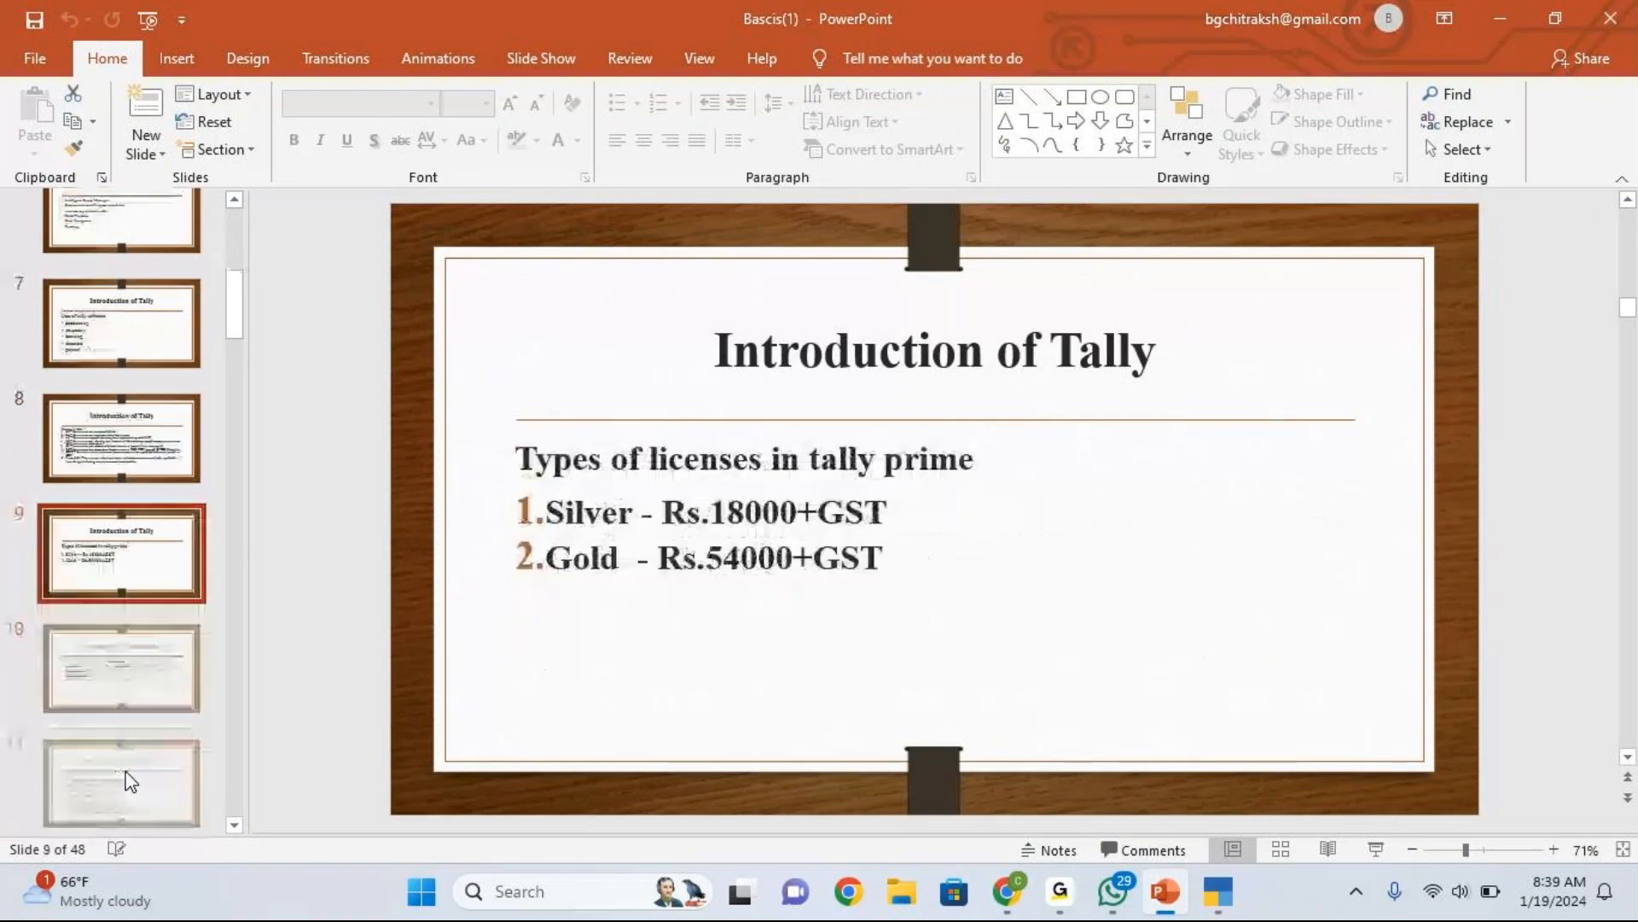
{"action": "scroll", "coordinate": [124, 665], "scroll_direction": "down", "scroll_amount": 3}
{"action": "left_click", "coordinate": [120, 566]}
{"action": "left_click", "coordinate": [130, 727]}
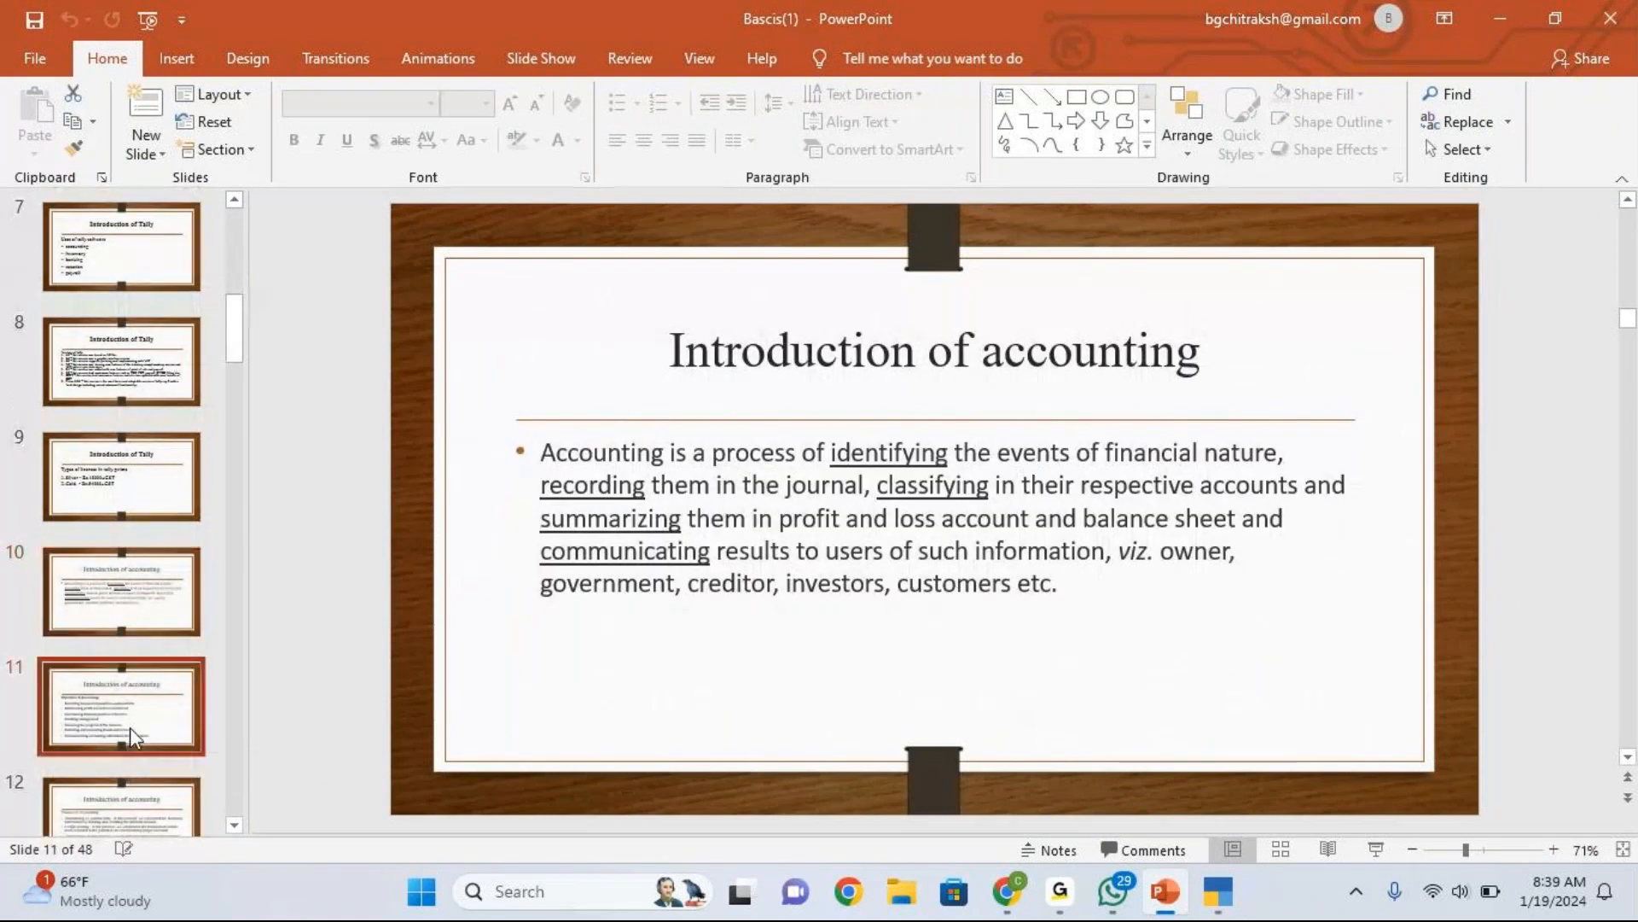
Step: Go back to the Introduction of Tally section and view slides 4 and 6
{"action": "scroll", "coordinate": [147, 491], "scroll_direction": "up", "scroll_amount": 4}
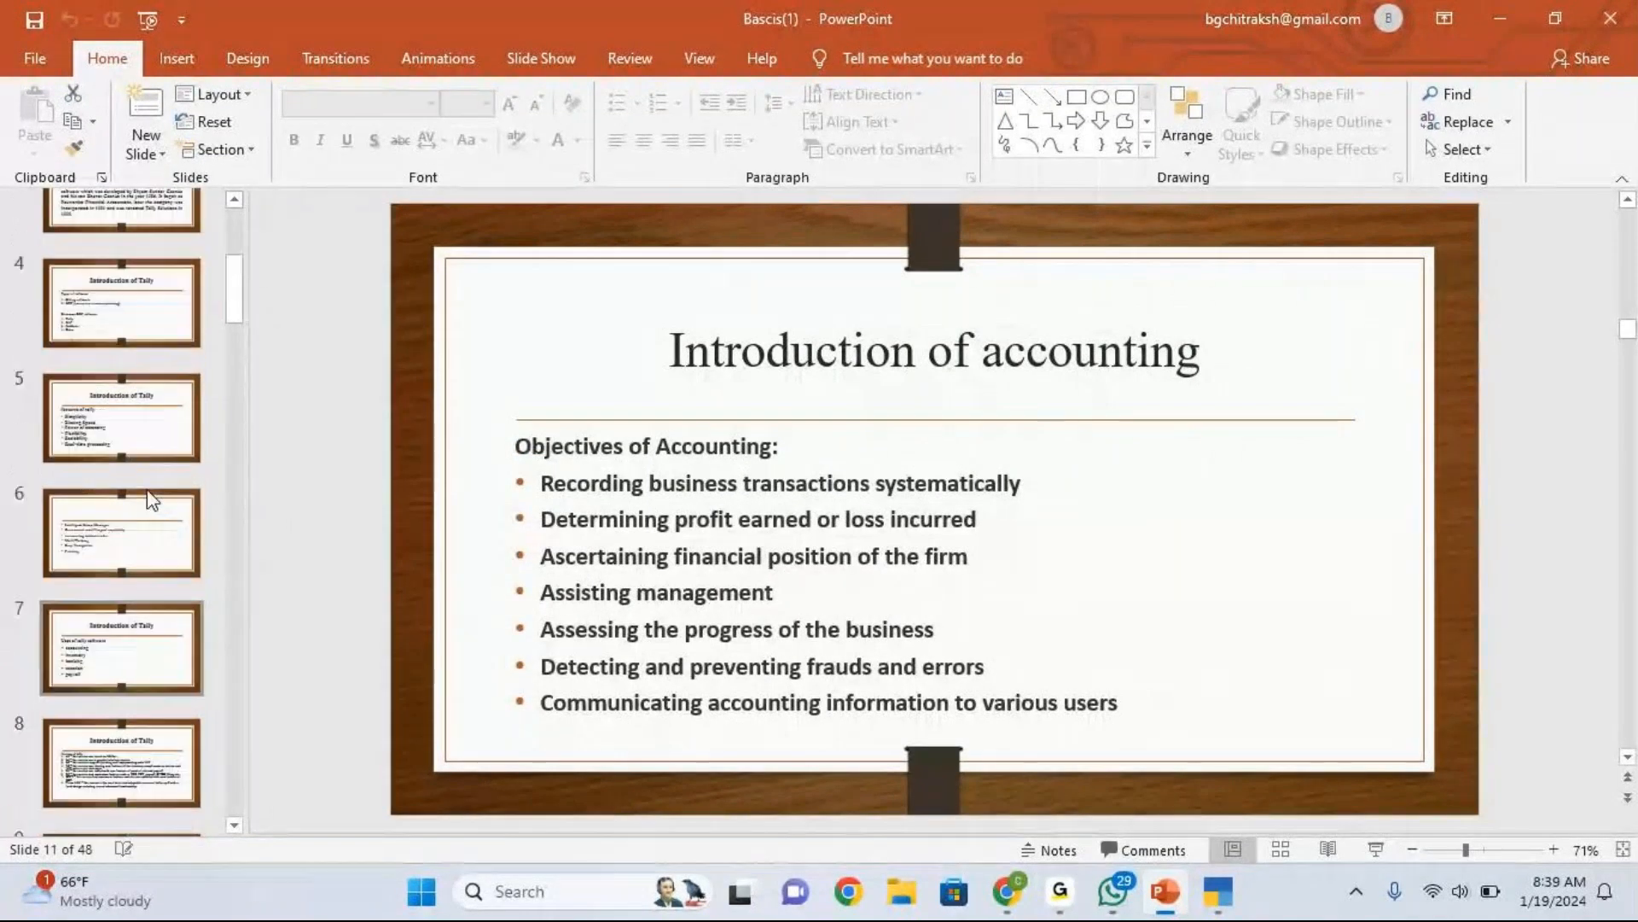
{"action": "left_click", "coordinate": [125, 345]}
{"action": "left_click", "coordinate": [124, 382]}
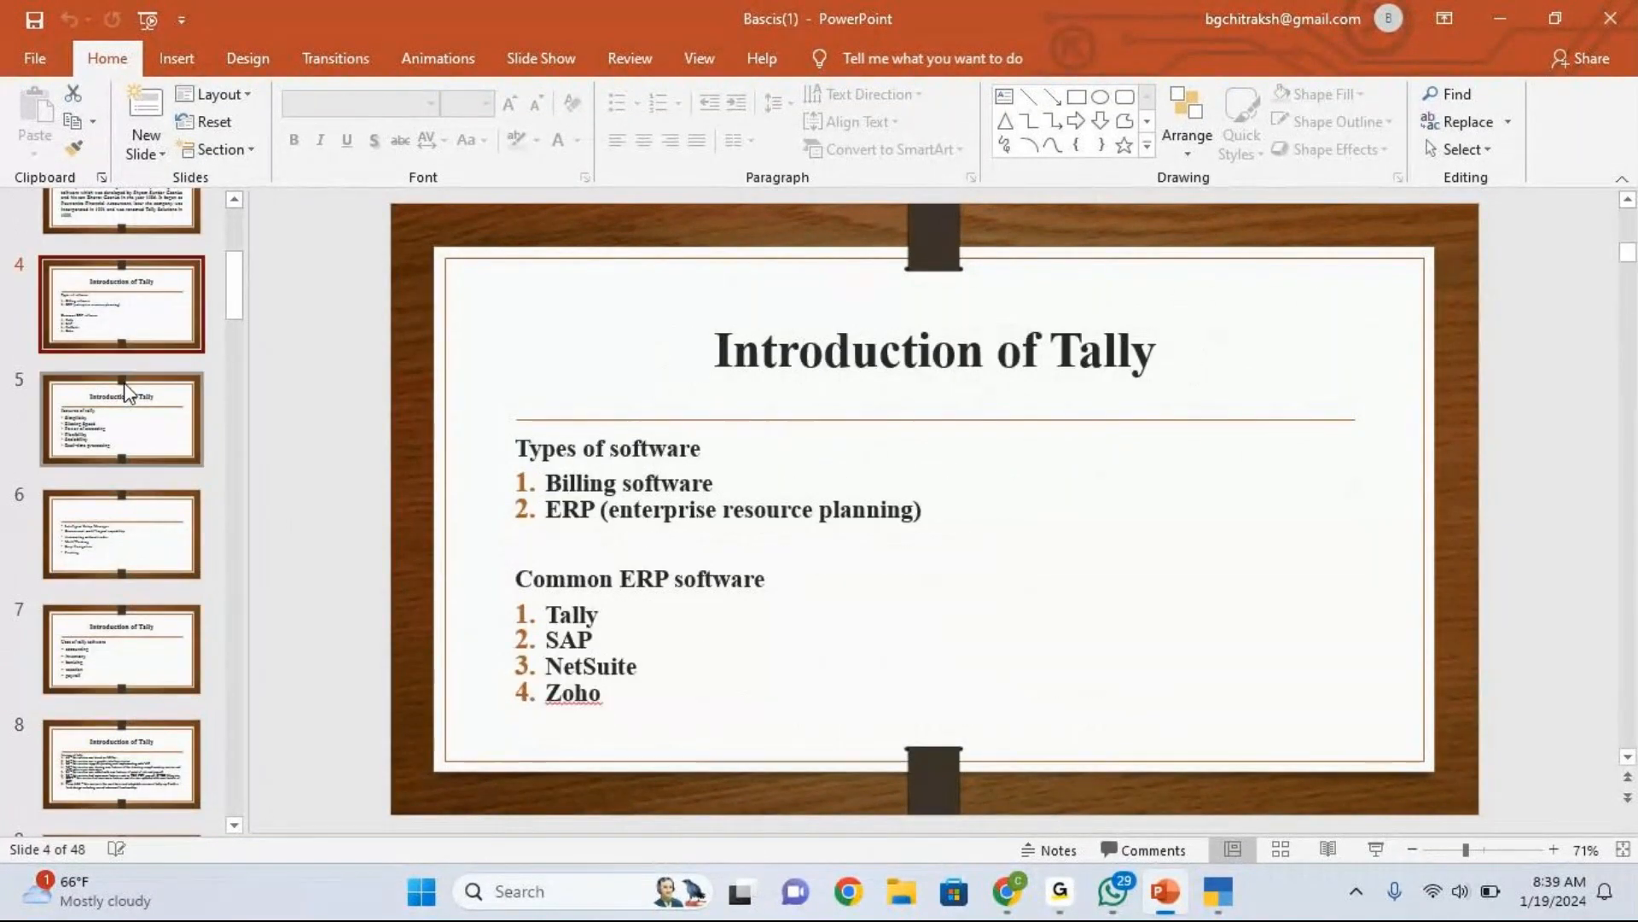
{"action": "left_click", "coordinate": [130, 549]}
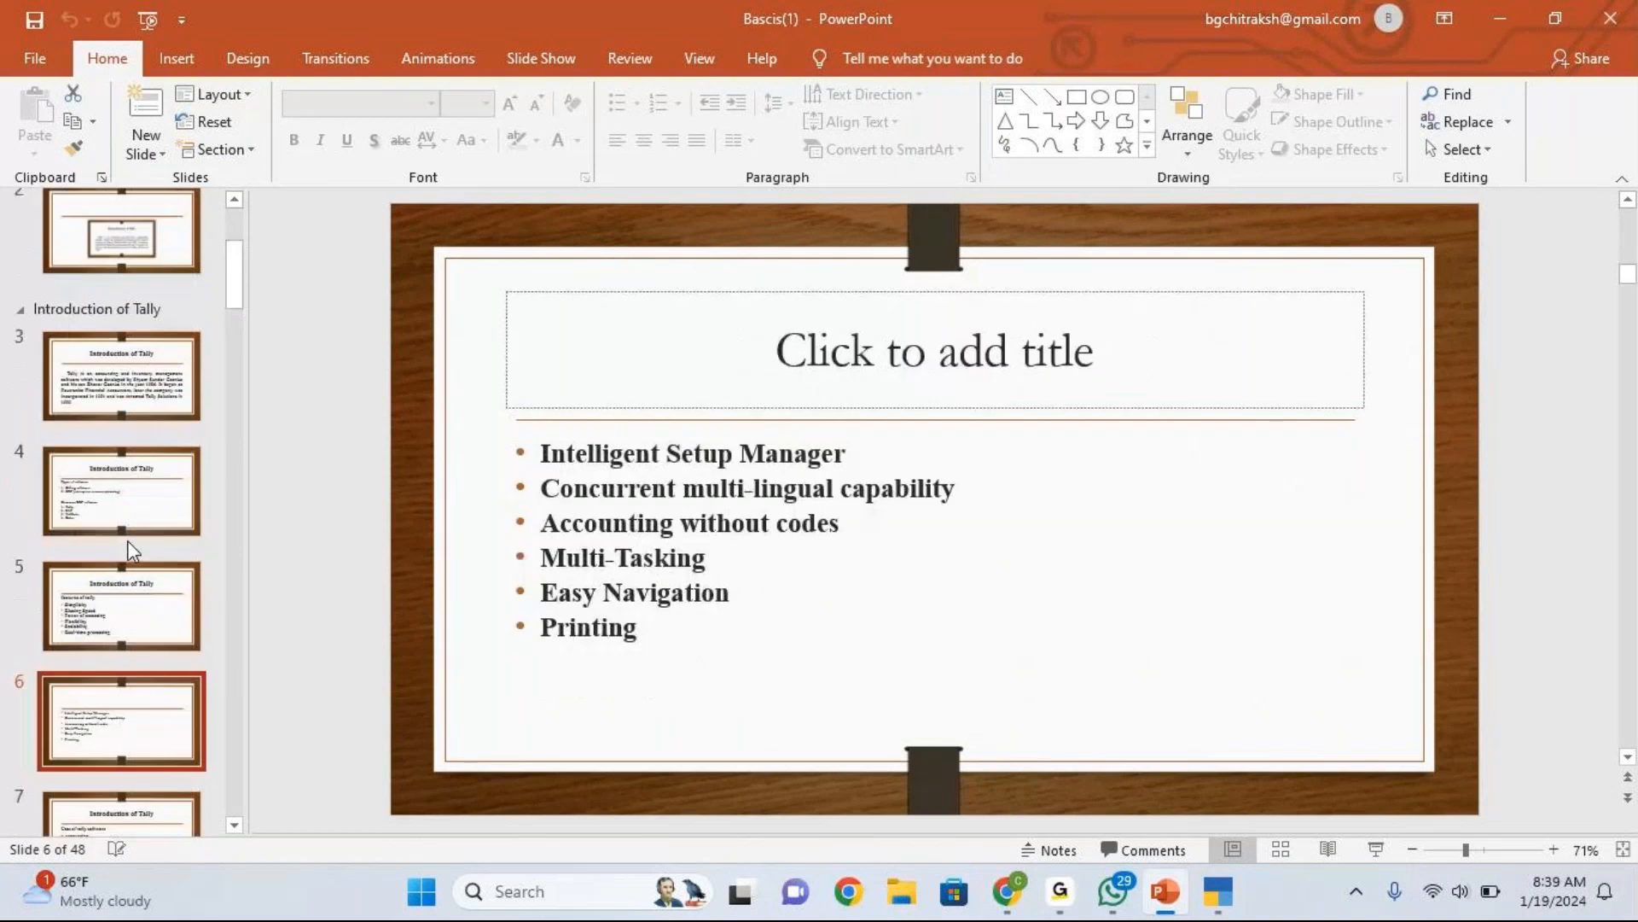
Step: Find slides 26 and 27, which explain the options present in Gateway of Tally
{"action": "scroll", "coordinate": [128, 547], "scroll_direction": "down", "scroll_amount": 5}
{"action": "scroll", "coordinate": [129, 549], "scroll_direction": "down", "scroll_amount": 15}
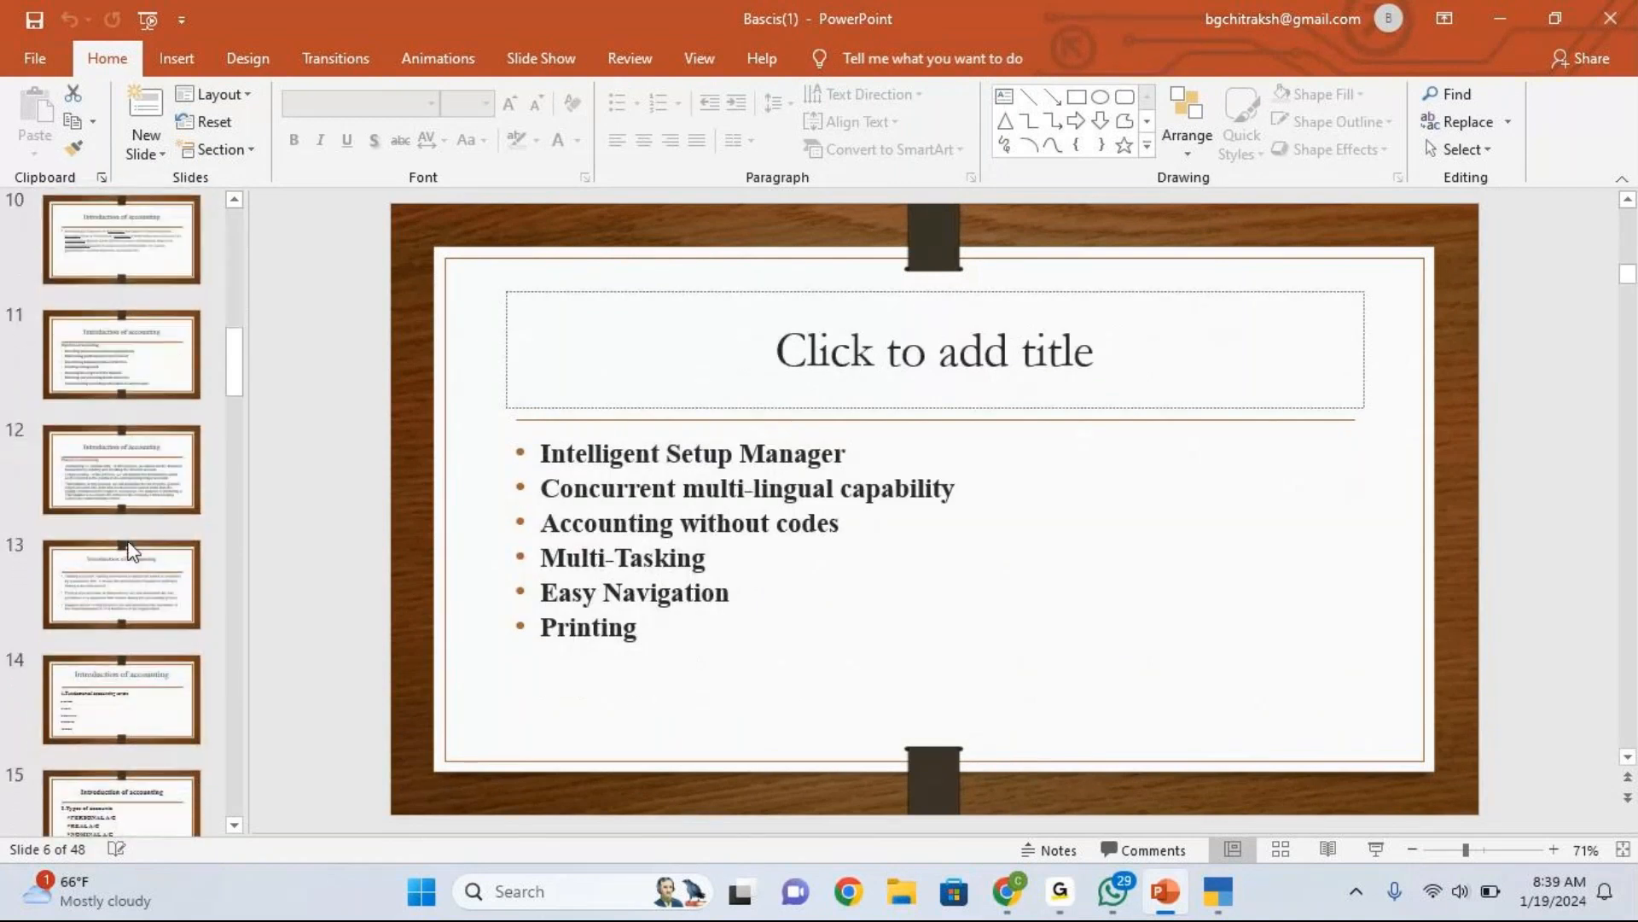
{"action": "left_click", "coordinate": [132, 550]}
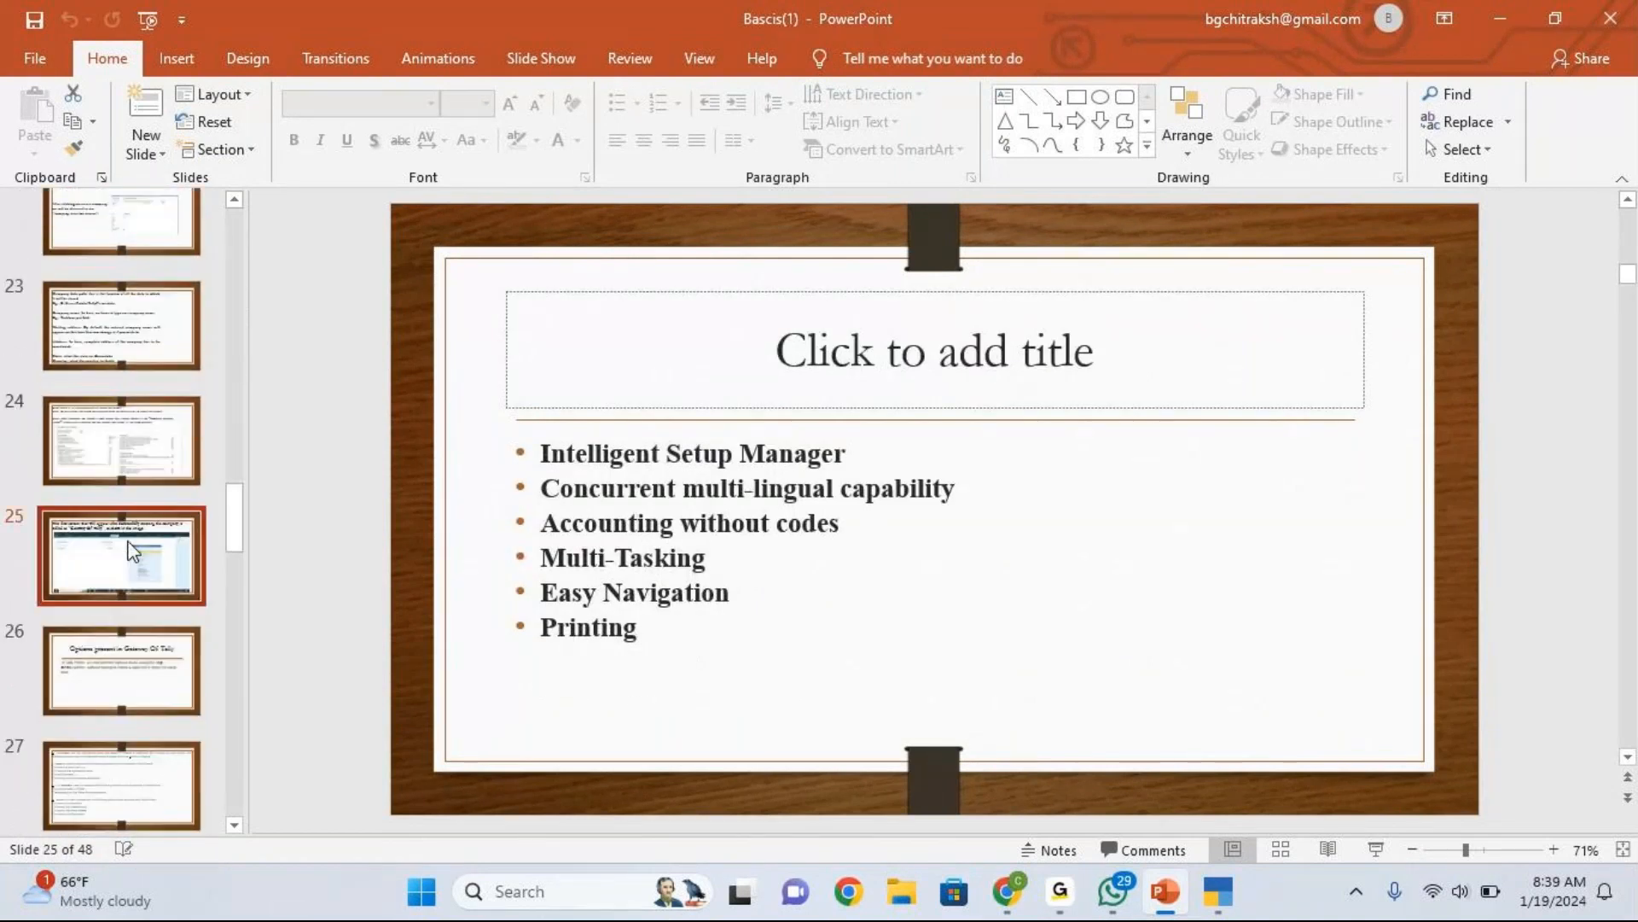
{"action": "left_click", "coordinate": [153, 658]}
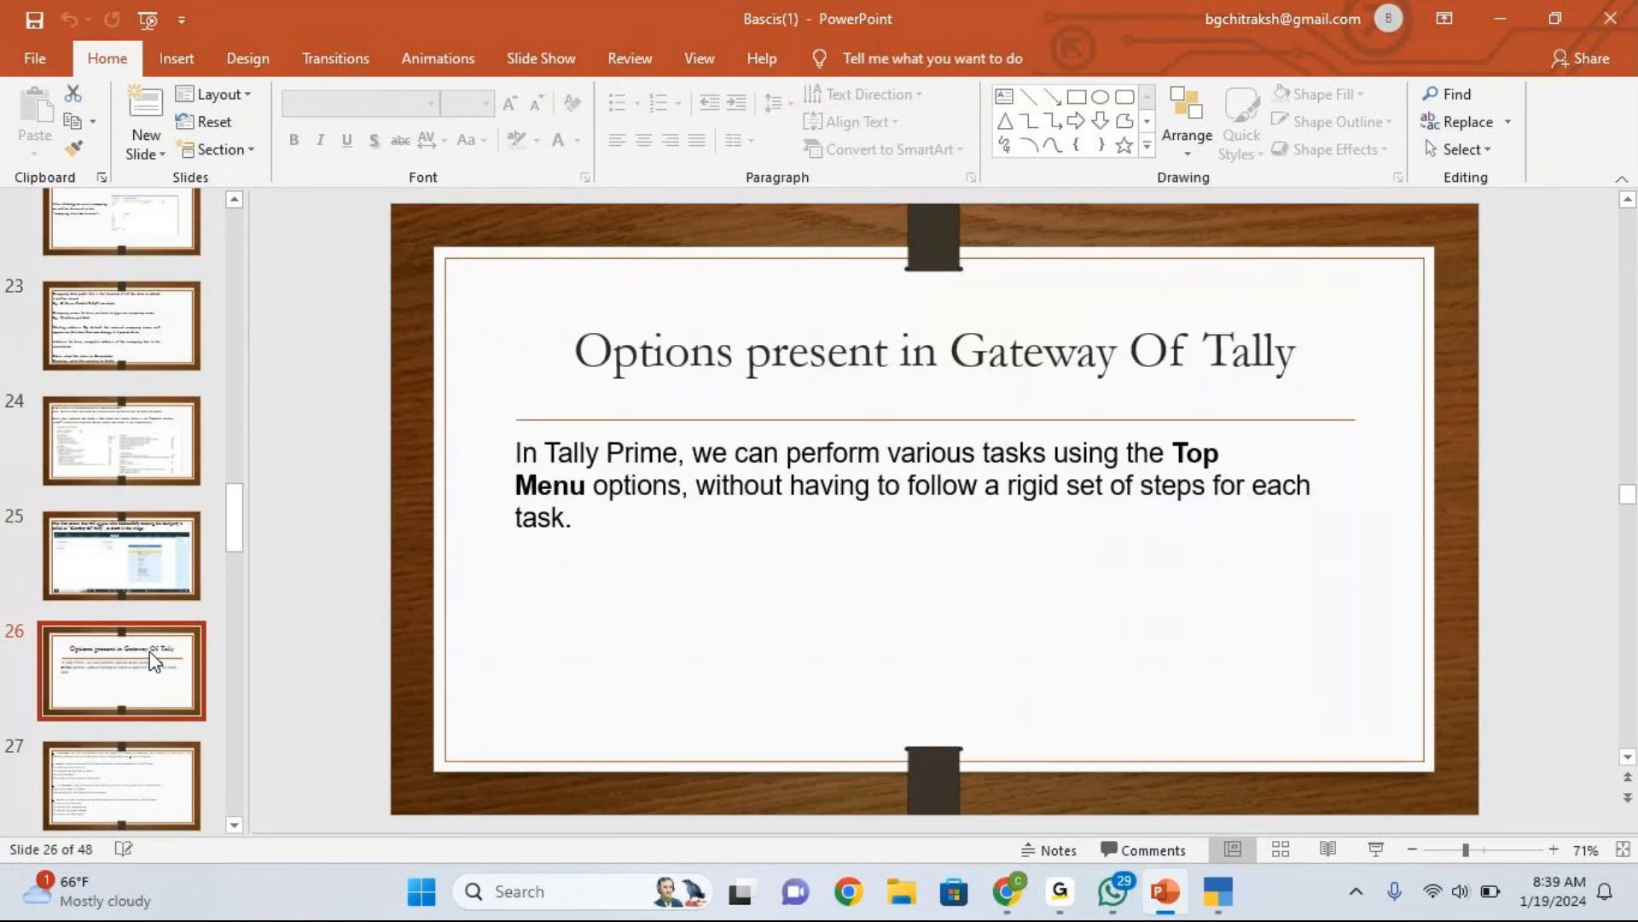
{"action": "scroll", "coordinate": [151, 652], "scroll_direction": "down", "scroll_amount": 2}
{"action": "left_click", "coordinate": [139, 557]}
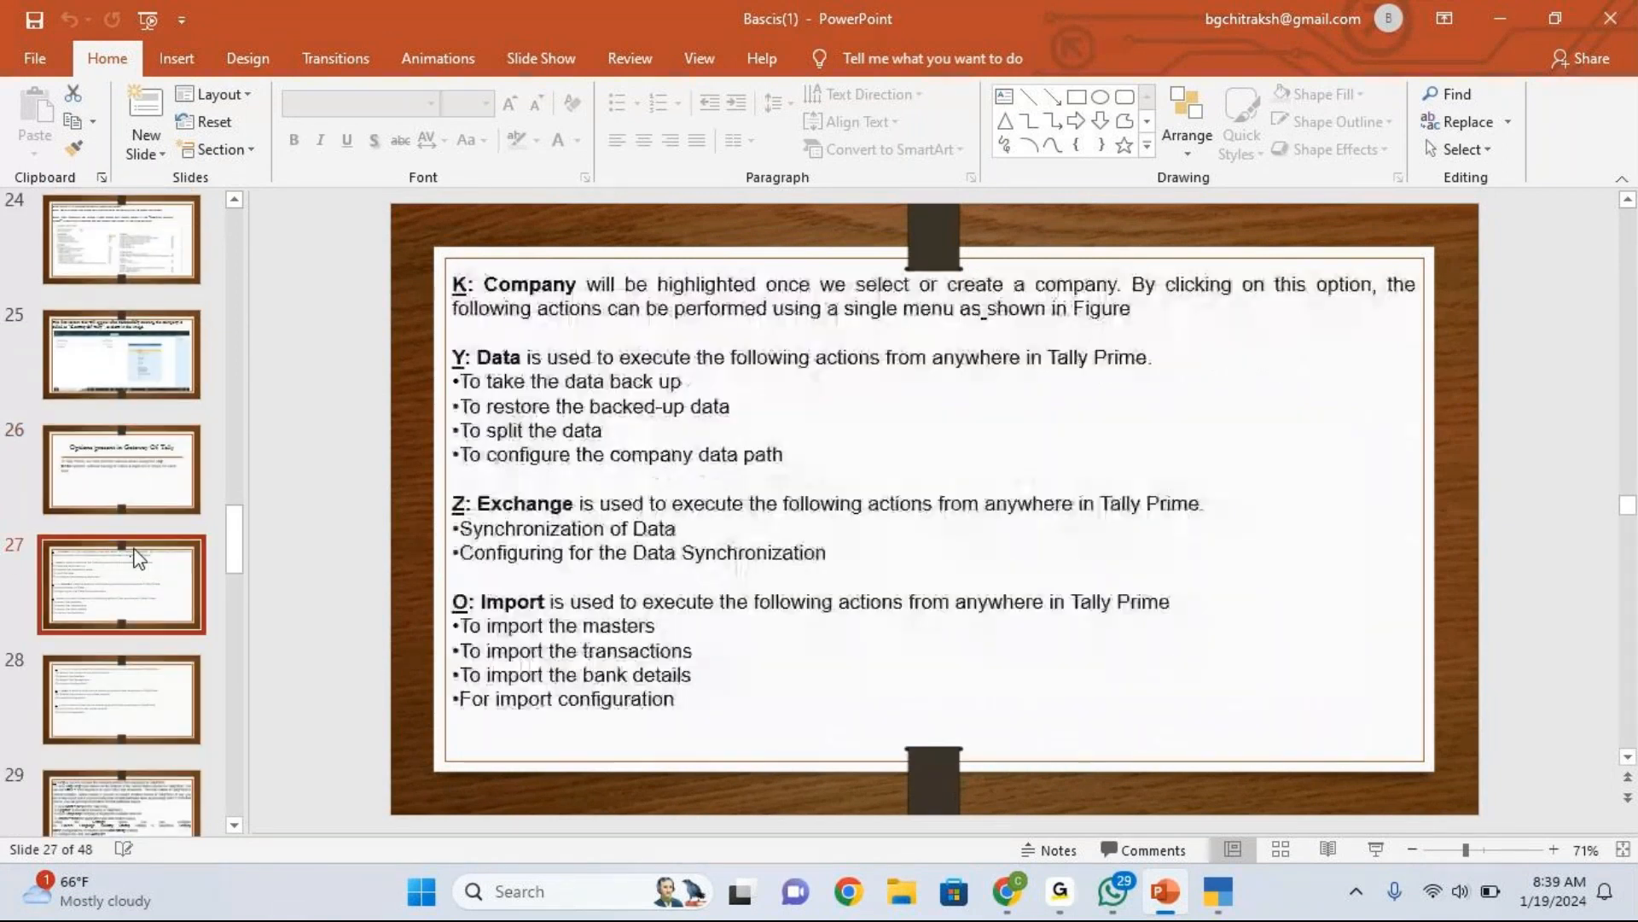
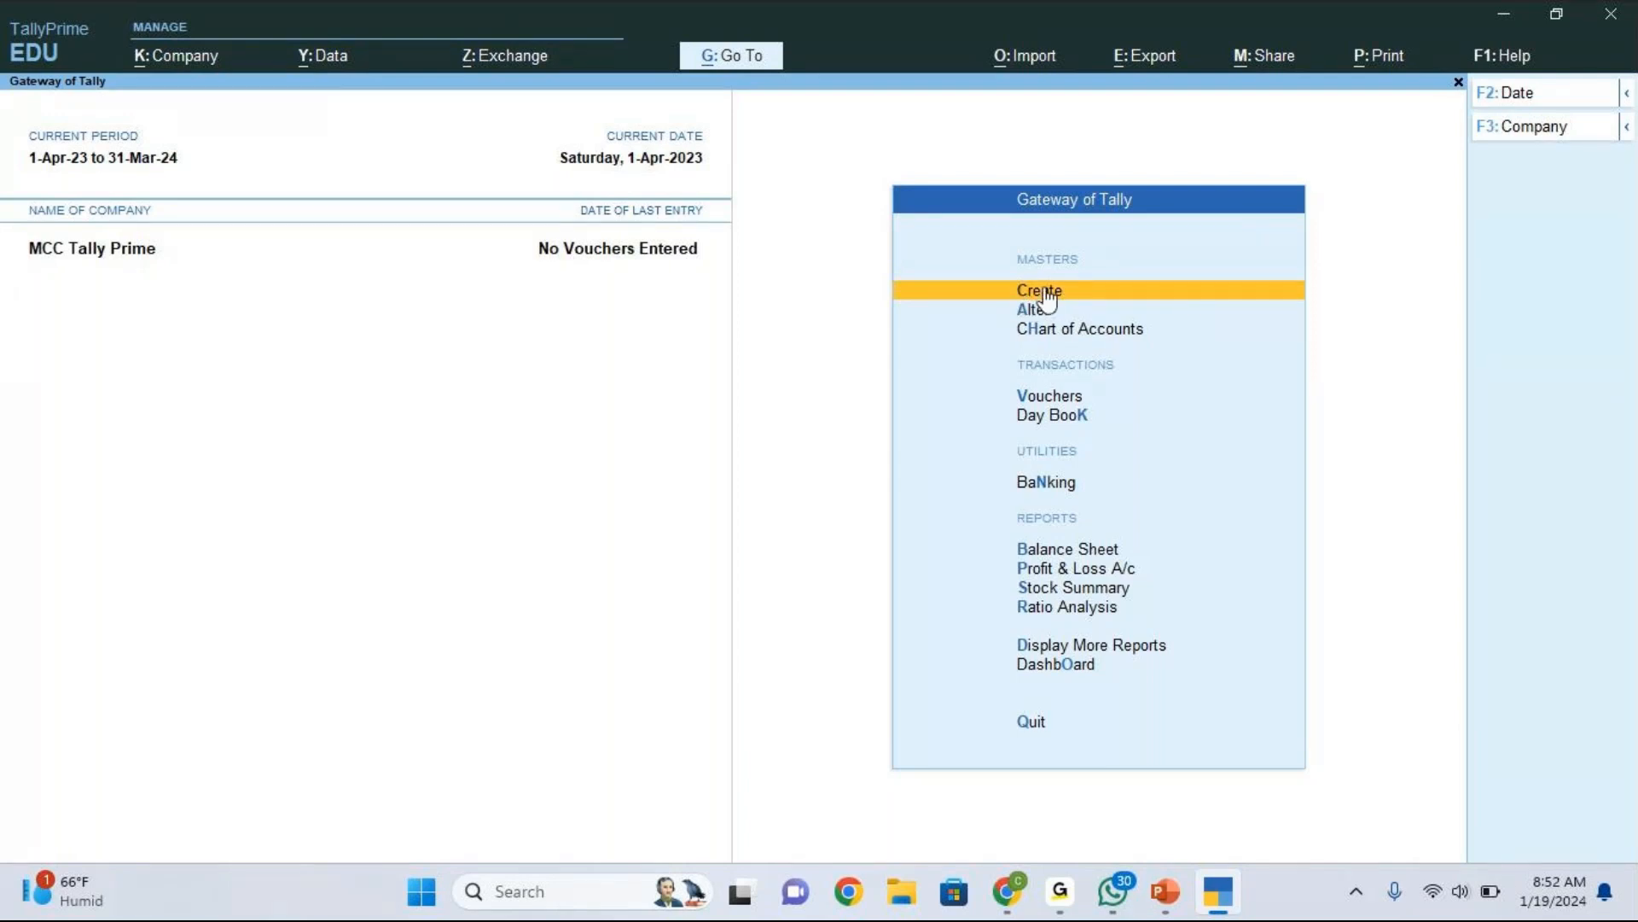
Step: Start a new ledger from the accounting masters in TallyPrime and name it Capital A/c, leaving the alias empty
{"action": "left_click", "coordinate": [1047, 296]}
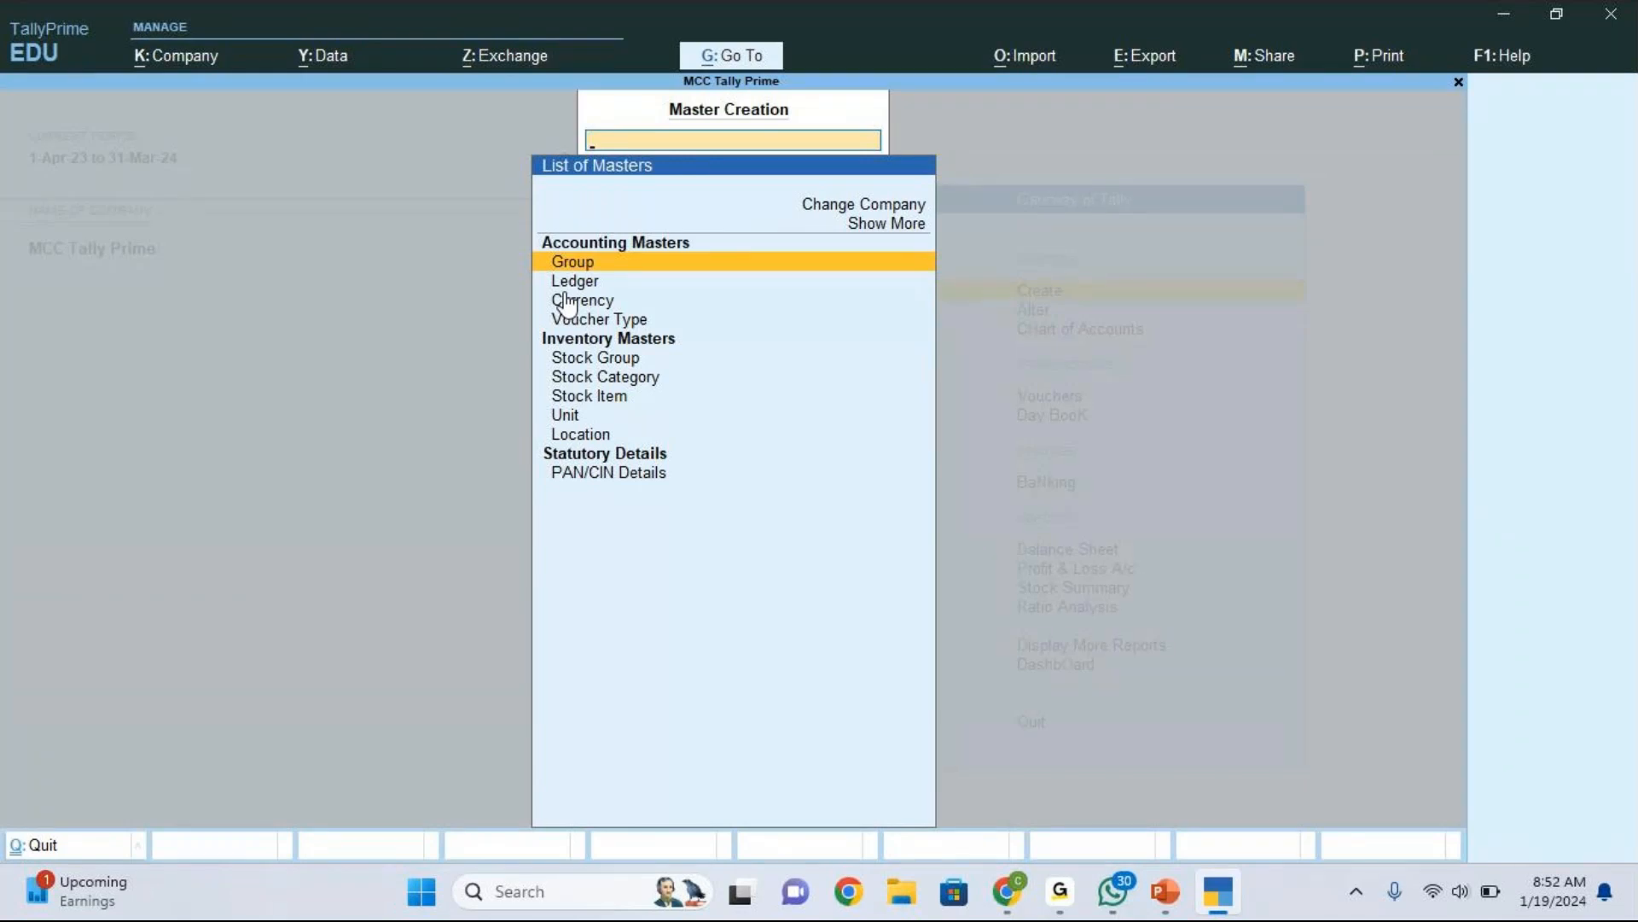
{"action": "key", "text": "Down"}
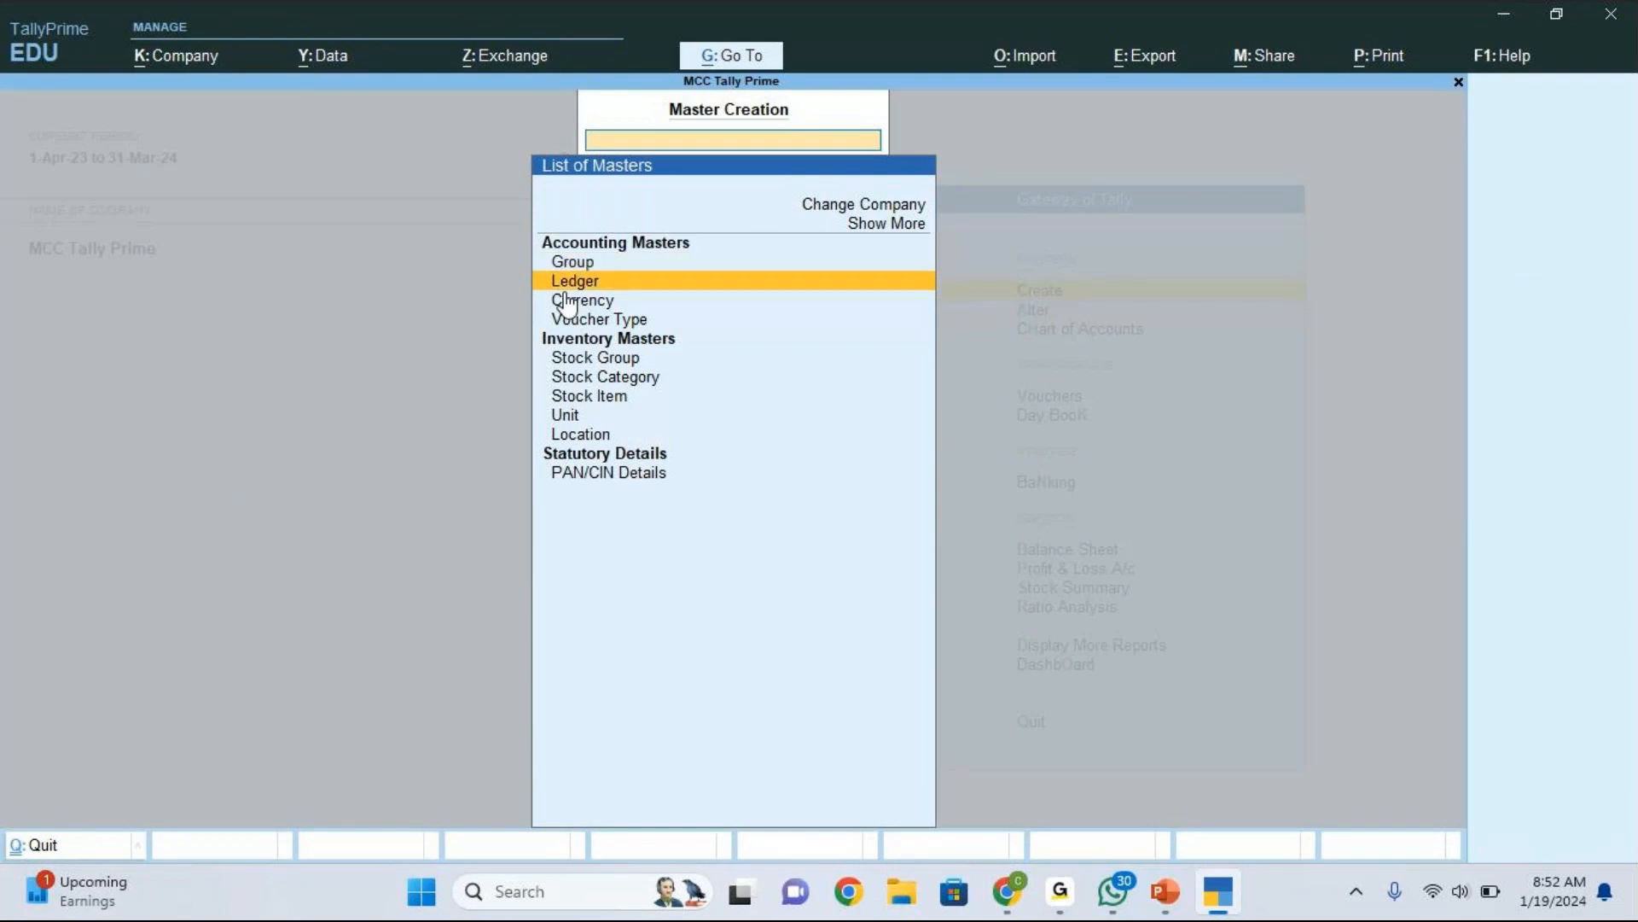
{"action": "key", "text": "Return"}
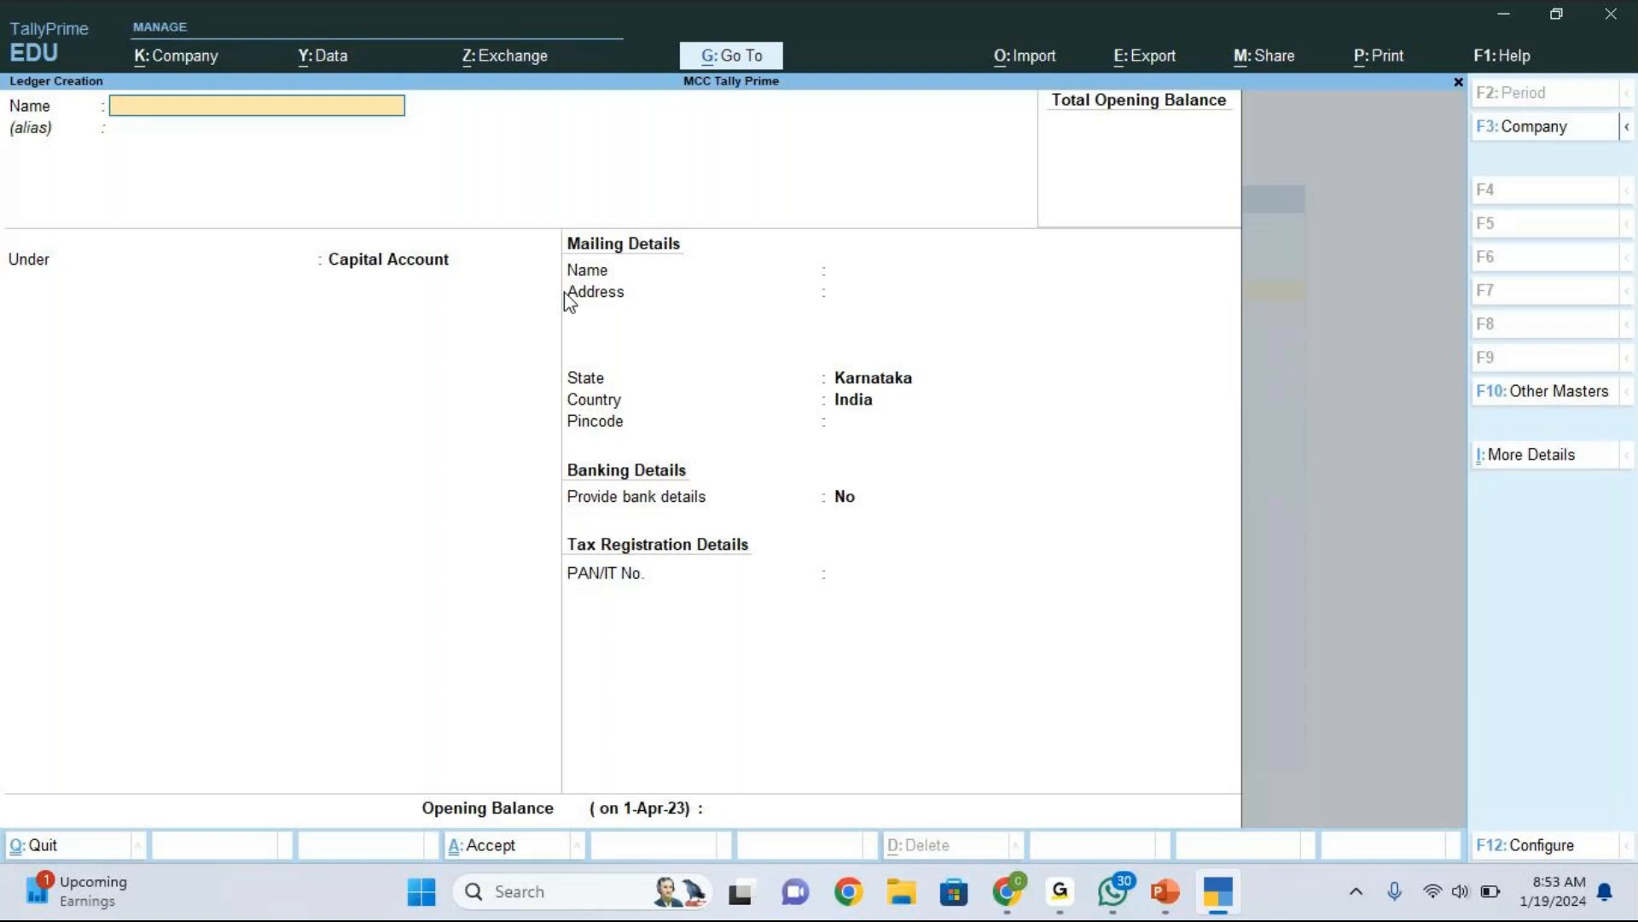
{"action": "left_click", "coordinate": [755, 150]}
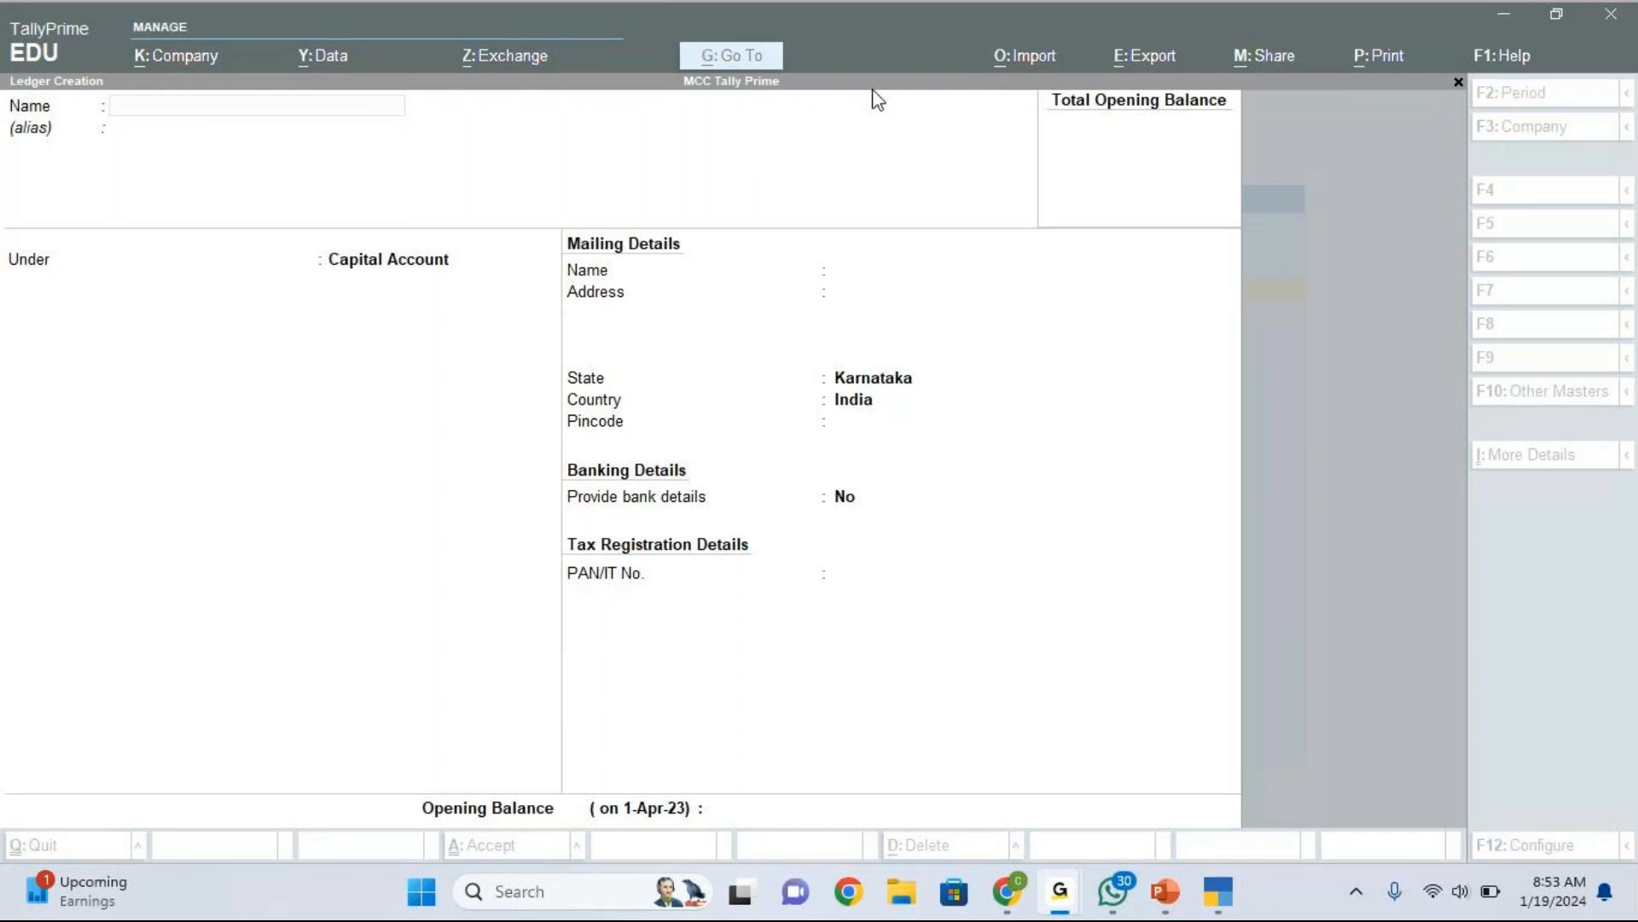
{"action": "left_click", "coordinate": [206, 107]}
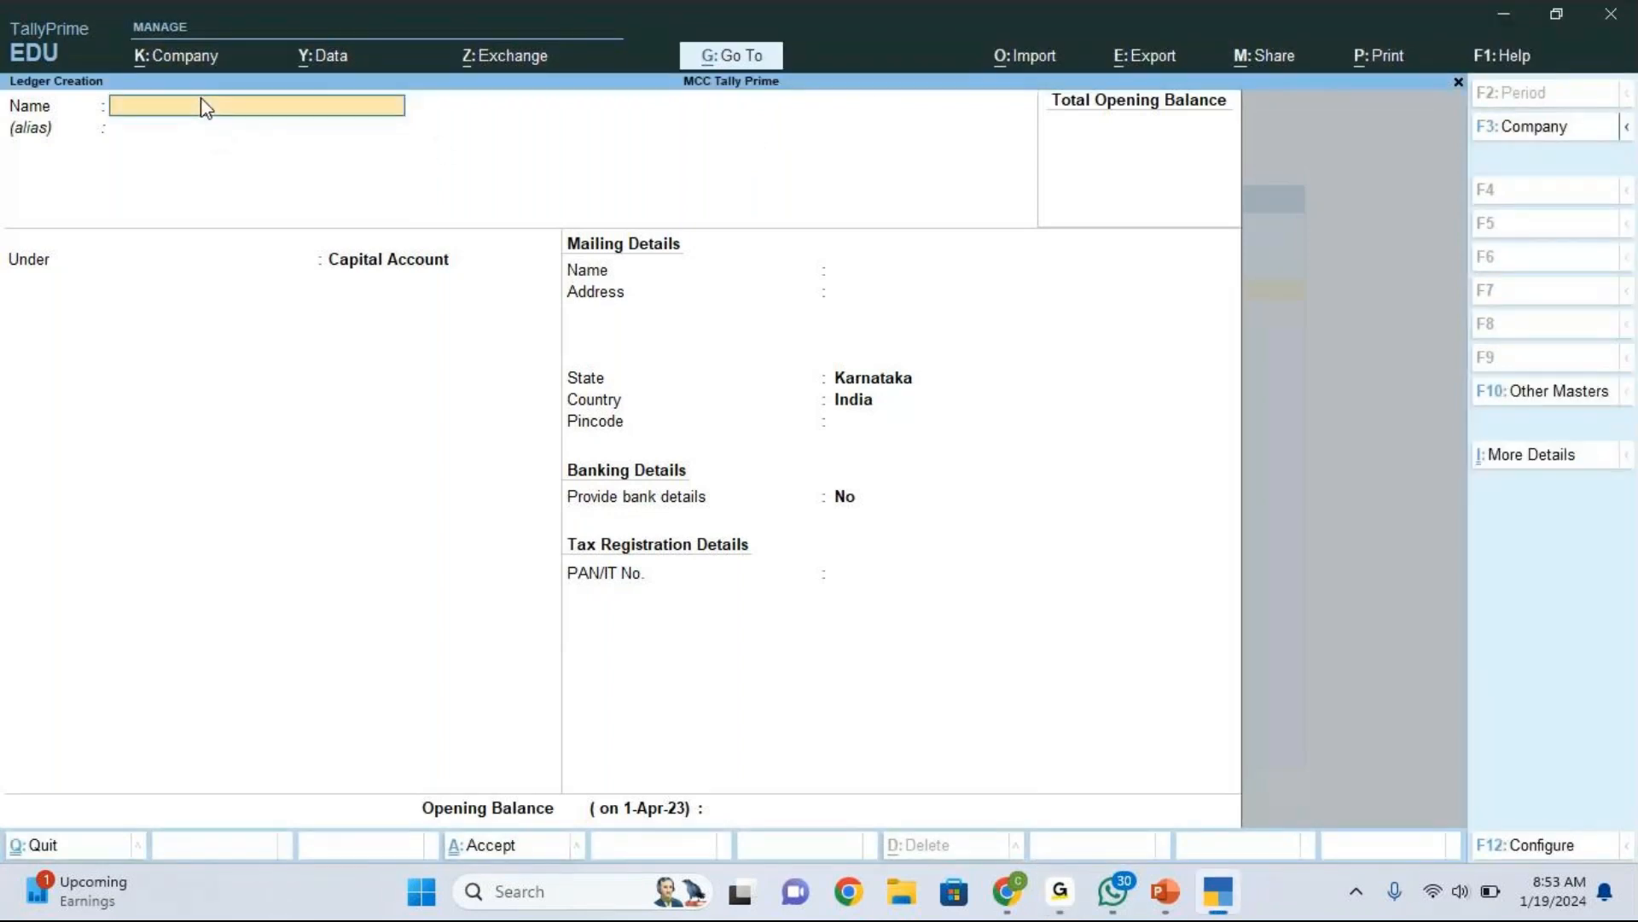
{"action": "type", "text": "Capital a/"}
{"action": "key", "text": "BackSpace"}
{"action": "key", "text": "BackSpace"}
{"action": "type", "text": "A/c"}
{"action": "key", "text": "Return"}
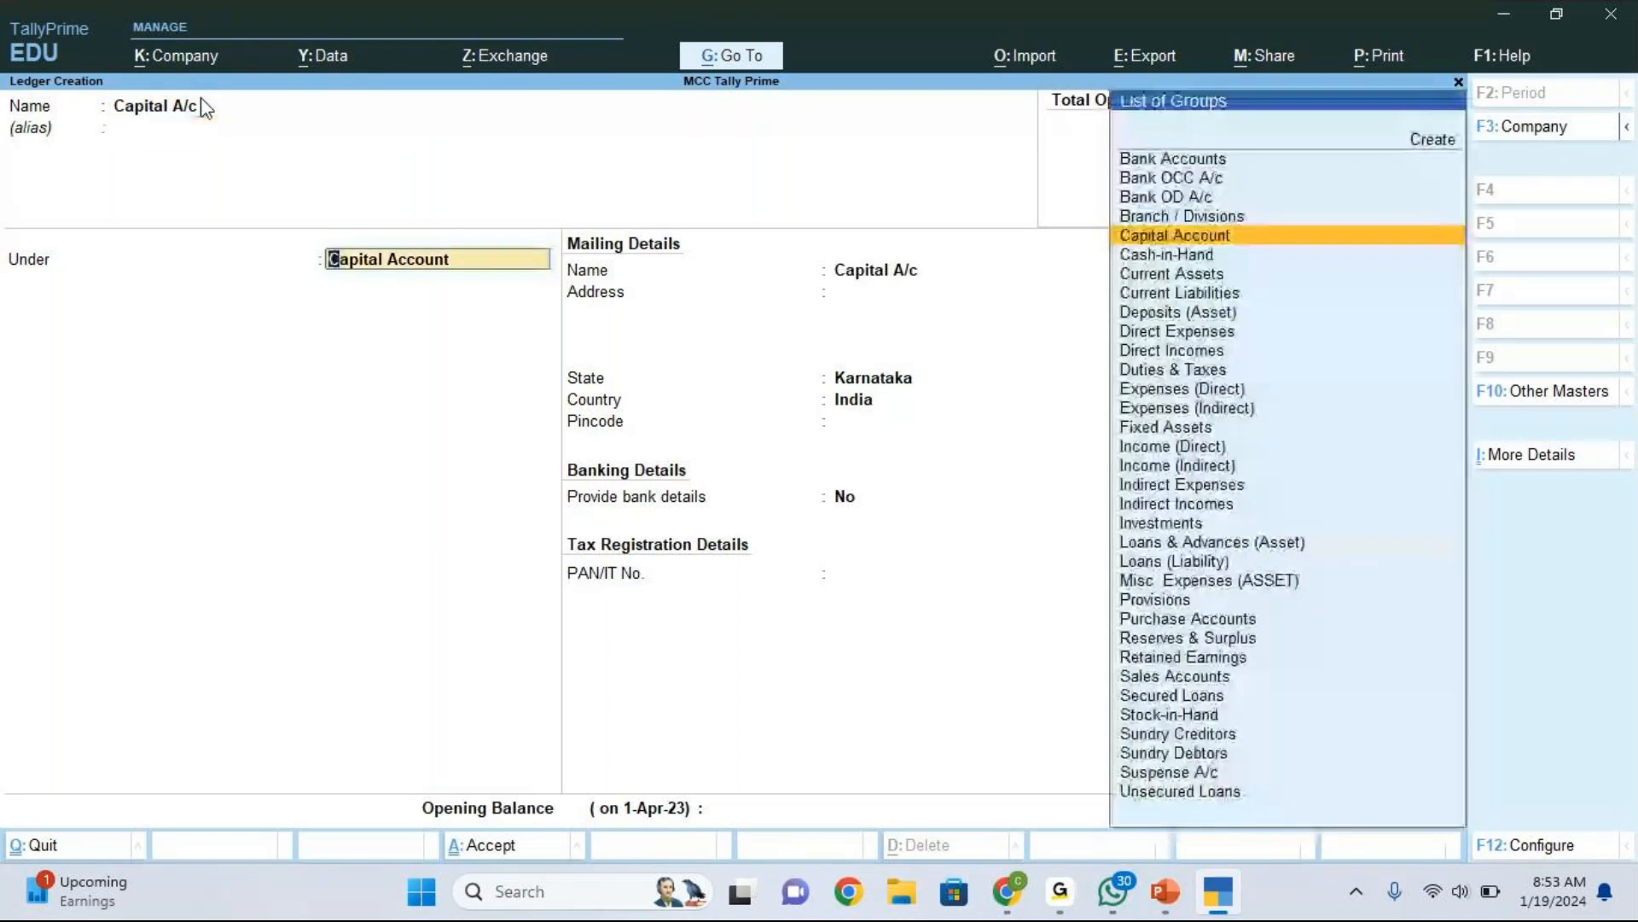
{"action": "left_click", "coordinate": [1062, 99]}
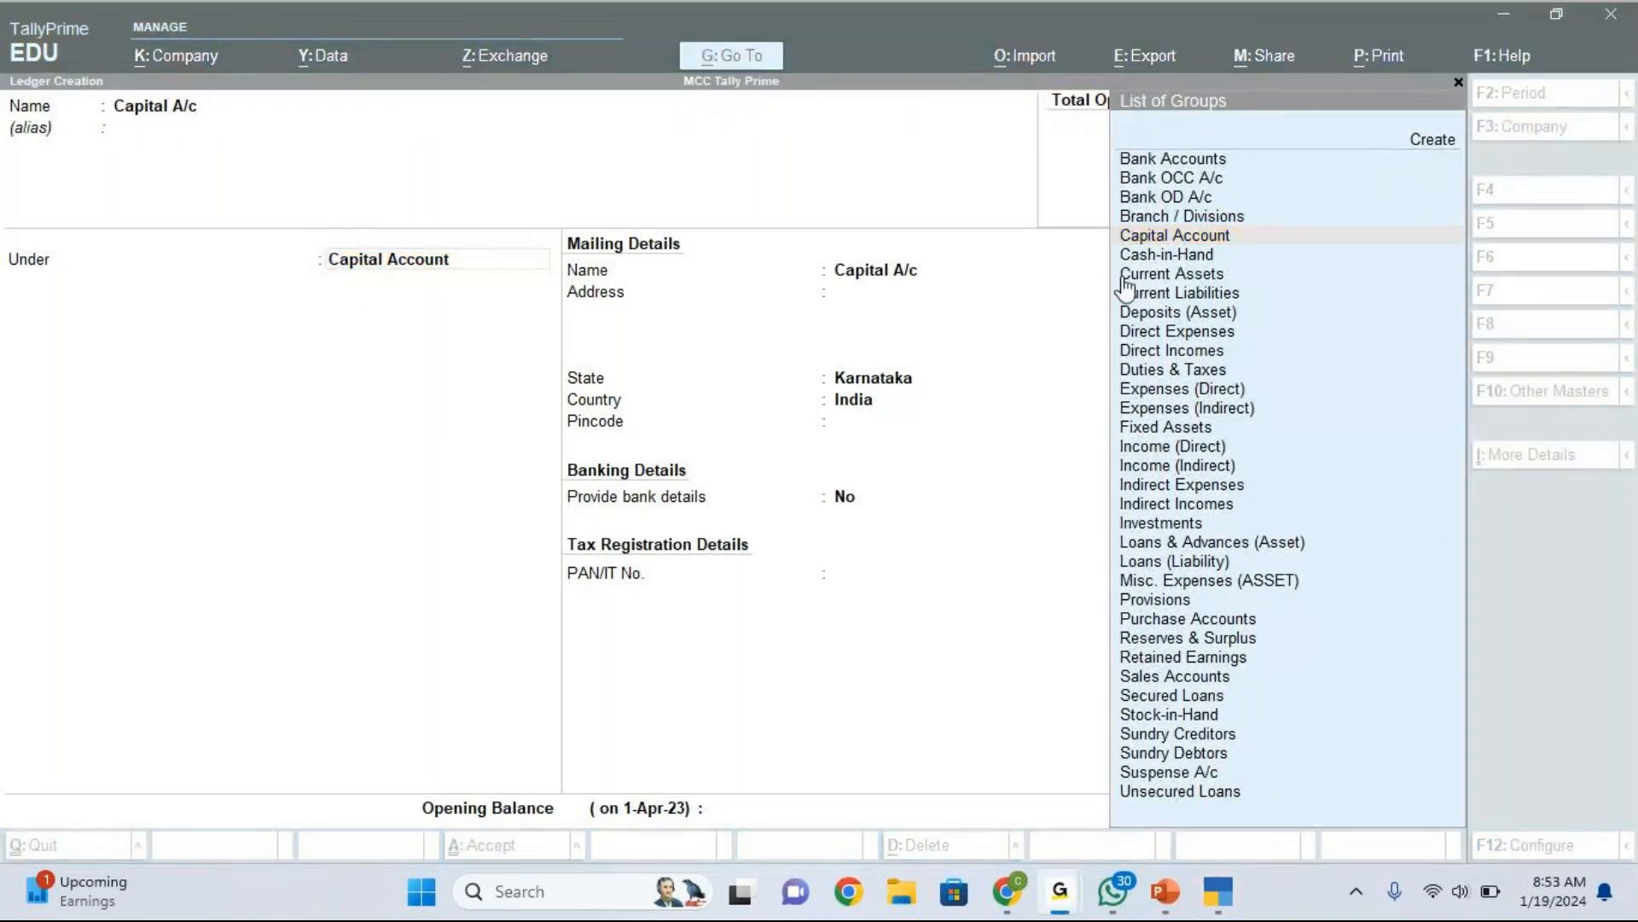
Step: Look through the list of groups and place the Capital A/c ledger under Capital Account
{"action": "left_click", "coordinate": [1200, 335]}
{"action": "key", "text": "Up"}
{"action": "key", "text": "Up"}
{"action": "key", "text": "Up"}
{"action": "key", "text": "Up"}
{"action": "key", "text": "Up"}
{"action": "key", "text": "Up"}
{"action": "key", "text": "Up"}
{"action": "key", "text": "Up"}
{"action": "key", "text": "Up"}
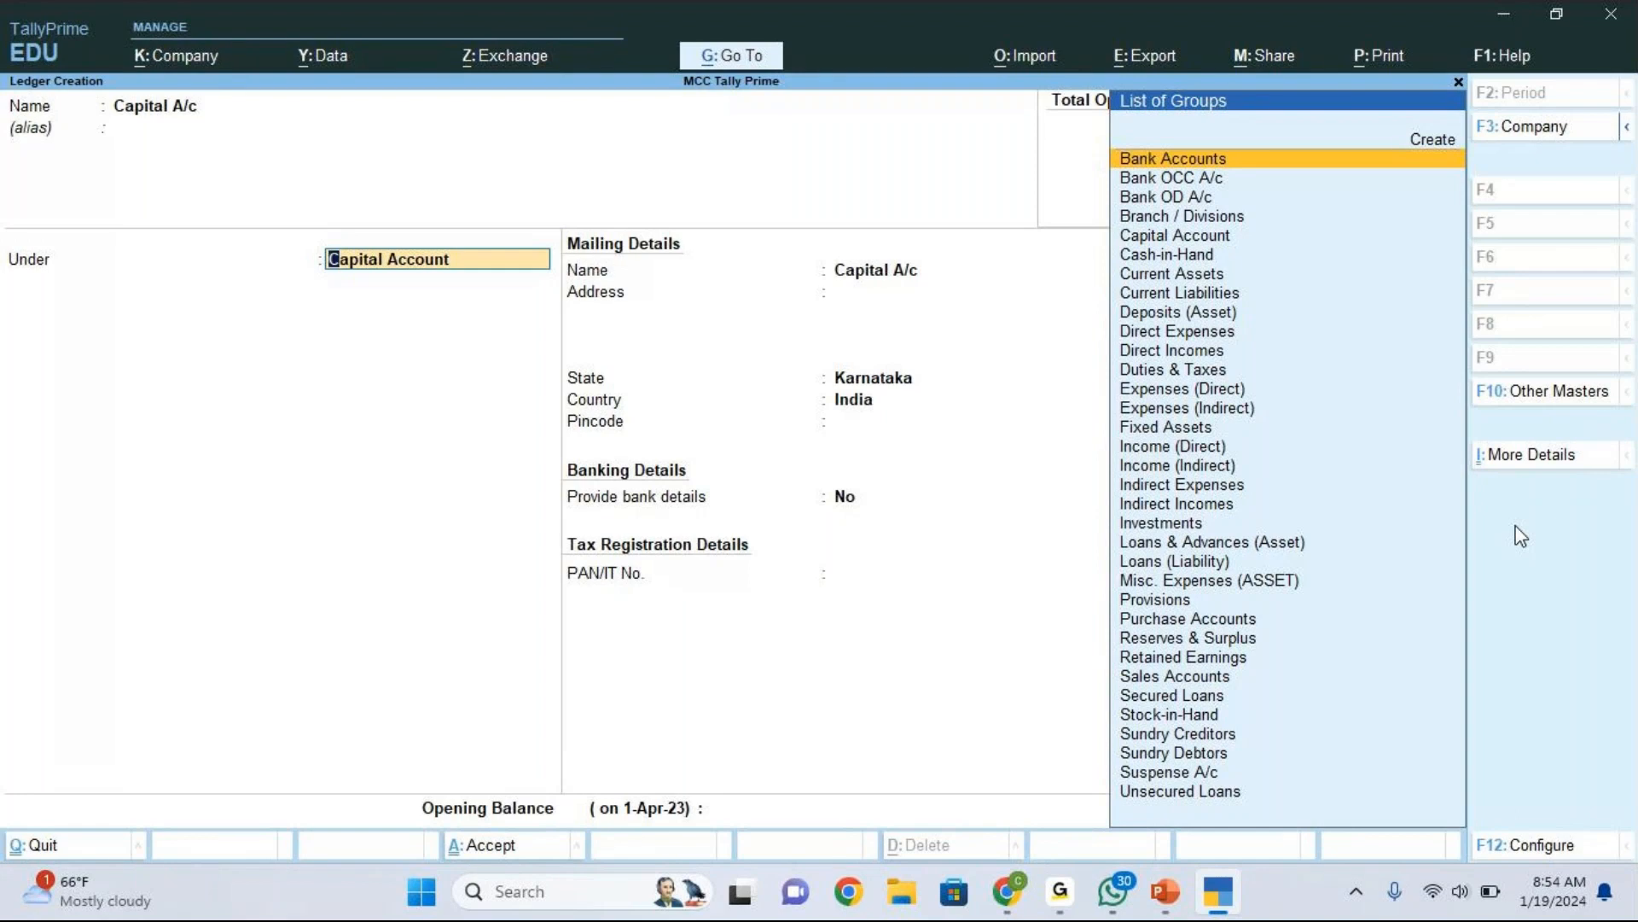
{"action": "key", "text": "Down"}
{"action": "key", "text": "Down"}
{"action": "key", "text": "Down"}
{"action": "key", "text": "Down"}
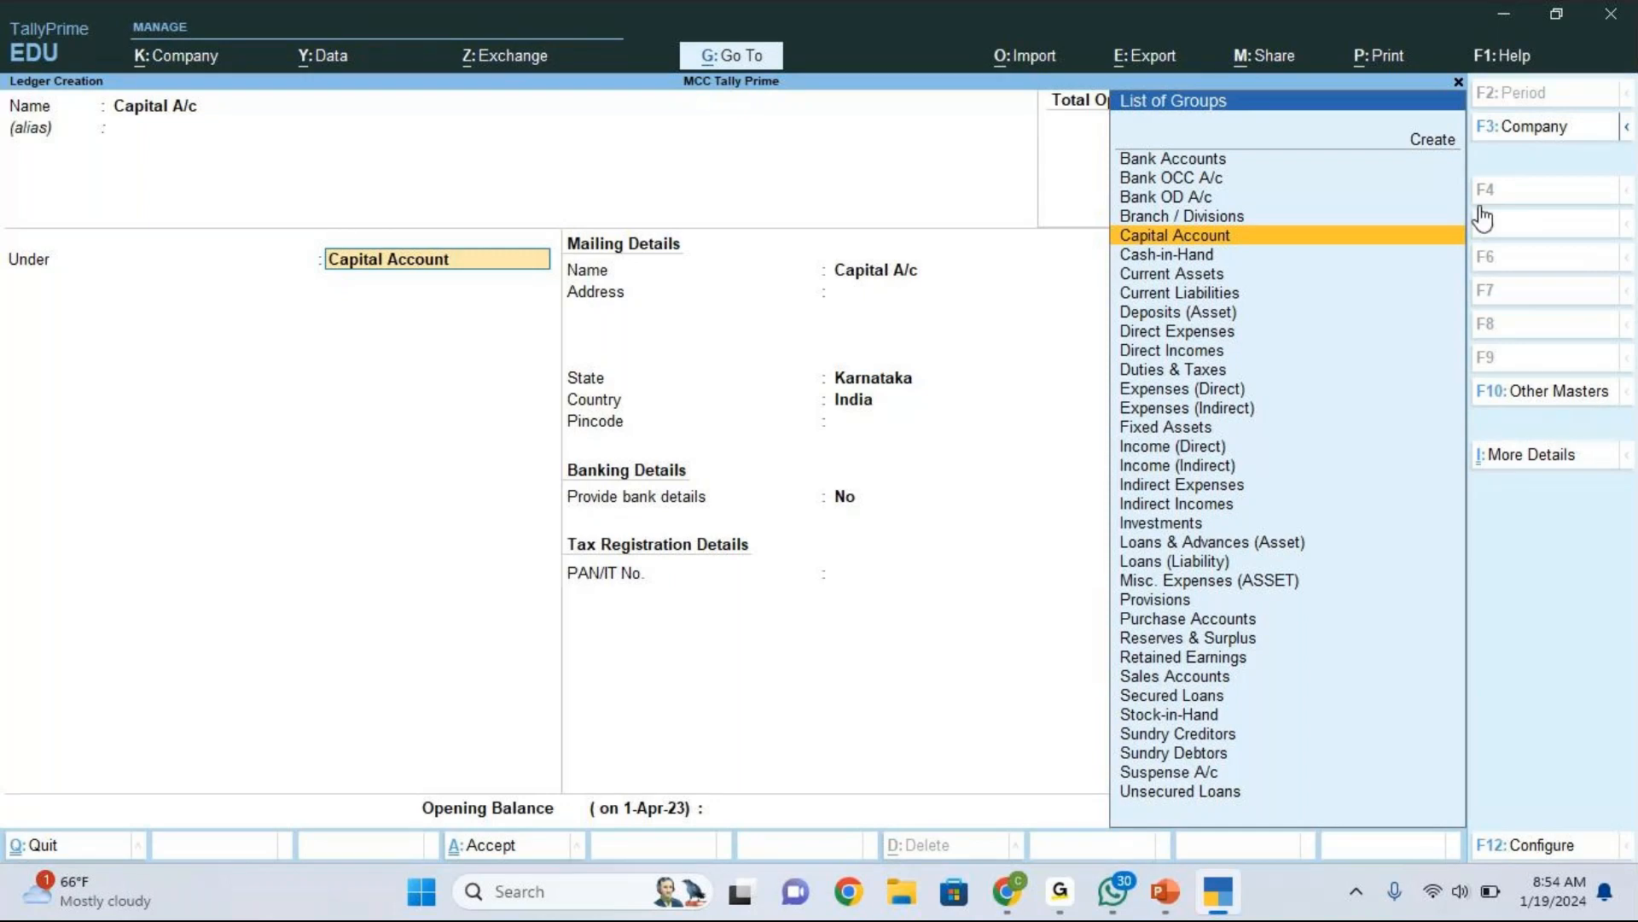
{"action": "left_click", "coordinate": [1162, 240]}
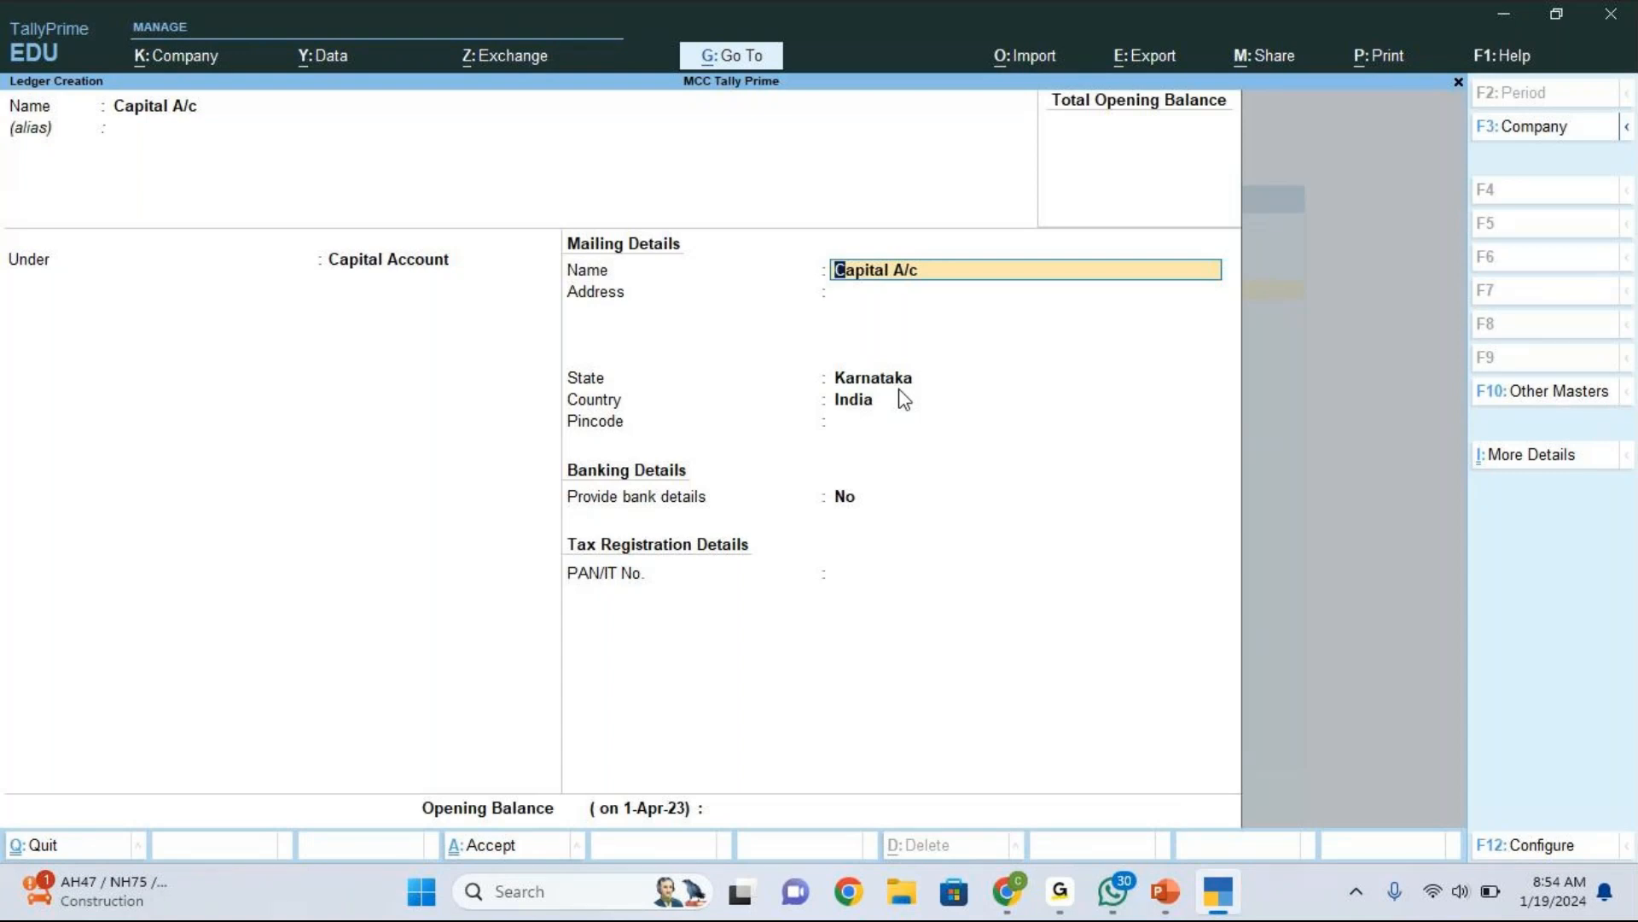
Step: Go through the Capital A/c mailing details, keeping the default name, state and country and leaving the address empty
{"action": "key", "text": "Return"}
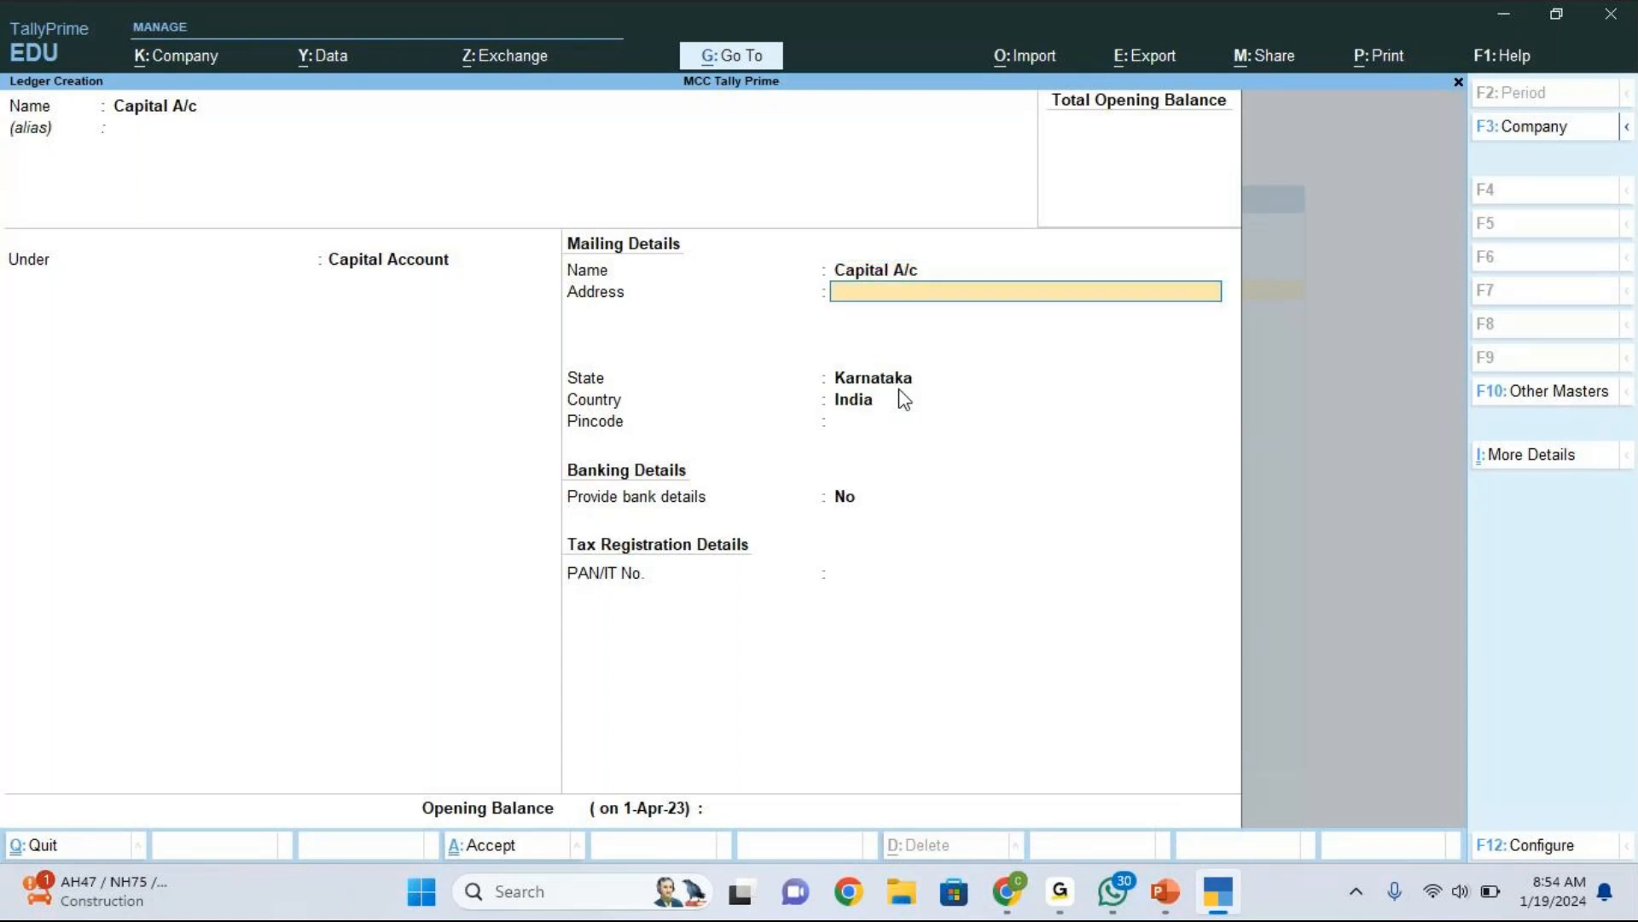
{"action": "key", "text": "Return"}
{"action": "key", "text": "Return"}
{"action": "key", "text": "Return"}
{"action": "key", "text": "Return"}
{"action": "key", "text": "Return"}
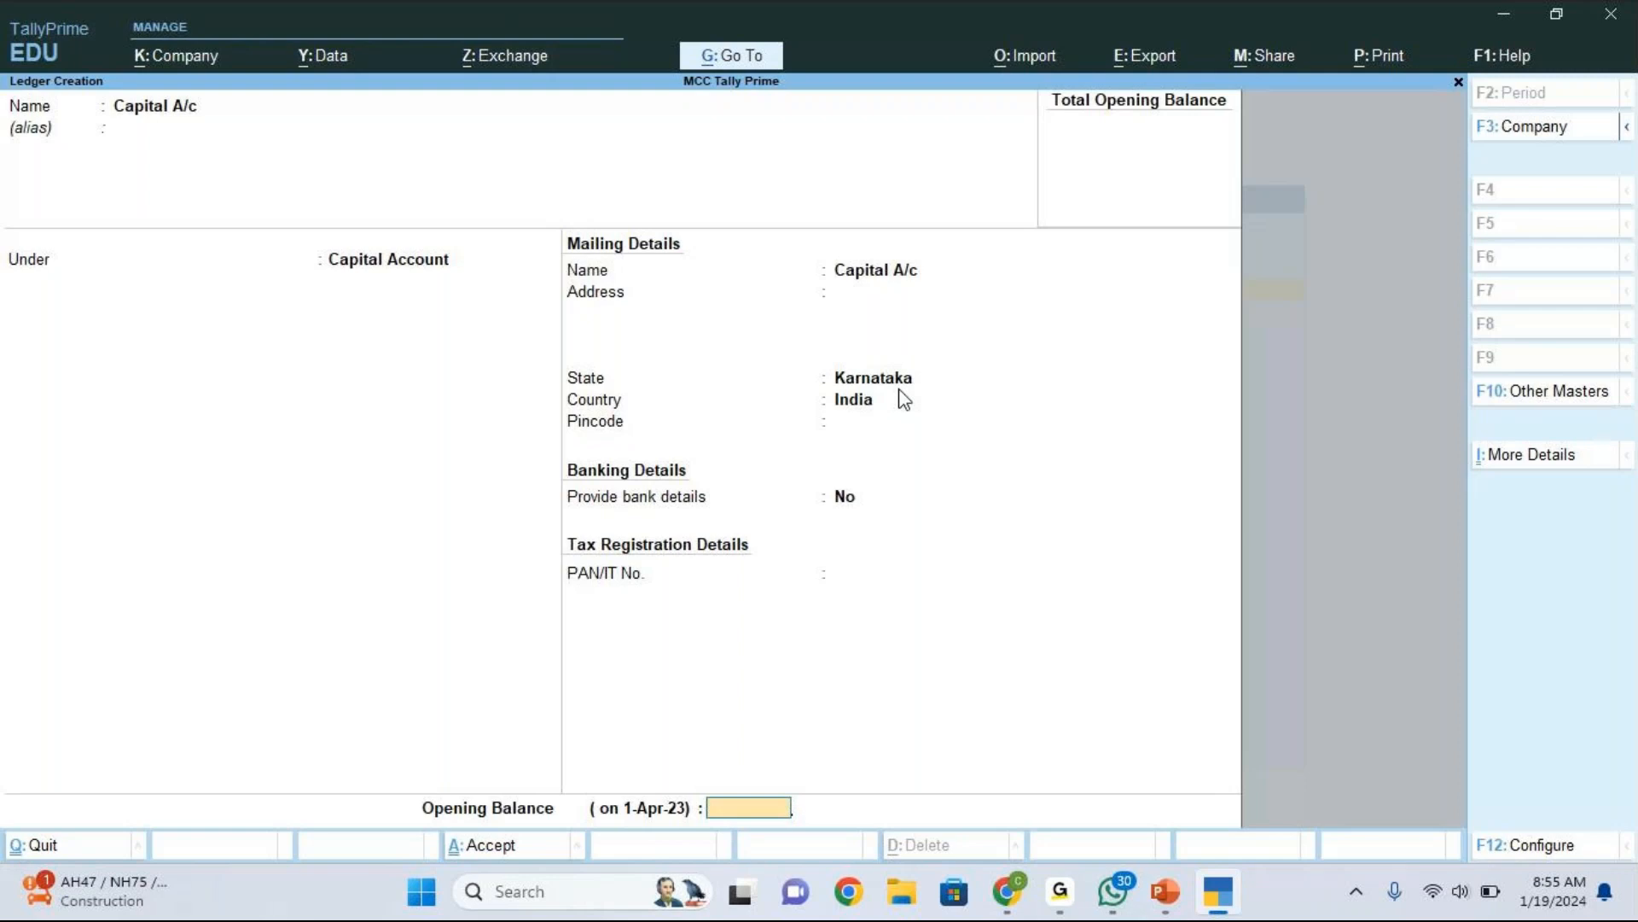
Step: Leave the opening balance empty and save the Capital A/c ledger
{"action": "key", "text": "ctrl"}
{"action": "left_click", "coordinate": [986, 48]}
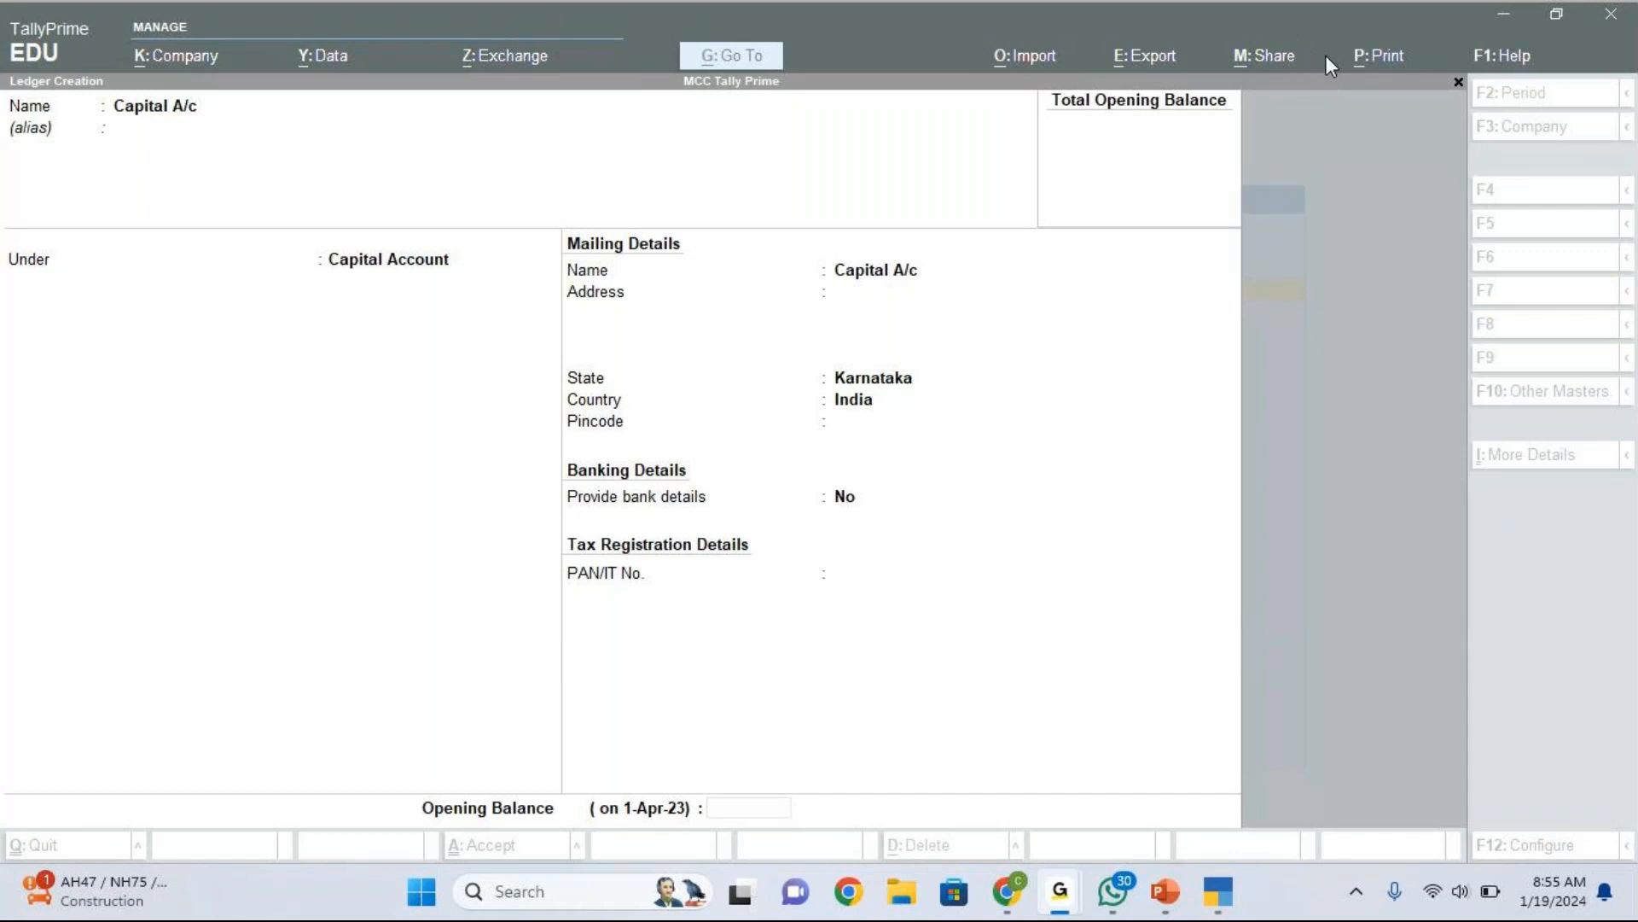
{"action": "left_click", "coordinate": [1078, 399]}
{"action": "left_click", "coordinate": [1078, 399]}
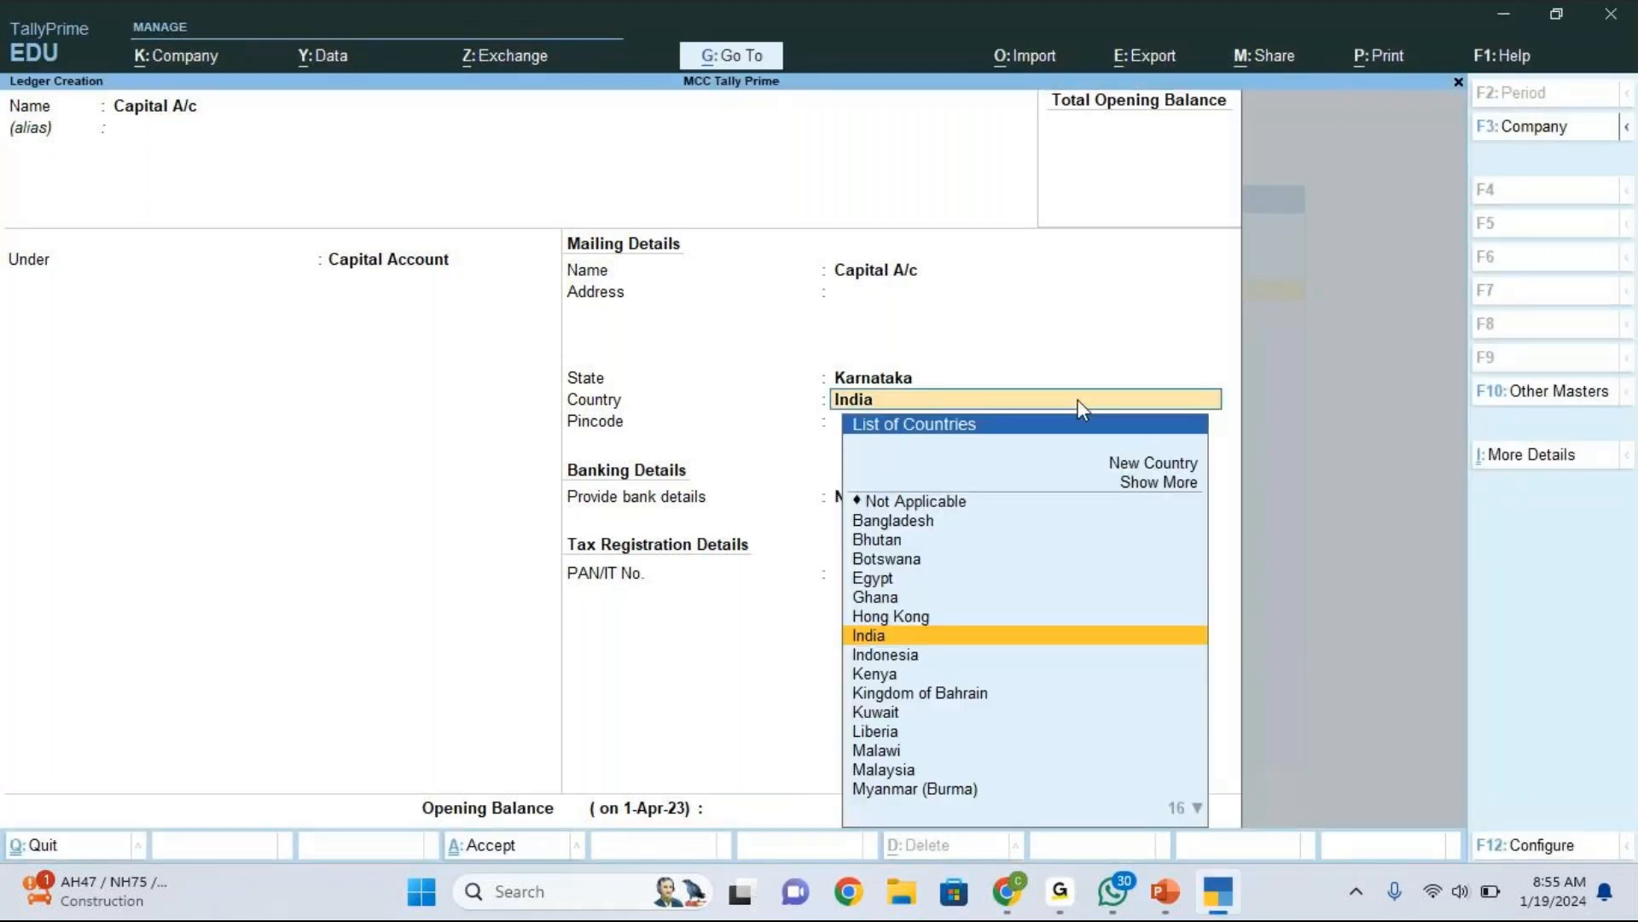
{"action": "left_click", "coordinate": [717, 809]}
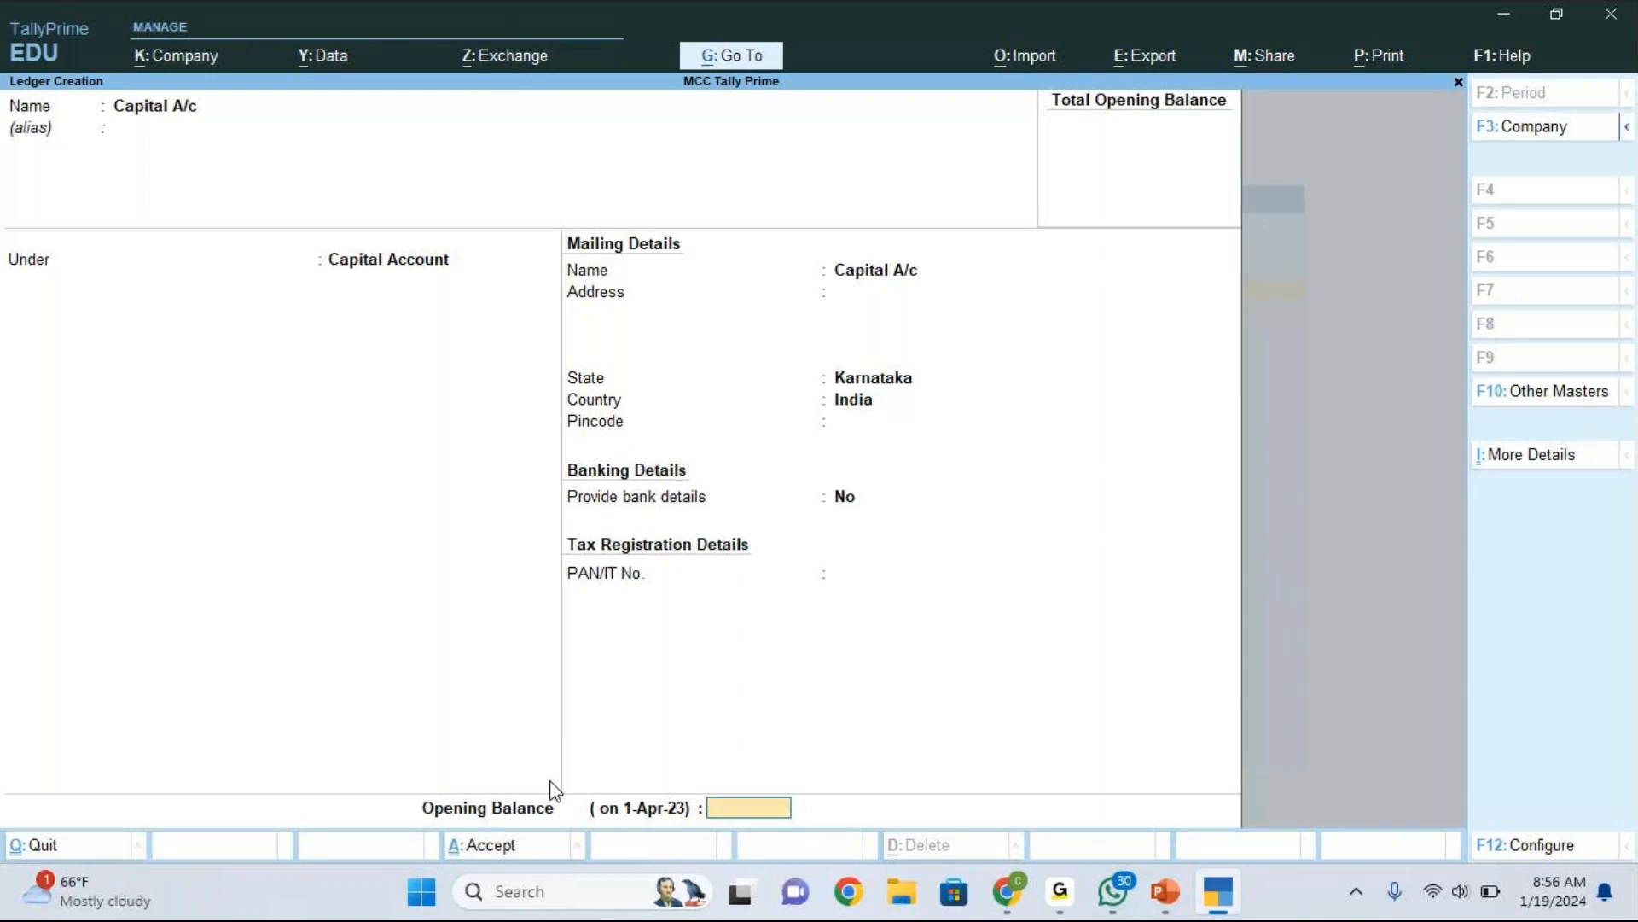
{"action": "key", "text": "ctrl"}
{"action": "key", "text": "ctrl+a"}
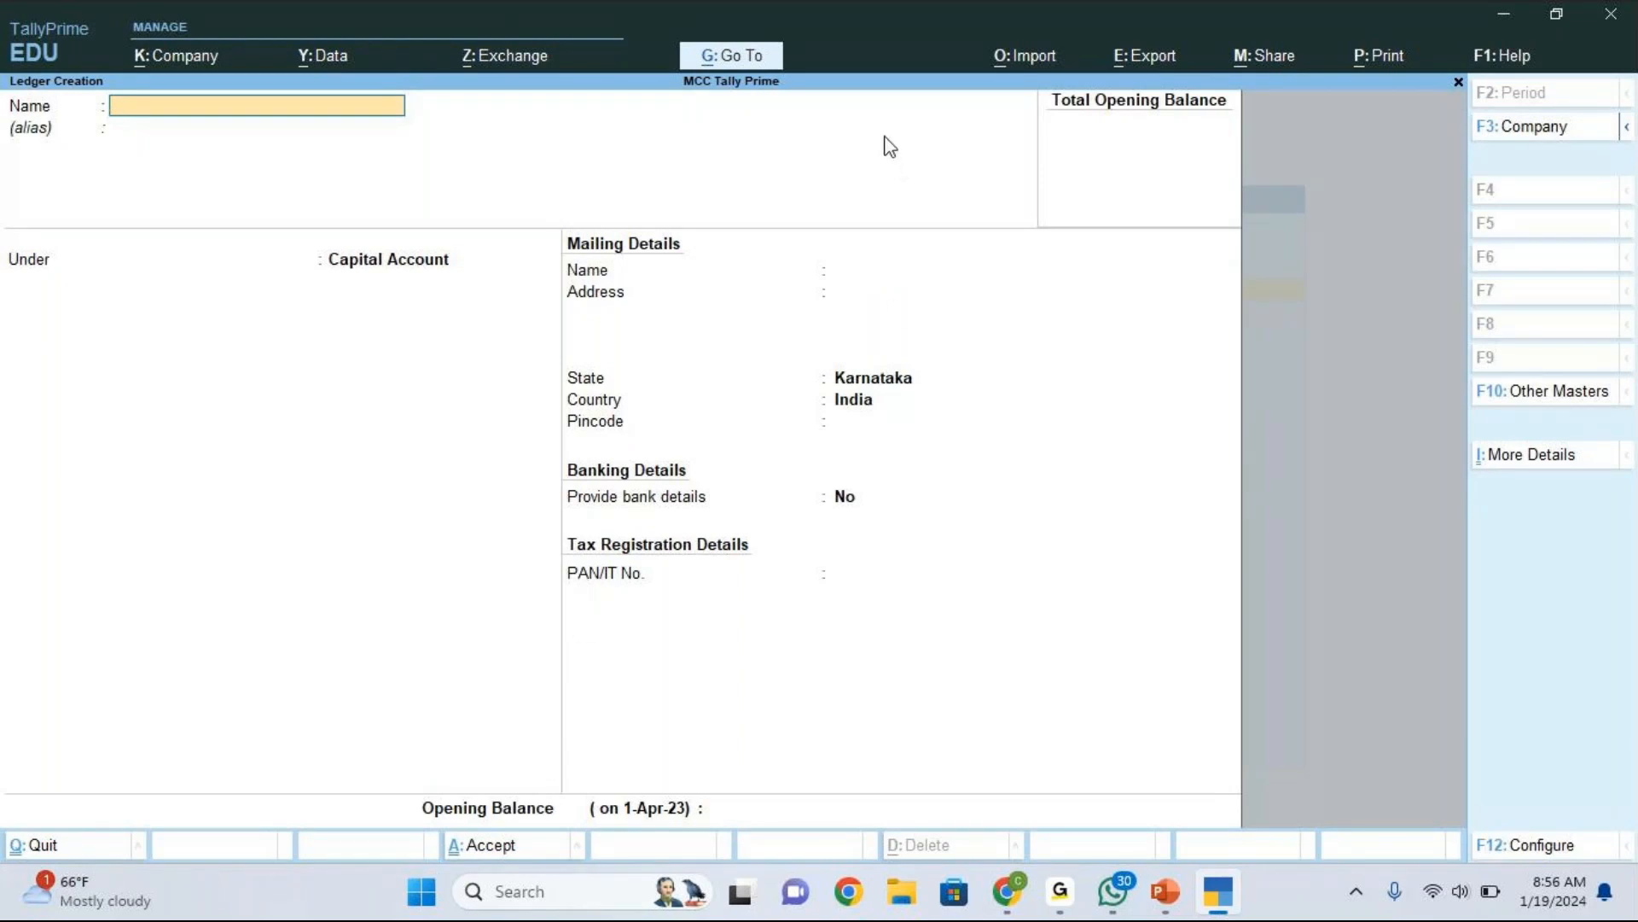
Step: Check the list of ledgers to create in PowerPoint and name the new TallyPrime ledger HDFC Bank A/c, without an alias
{"action": "left_click", "coordinate": [867, 100]}
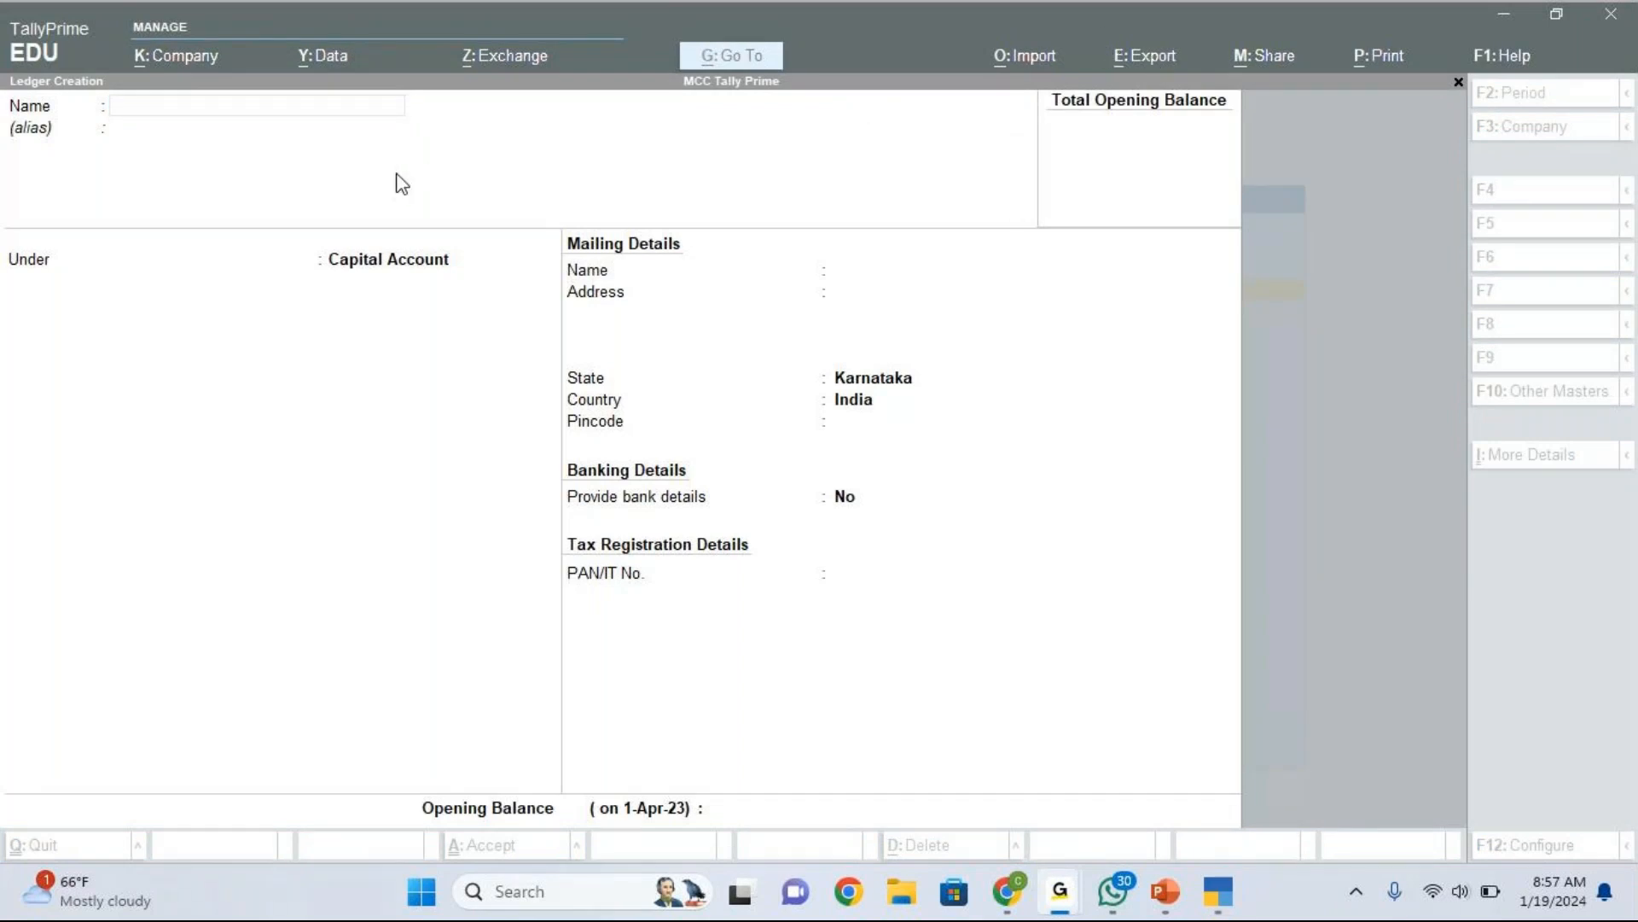
{"action": "left_click", "coordinate": [256, 110]}
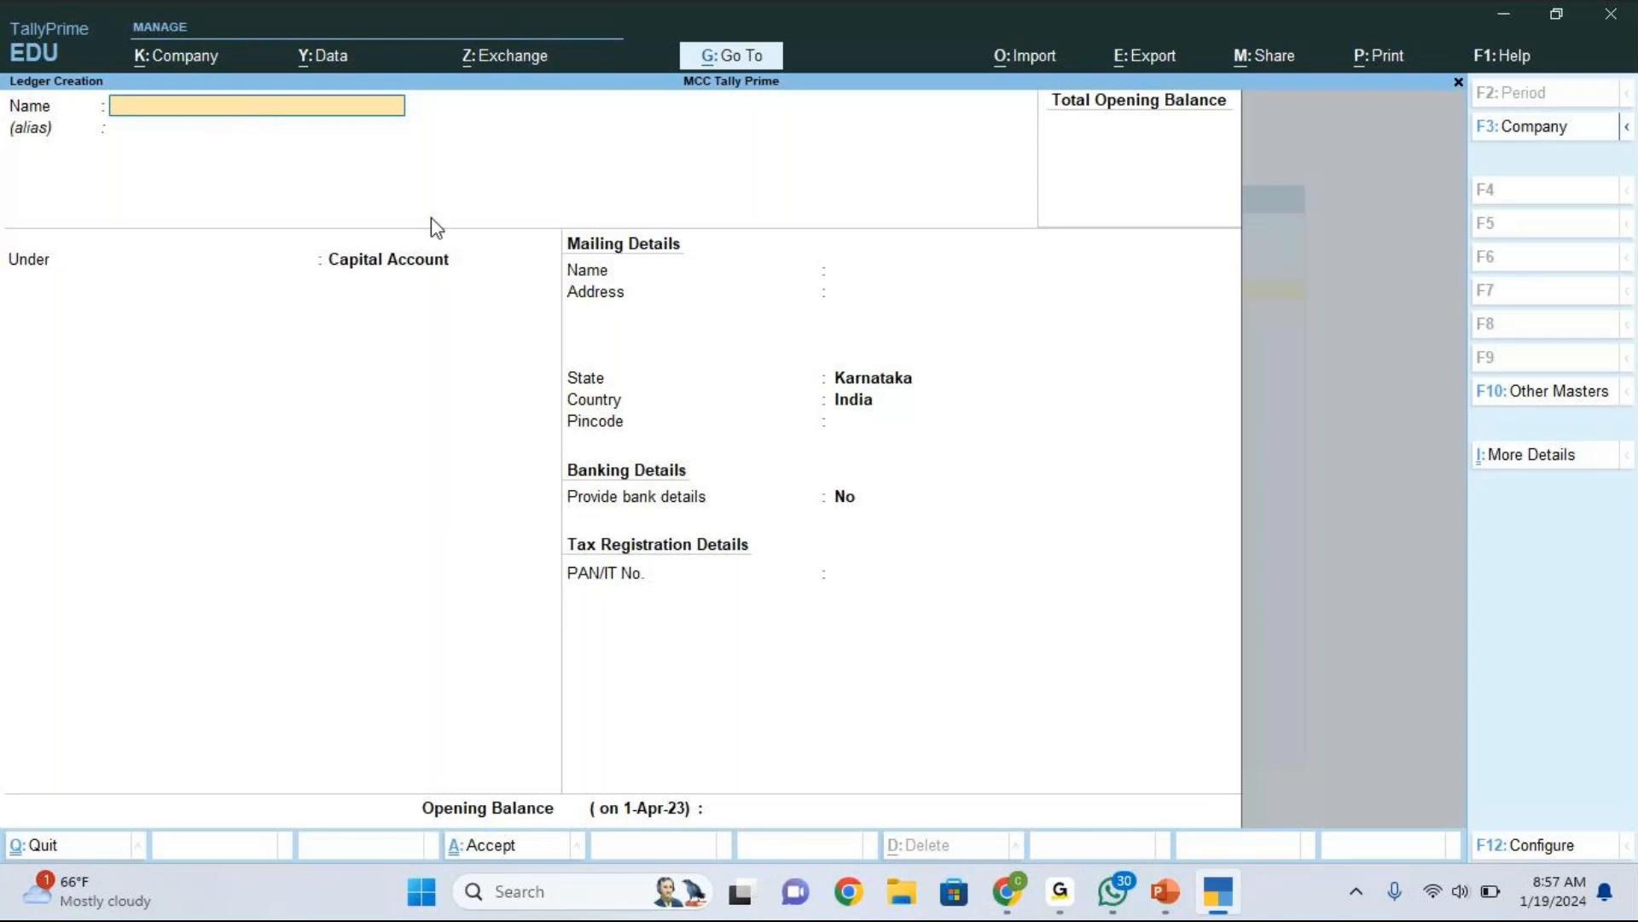
{"action": "left_click", "coordinate": [1176, 894]}
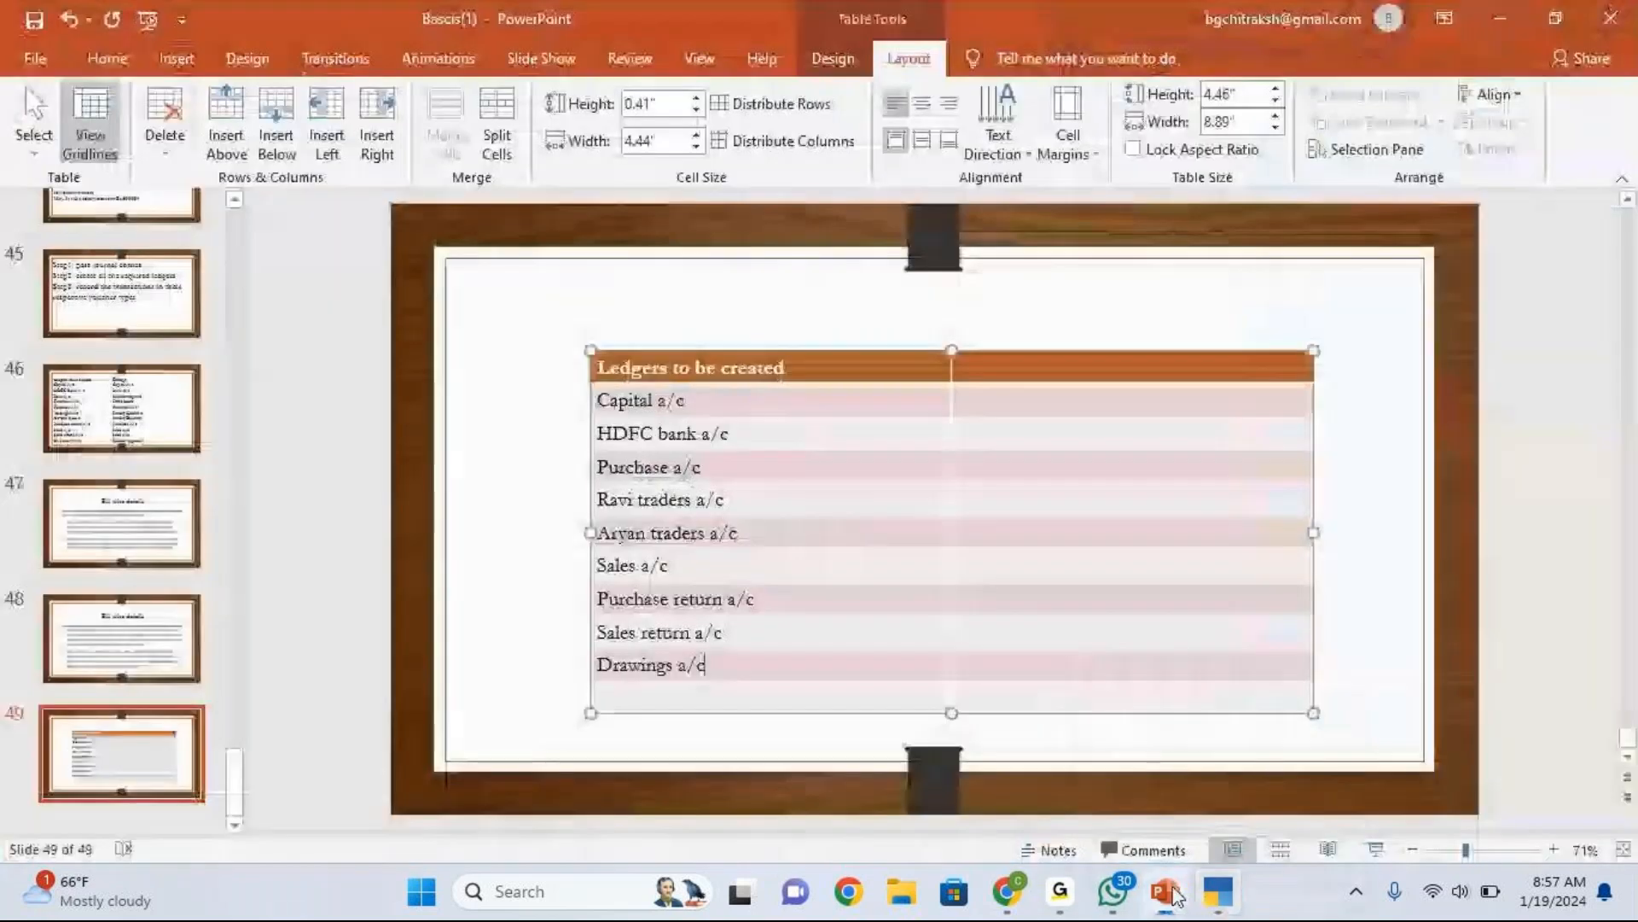
{"action": "left_click", "coordinate": [1216, 893]}
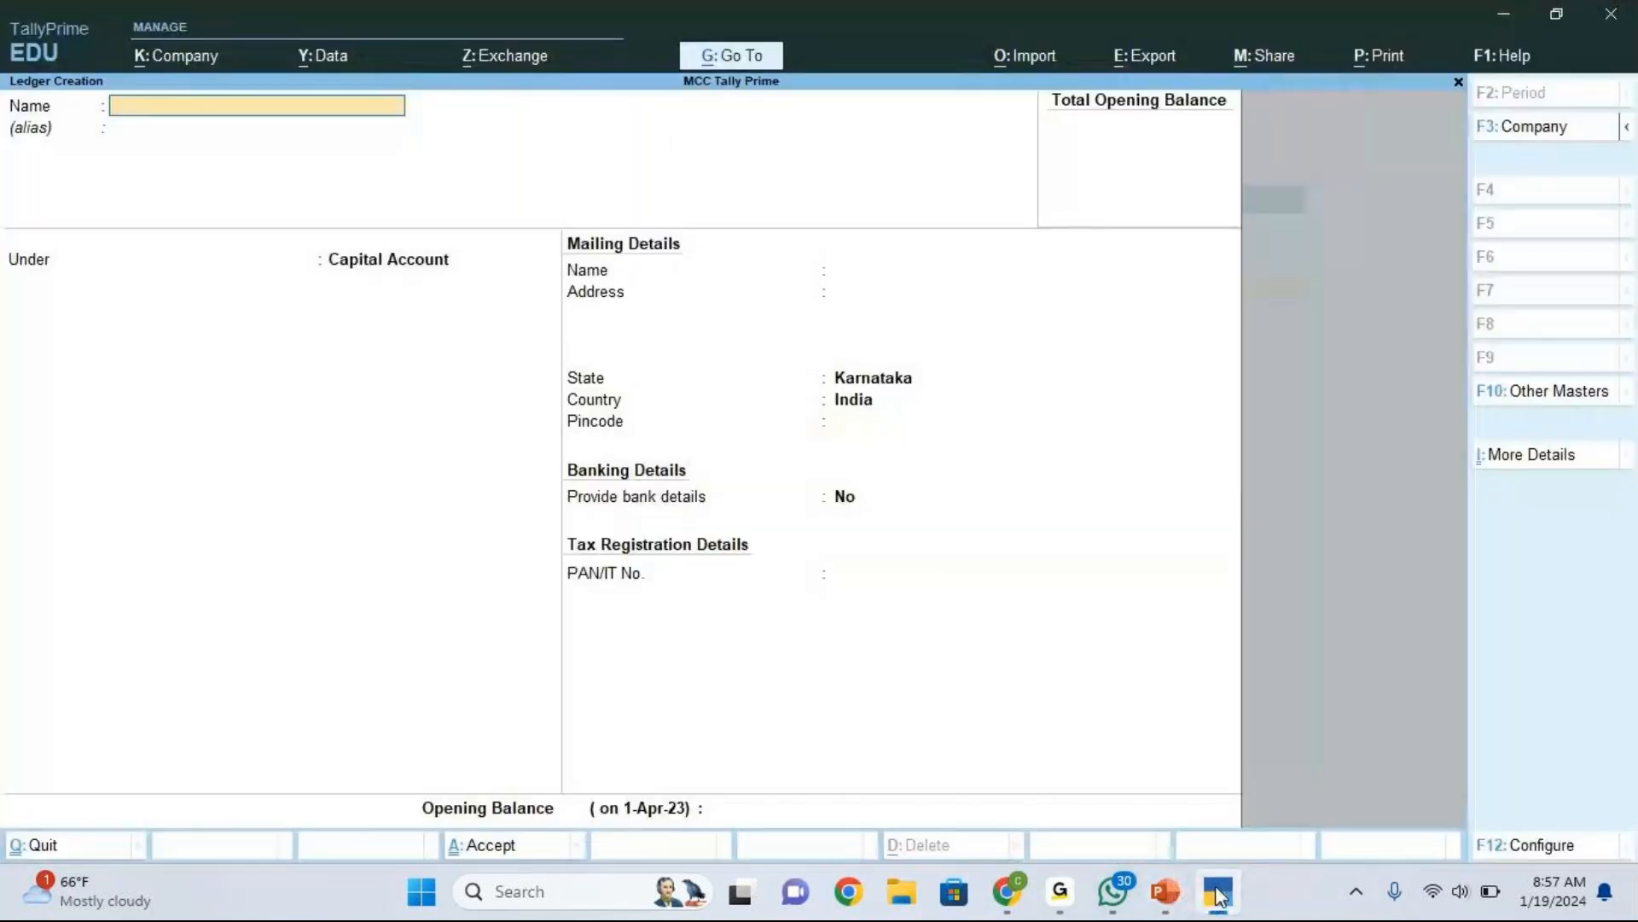
{"action": "type", "text": "HDFC Bank A/c"}
{"action": "key", "text": "Return"}
{"action": "key", "text": "Return"}
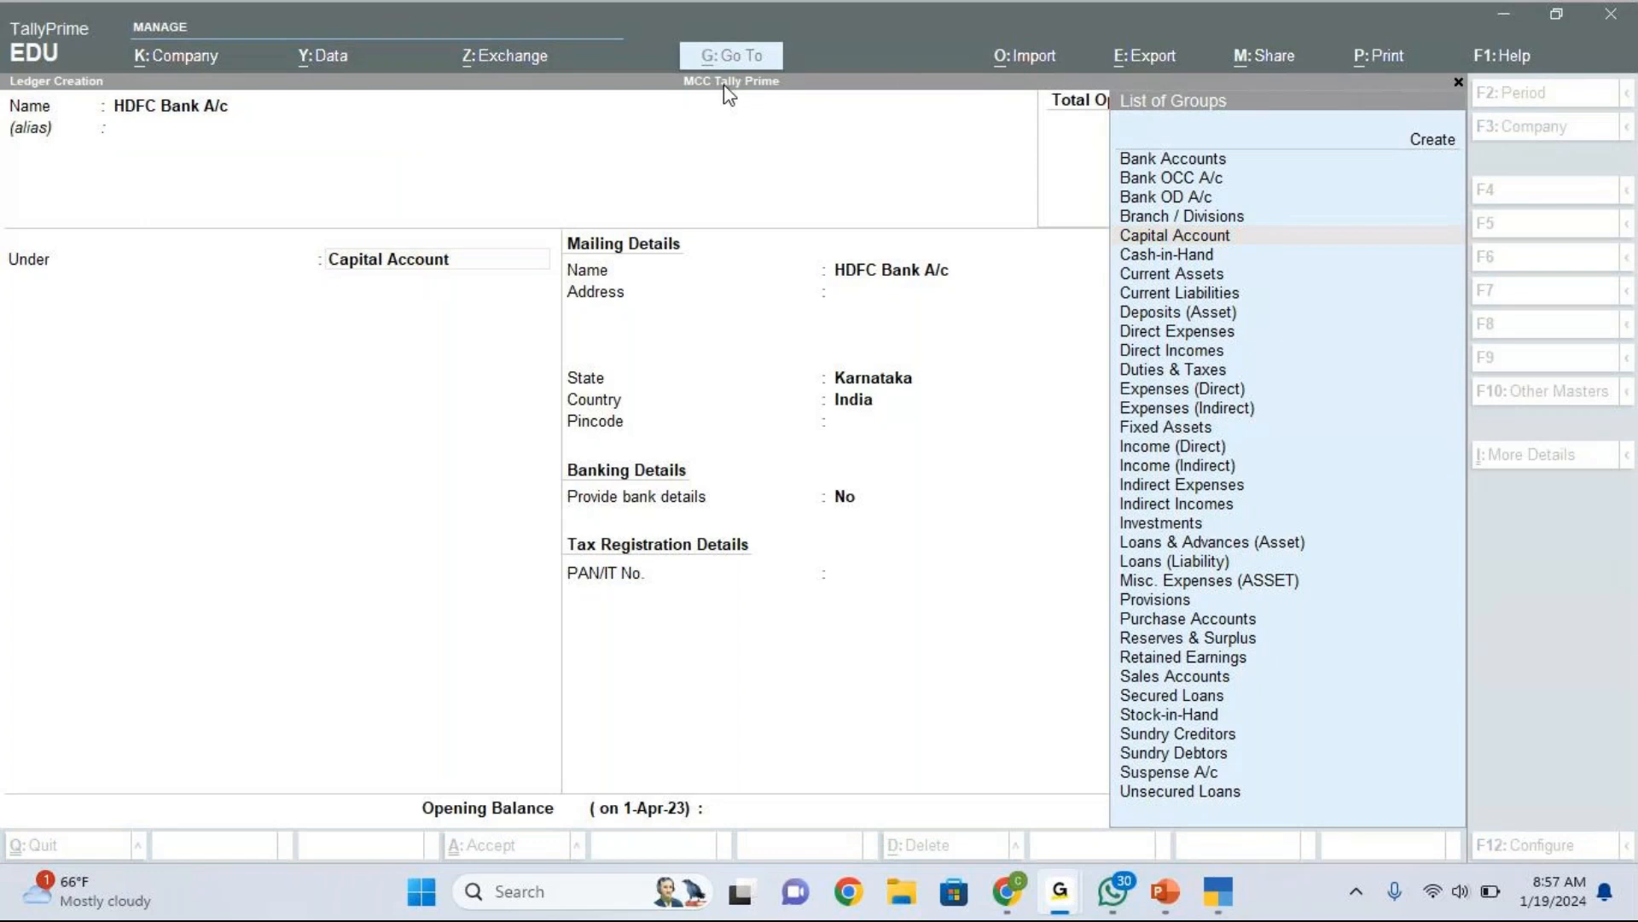
Step: Place HDFC Bank A/c under the Bank Accounts group and save the ledger with its bank account number and codes left empty
{"action": "left_click", "coordinate": [1222, 268]}
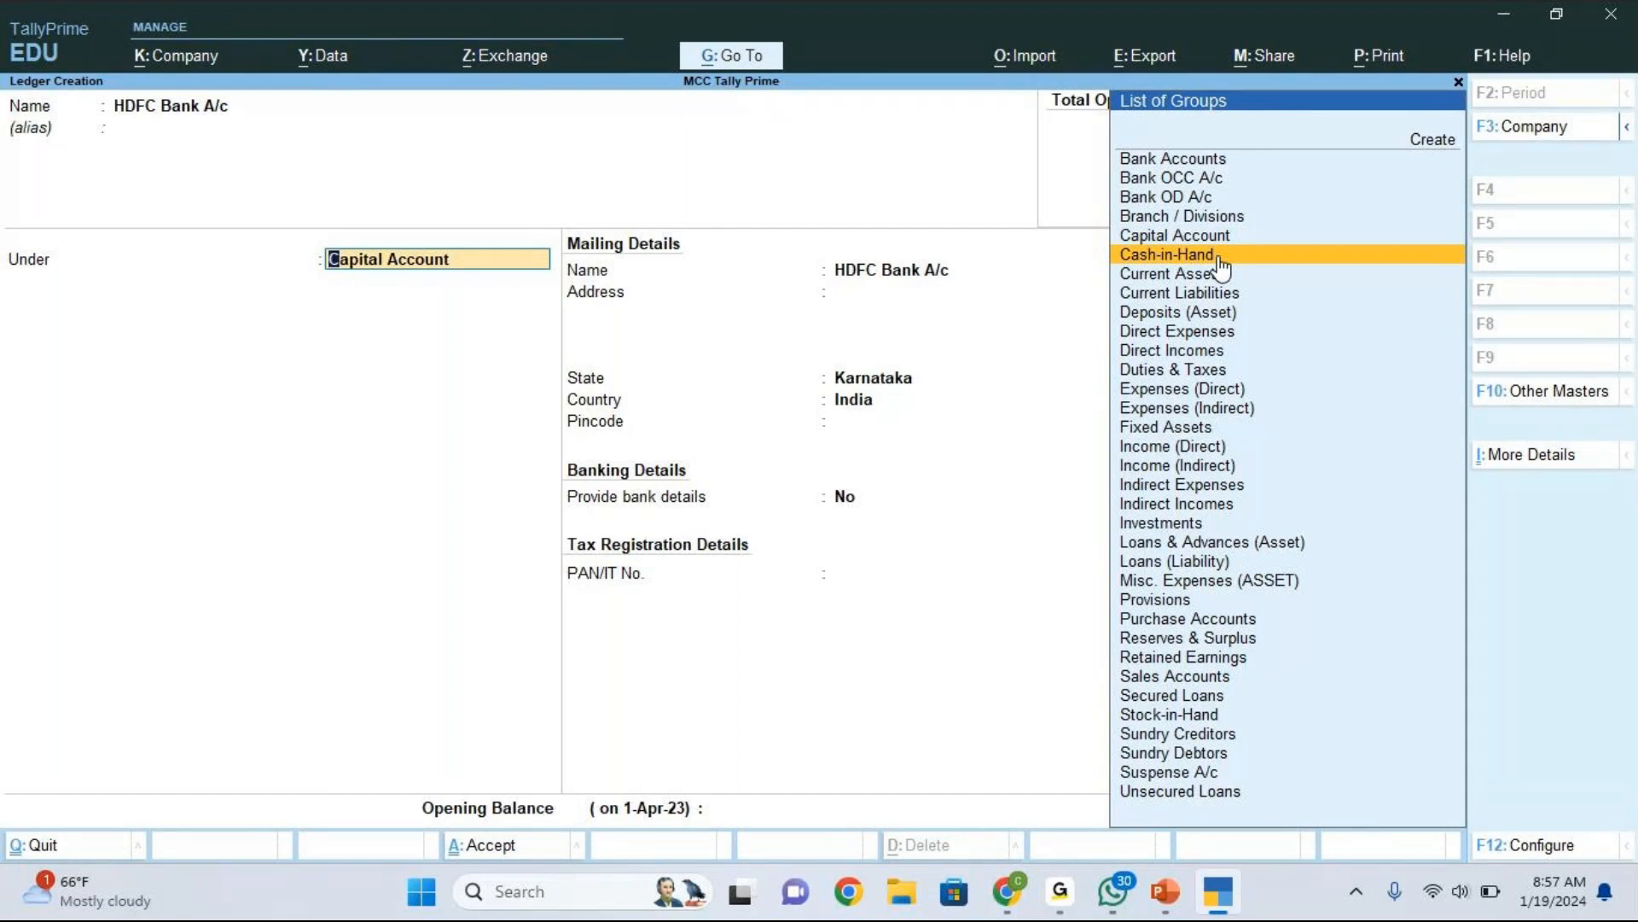
{"action": "key", "text": "Up"}
{"action": "key", "text": "Up"}
{"action": "key", "text": "Up"}
{"action": "key", "text": "Up"}
{"action": "key", "text": "Up"}
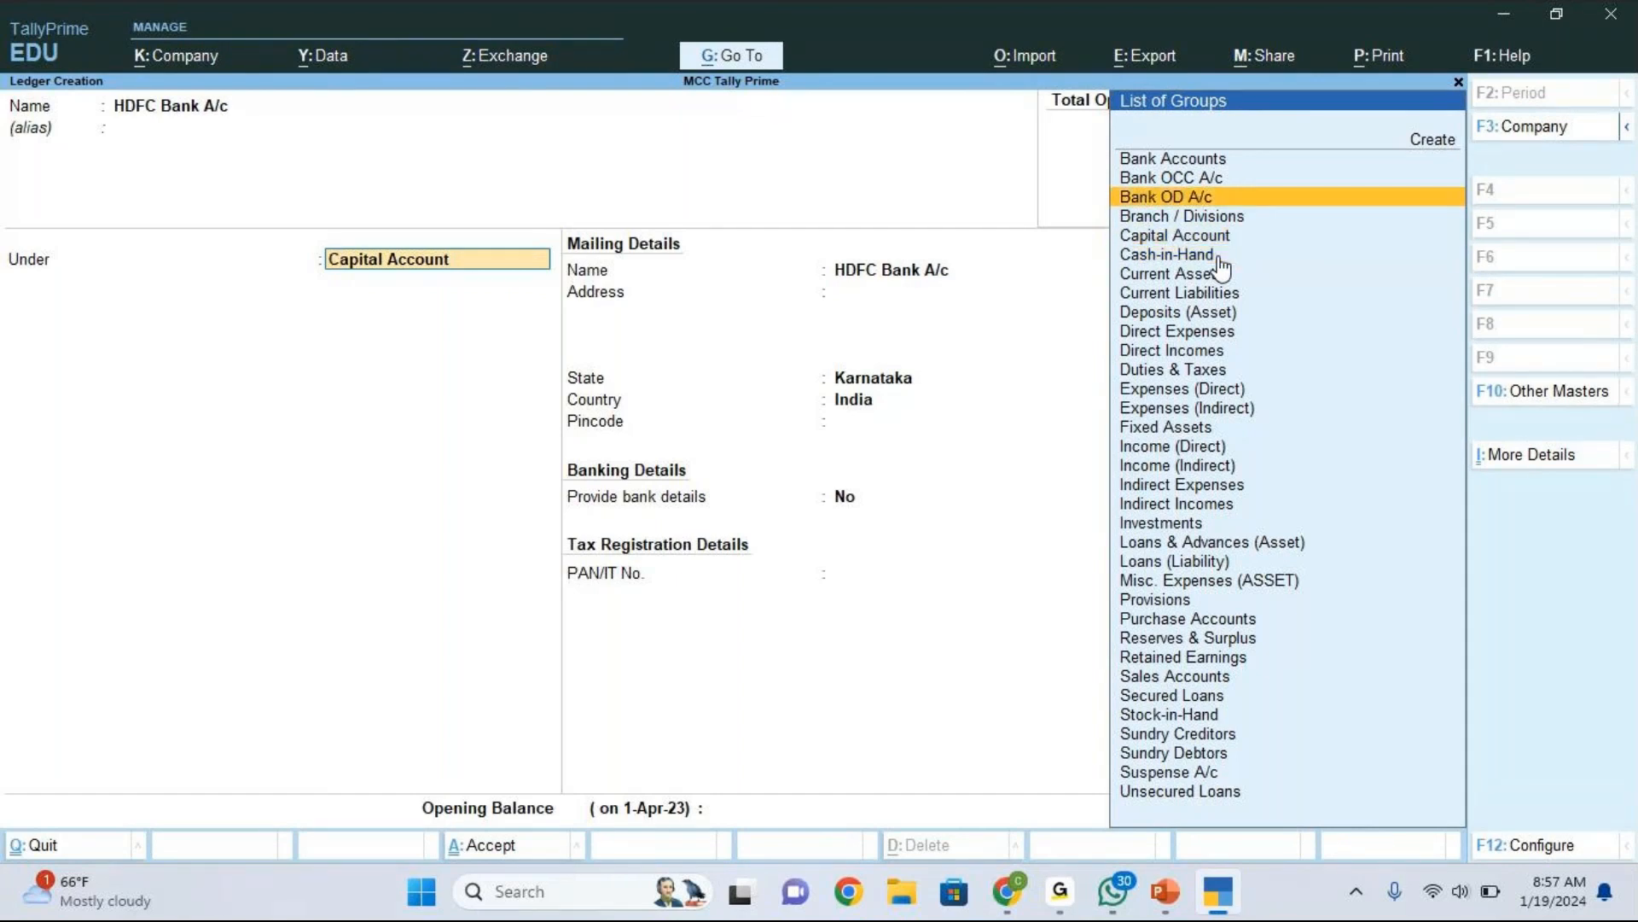
{"action": "key", "text": "Return"}
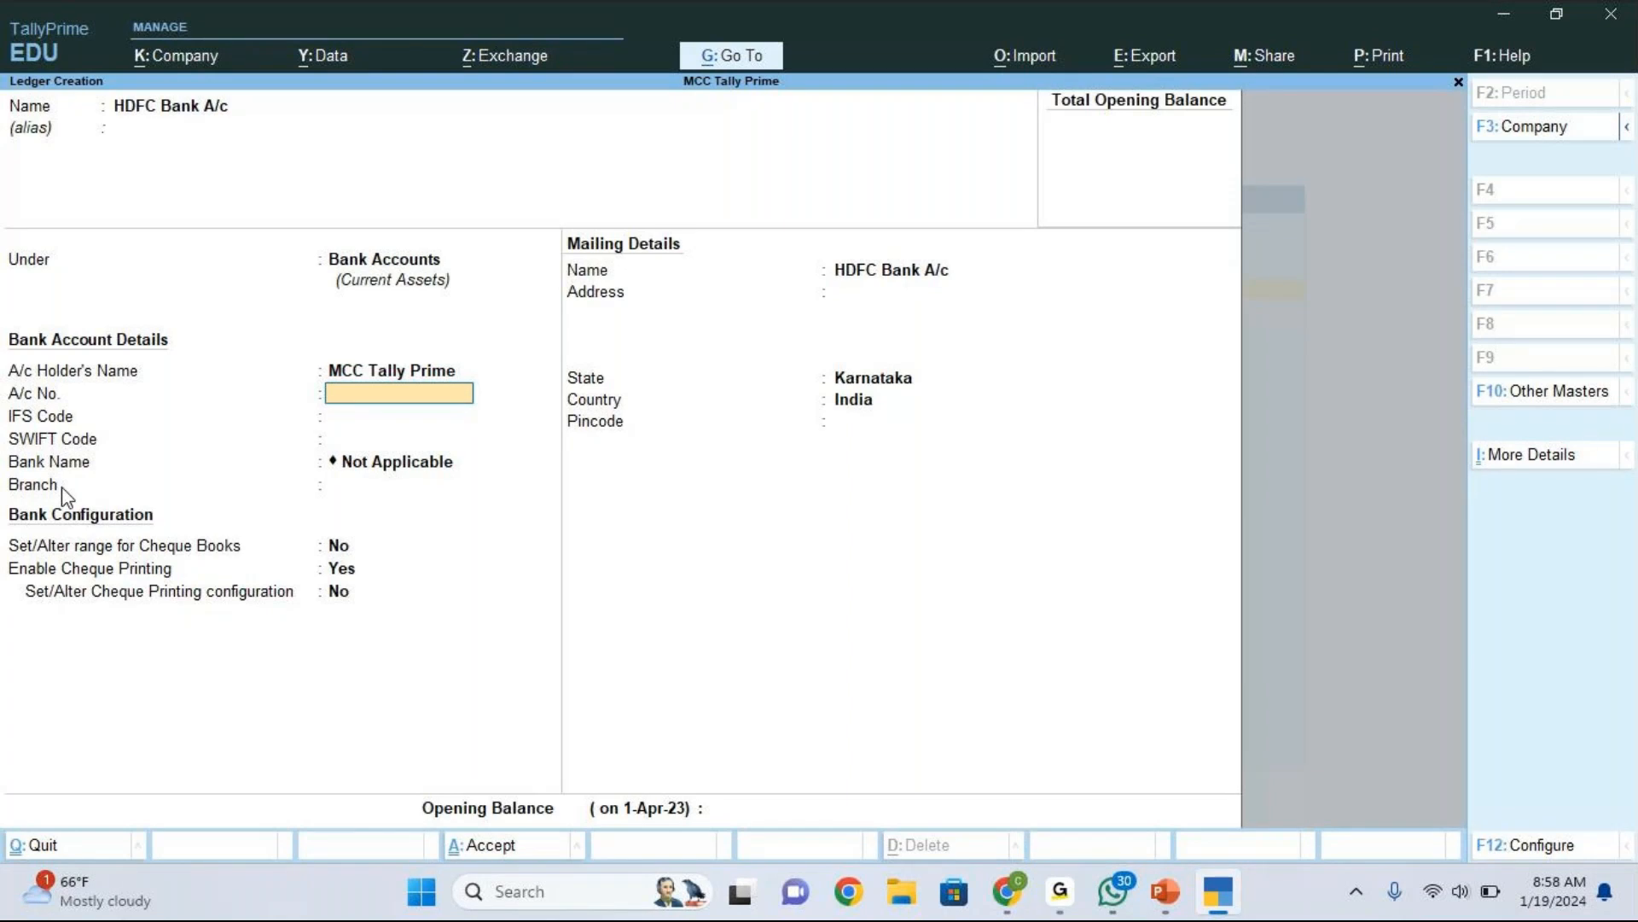
{"action": "key", "text": "ctrl+a"}
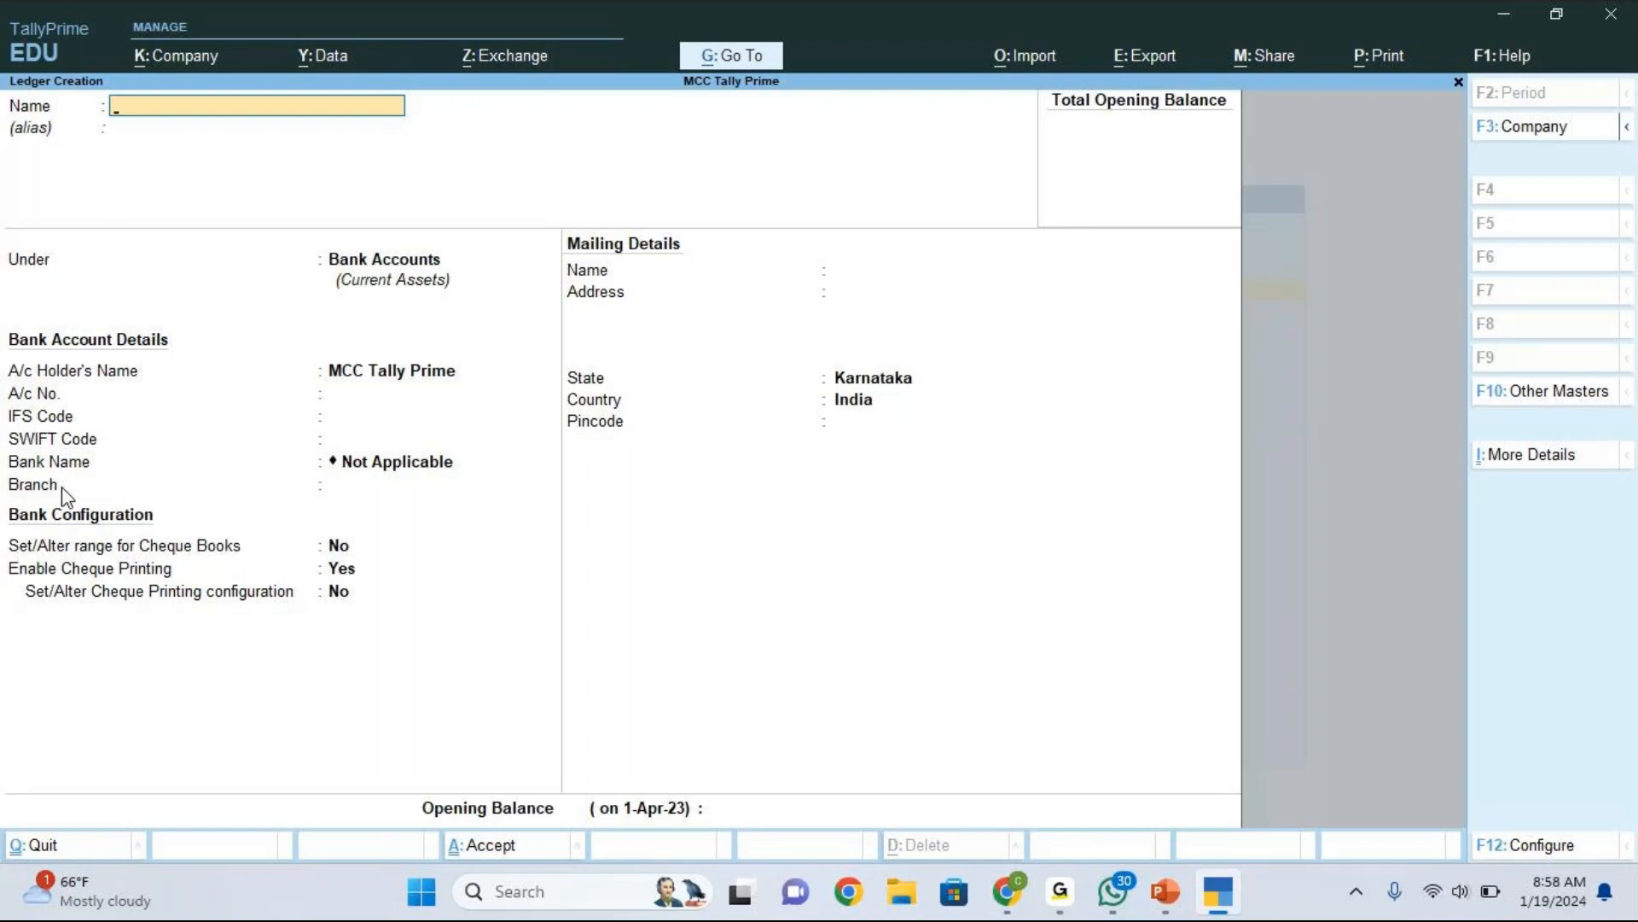
Step: Start a trial ledger named Hkdhfkdh, leaving the alias empty
{"action": "left_click", "coordinate": [1011, 37]}
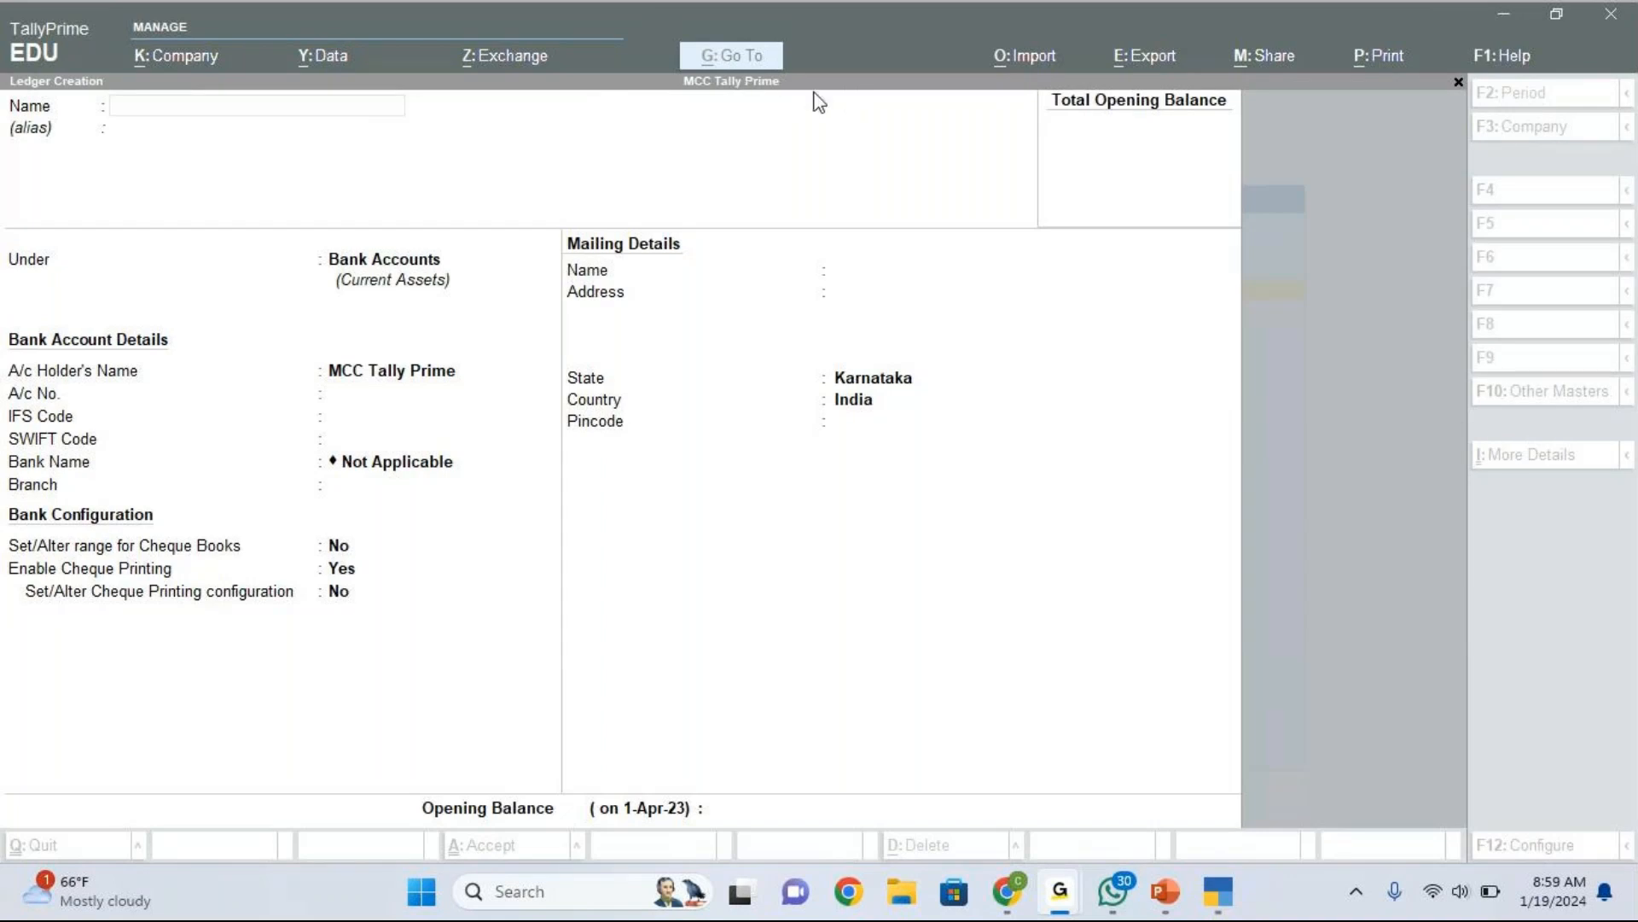
{"action": "left_click", "coordinate": [192, 112]}
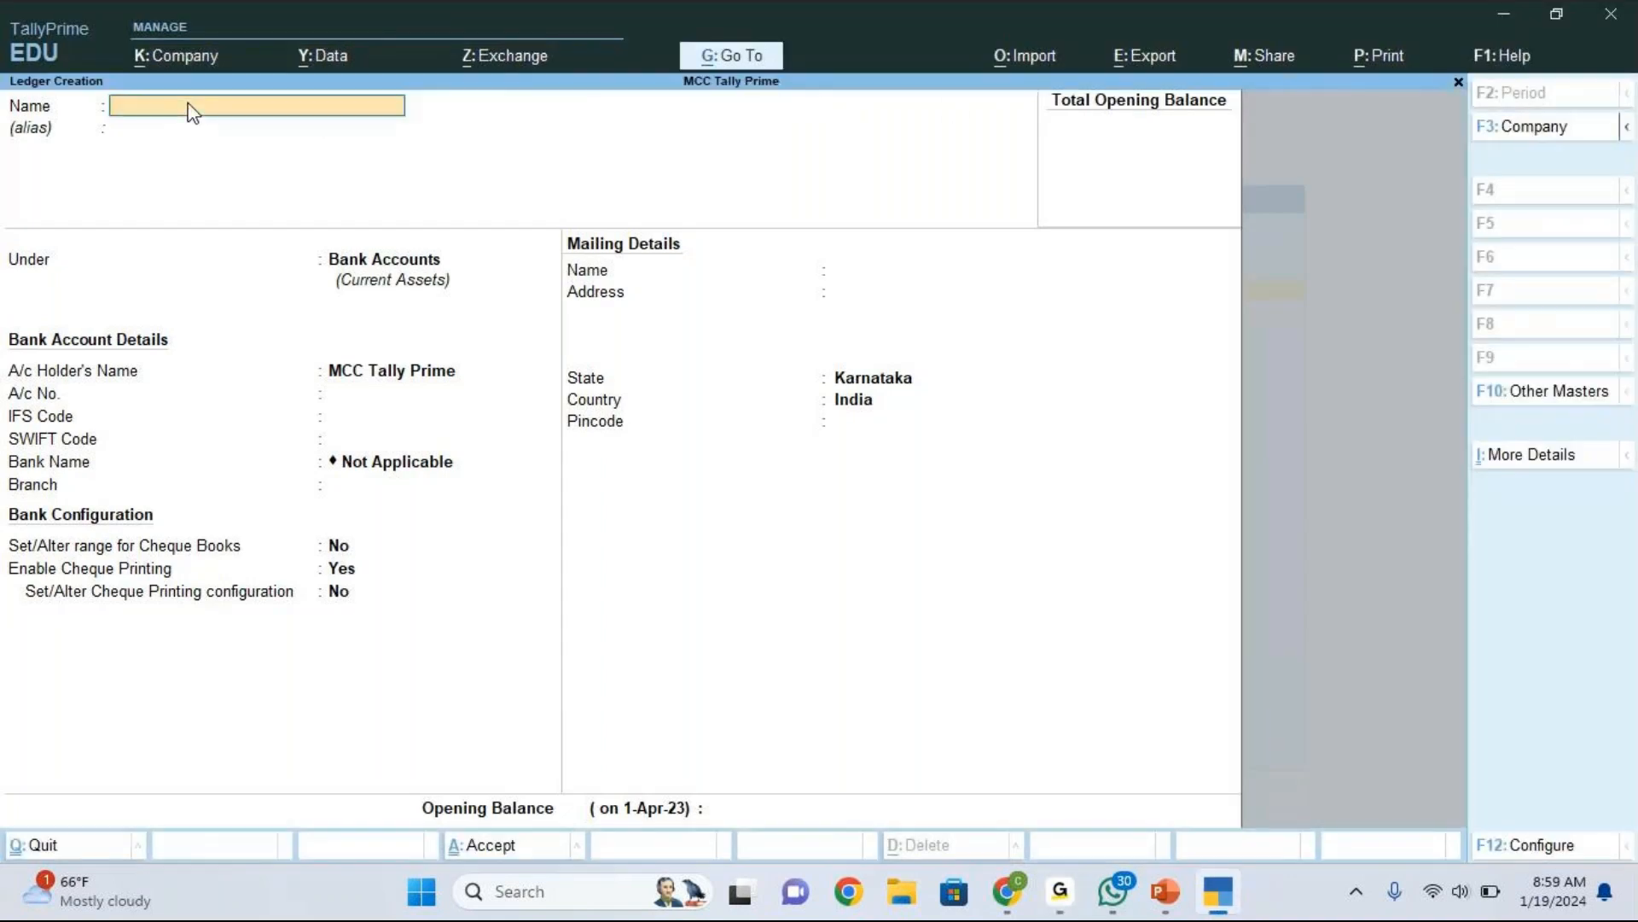
{"action": "type", "text": "Hkdhfkdh"}
{"action": "key", "text": "Return"}
{"action": "key", "text": "Return"}
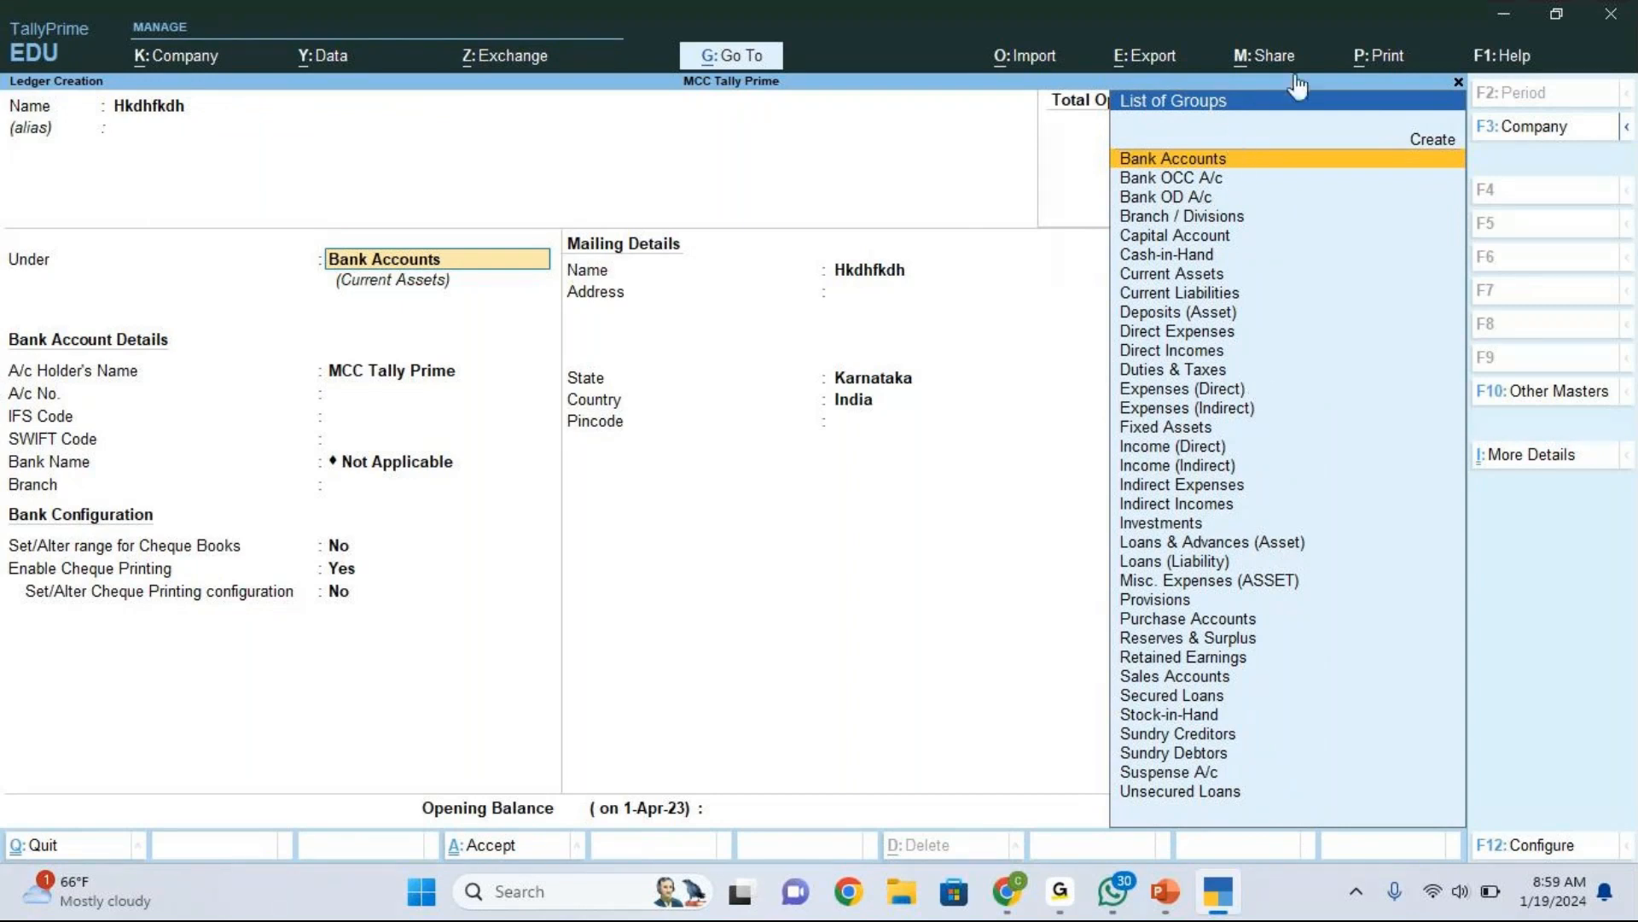
{"action": "left_click", "coordinate": [1256, 74]}
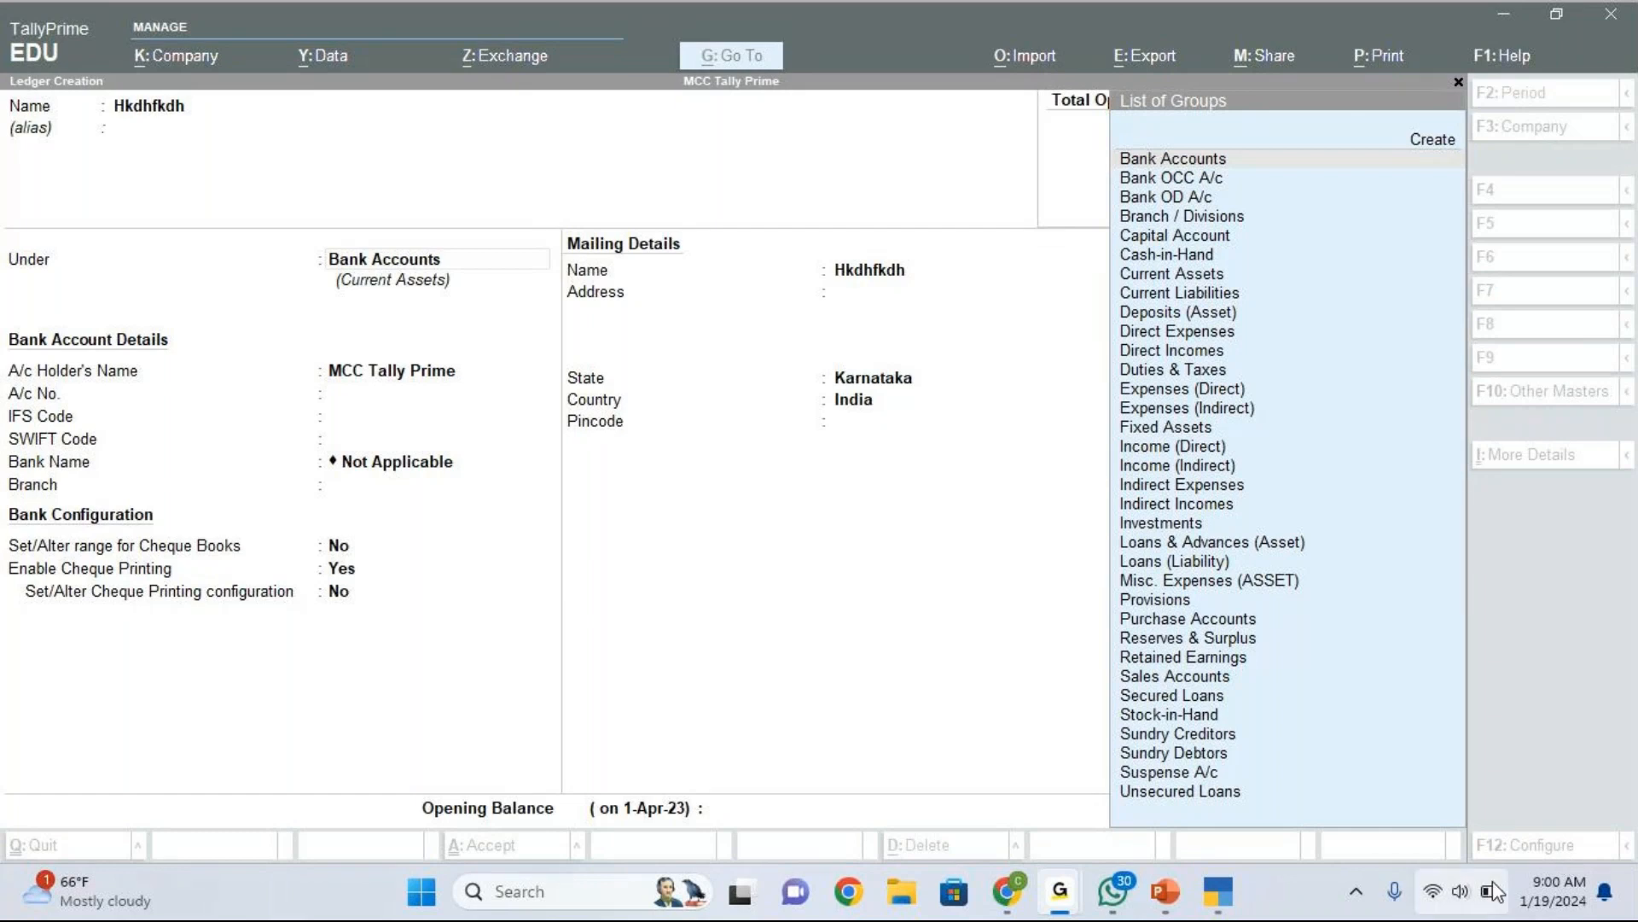
Step: Examine the general, party, bank and tax options in the ledger creation configuration and close it
{"action": "left_click", "coordinate": [1508, 844]}
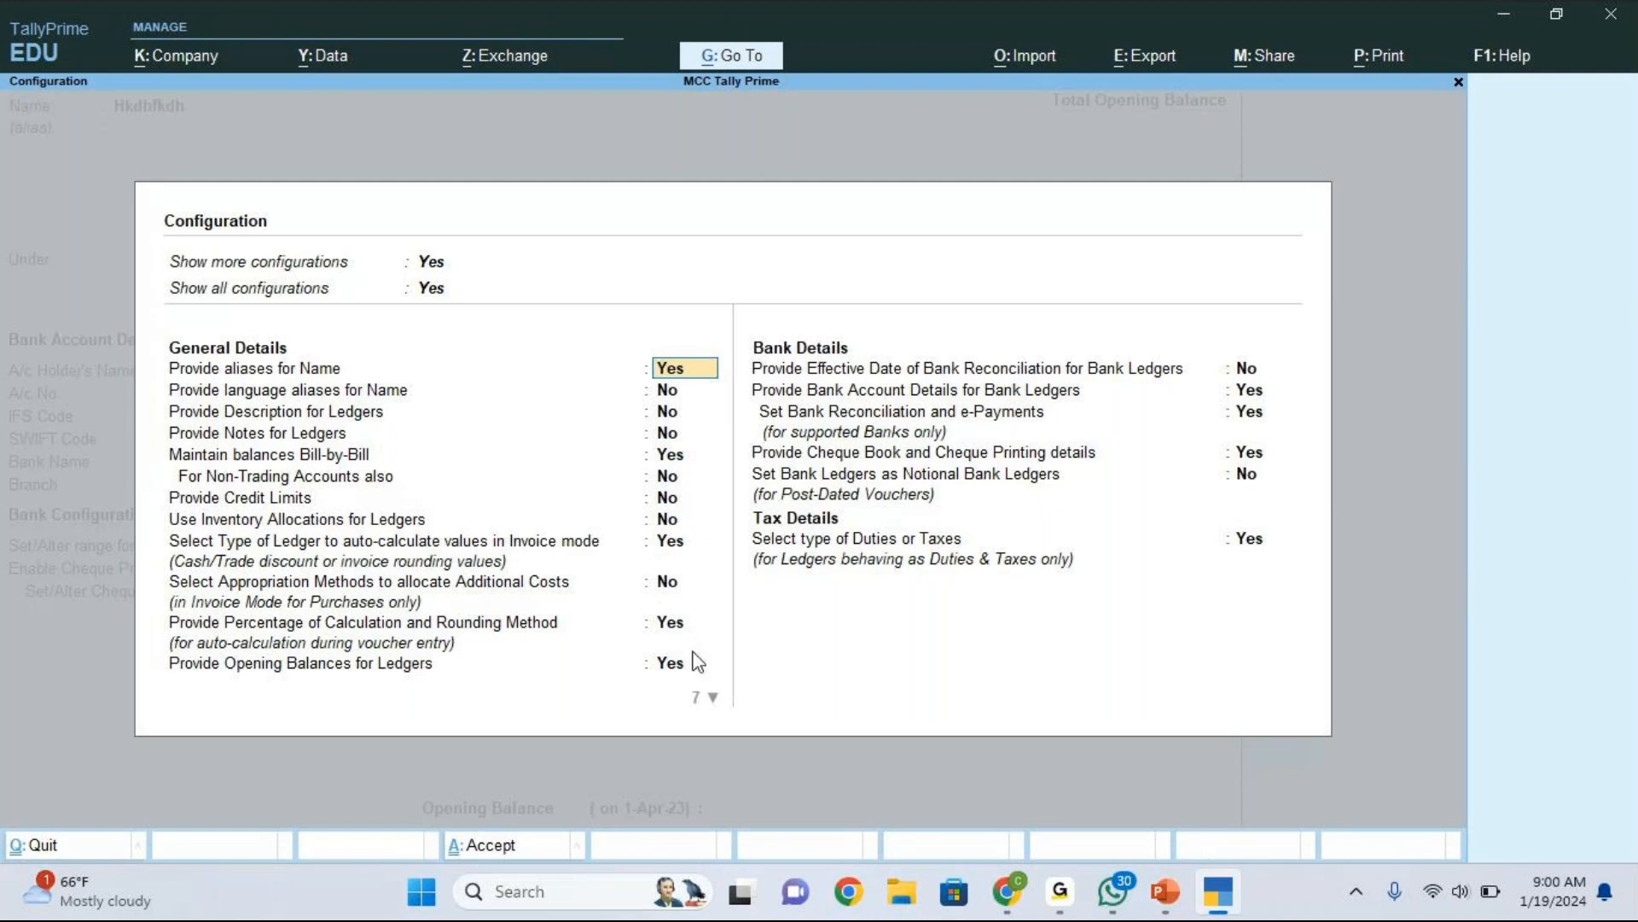
{"action": "key", "text": "Down"}
{"action": "key", "text": "Down"}
{"action": "key", "text": "Down"}
{"action": "key", "text": "Down"}
{"action": "key", "text": "Down"}
{"action": "key", "text": "Down"}
{"action": "key", "text": "Down"}
{"action": "key", "text": "Down"}
{"action": "key", "text": "Down"}
{"action": "key", "text": "Down"}
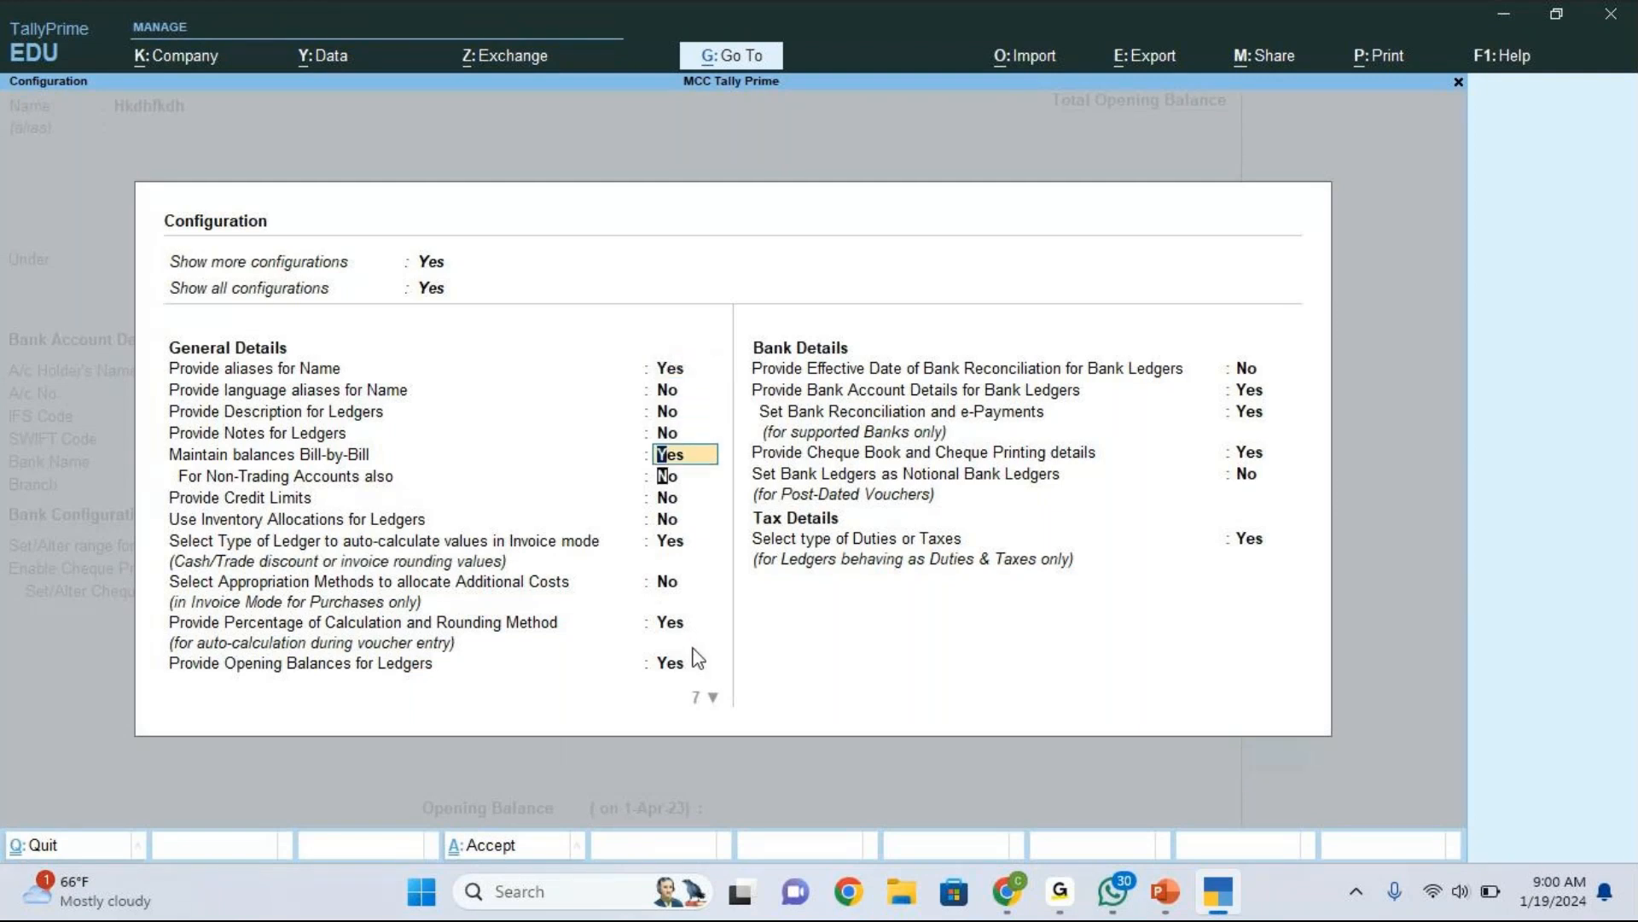
{"action": "key", "text": "Down"}
{"action": "key", "text": "Down"}
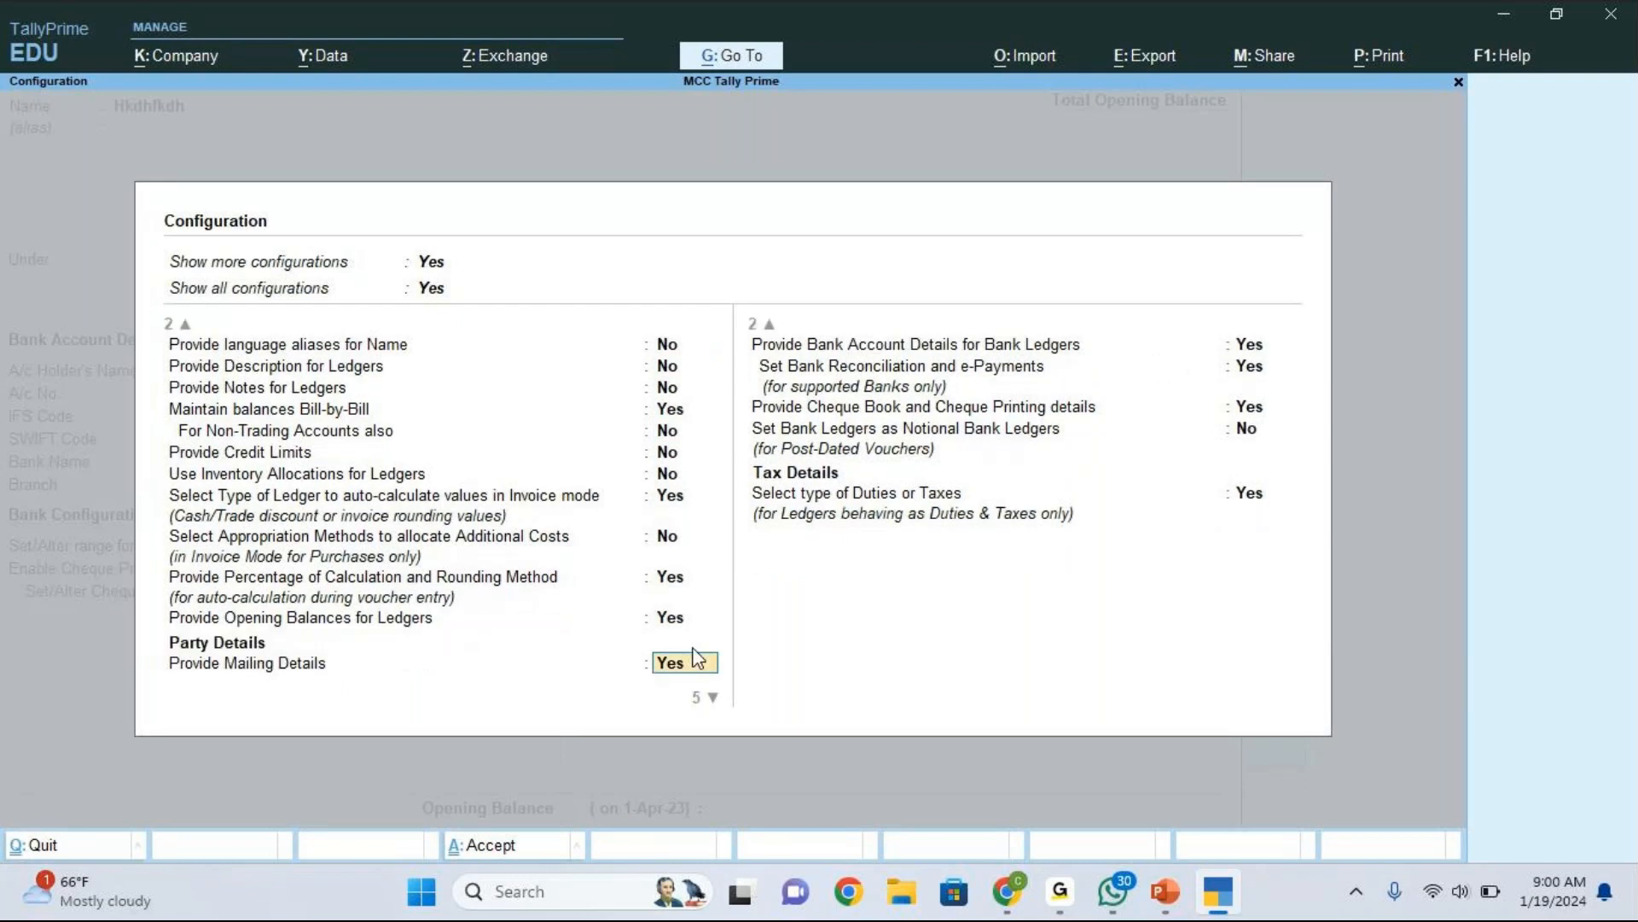
{"action": "key", "text": "Down"}
{"action": "key", "text": "Down"}
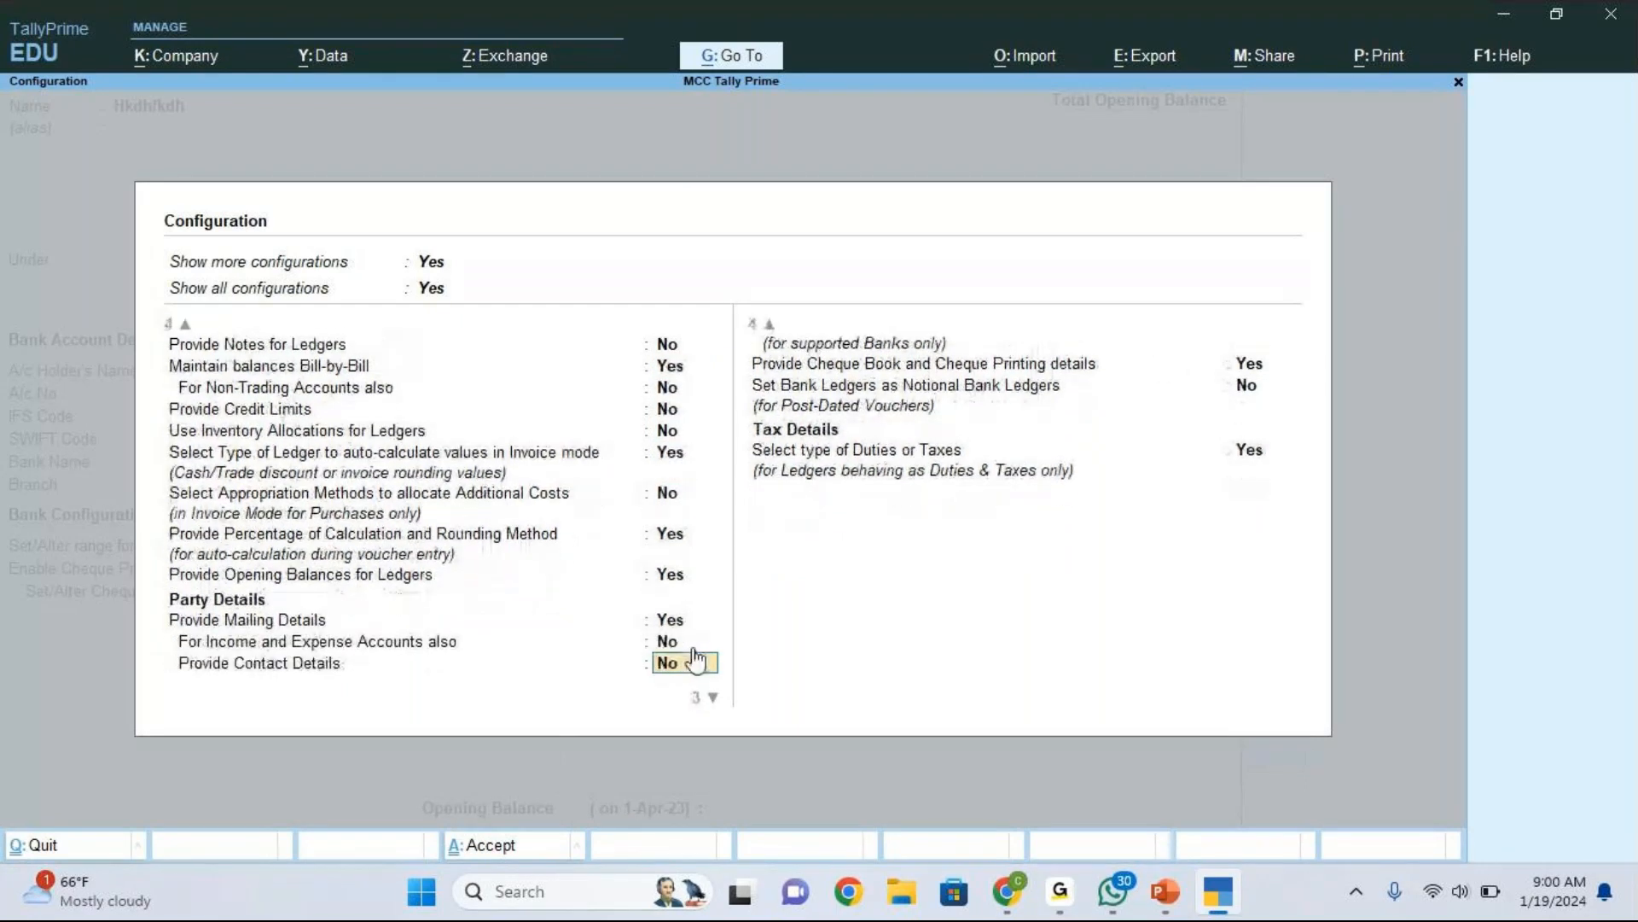
{"action": "key", "text": "Down"}
{"action": "key", "text": "Down"}
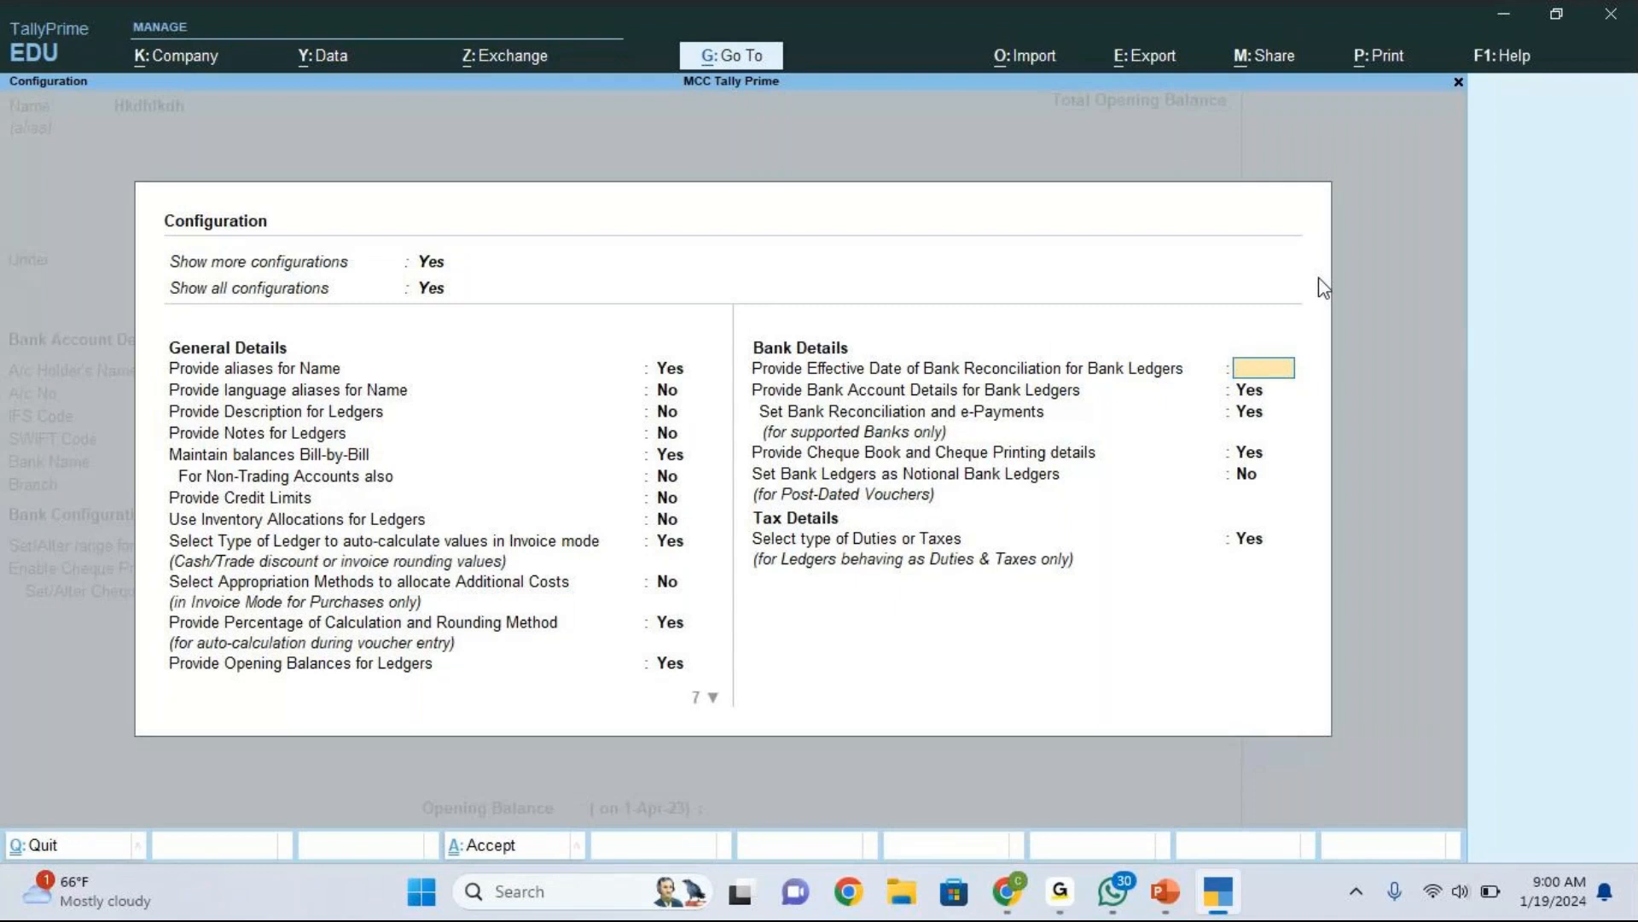
{"action": "key", "text": "ctrl+a"}
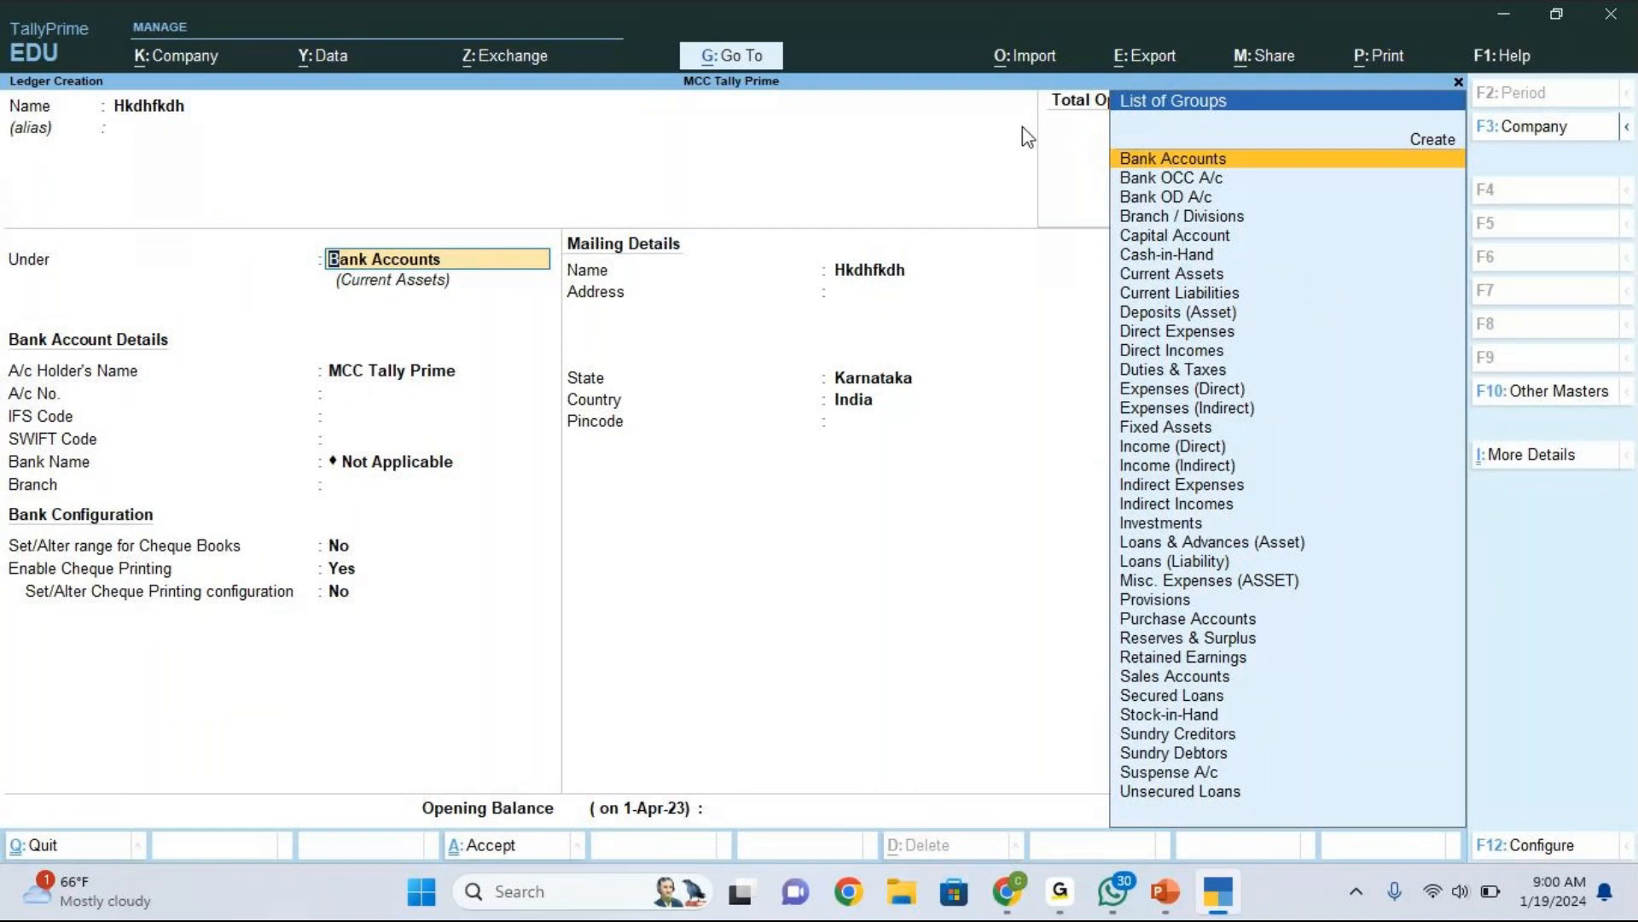
Step: Clear the trial ledger's group and name from the ledger form
{"action": "left_click", "coordinate": [1253, 50]}
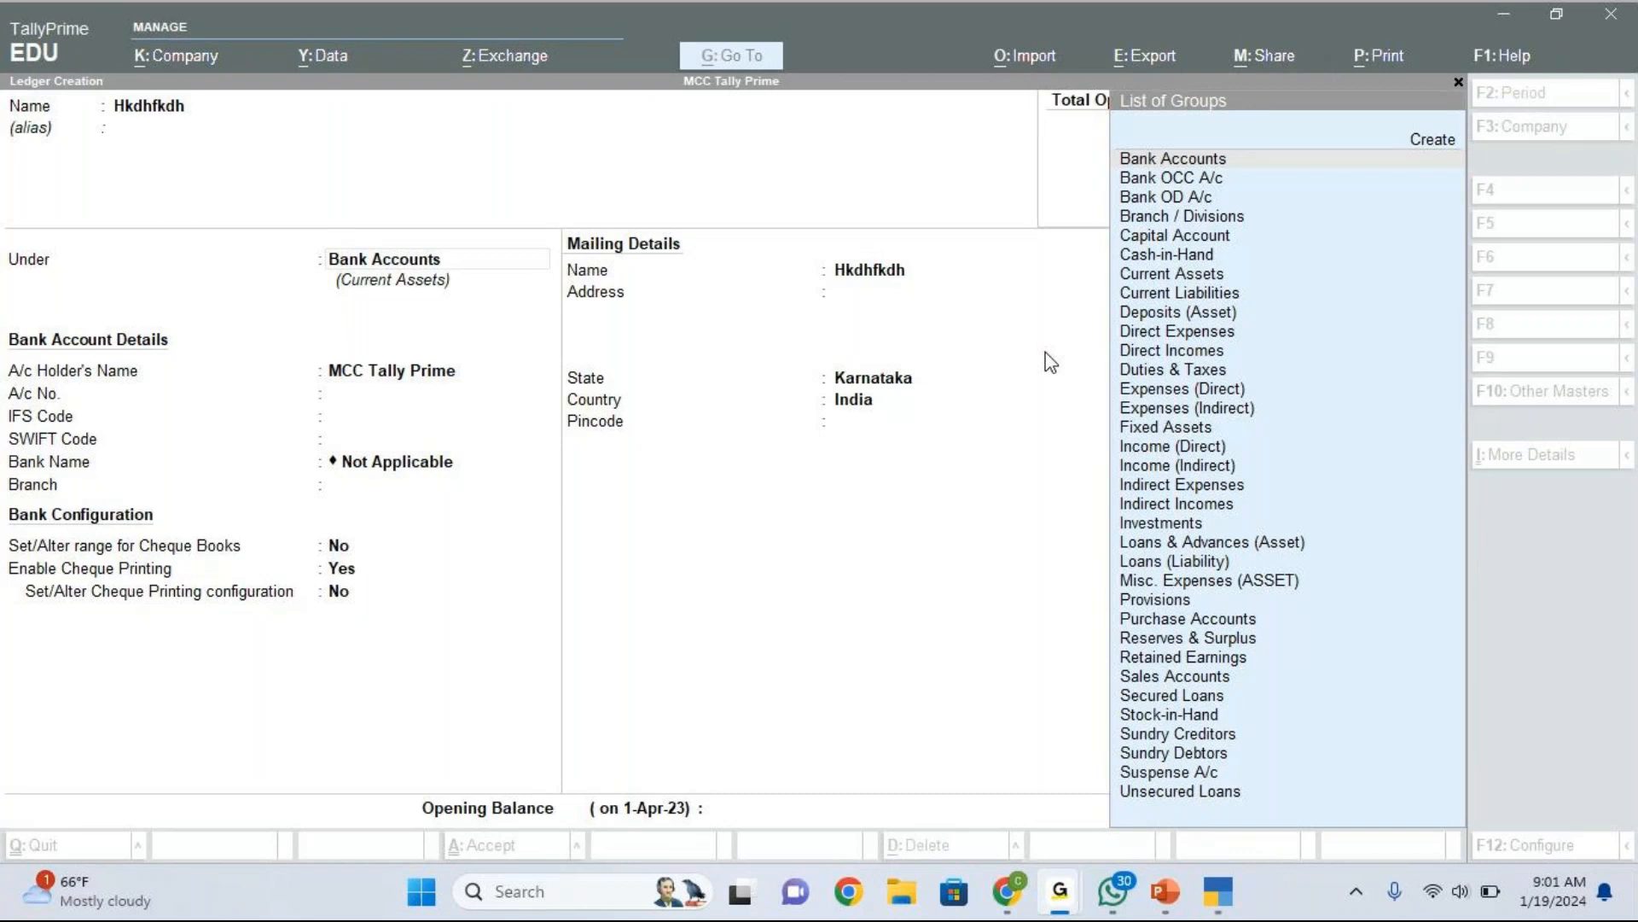
{"action": "left_click", "coordinate": [940, 438]}
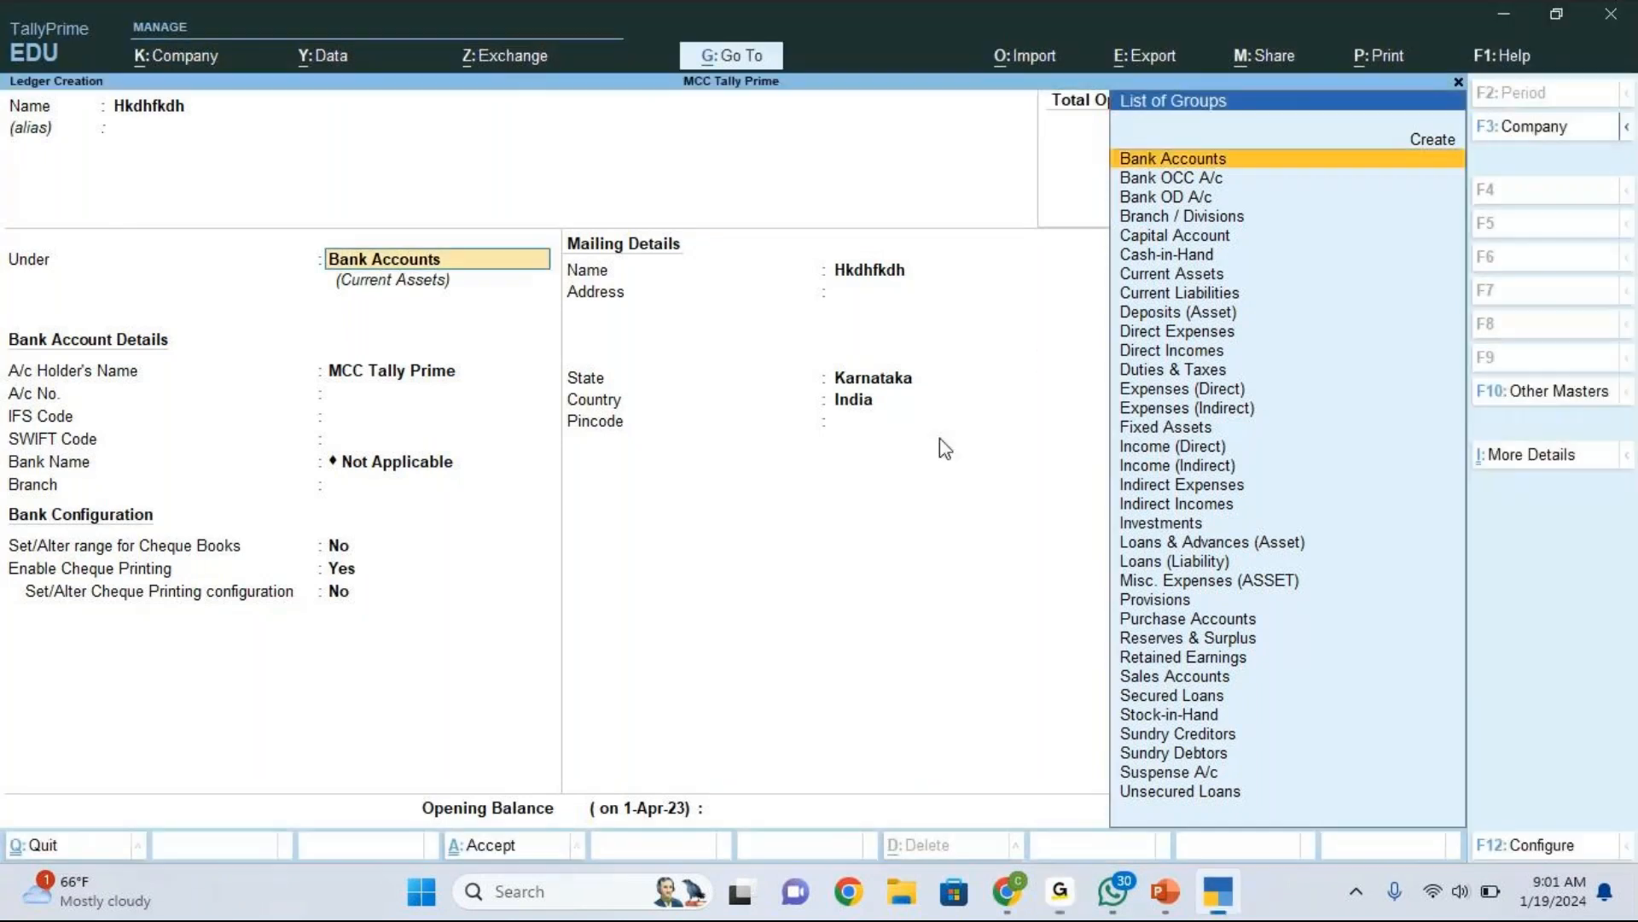
{"action": "key", "text": "BackSpace"}
{"action": "key", "text": "BackSpace"}
{"action": "key", "text": "BackSpace"}
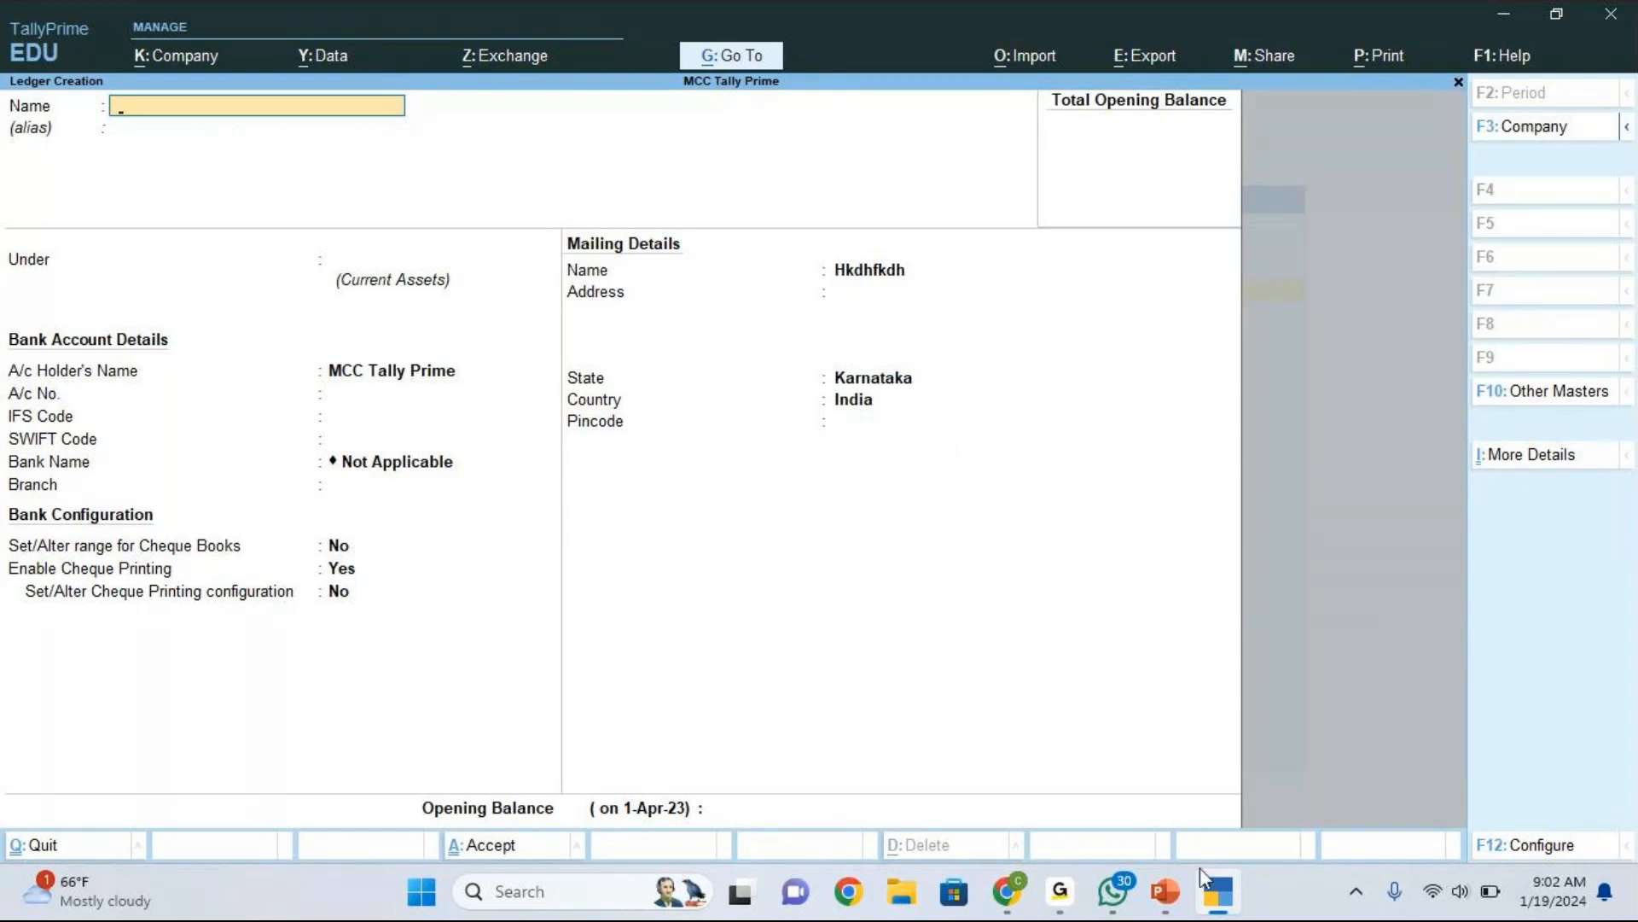
Step: Review the list of ledgers to create in PowerPoint, return to TallyPrime and quit ledger creation without saving
{"action": "left_click", "coordinate": [1168, 893]}
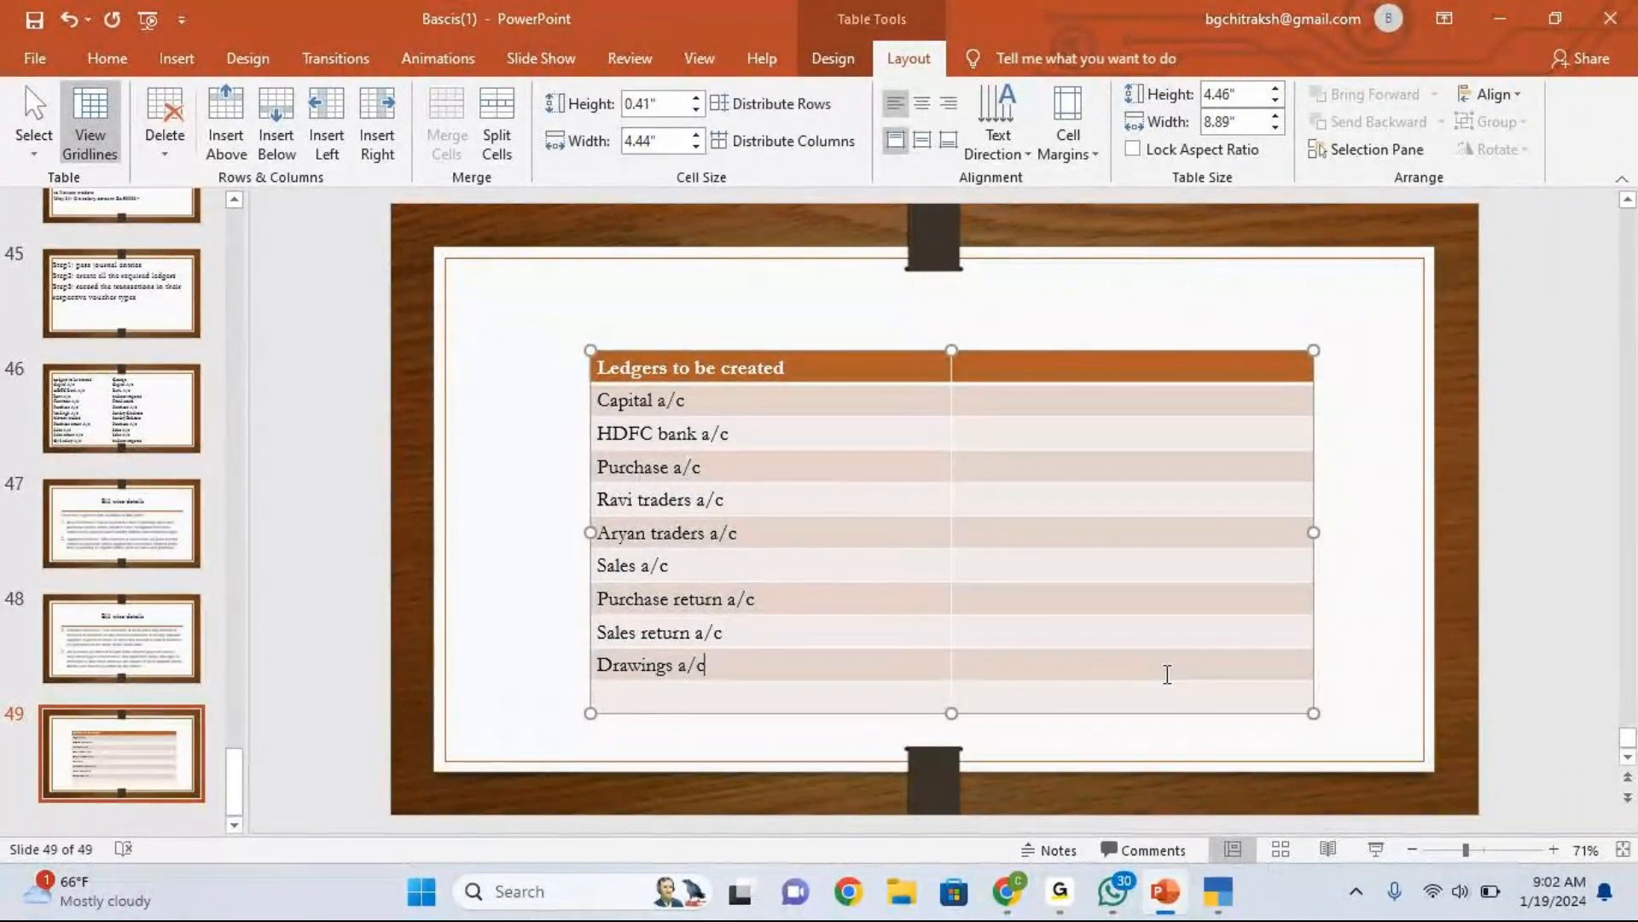
{"action": "left_click", "coordinate": [1227, 902]}
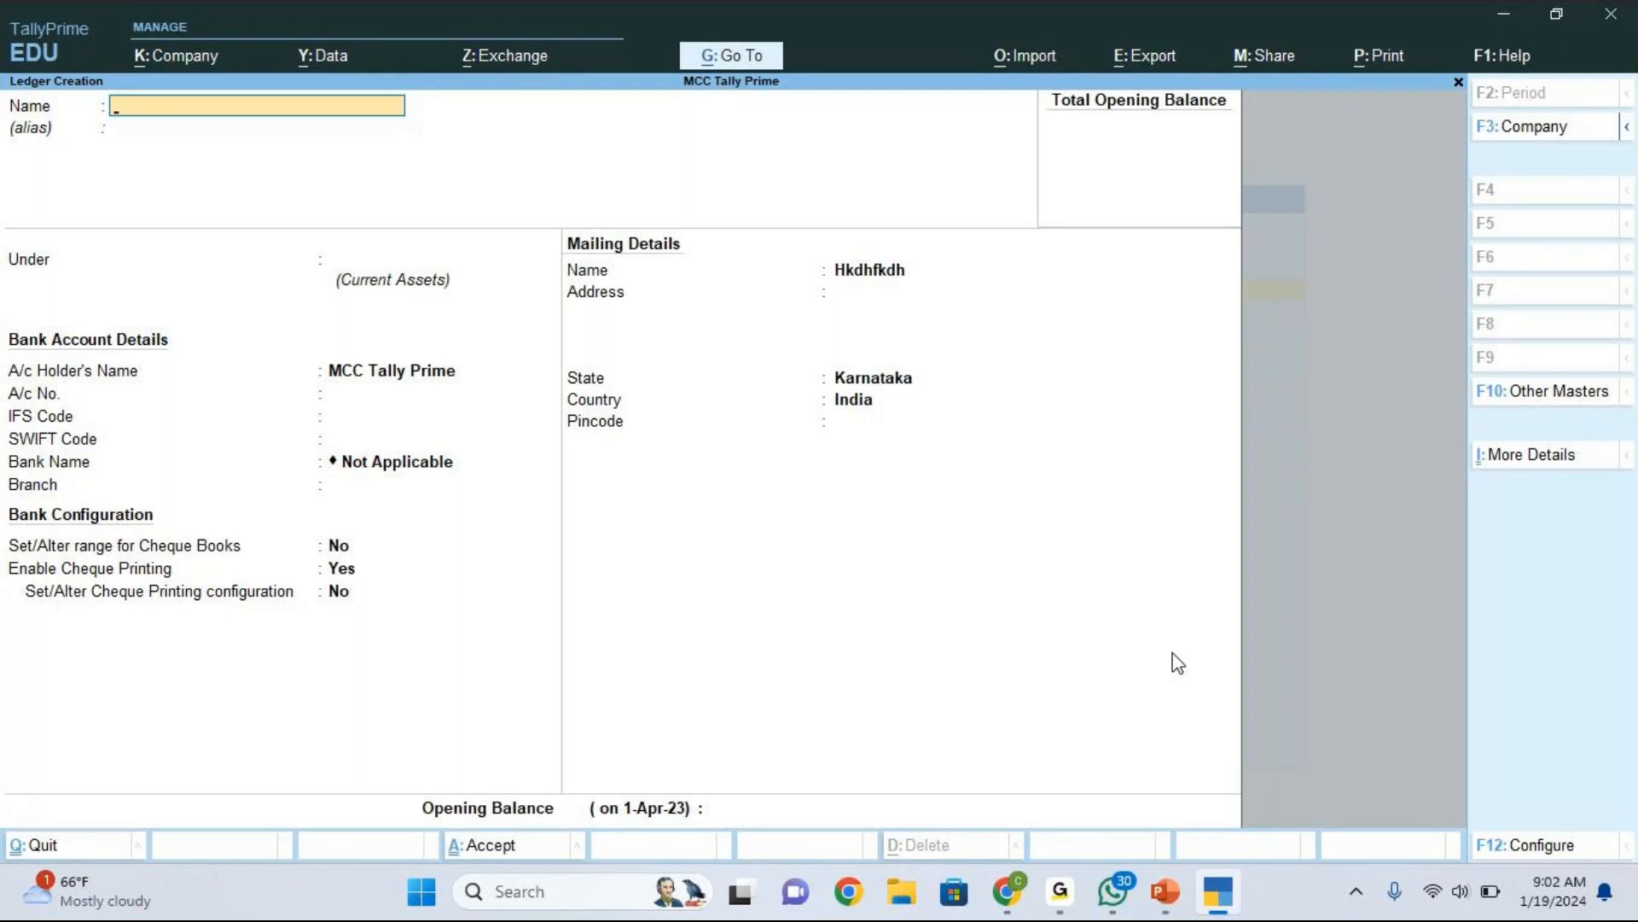
{"action": "key", "text": "Escape"}
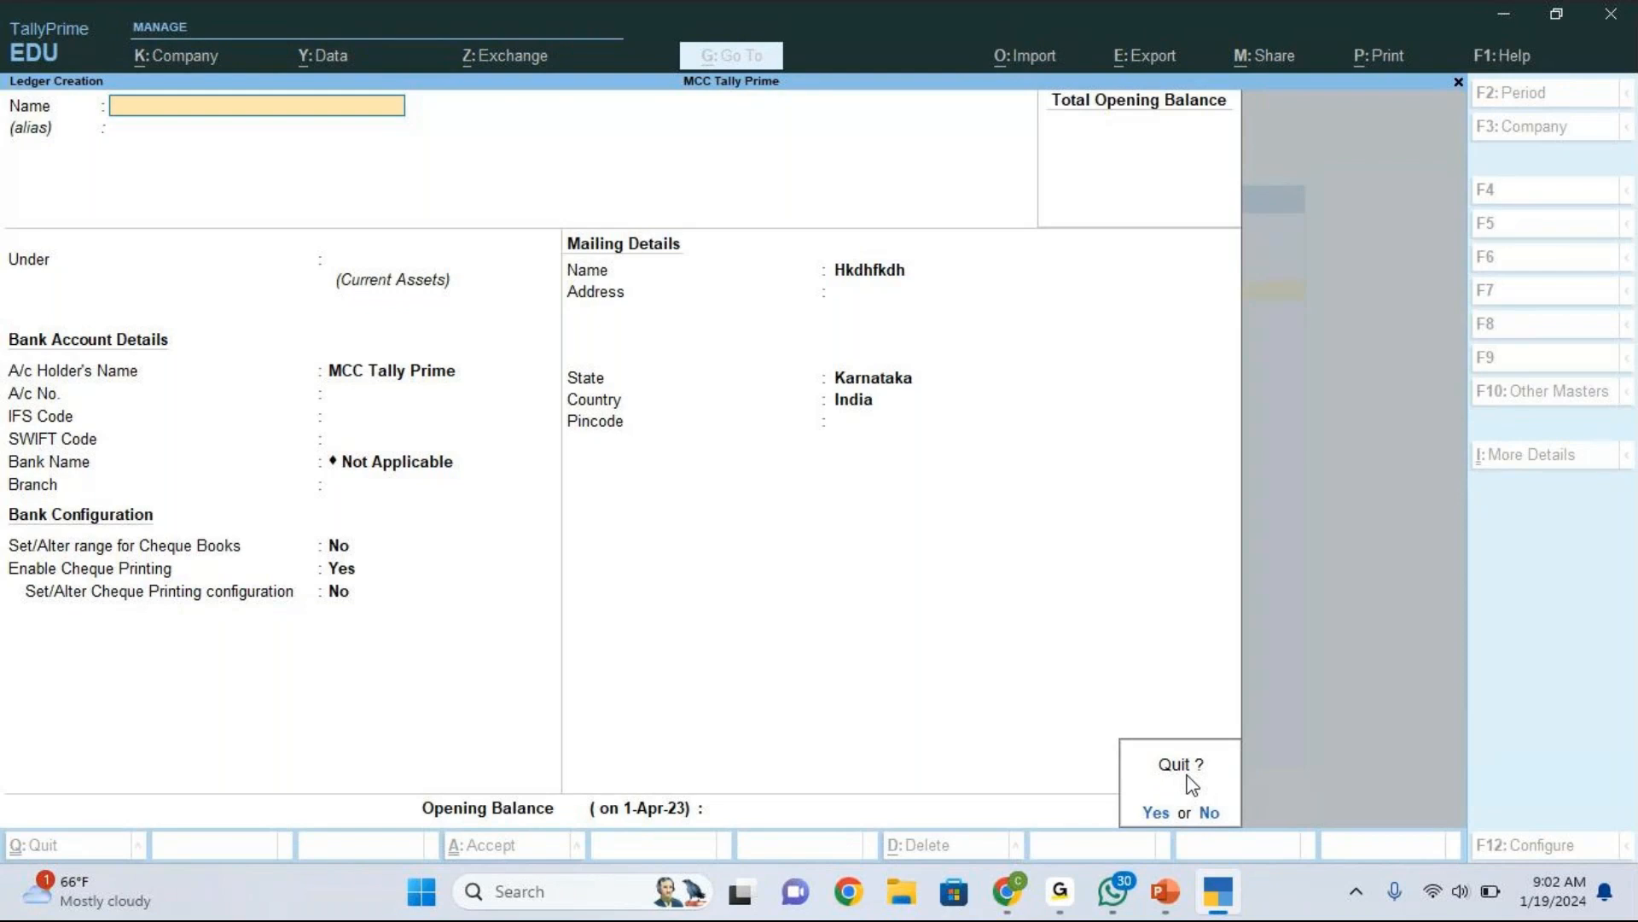
{"action": "key", "text": "y"}
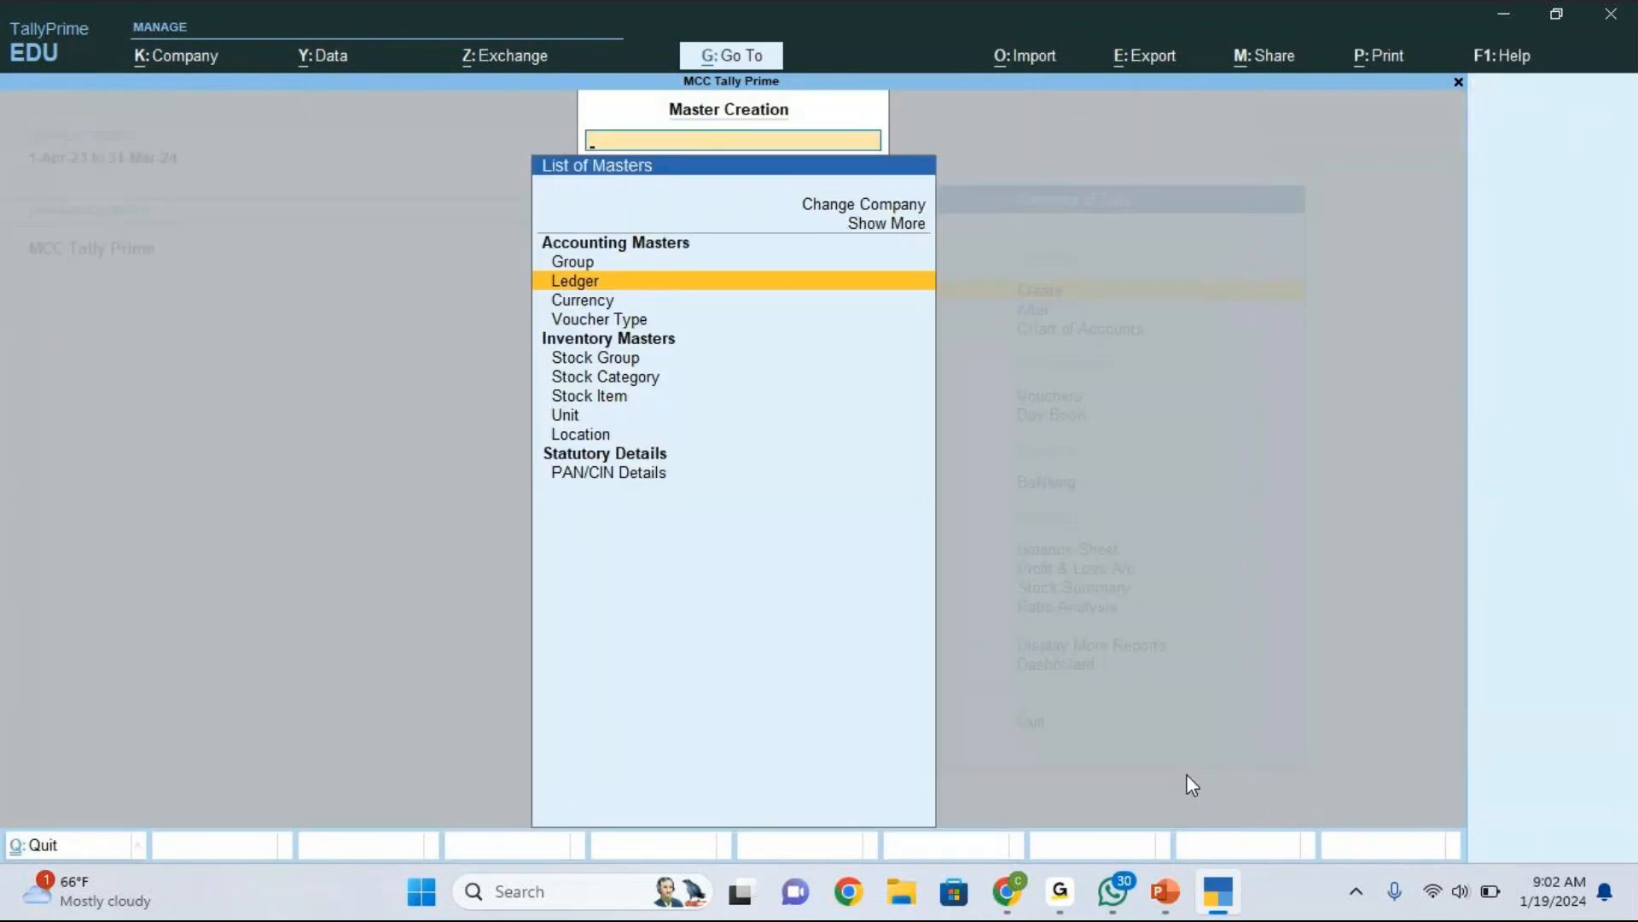
Step: Leave master creation and open the list of ledgers in the Chart of Accounts
{"action": "key", "text": "Escape"}
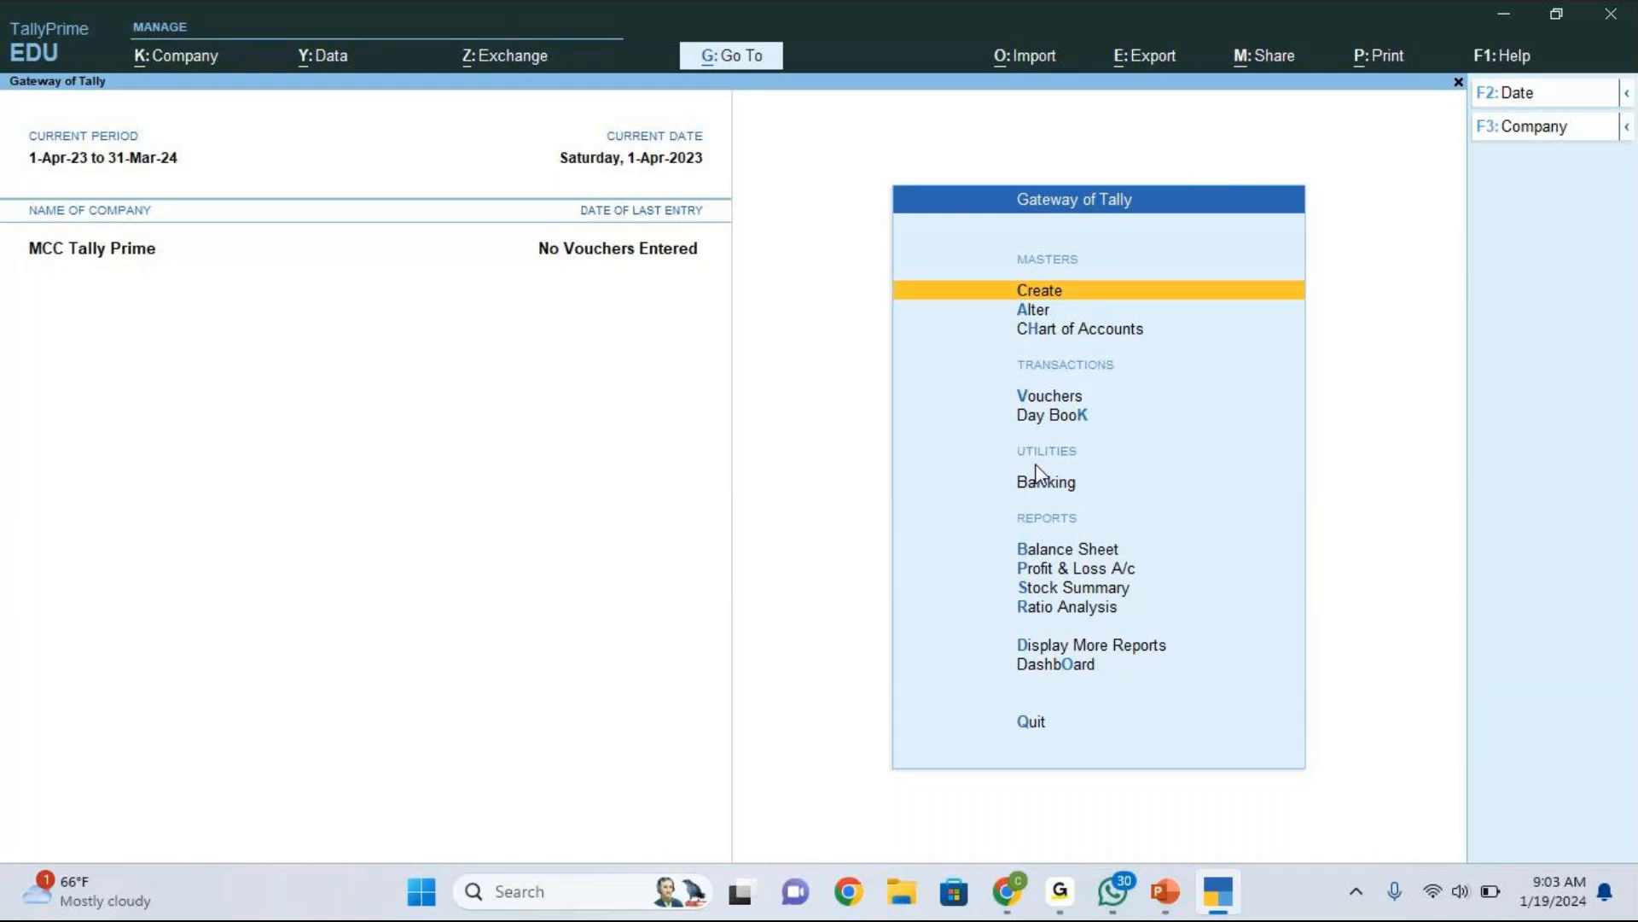
{"action": "key", "text": "Down"}
{"action": "key", "text": "Down"}
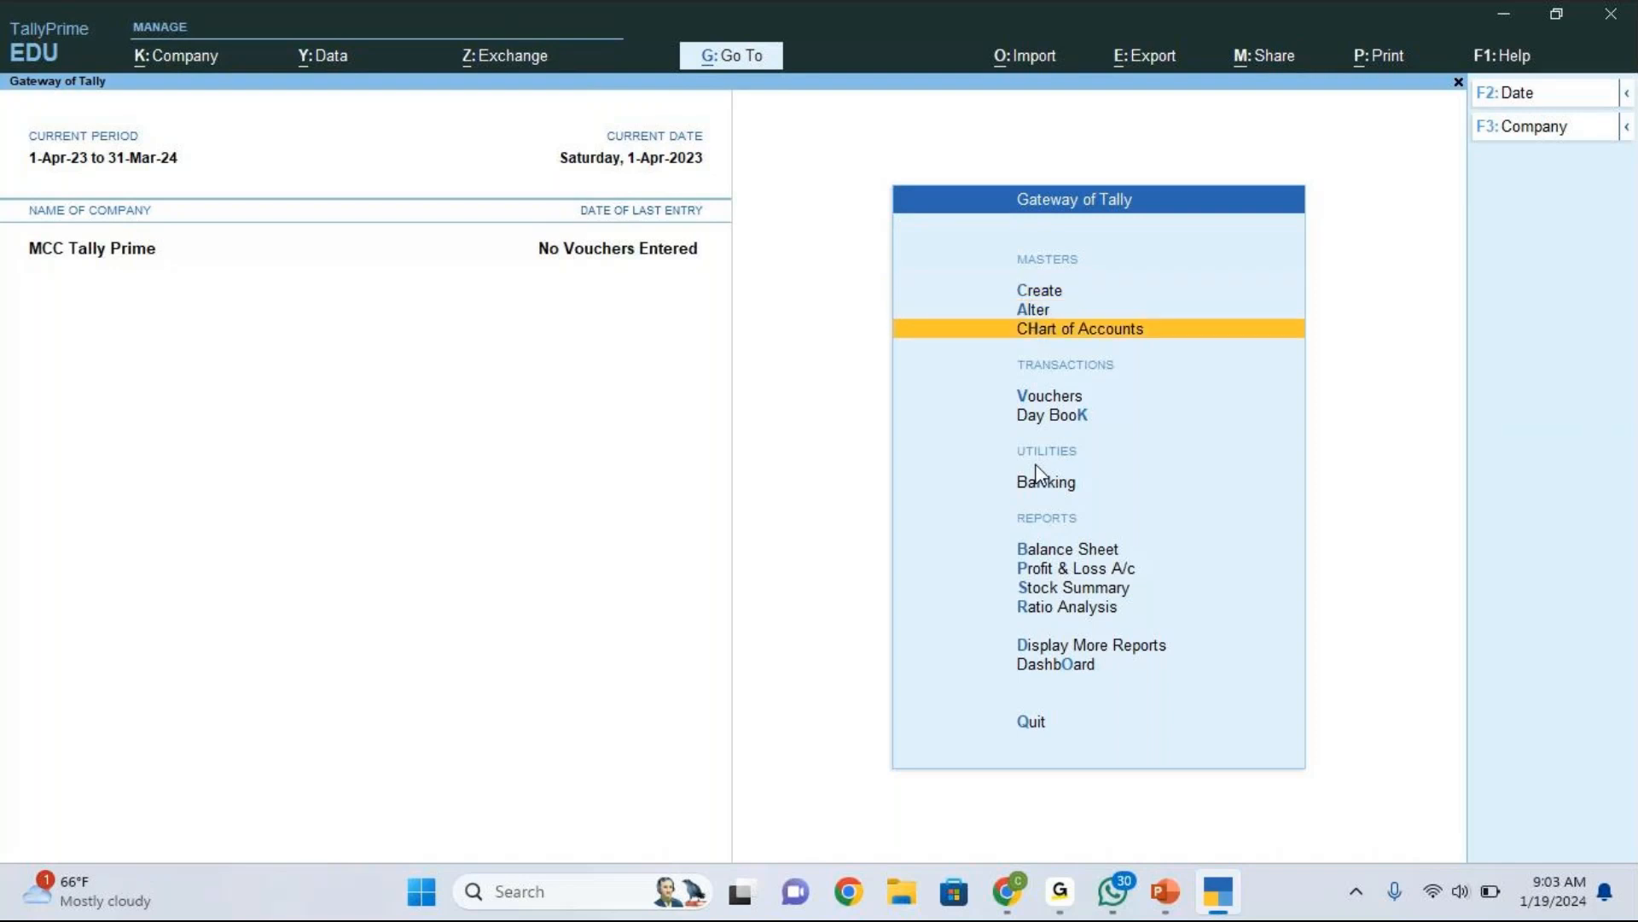
{"action": "left_click", "coordinate": [1028, 338]}
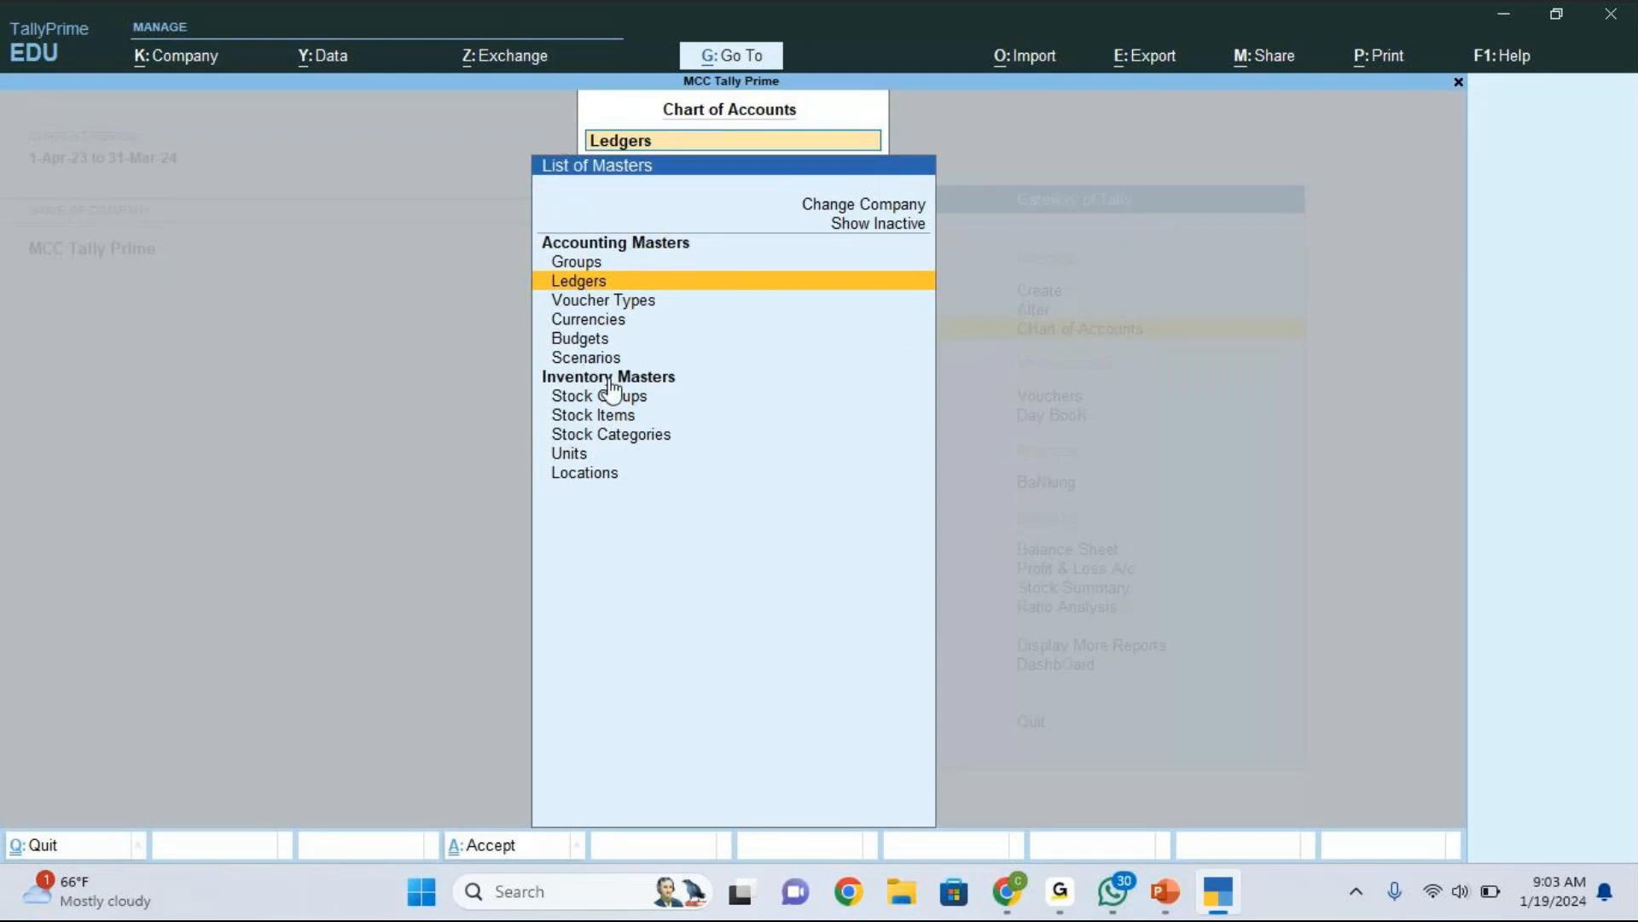
{"action": "left_click", "coordinate": [583, 285]}
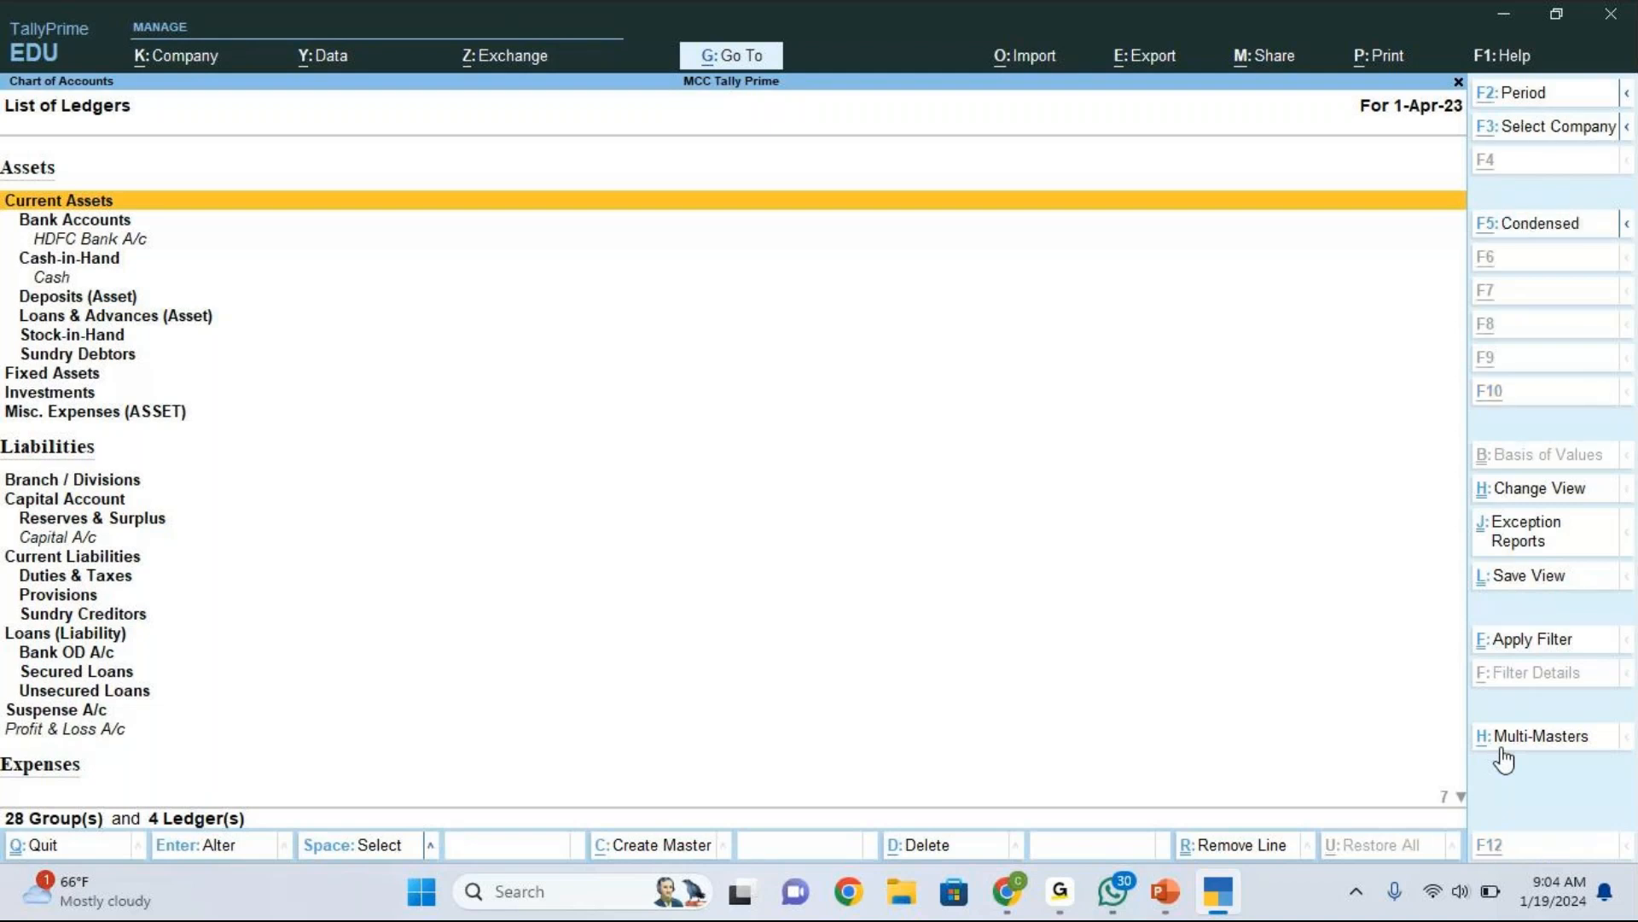
Step: Open multi-ledger creation, display the groups available for Under Group, and return to the Gateway of Tally
{"action": "left_click", "coordinate": [1503, 747]}
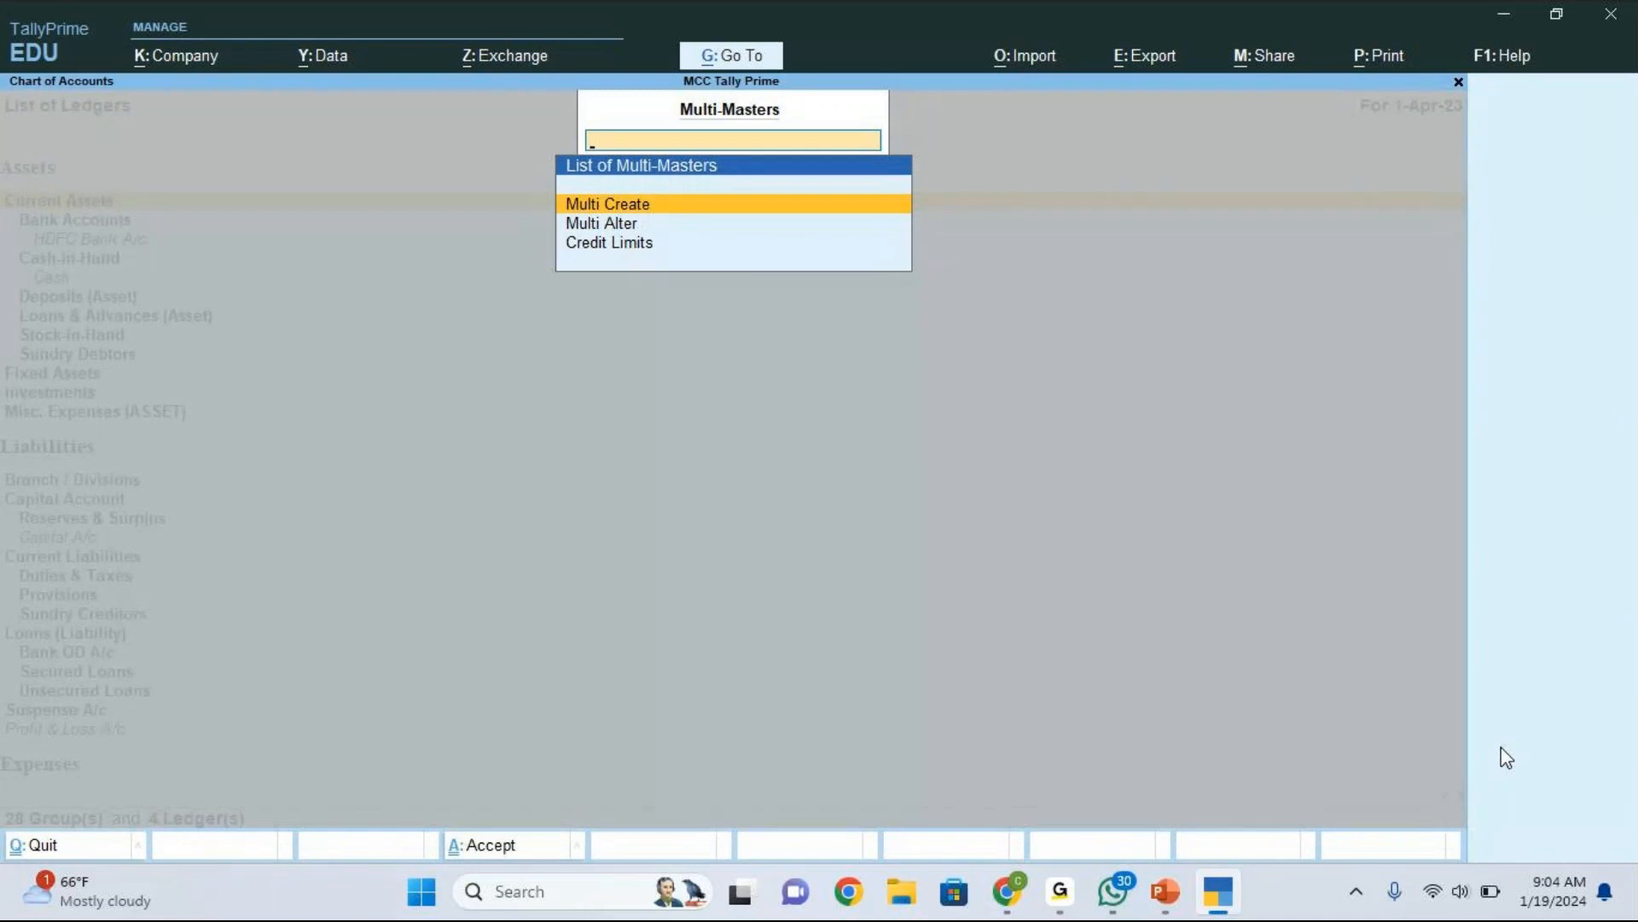
{"action": "left_click", "coordinate": [629, 204]}
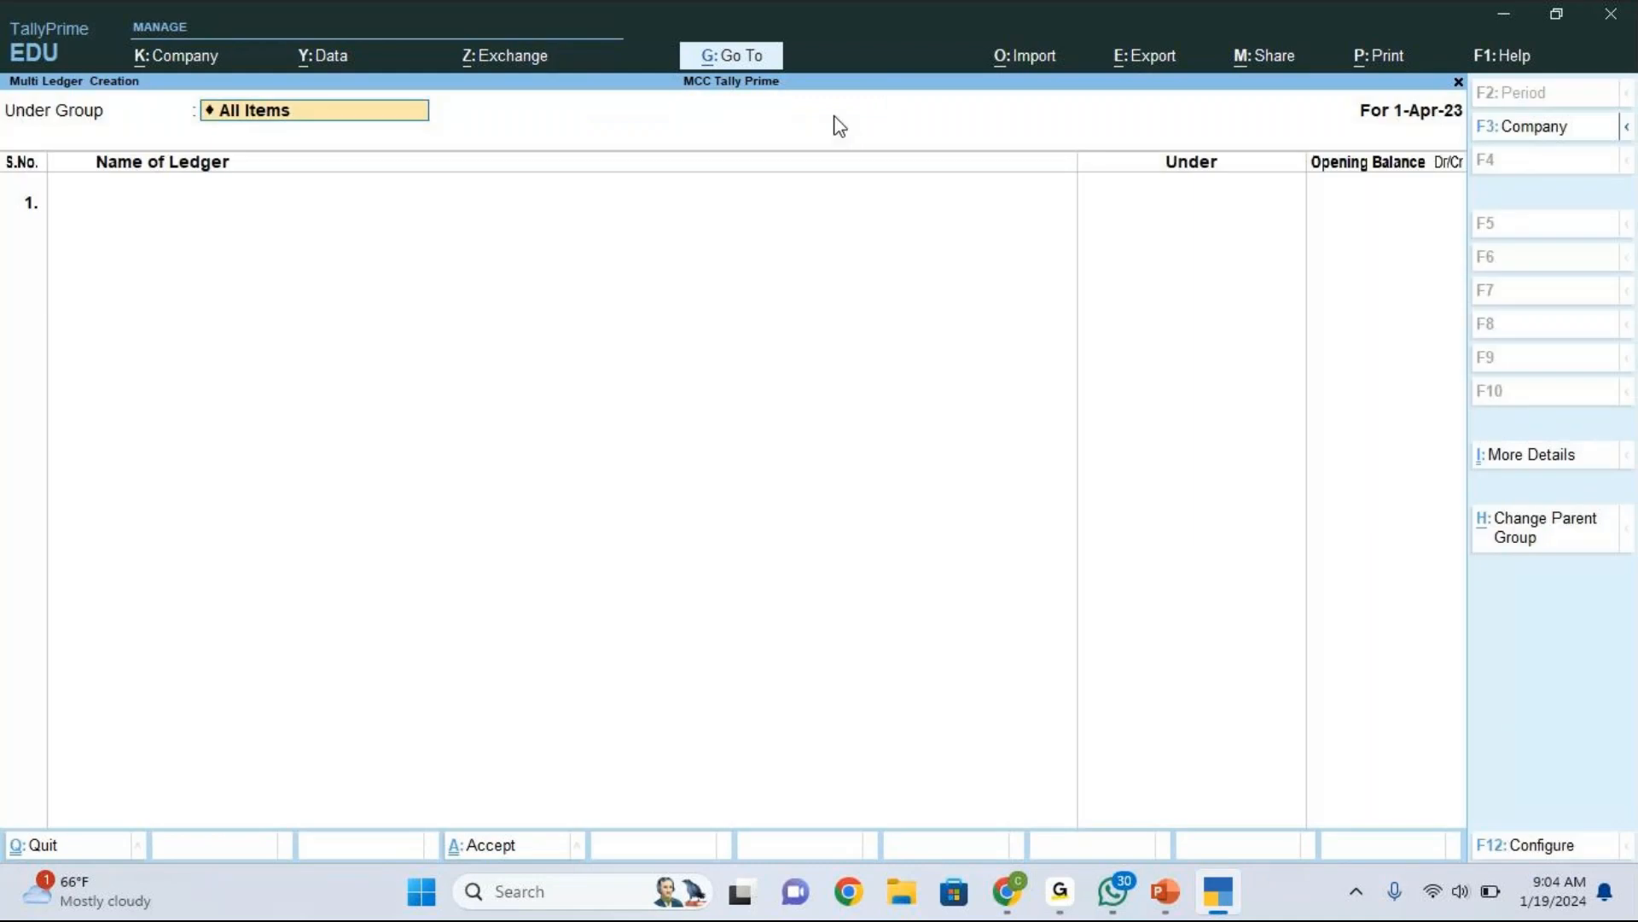
{"action": "left_click", "coordinate": [840, 126]}
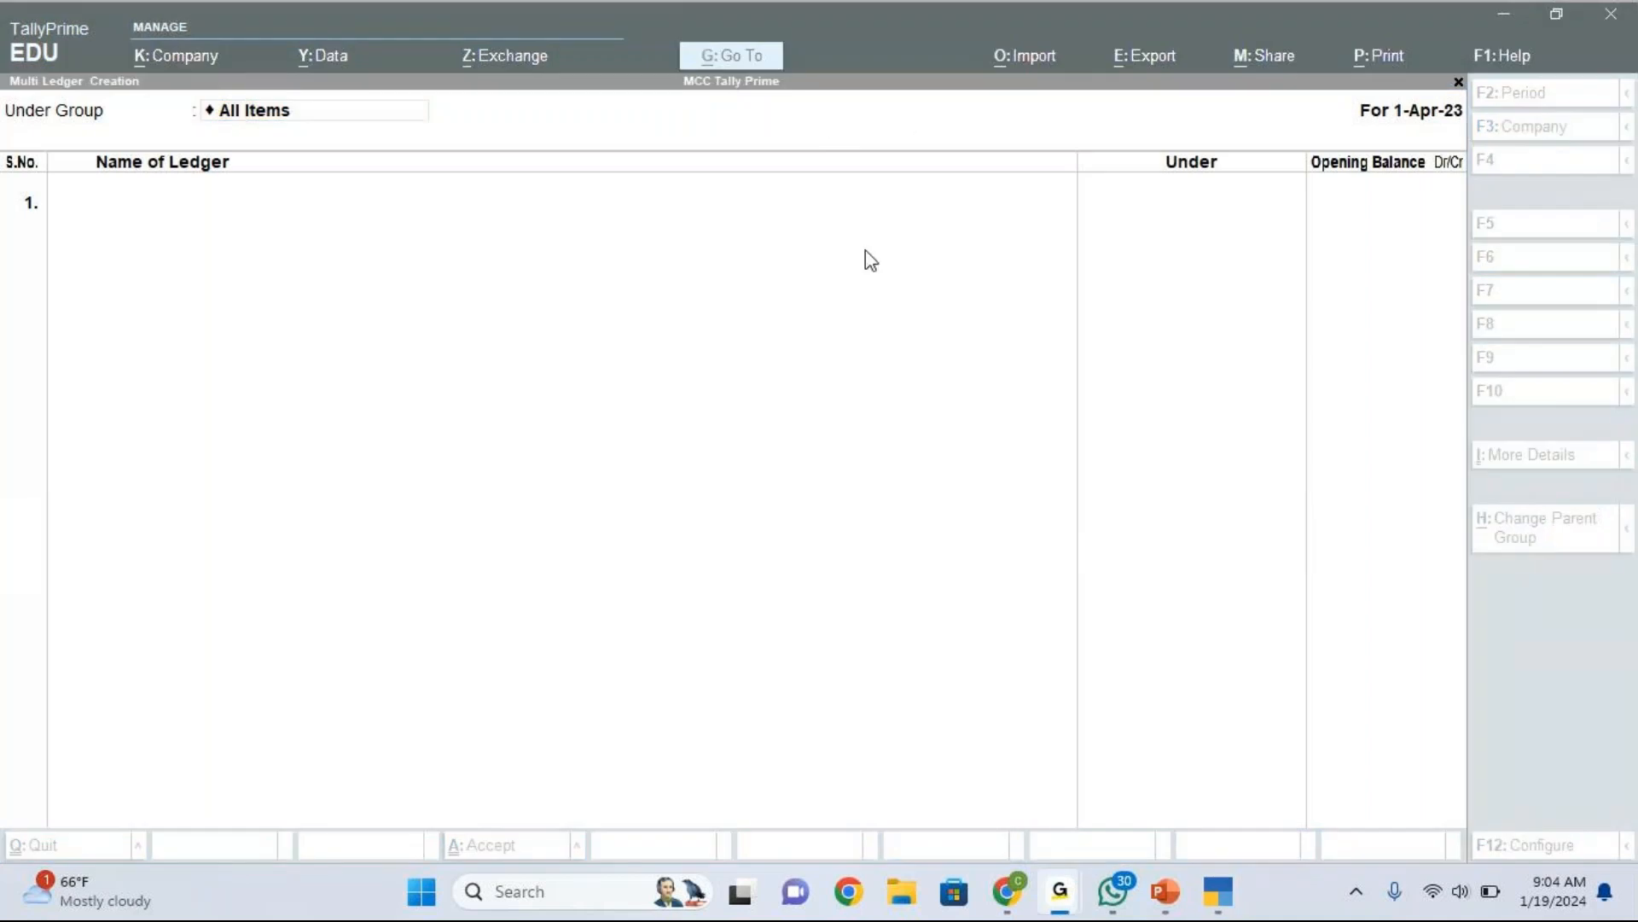
{"action": "left_click", "coordinate": [267, 111]}
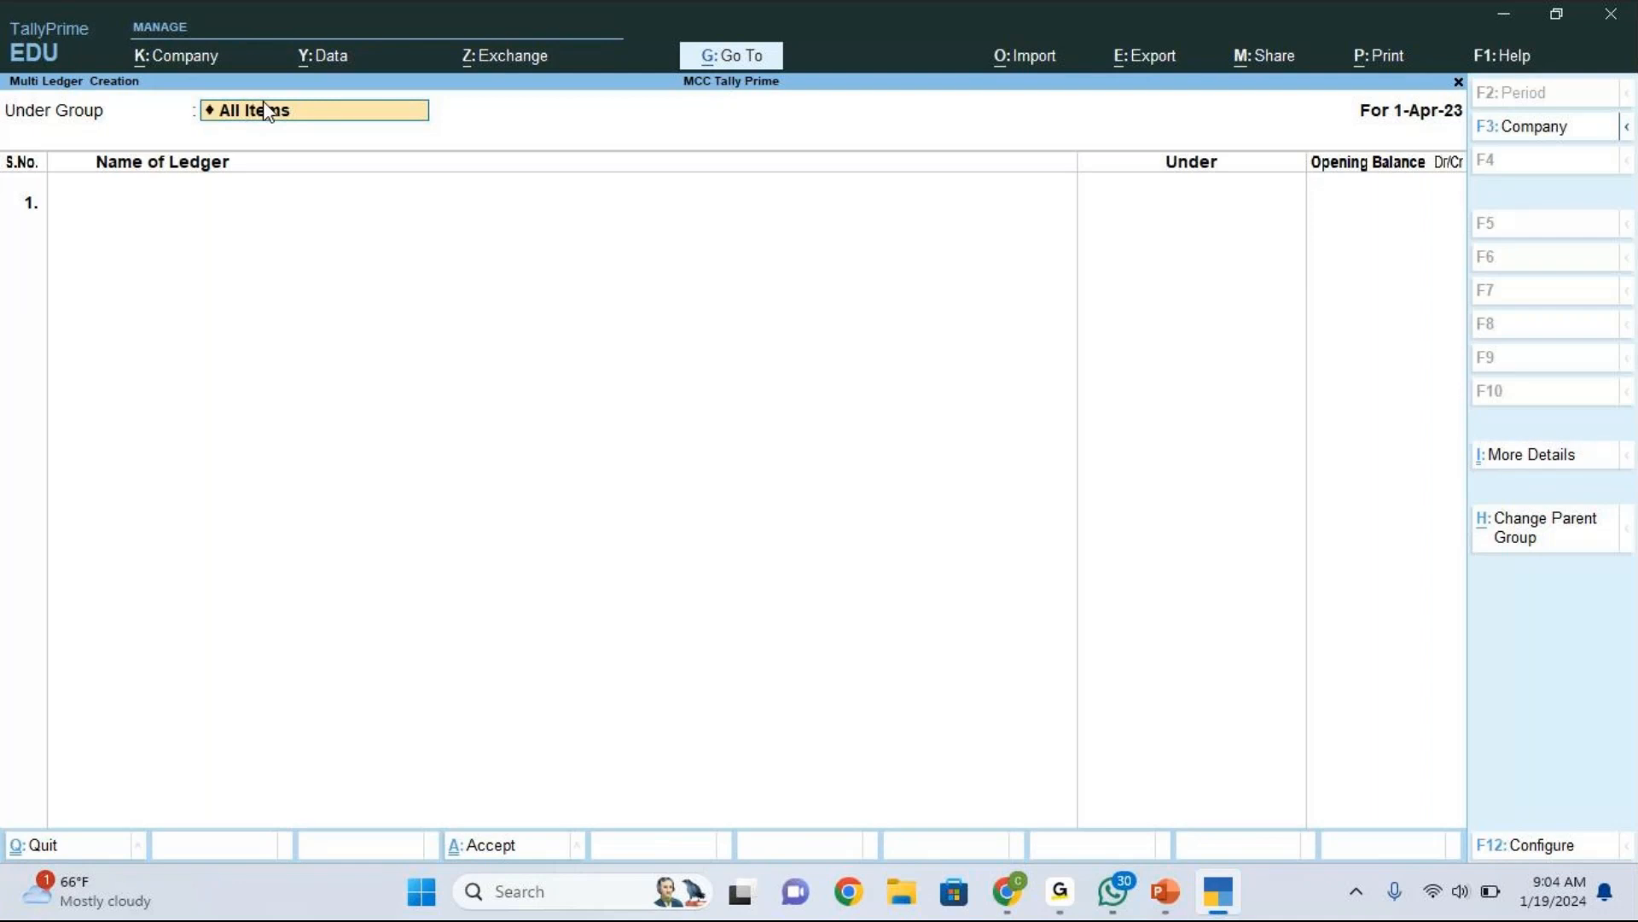
{"action": "left_click", "coordinate": [267, 111]}
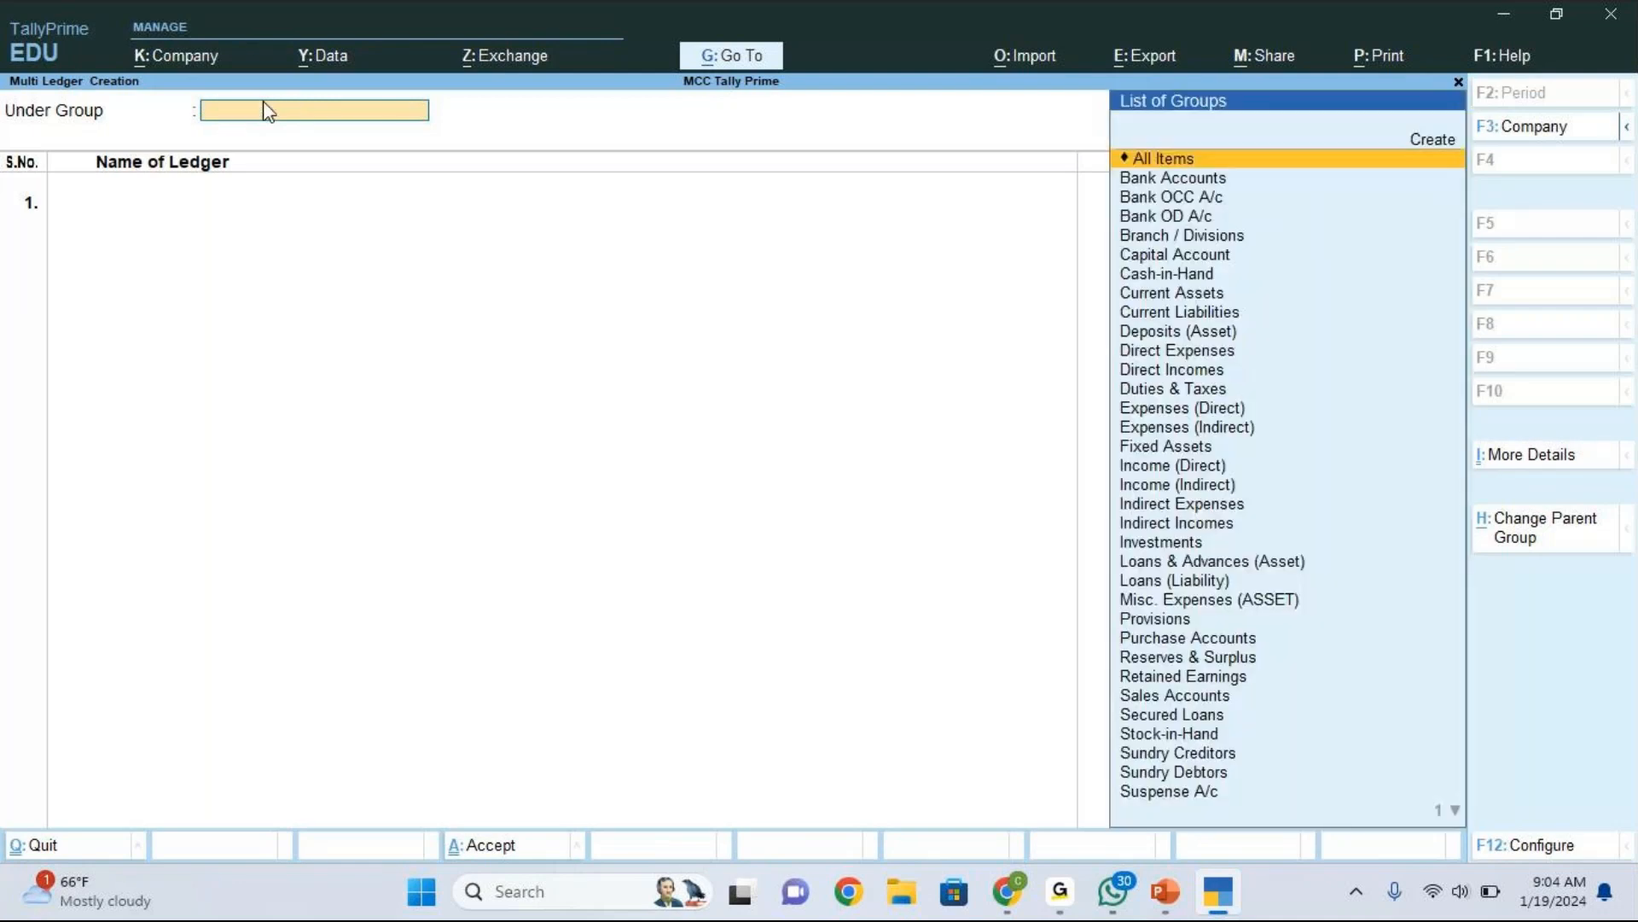
{"action": "key", "text": "Escape"}
{"action": "key", "text": "Escape"}
{"action": "key", "text": "Escape"}
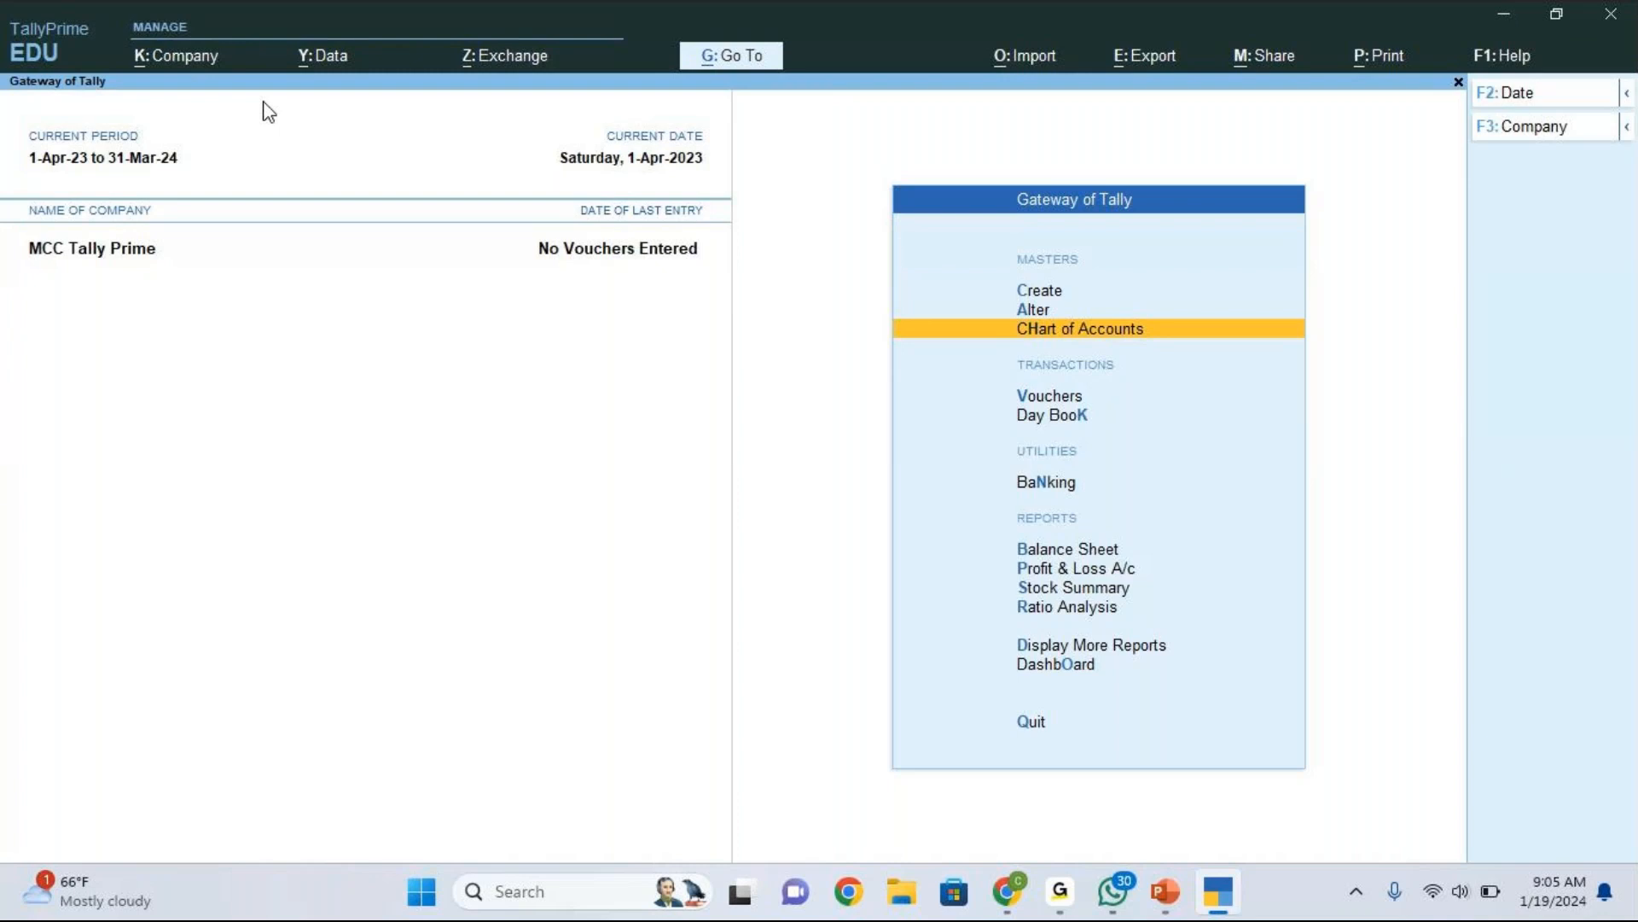
Step: Open the single-ledger creation form from the masters list and quit it without saving
{"action": "key", "text": "Up"}
{"action": "key", "text": "Up"}
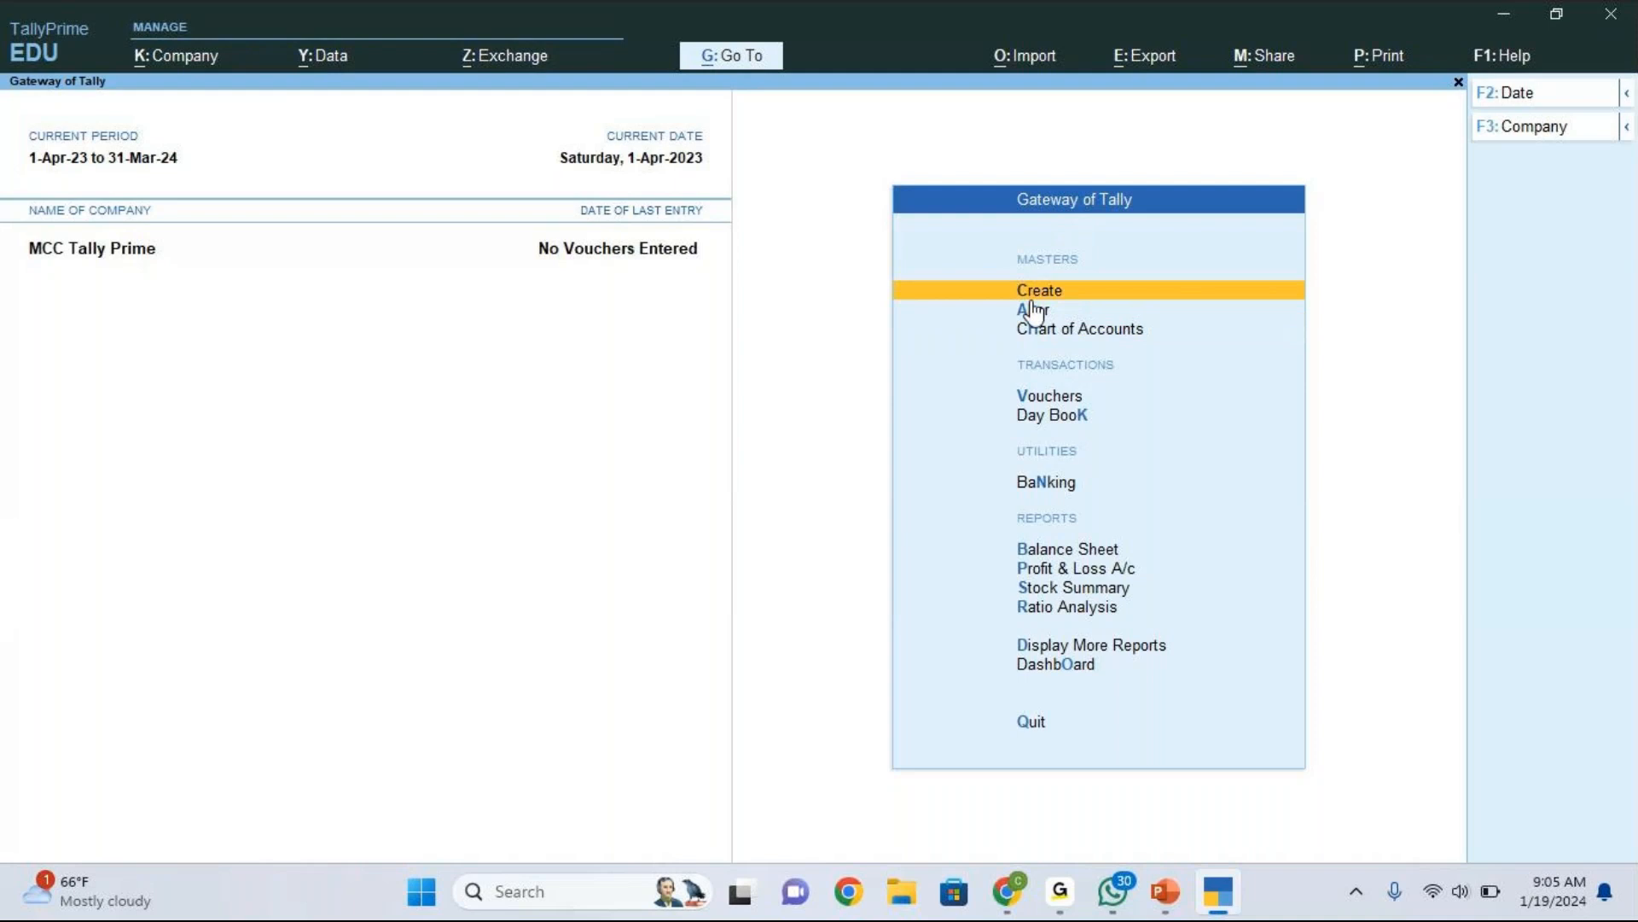
{"action": "key", "text": "Return"}
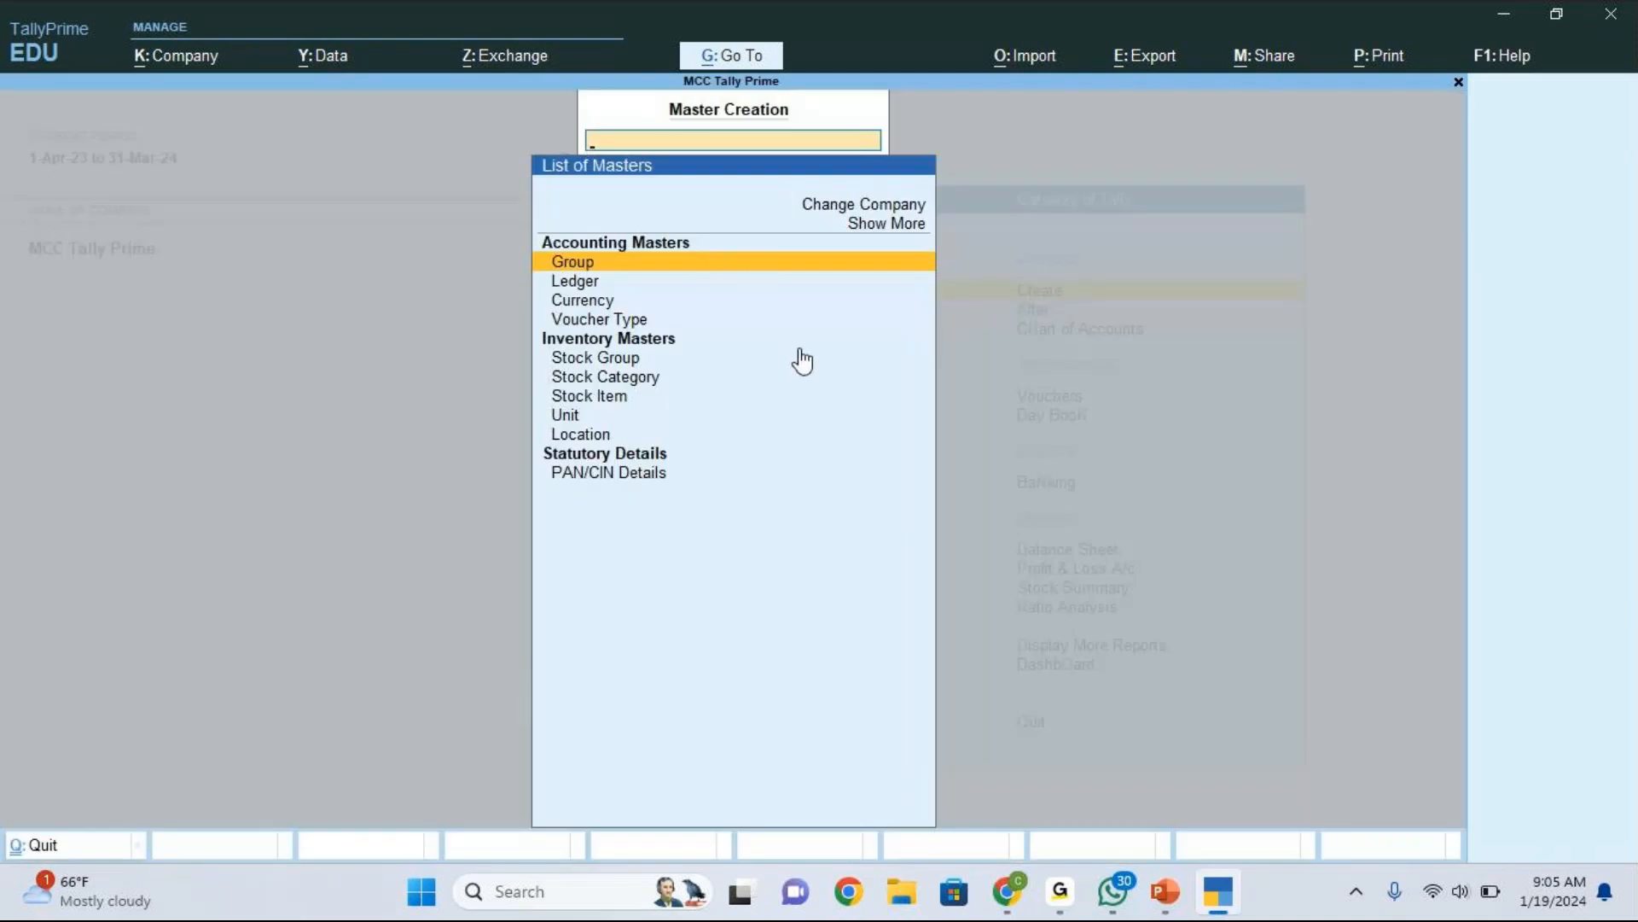
{"action": "left_click", "coordinate": [684, 282]}
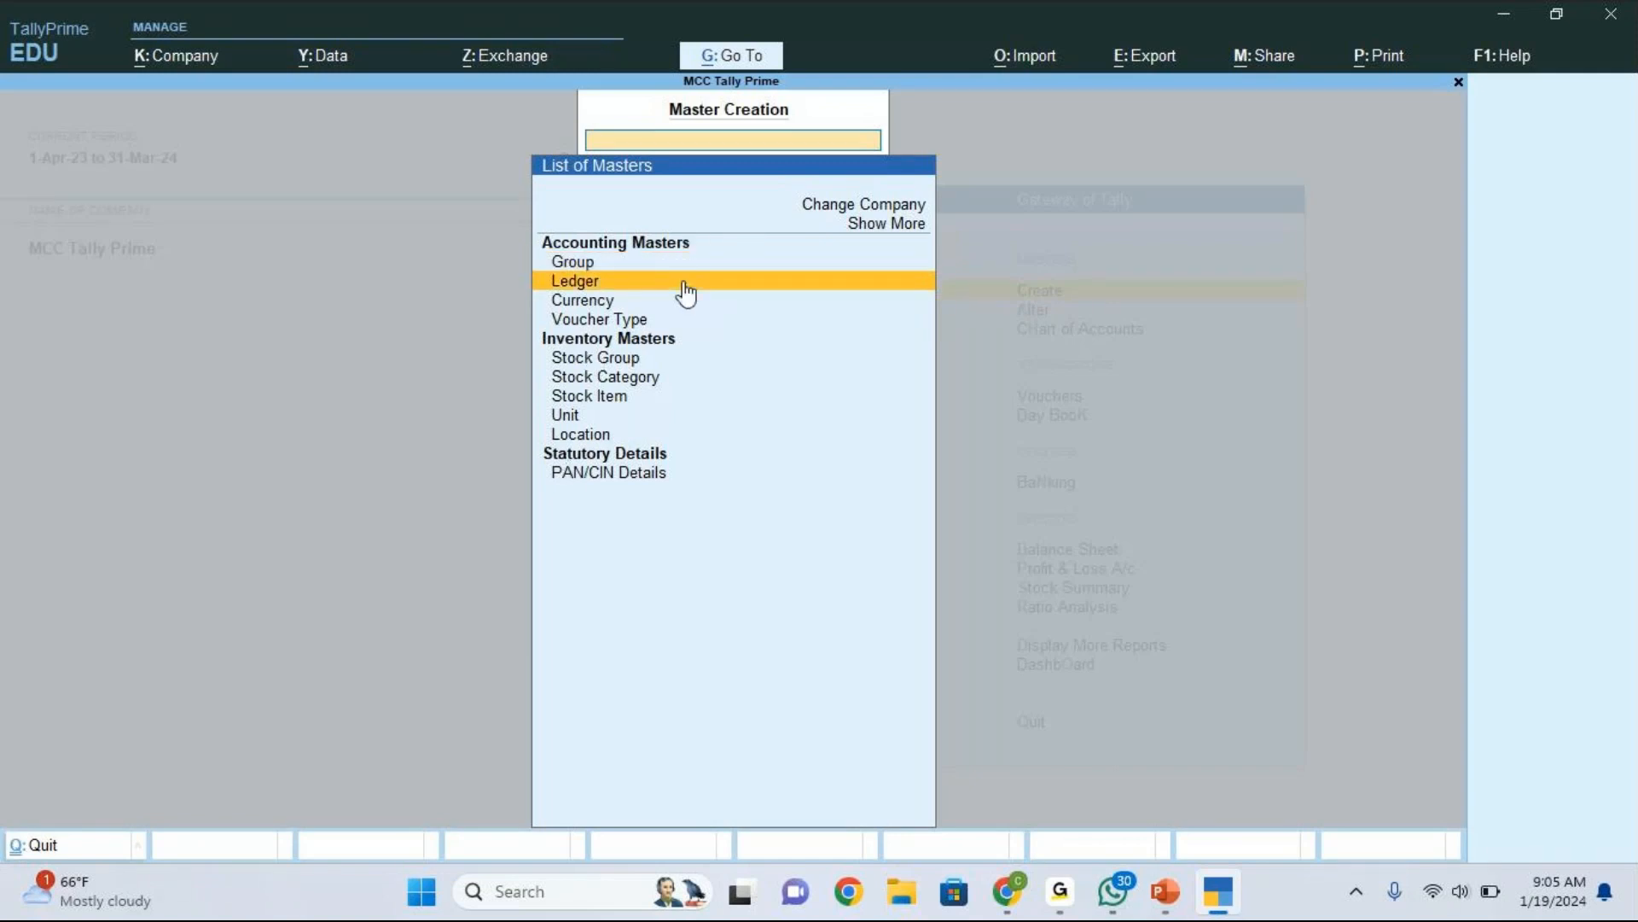
{"action": "left_click", "coordinate": [684, 282]}
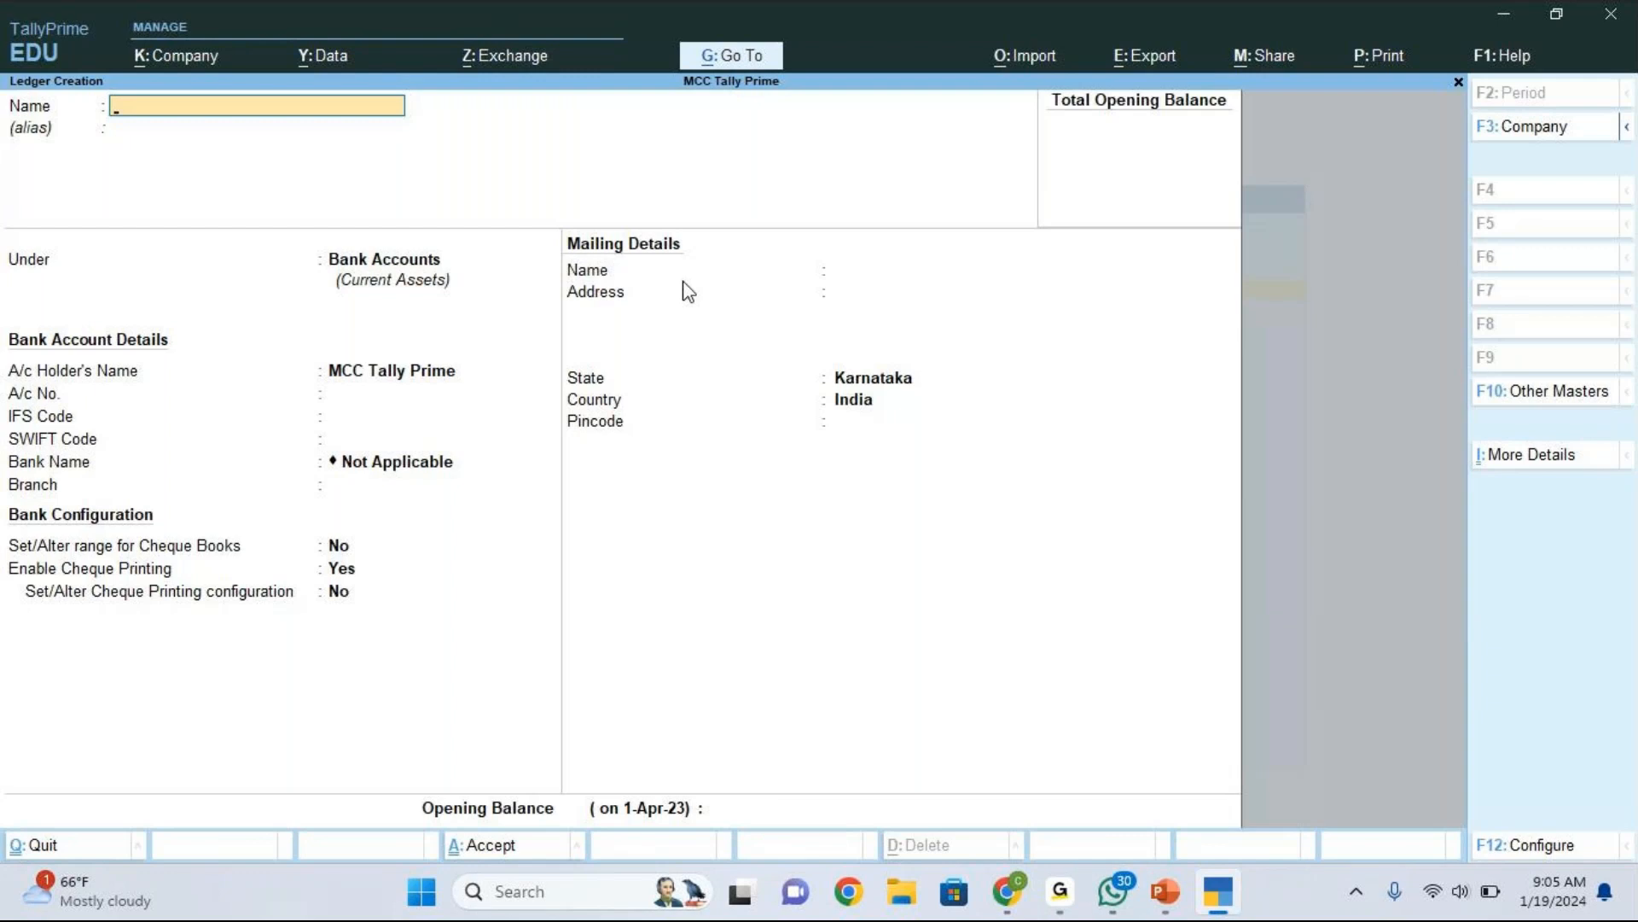
{"action": "key", "text": "Escape"}
{"action": "key", "text": "y"}
{"action": "key", "text": "Escape"}
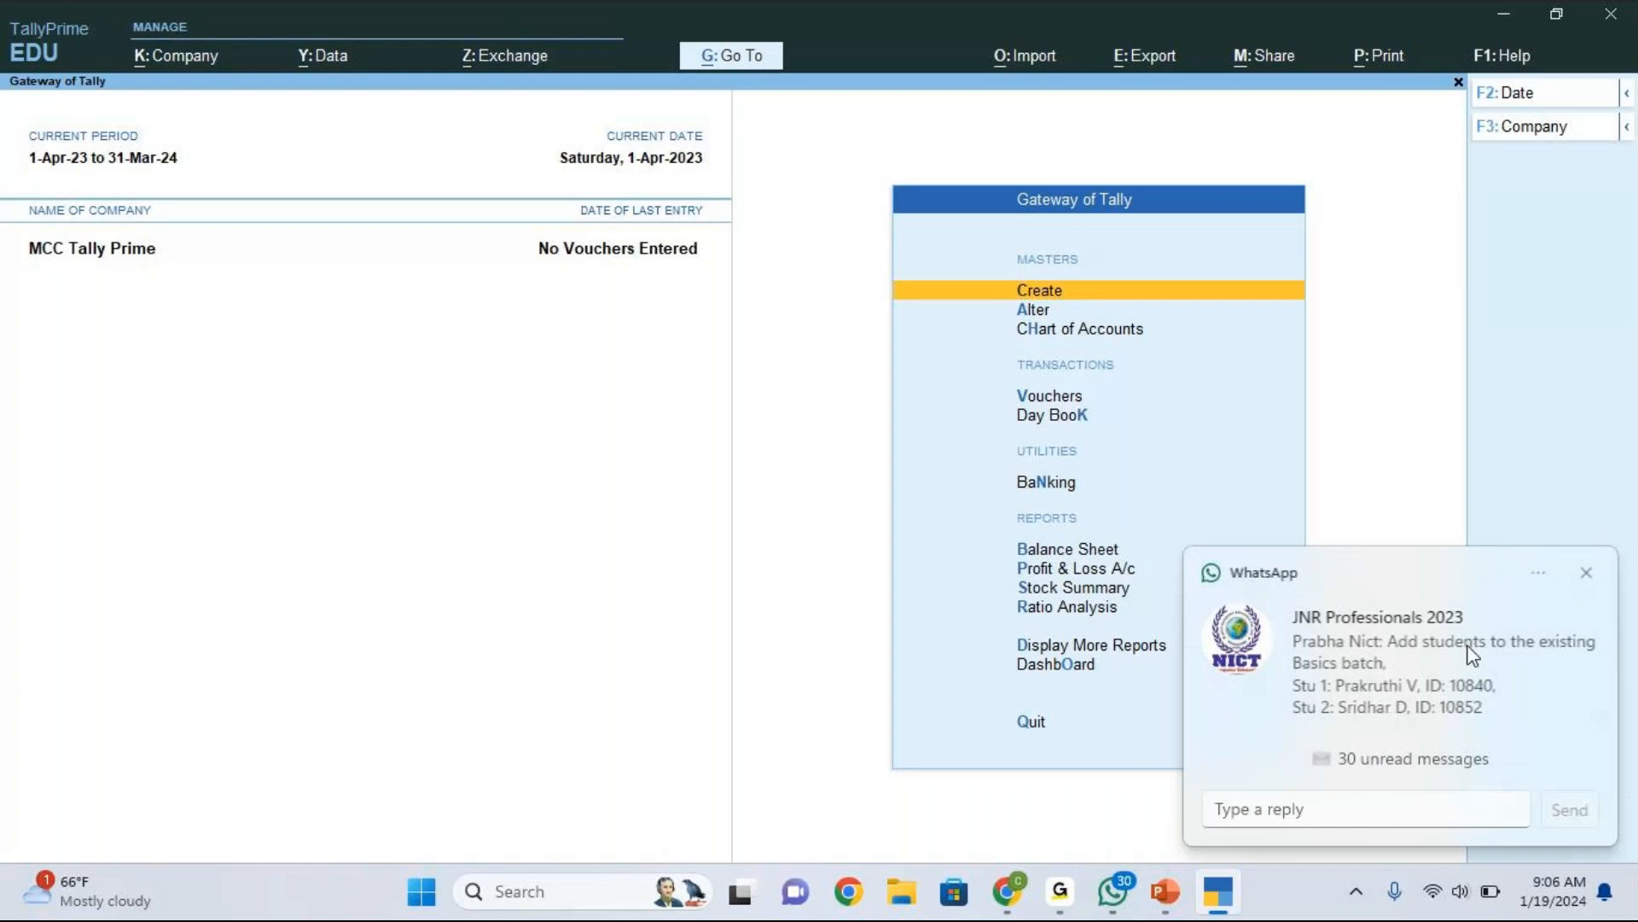
Step: Dismiss the WhatsApp notification, then revisit the blank ledger form and the masters list and exit both to the Gateway of Tally
{"action": "left_click", "coordinate": [1587, 573]}
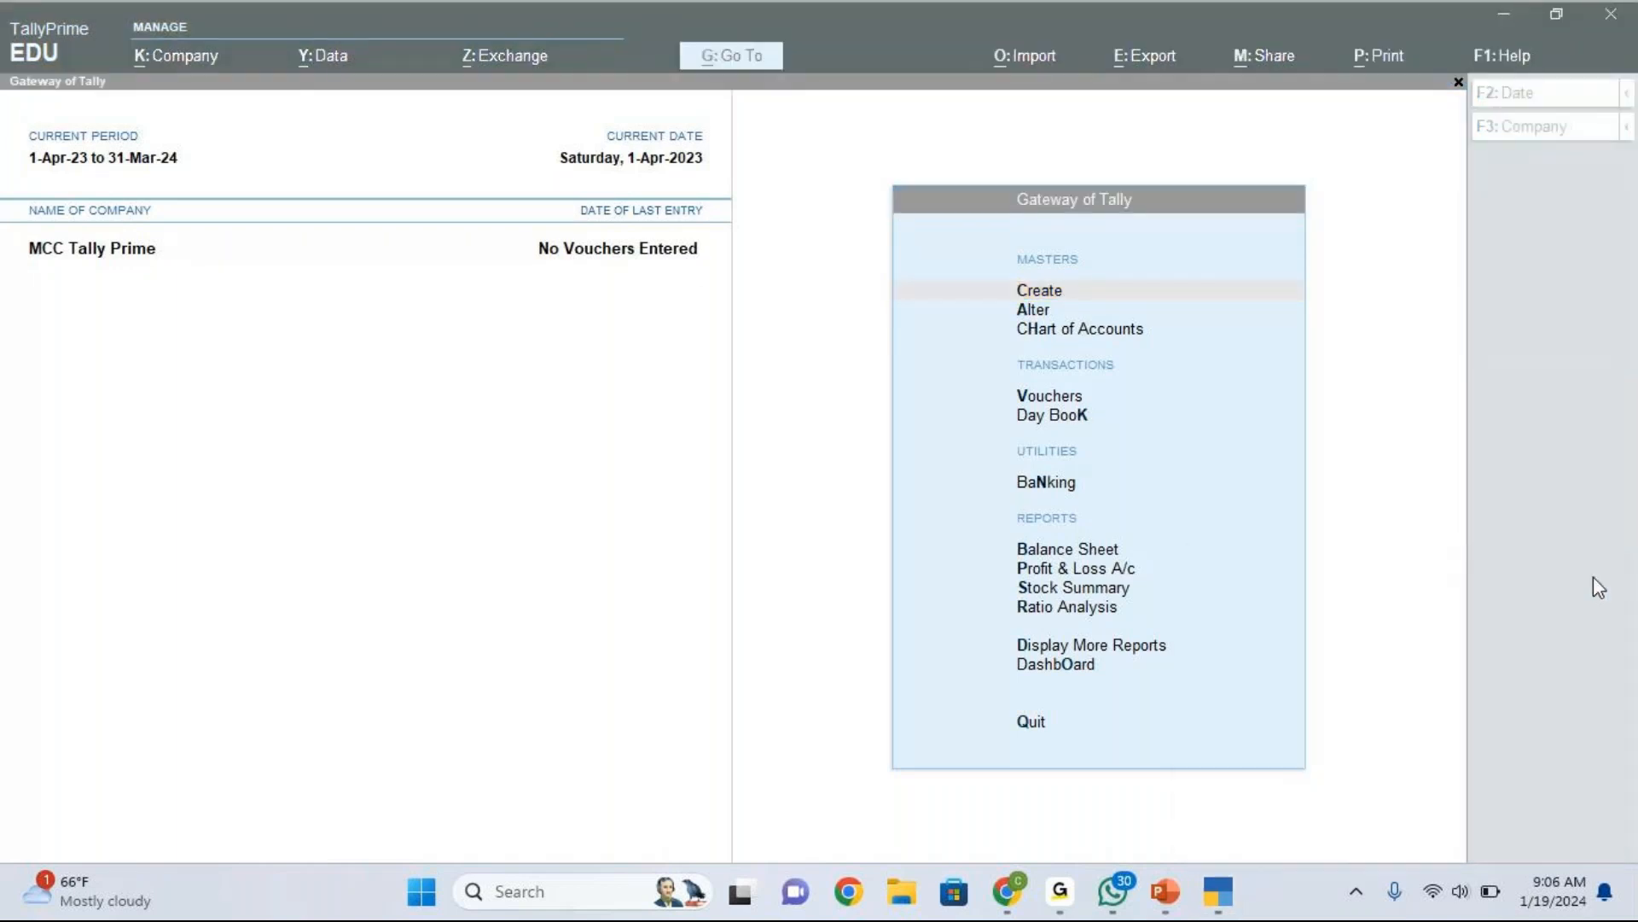
{"action": "left_click", "coordinate": [1594, 576]}
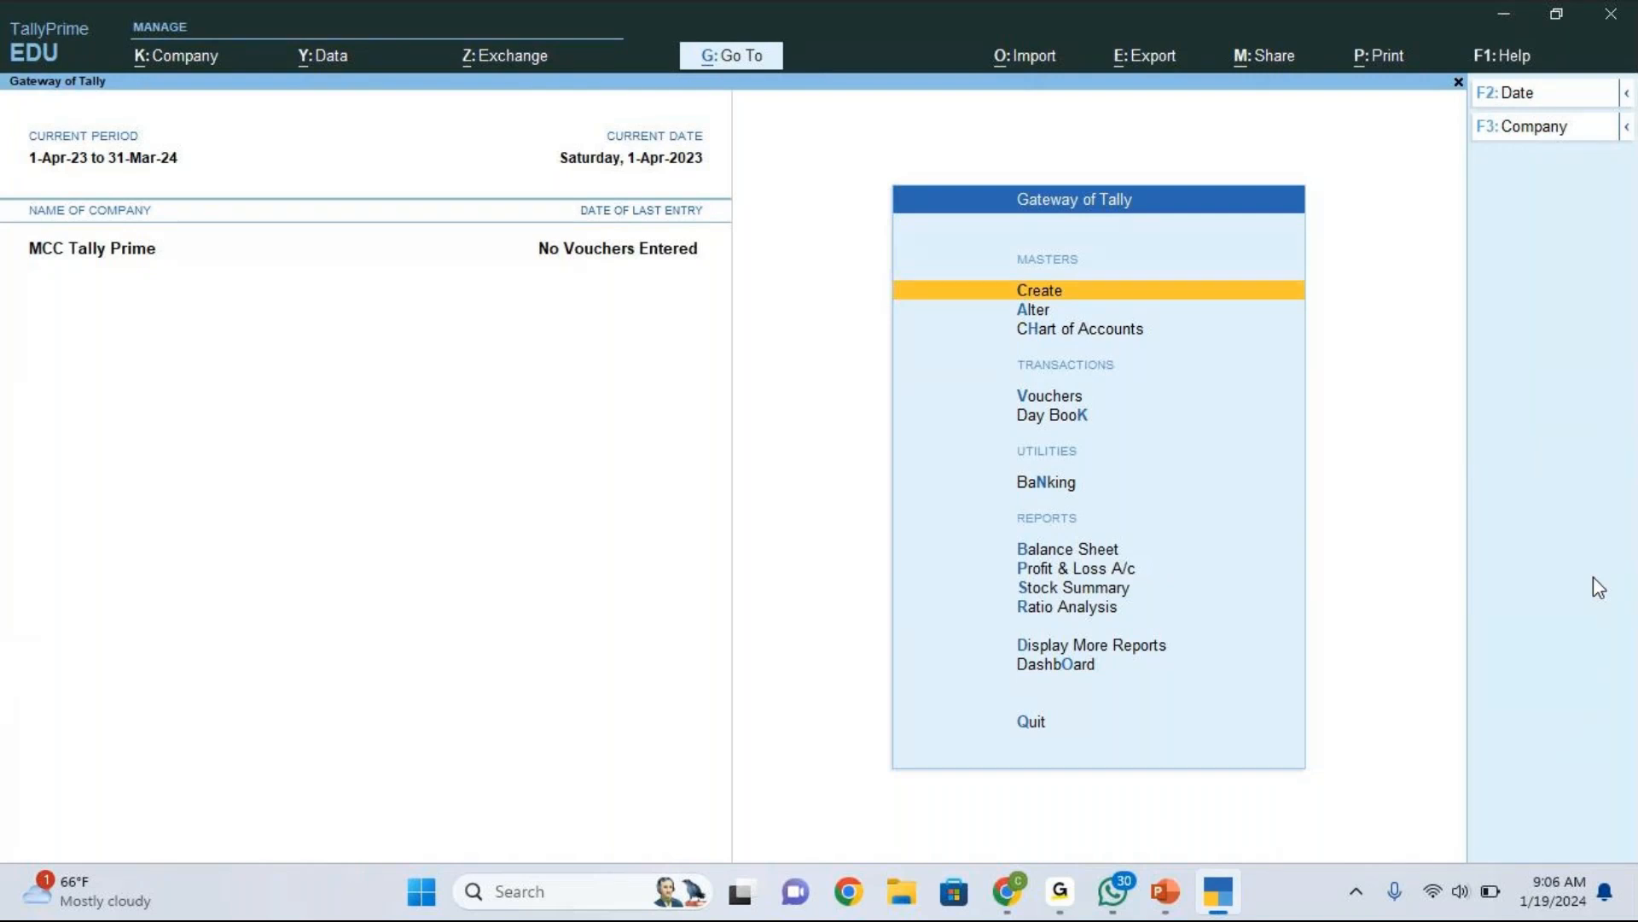
{"action": "key", "text": "Return"}
{"action": "key", "text": "Down"}
{"action": "key", "text": "Return"}
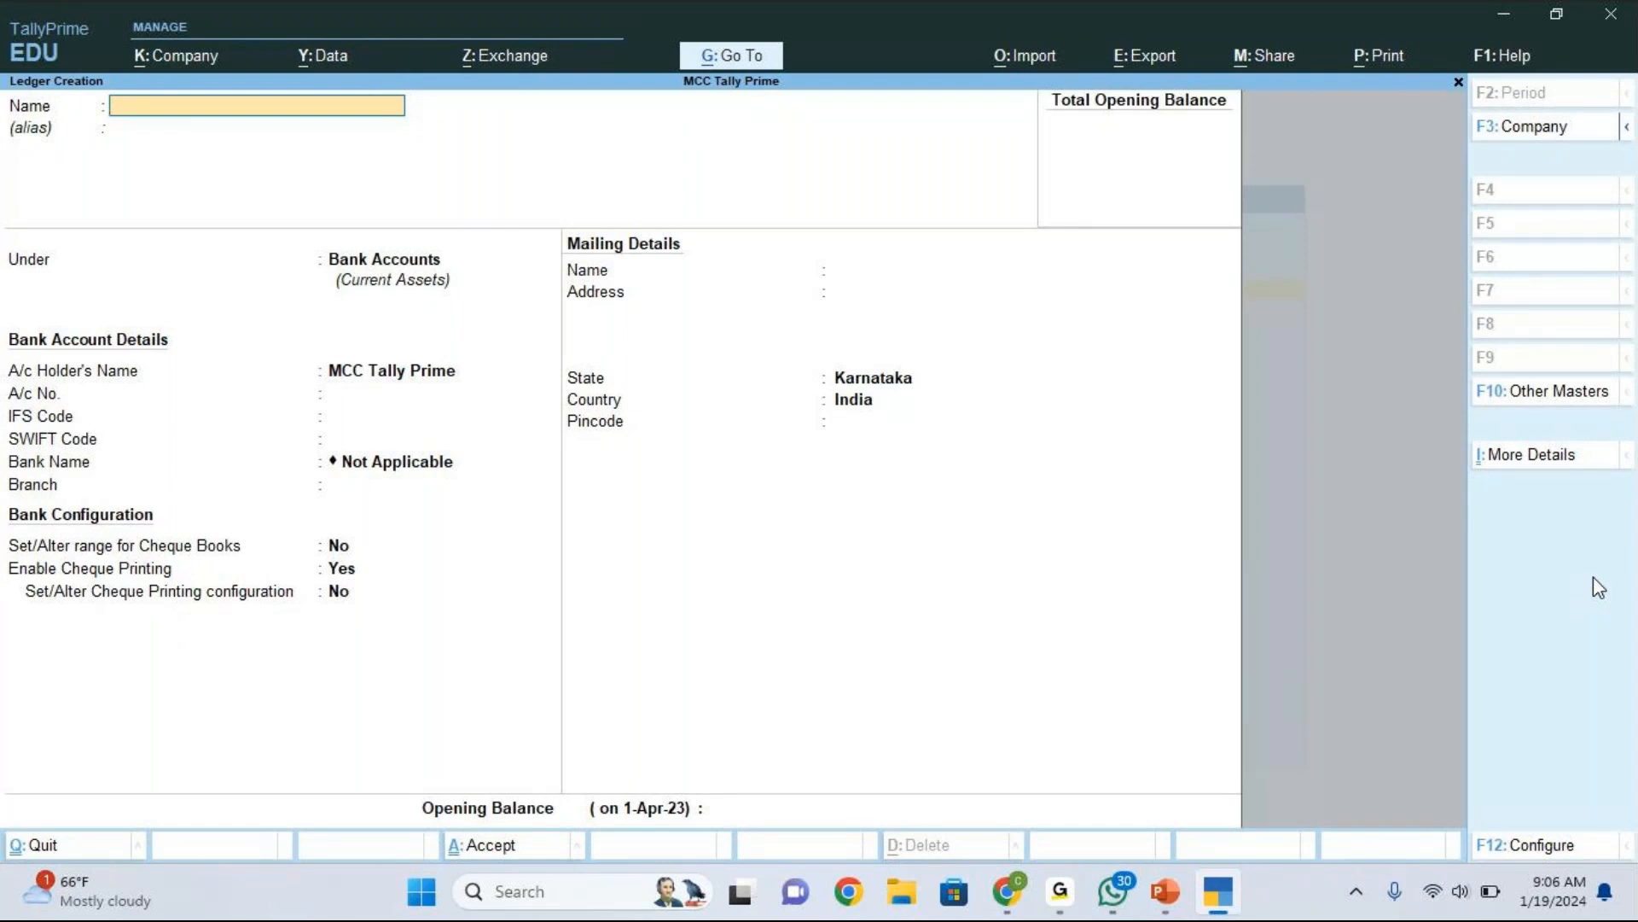
{"action": "key", "text": "Escape"}
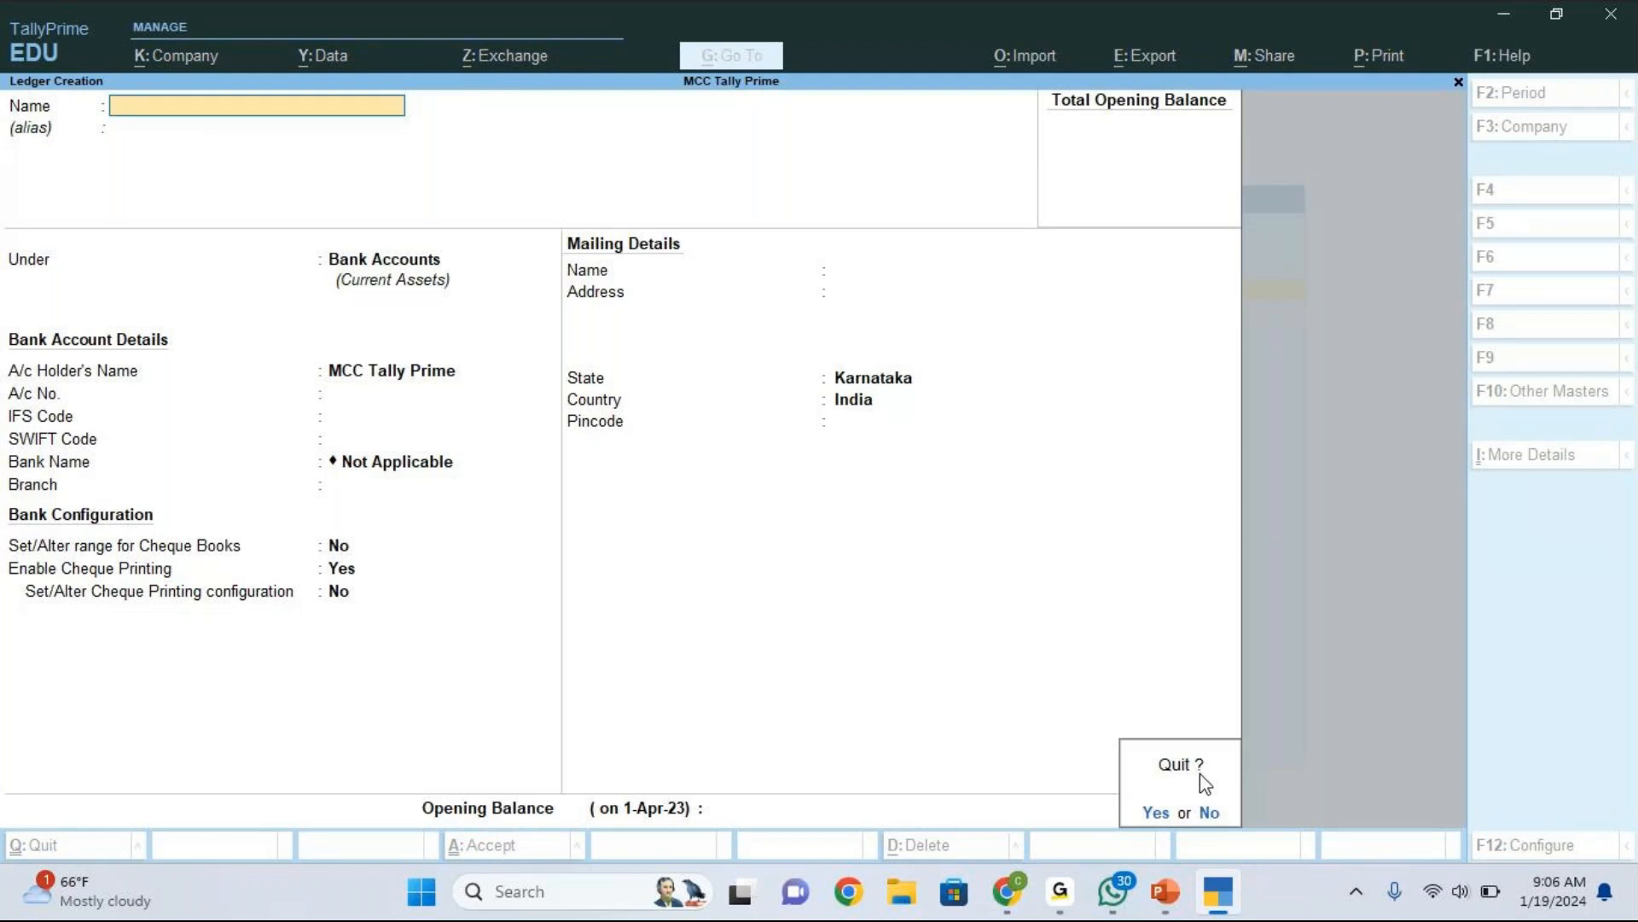
{"action": "key", "text": "y"}
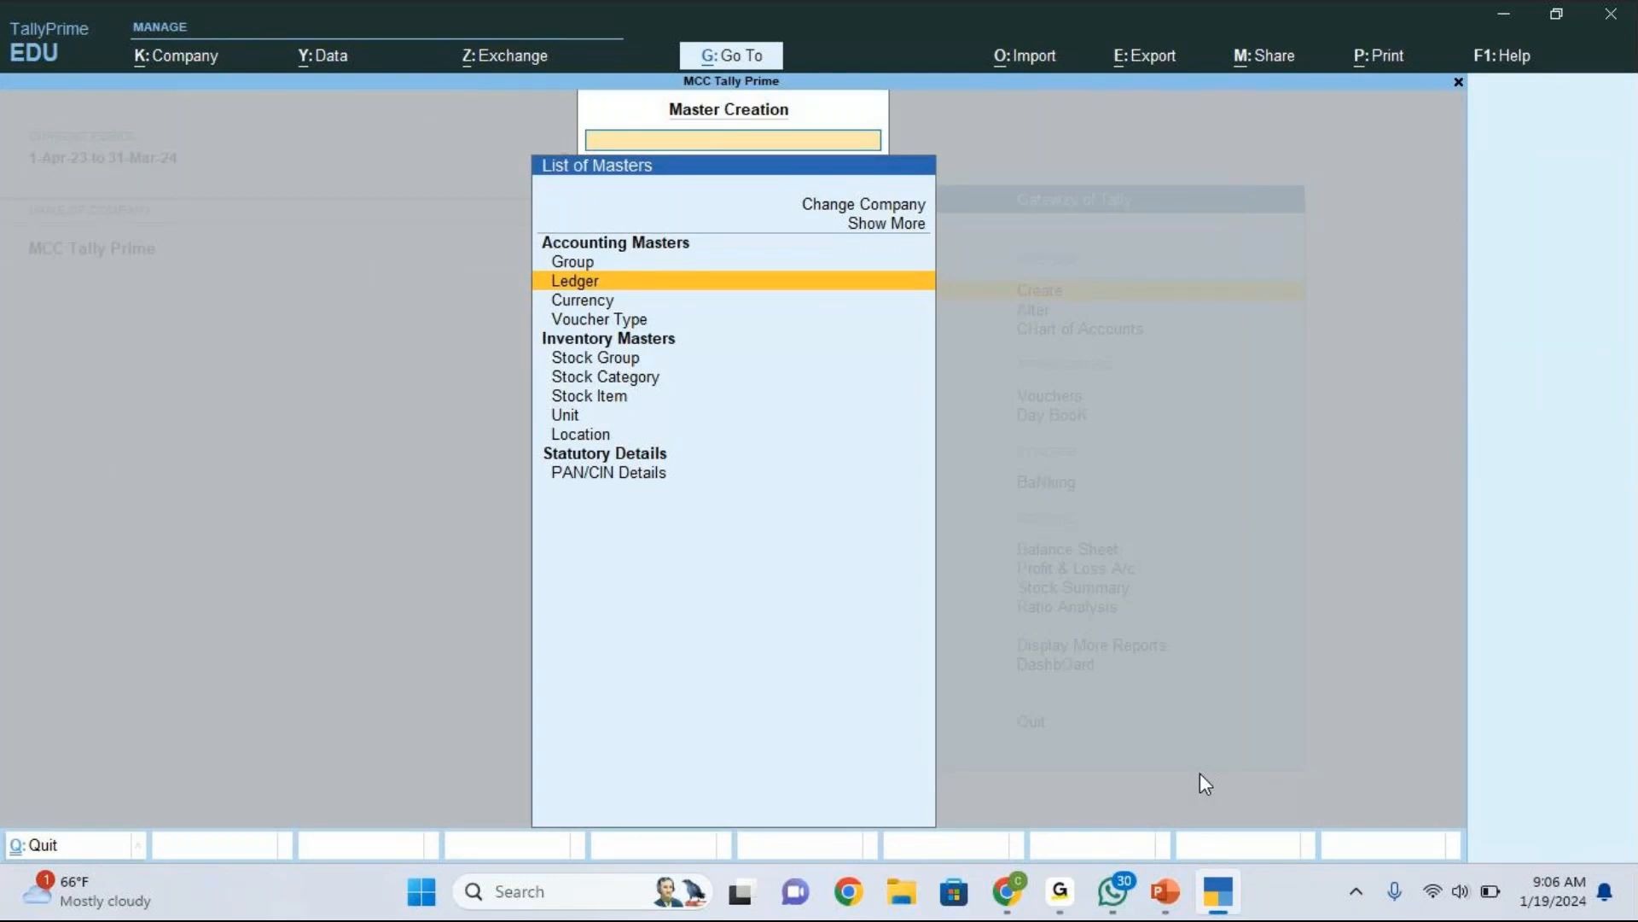
{"action": "key", "text": "Escape"}
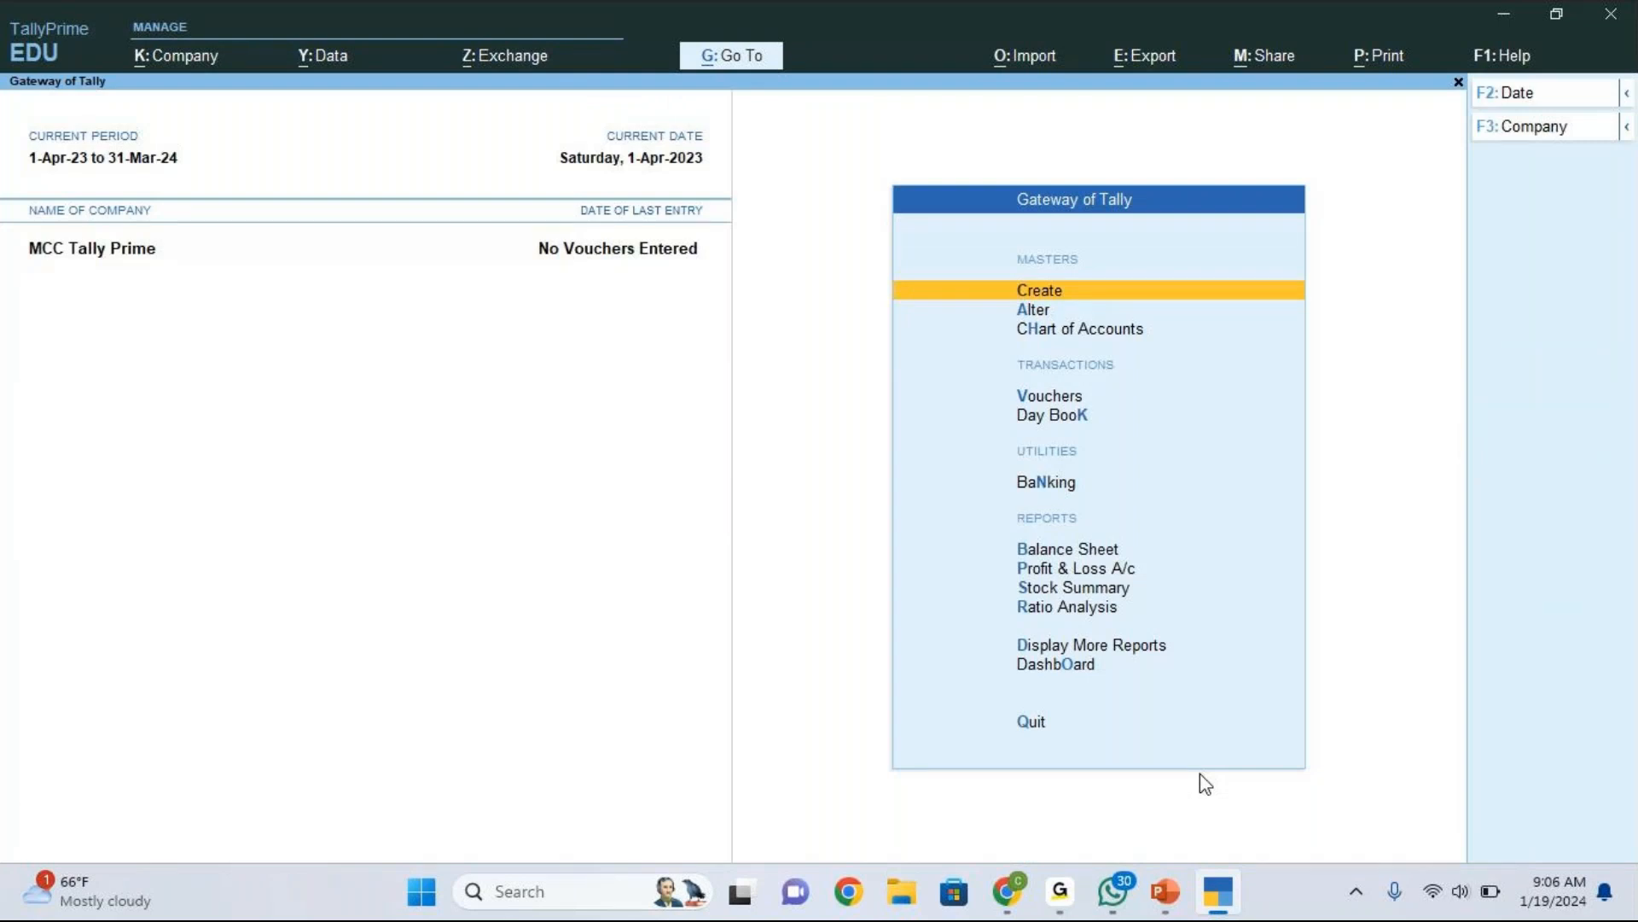
{"action": "key", "text": "Return"}
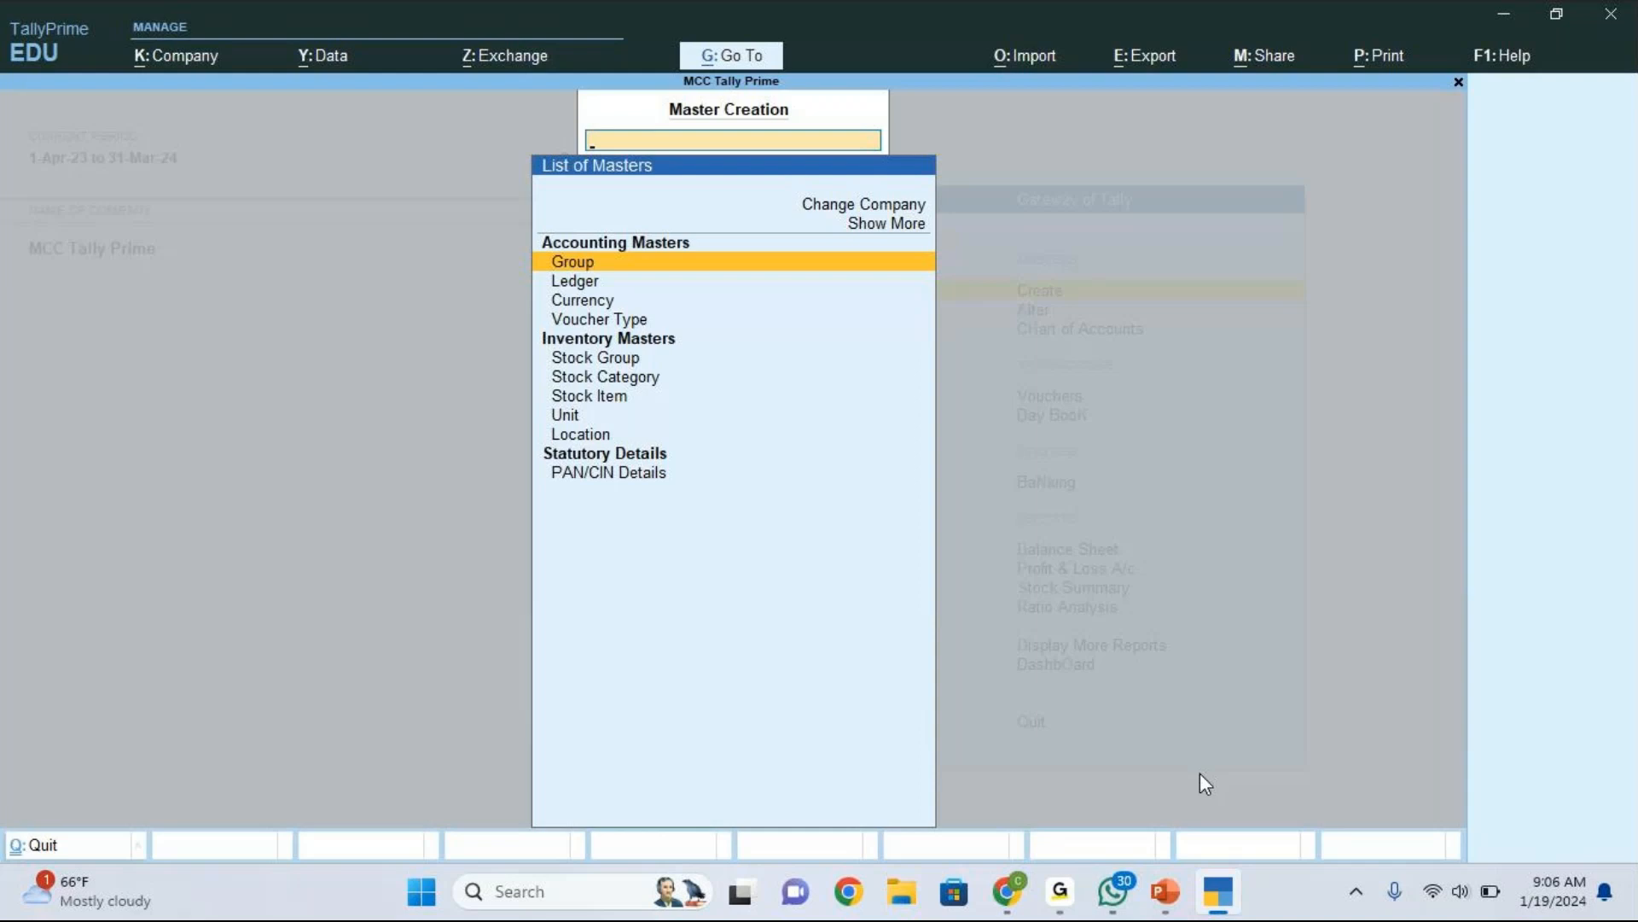
{"action": "key", "text": "Escape"}
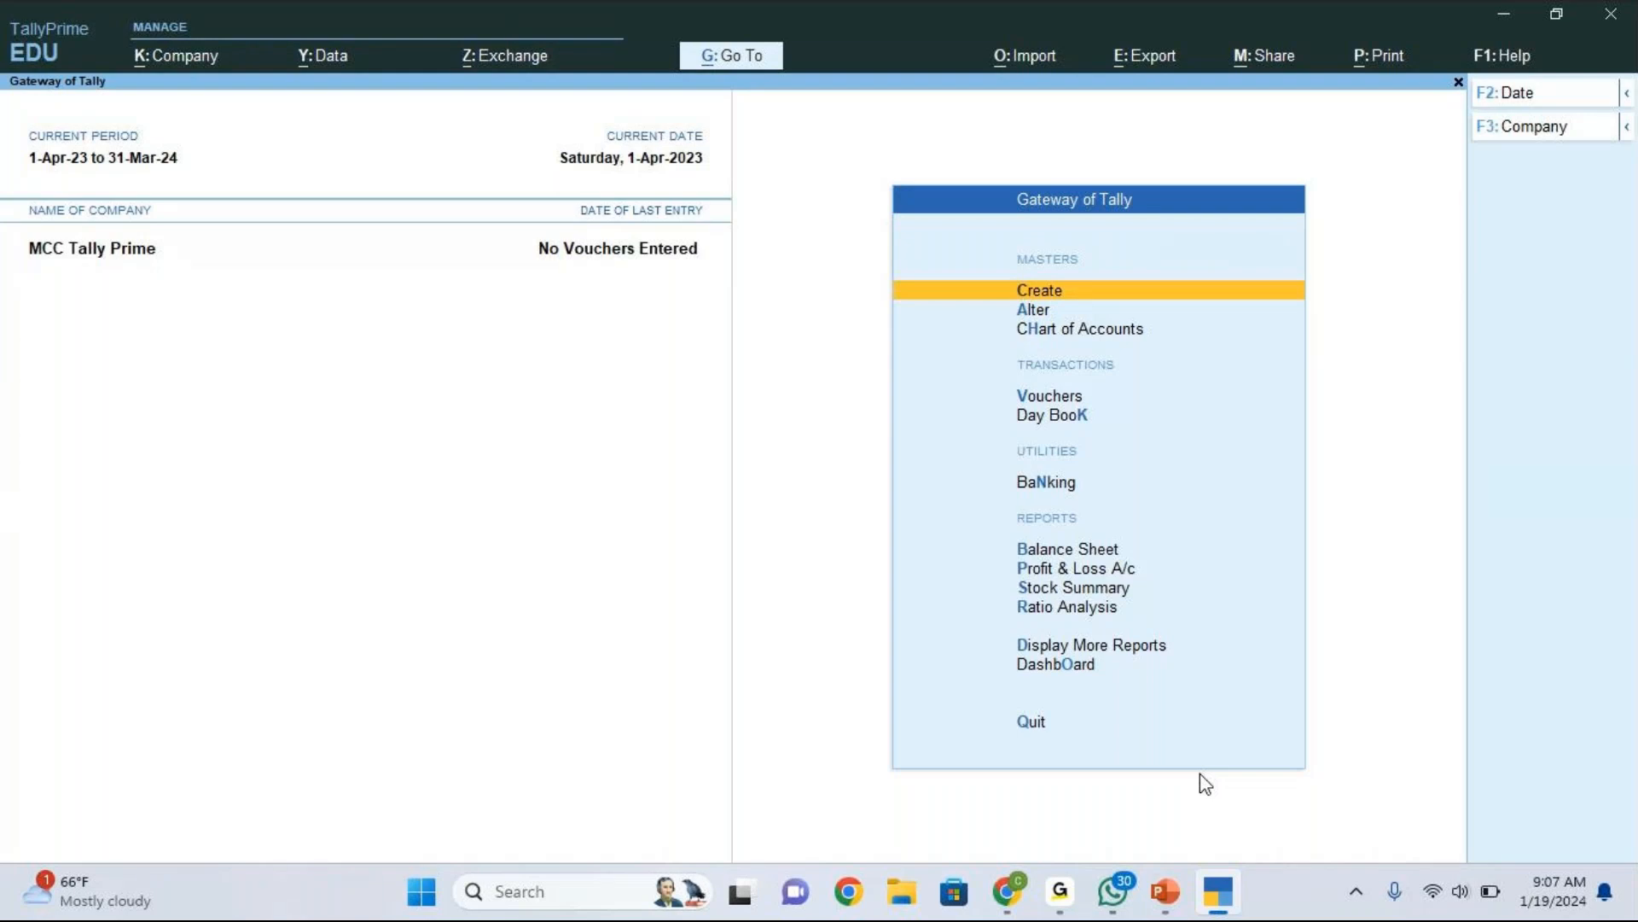
Step: Start multi-ledger creation from the Chart of Accounts list of ledgers
{"action": "key", "text": "Down"}
{"action": "key", "text": "Down"}
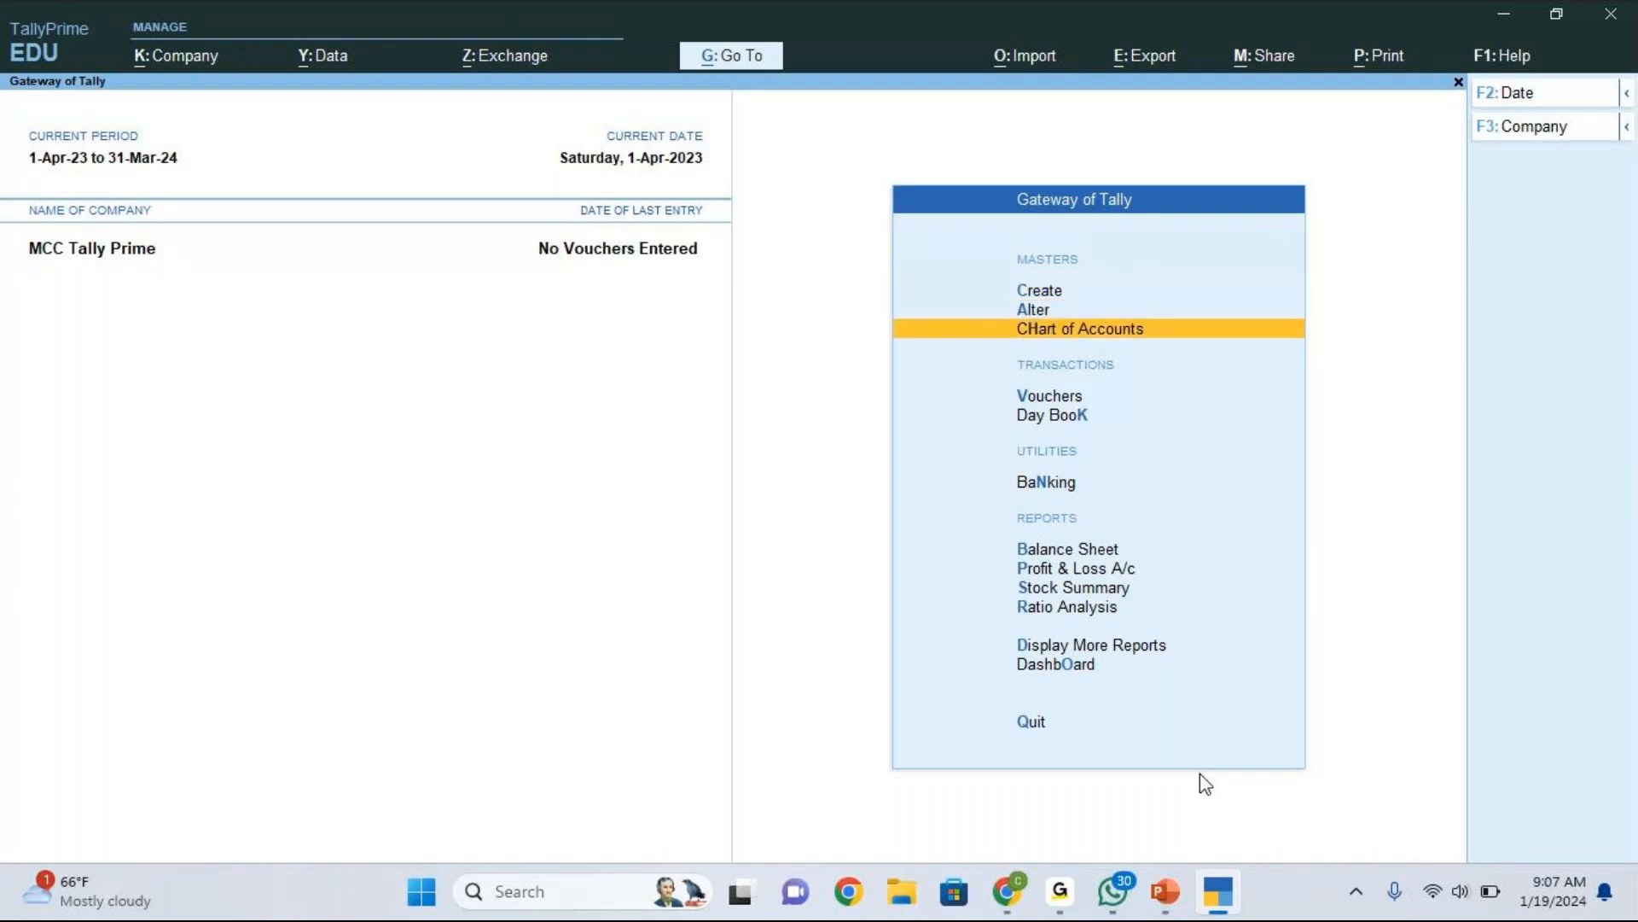
{"action": "key", "text": "Return"}
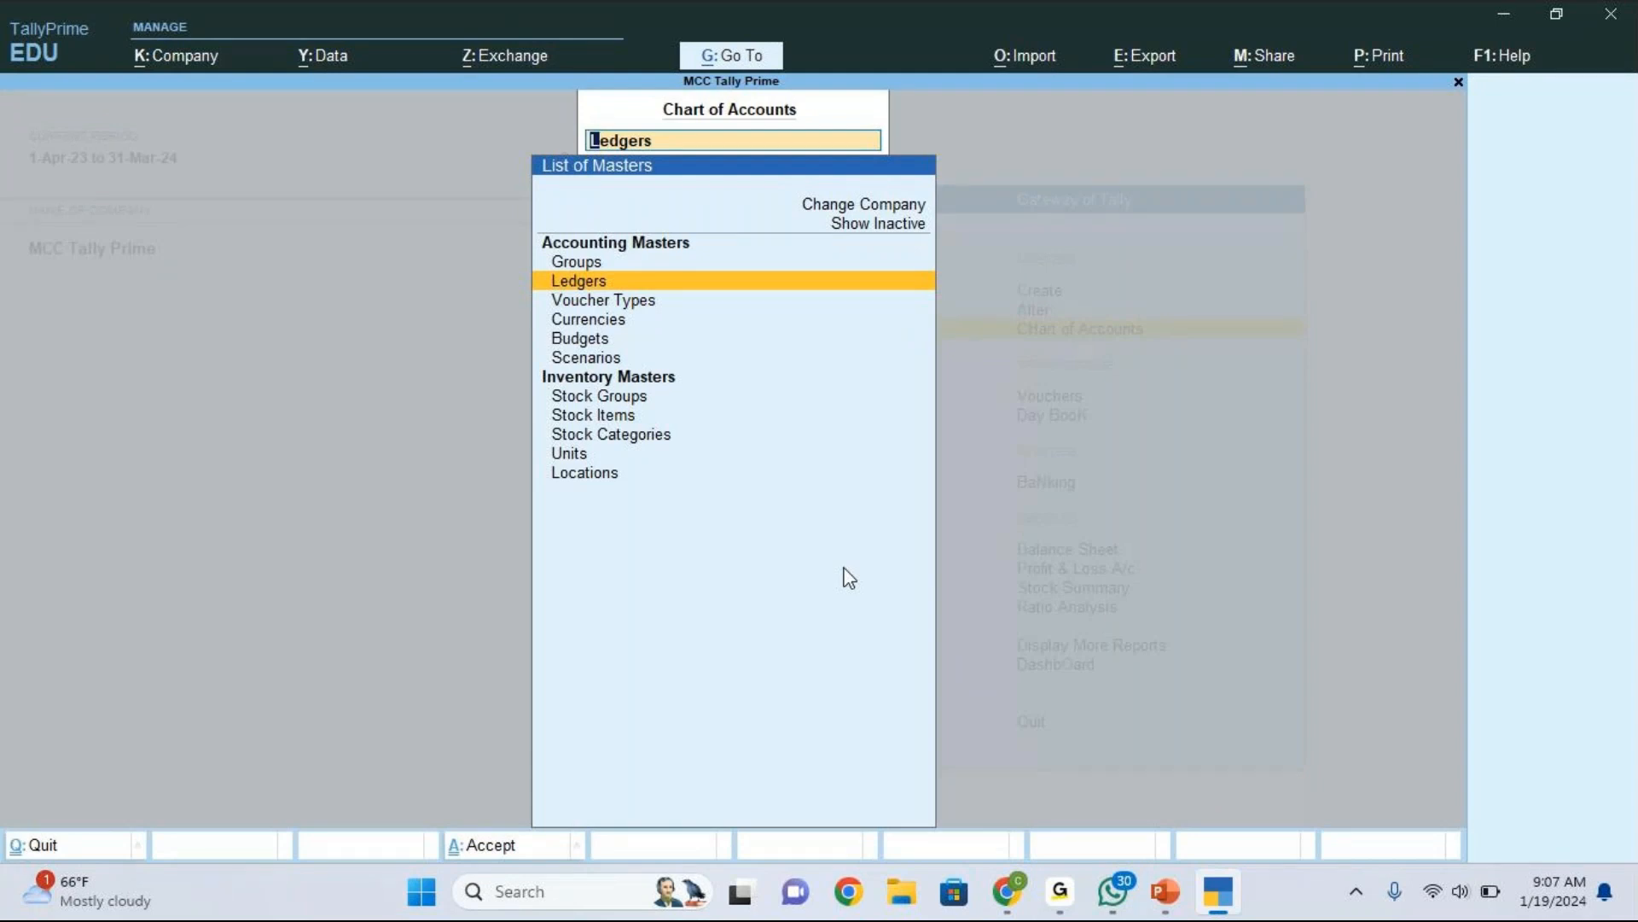
{"action": "key", "text": "Return"}
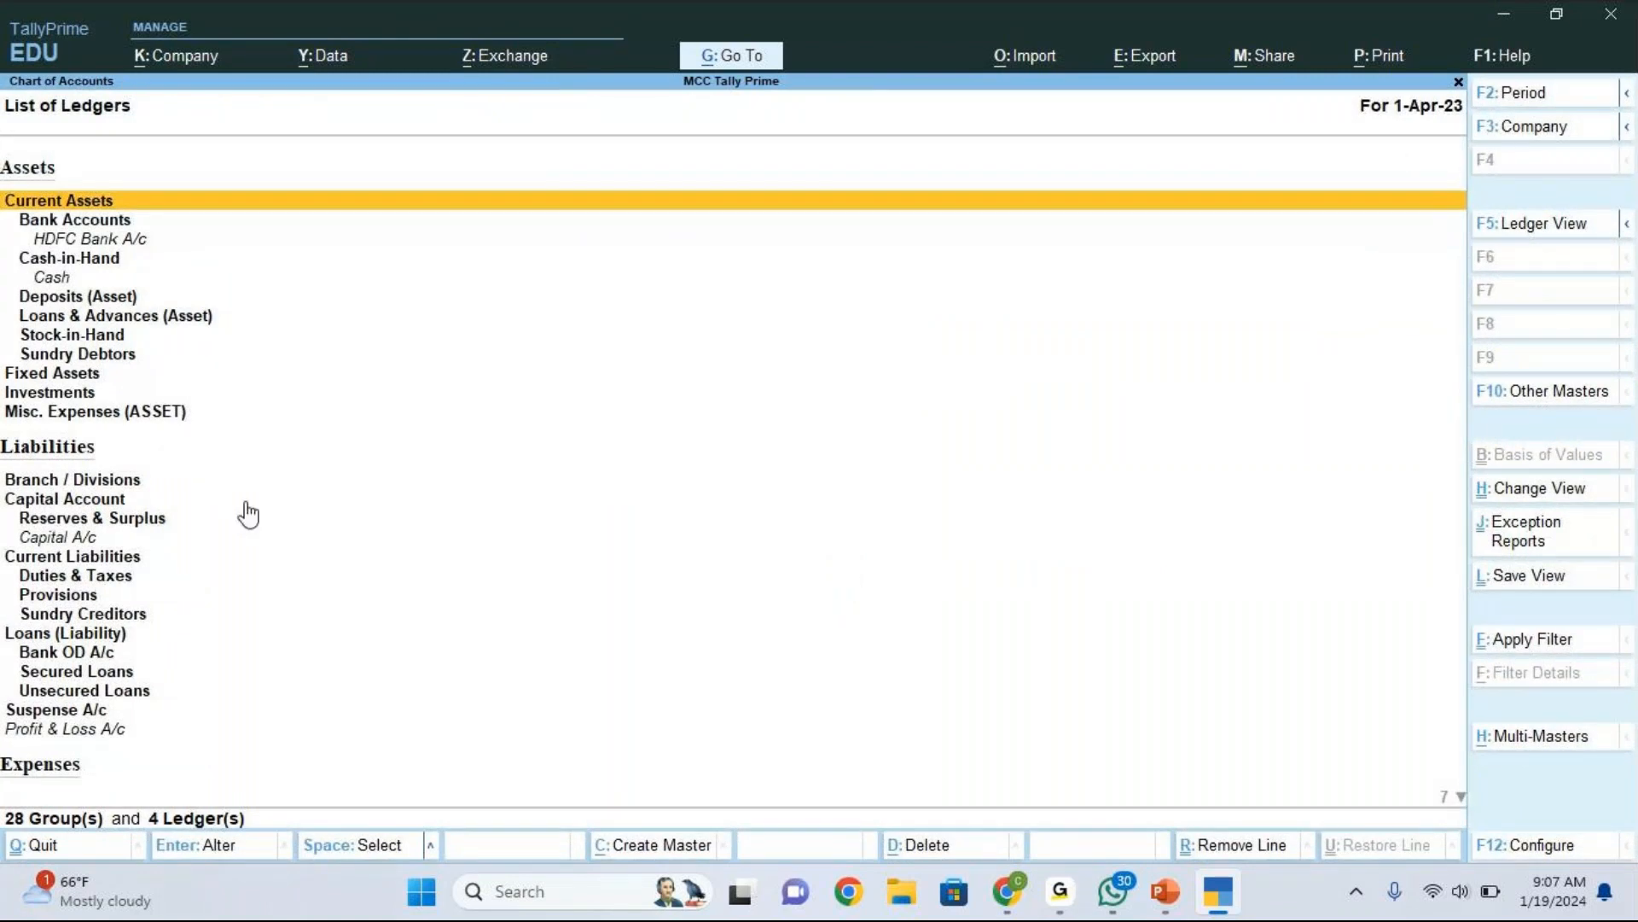
{"action": "left_click", "coordinate": [1489, 739]}
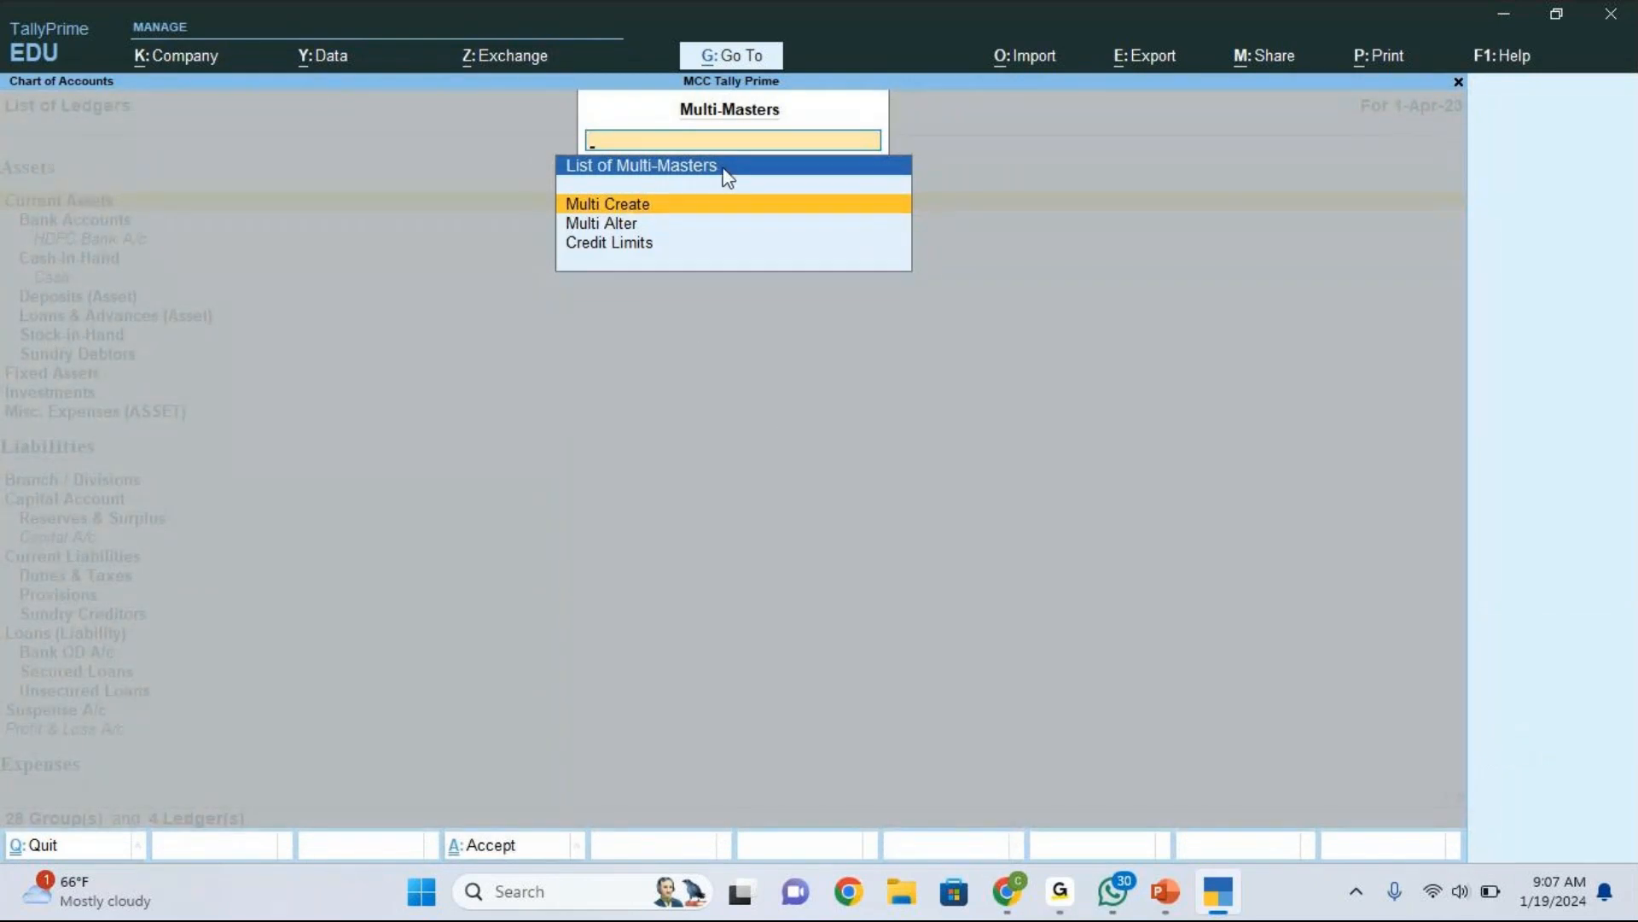
{"action": "left_click", "coordinate": [616, 209]}
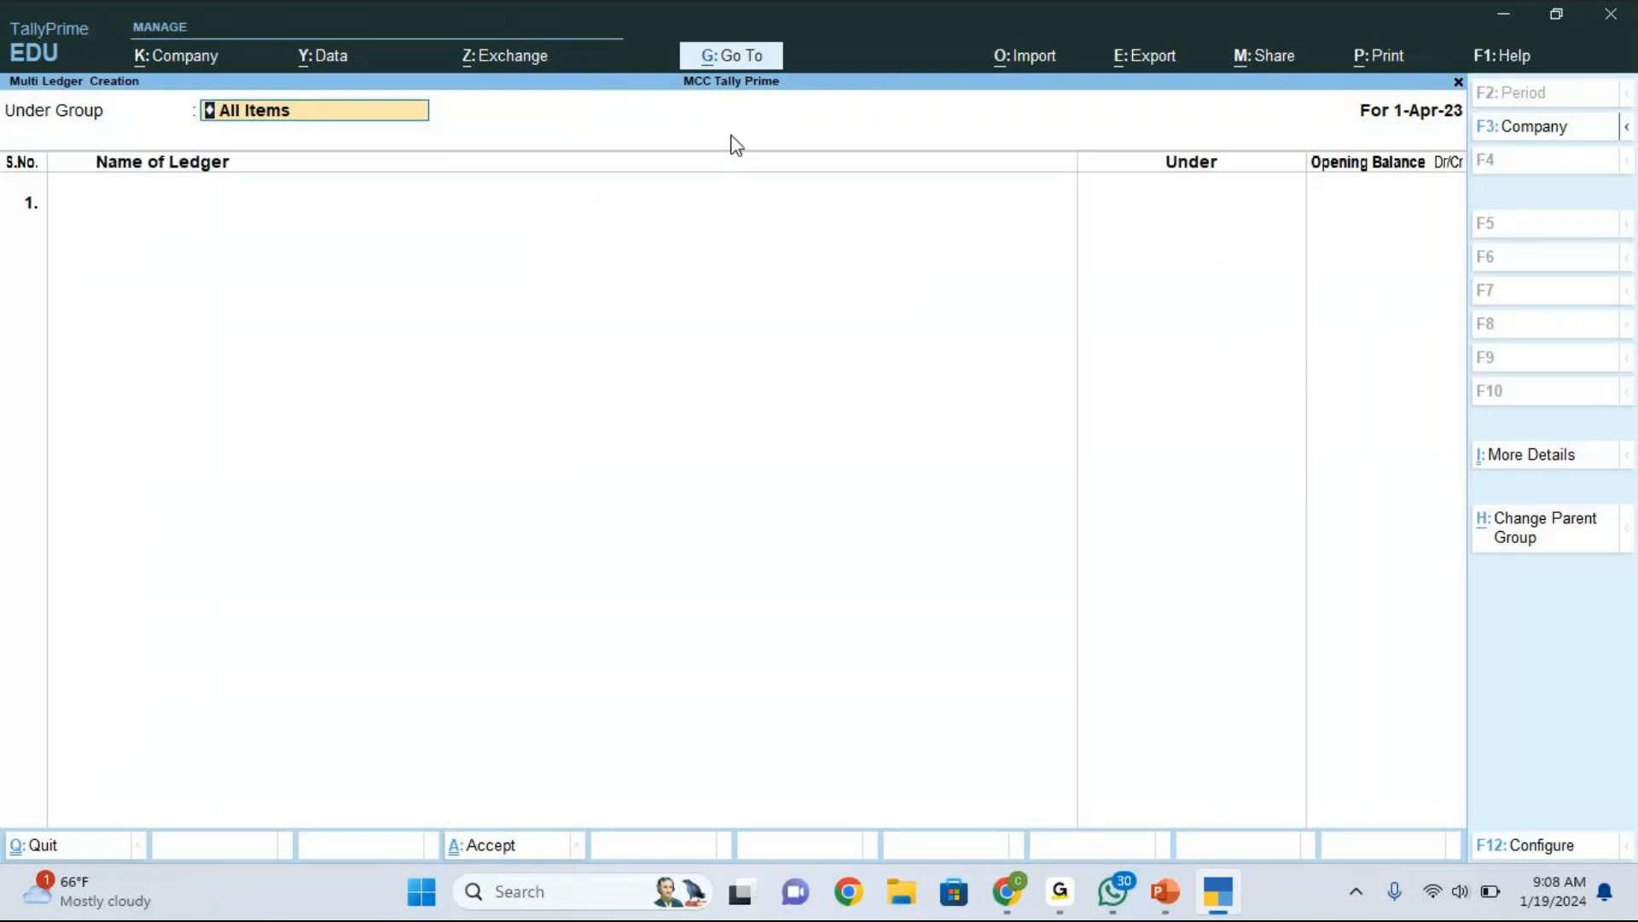
Step: Browse the list of groups and set Under Group to All Items for the multi-ledger creation
{"action": "key", "text": "ctrl+alt+g"}
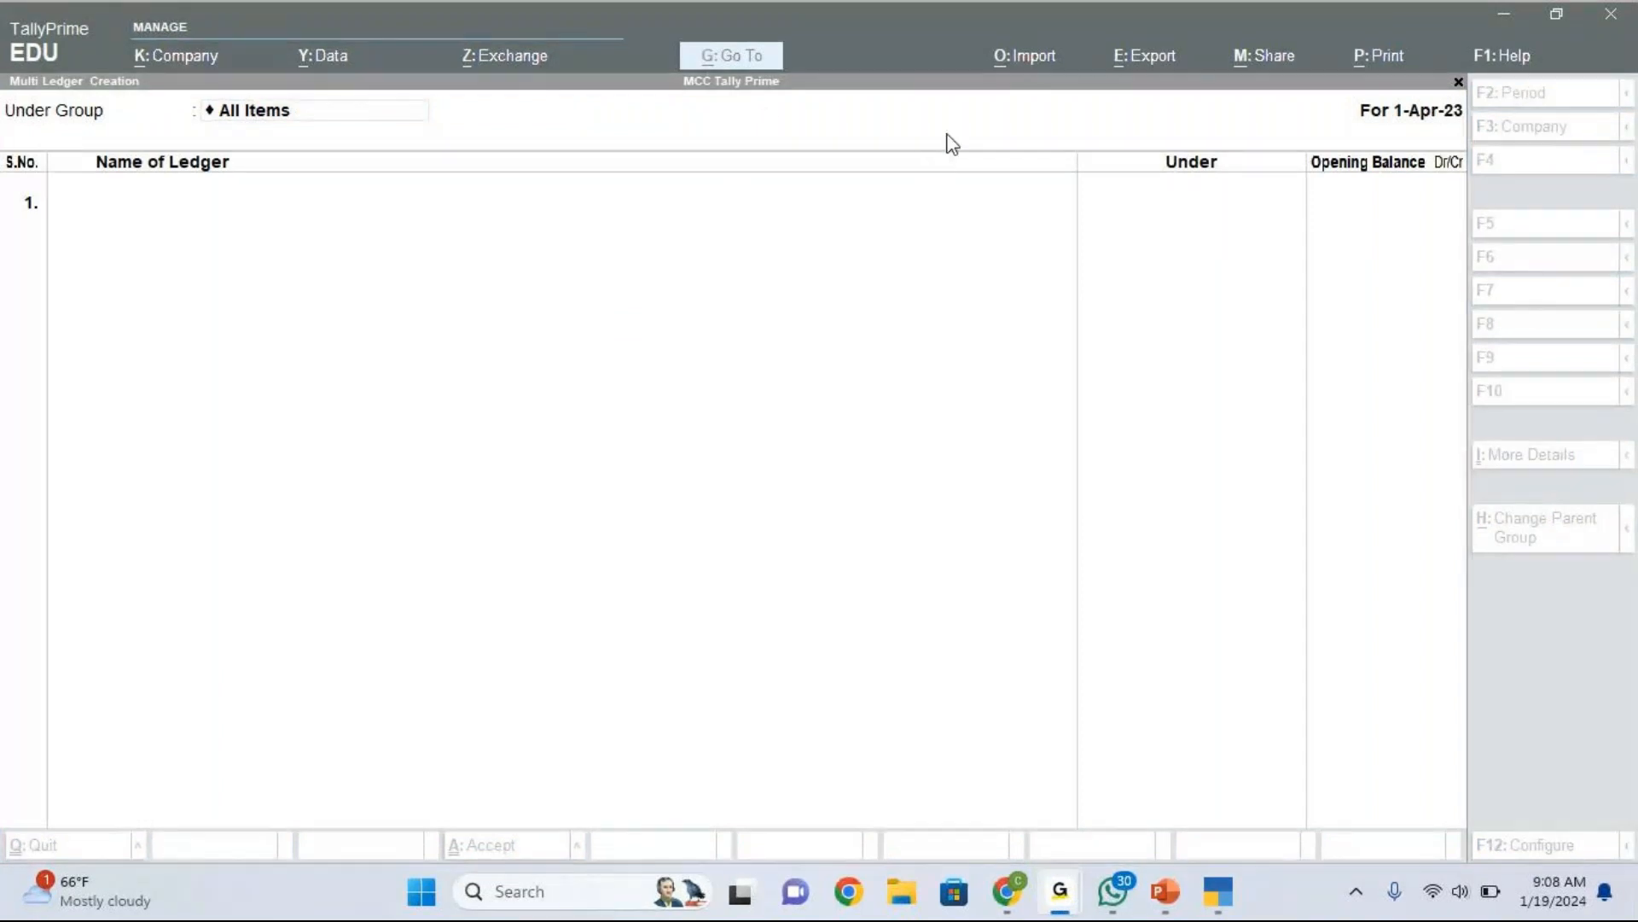
{"action": "left_click", "coordinate": [345, 111]}
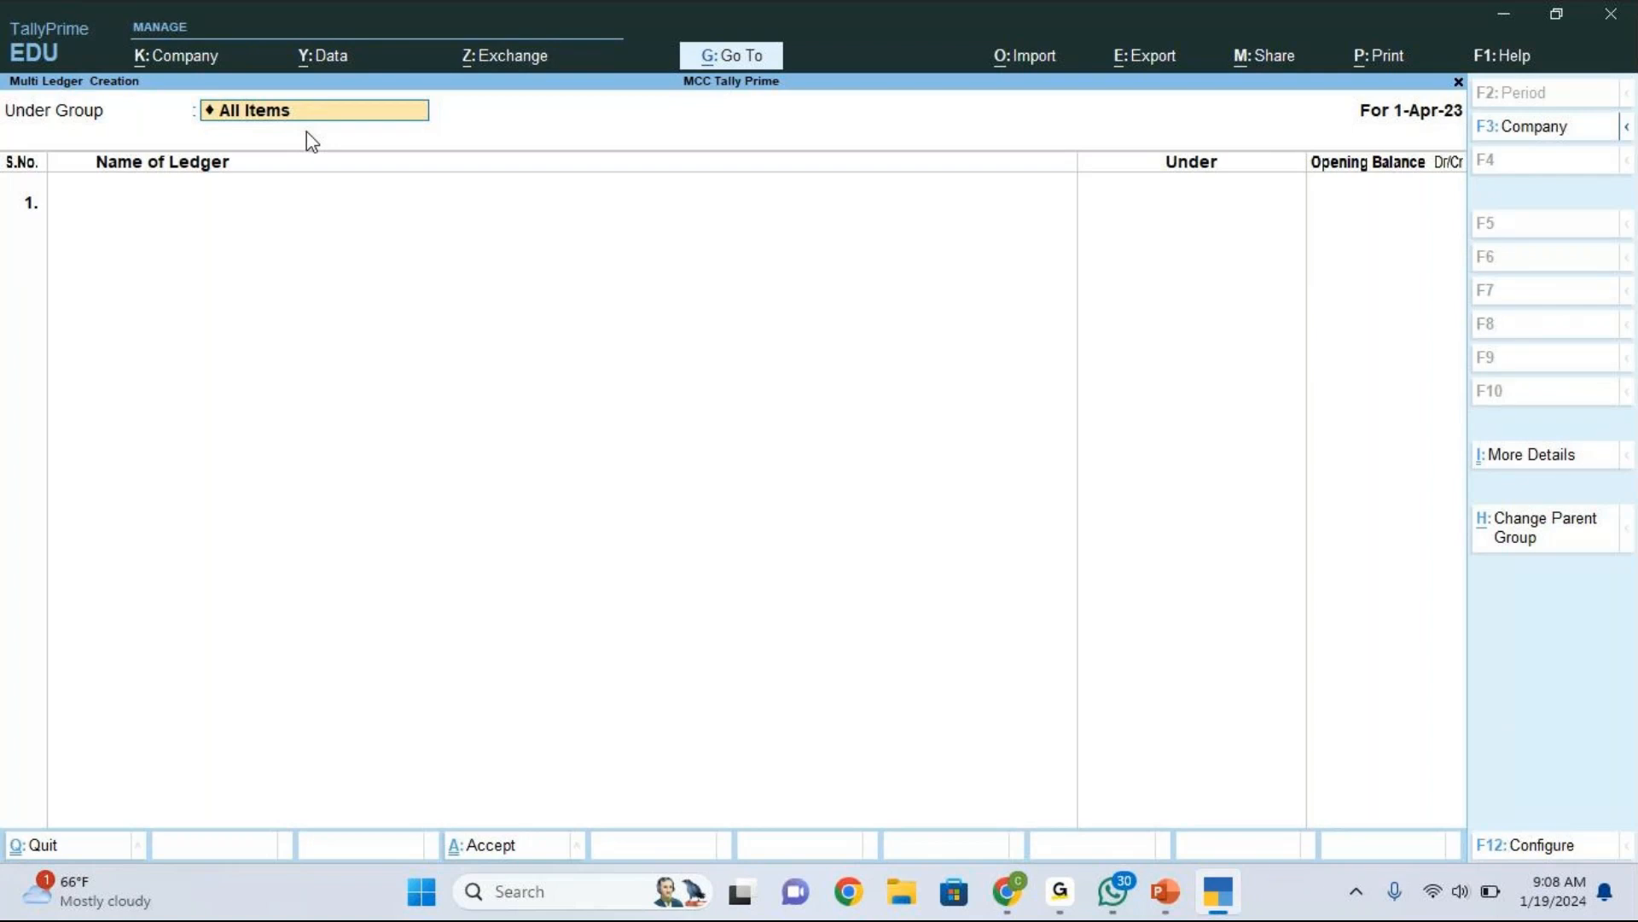
{"action": "key", "text": "BackSpace"}
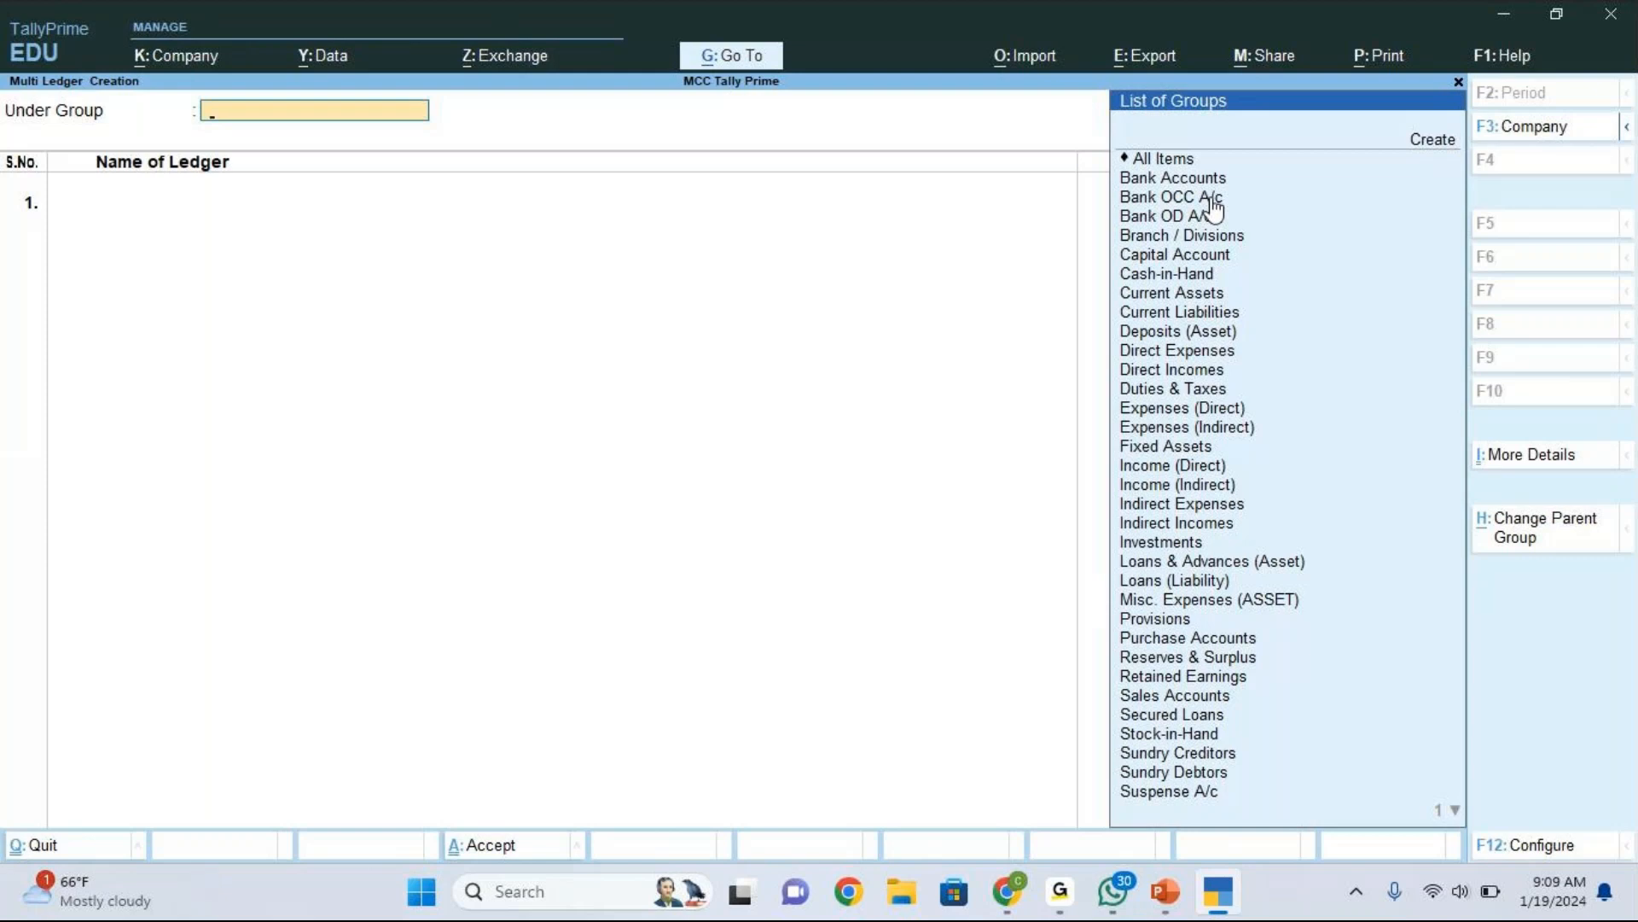
{"action": "key", "text": "Up"}
{"action": "key", "text": "Up"}
{"action": "key", "text": "Up"}
{"action": "key", "text": "Up"}
{"action": "key", "text": "Up"}
{"action": "key", "text": "Up"}
{"action": "key", "text": "Up"}
{"action": "key", "text": "Up"}
{"action": "key", "text": "Up"}
{"action": "key", "text": "Up"}
{"action": "key", "text": "Up"}
{"action": "key", "text": "Up"}
{"action": "key", "text": "Up"}
{"action": "key", "text": "Up"}
{"action": "key", "text": "Up"}
{"action": "key", "text": "Up"}
{"action": "key", "text": "Up"}
{"action": "key", "text": "Up"}
{"action": "key", "text": "Up"}
{"action": "key", "text": "Up"}
{"action": "key", "text": "Up"}
{"action": "key", "text": "Up"}
{"action": "key", "text": "Up"}
{"action": "key", "text": "Up"}
{"action": "key", "text": "Up"}
{"action": "key", "text": "Up"}
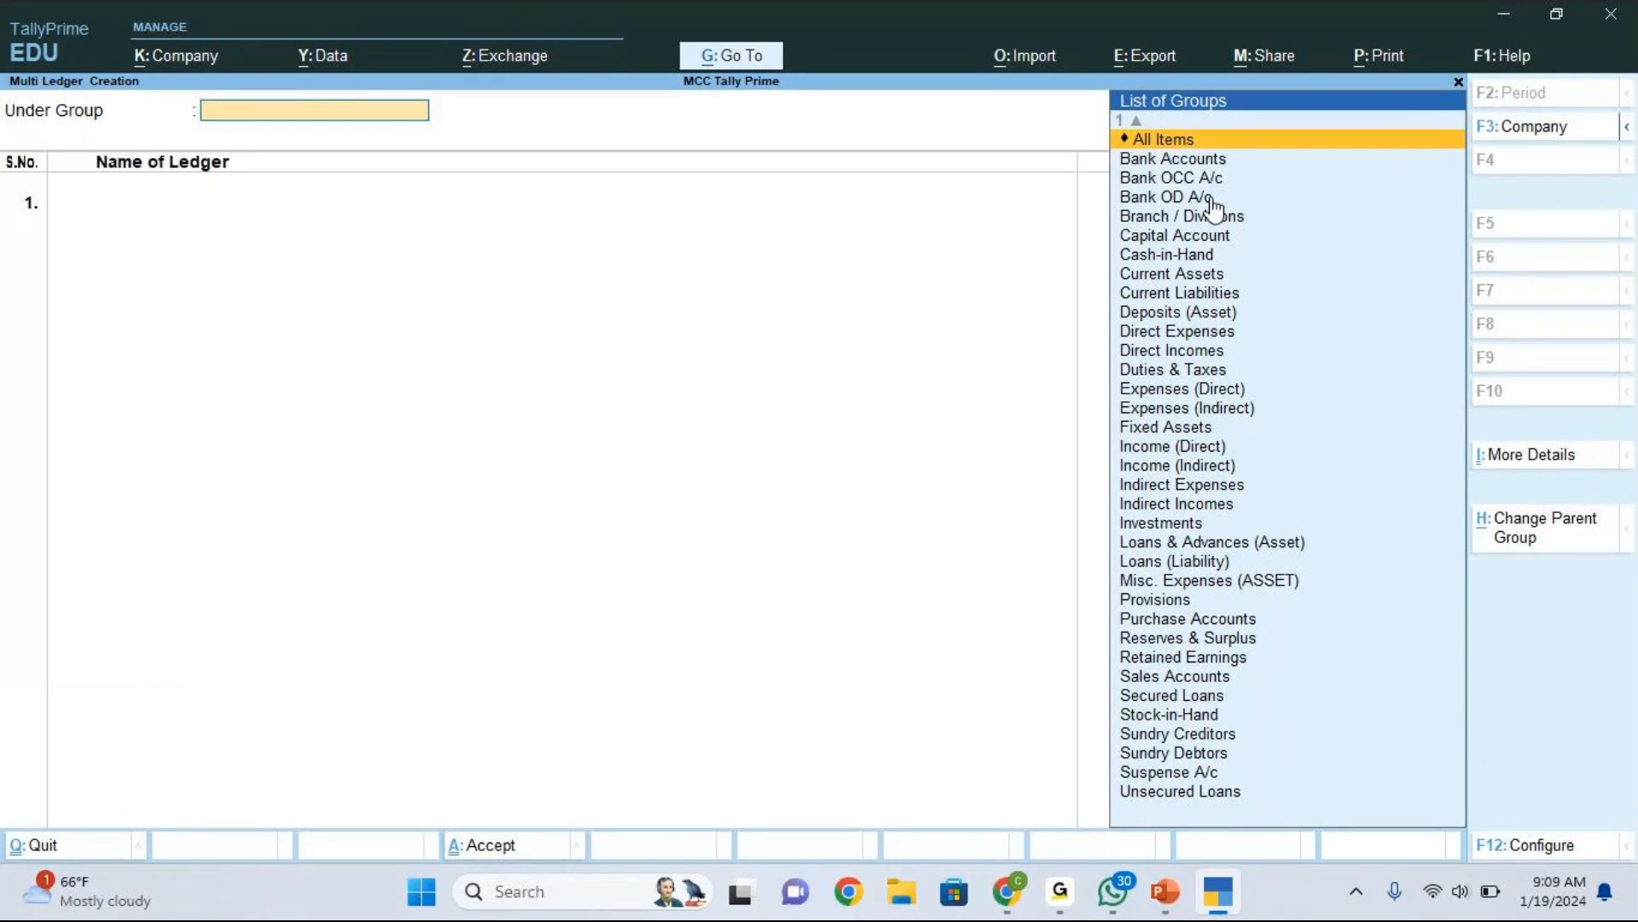
{"action": "key", "text": "Return"}
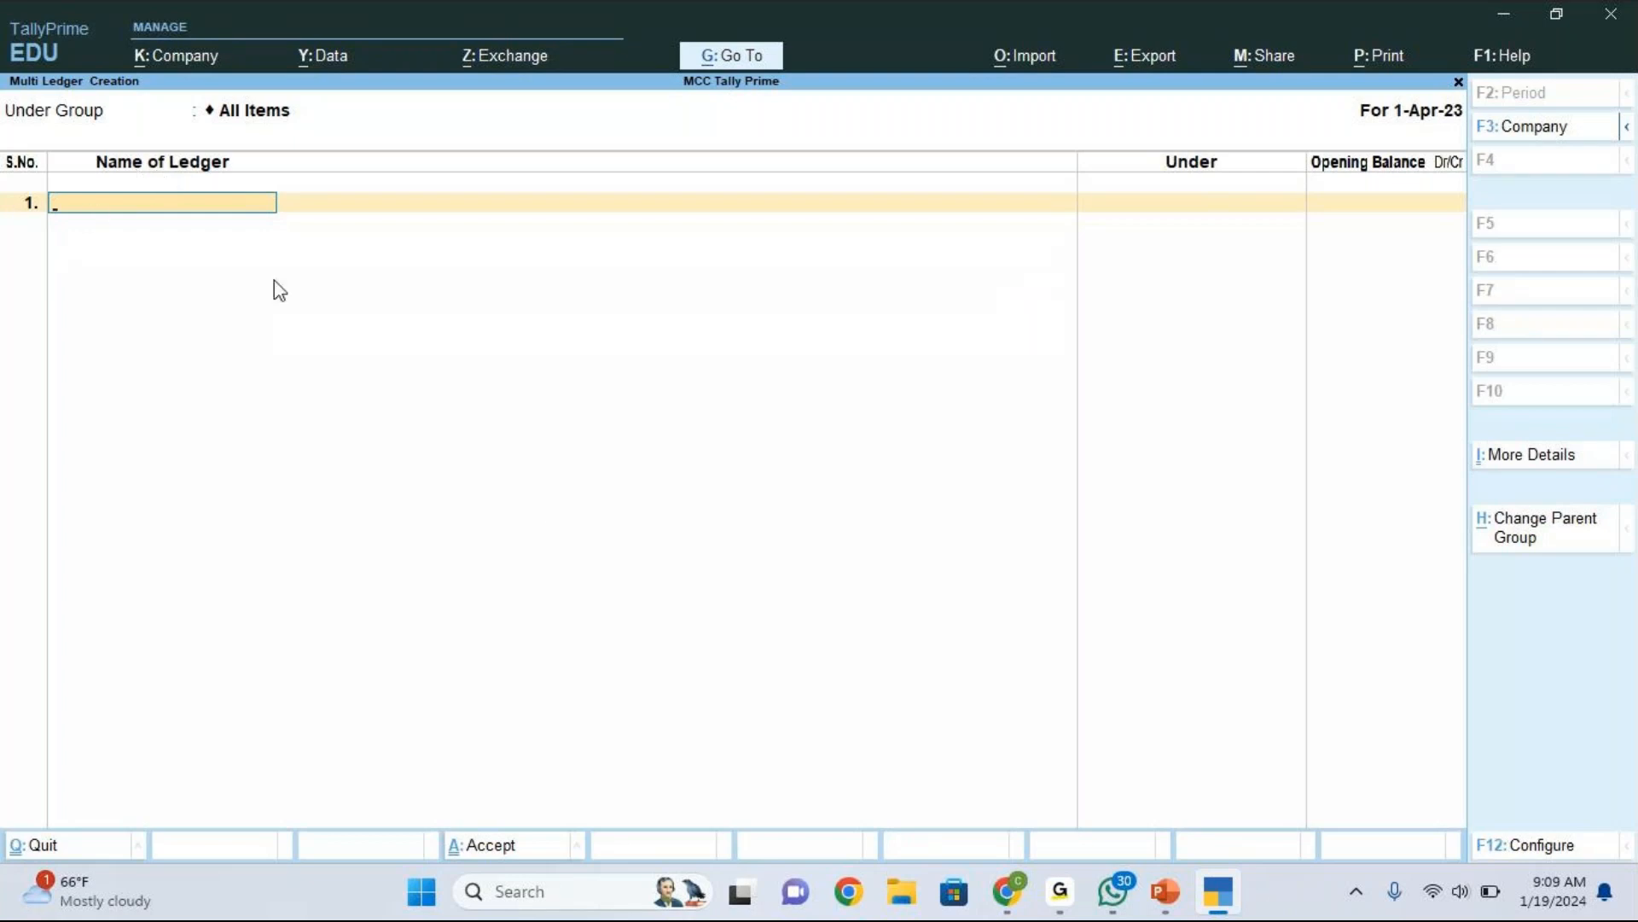
Step: Check the ledger list in PowerPoint and enter Purchase A/c as the first ledger name in TallyPrime
{"action": "left_click", "coordinate": [1167, 903]}
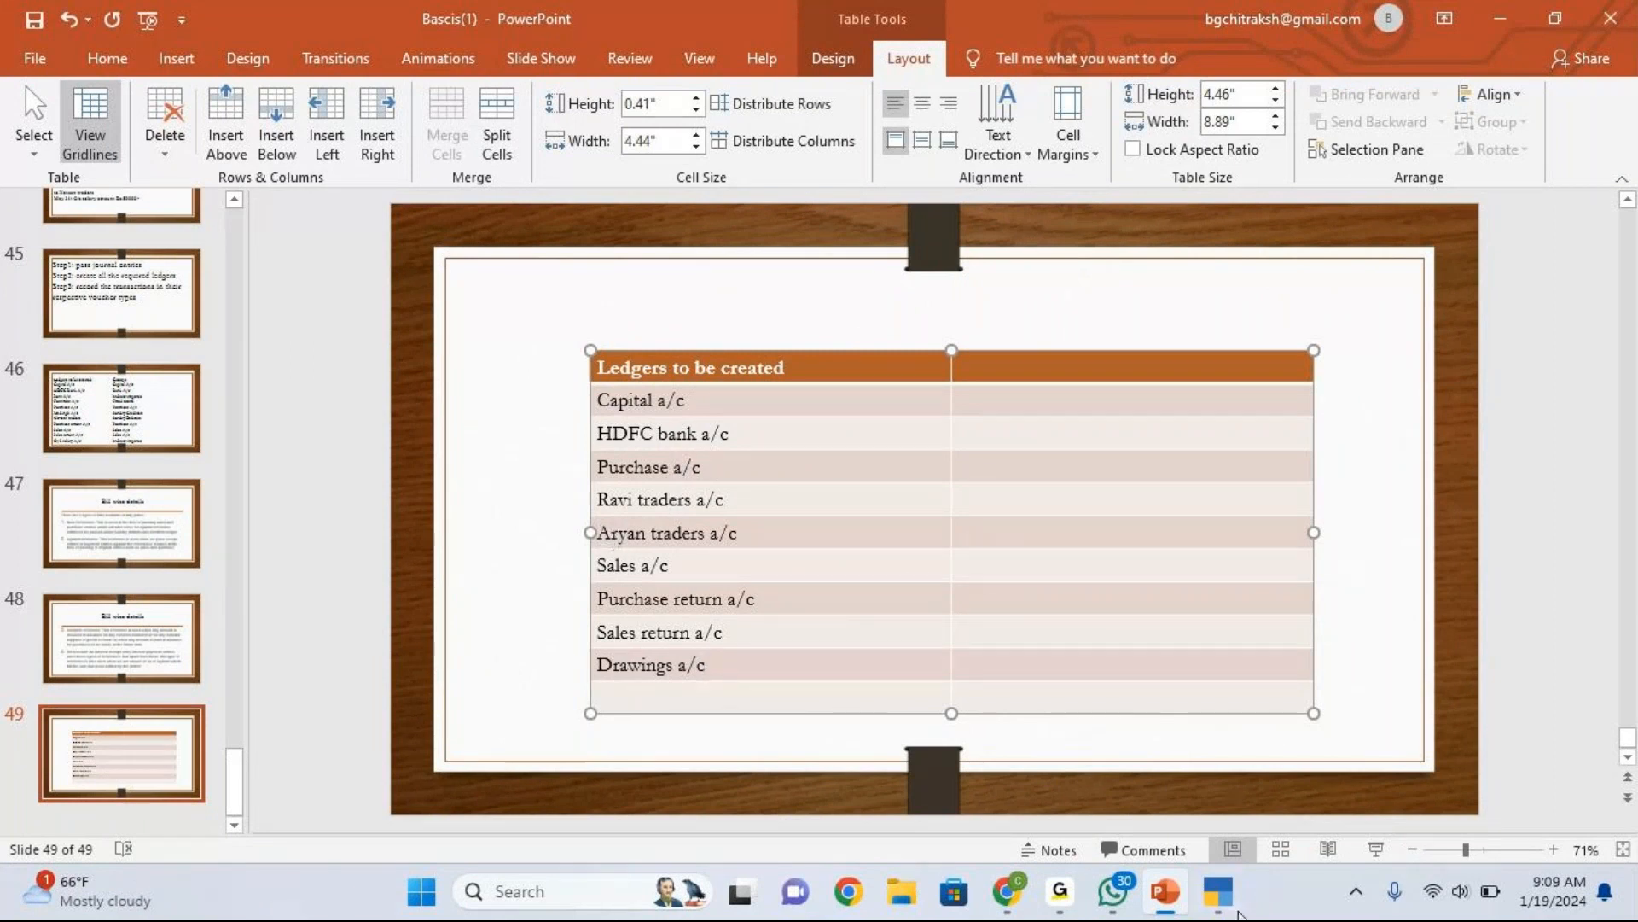
{"action": "left_click", "coordinate": [1219, 891]}
{"action": "type", "text": "Purc"}
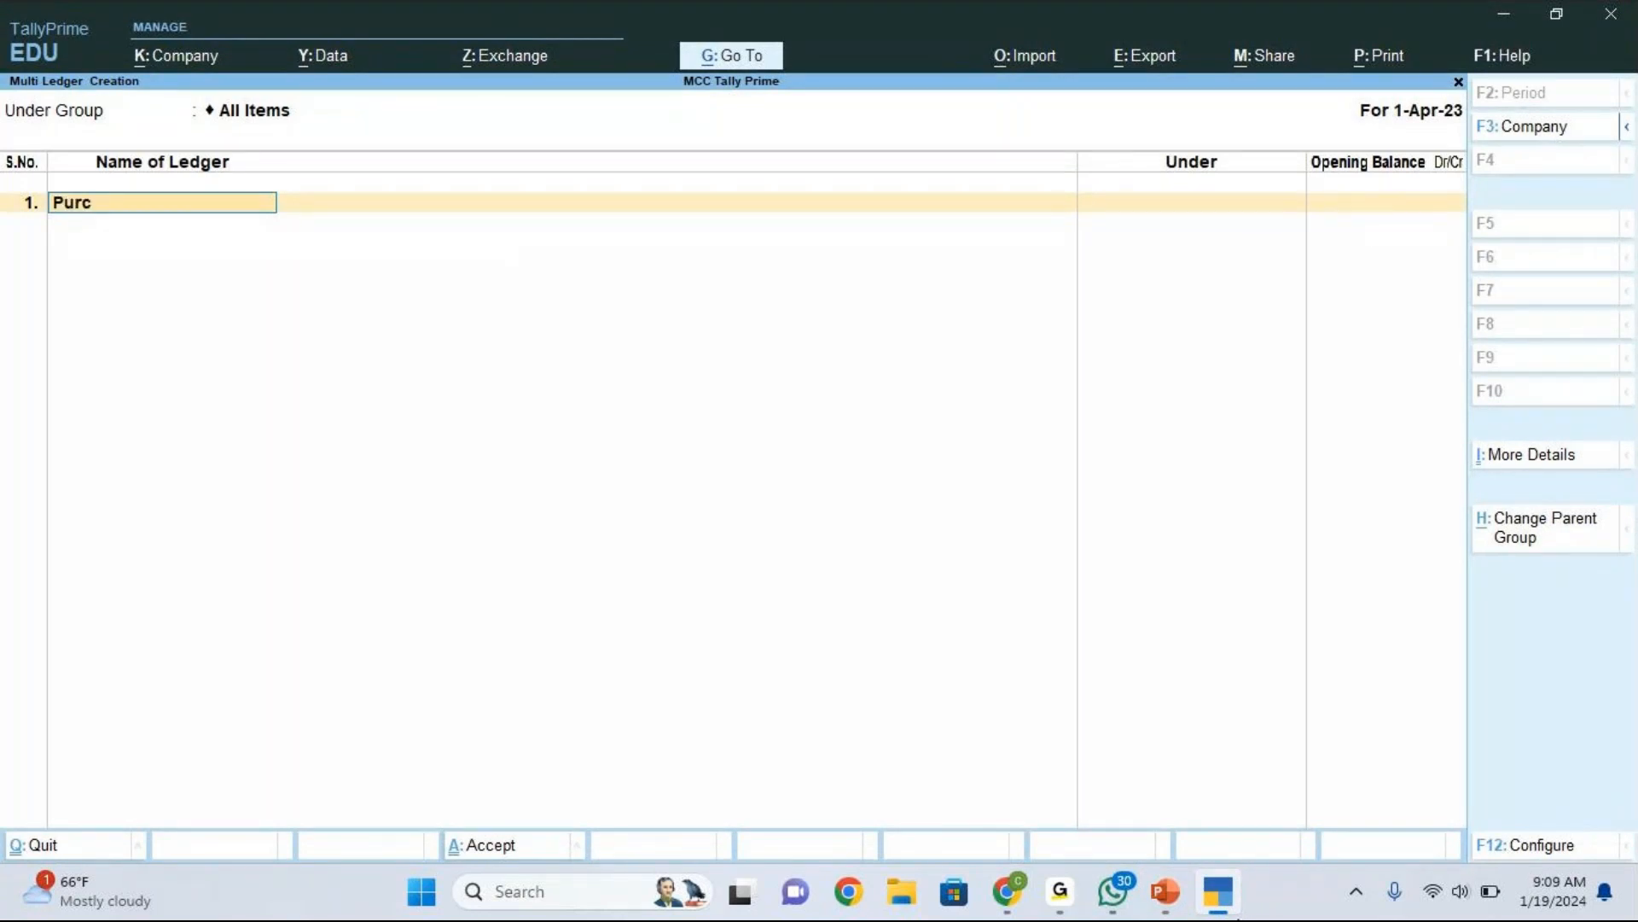
{"action": "type", "text": "hase a/c"}
{"action": "key", "text": "Return"}
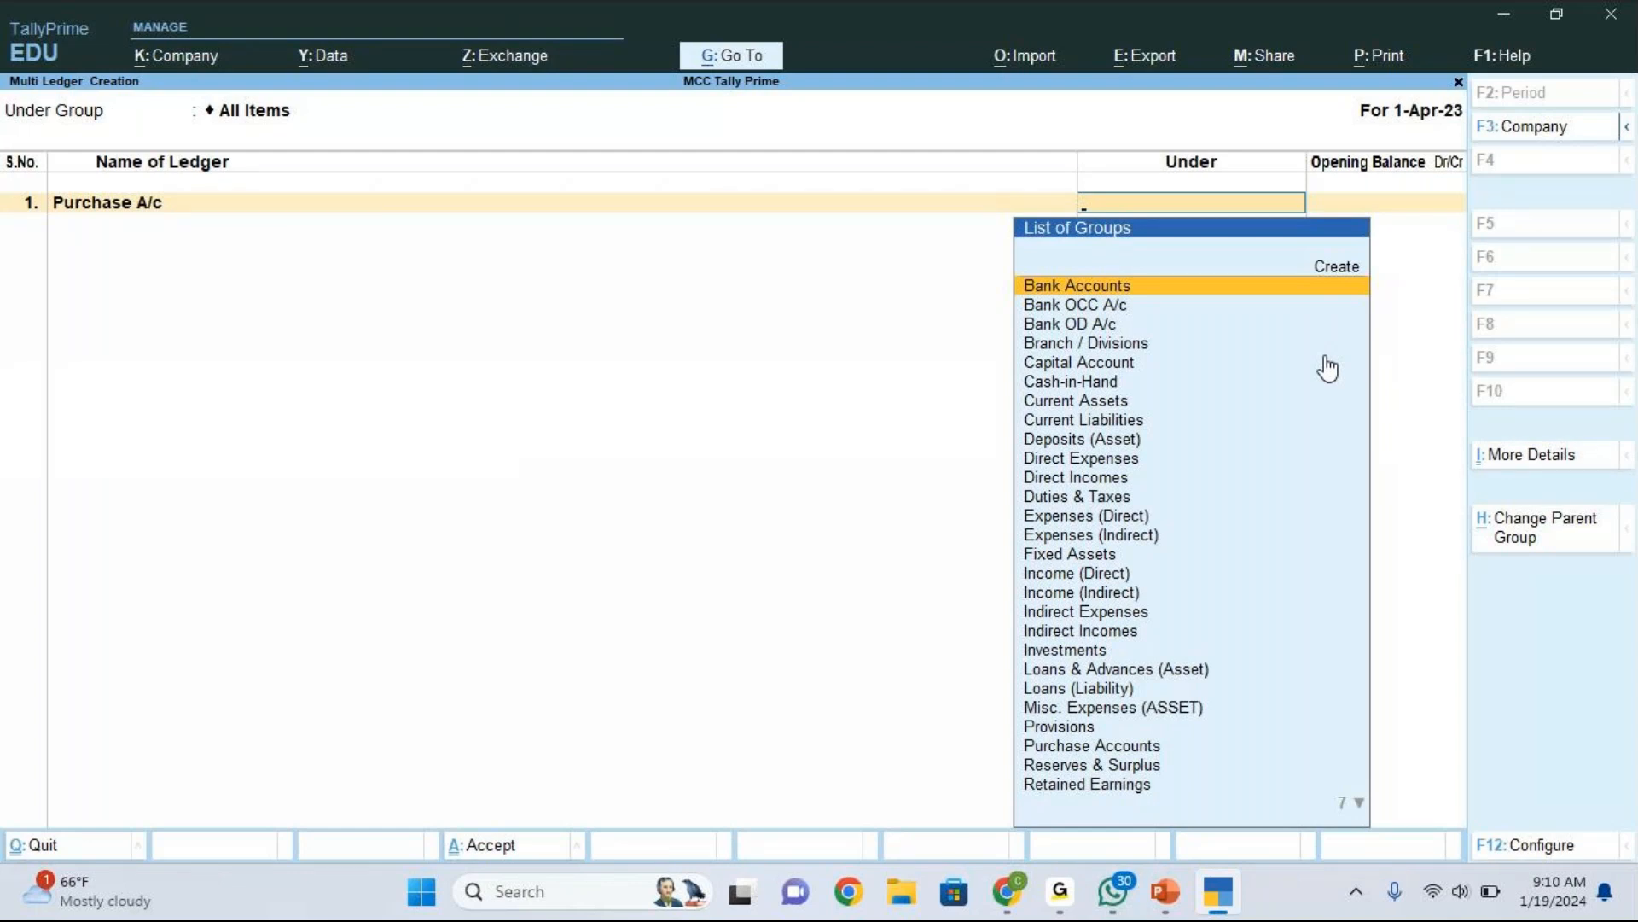
Step: Place the Purchase A/c ledger under the Purchase Accounts group
{"action": "key", "text": "Down"}
{"action": "key", "text": "Down"}
{"action": "key", "text": "Down"}
{"action": "key", "text": "Down"}
{"action": "key", "text": "Down"}
{"action": "key", "text": "Down"}
{"action": "key", "text": "Down"}
{"action": "key", "text": "Down"}
{"action": "key", "text": "Down"}
{"action": "key", "text": "Down"}
{"action": "key", "text": "Down"}
{"action": "key", "text": "Down"}
{"action": "key", "text": "Down"}
{"action": "key", "text": "Down"}
{"action": "key", "text": "Down"}
{"action": "key", "text": "Down"}
{"action": "key", "text": "Down"}
{"action": "key", "text": "Down"}
{"action": "key", "text": "Down"}
{"action": "key", "text": "Down"}
{"action": "key", "text": "Down"}
{"action": "key", "text": "Down"}
{"action": "key", "text": "Down"}
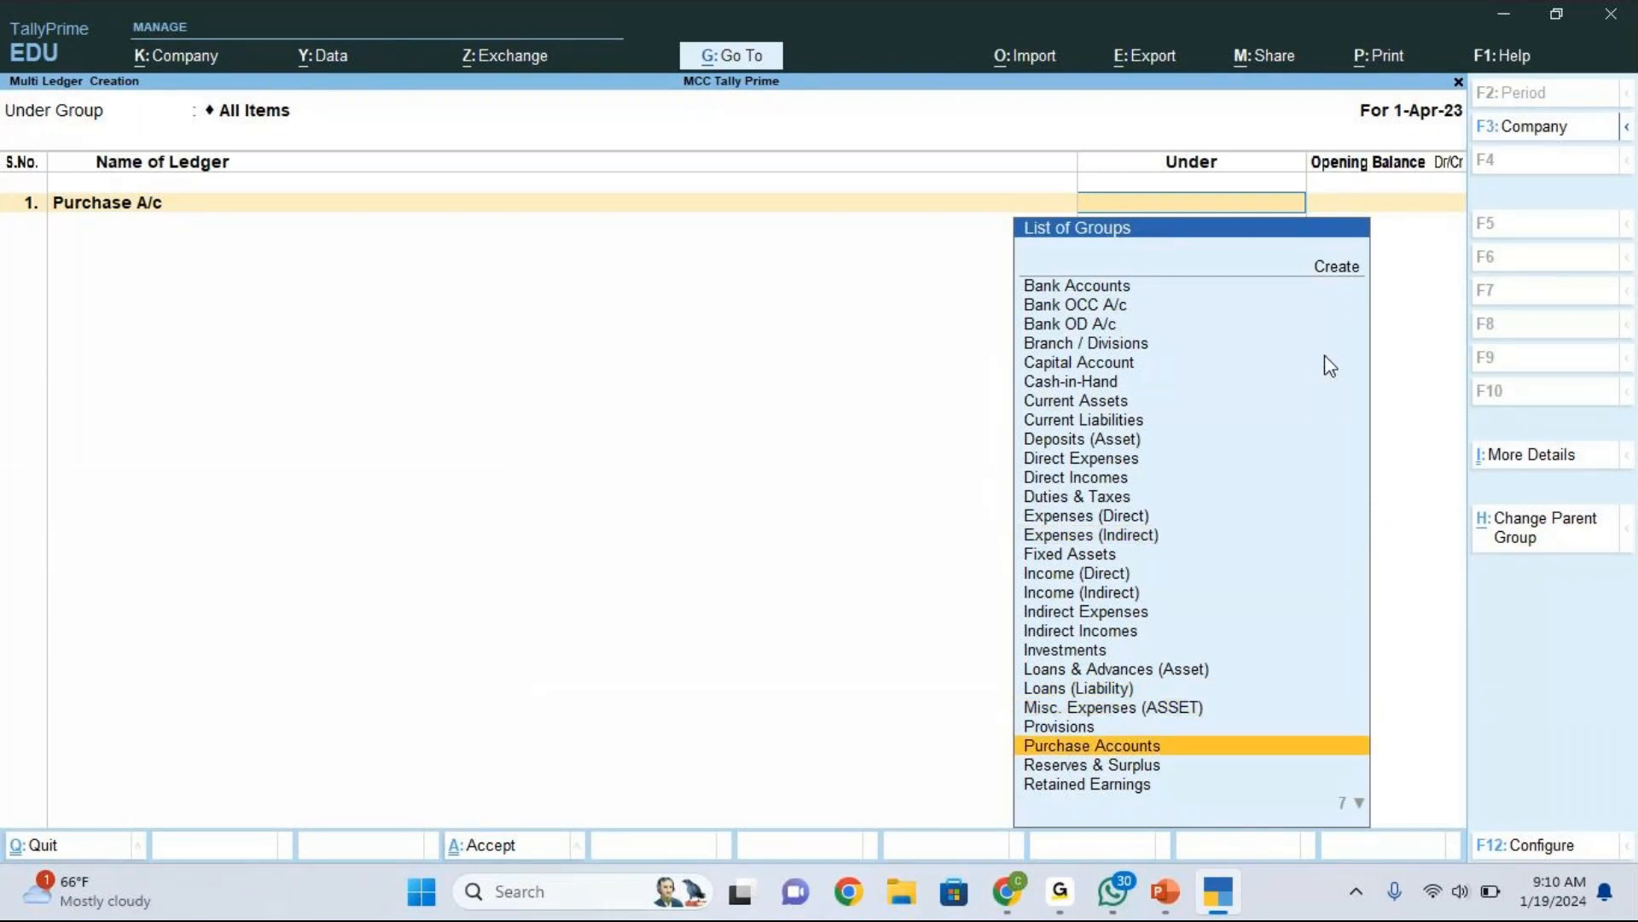
{"action": "key", "text": "Return"}
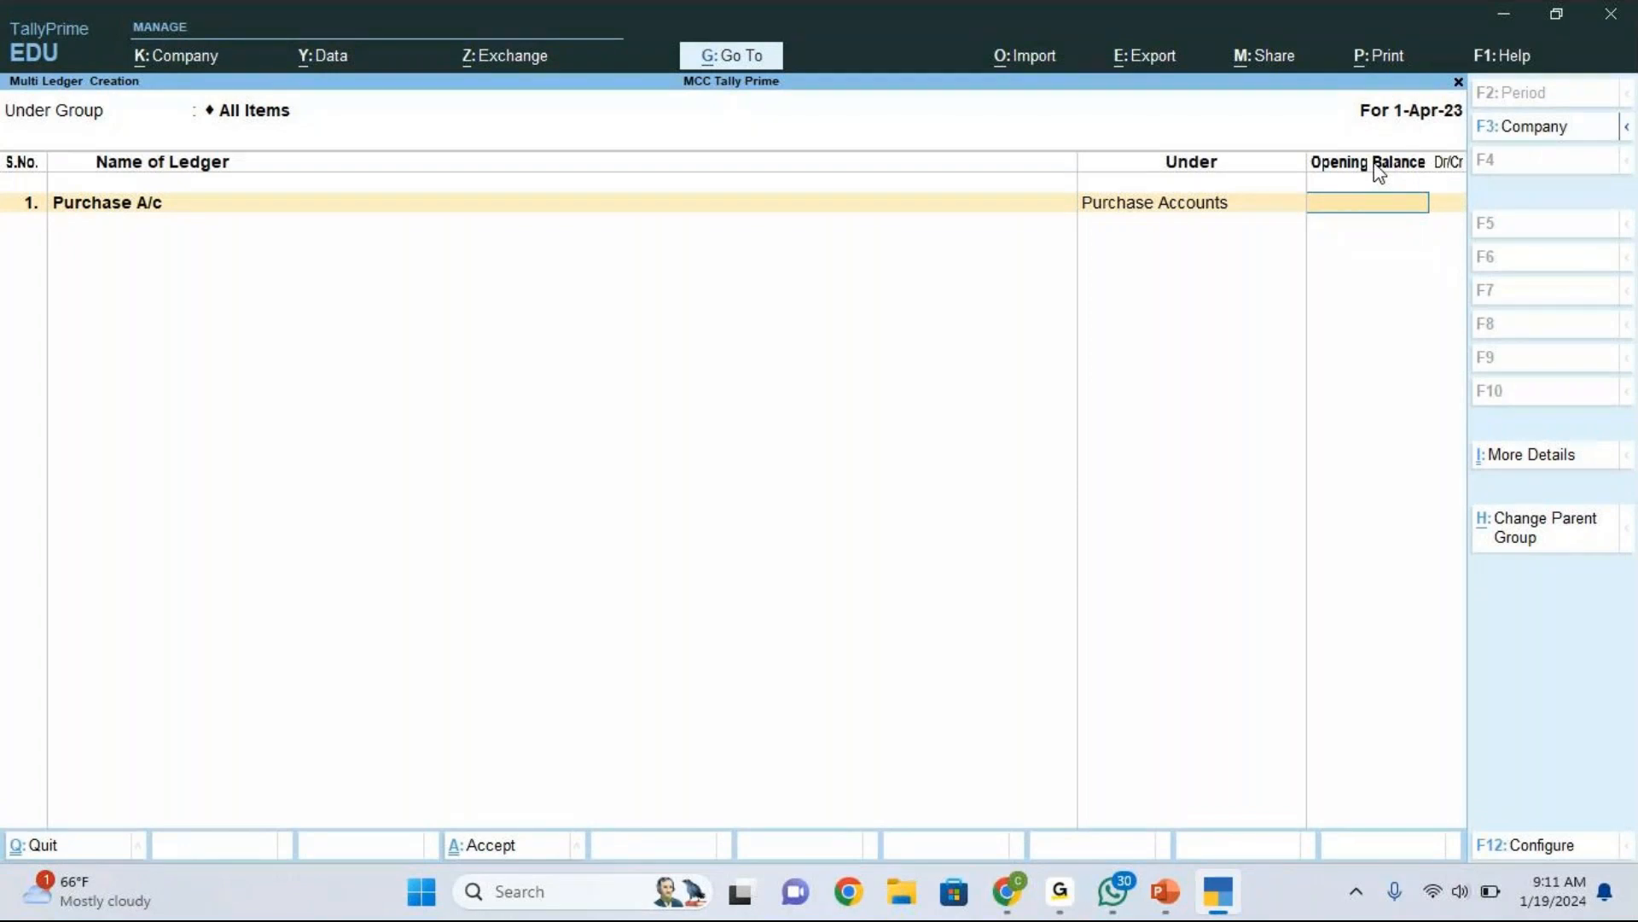
{"action": "left_click", "coordinate": [666, 63]}
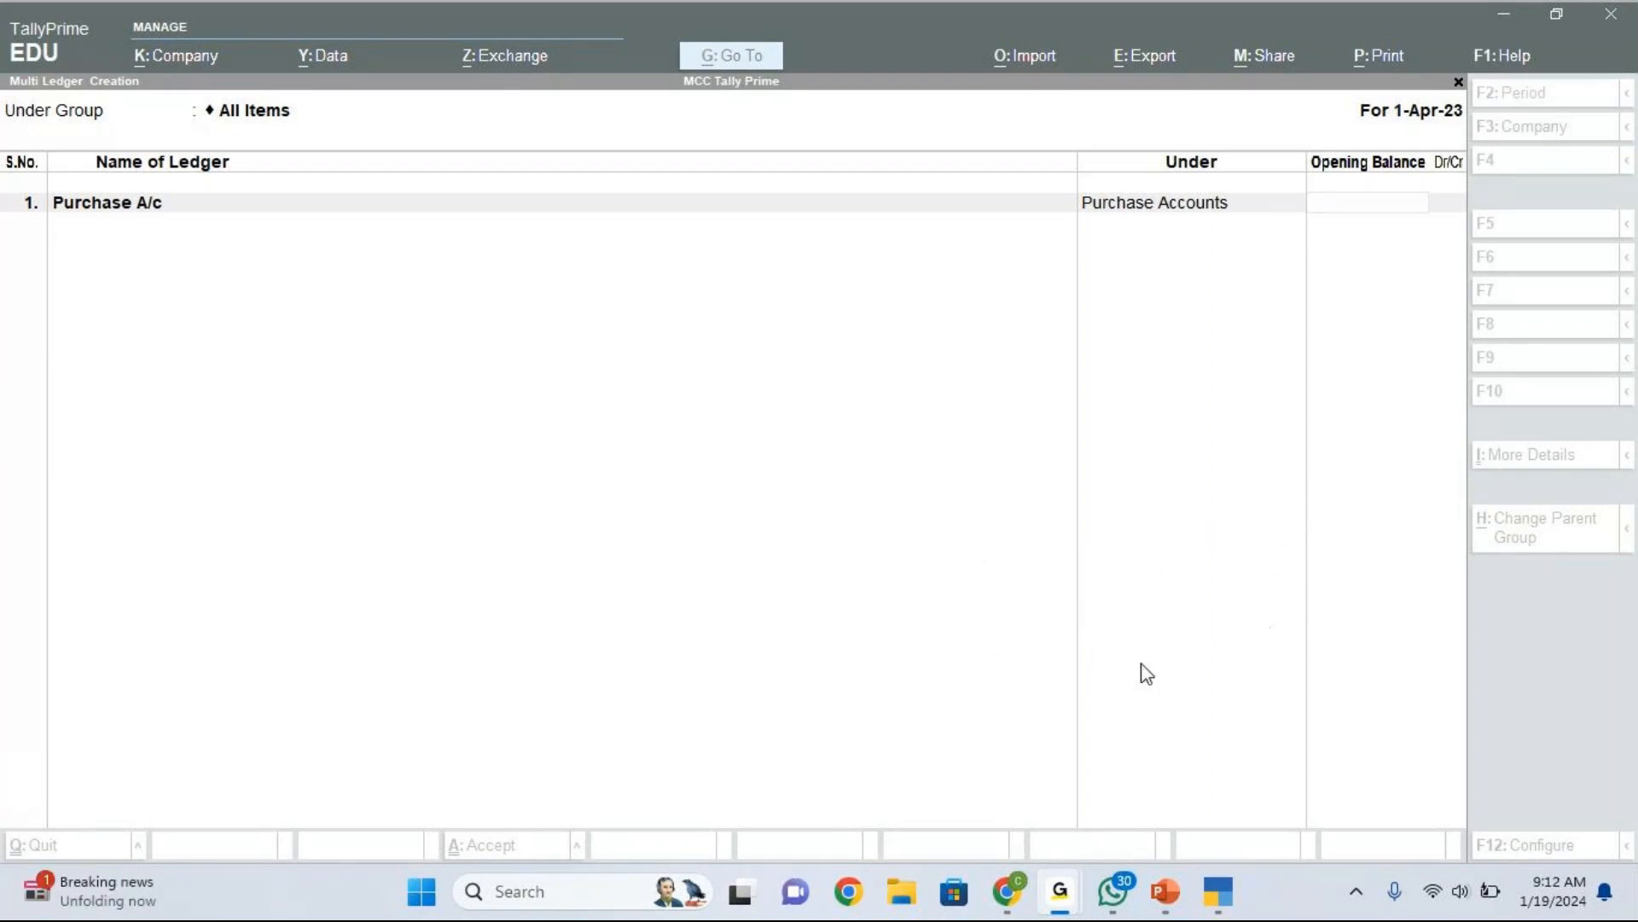
{"action": "left_click", "coordinate": [826, 532]}
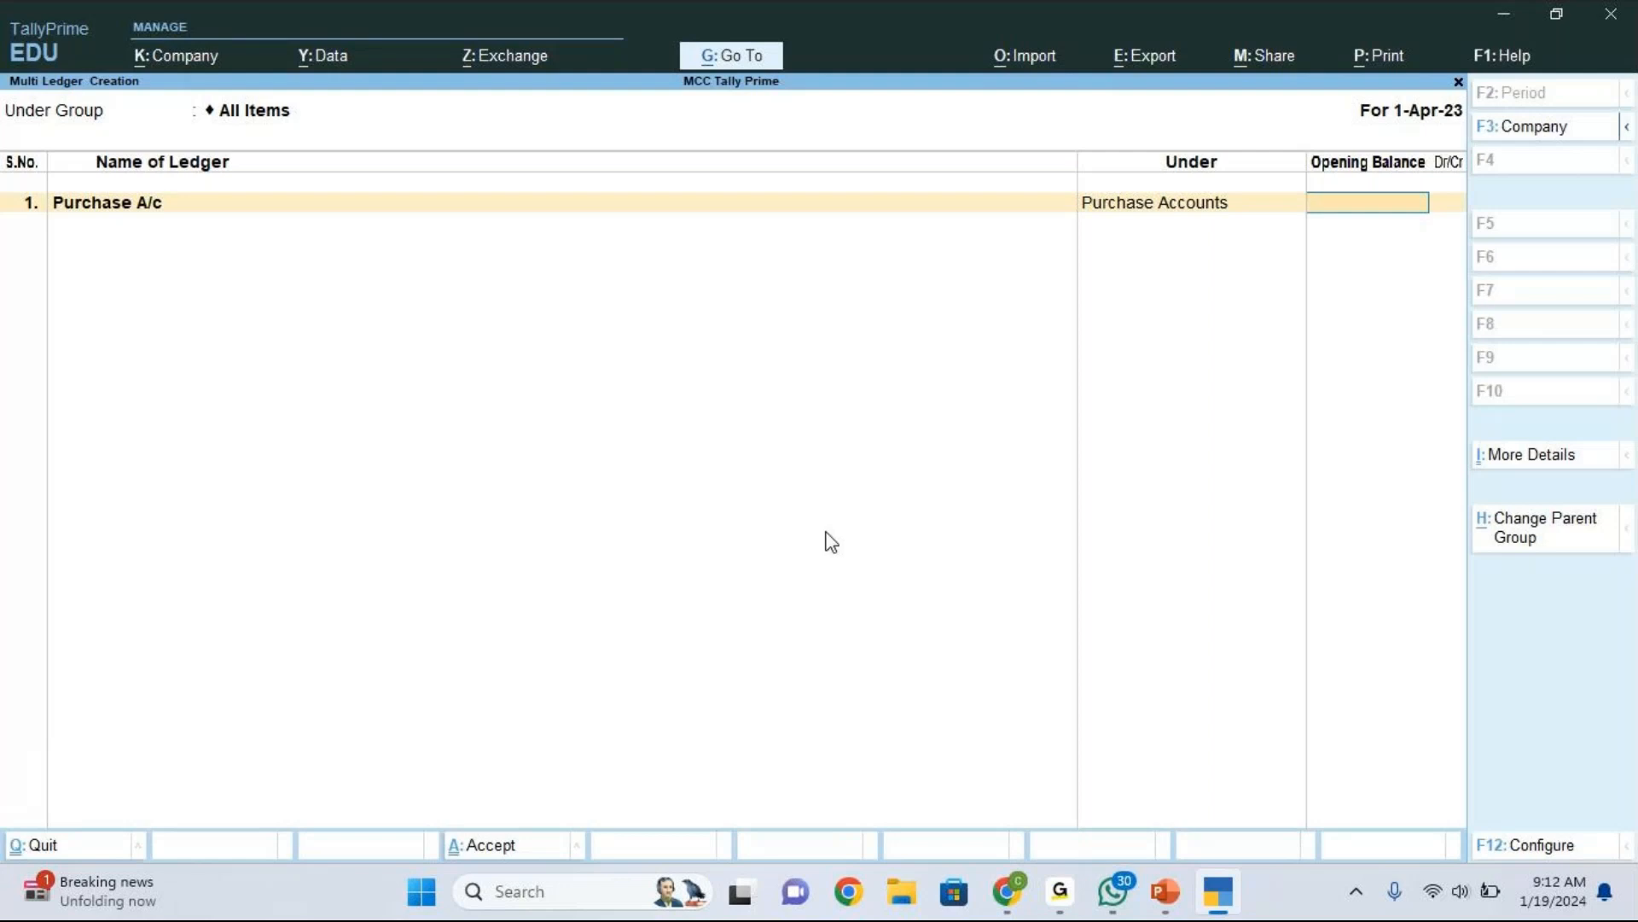
{"action": "left_click", "coordinate": [1312, 73]}
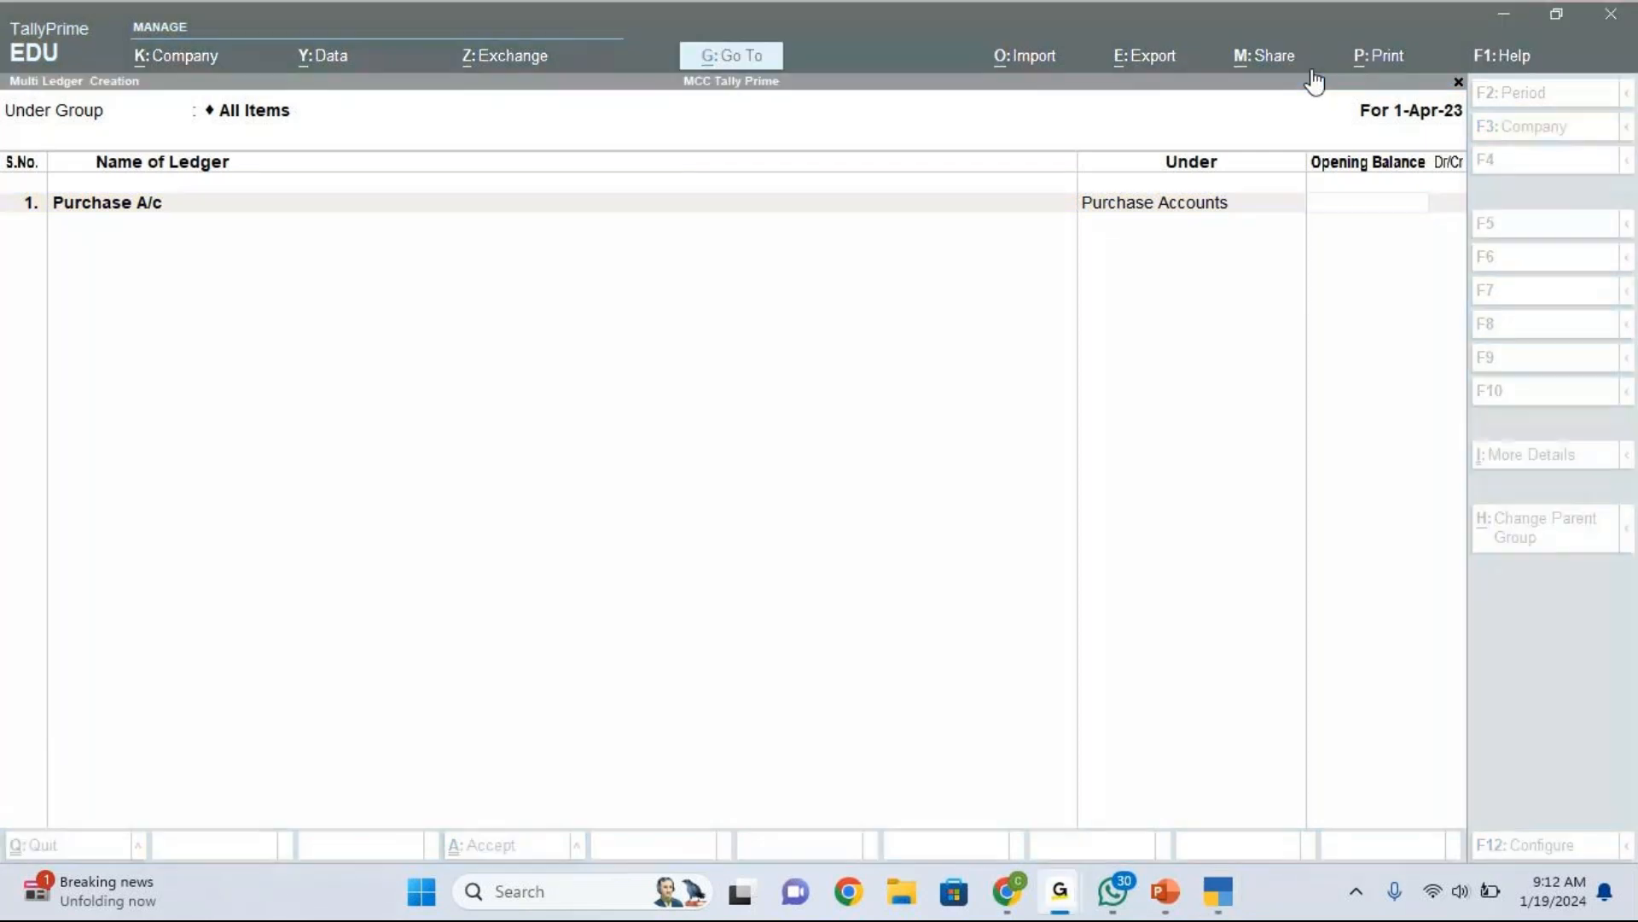
{"action": "left_click", "coordinate": [1350, 177]}
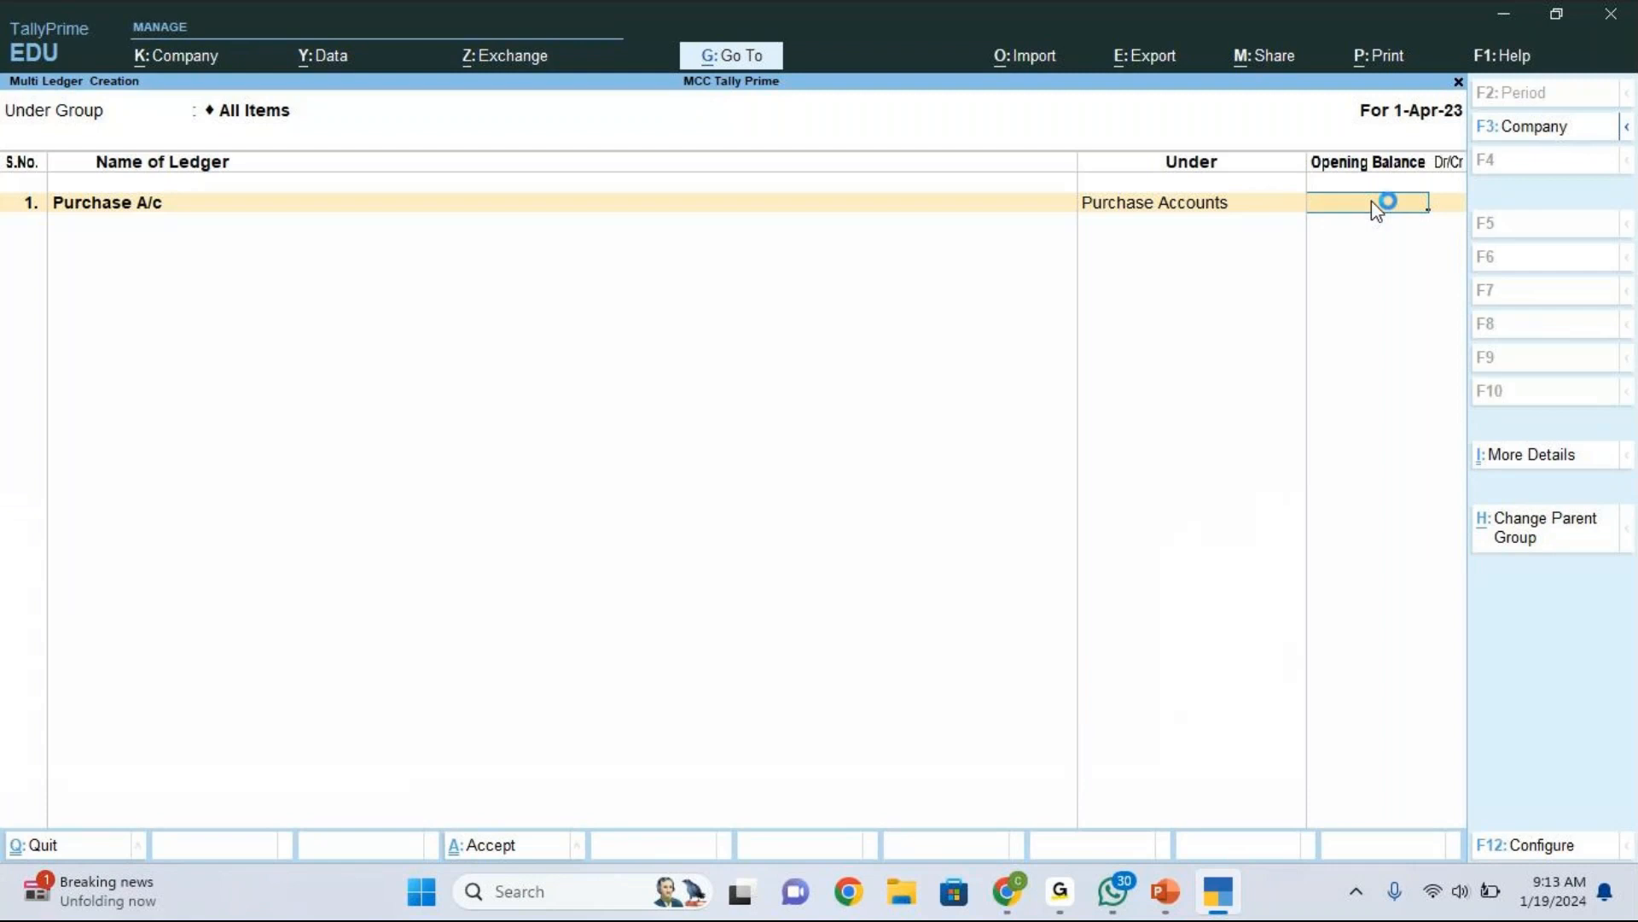
Step: Leave Purchase A/c's opening balance blank and enter Ravi Traders A/c as the second ledger name
{"action": "key", "text": "Return"}
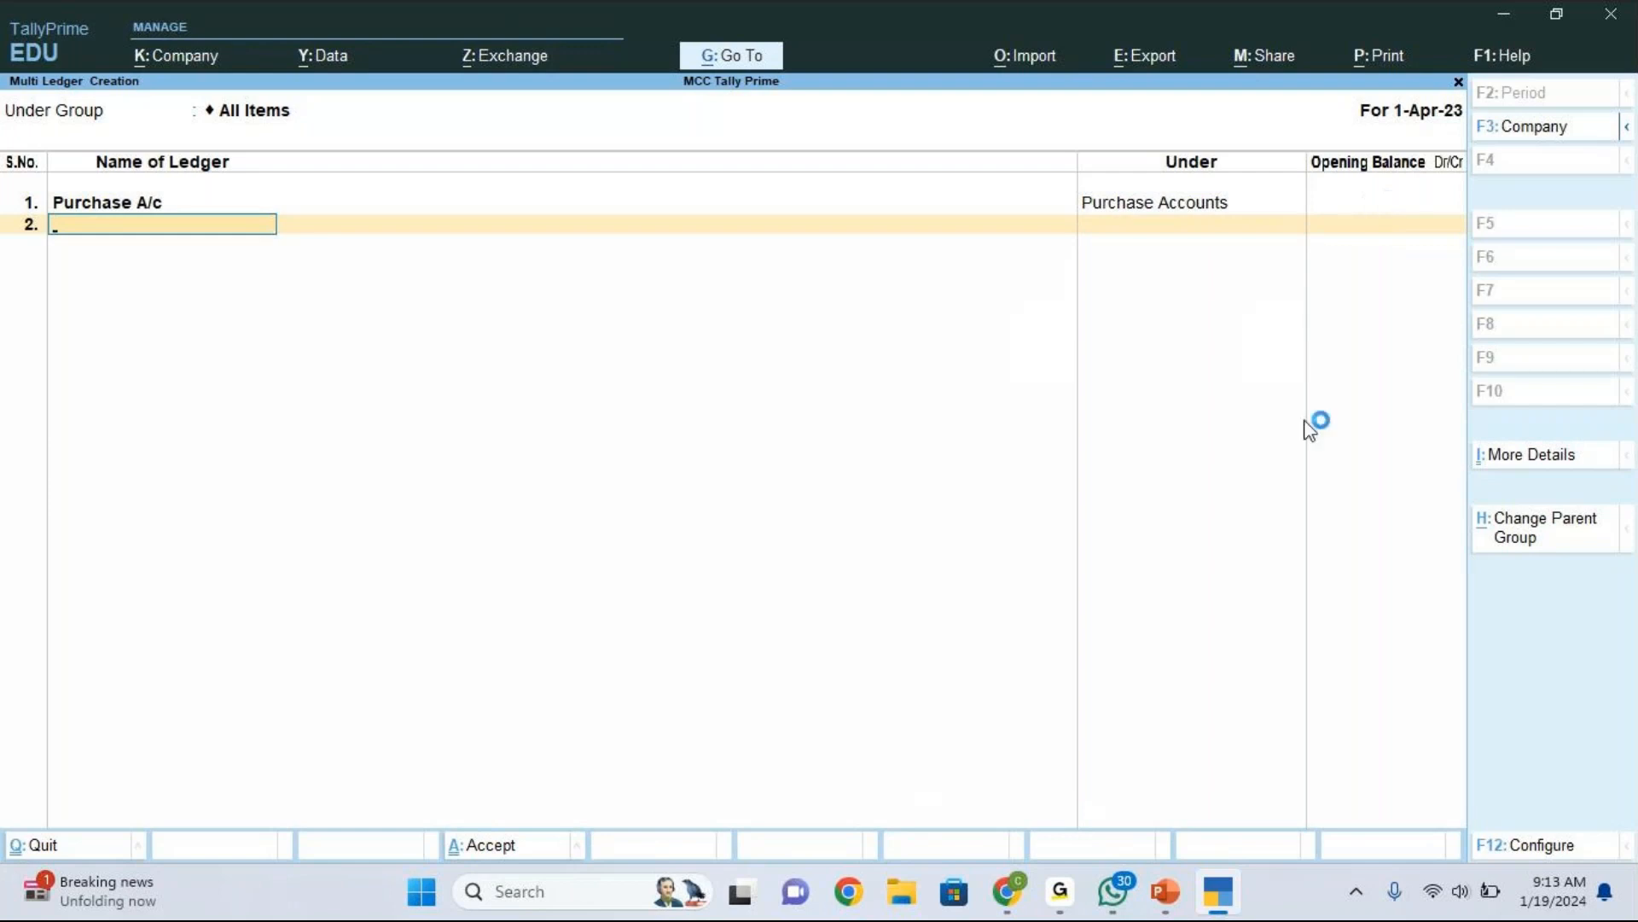
{"action": "mouse_move", "coordinate": [1171, 911]}
{"action": "type", "text": "Ravi Traders a/c"}
{"action": "key", "text": "BackSpace"}
{"action": "key", "text": "BackSpace"}
{"action": "key", "text": "BackSpace"}
{"action": "type", "text": "A/c"}
{"action": "key", "text": "Return"}
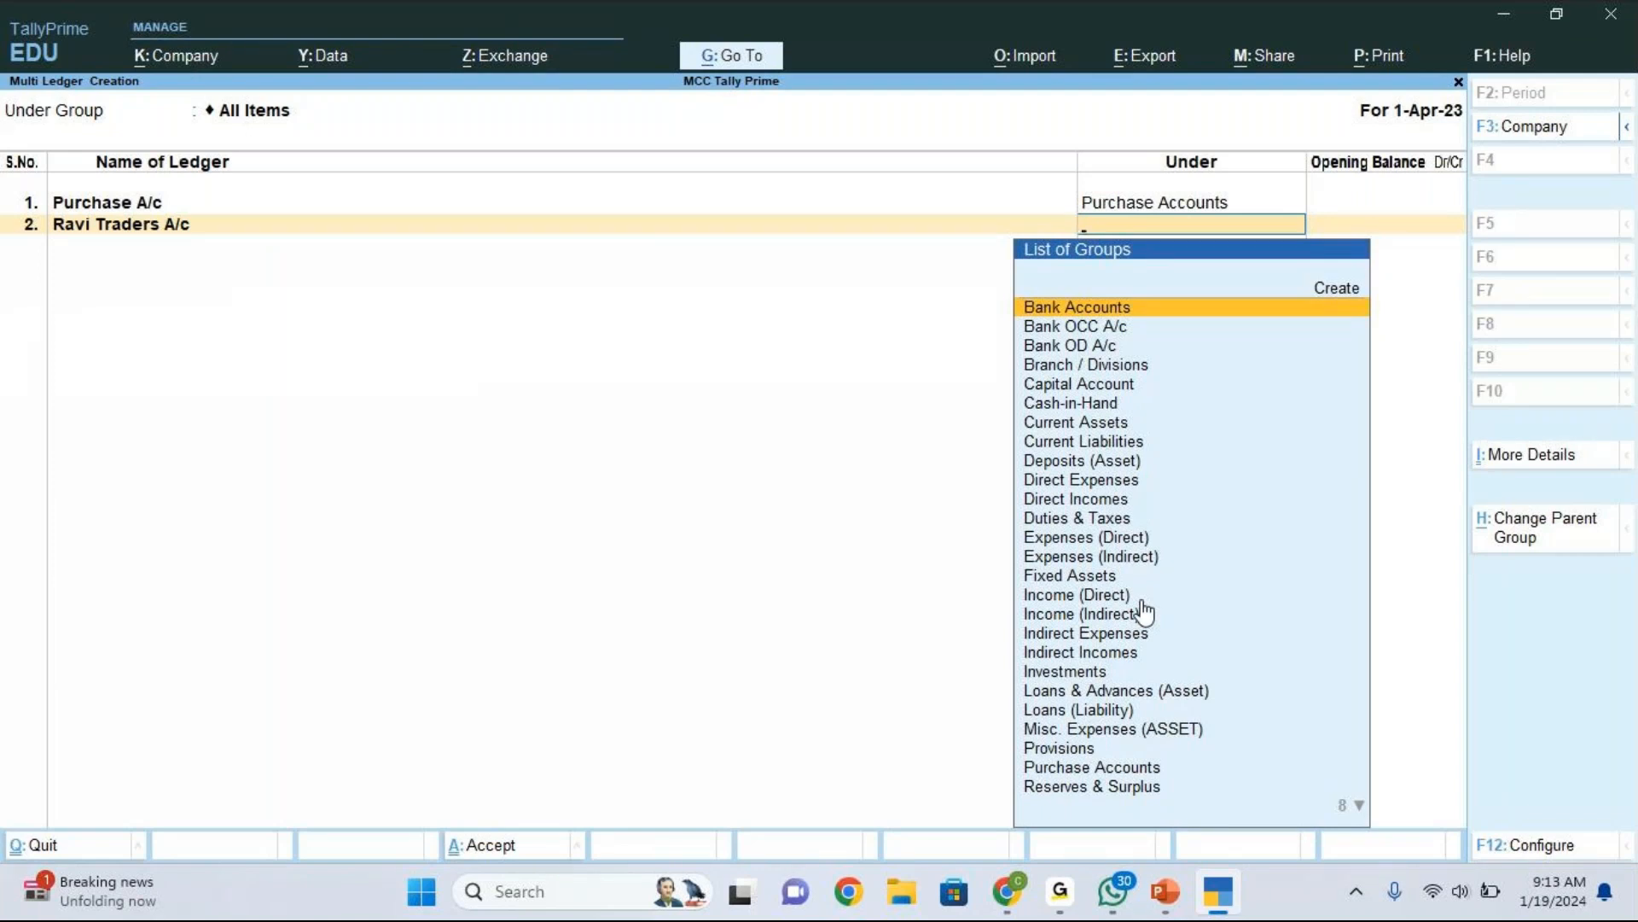
Step: Place Ravi Traders A/c under the Sundry Creditors group and leave its opening balance blank
{"action": "key", "text": "Down"}
{"action": "key", "text": "Down"}
{"action": "key", "text": "Down"}
{"action": "key", "text": "Down"}
{"action": "key", "text": "Down"}
{"action": "key", "text": "Down"}
{"action": "key", "text": "Down"}
{"action": "key", "text": "Down"}
{"action": "key", "text": "Down"}
{"action": "key", "text": "Down"}
{"action": "key", "text": "Down"}
{"action": "key", "text": "Down"}
{"action": "key", "text": "Down"}
{"action": "key", "text": "Down"}
{"action": "key", "text": "Down"}
{"action": "key", "text": "Down"}
{"action": "key", "text": "Down"}
{"action": "key", "text": "Down"}
{"action": "key", "text": "Down"}
{"action": "key", "text": "Down"}
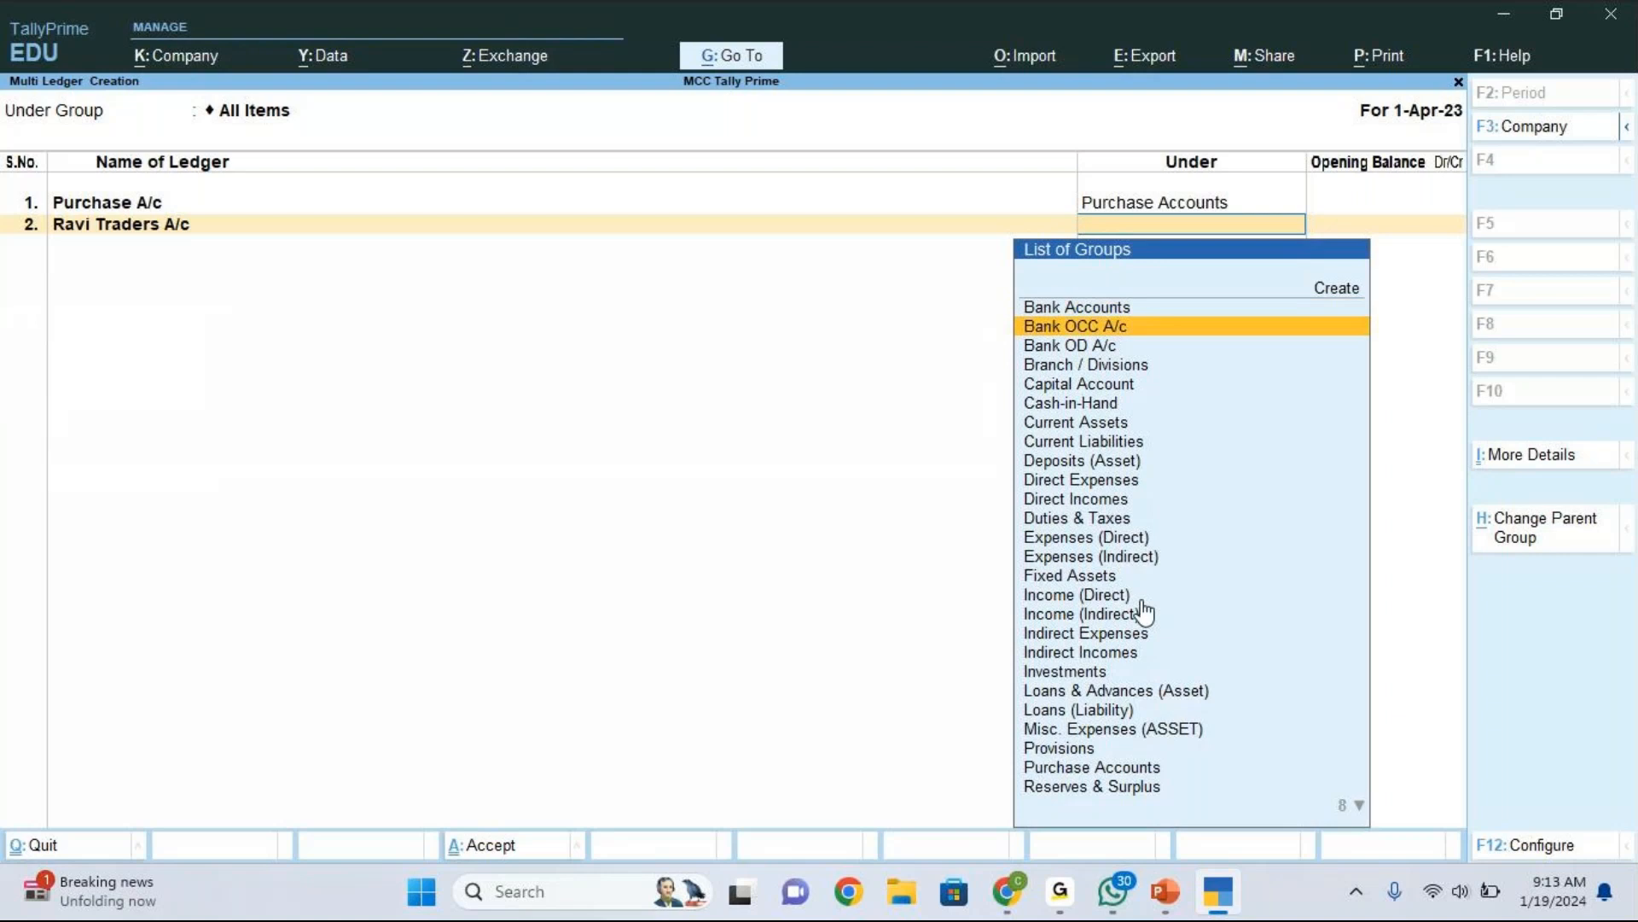
{"action": "key", "text": "Down"}
{"action": "key", "text": "Down"}
{"action": "key", "text": "Down"}
{"action": "key", "text": "Down"}
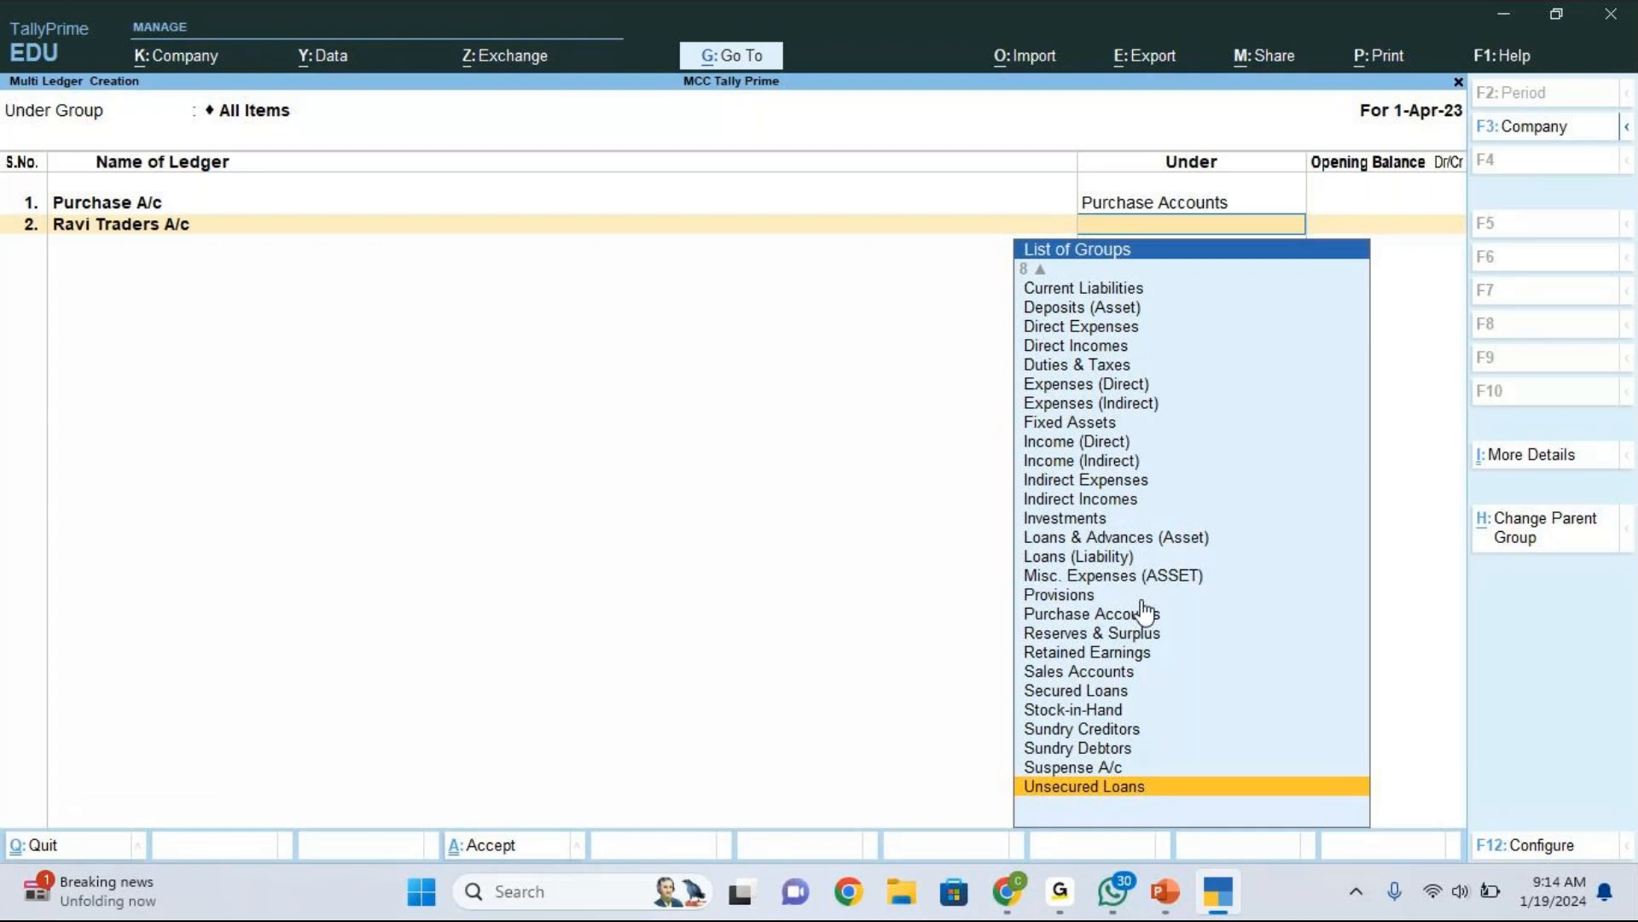
{"action": "key", "text": "Up"}
{"action": "key", "text": "Up"}
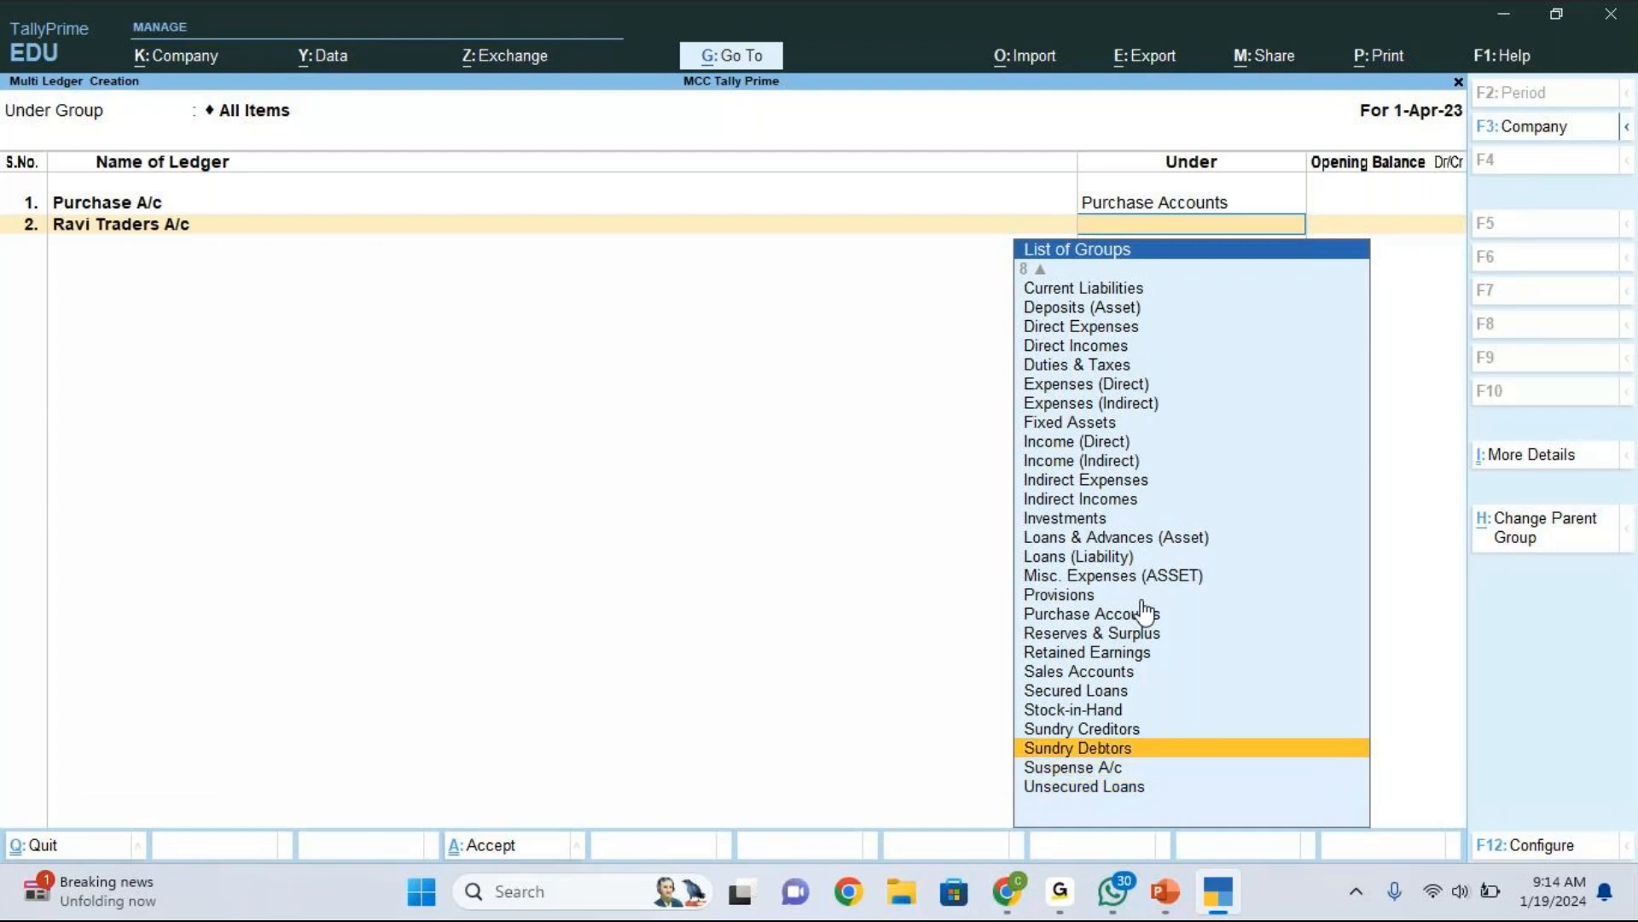
{"action": "key", "text": "Up"}
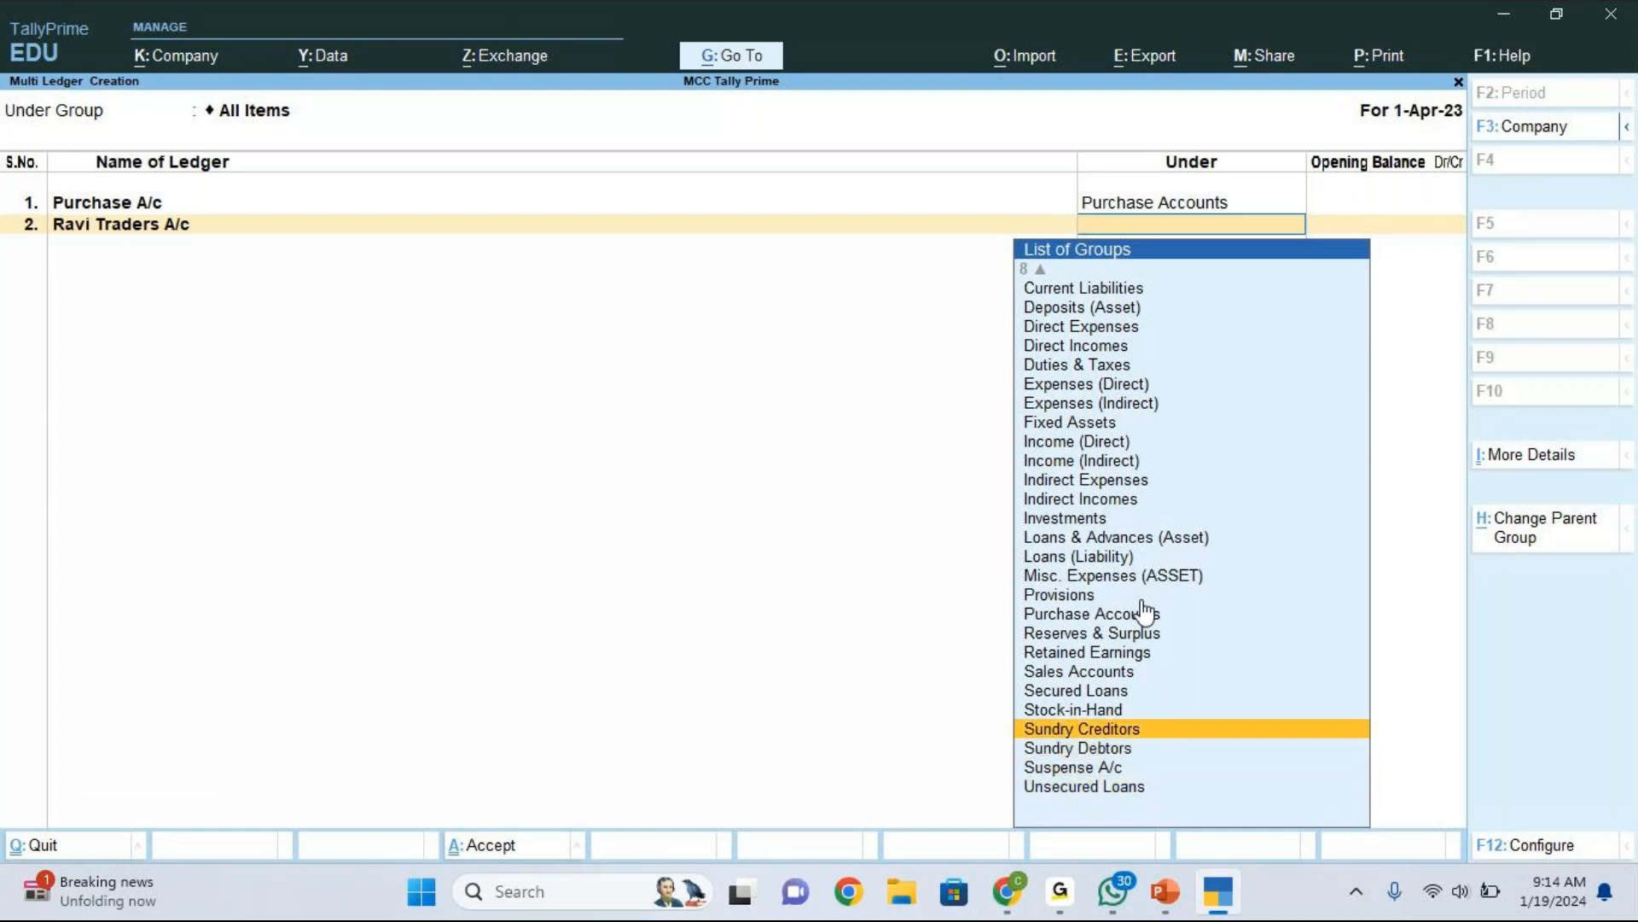
{"action": "key", "text": "Return"}
{"action": "key", "text": "Return"}
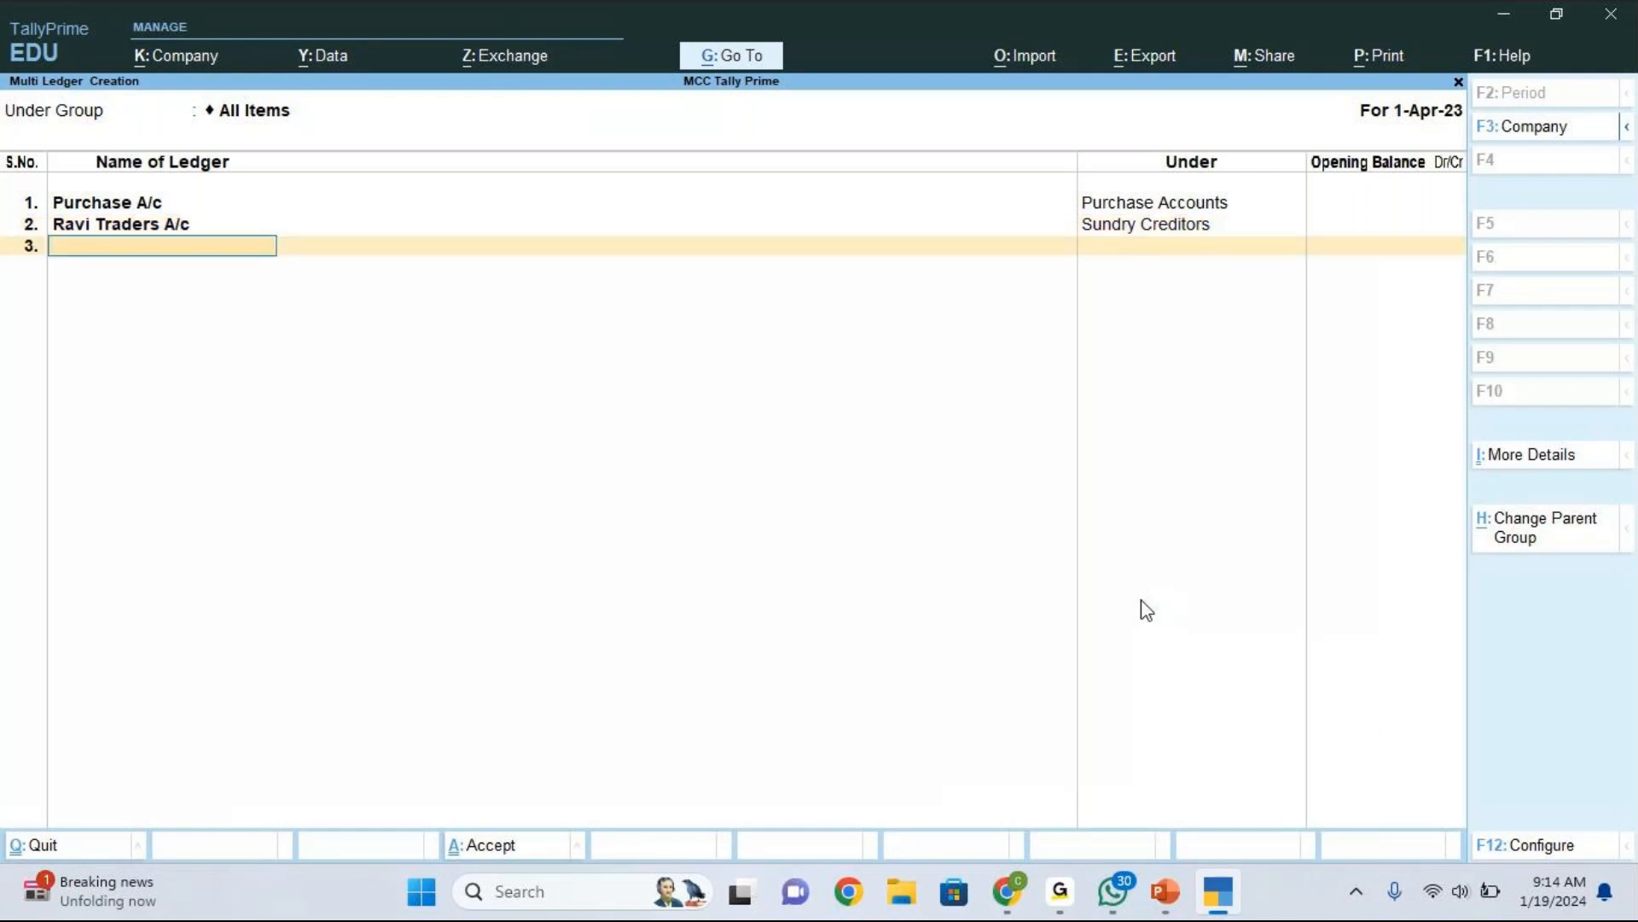
Step: Add the third ledger, Aryan Traders A/c, under Sundry Debtors with a blank opening balance
{"action": "type", "text": "Aryan traders a/c"}
{"action": "key", "text": "Return"}
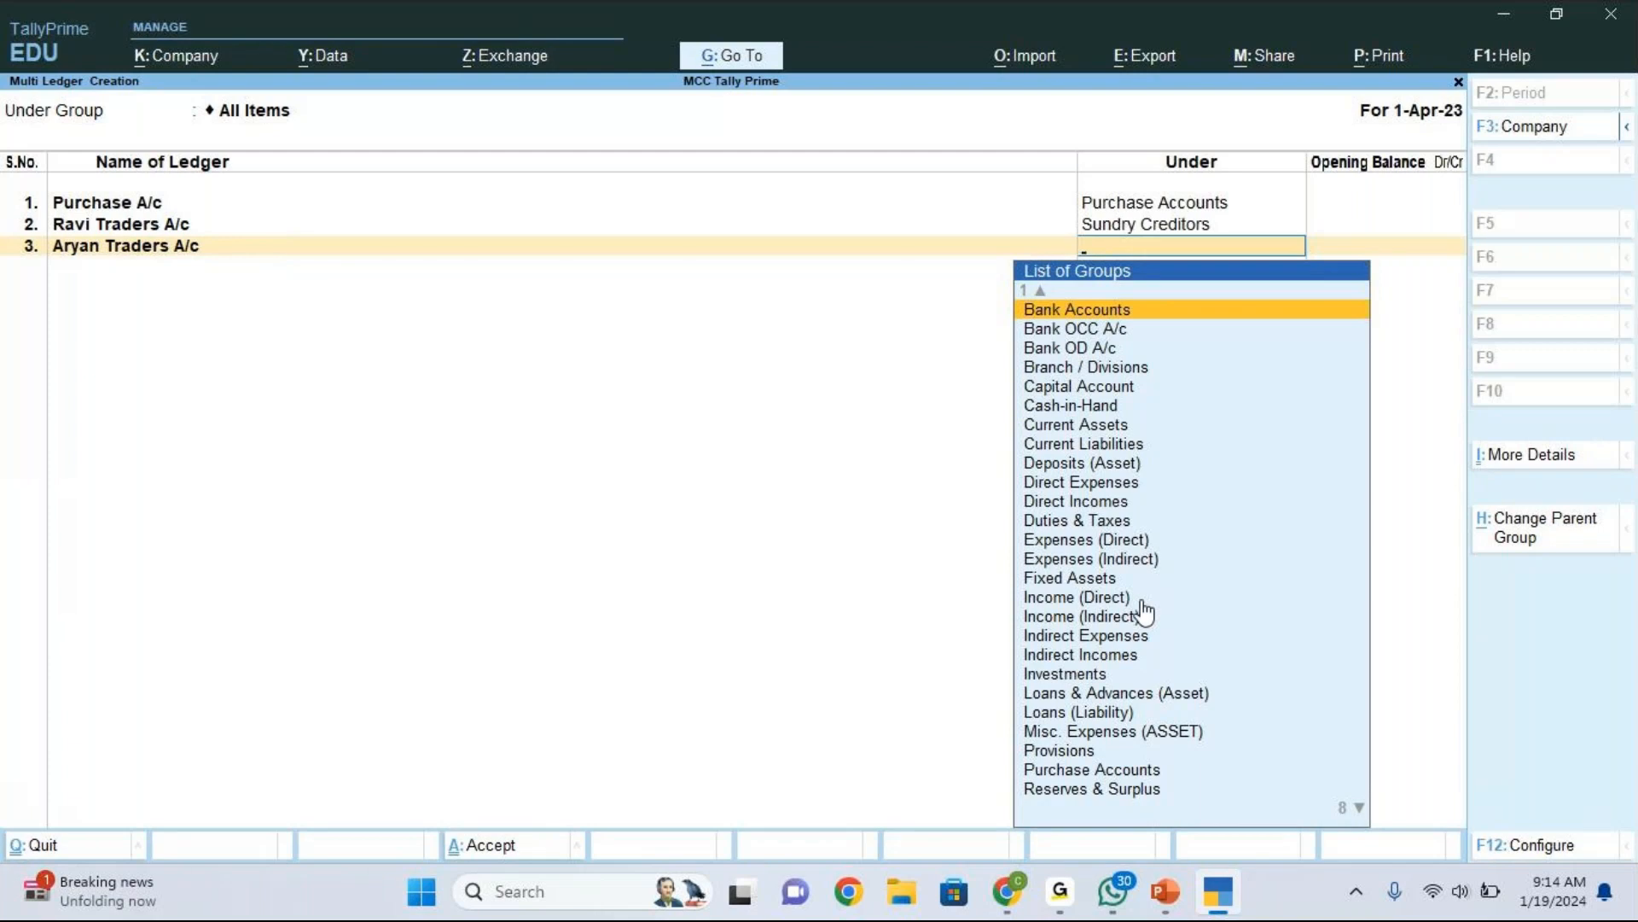
{"action": "key", "text": "Up"}
{"action": "key", "text": "Down"}
{"action": "key", "text": "Down"}
{"action": "key", "text": "Down"}
{"action": "key", "text": "Down"}
{"action": "key", "text": "Down"}
{"action": "key", "text": "Down"}
{"action": "key", "text": "Down"}
{"action": "key", "text": "Down"}
{"action": "key", "text": "Down"}
{"action": "key", "text": "Down"}
{"action": "key", "text": "Down"}
{"action": "key", "text": "Down"}
{"action": "key", "text": "Down"}
{"action": "key", "text": "Down"}
{"action": "key", "text": "Down"}
{"action": "key", "text": "Down"}
{"action": "key", "text": "Down"}
{"action": "key", "text": "Down"}
{"action": "key", "text": "Down"}
{"action": "key", "text": "Down"}
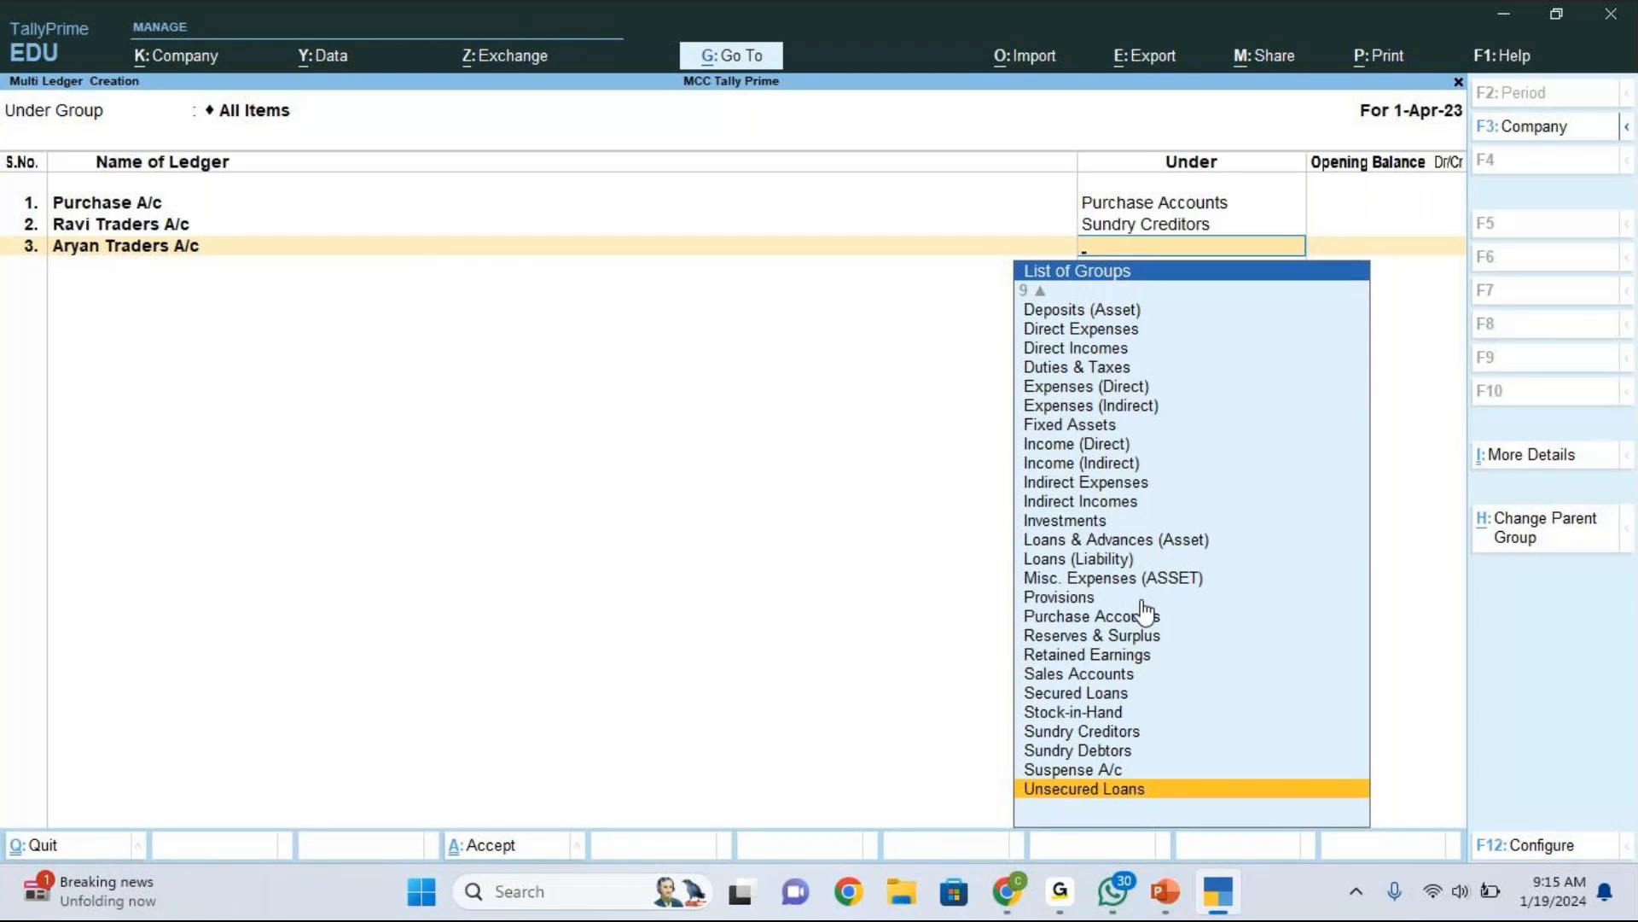
{"action": "key", "text": "Up"}
{"action": "key", "text": "Up"}
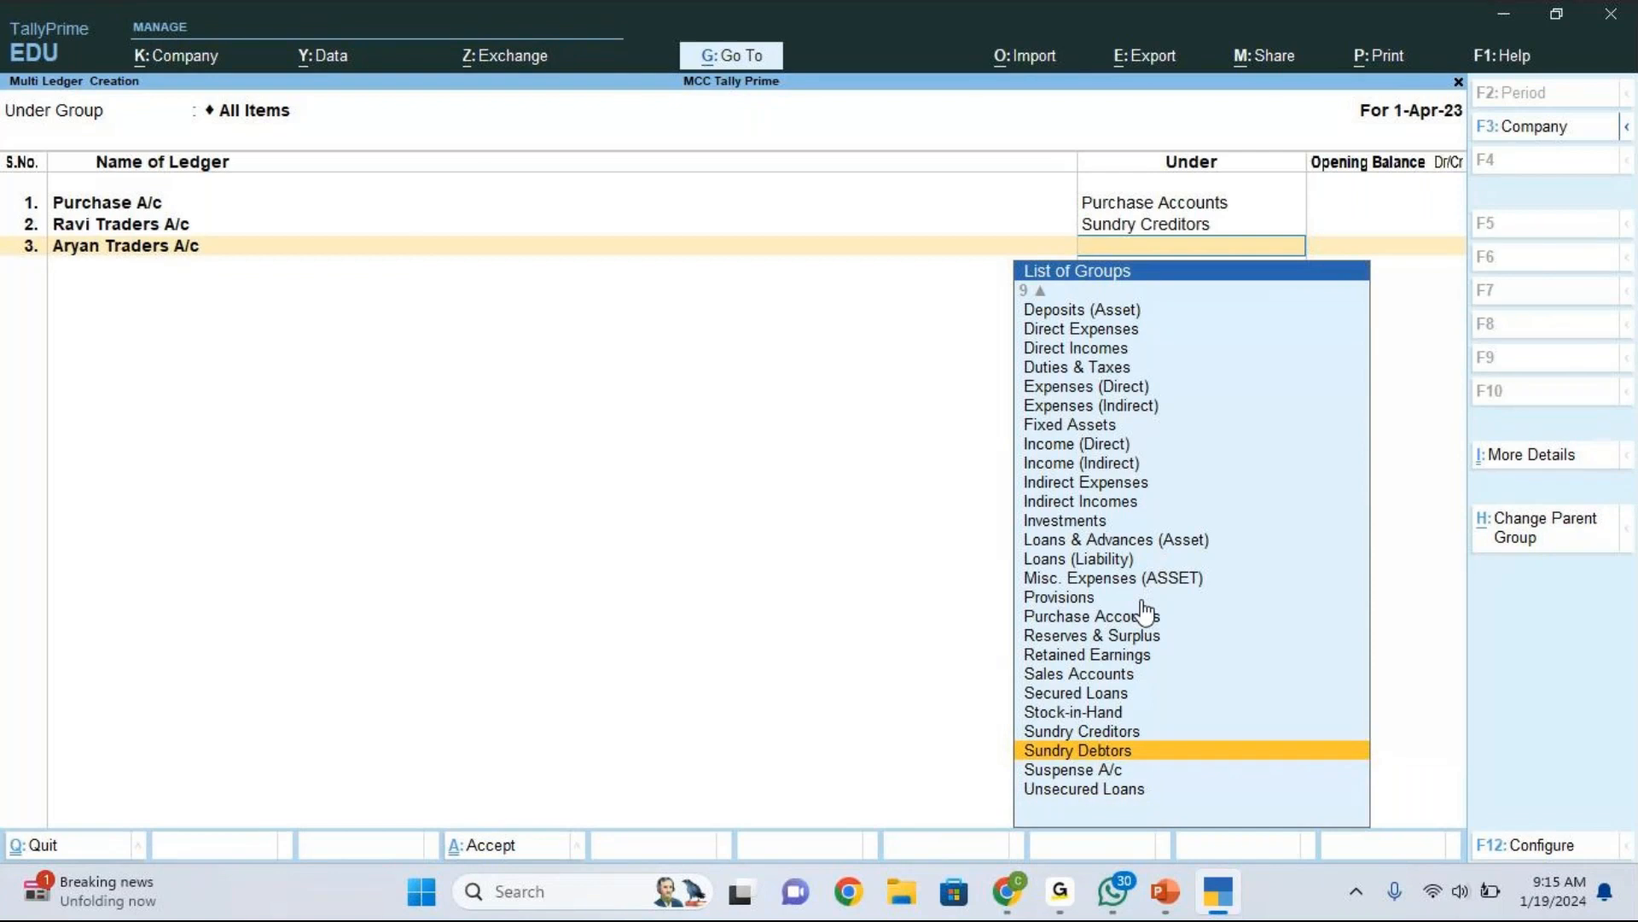
{"action": "key", "text": "Return"}
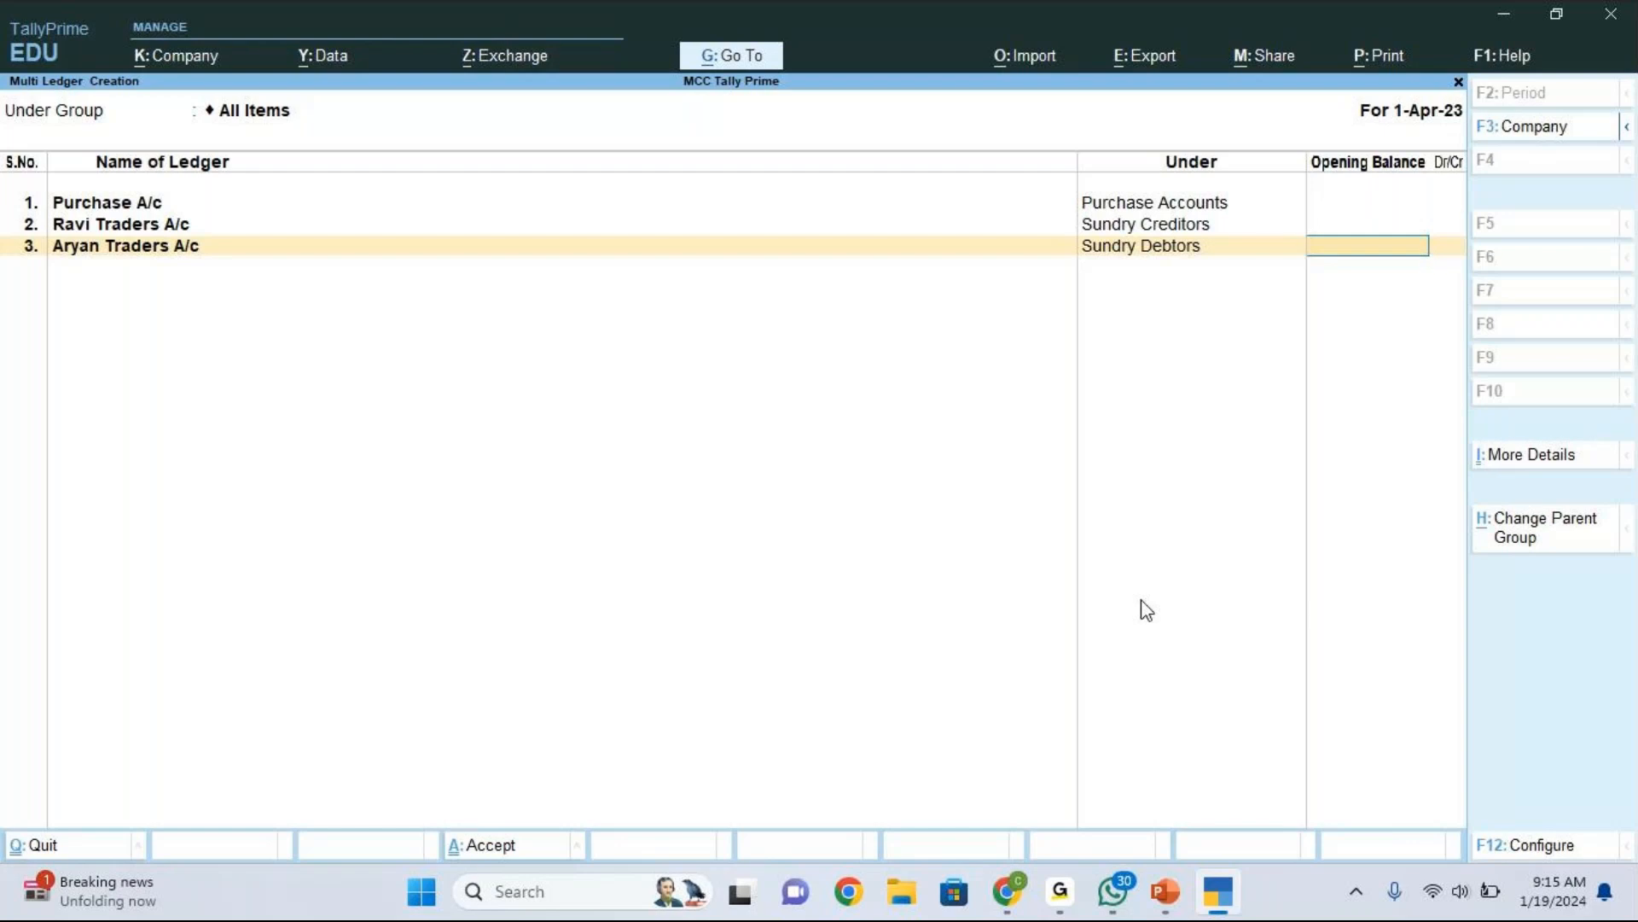
{"action": "key", "text": "Return"}
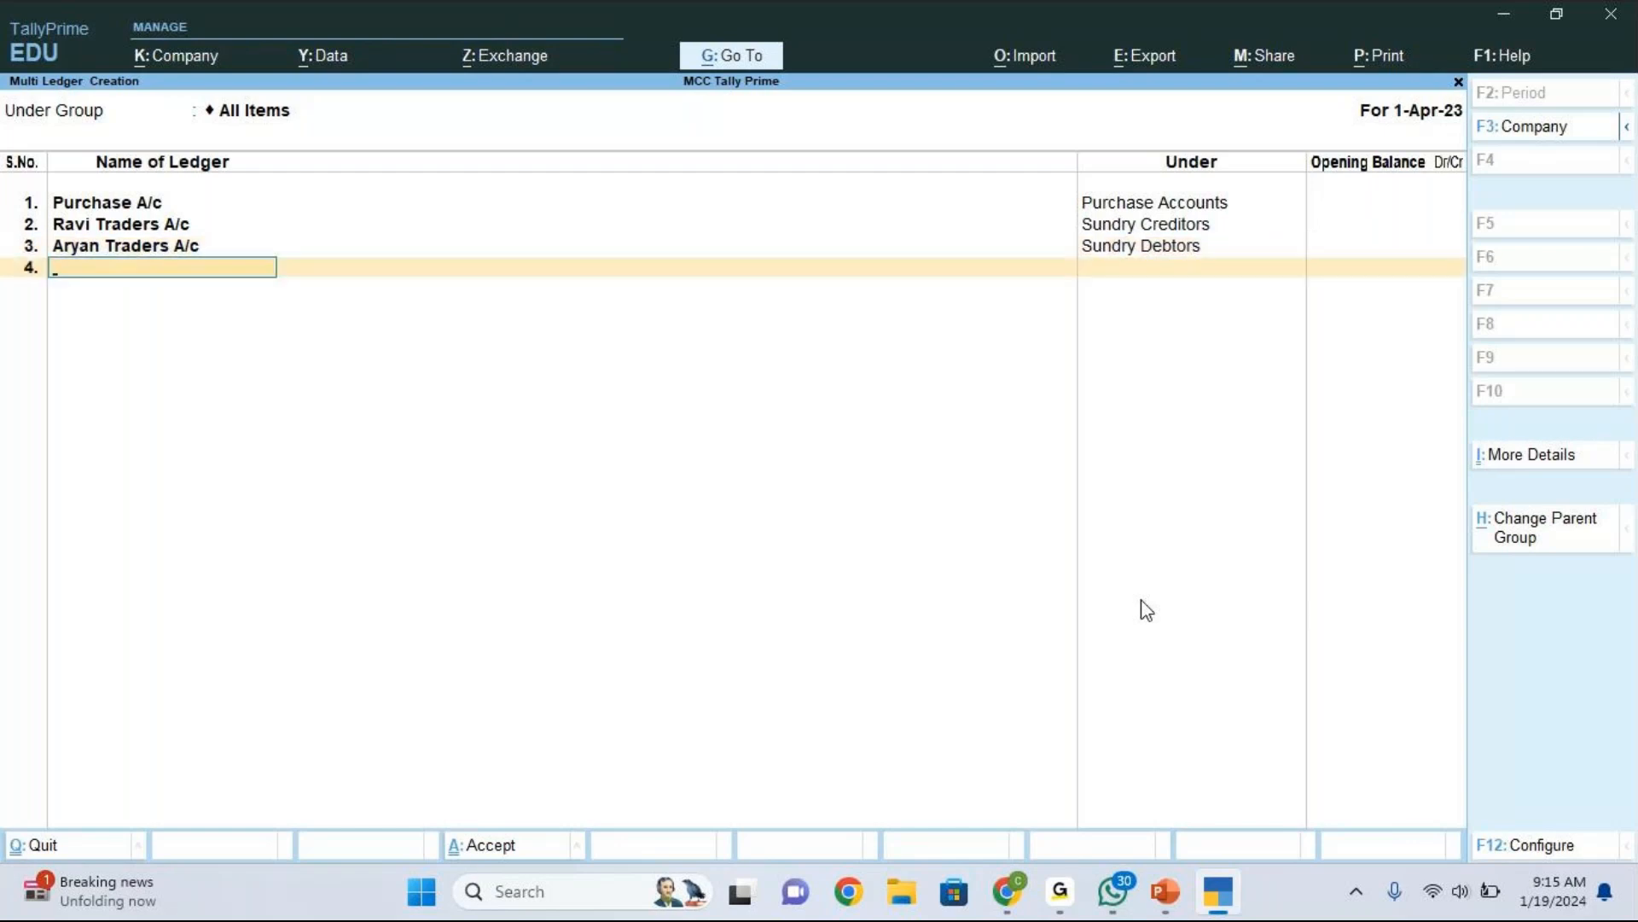
Step: Look up the next ledger in the PowerPoint list and enter Sales A/c as the fourth ledger name in TallyPrime
{"action": "left_click", "coordinate": [1166, 894]}
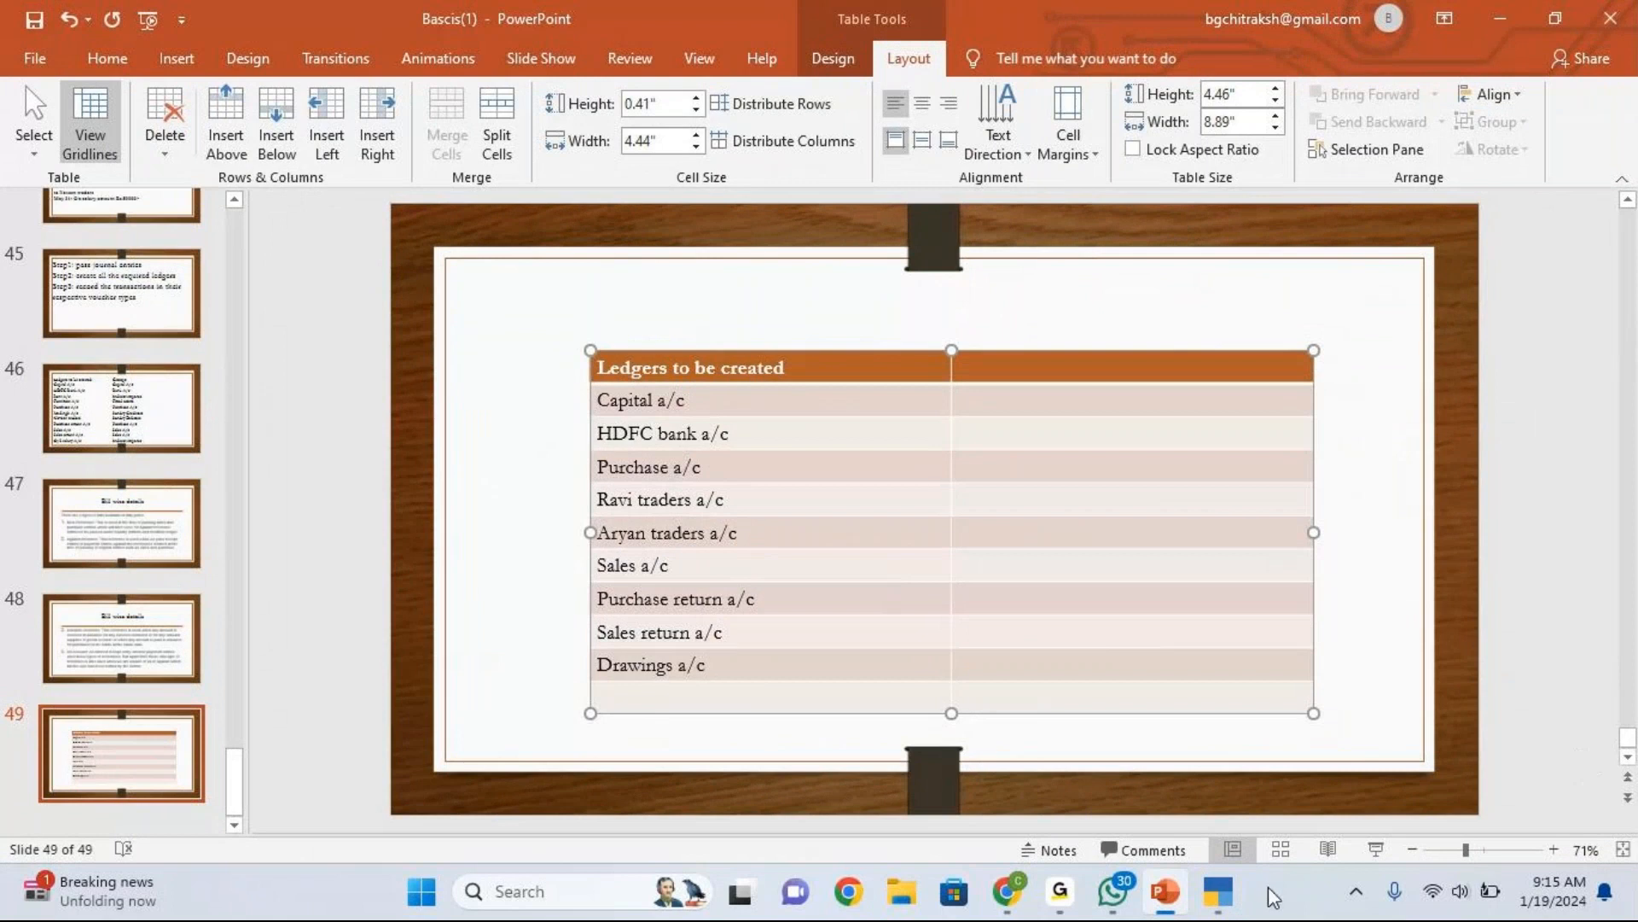
{"action": "mouse_move", "coordinate": [1224, 903]}
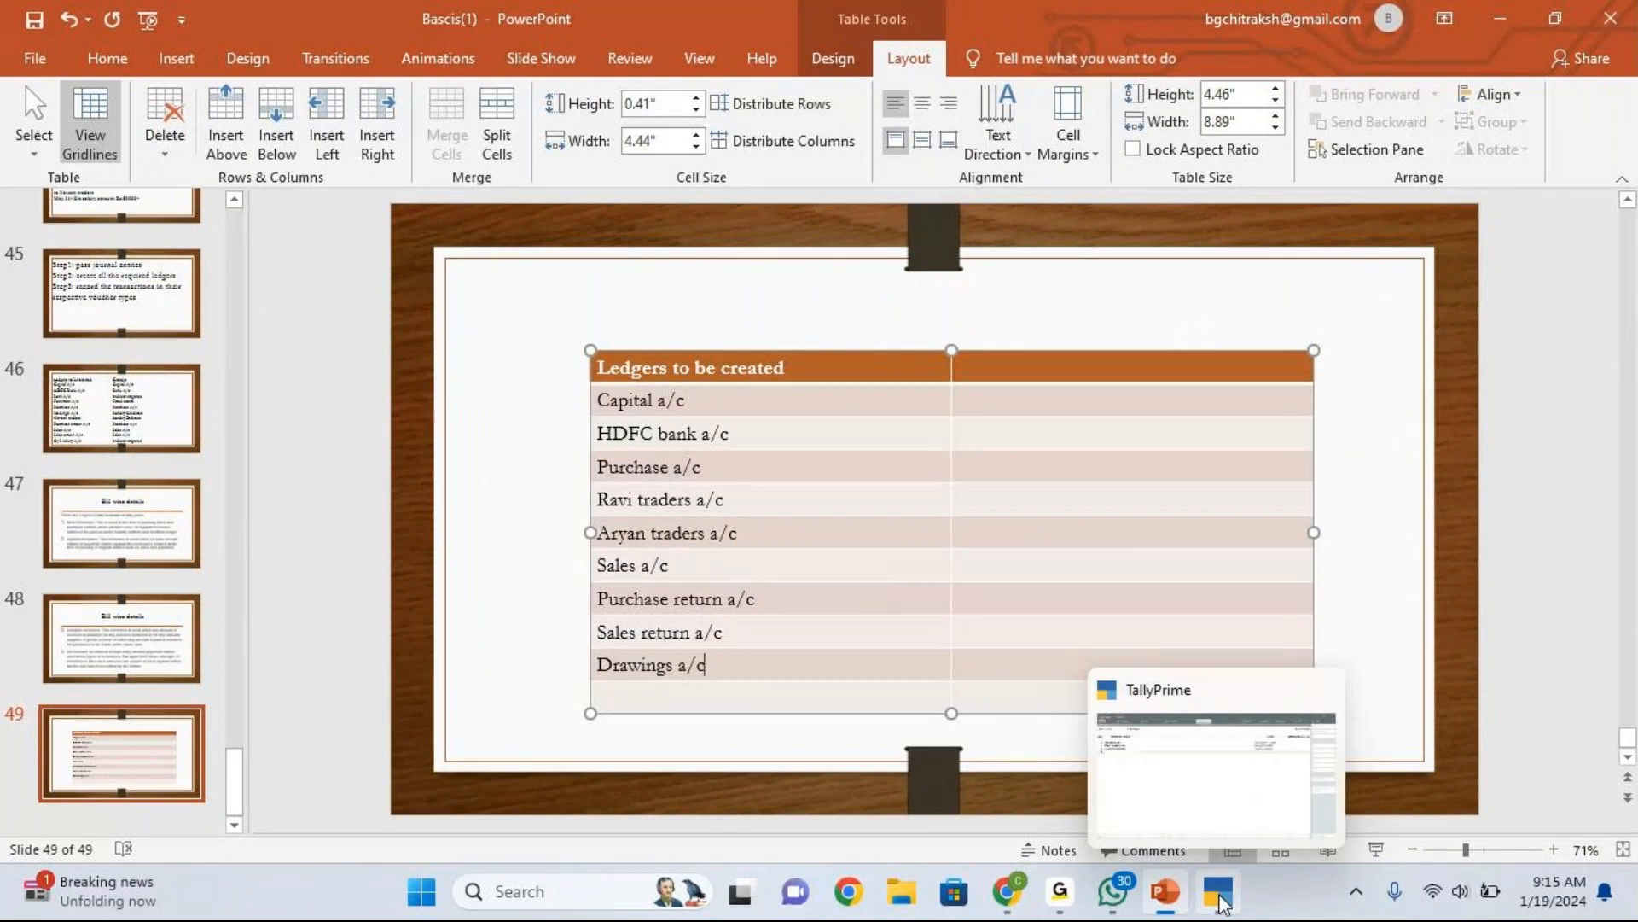
{"action": "left_click", "coordinate": [1224, 903]}
{"action": "type", "text": "les a/c"}
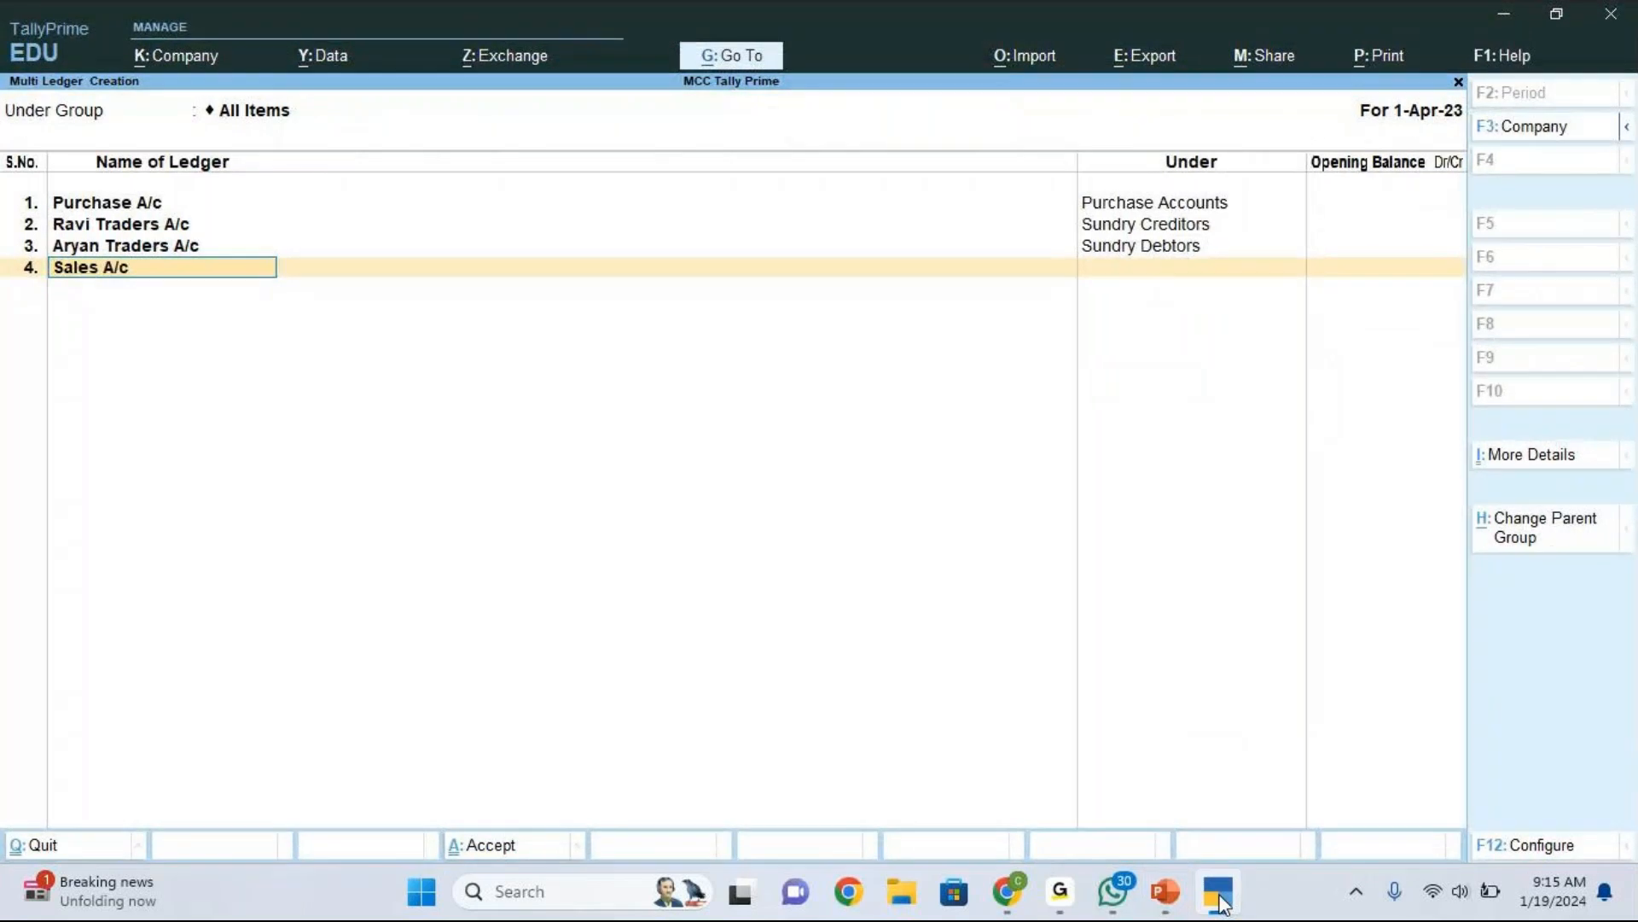
{"action": "key", "text": "Return"}
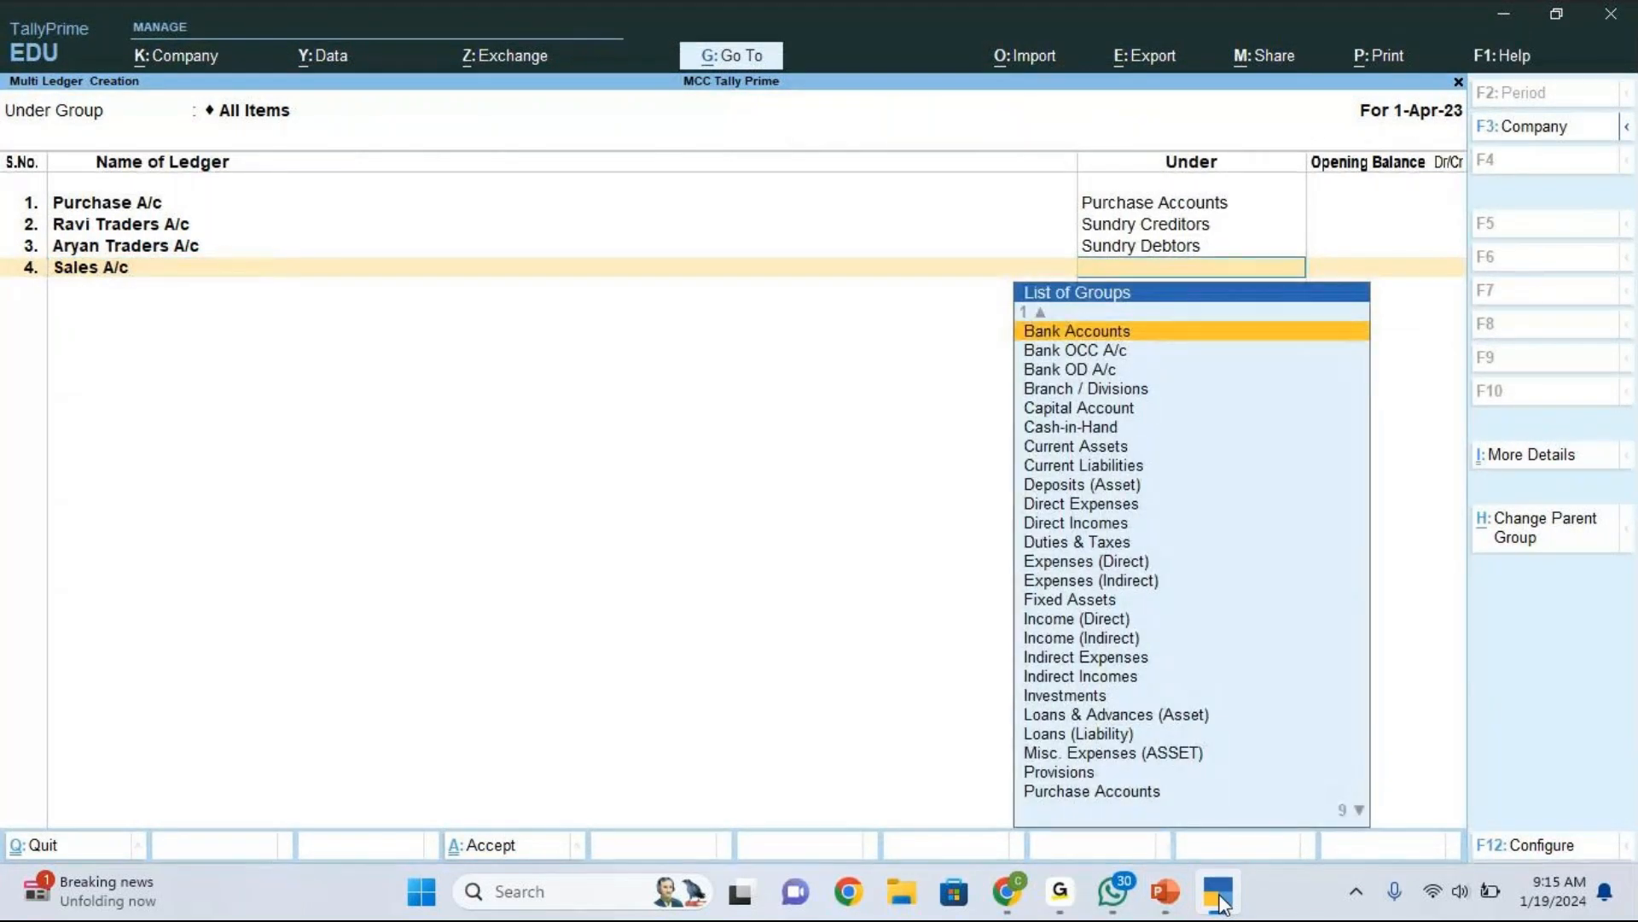
Step: Place Sales A/c under the Sales Accounts group and leave its opening balance blank
{"action": "key", "text": "Down"}
{"action": "key", "text": "Down"}
{"action": "key", "text": "Down"}
{"action": "key", "text": "Down"}
{"action": "key", "text": "Down"}
{"action": "key", "text": "Down"}
{"action": "key", "text": "Down"}
{"action": "key", "text": "Down"}
{"action": "key", "text": "Down"}
{"action": "key", "text": "Down"}
{"action": "key", "text": "Down"}
{"action": "key", "text": "Down"}
{"action": "key", "text": "Down"}
{"action": "key", "text": "Down"}
{"action": "key", "text": "Down"}
{"action": "key", "text": "Down"}
{"action": "key", "text": "Down"}
{"action": "key", "text": "Down"}
{"action": "key", "text": "Down"}
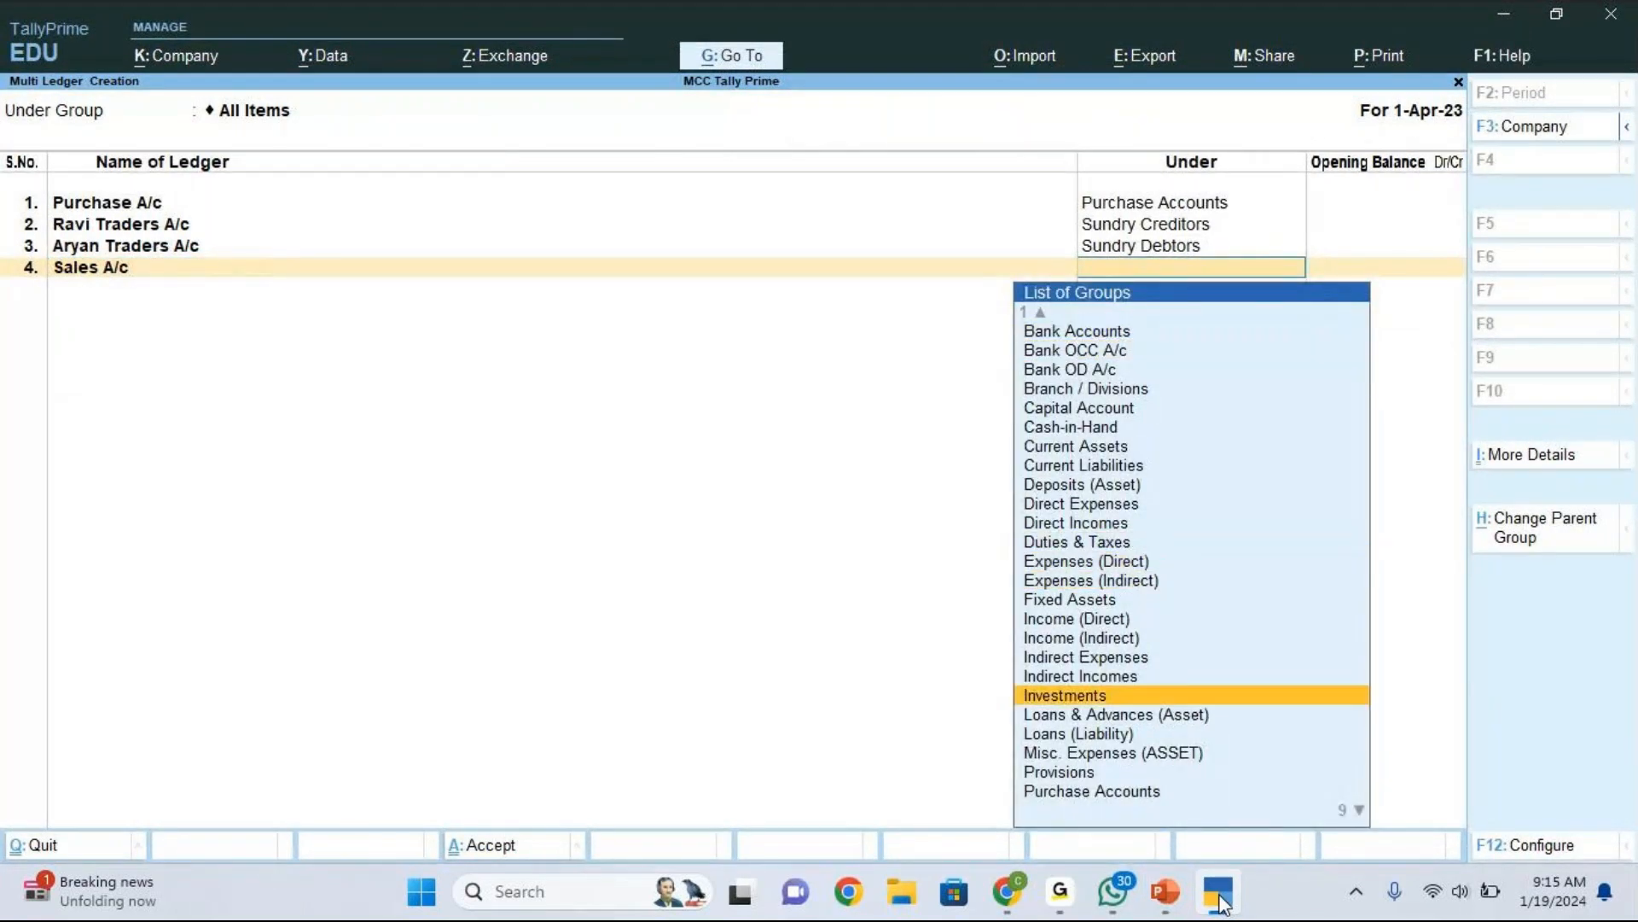
{"action": "key", "text": "Down"}
{"action": "key", "text": "Down"}
{"action": "key", "text": "Down"}
{"action": "key", "text": "Down"}
{"action": "key", "text": "Down"}
{"action": "key", "text": "Down"}
{"action": "key", "text": "Down"}
{"action": "key", "text": "Down"}
{"action": "key", "text": "Down"}
{"action": "key", "text": "Down"}
{"action": "key", "text": "Down"}
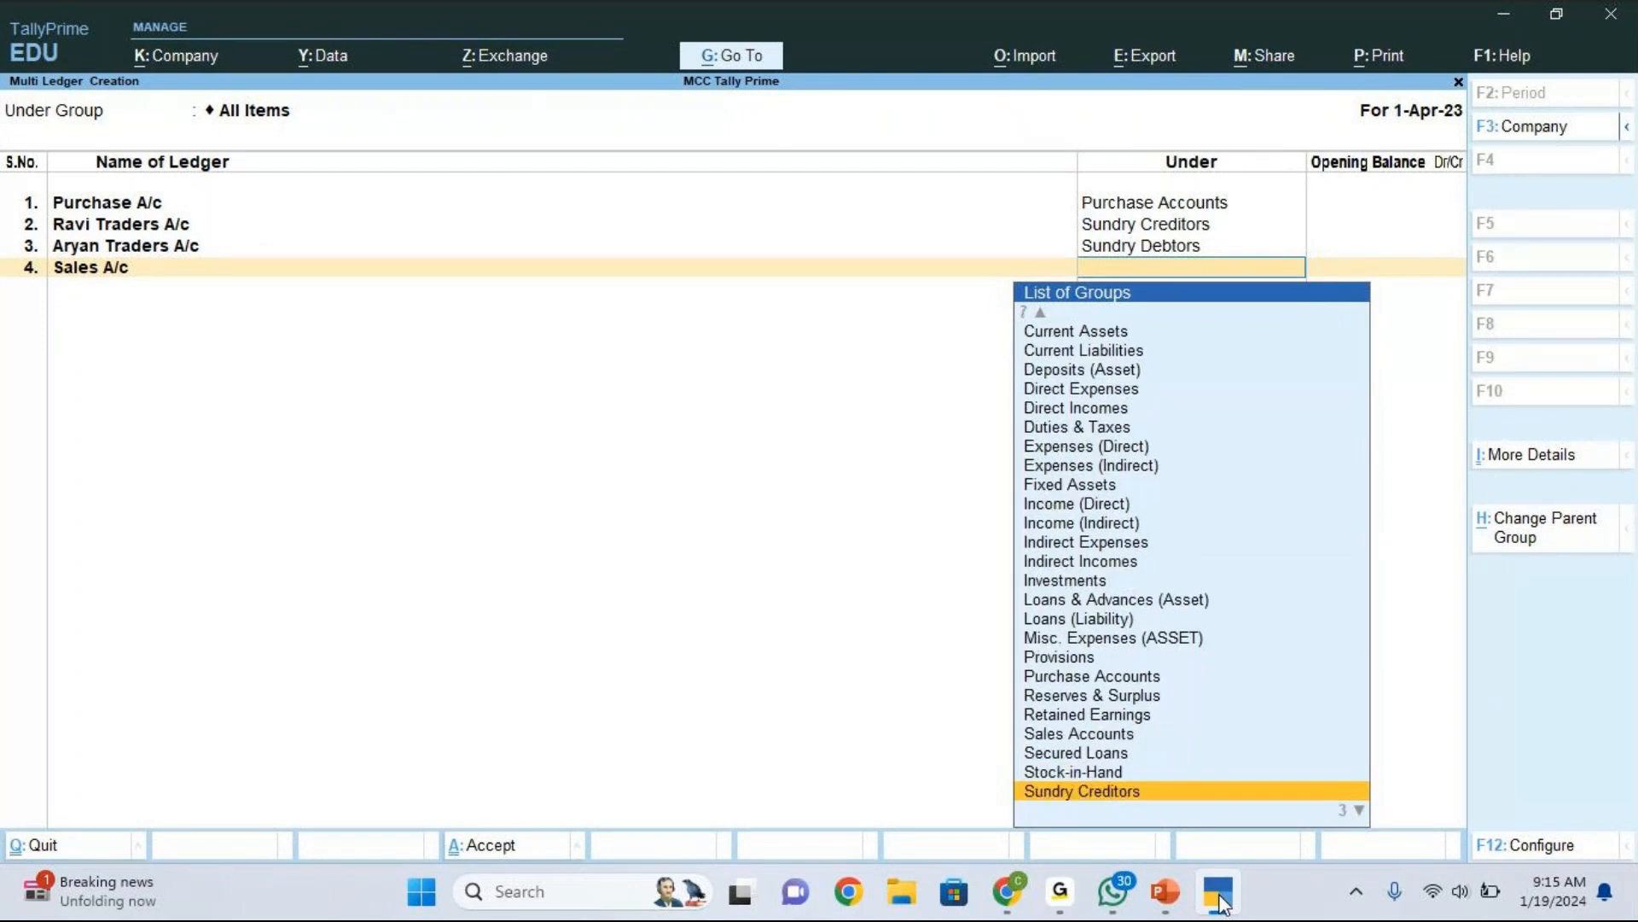
{"action": "key", "text": "Up"}
{"action": "key", "text": "Up"}
{"action": "key", "text": "Up"}
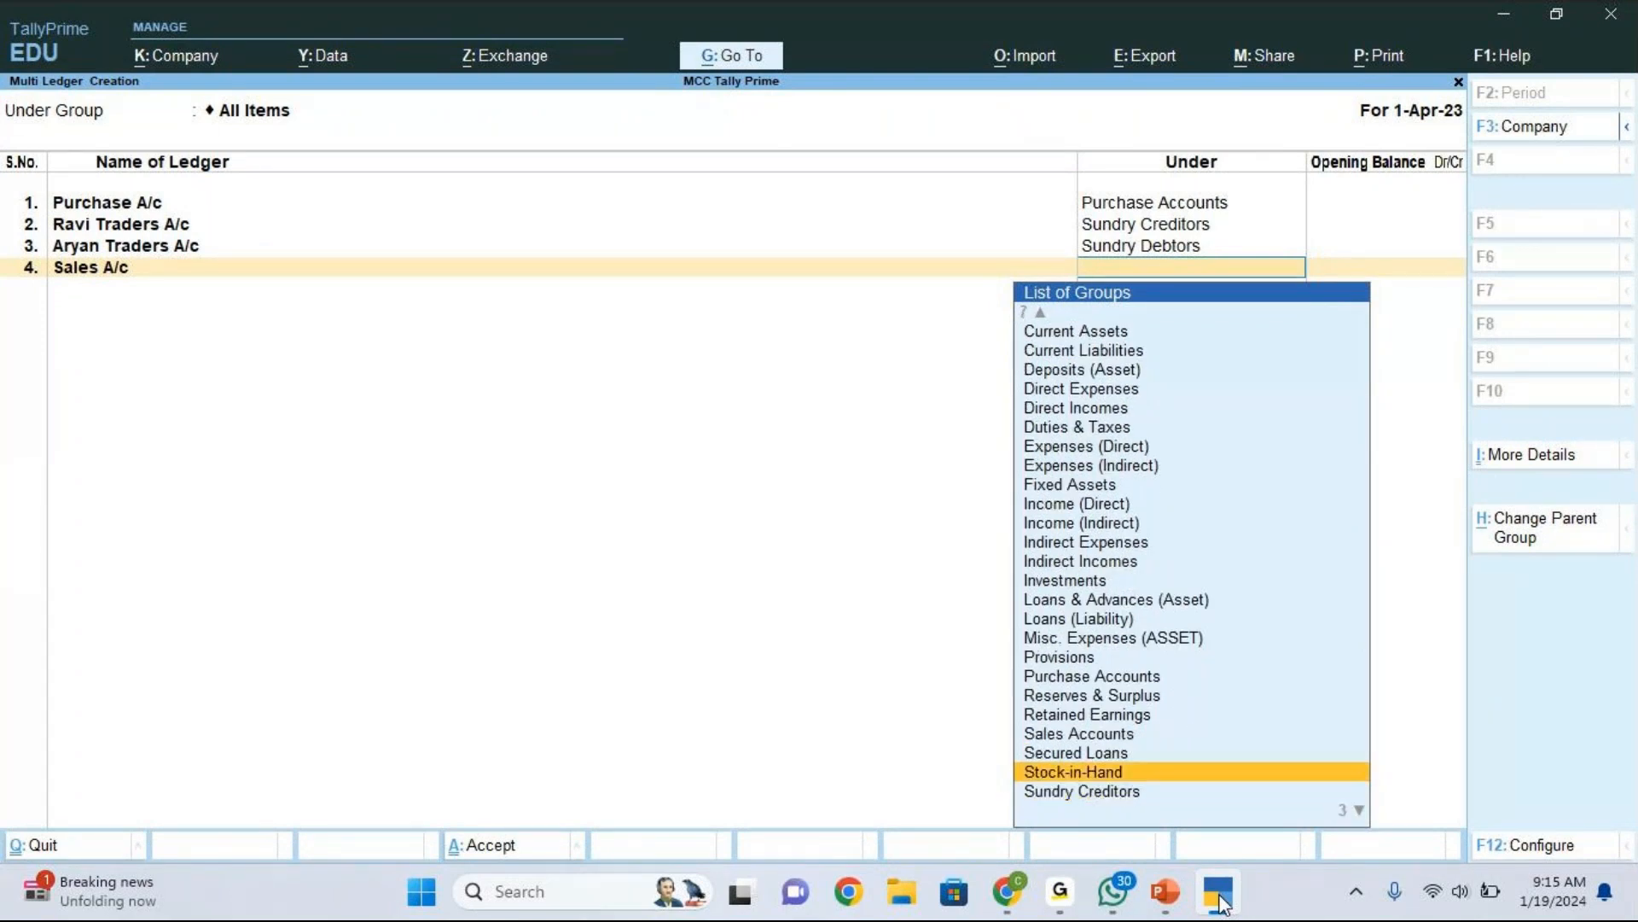
{"action": "key", "text": "Return"}
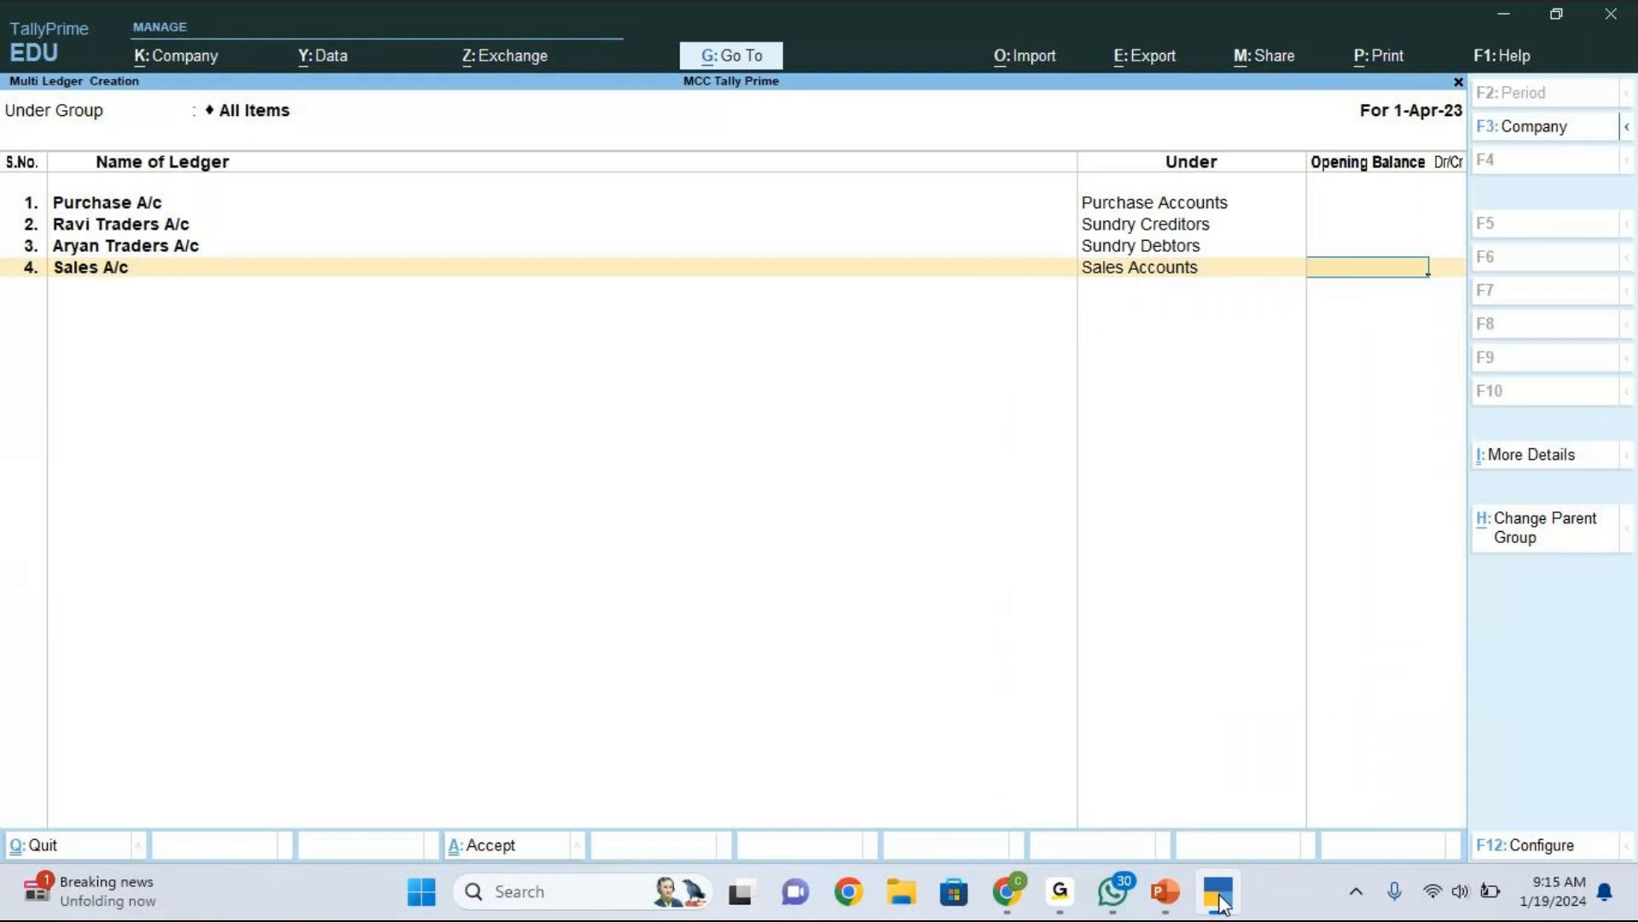
{"action": "key", "text": "Return"}
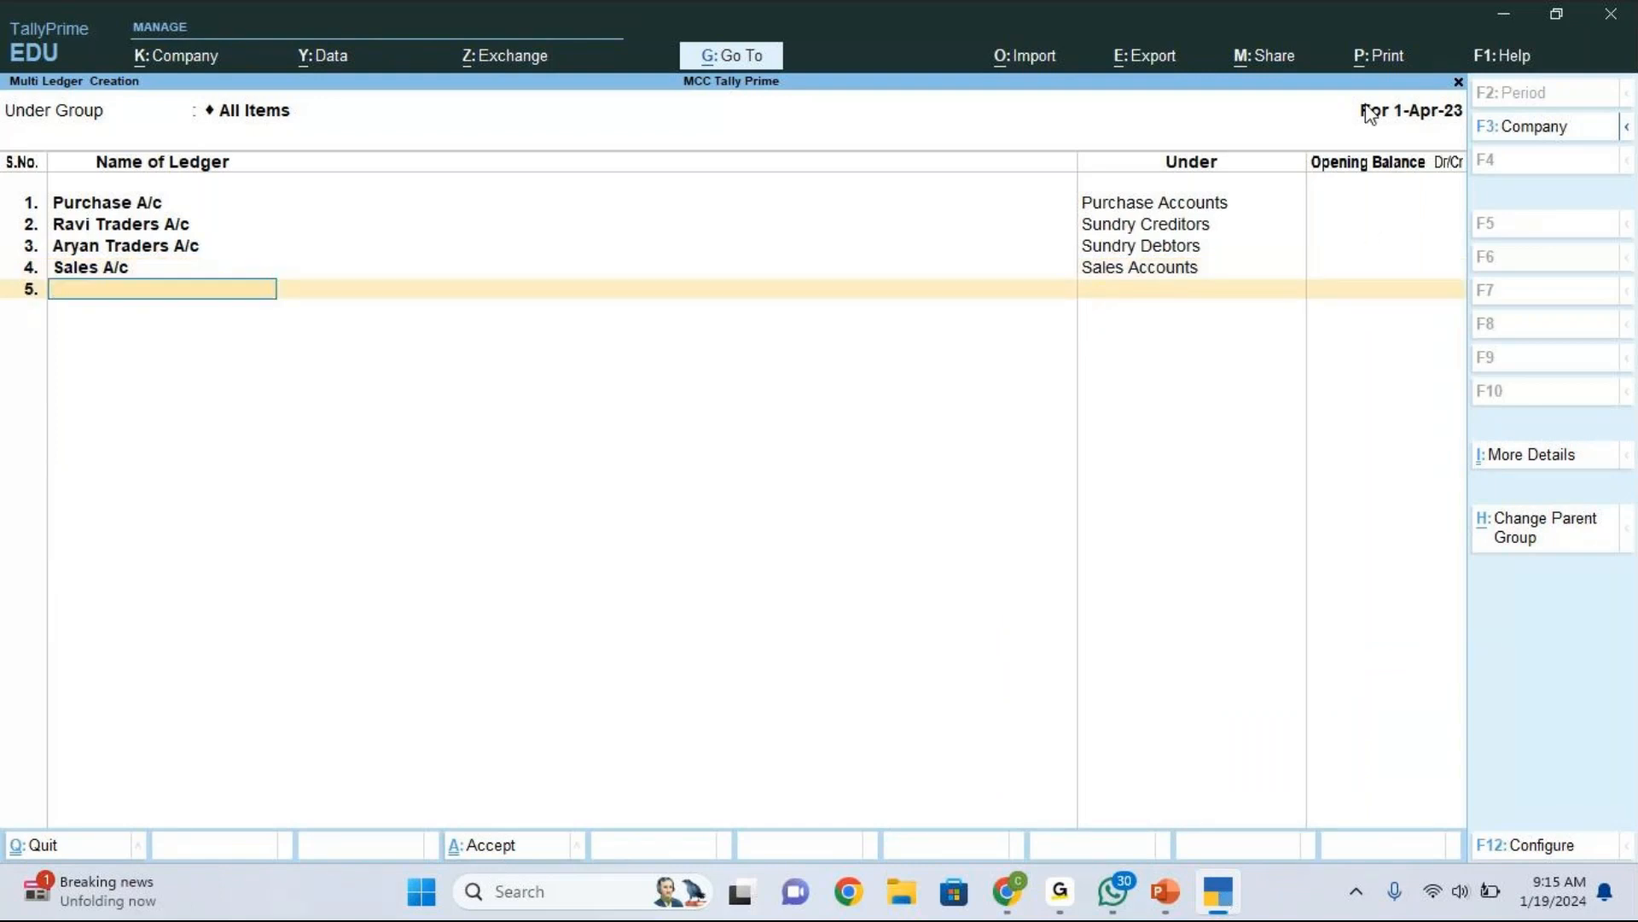
Step: Add the fifth ledger, Purchase Return A/c, under Purchase Accounts with a blank opening balance
{"action": "left_click", "coordinate": [1380, 71]}
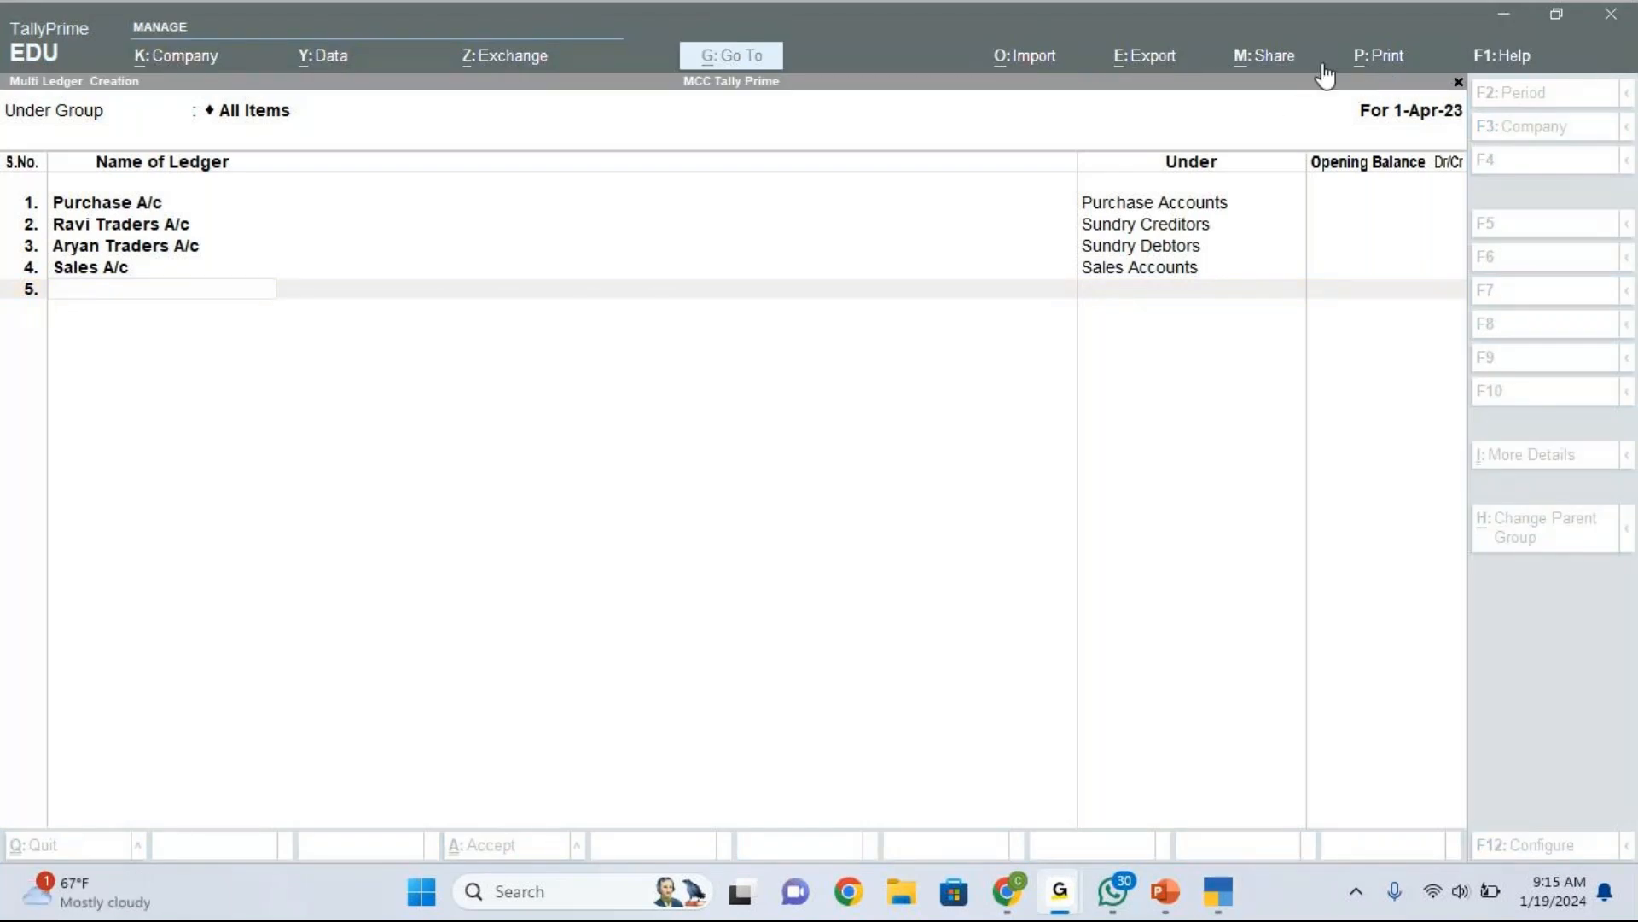
{"action": "left_click", "coordinate": [158, 289]}
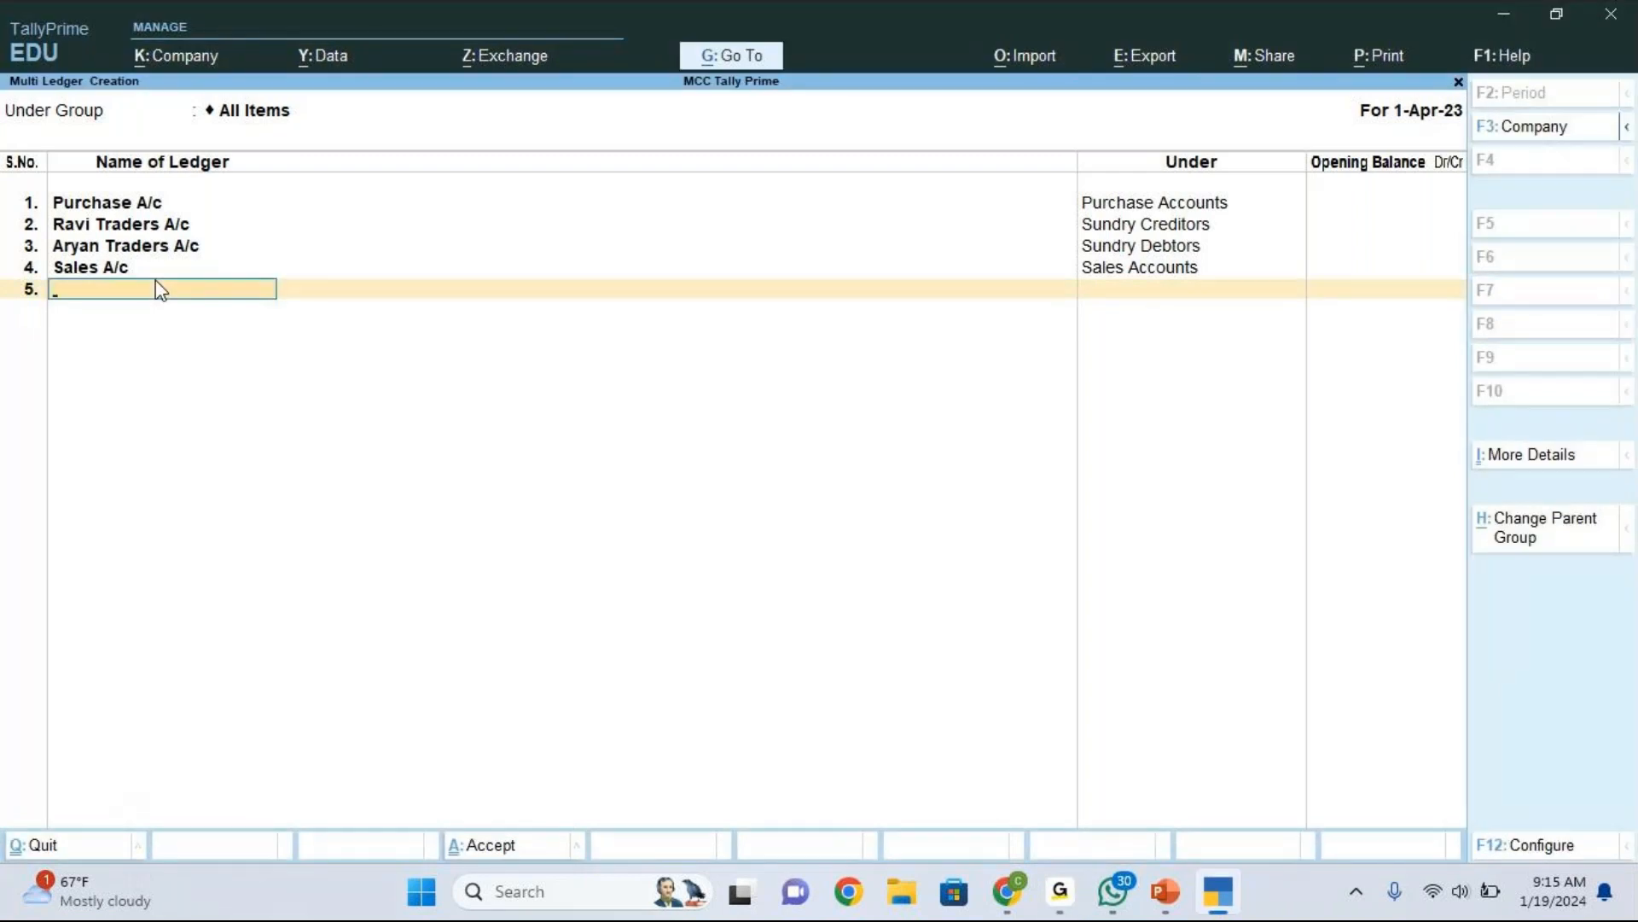
{"action": "type", "text": "Purchase Return a/c"}
{"action": "key", "text": "Return"}
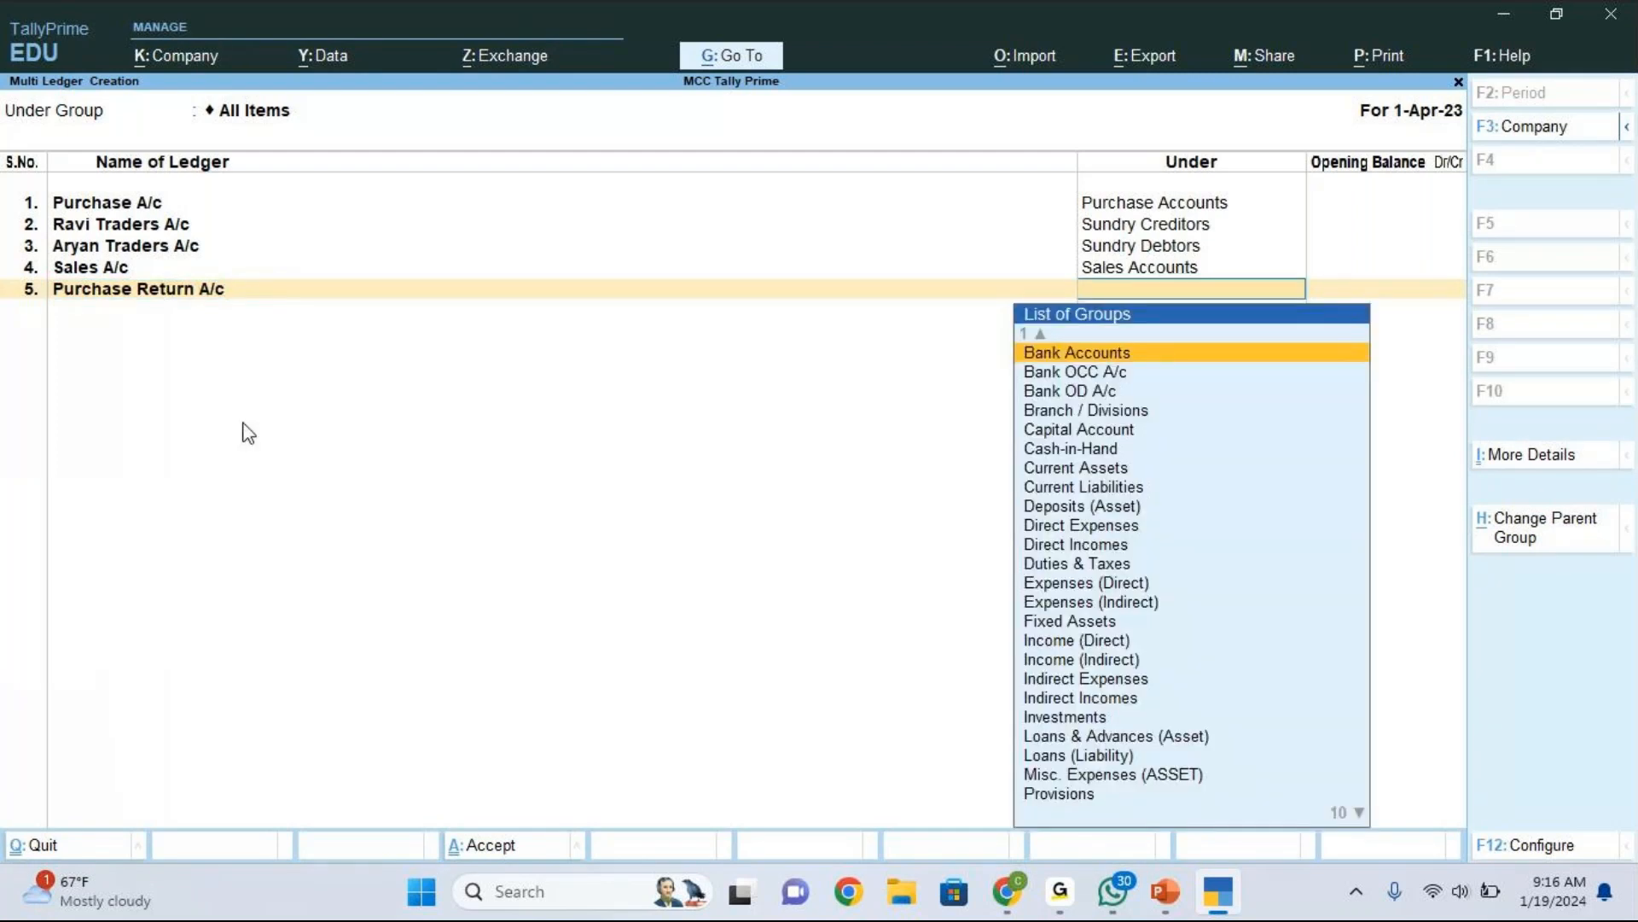
{"action": "type", "text": "p"}
{"action": "key", "text": "Down"}
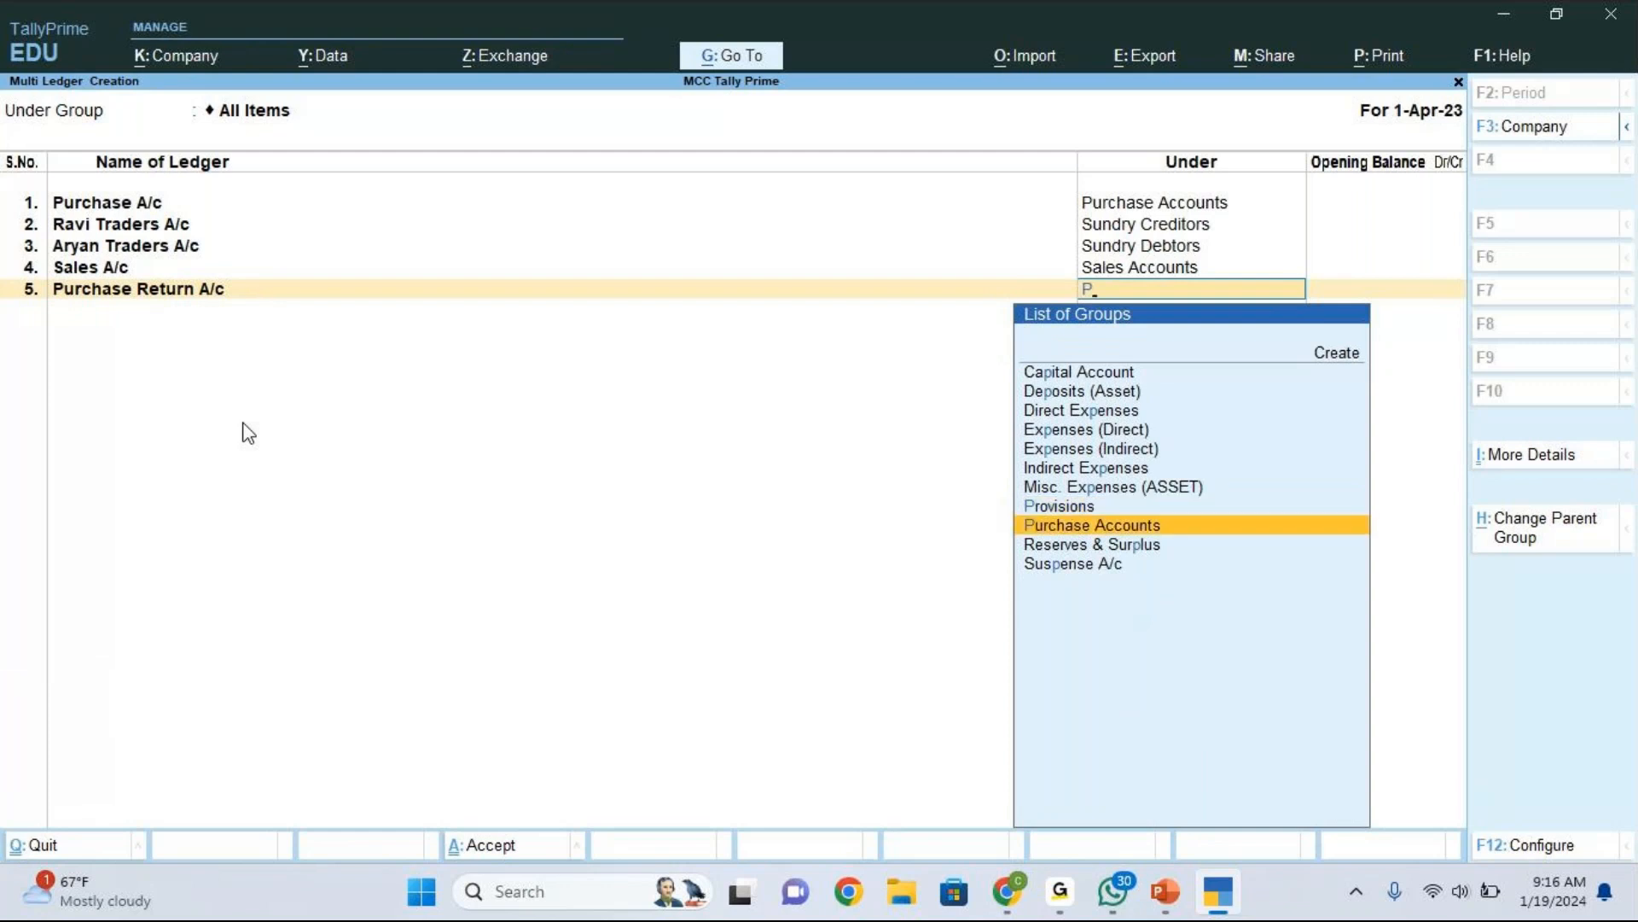
{"action": "key", "text": "Return"}
{"action": "key", "text": "Return"}
Step: Add the sixth ledger, Sales Return A/c, under Sales Accounts with a blank opening balance
{"action": "type", "text": "Sales Return"}
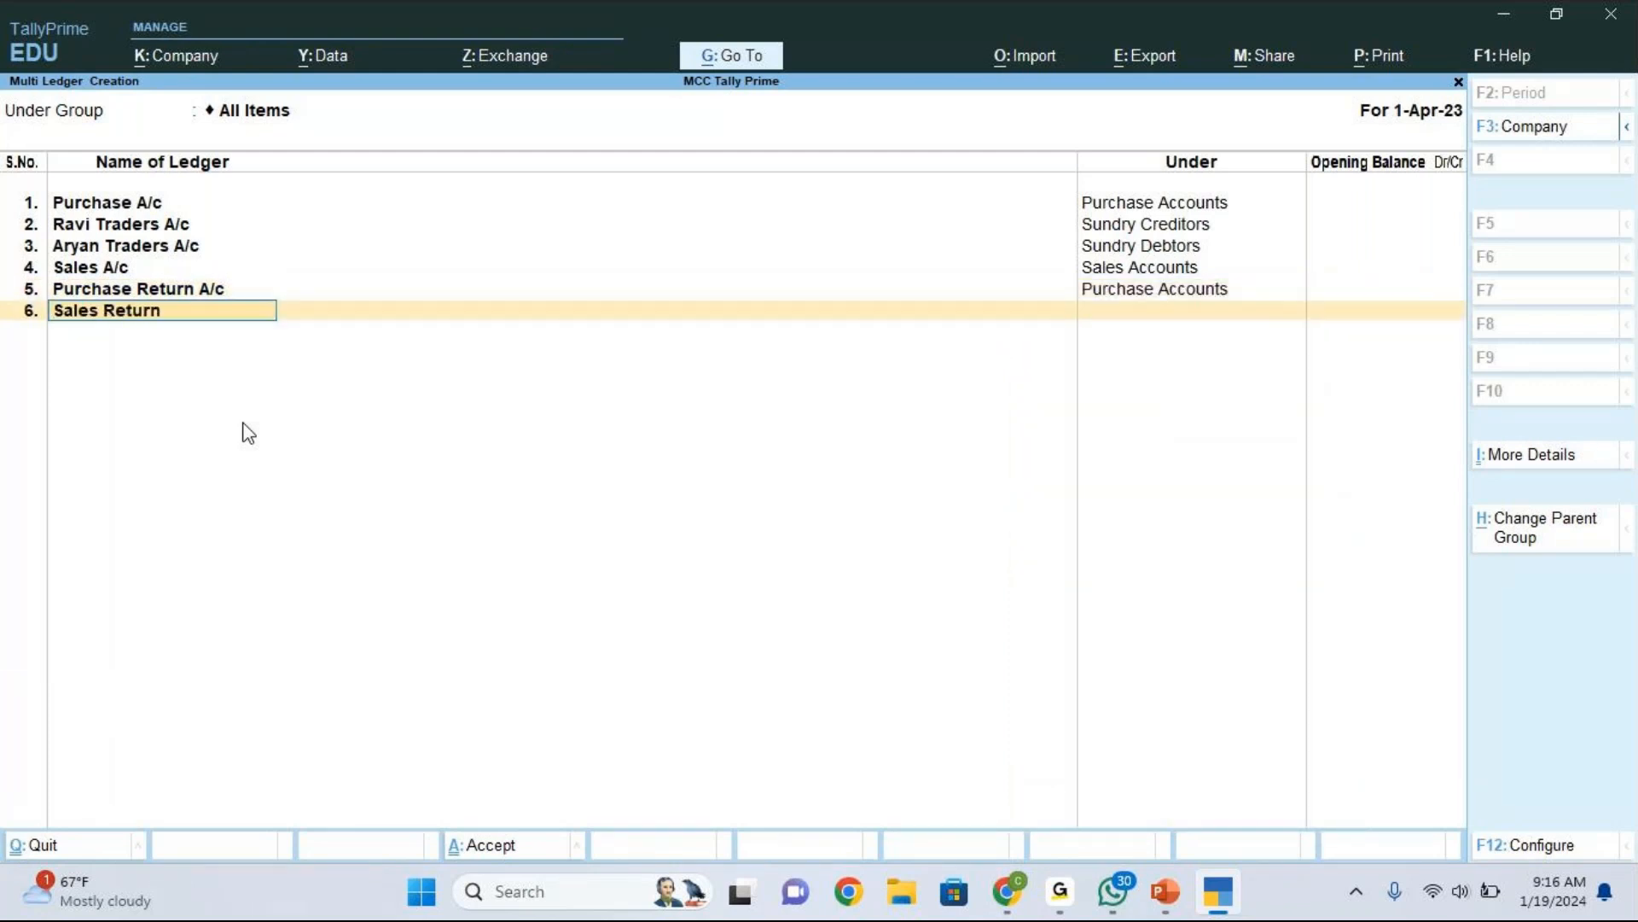
{"action": "type", "text": " a/c"}
{"action": "key", "text": "Return"}
{"action": "type", "text": "Sa"}
{"action": "key", "text": "Return"}
{"action": "key", "text": "Return"}
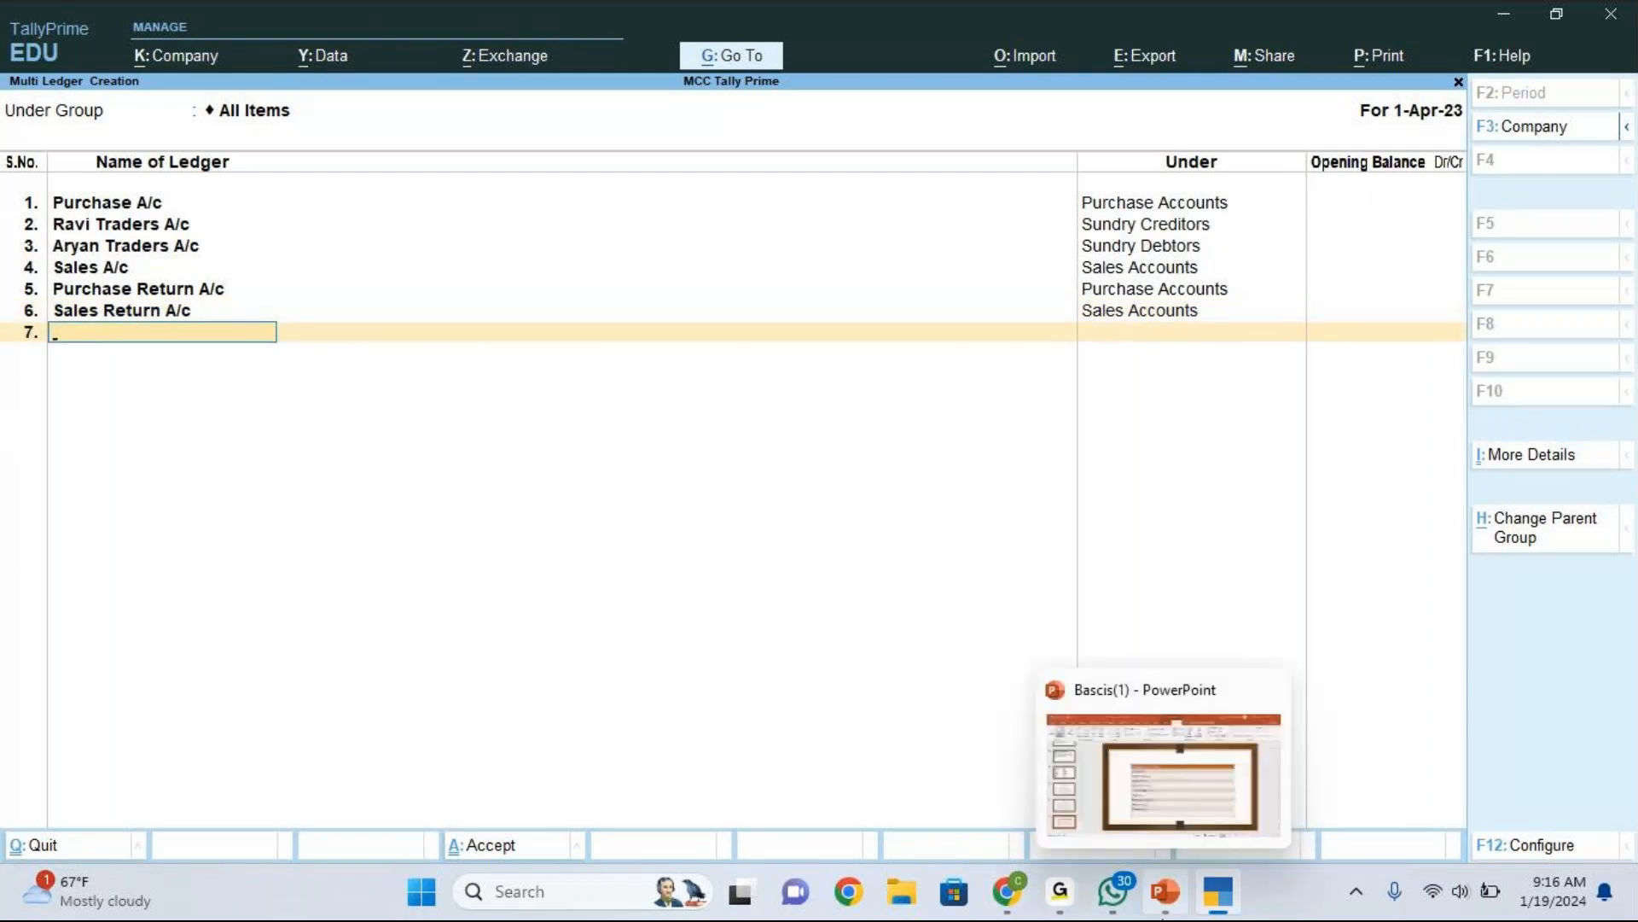
Step: Look up the next ledger in the PowerPoint list and enter Drawings A/c as the seventh ledger name in TallyPrime
{"action": "left_click", "coordinate": [1166, 891]}
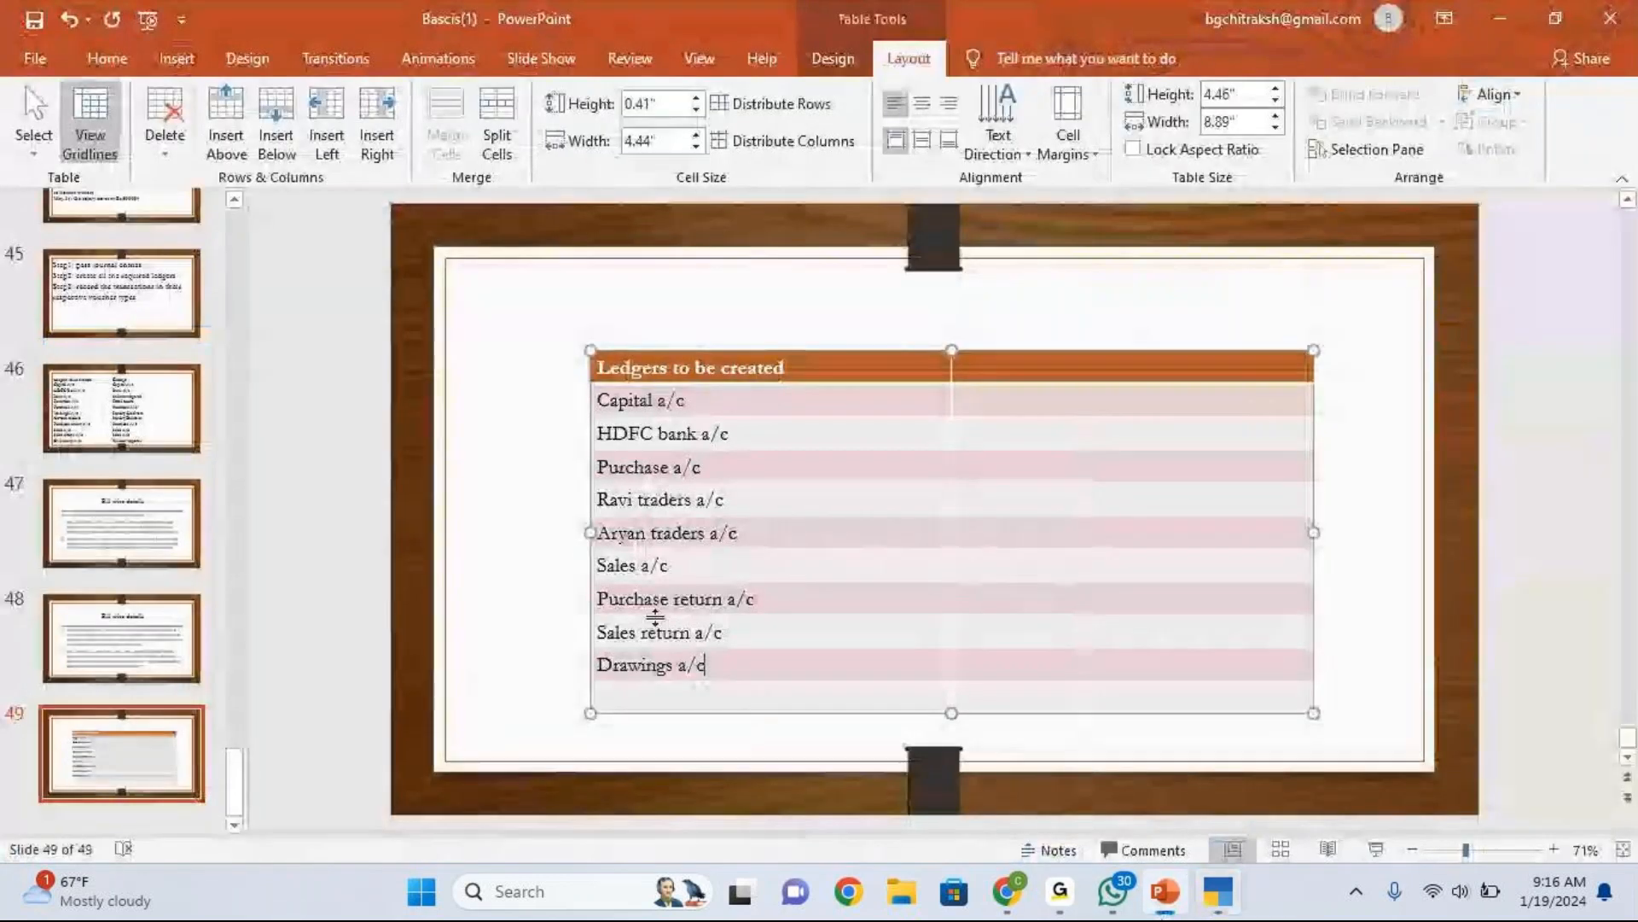
{"action": "left_click", "coordinate": [1215, 908]}
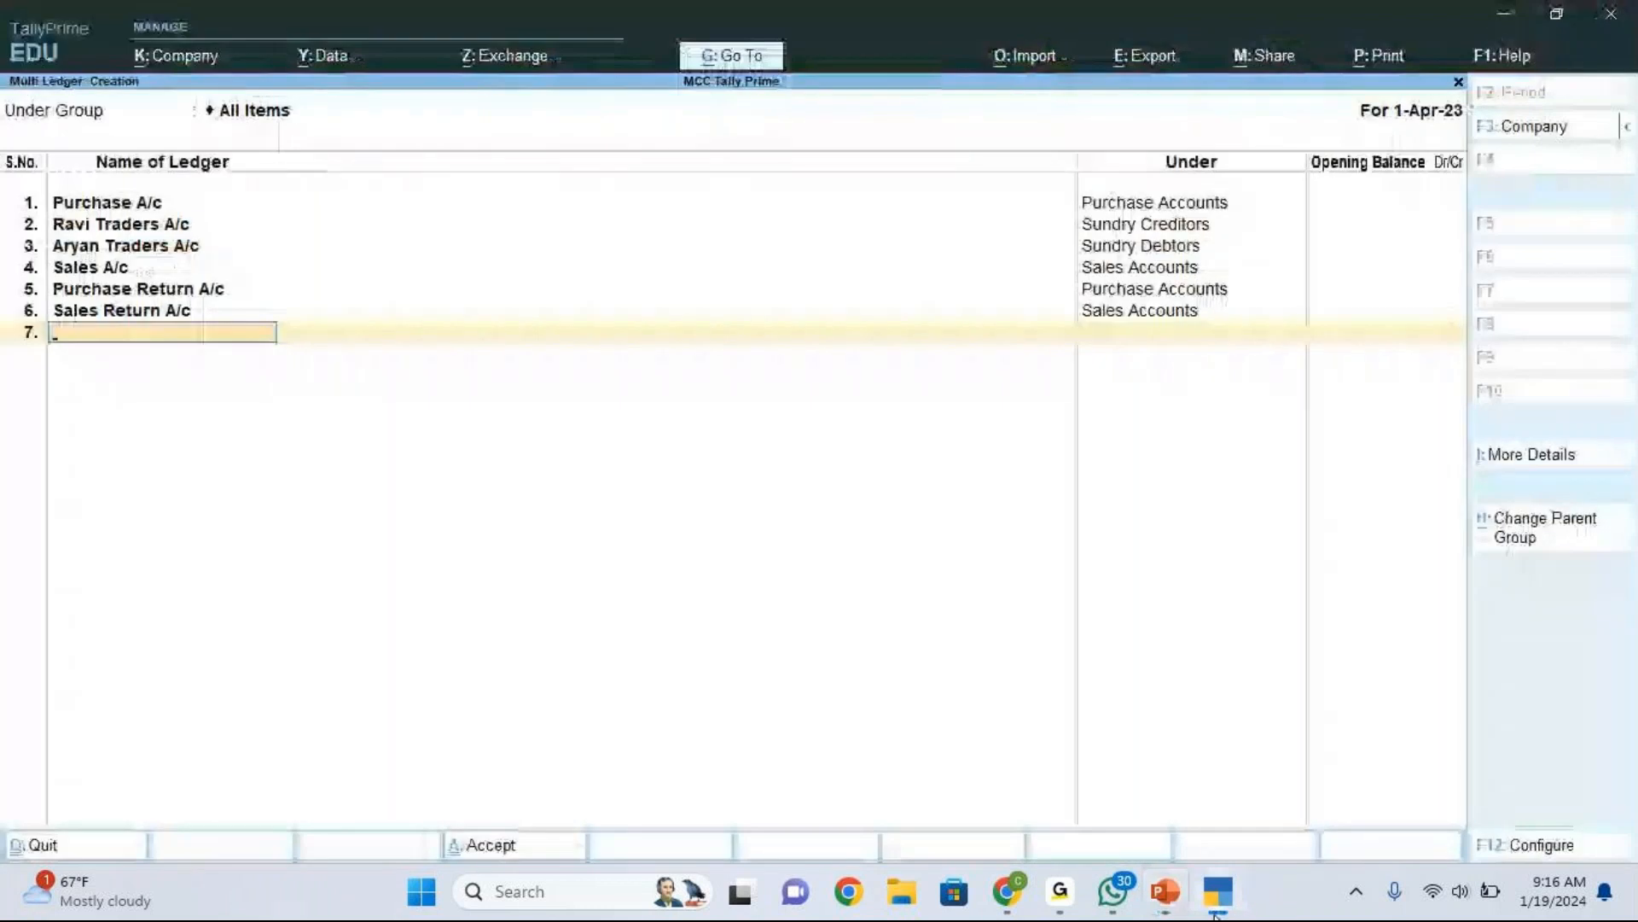
{"action": "type", "text": "Dr"}
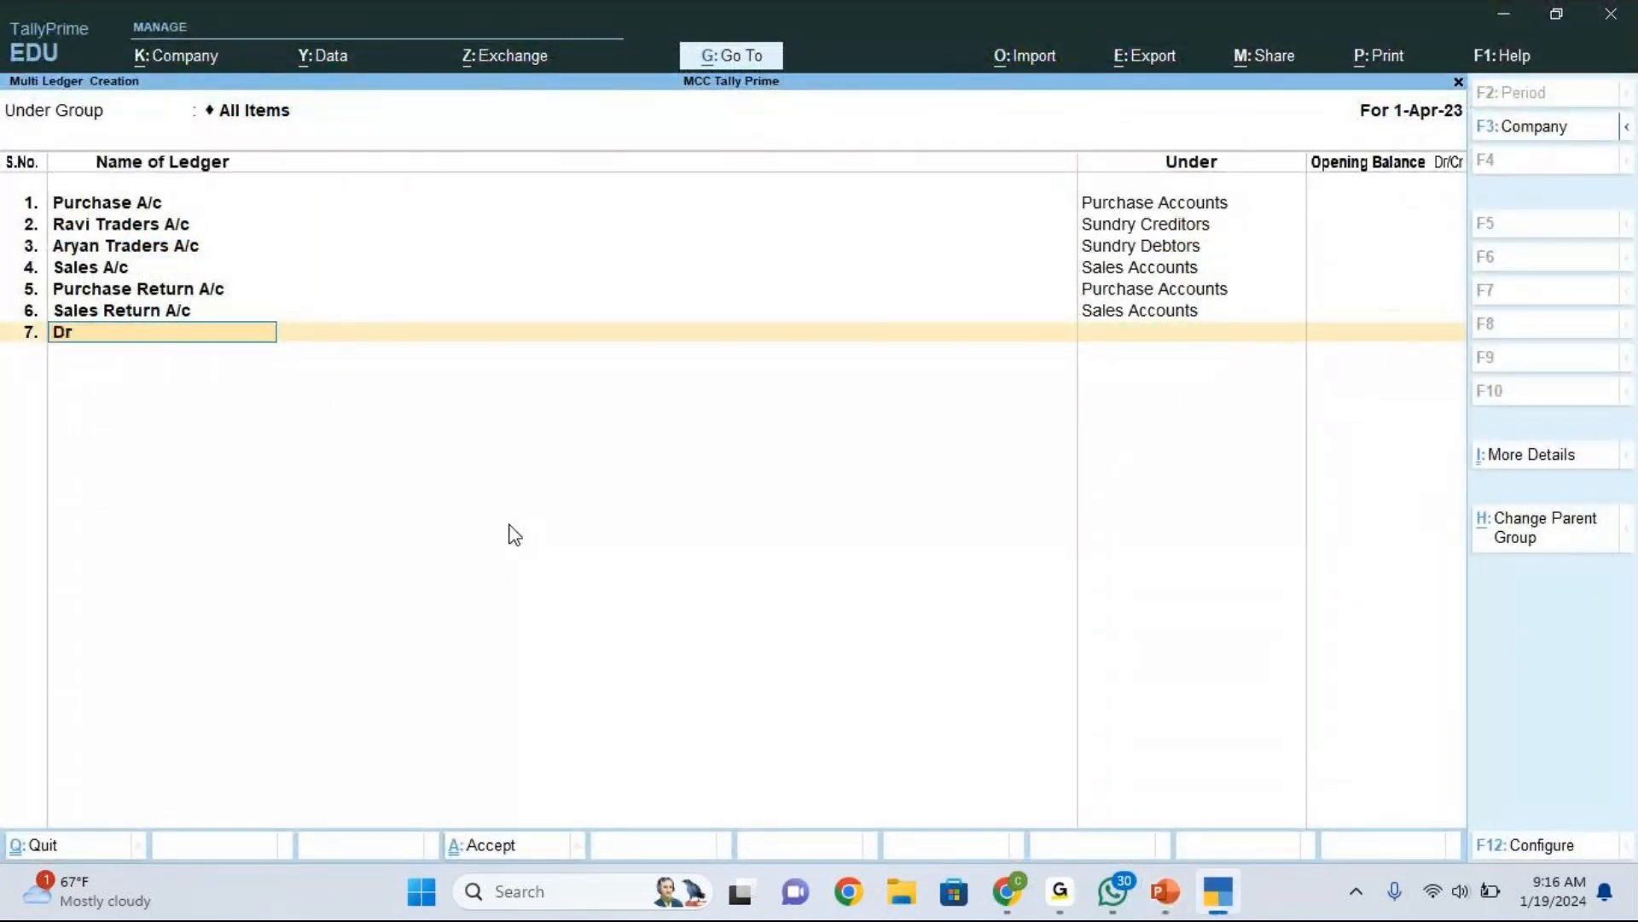
{"action": "type", "text": "awings A/c"}
{"action": "key", "text": "Return"}
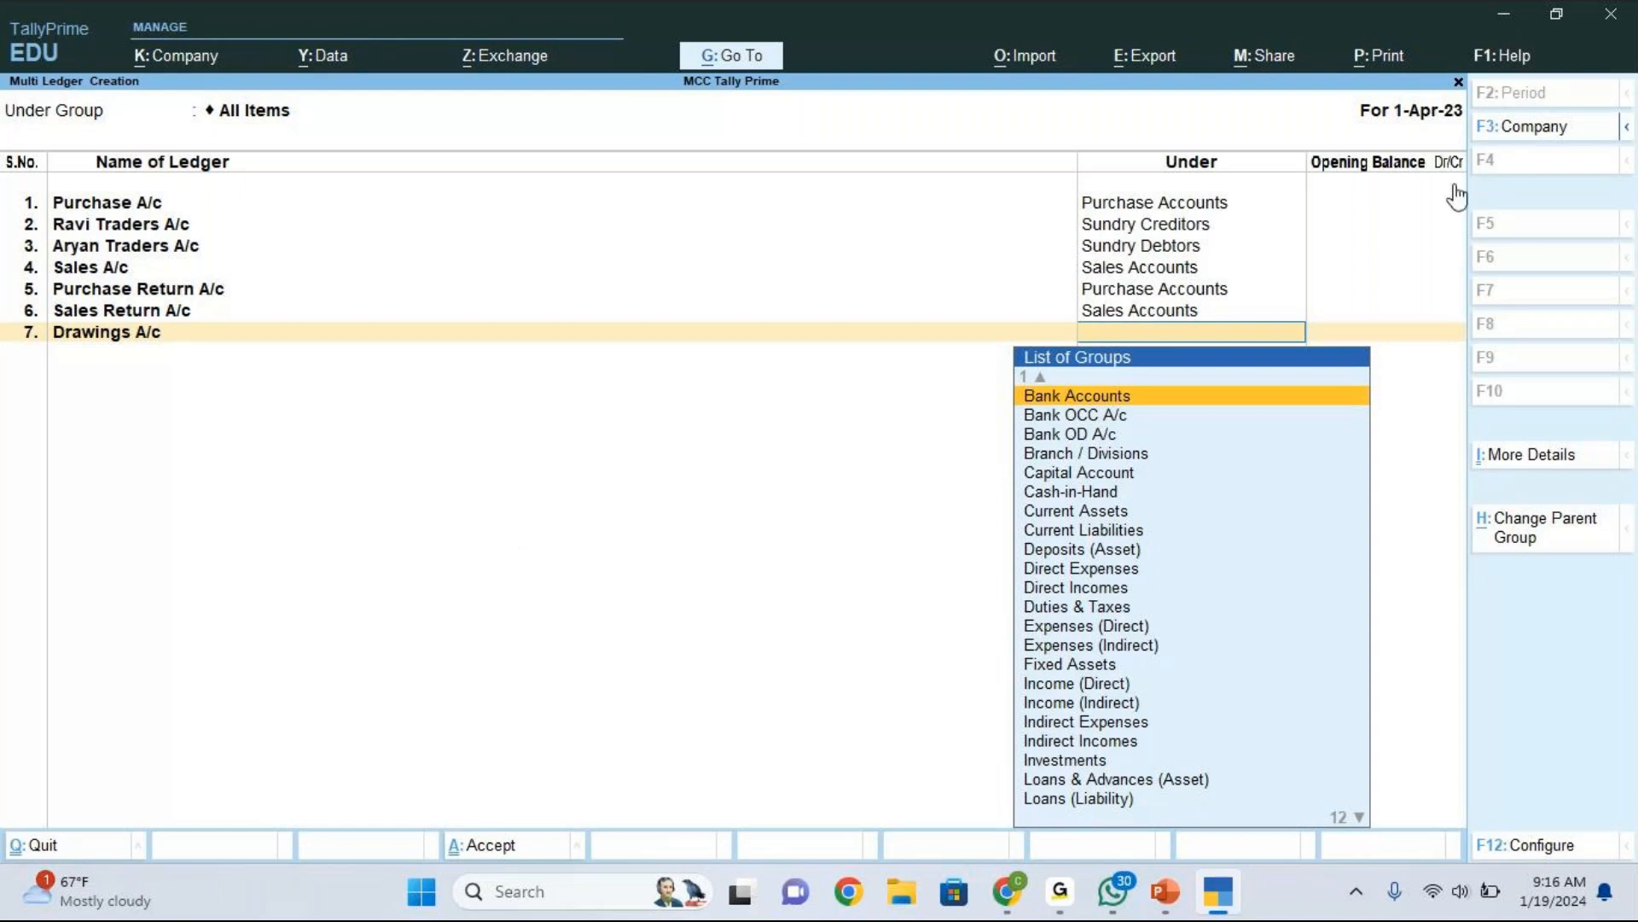
{"action": "left_click", "coordinate": [1396, 70]}
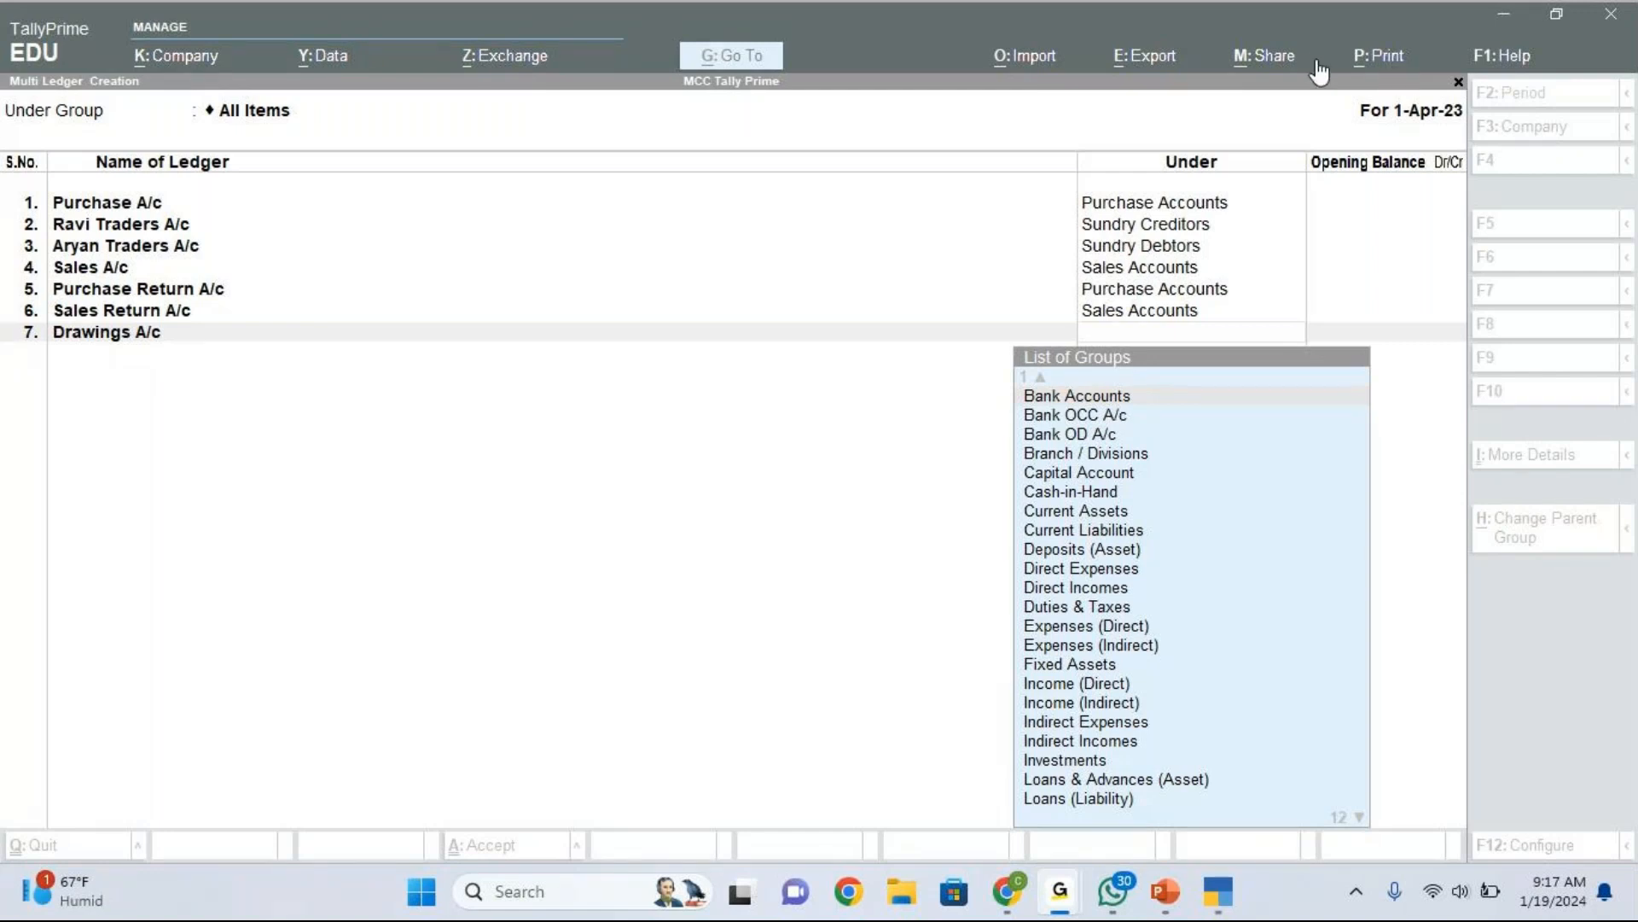
{"action": "left_click", "coordinate": [1109, 512]}
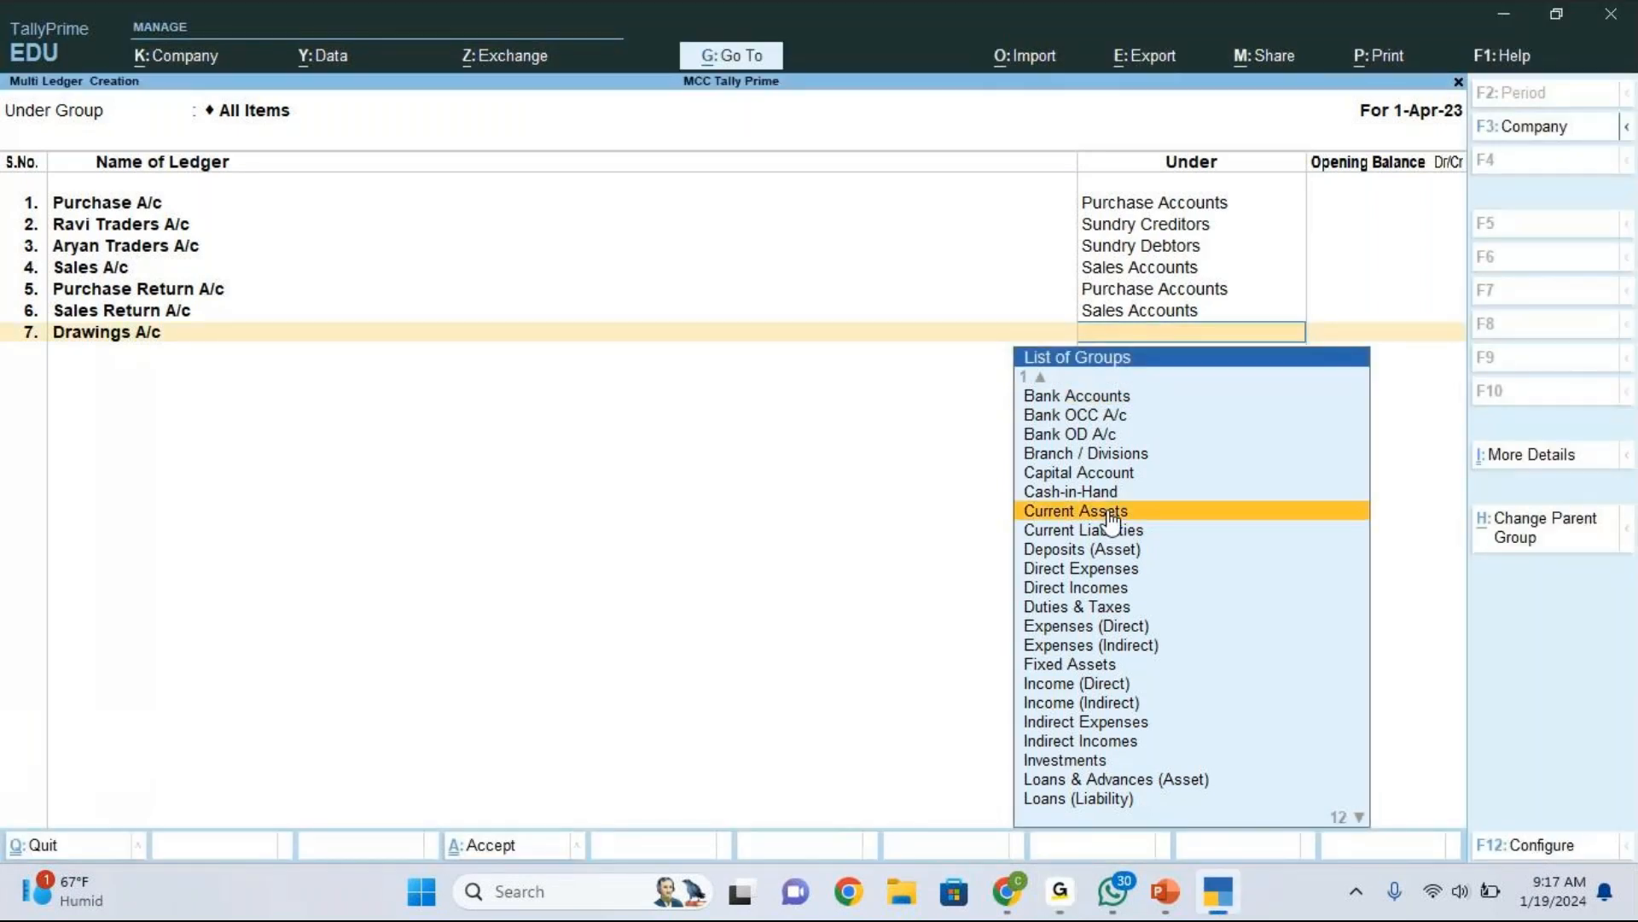
{"action": "key", "text": "Up"}
{"action": "key", "text": "Up"}
{"action": "key", "text": "Up"}
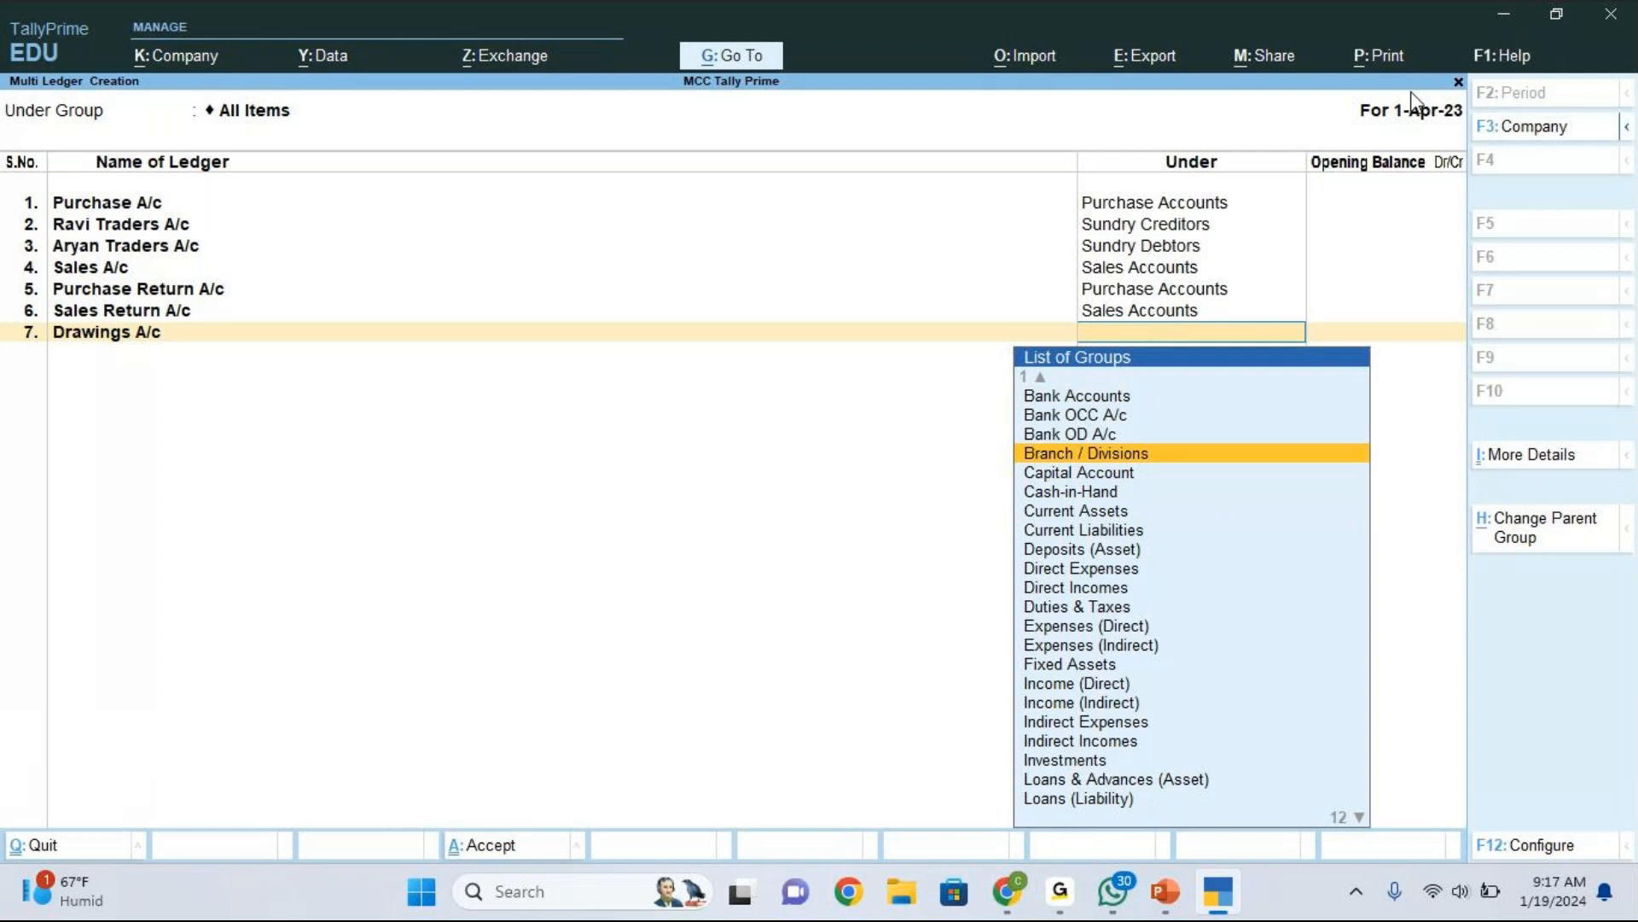
{"action": "left_click", "coordinate": [1389, 82]}
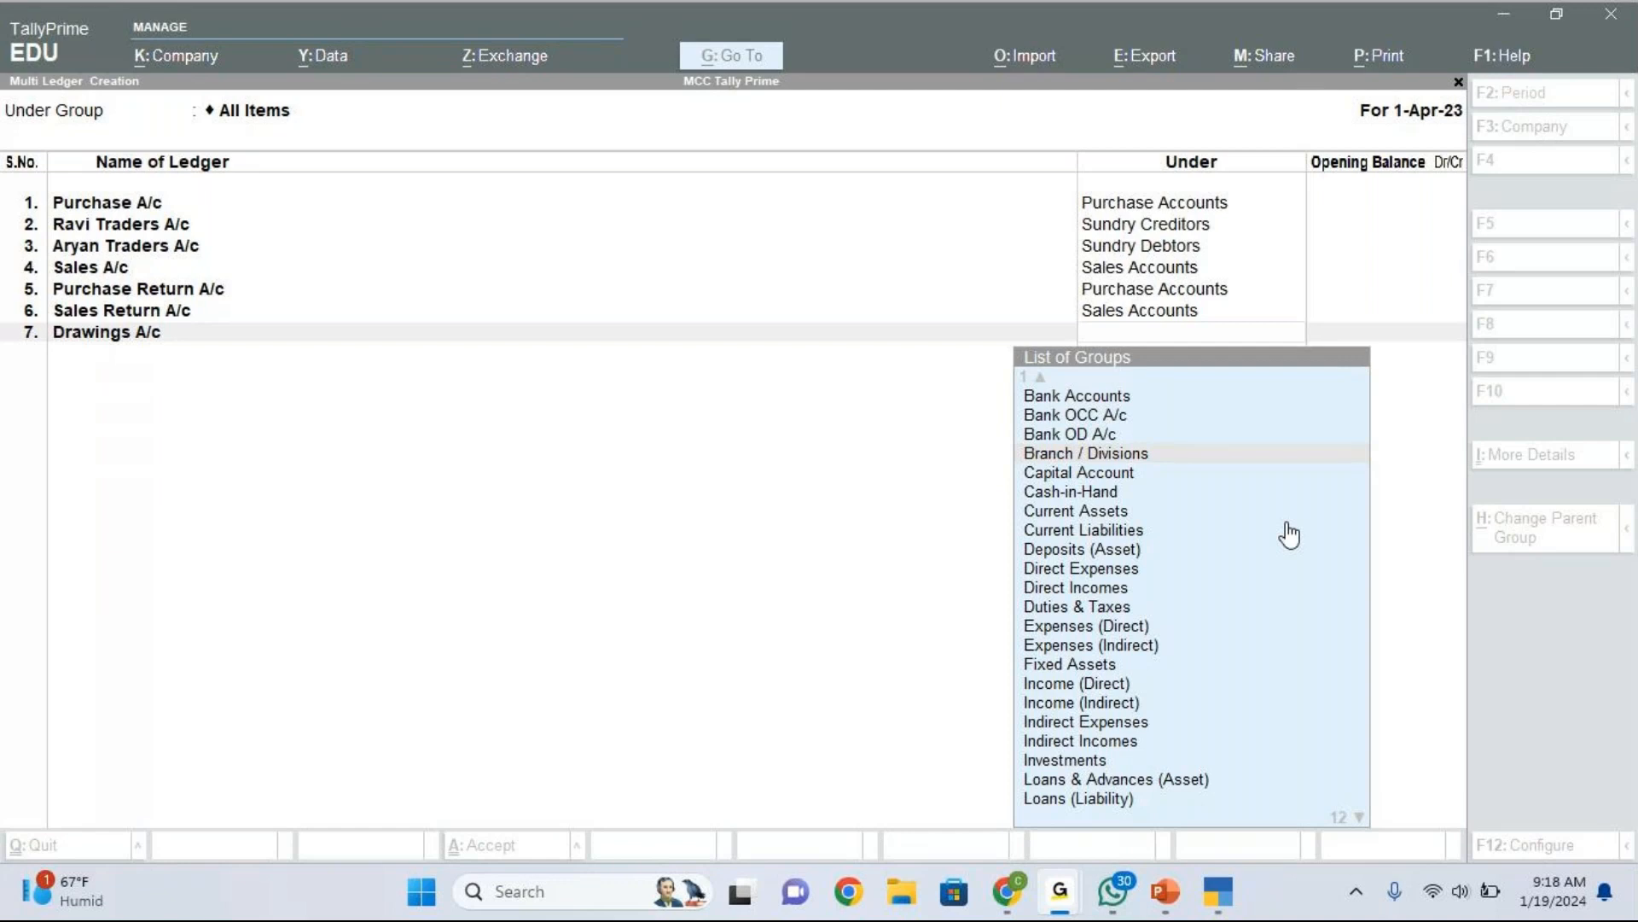
{"action": "left_click", "coordinate": [1158, 453]}
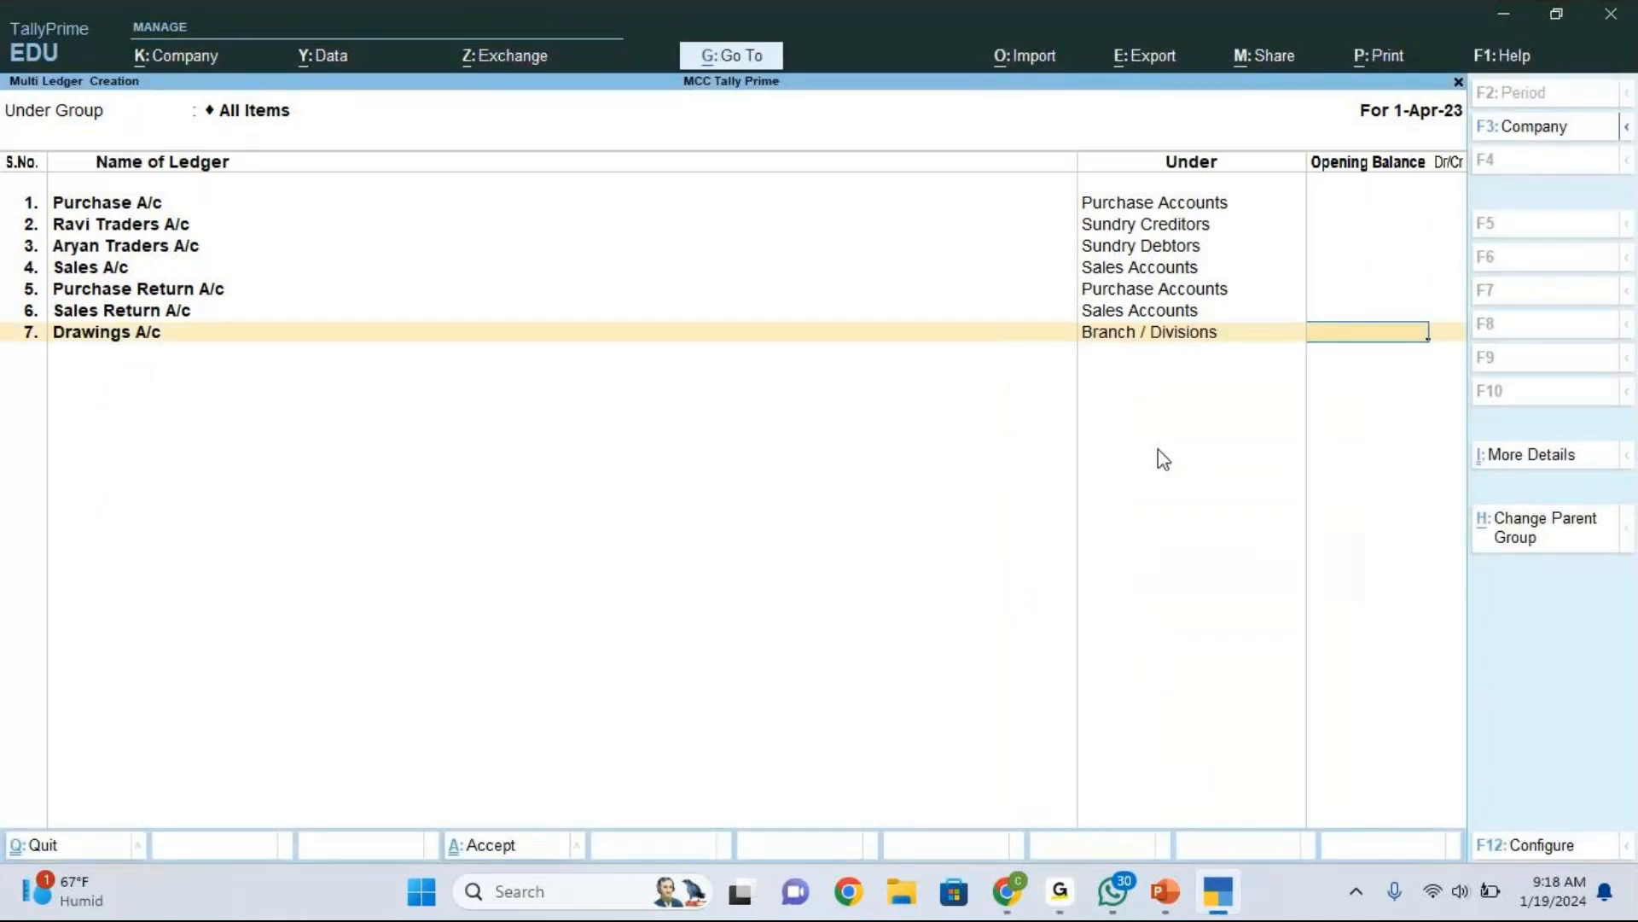
{"action": "key", "text": "BackSpace"}
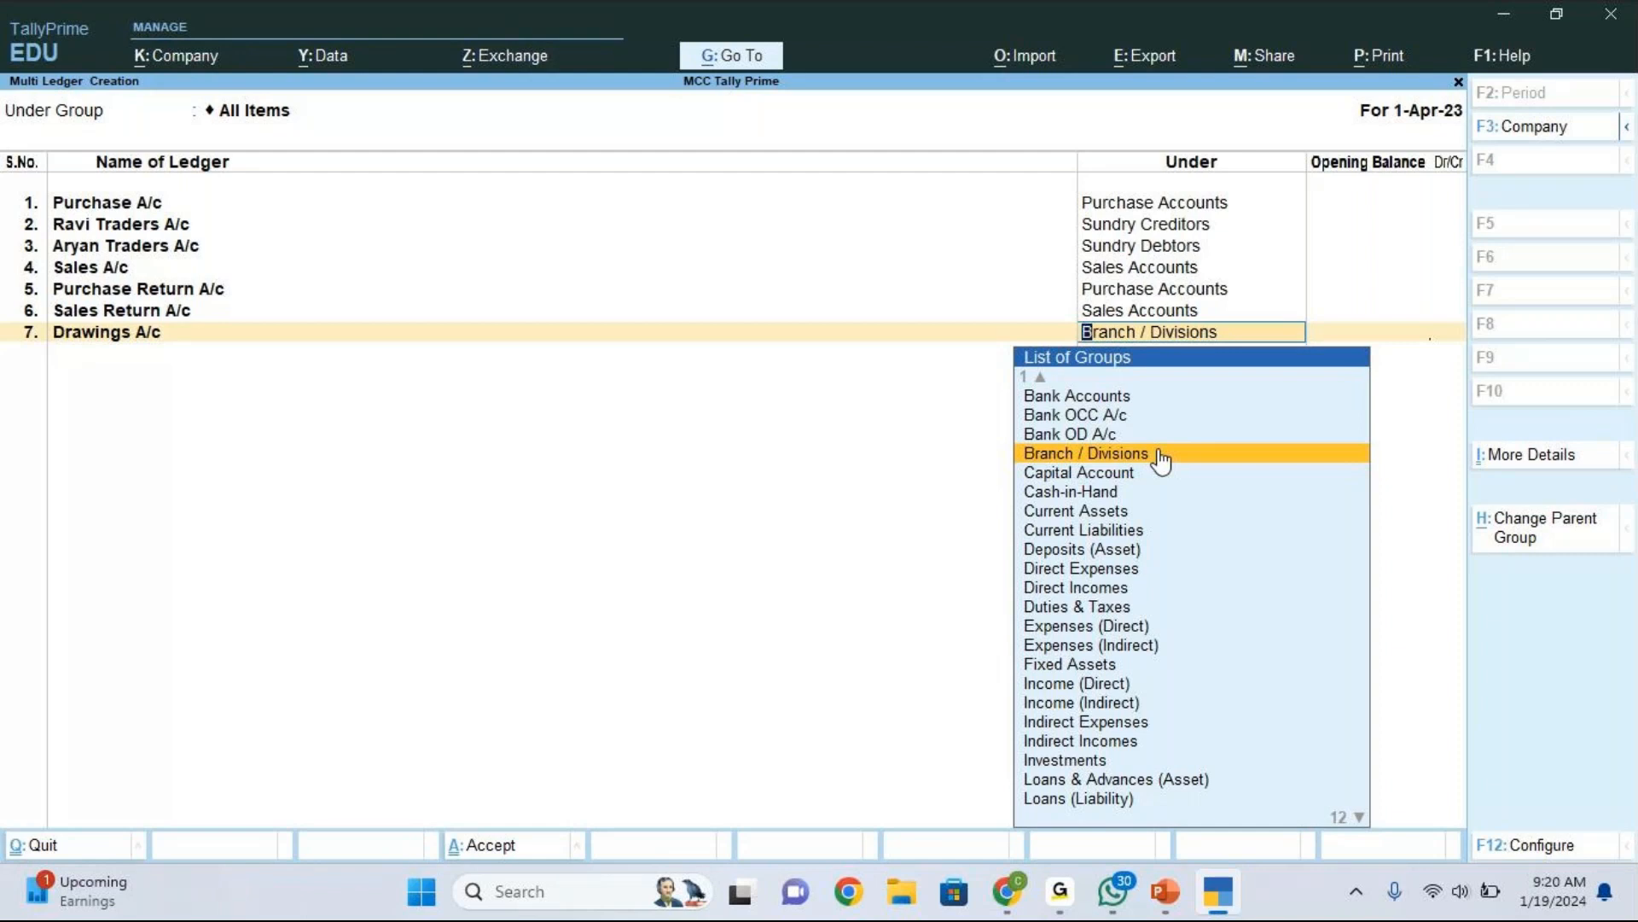
{"action": "left_click", "coordinate": [1380, 69]}
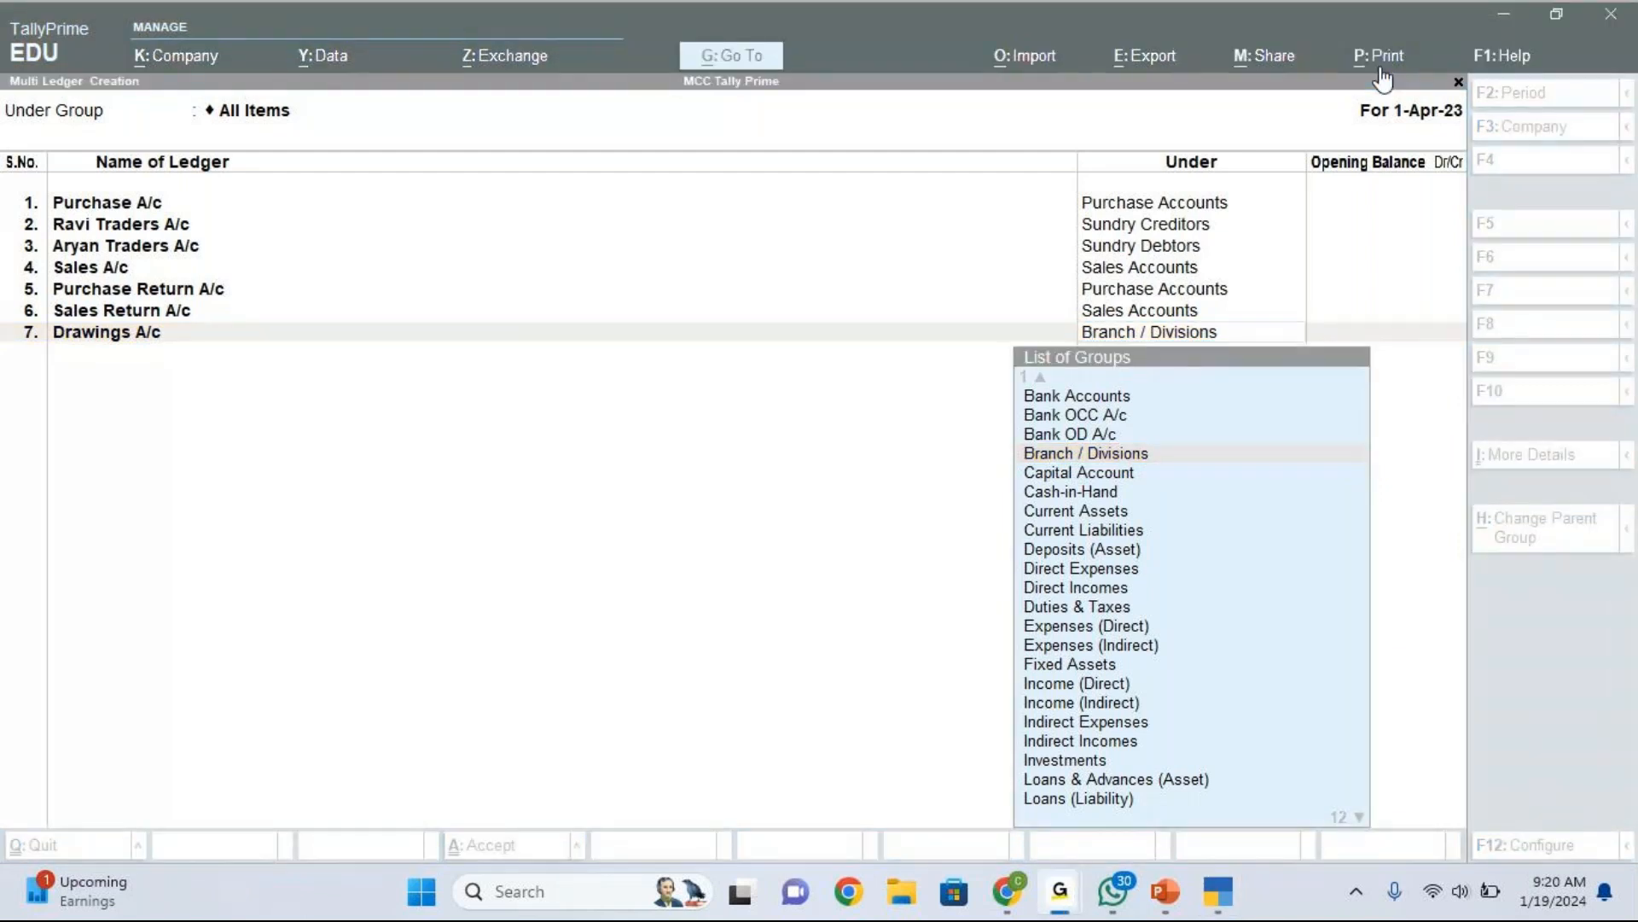
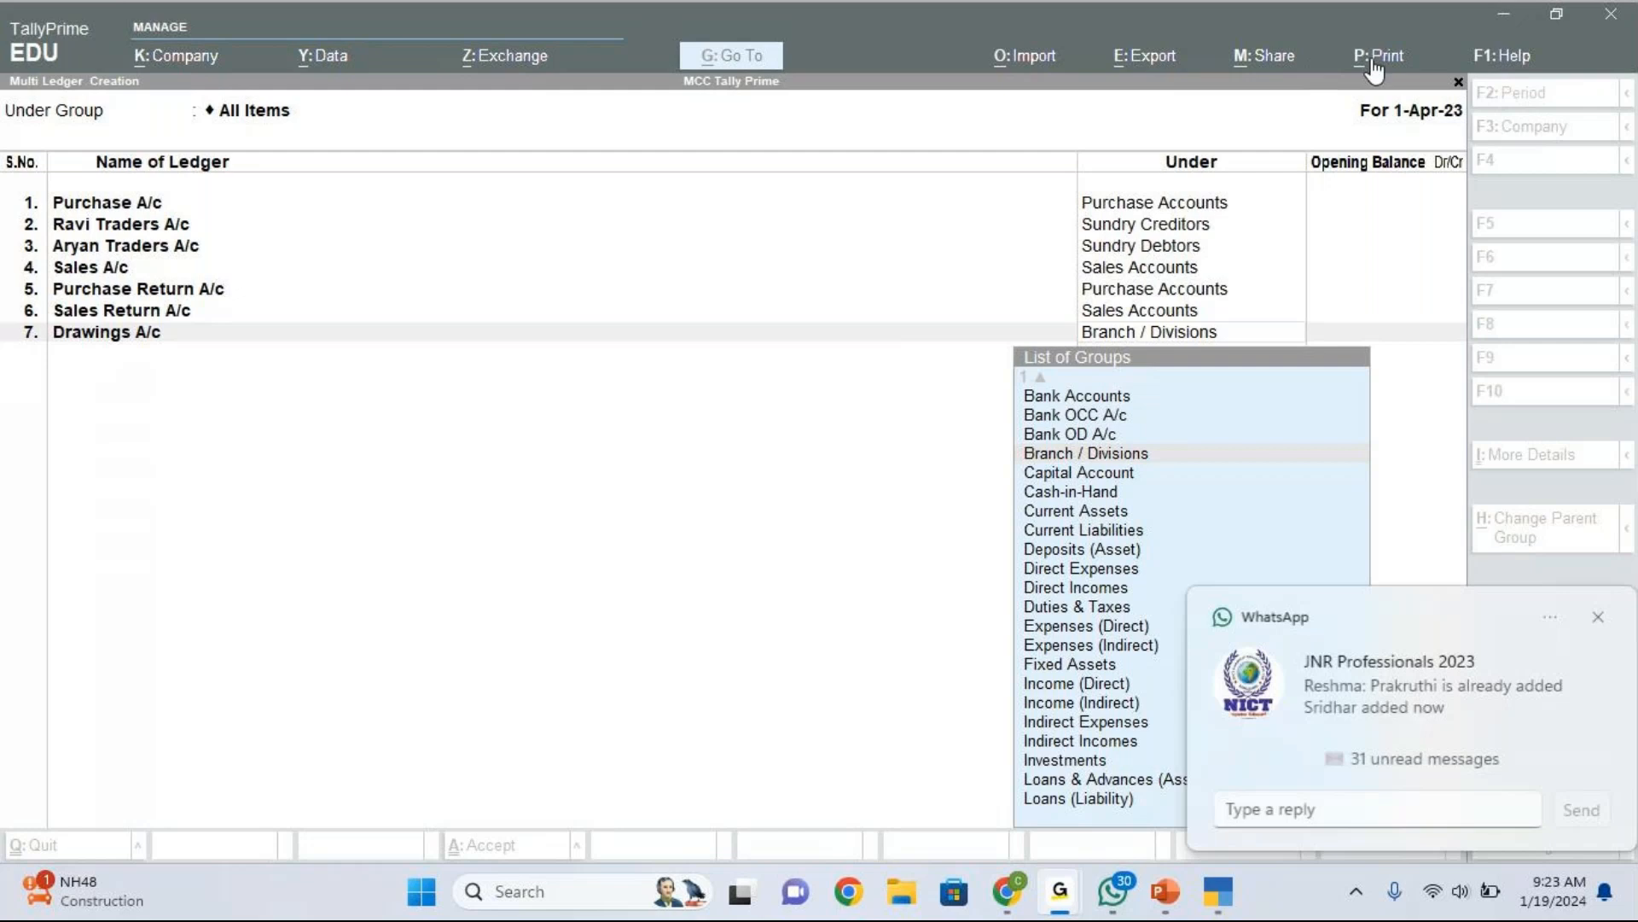
{"action": "left_click", "coordinate": [1587, 617]}
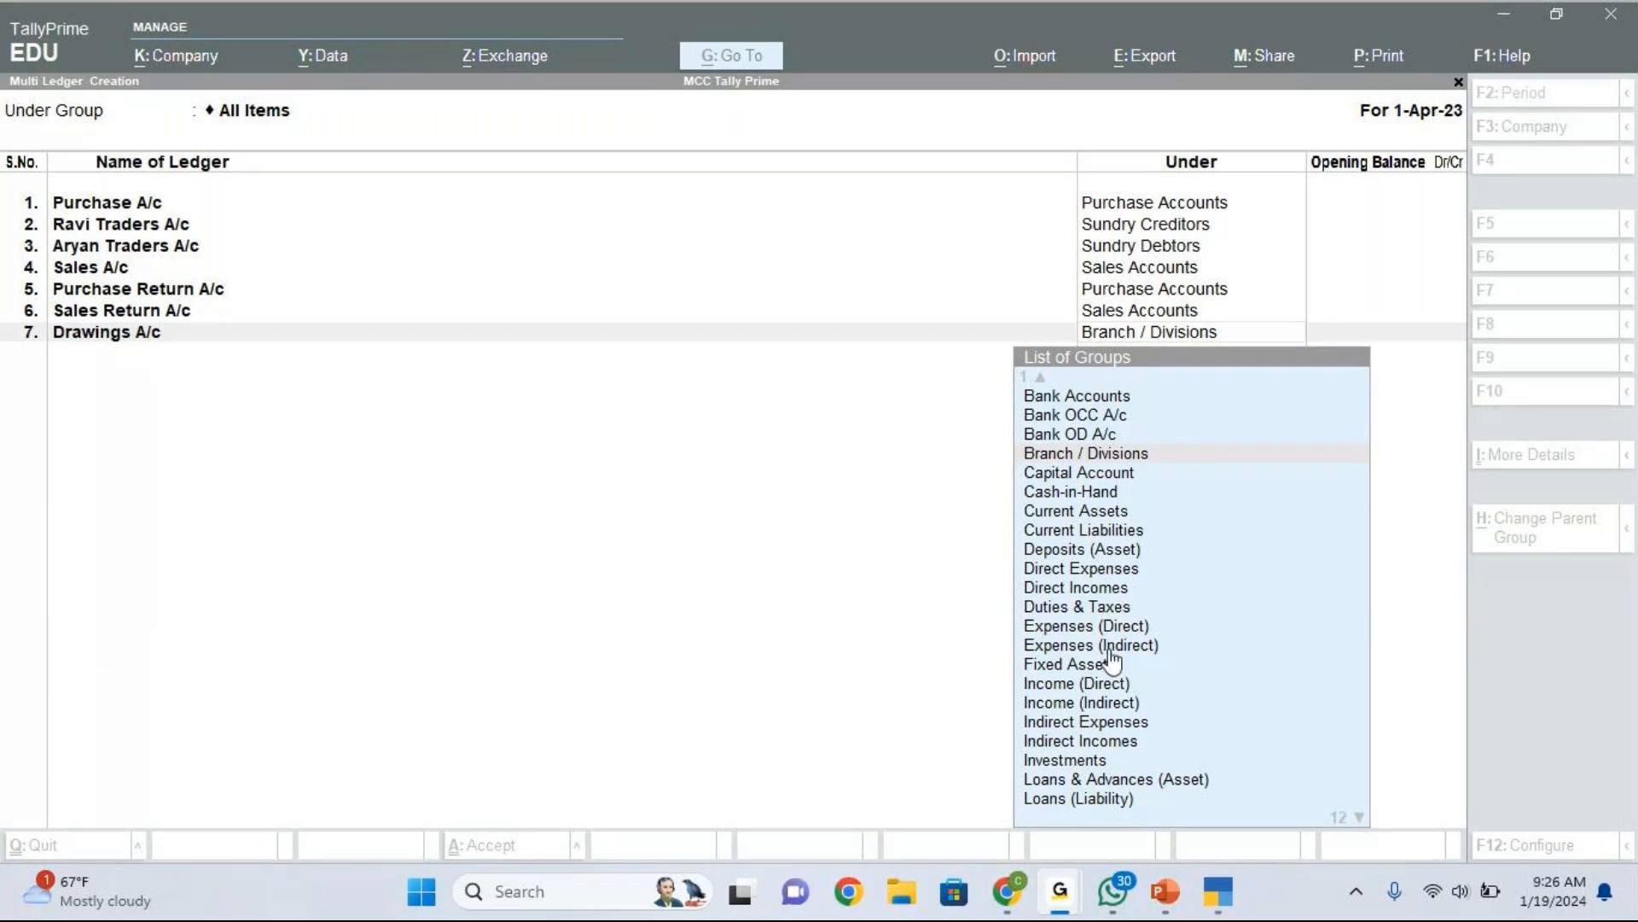
Step: Place Drawings A/c under Indirect Expenses with a blank opening balance and save the seven listed ledgers
{"action": "left_click", "coordinate": [1095, 732]}
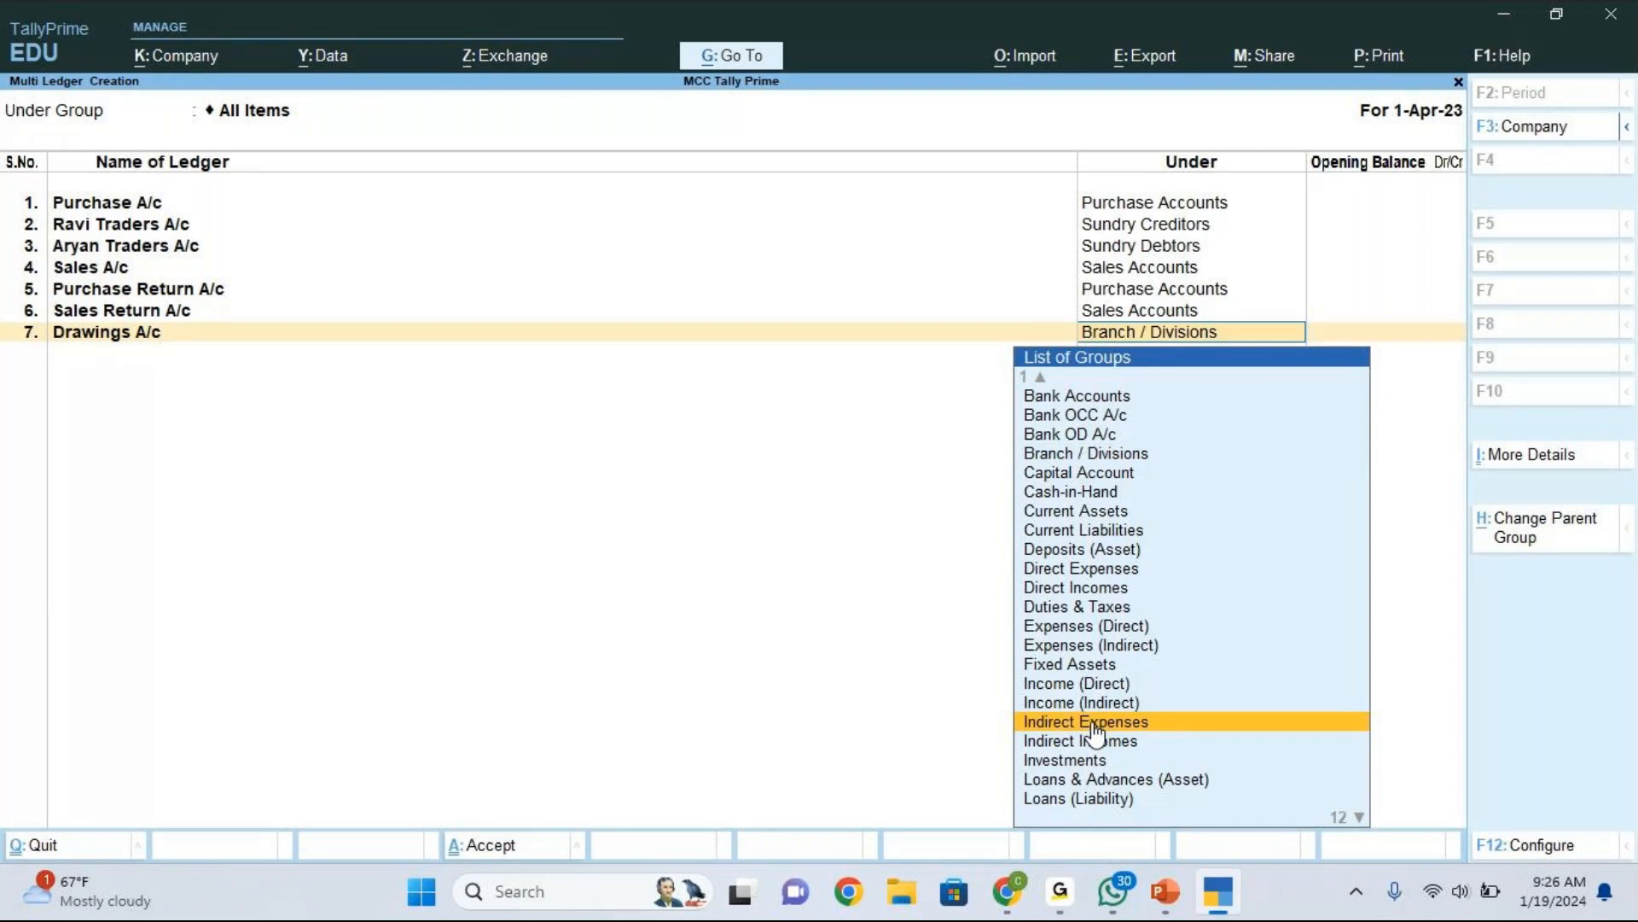
{"action": "left_click", "coordinate": [1094, 723]}
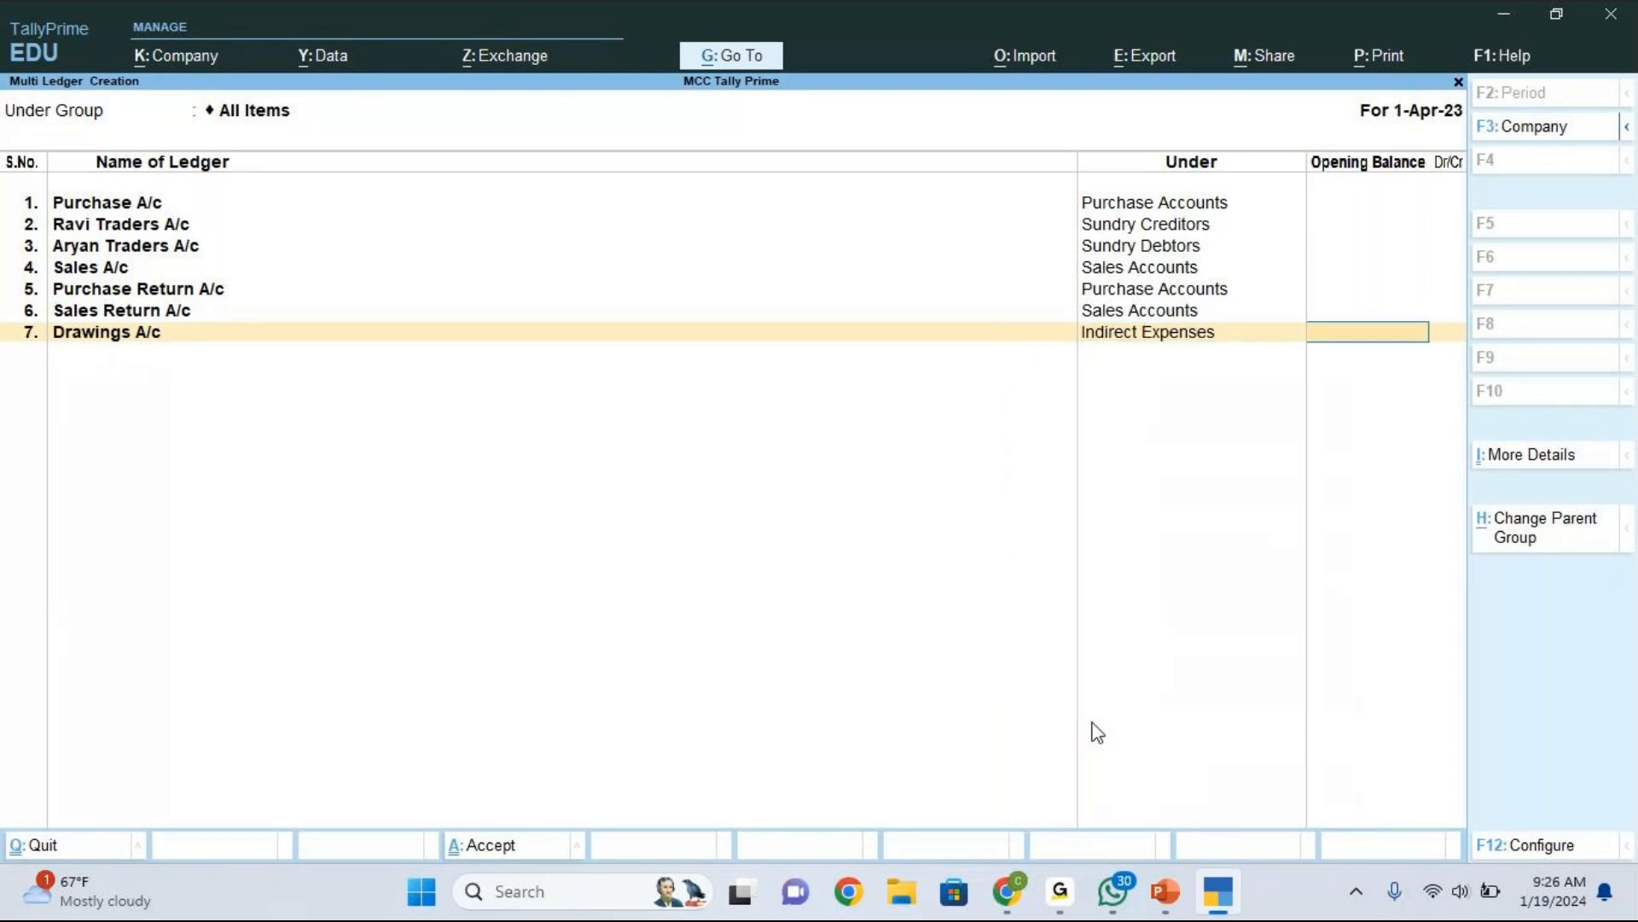
{"action": "key", "text": "Return"}
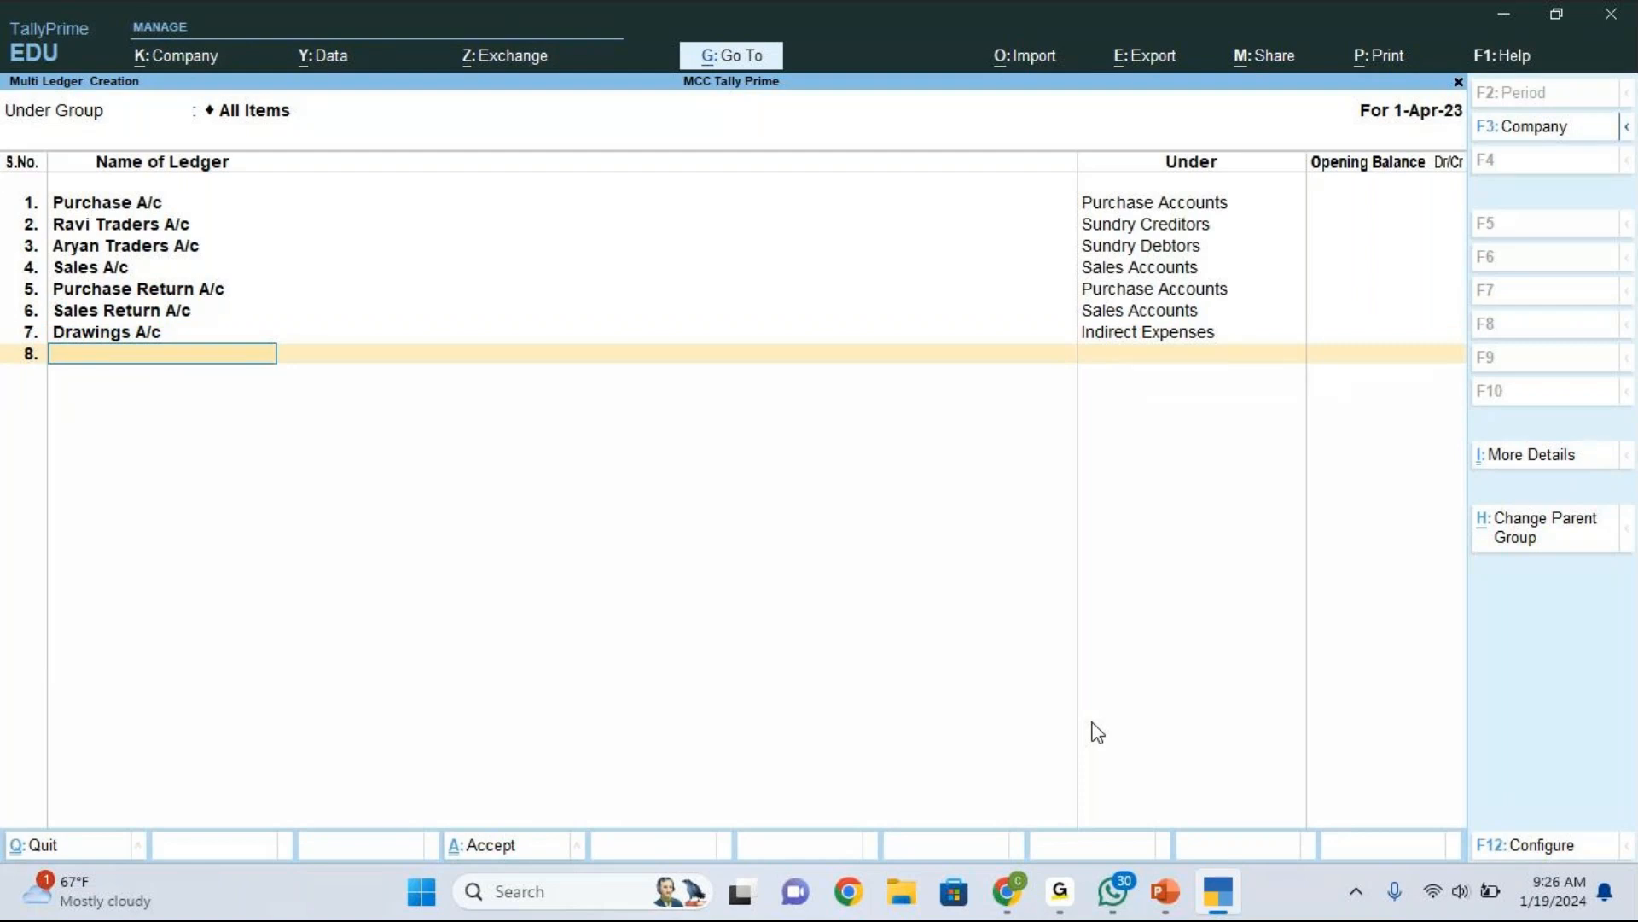
{"action": "key", "text": "Return"}
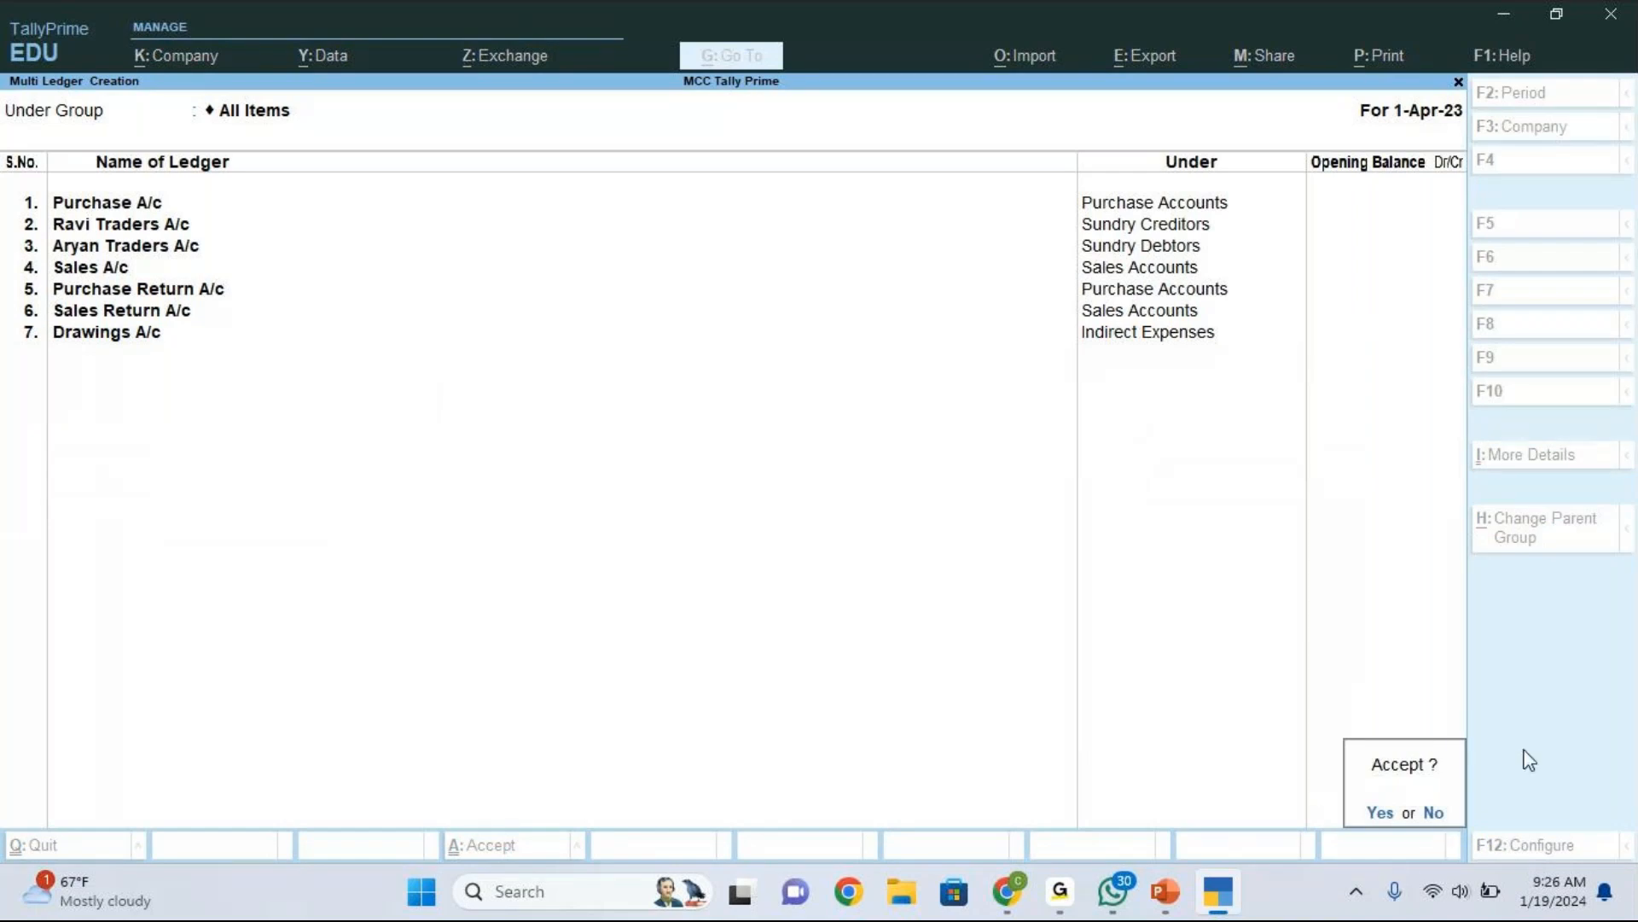
{"action": "left_click", "coordinate": [1381, 813]}
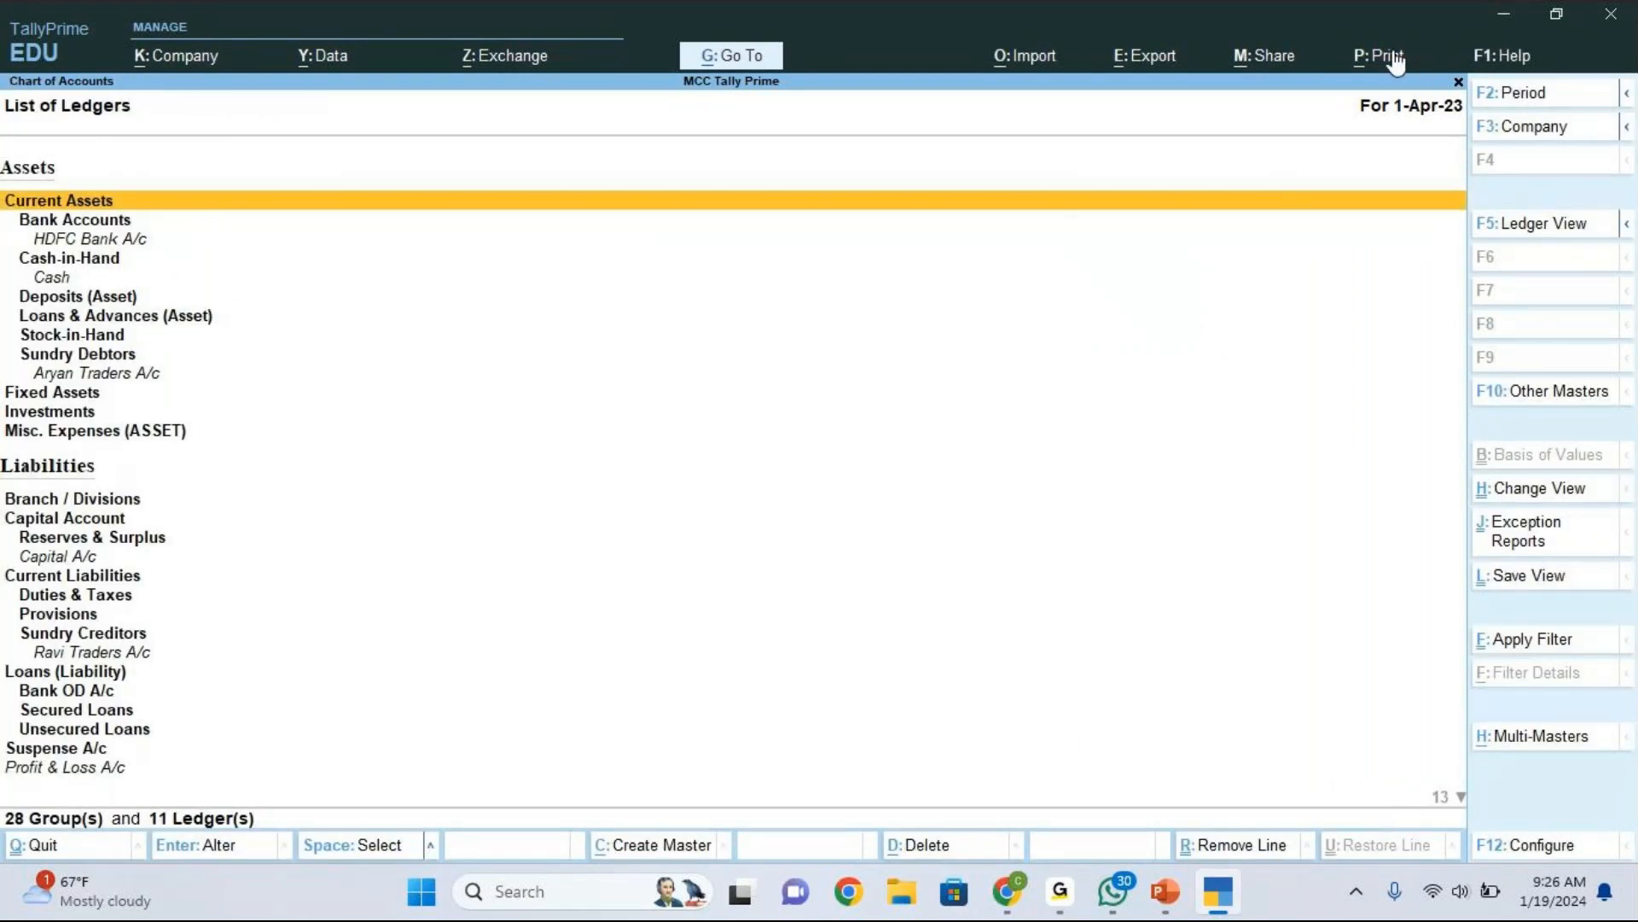
Step: Leave the chart of accounts and return to the Gateway of Tally
{"action": "key", "text": "alt+Tab"}
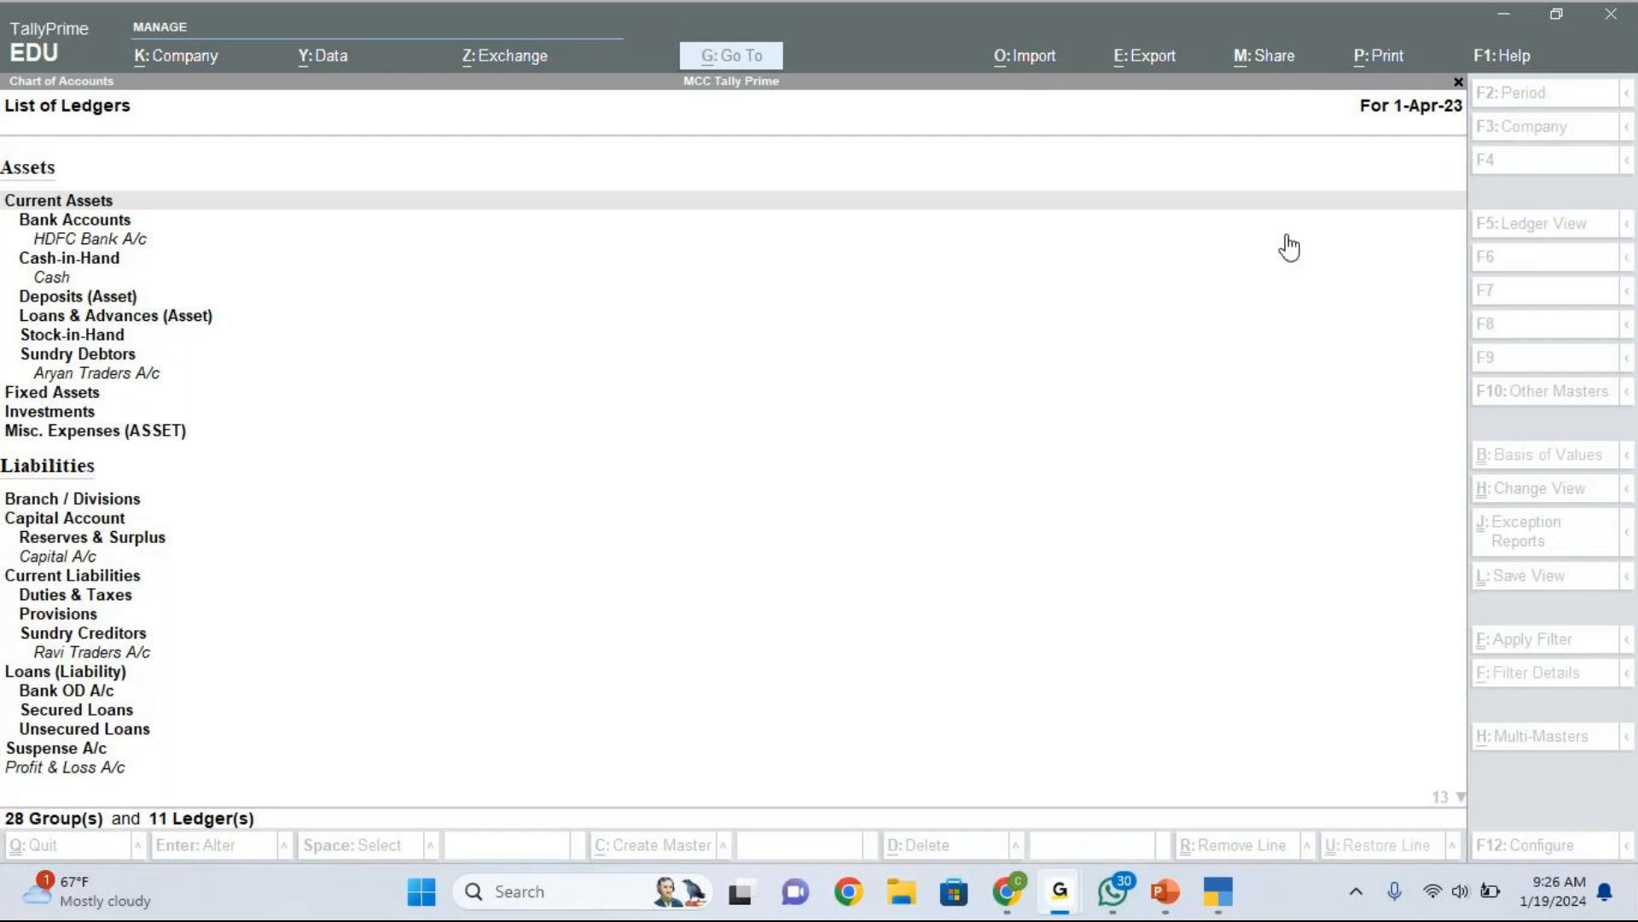
{"action": "left_click", "coordinate": [1278, 272]}
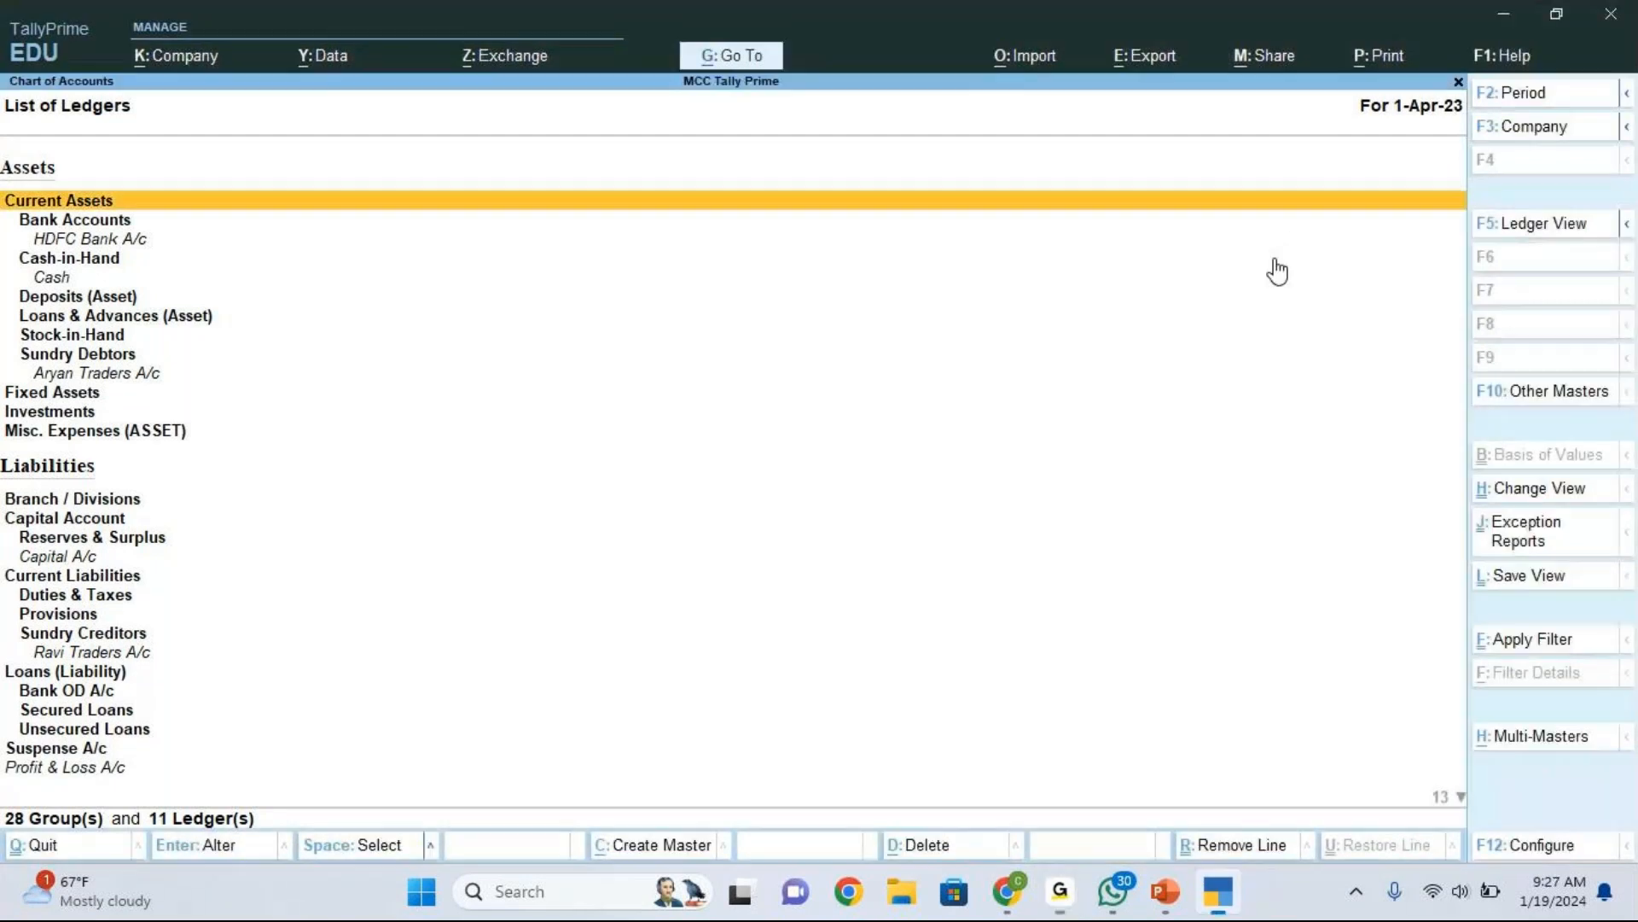
{"action": "key", "text": "Escape"}
{"action": "key", "text": "Escape"}
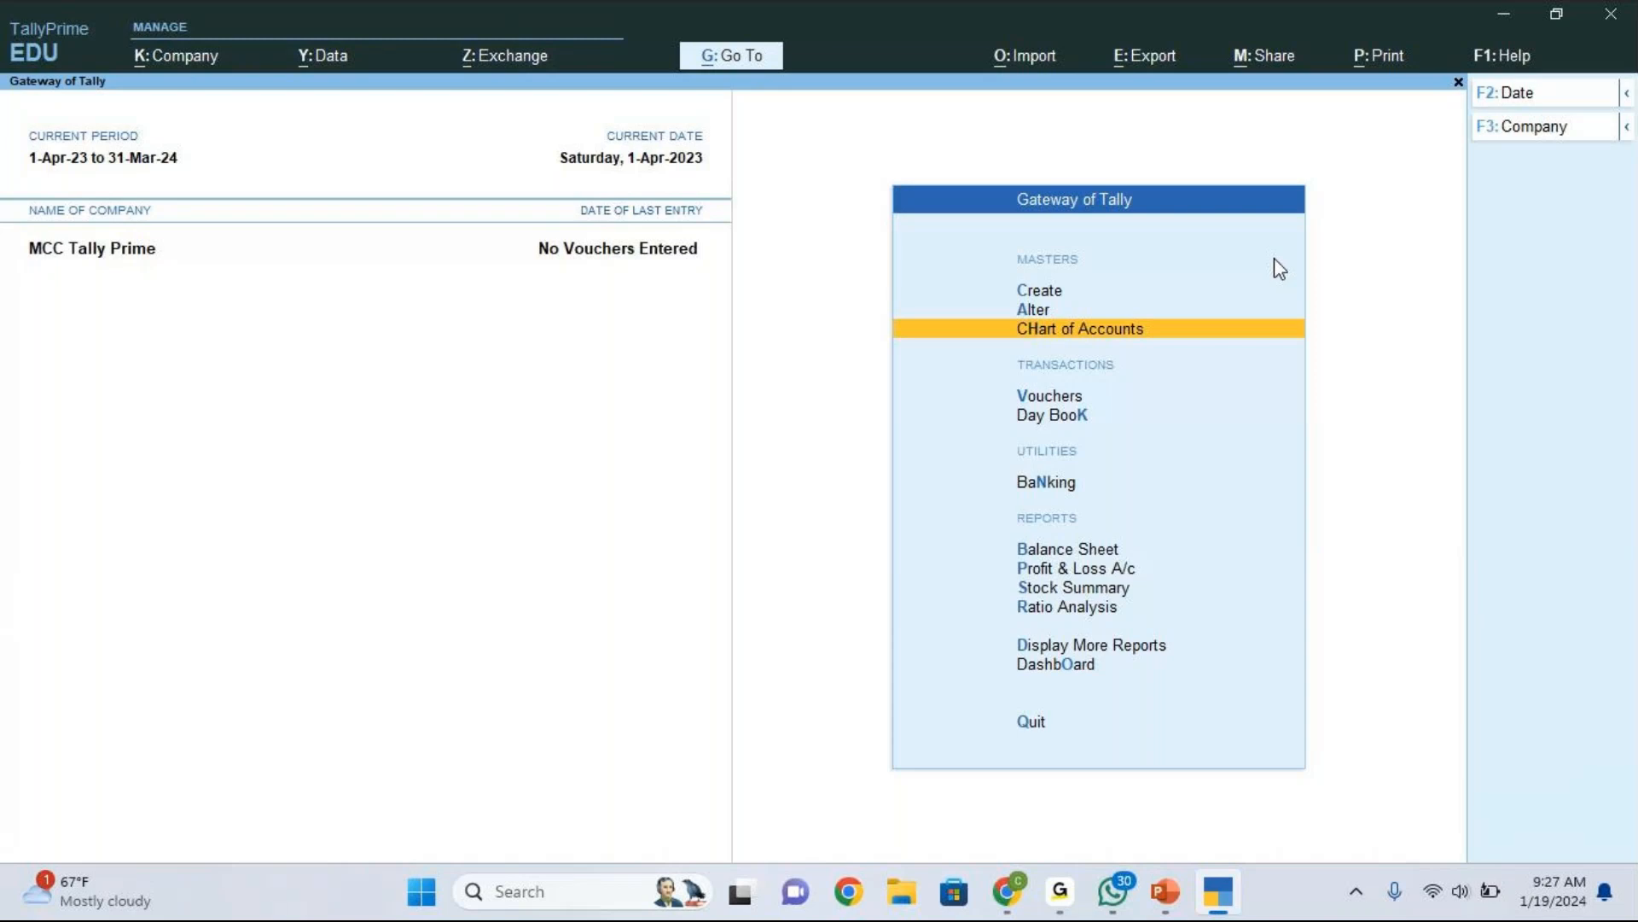
{"action": "key", "text": "Up"}
{"action": "key", "text": "Up"}
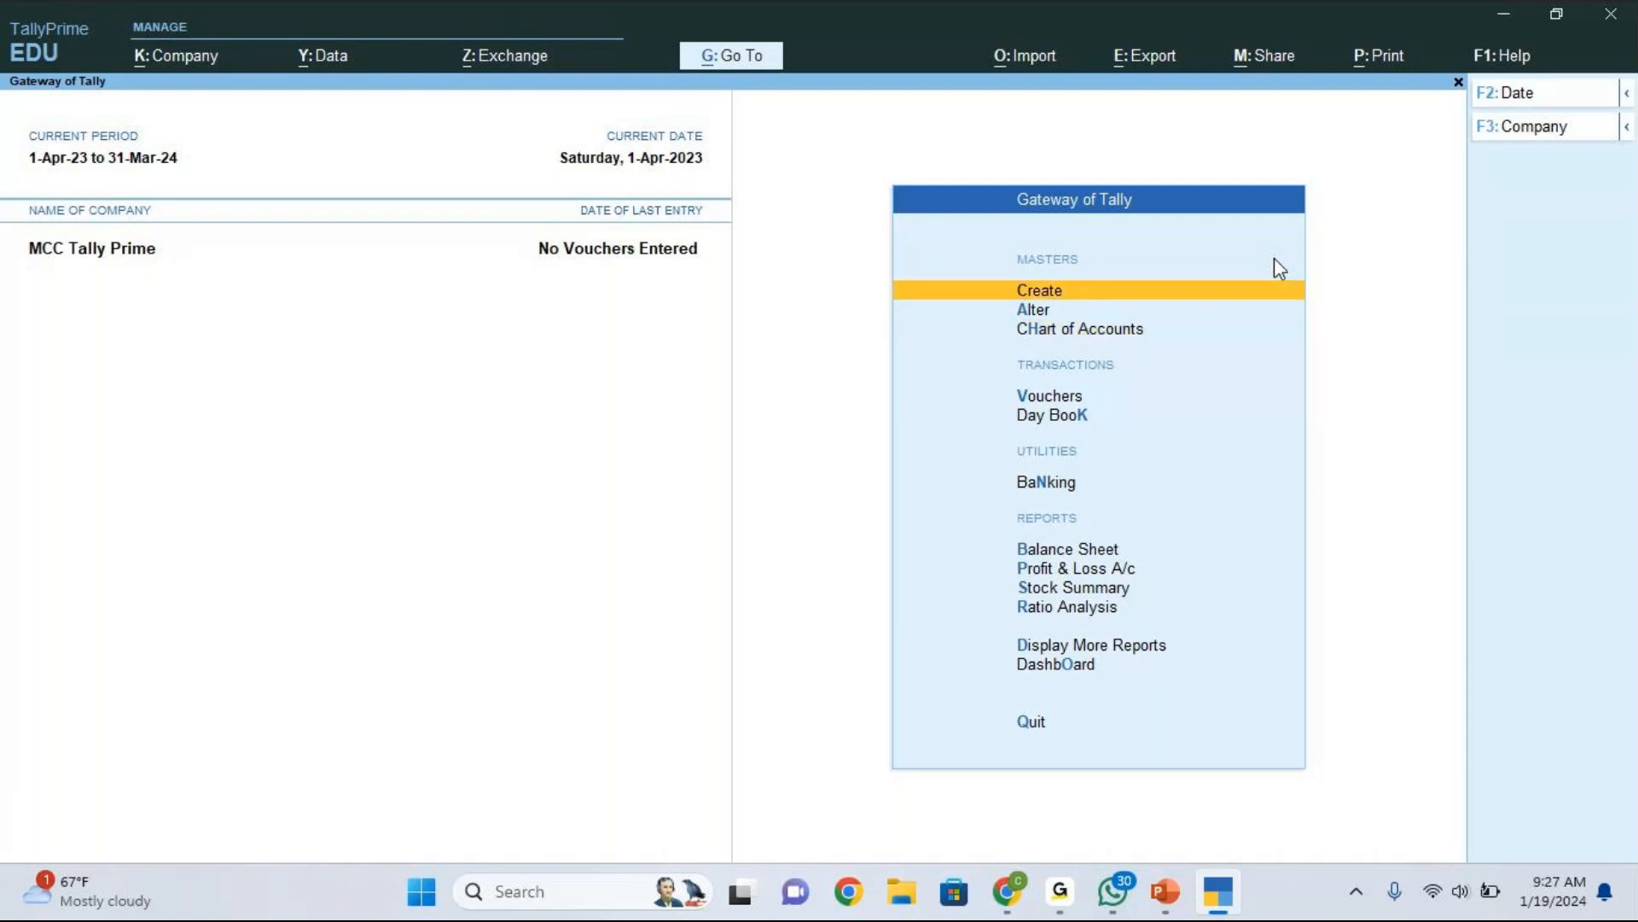
{"action": "key", "text": "Down"}
{"action": "key", "text": "Down"}
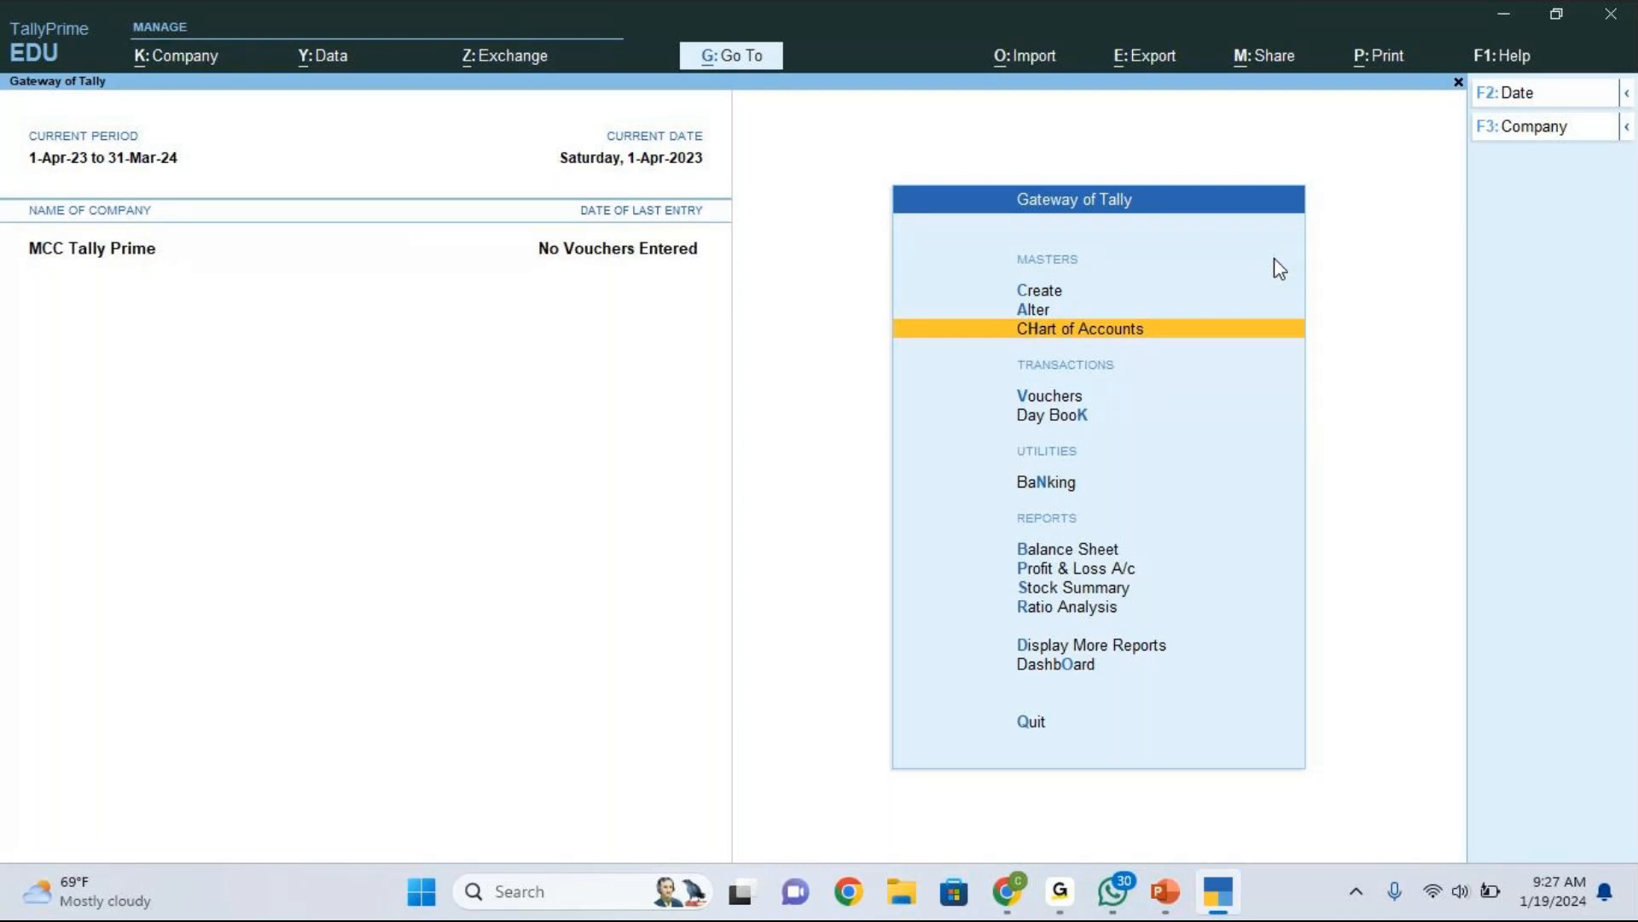
Step: Look through the company's ledgers in the master alteration list, from Aryan Traders A/c to Sales Return A/c, and close it
{"action": "key", "text": "Up"}
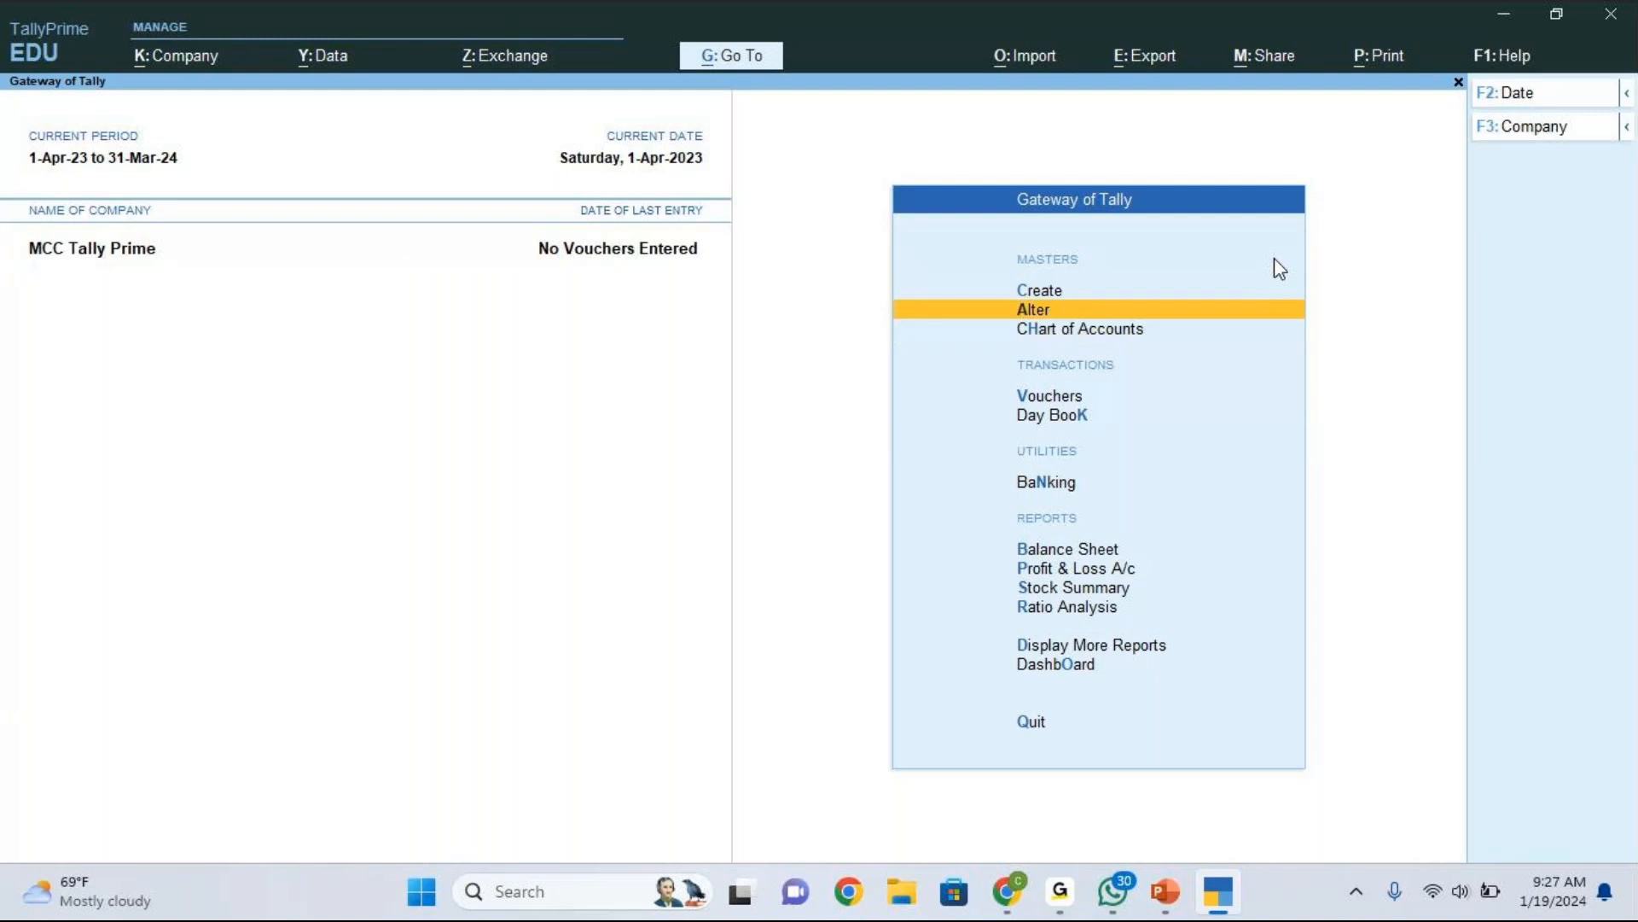
{"action": "key", "text": "Return"}
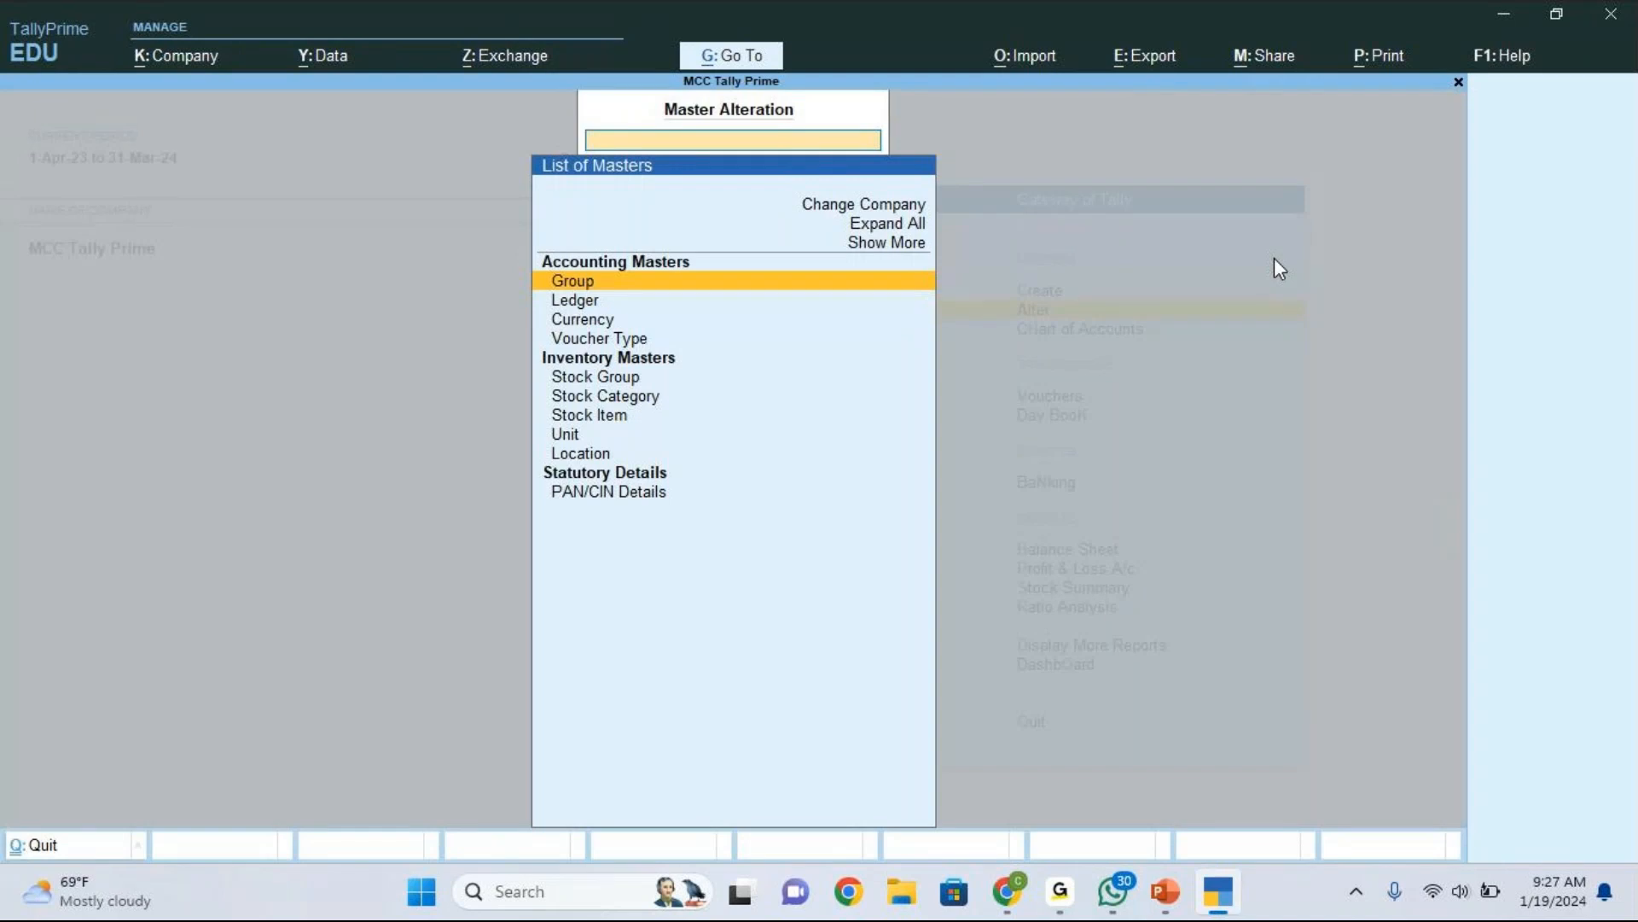
{"action": "key", "text": "Down"}
{"action": "key", "text": "Return"}
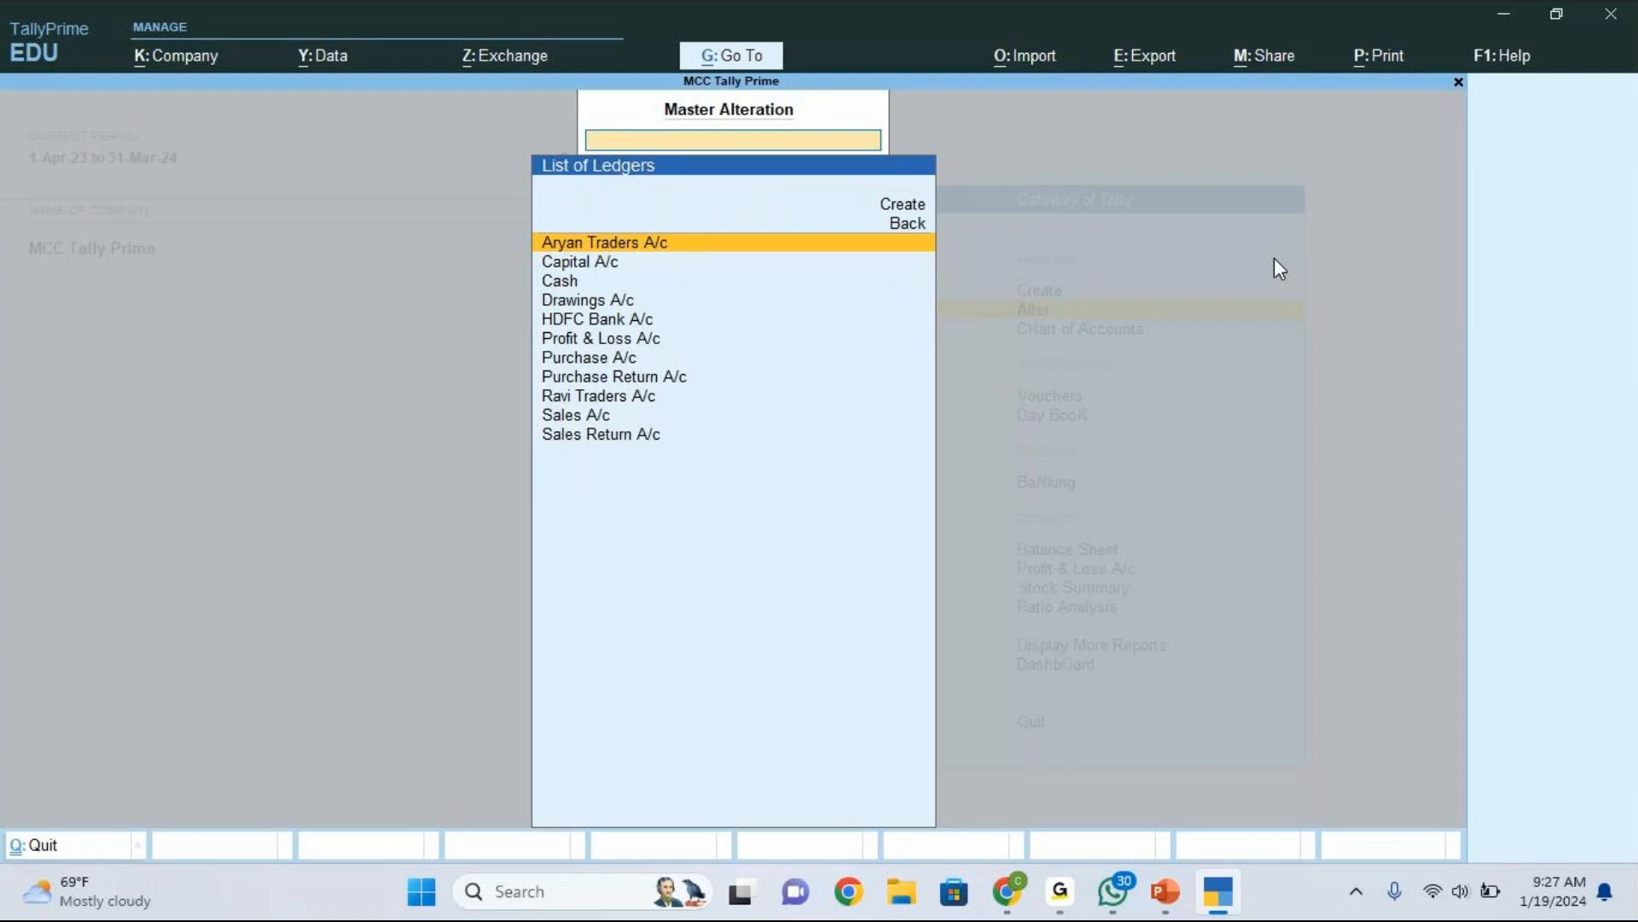
{"action": "key", "text": "Down"}
{"action": "key", "text": "Down"}
{"action": "key", "text": "Down"}
{"action": "key", "text": "Down"}
{"action": "key", "text": "Down"}
{"action": "key", "text": "Down"}
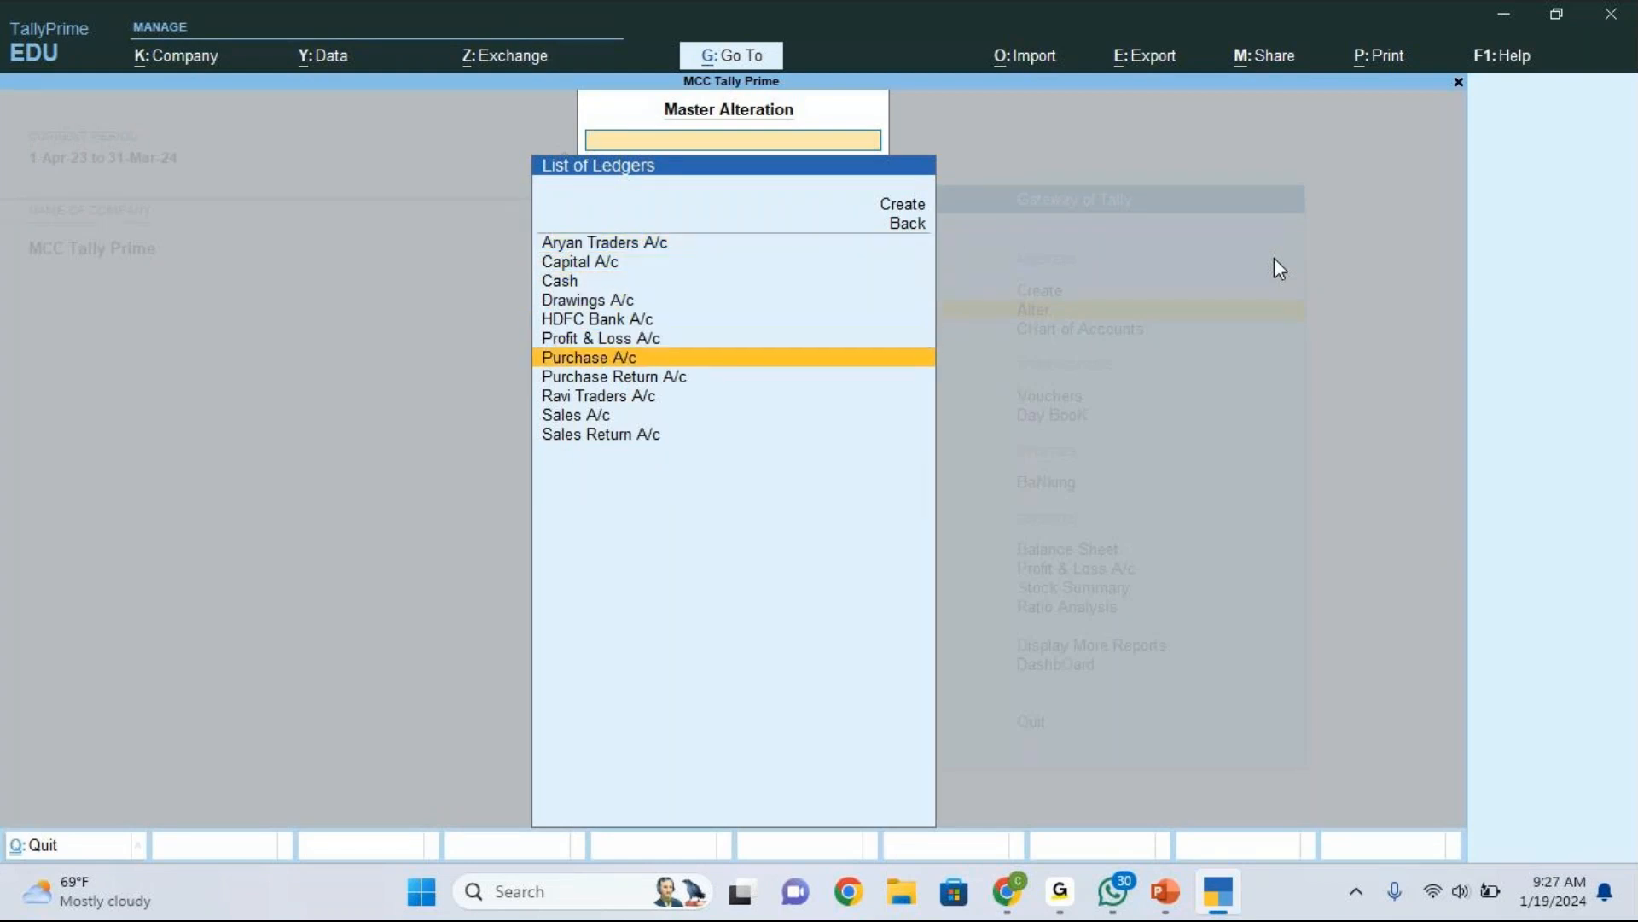
{"action": "key", "text": "Down"}
{"action": "key", "text": "Down"}
{"action": "key", "text": "Down"}
{"action": "key", "text": "Down"}
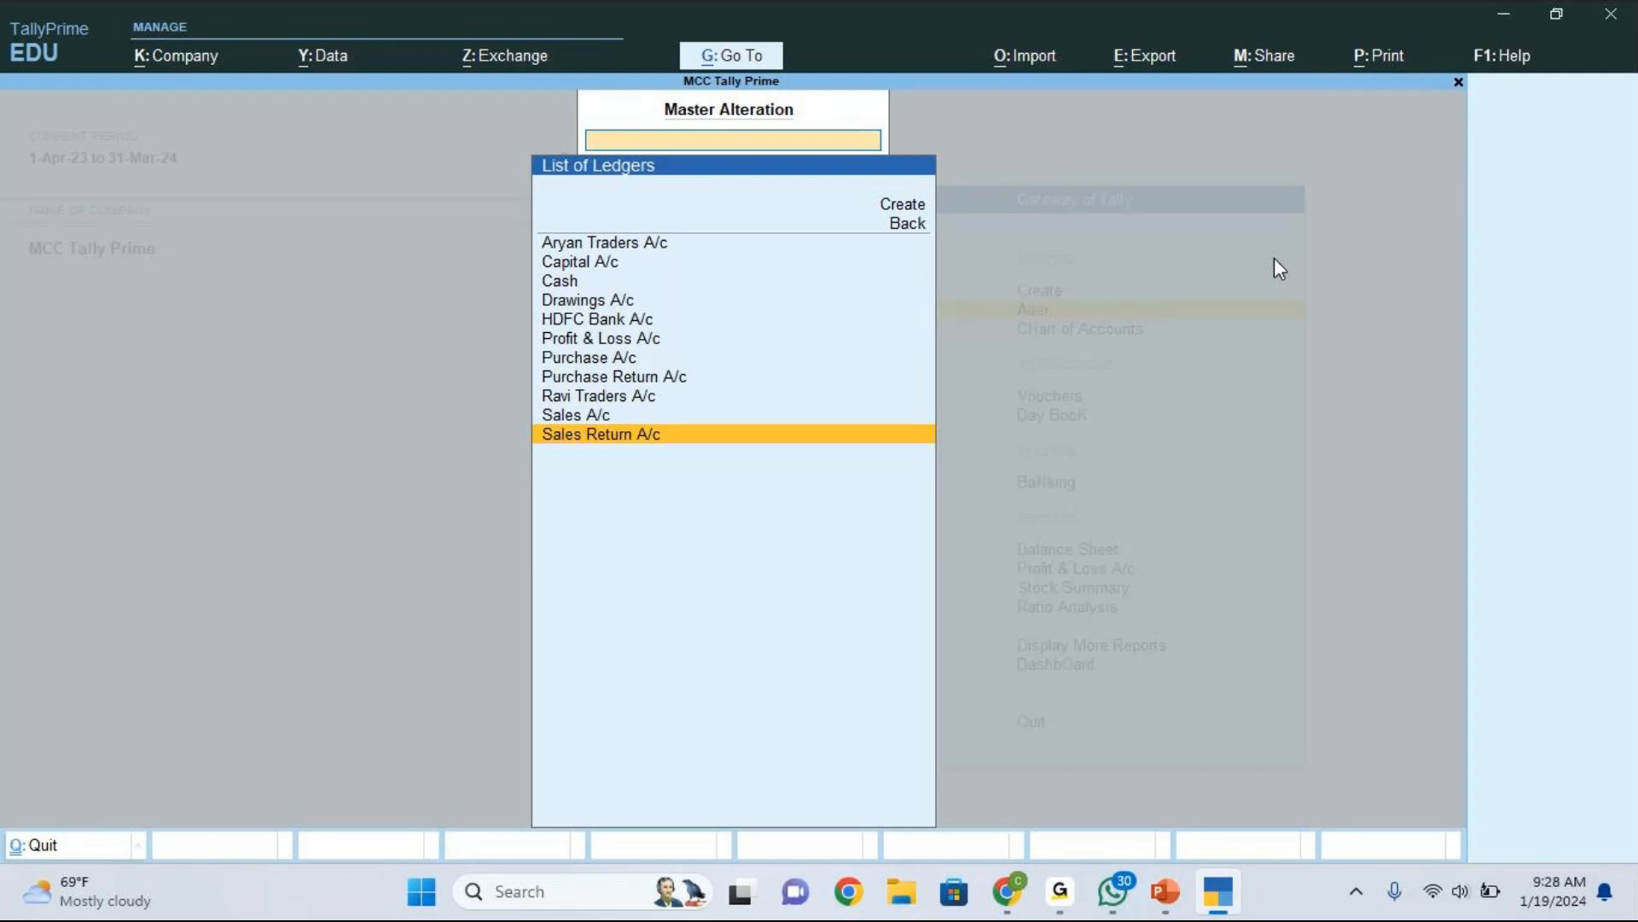
{"action": "key", "text": "Escape"}
{"action": "key", "text": "Escape"}
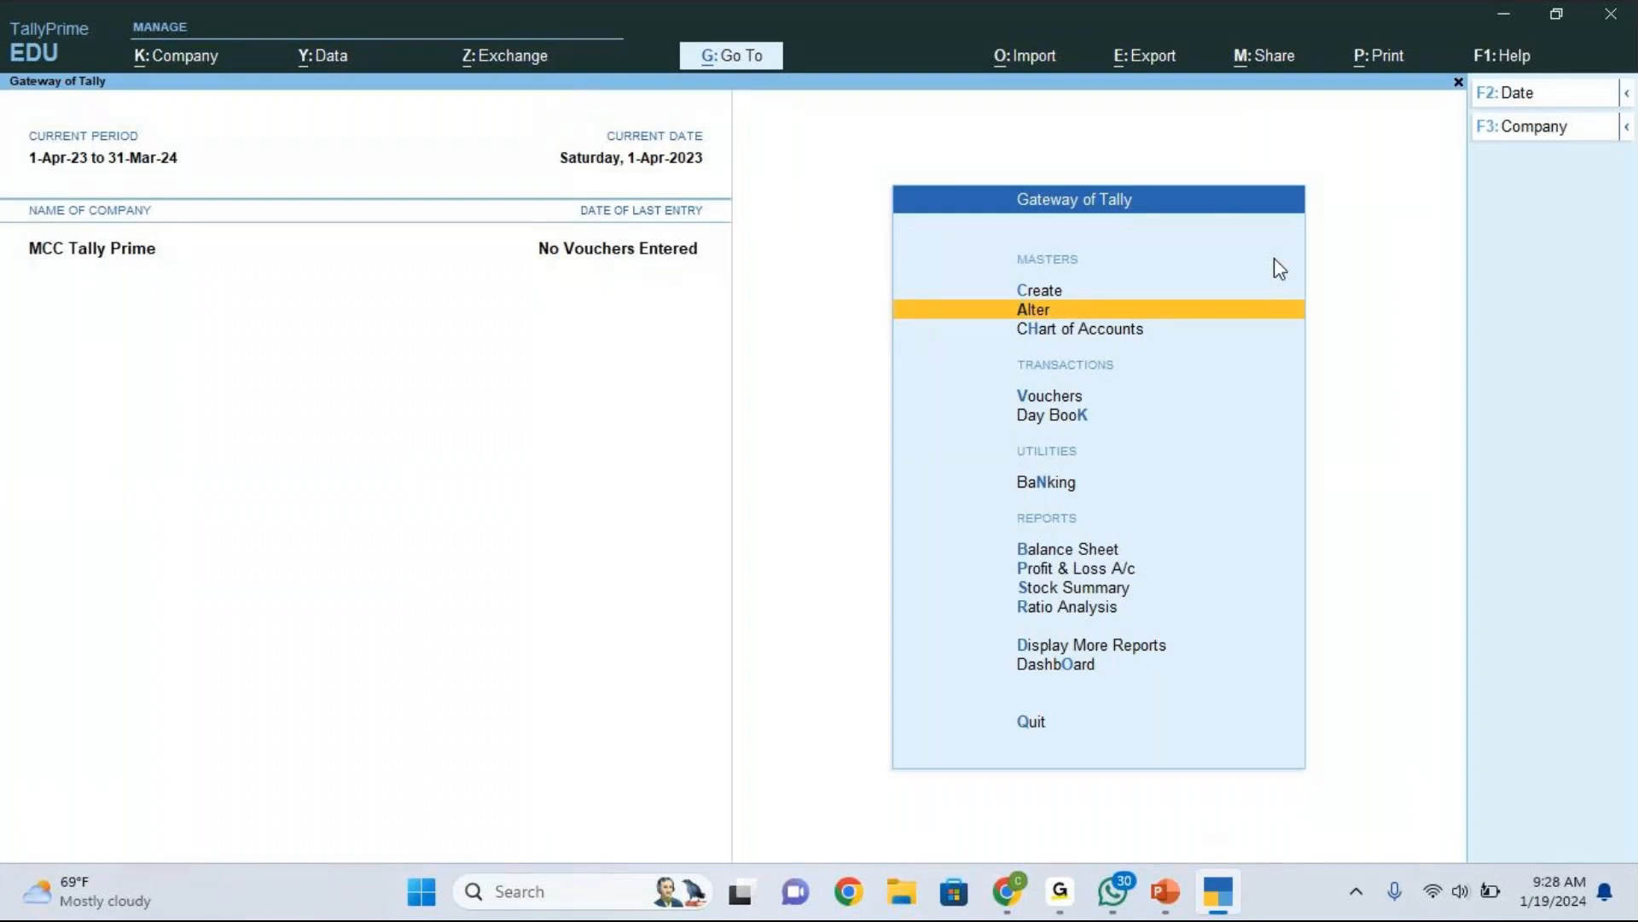
Step: Open the HDFC Bank A/c ledger for alteration, check its group and bank details, and return to the ledger list
{"action": "key", "text": "Return"}
{"action": "key", "text": "Down"}
{"action": "key", "text": "Return"}
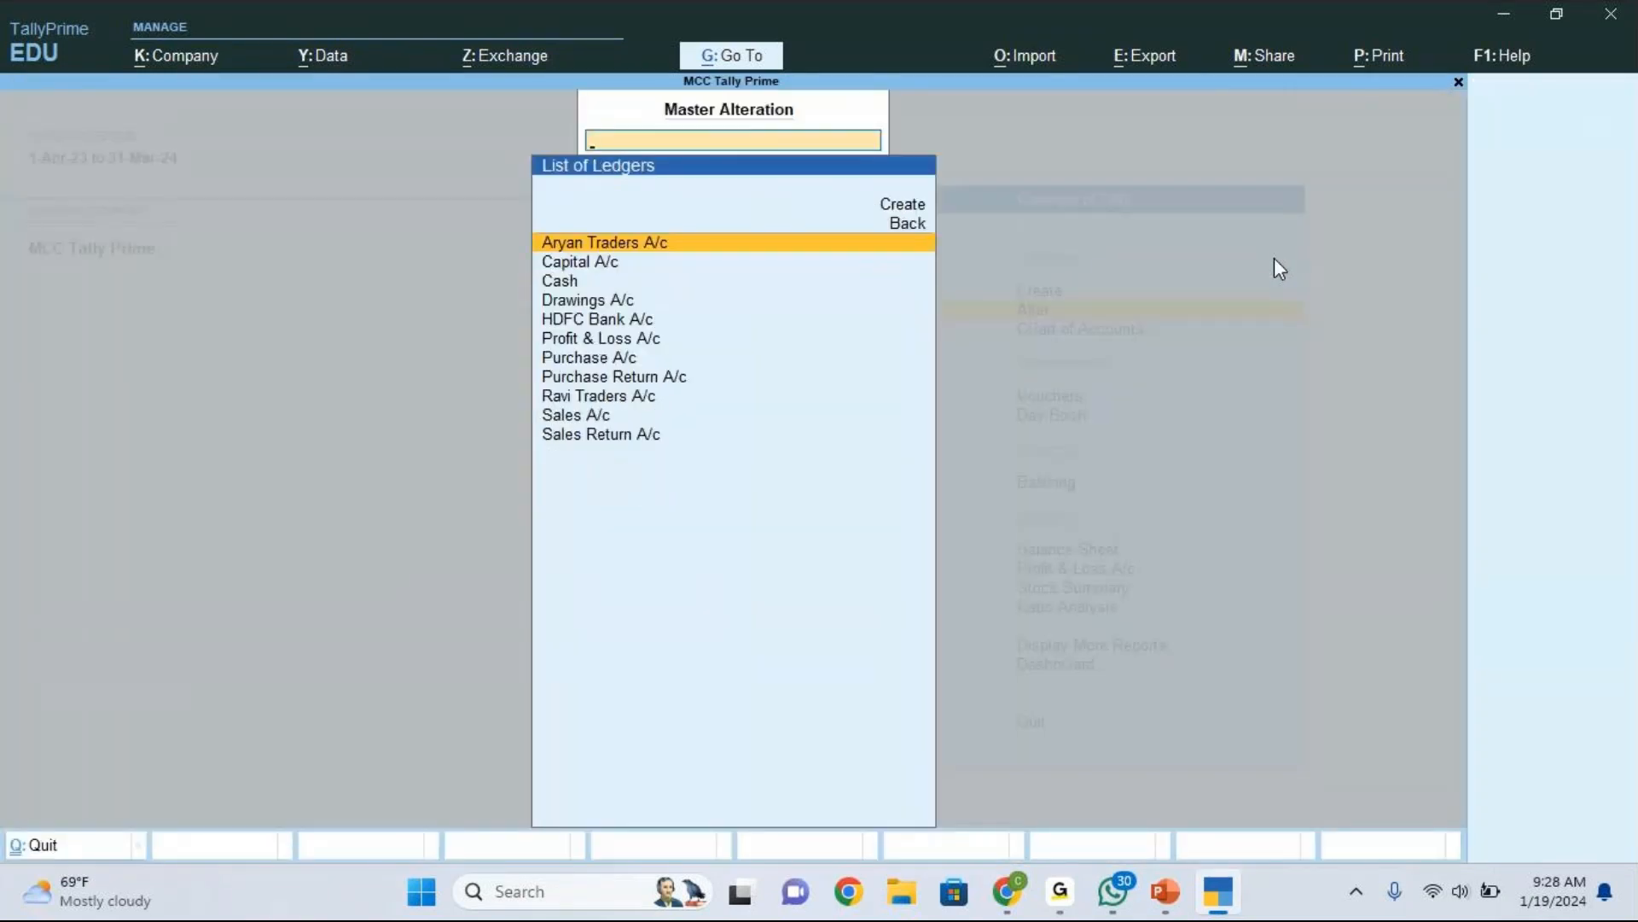
{"action": "key", "text": "Down"}
{"action": "key", "text": "Down"}
{"action": "key", "text": "Down"}
{"action": "key", "text": "Down"}
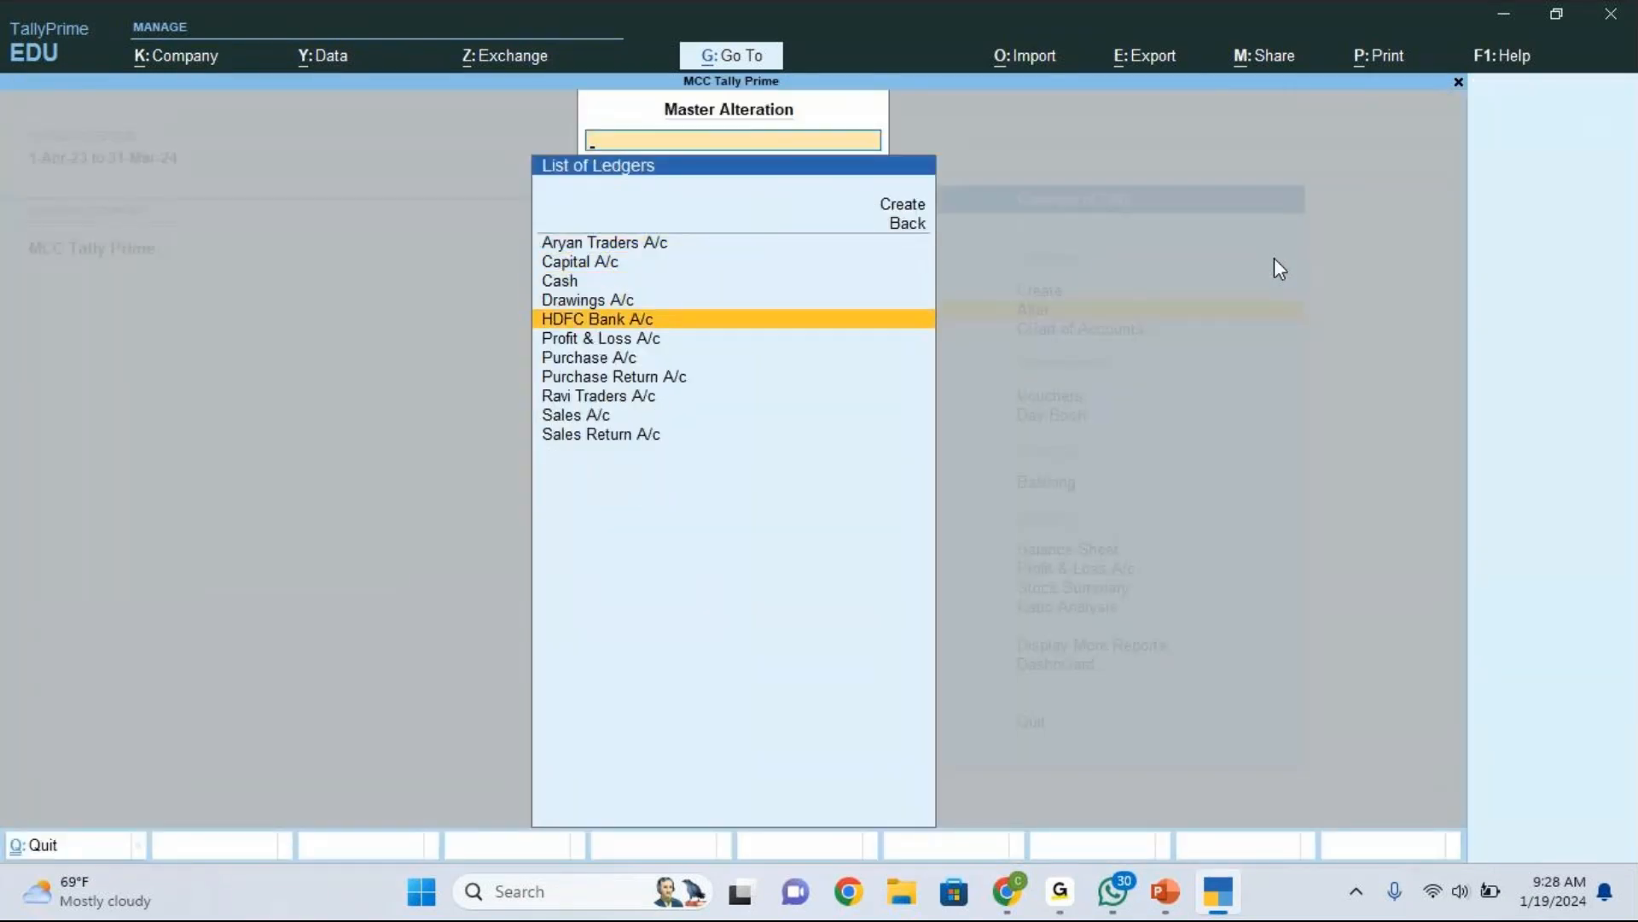
{"action": "key", "text": "Return"}
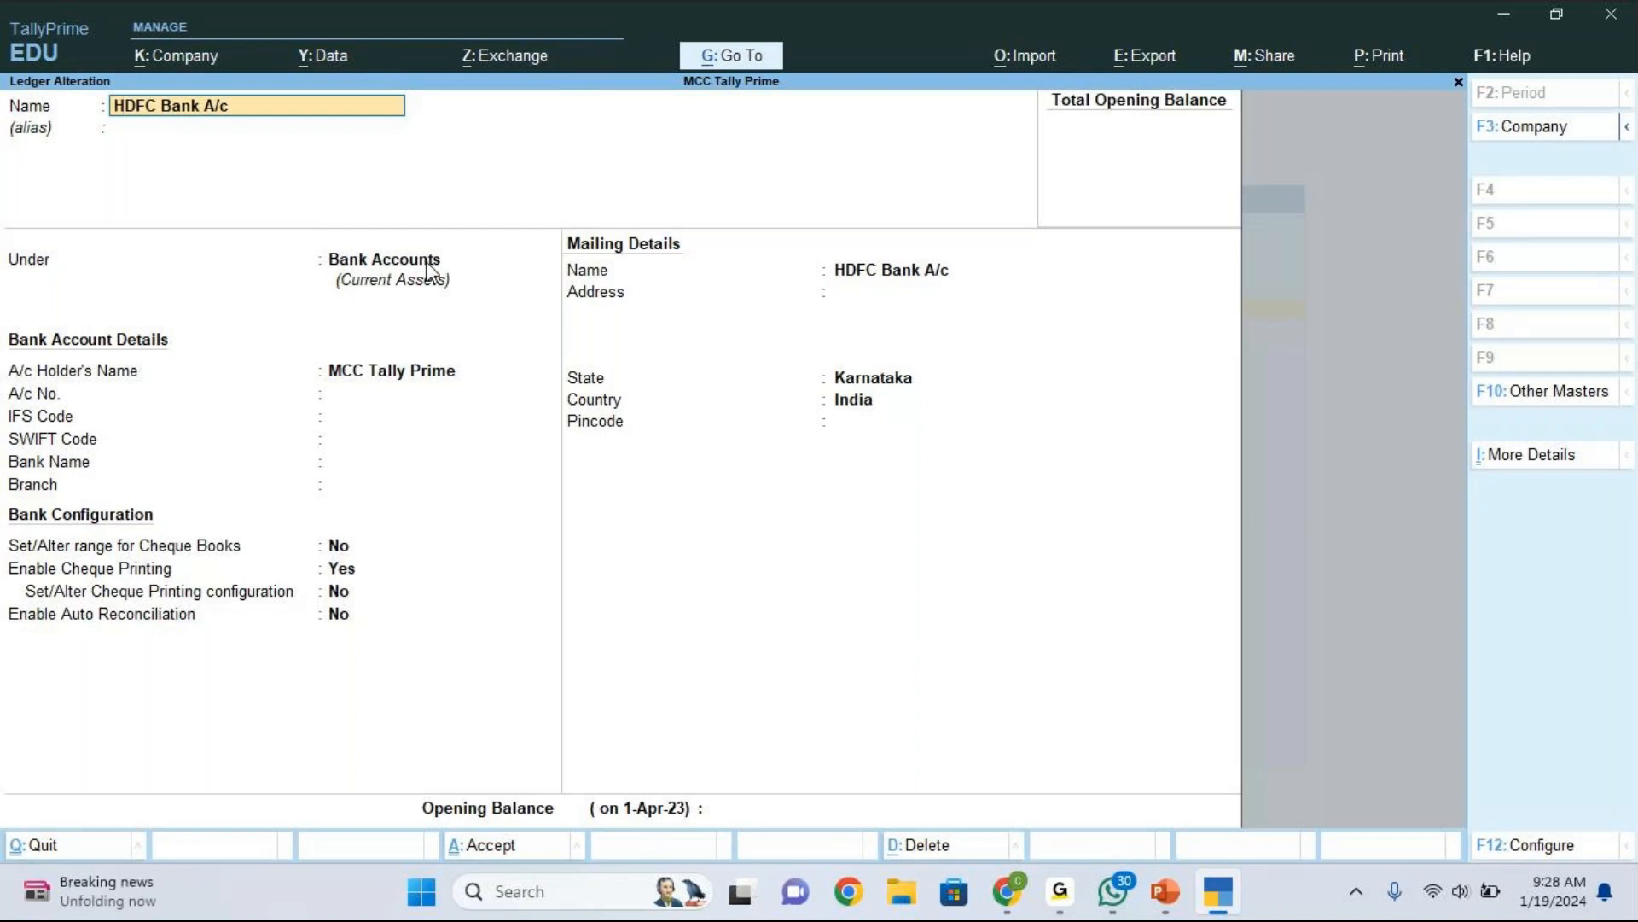
{"action": "key", "text": "BackSpace"}
{"action": "key", "text": "Escape"}
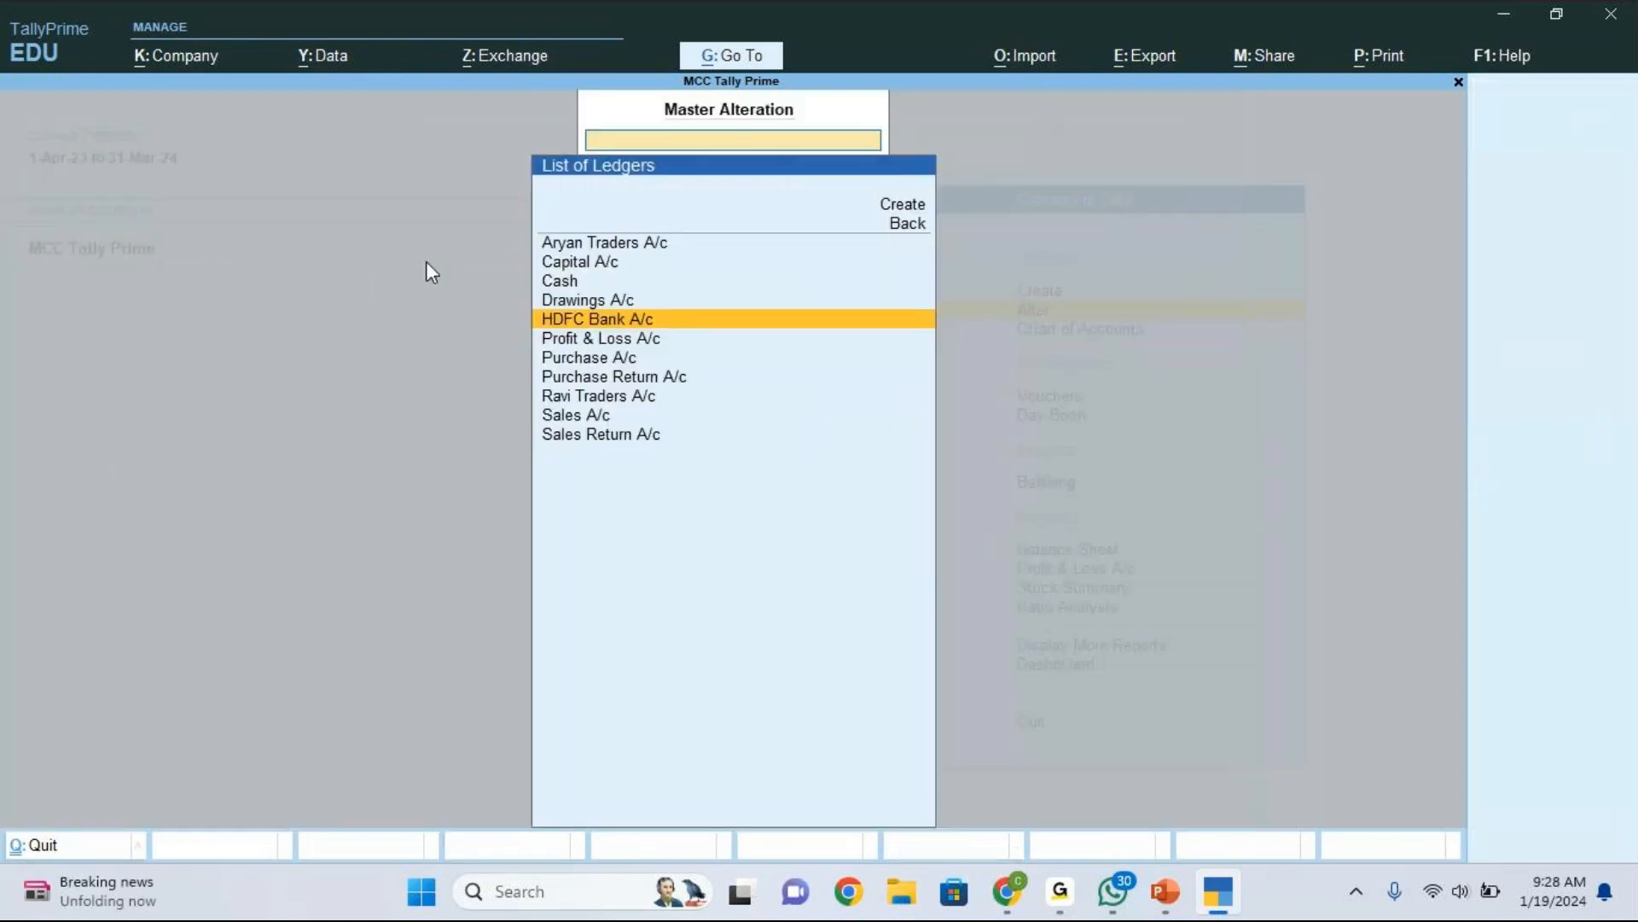
Step: Close the master alteration ledger list and return to the Gateway of Tally
{"action": "key", "text": "Escape"}
{"action": "key", "text": "Escape"}
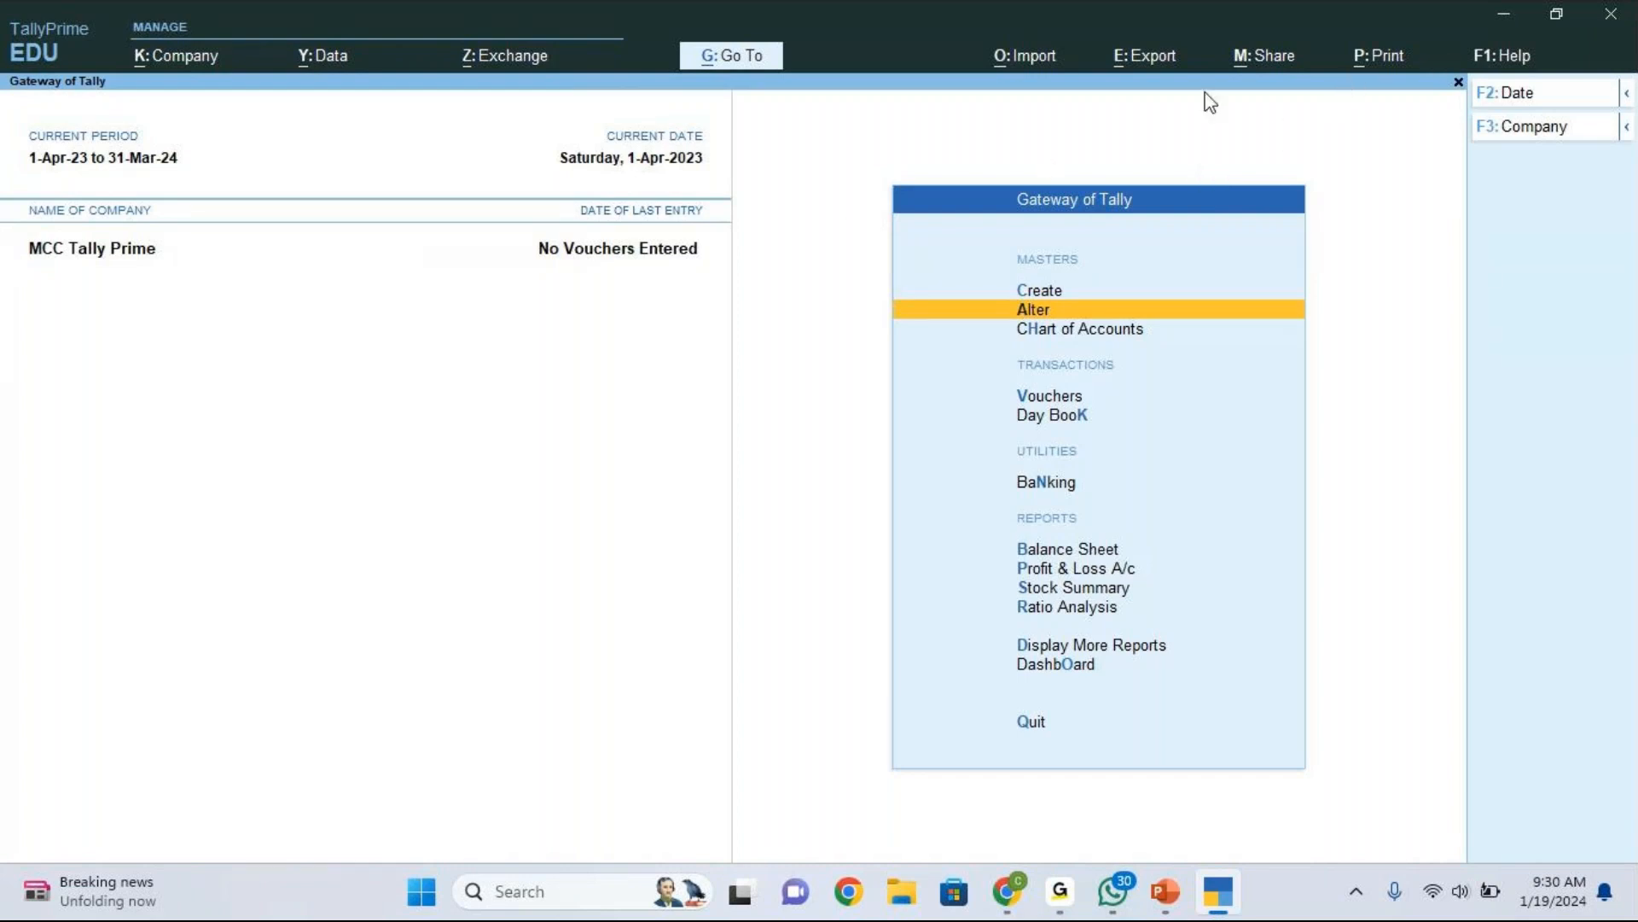
{"action": "left_click", "coordinate": [1534, 75]}
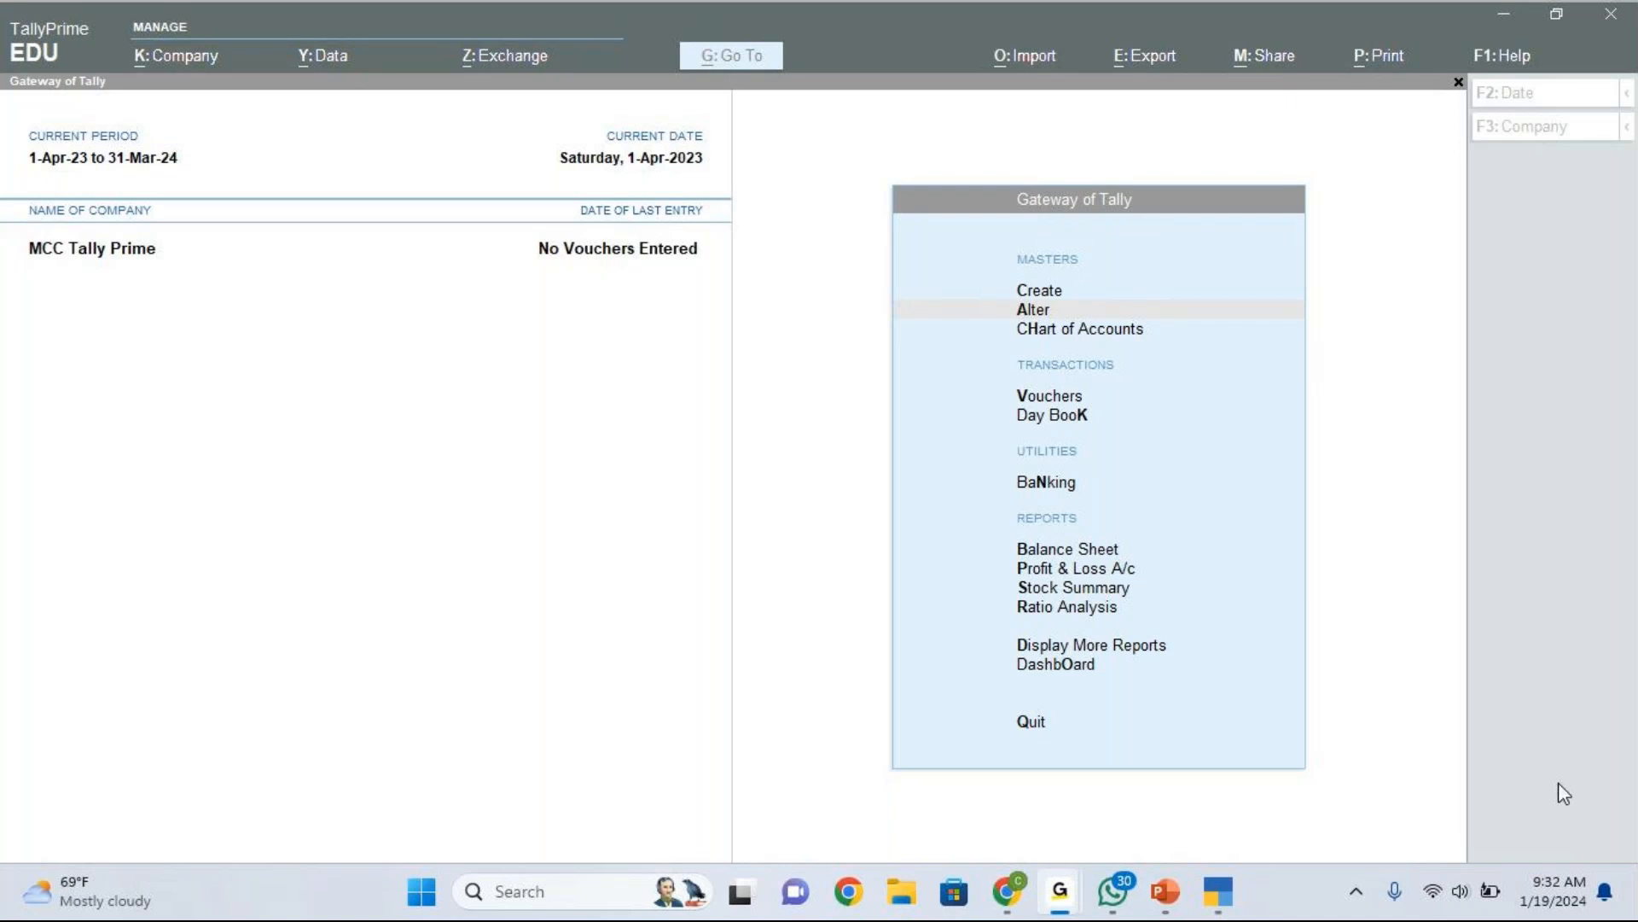
Step: Start creating a new ledger named Ananad Traders and leave its alias blank
{"action": "left_click", "coordinate": [1067, 295]}
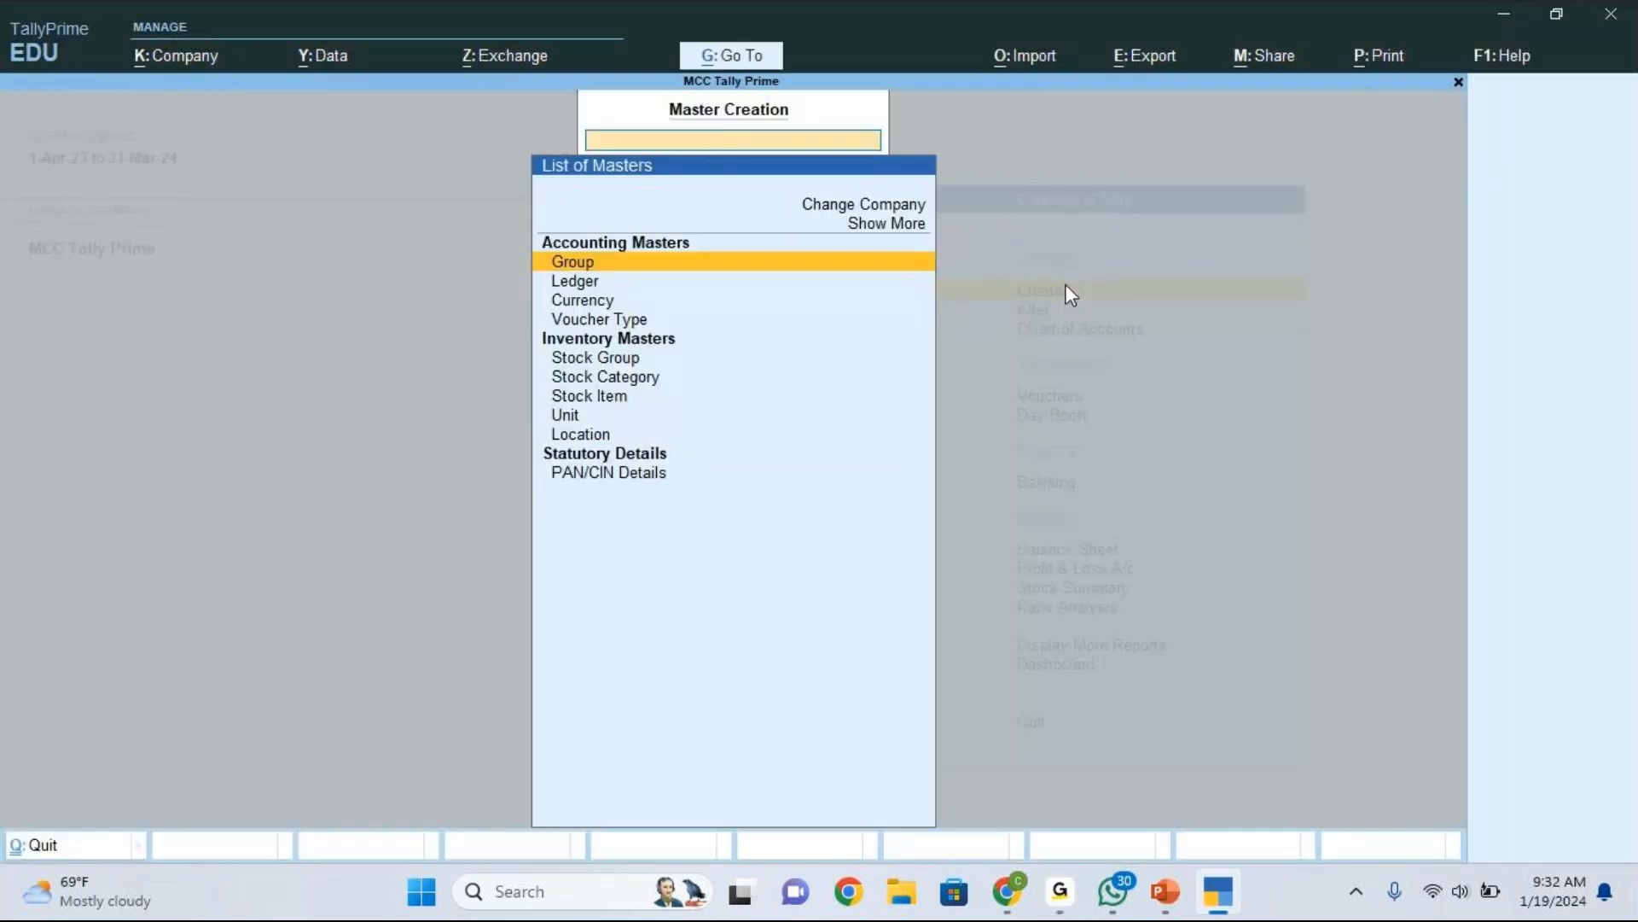
{"action": "key", "text": "Escape"}
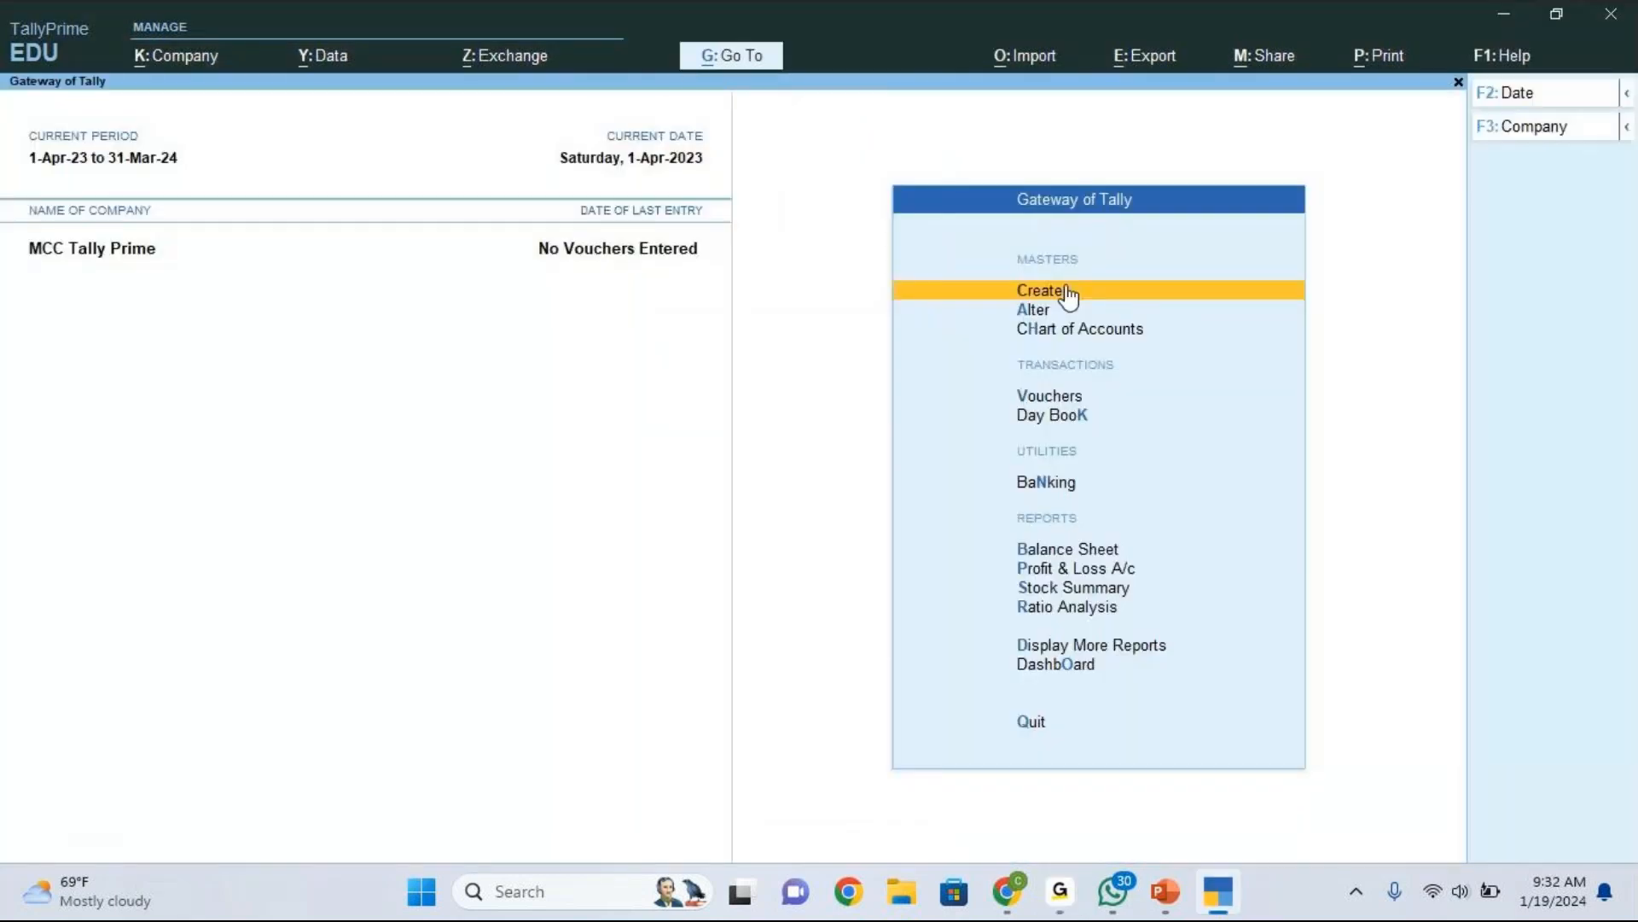
{"action": "left_click", "coordinate": [1069, 294]}
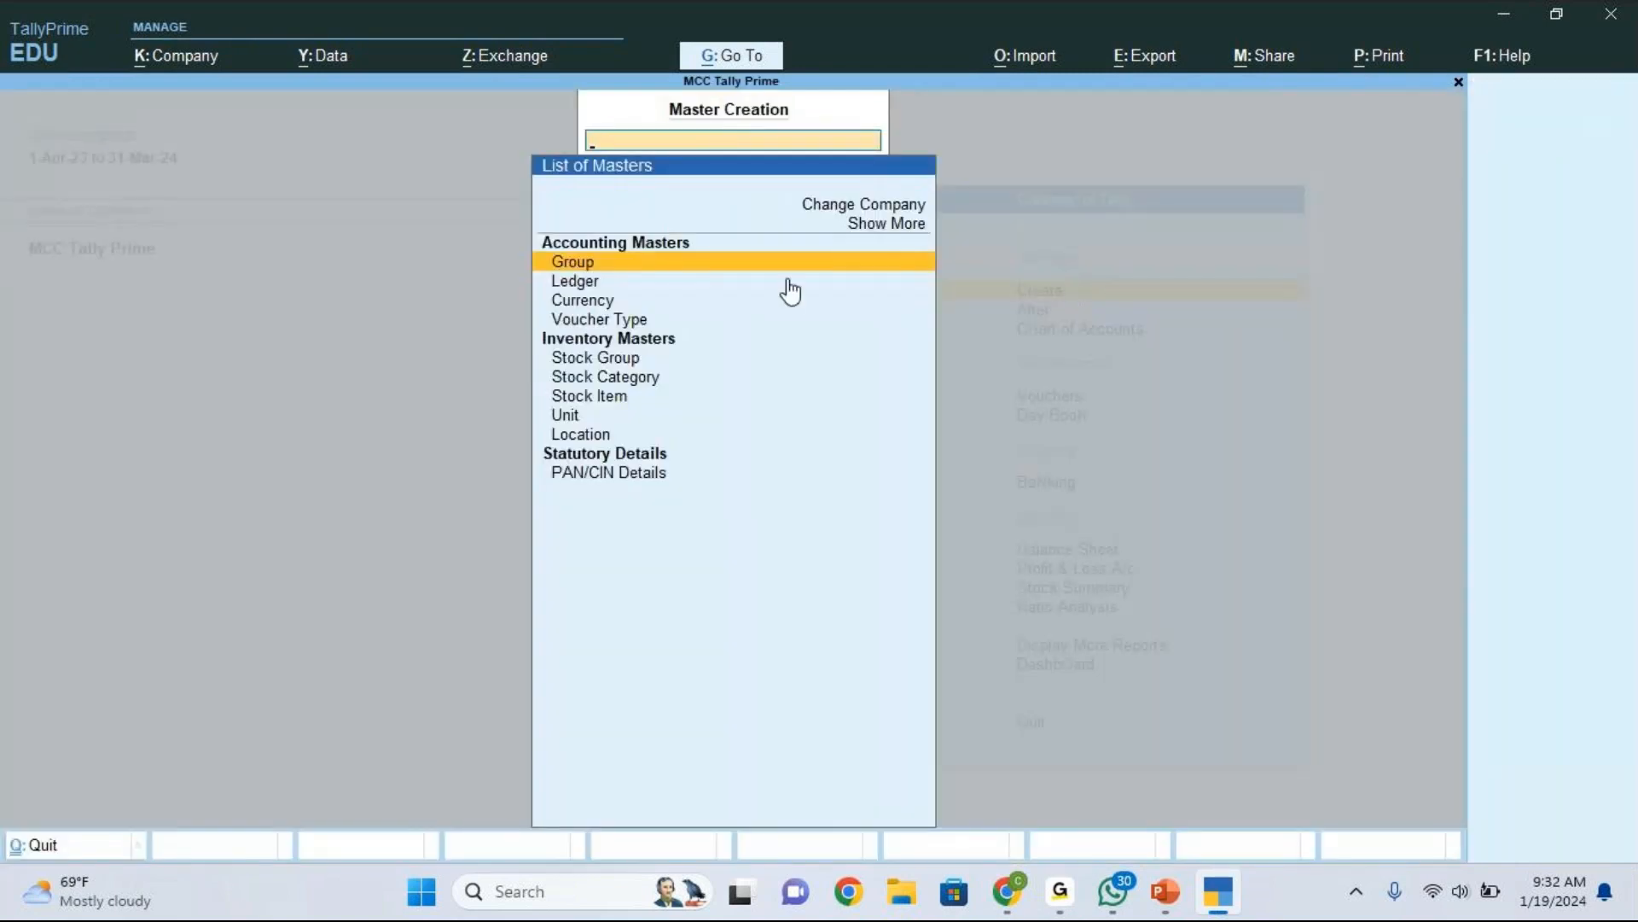
{"action": "left_click", "coordinate": [594, 288]}
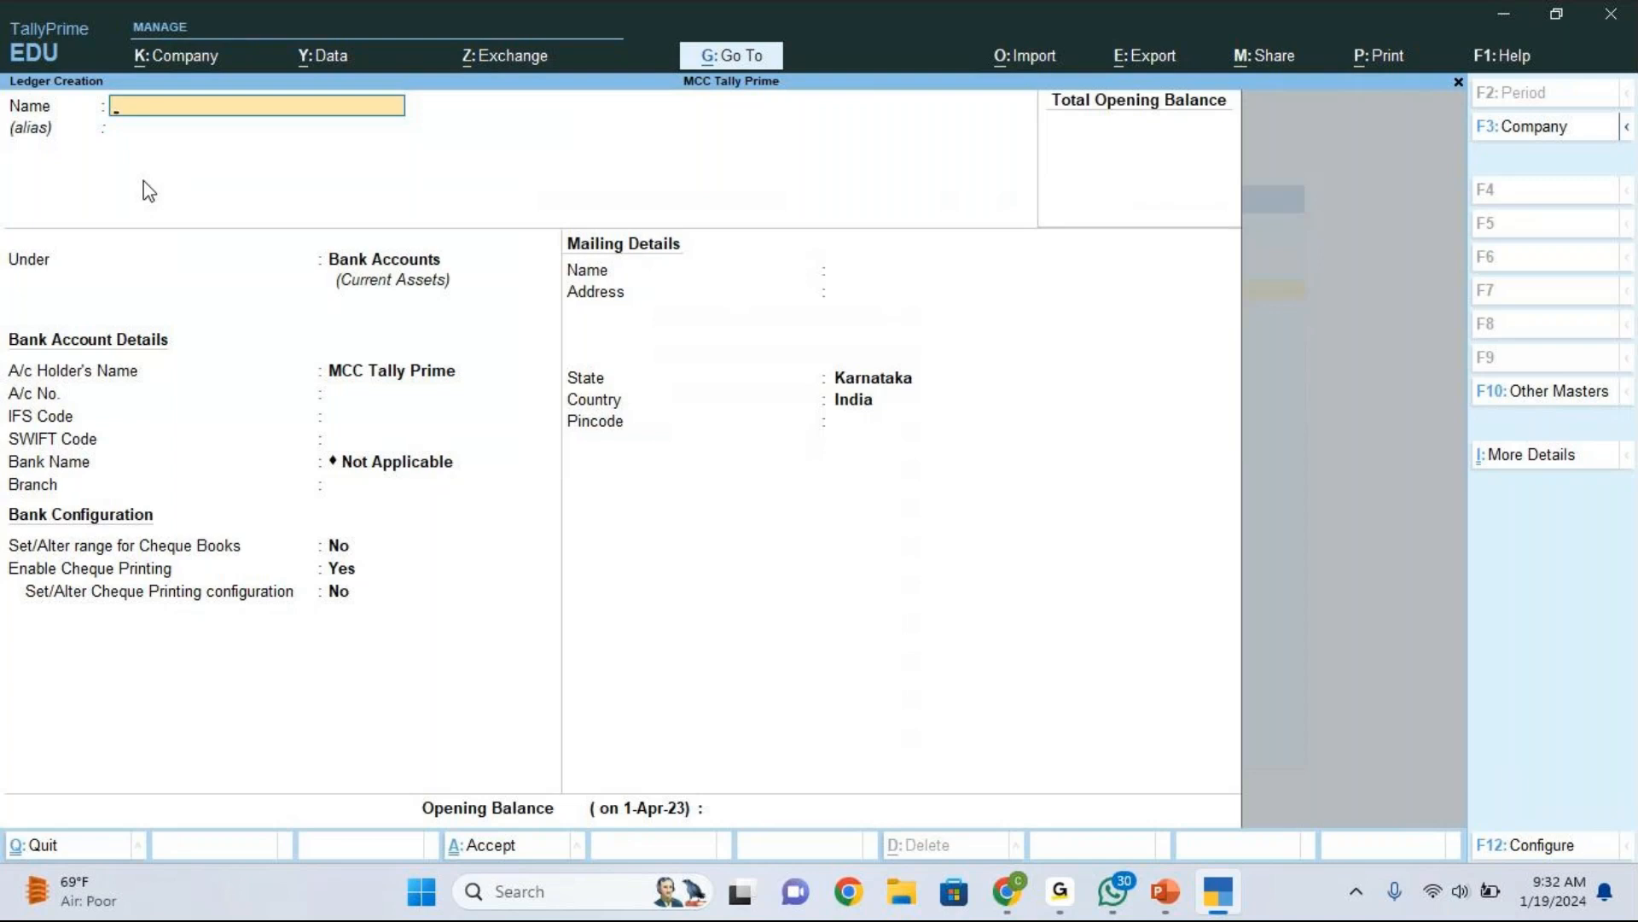
{"action": "type", "text": "Ananad Traders"}
{"action": "key", "text": "Return"}
{"action": "key", "text": "Return"}
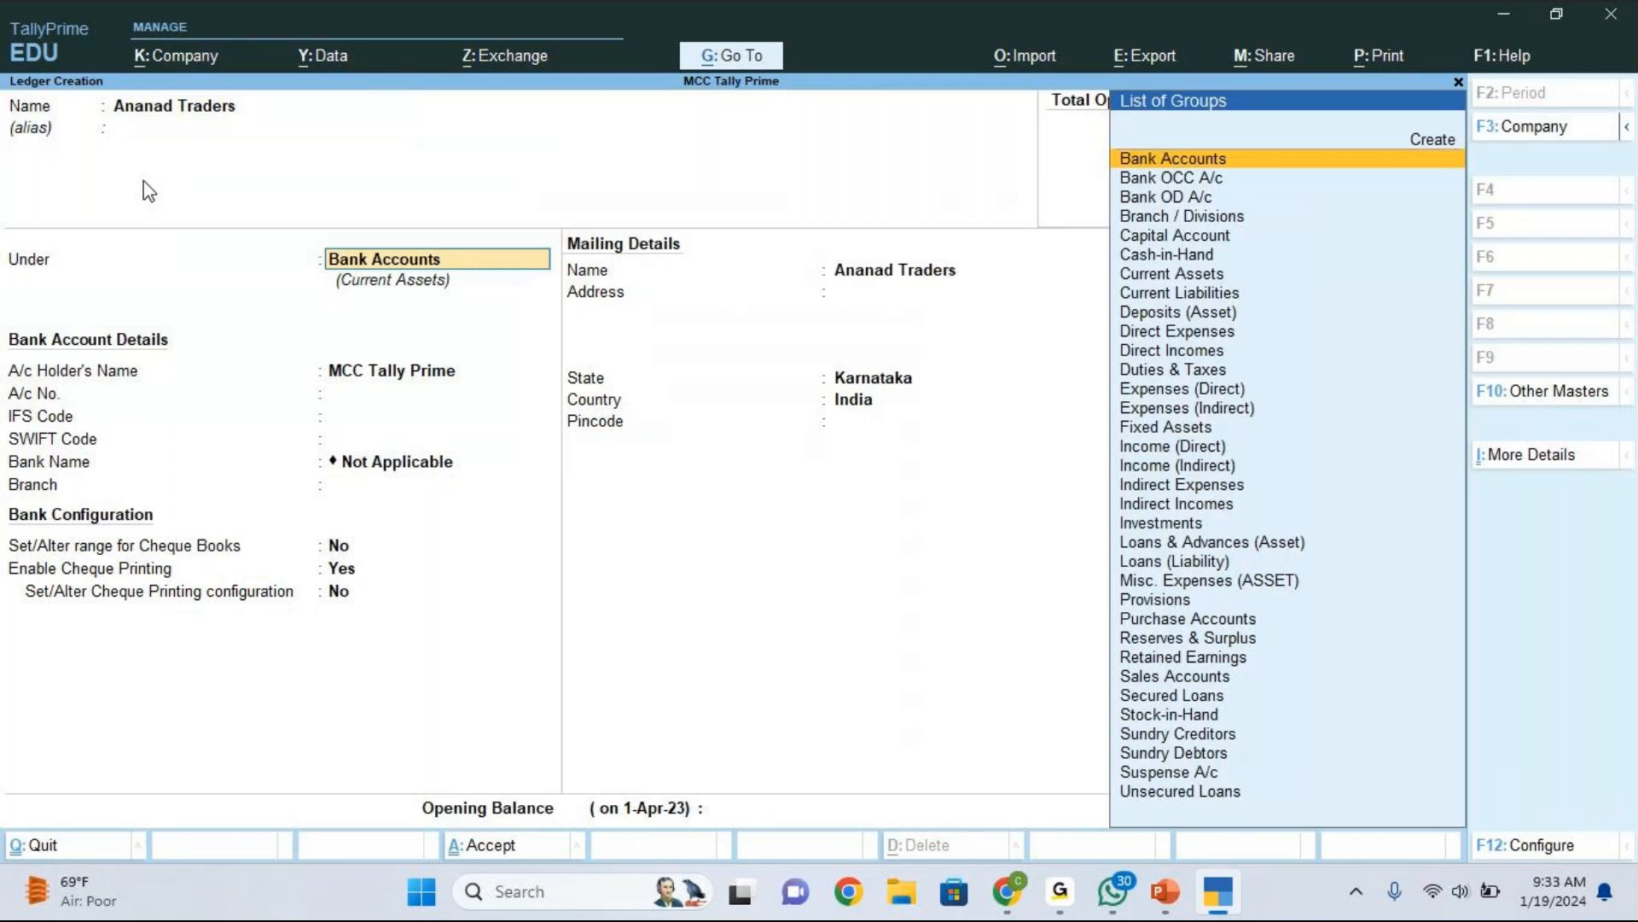
Step: Place the Ananad Traders ledger under the Sundry Creditors group
{"action": "key", "text": "Down"}
{"action": "key", "text": "Down"}
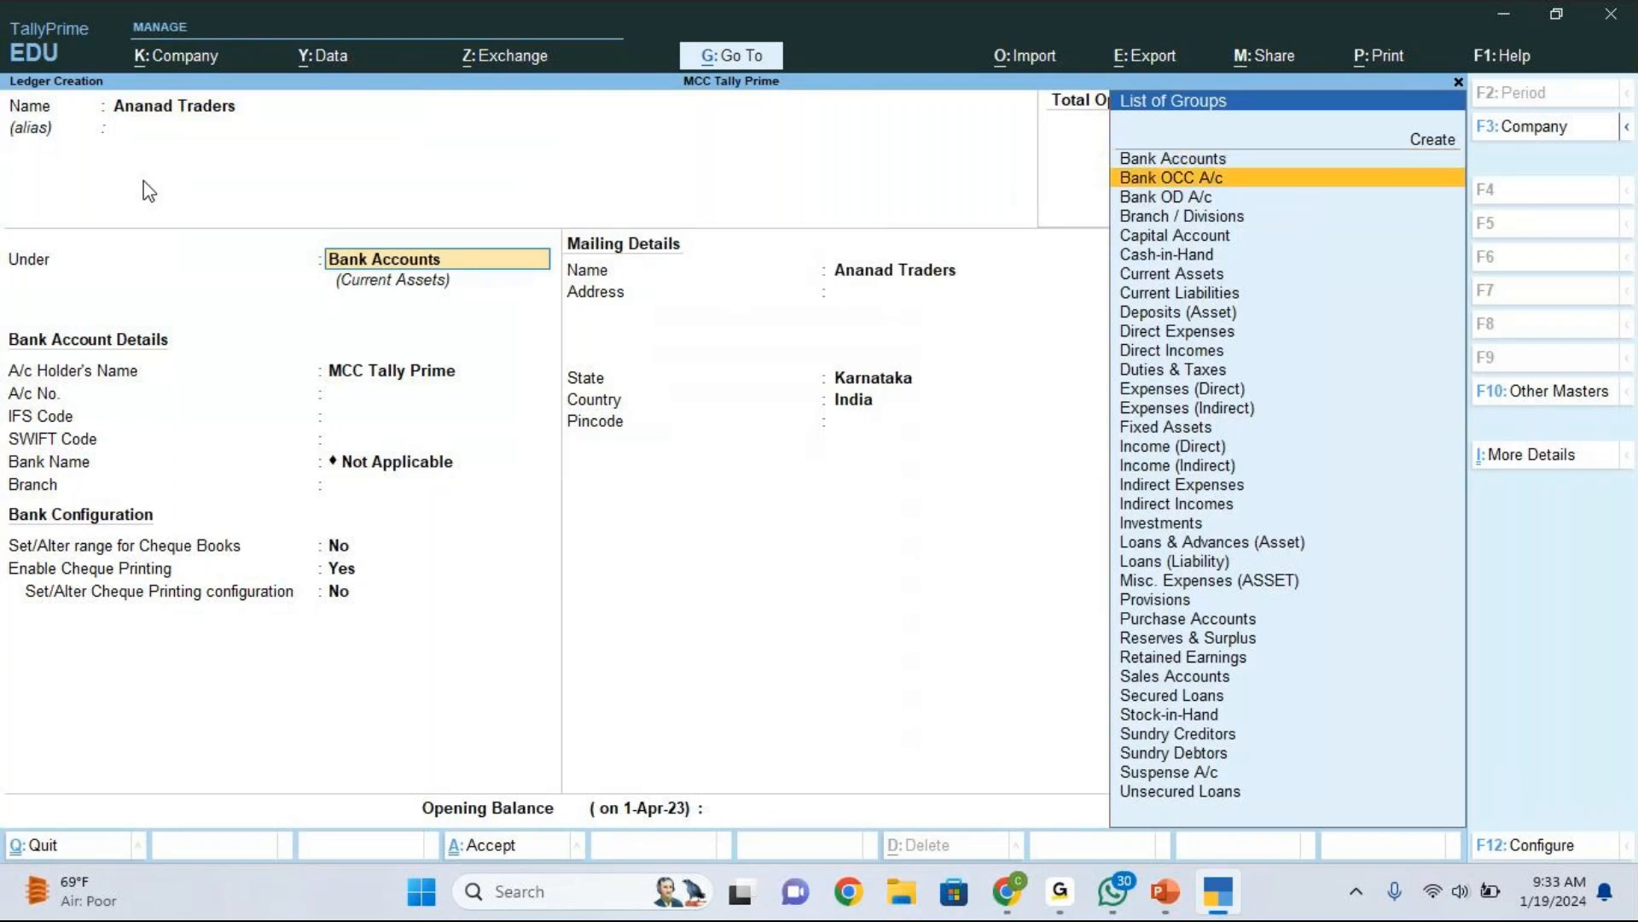
{"action": "key", "text": "Down"}
{"action": "key", "text": "Down"}
{"action": "key", "text": "Down"}
{"action": "key", "text": "Down"}
{"action": "key", "text": "Down"}
{"action": "key", "text": "Down"}
{"action": "key", "text": "Down"}
{"action": "key", "text": "Down"}
{"action": "key", "text": "Down"}
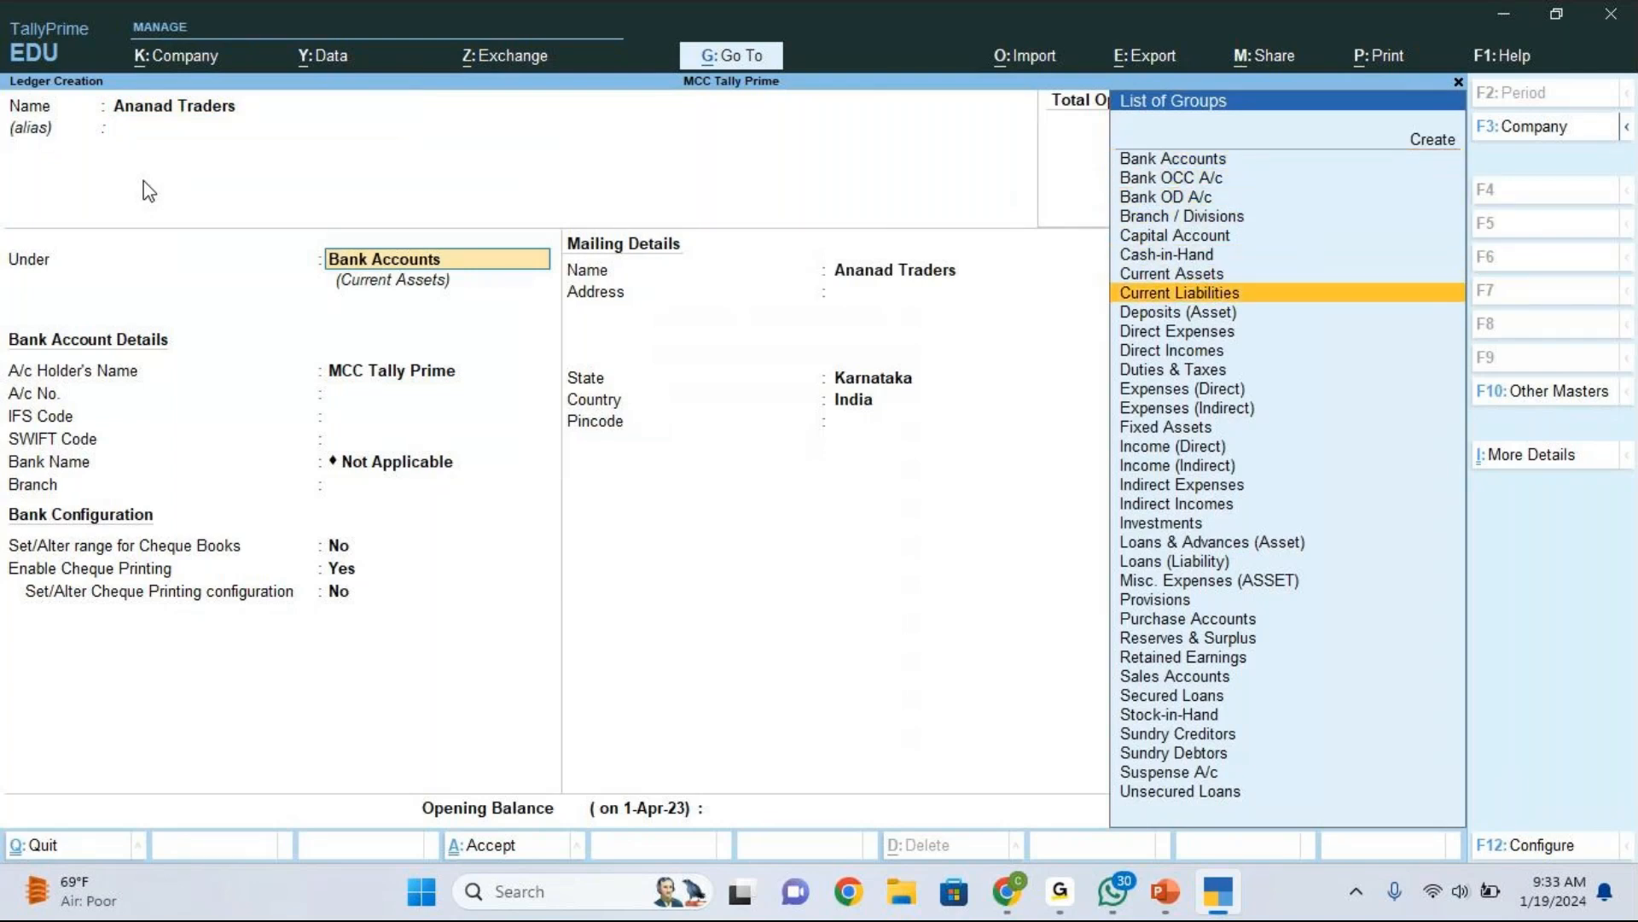
{"action": "key", "text": "Down"}
{"action": "key", "text": "Down"}
{"action": "key", "text": "Down"}
{"action": "key", "text": "Down"}
{"action": "key", "text": "Down"}
{"action": "key", "text": "Down"}
{"action": "key", "text": "Down"}
{"action": "key", "text": "Down"}
{"action": "key", "text": "Down"}
{"action": "key", "text": "Down"}
{"action": "key", "text": "Down"}
{"action": "key", "text": "Down"}
{"action": "key", "text": "Down"}
{"action": "key", "text": "Down"}
{"action": "key", "text": "Down"}
{"action": "key", "text": "Down"}
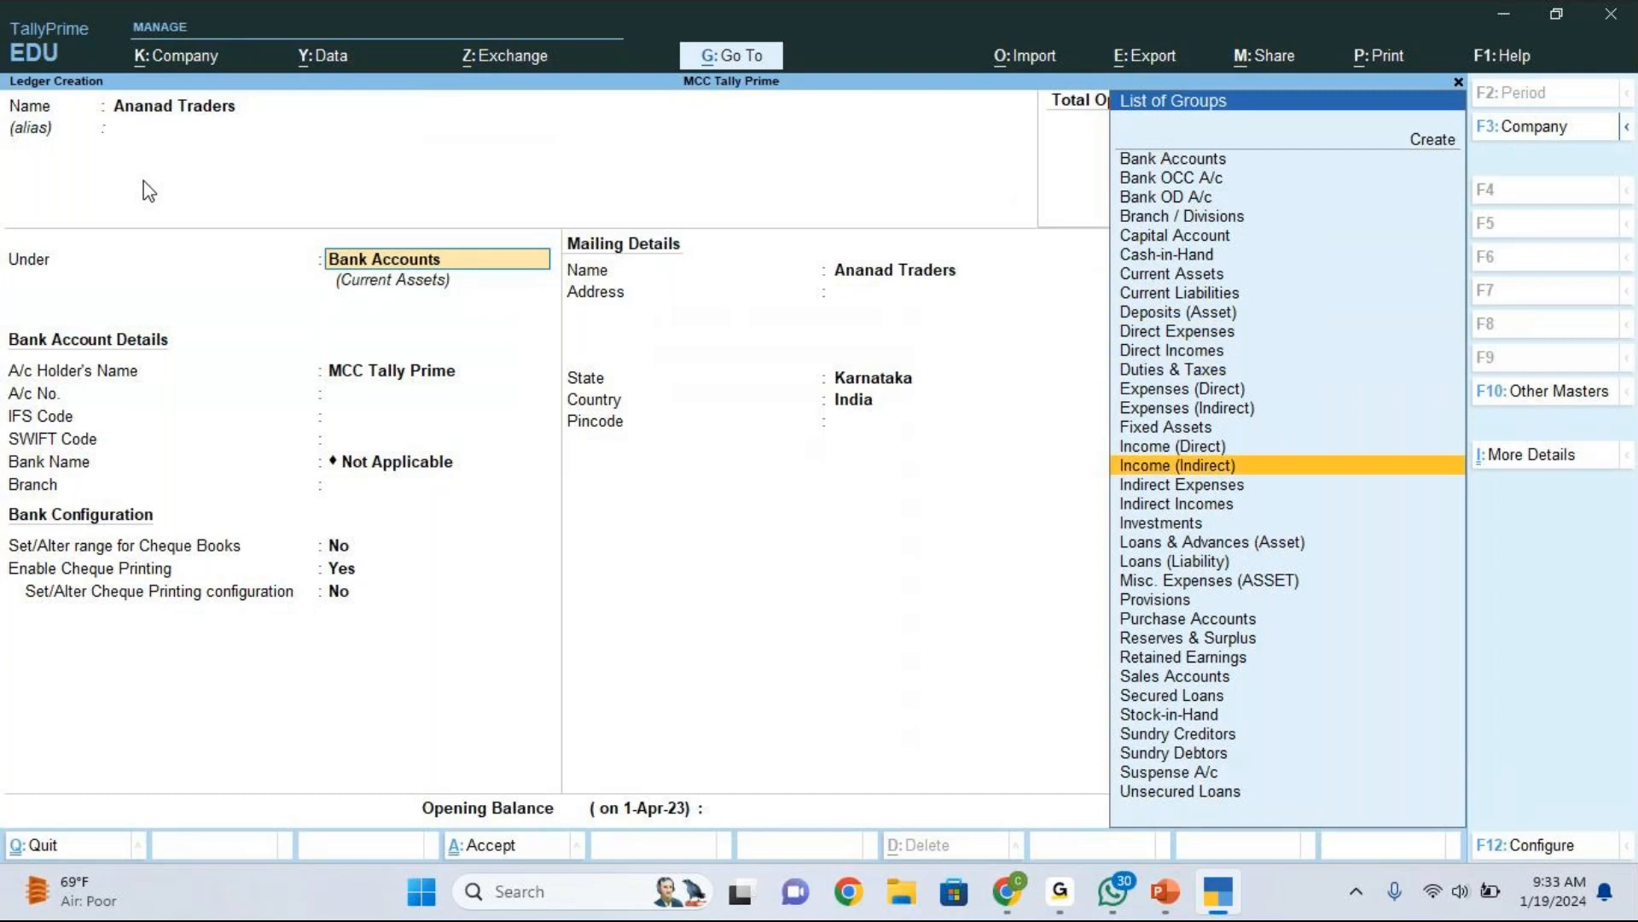
{"action": "key", "text": "Down"}
{"action": "key", "text": "Down"}
{"action": "key", "text": "Down"}
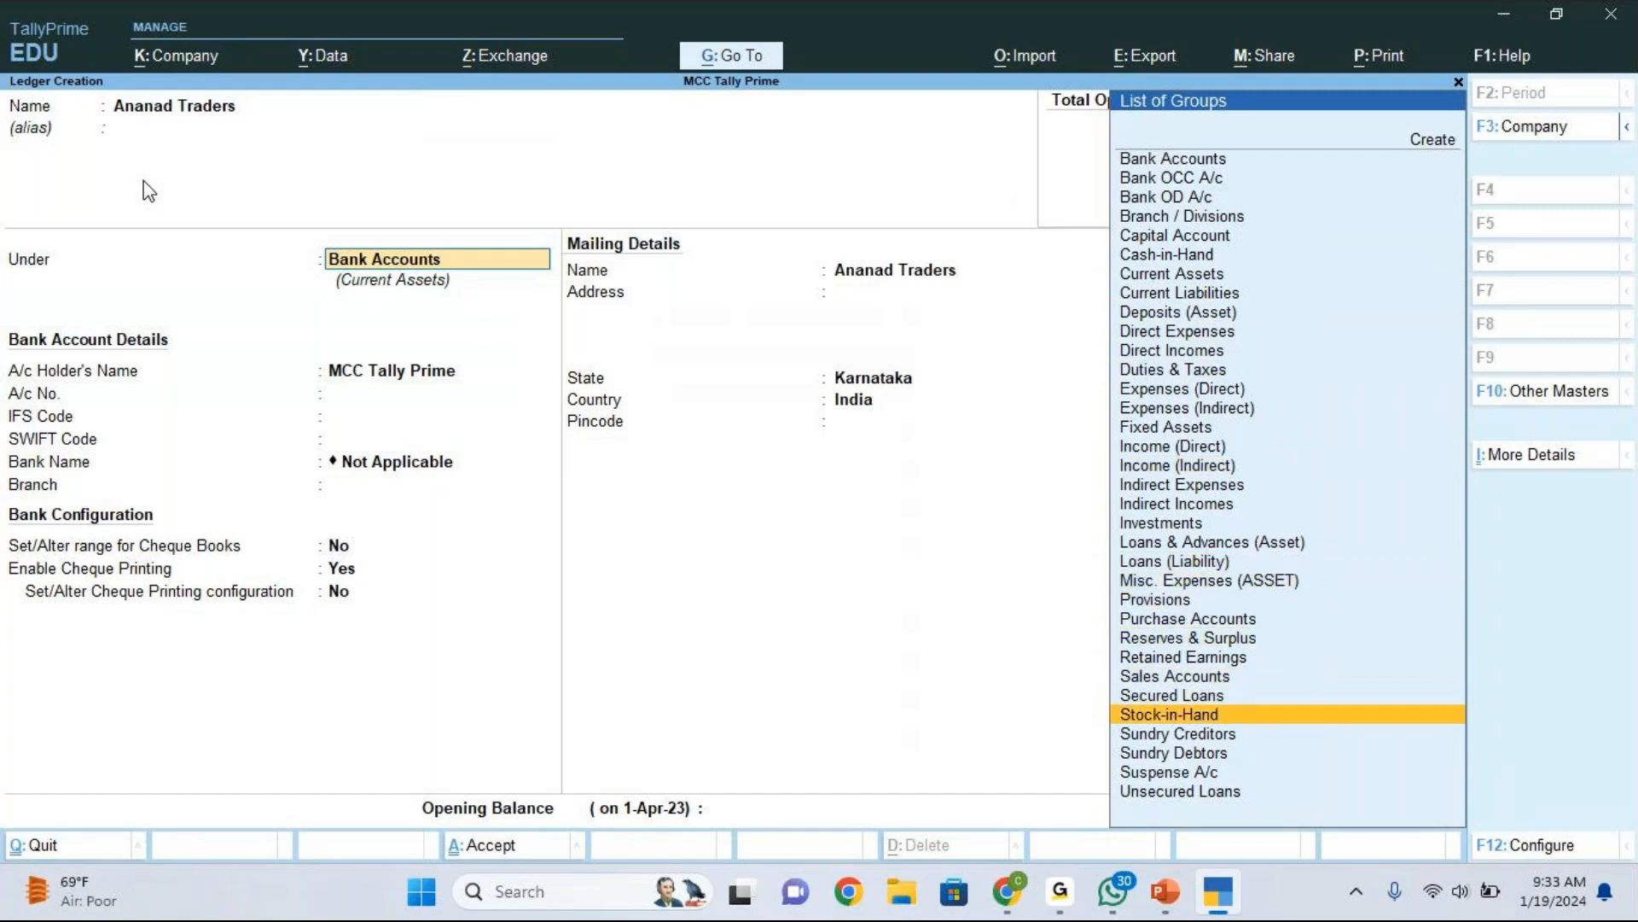
{"action": "key", "text": "Return"}
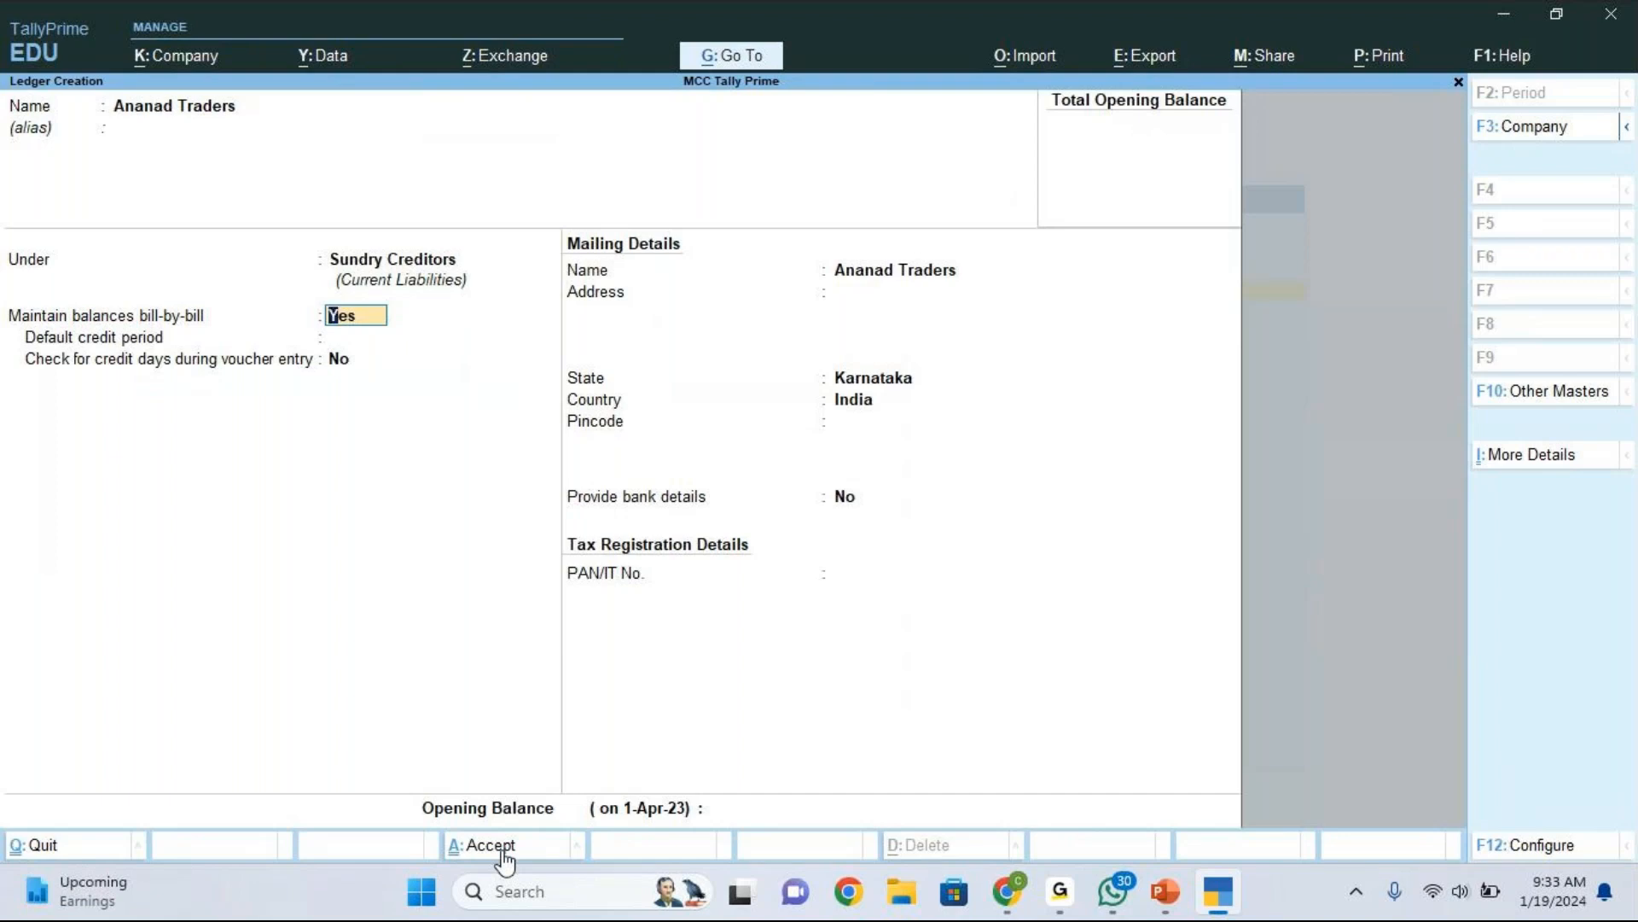
Step: Switch to the PowerPoint presentation, leaving the ledger creation form open
{"action": "left_click", "coordinate": [1380, 66]}
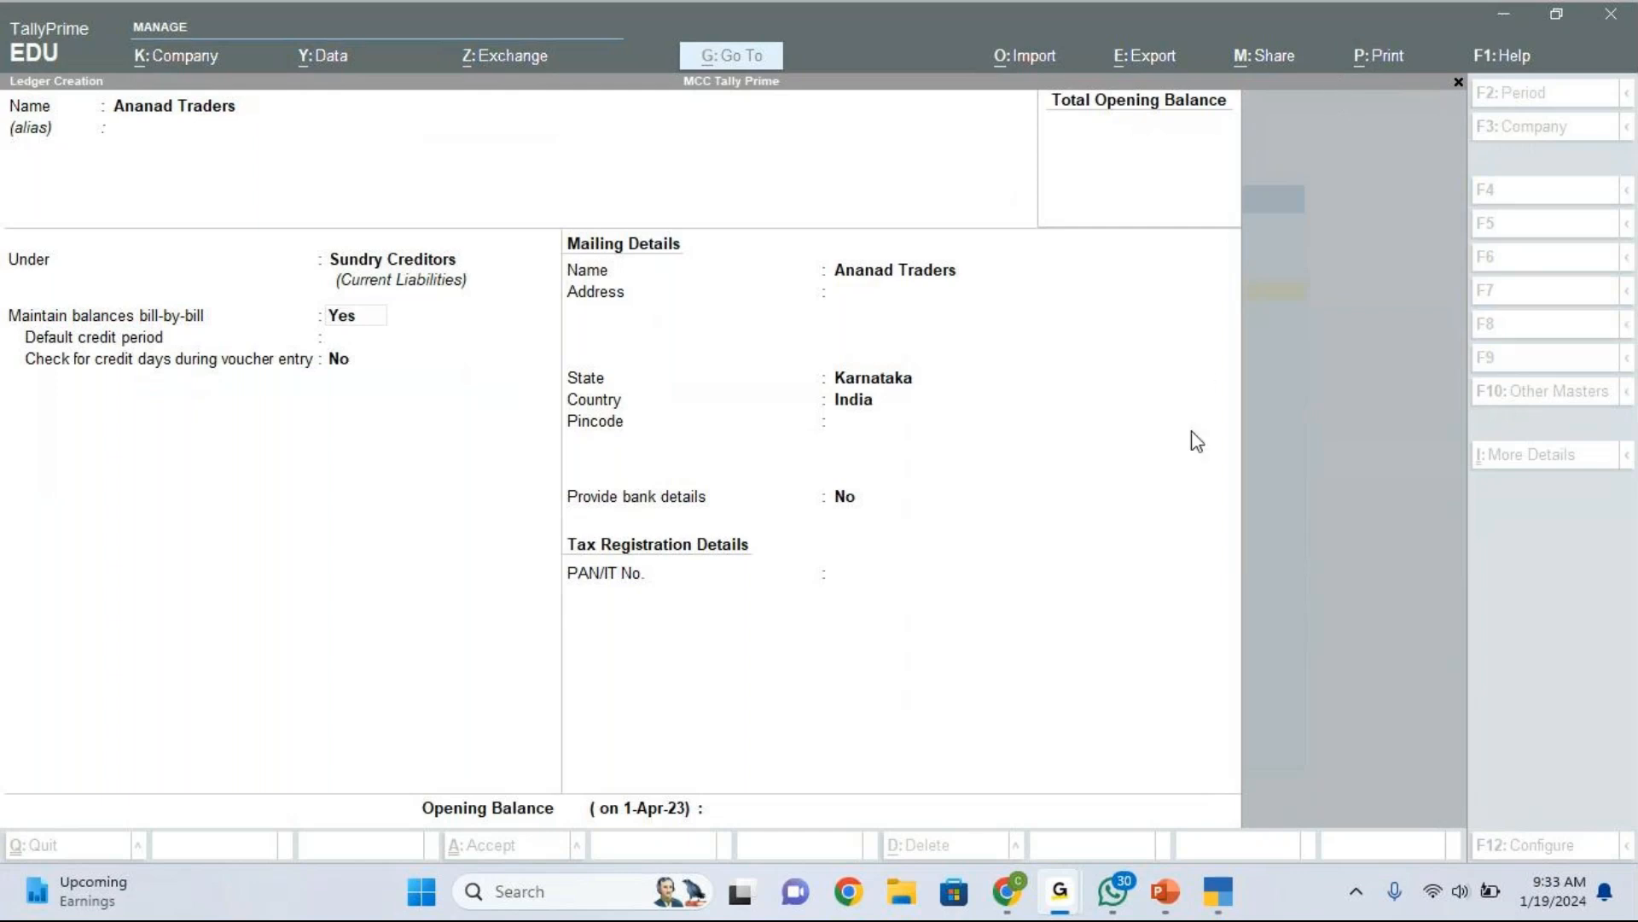
{"action": "left_click", "coordinate": [1165, 894]}
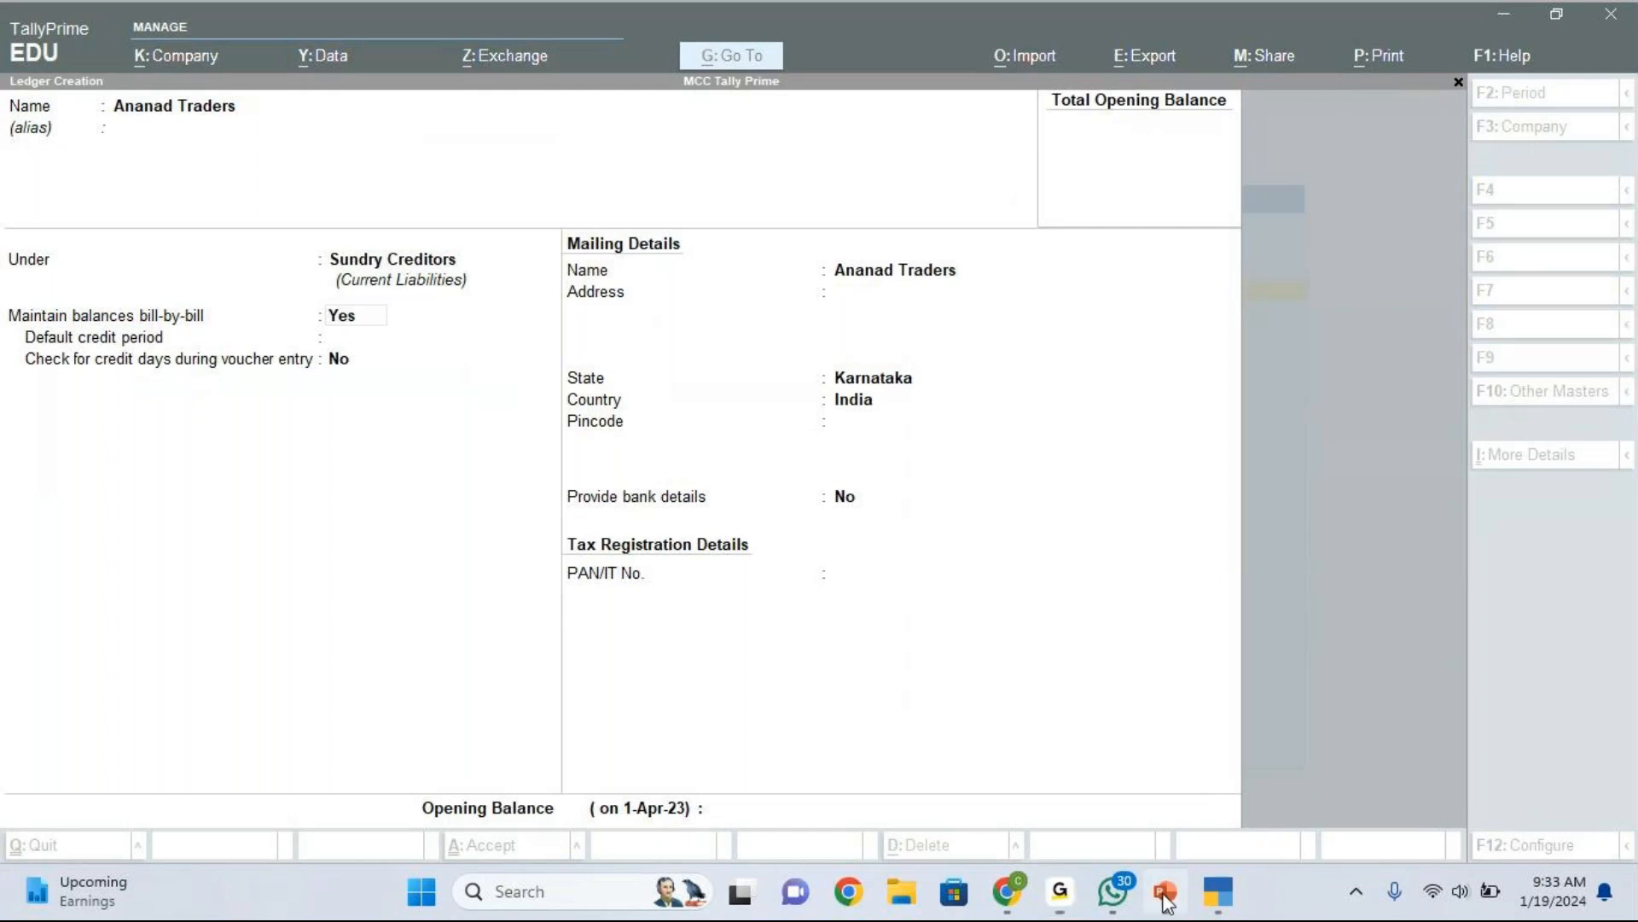